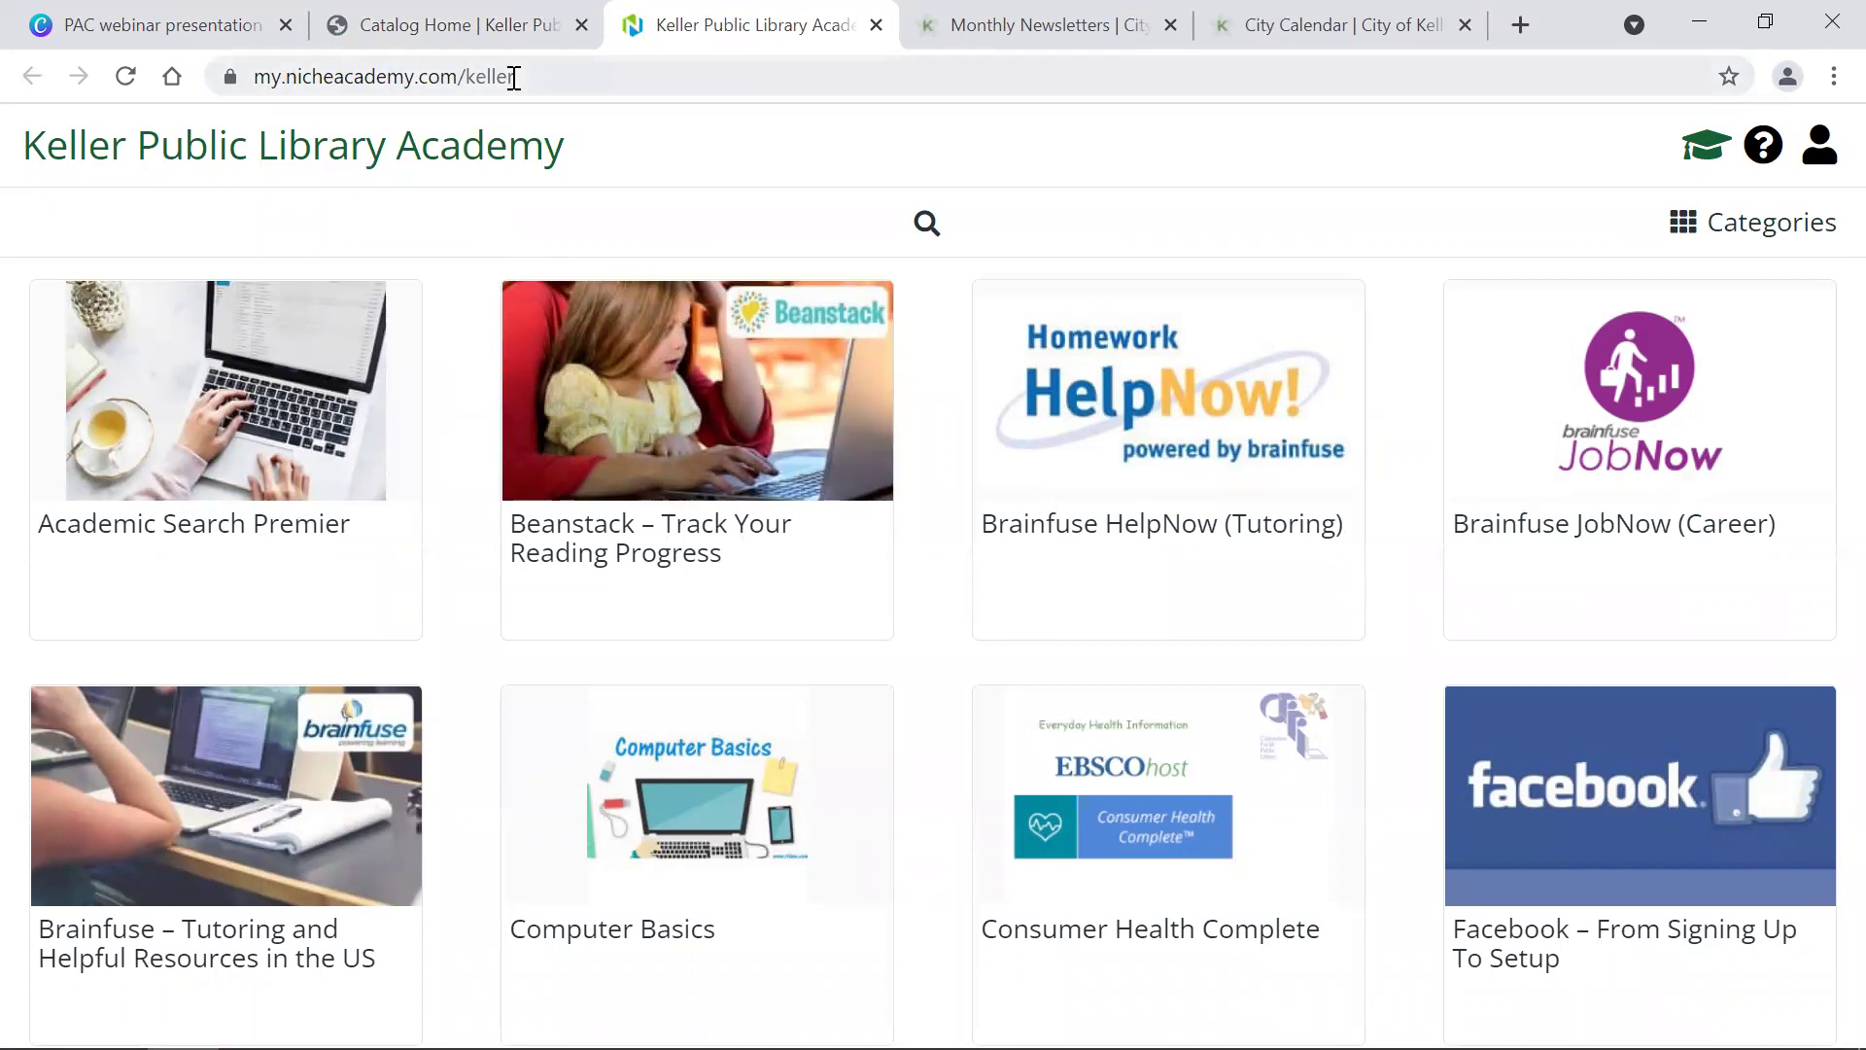
Step: Switch from the Niche Academy tab to the Keller Public Library catalog tab using Ctrl+Shift+Tab
key(ctrl+shift+Tab)
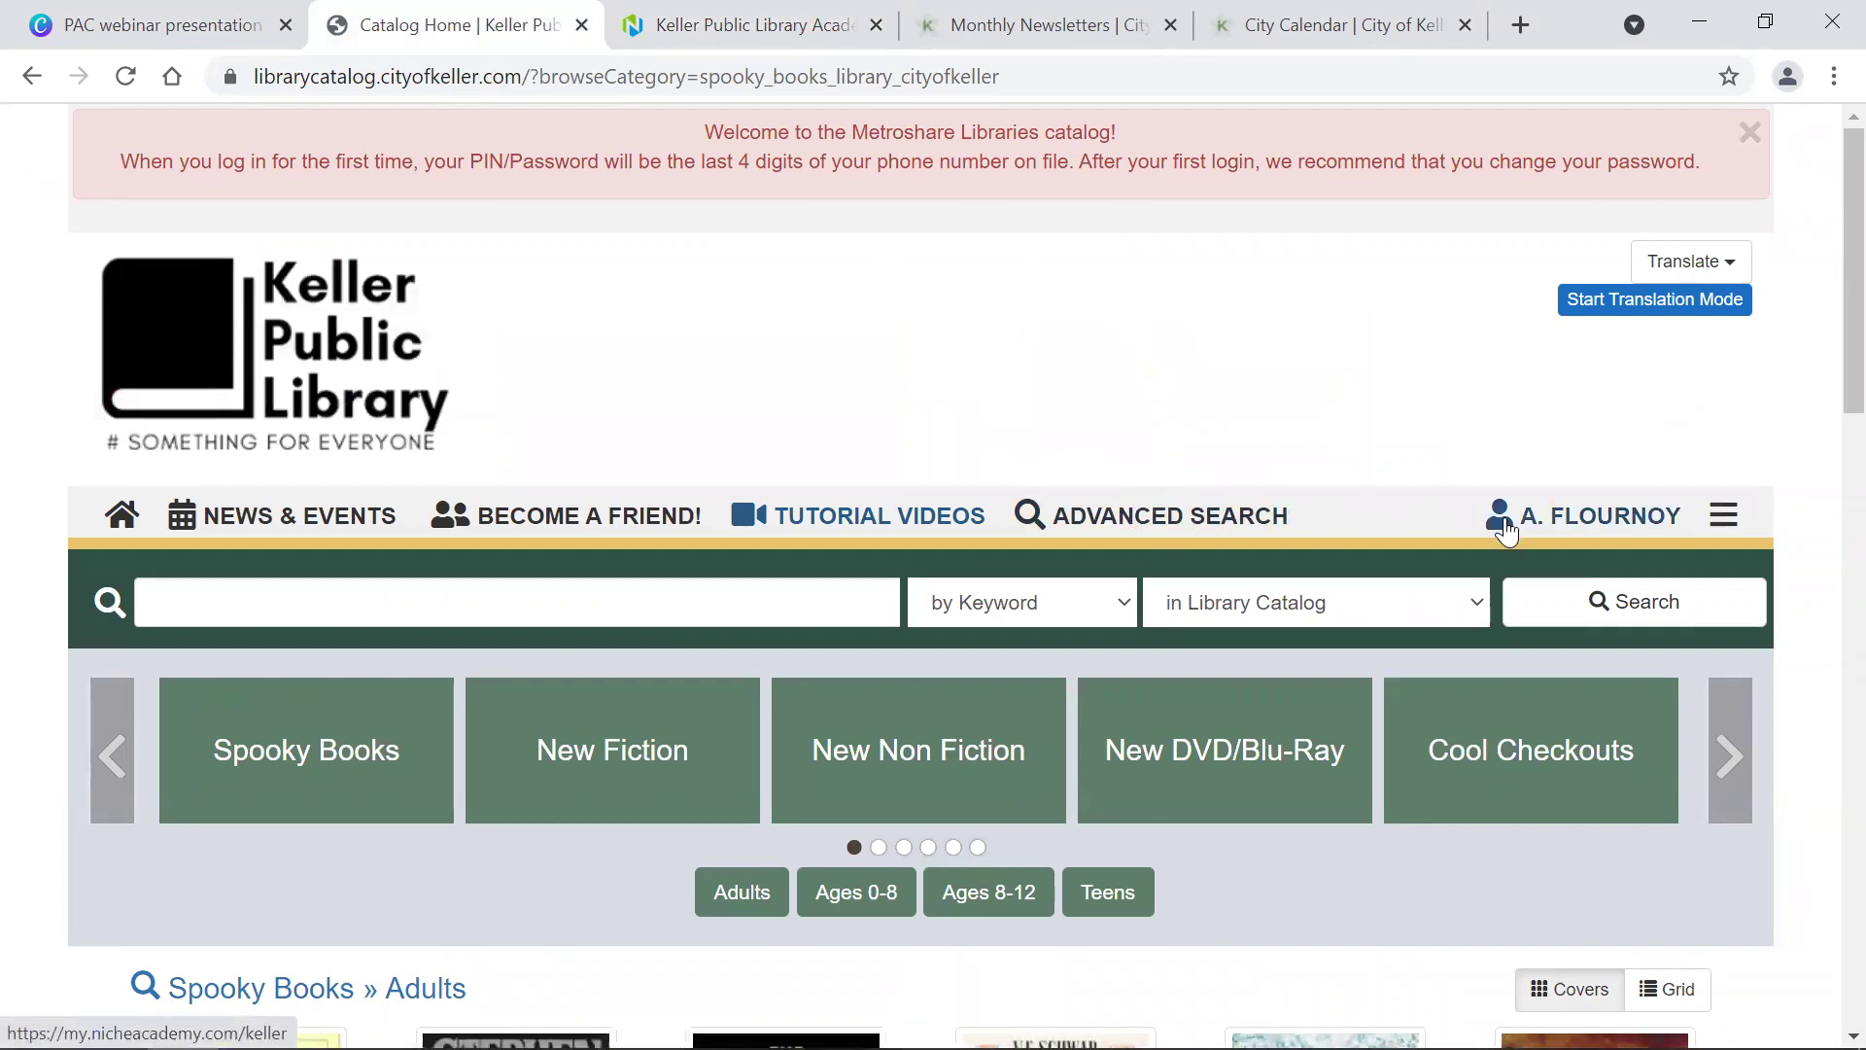
Step: Sign out of the patron account, then bring up the sign-in form and move to the PIN field
click(1579, 526)
scroll(1455, 913, down, 2)
scroll(1448, 887, down, 3)
click(1498, 678)
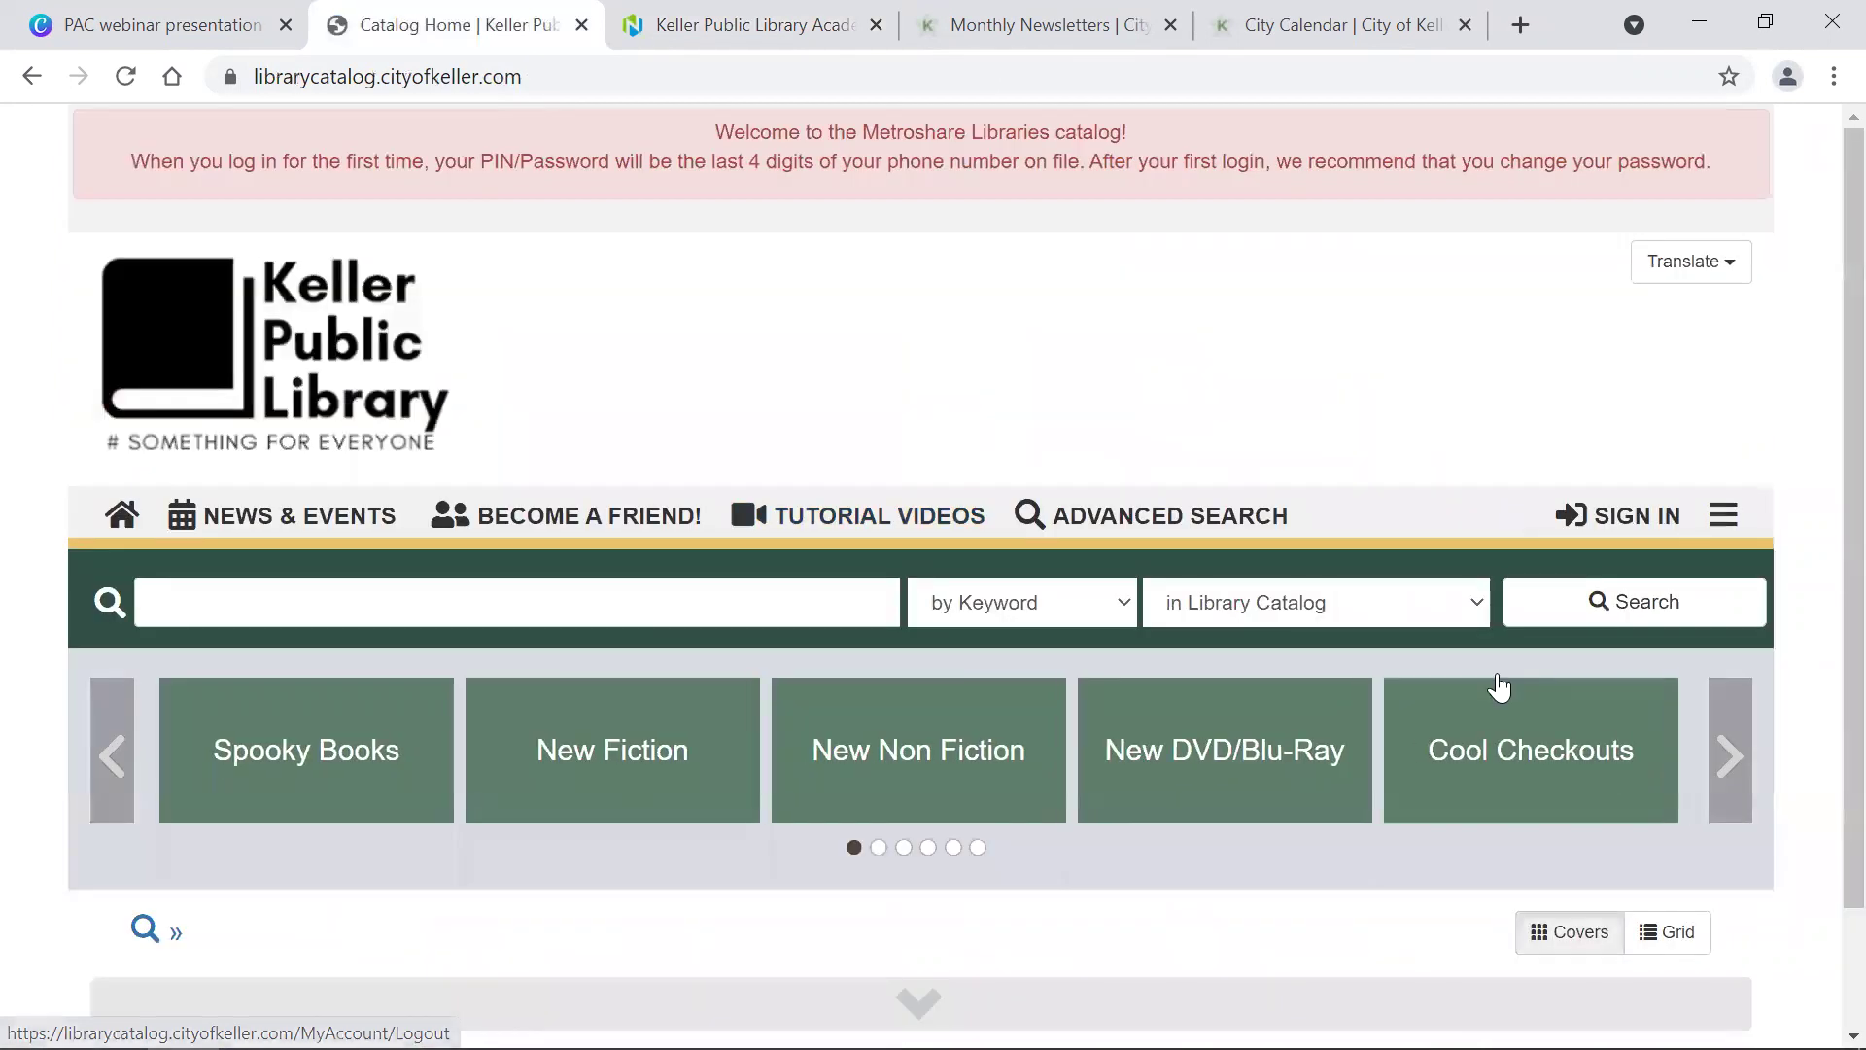
click(1648, 536)
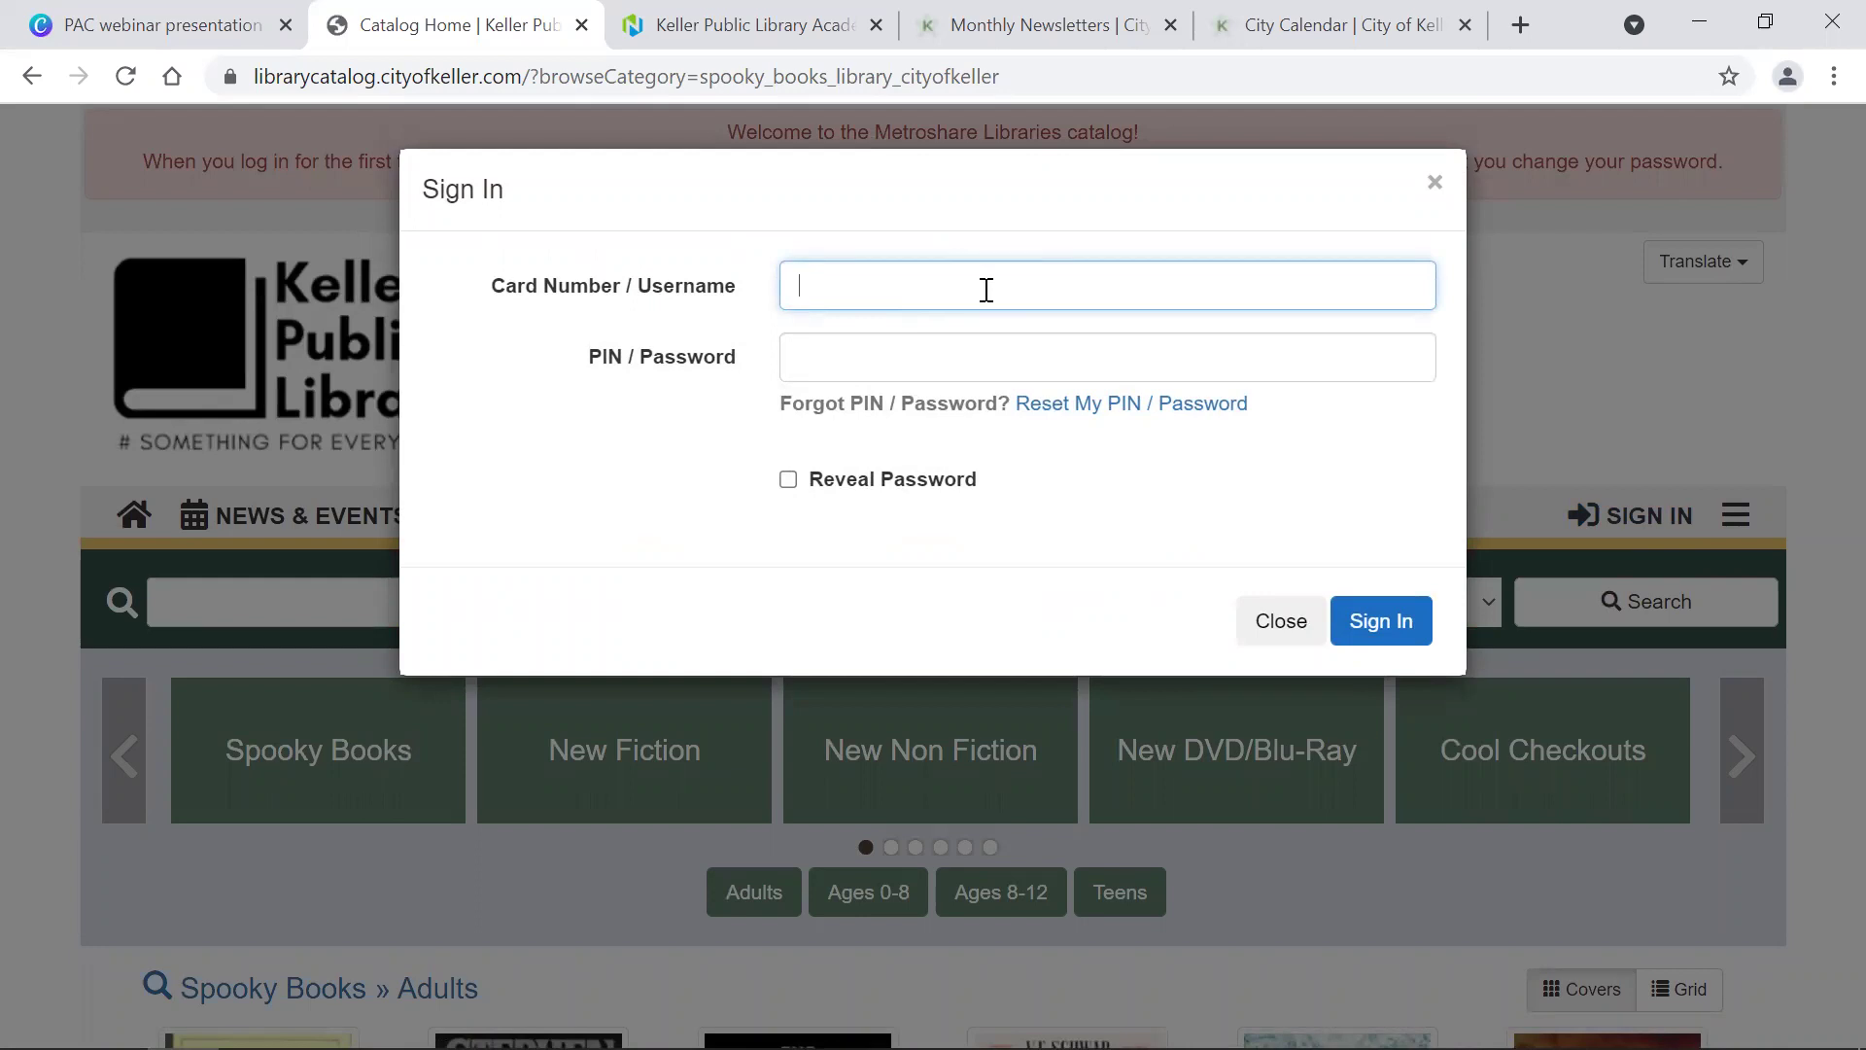
click(818, 362)
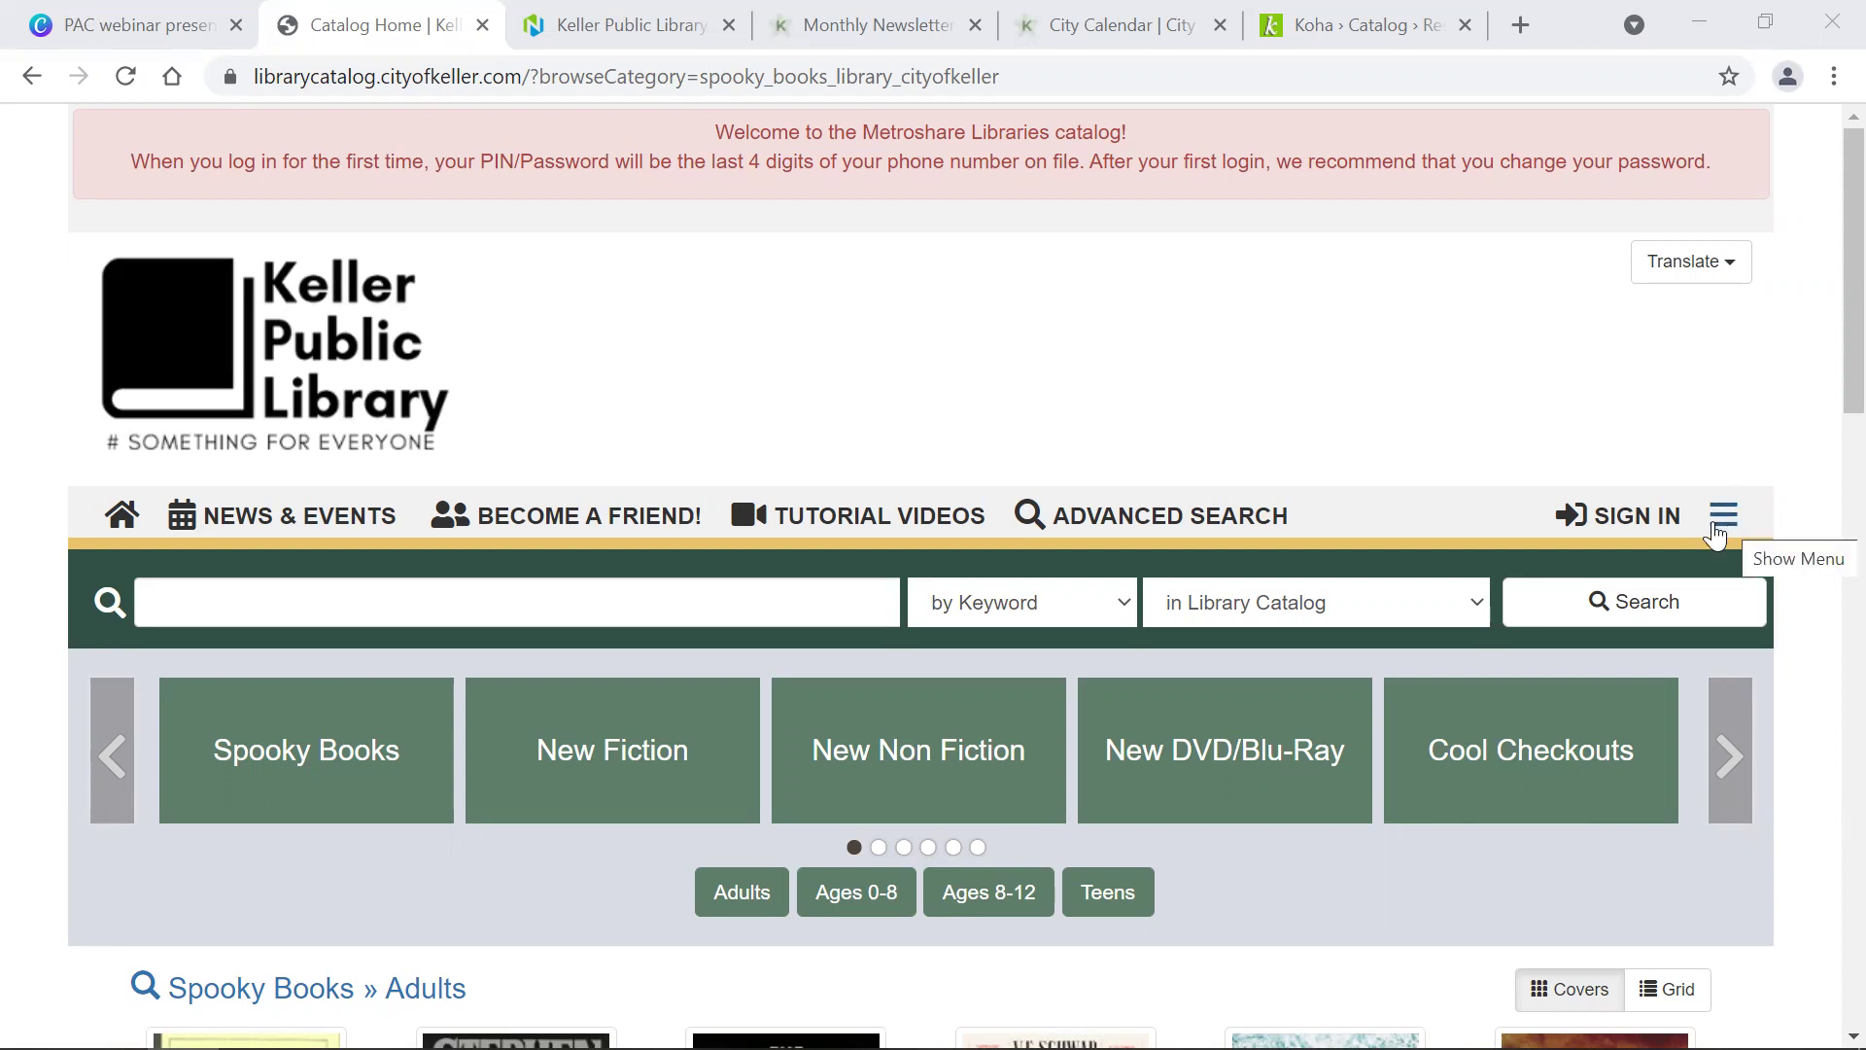
Step: View Keller Public Library's address and weekly hours from the site menu, then reopen the menu
click(1724, 517)
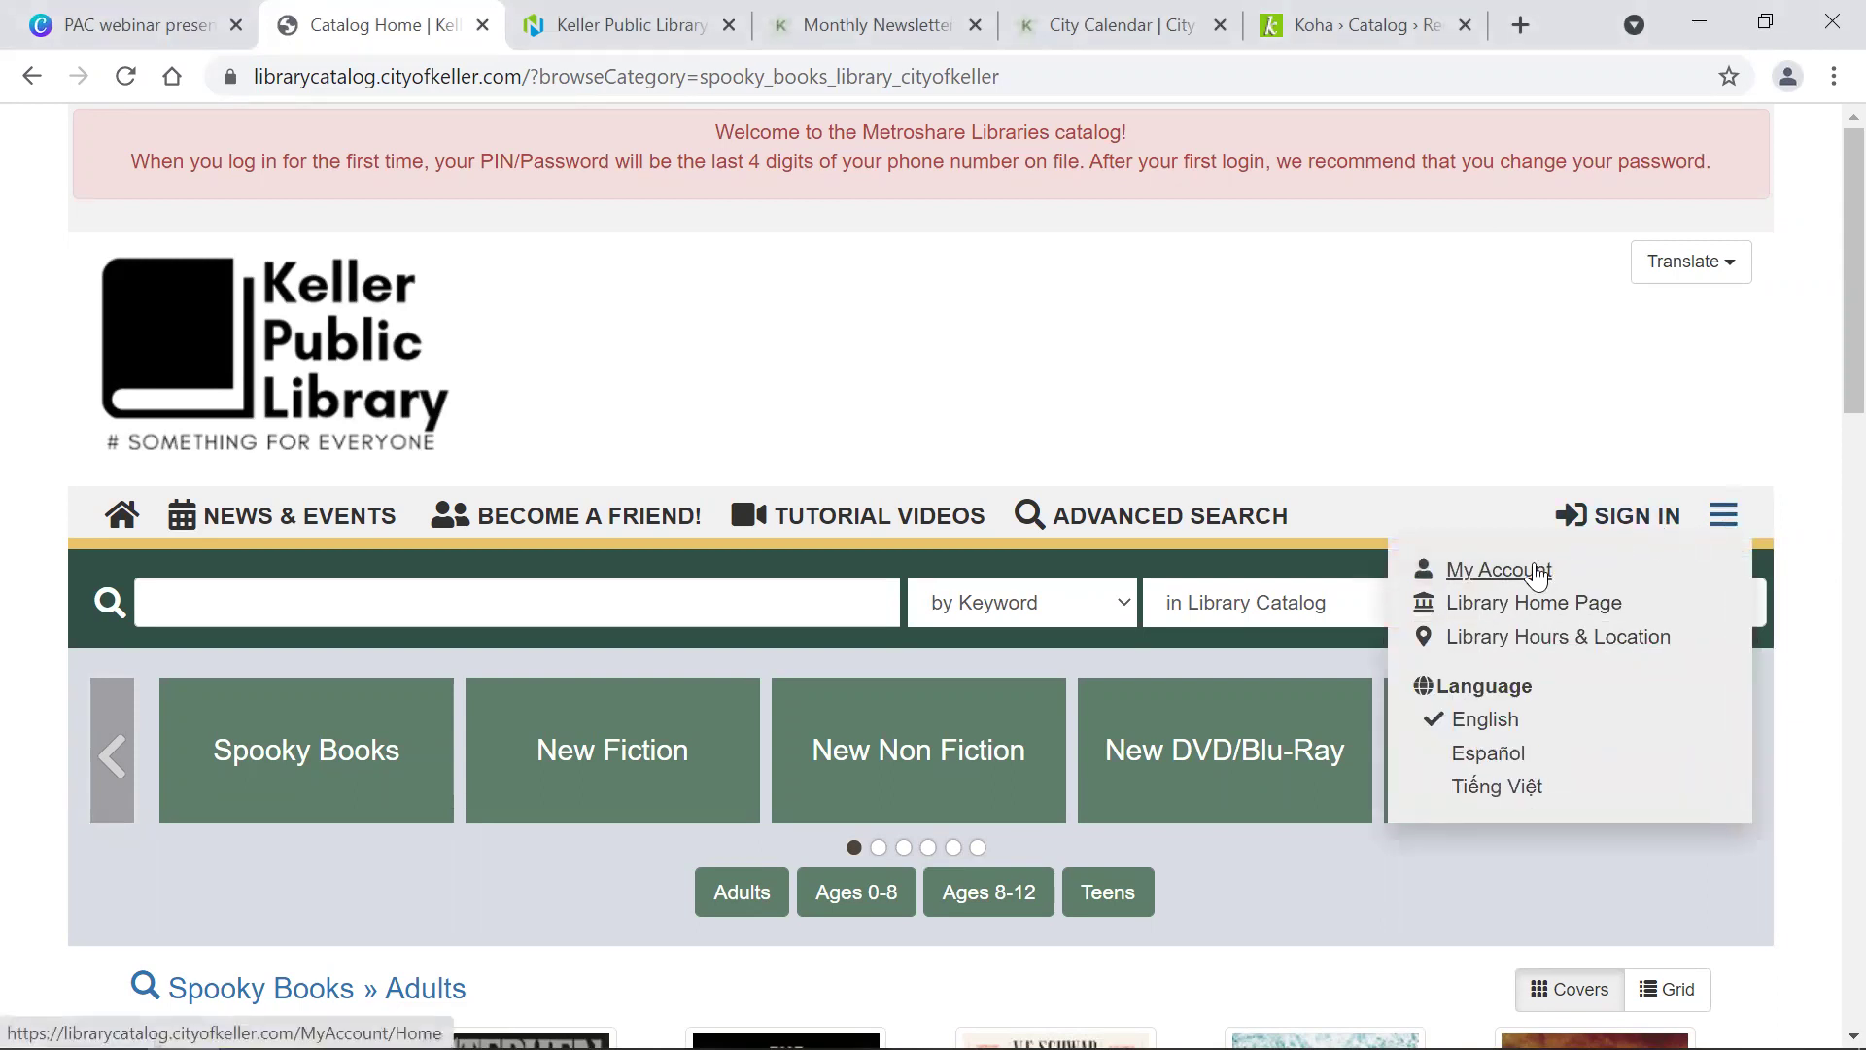
click(1549, 634)
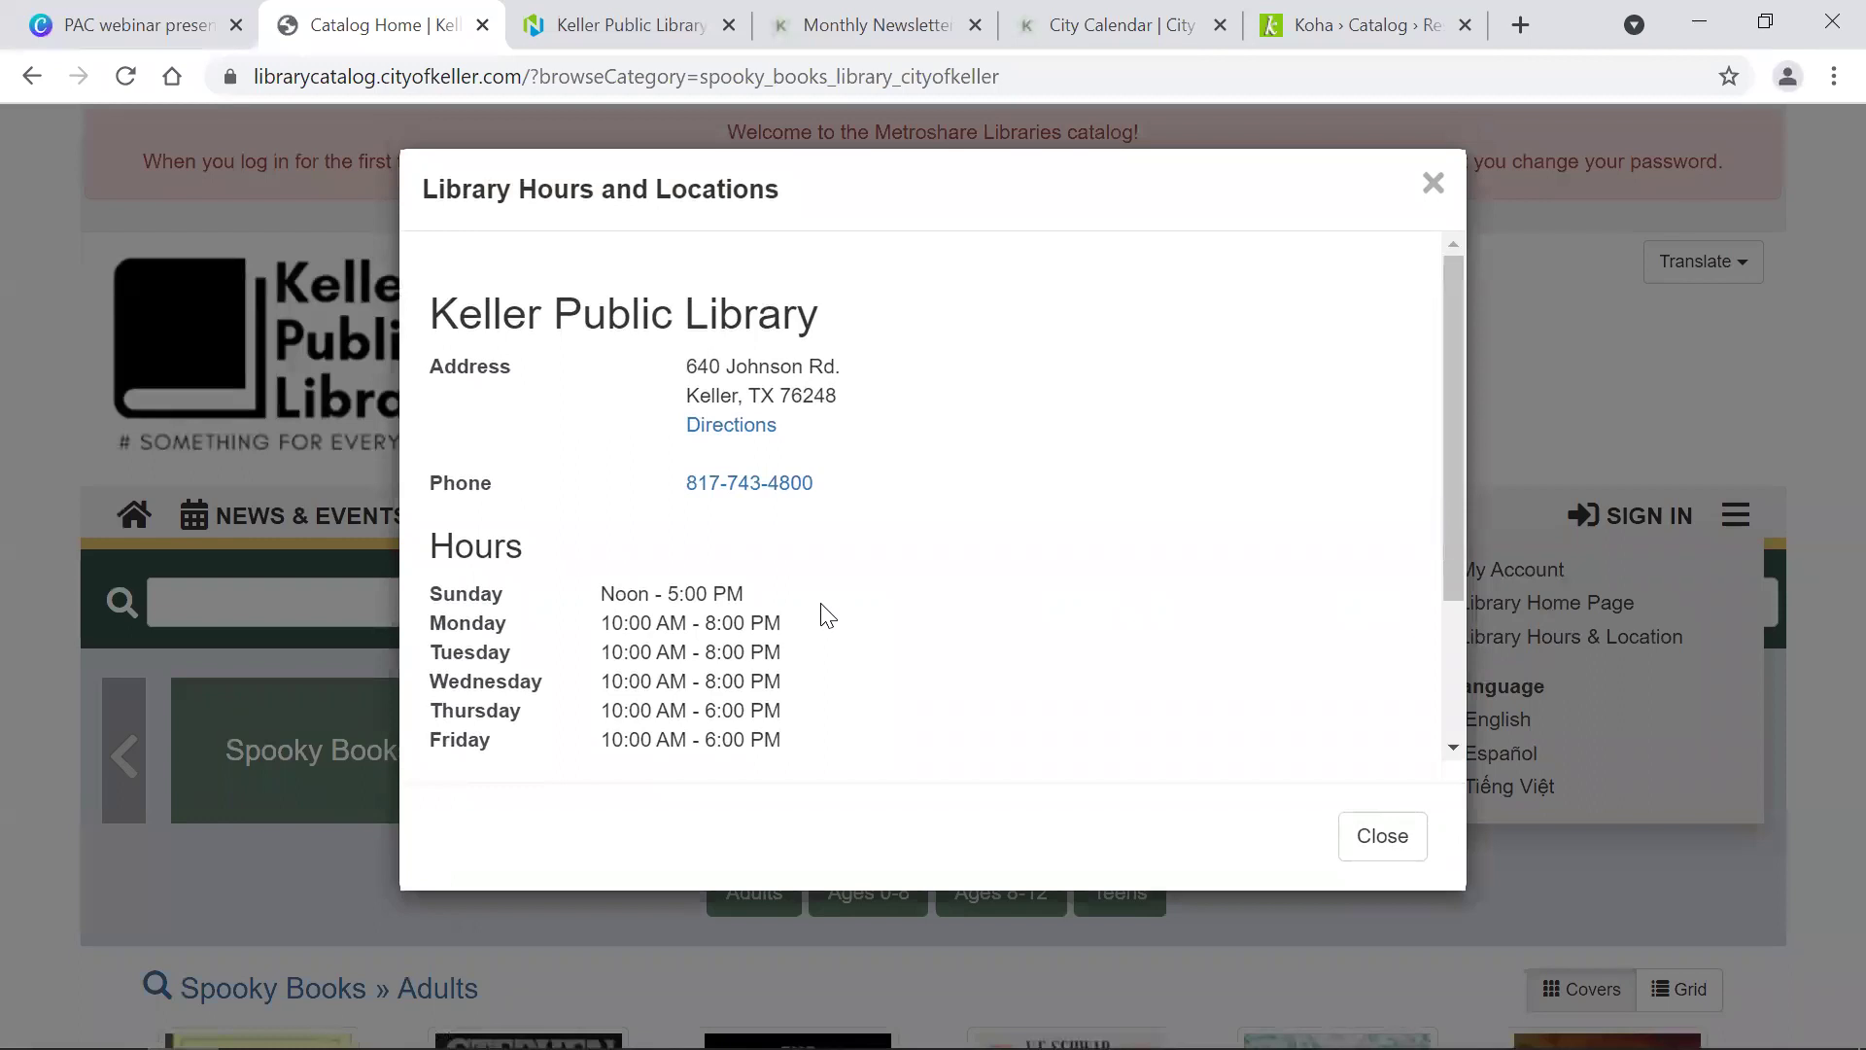
scroll(825, 614, down, 2)
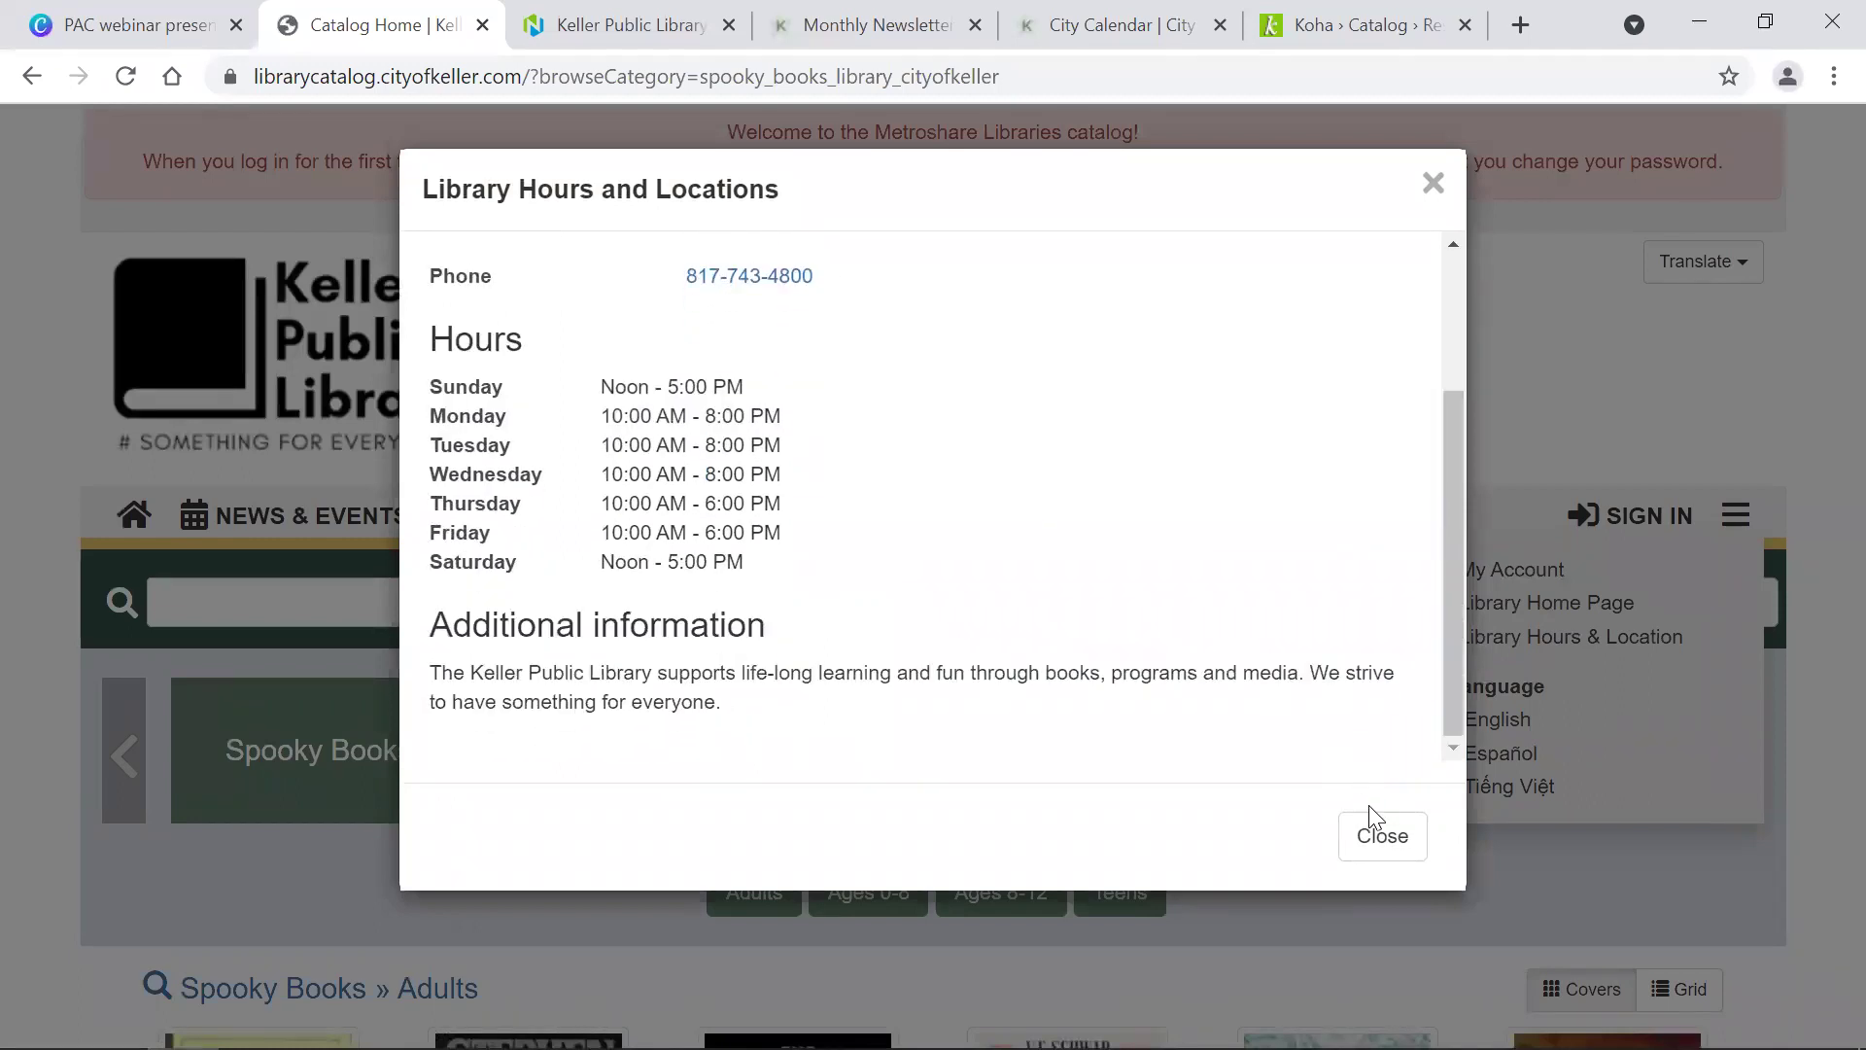
click(1377, 838)
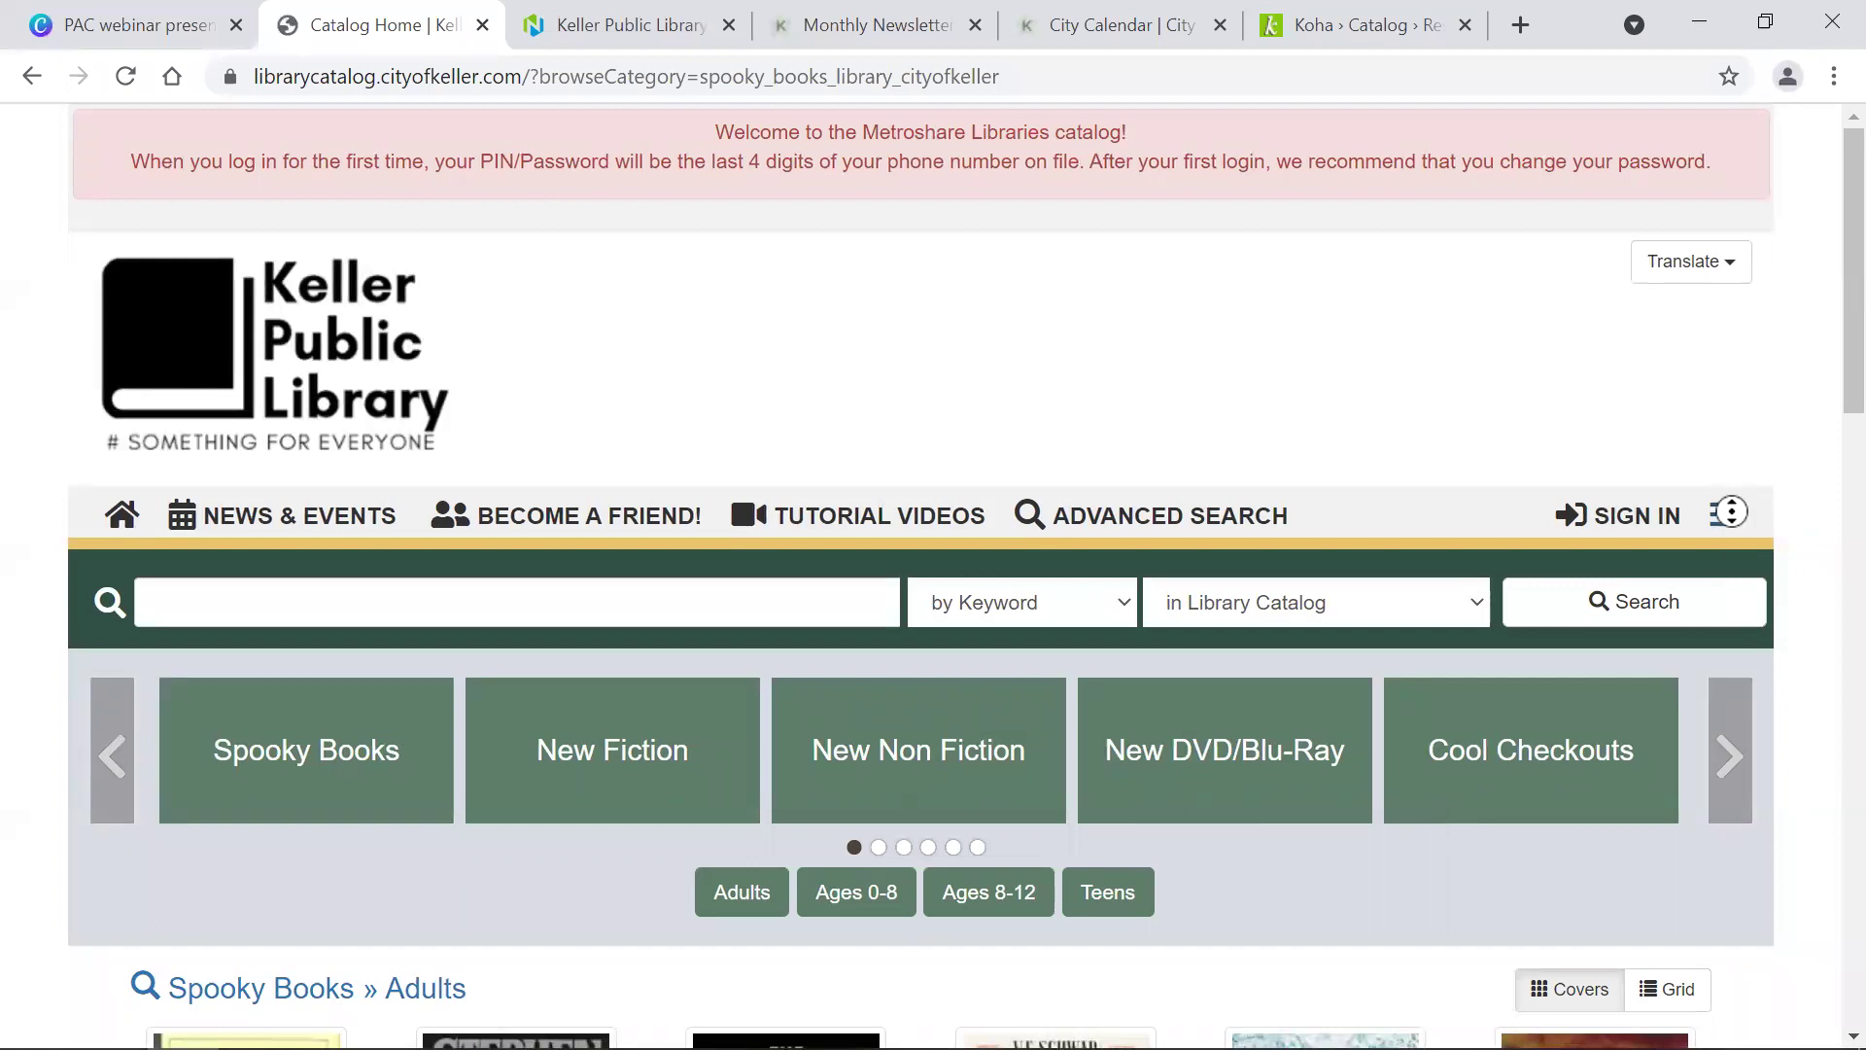
click(1733, 526)
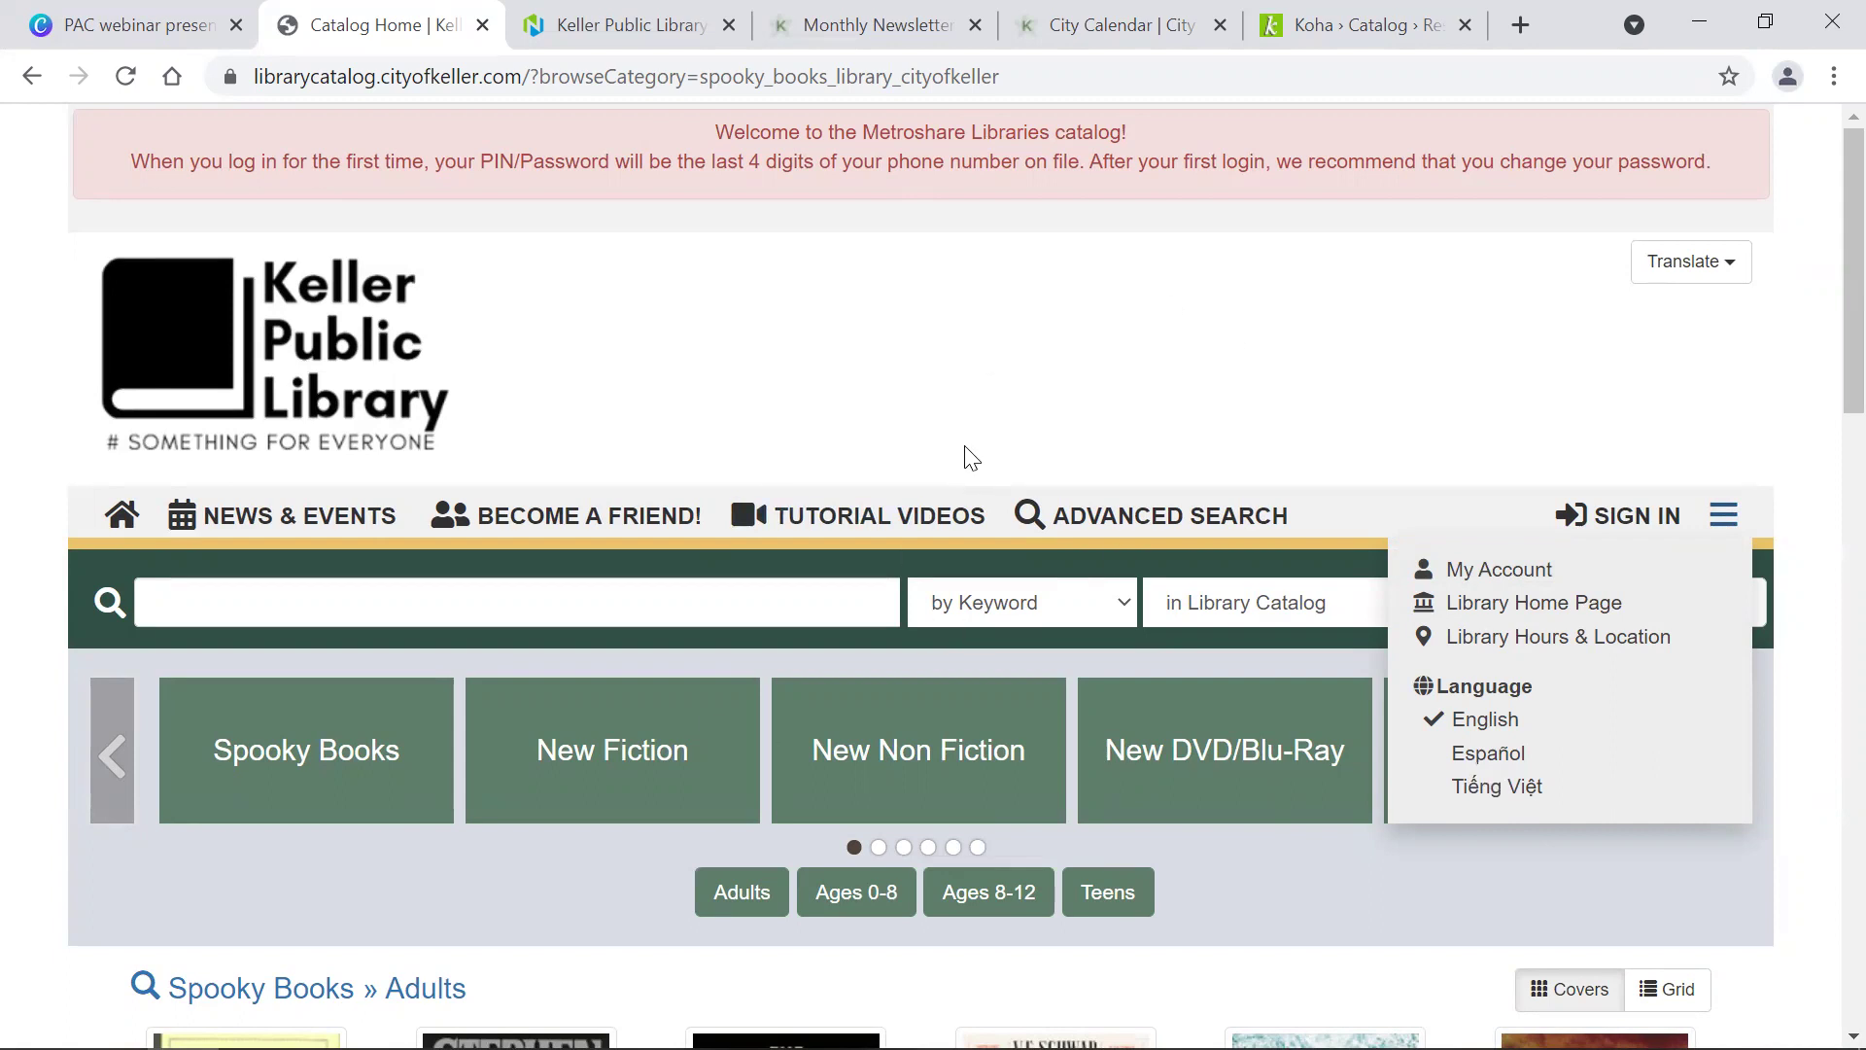
Step: Close the site menu, scroll through the Spooky Books adult covers, and return to the top
click(895, 354)
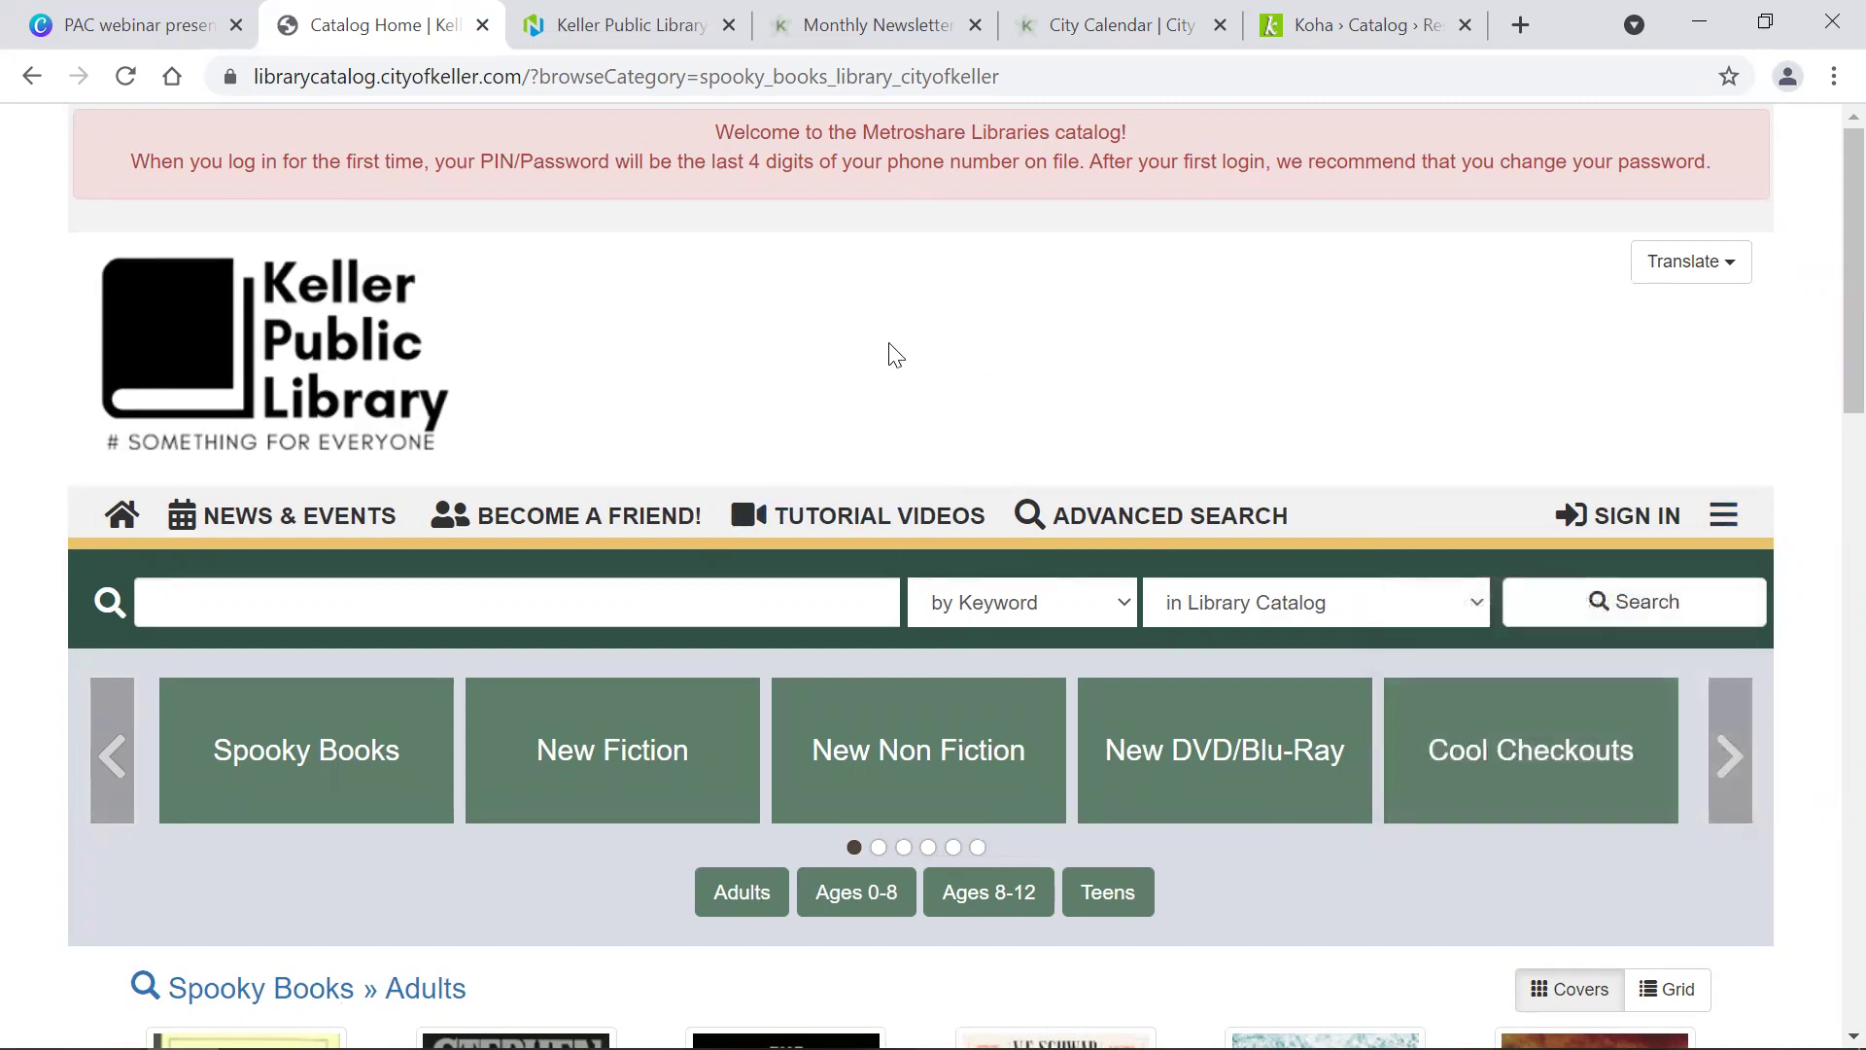
scroll(895, 354, down, 10)
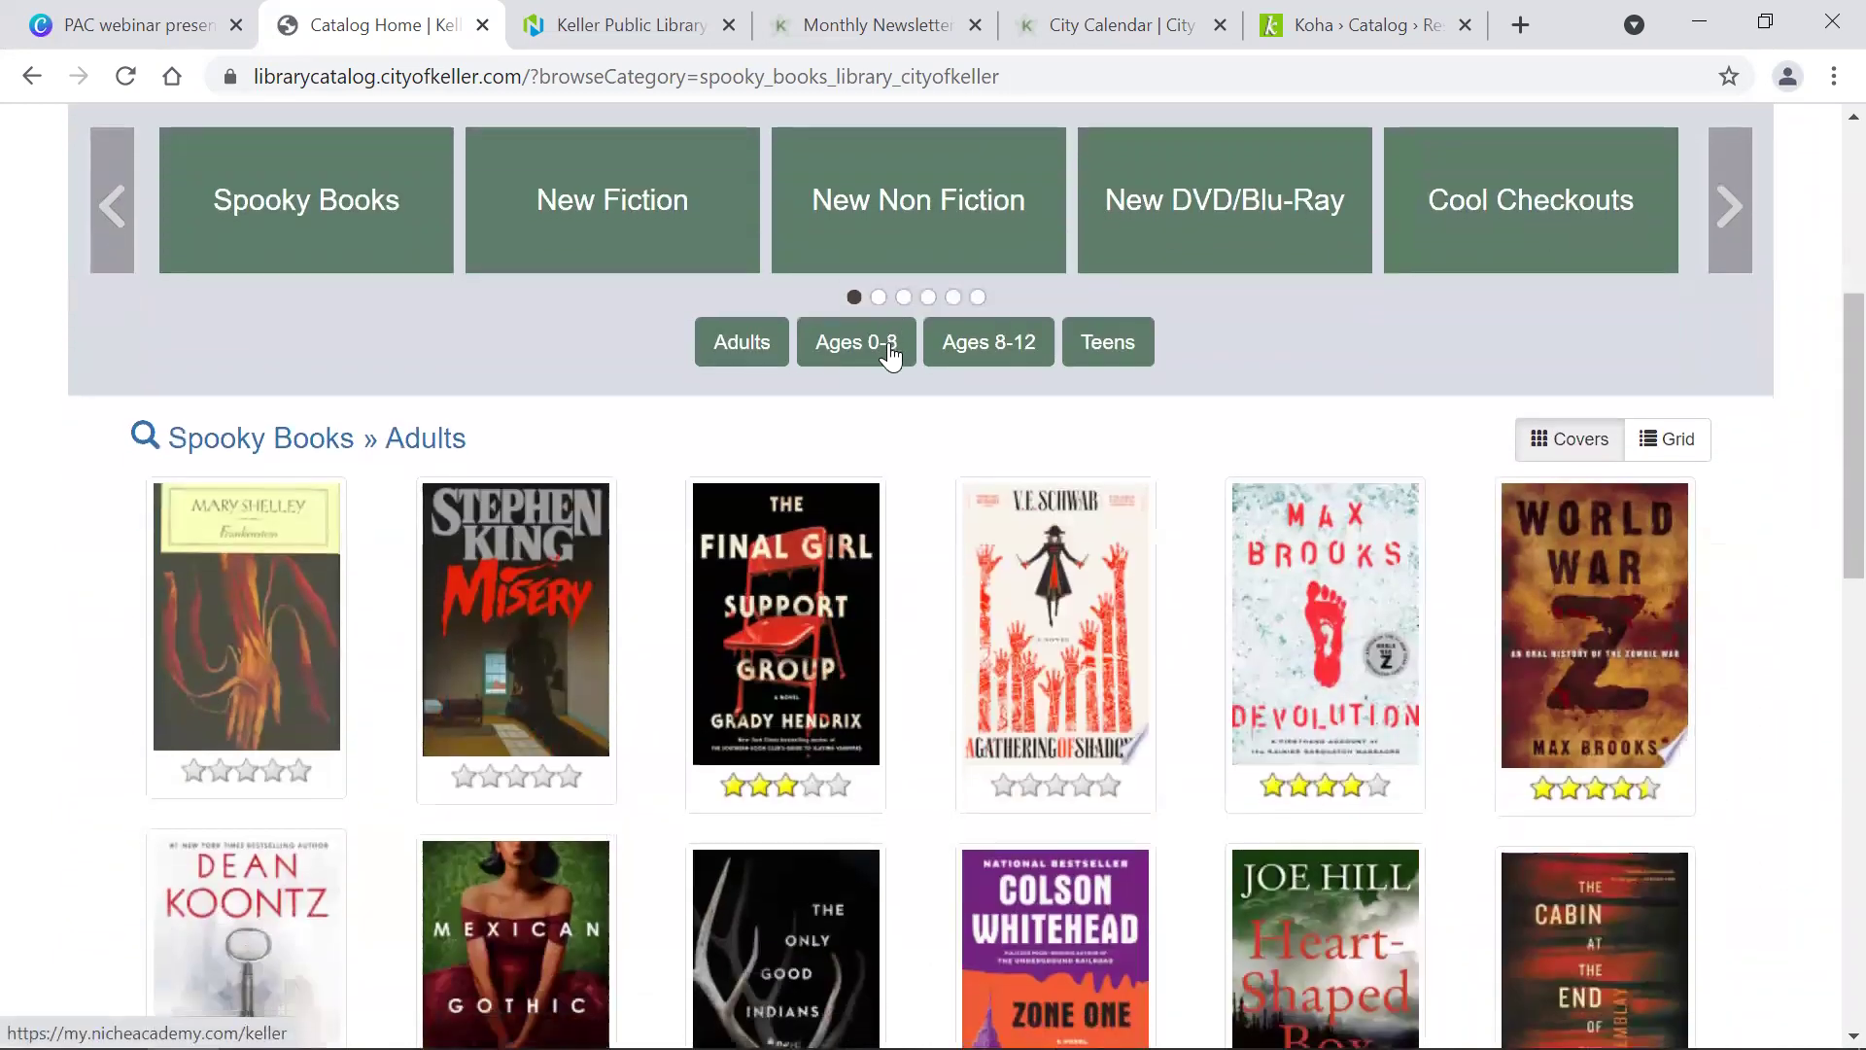
scroll(892, 356, down, 5)
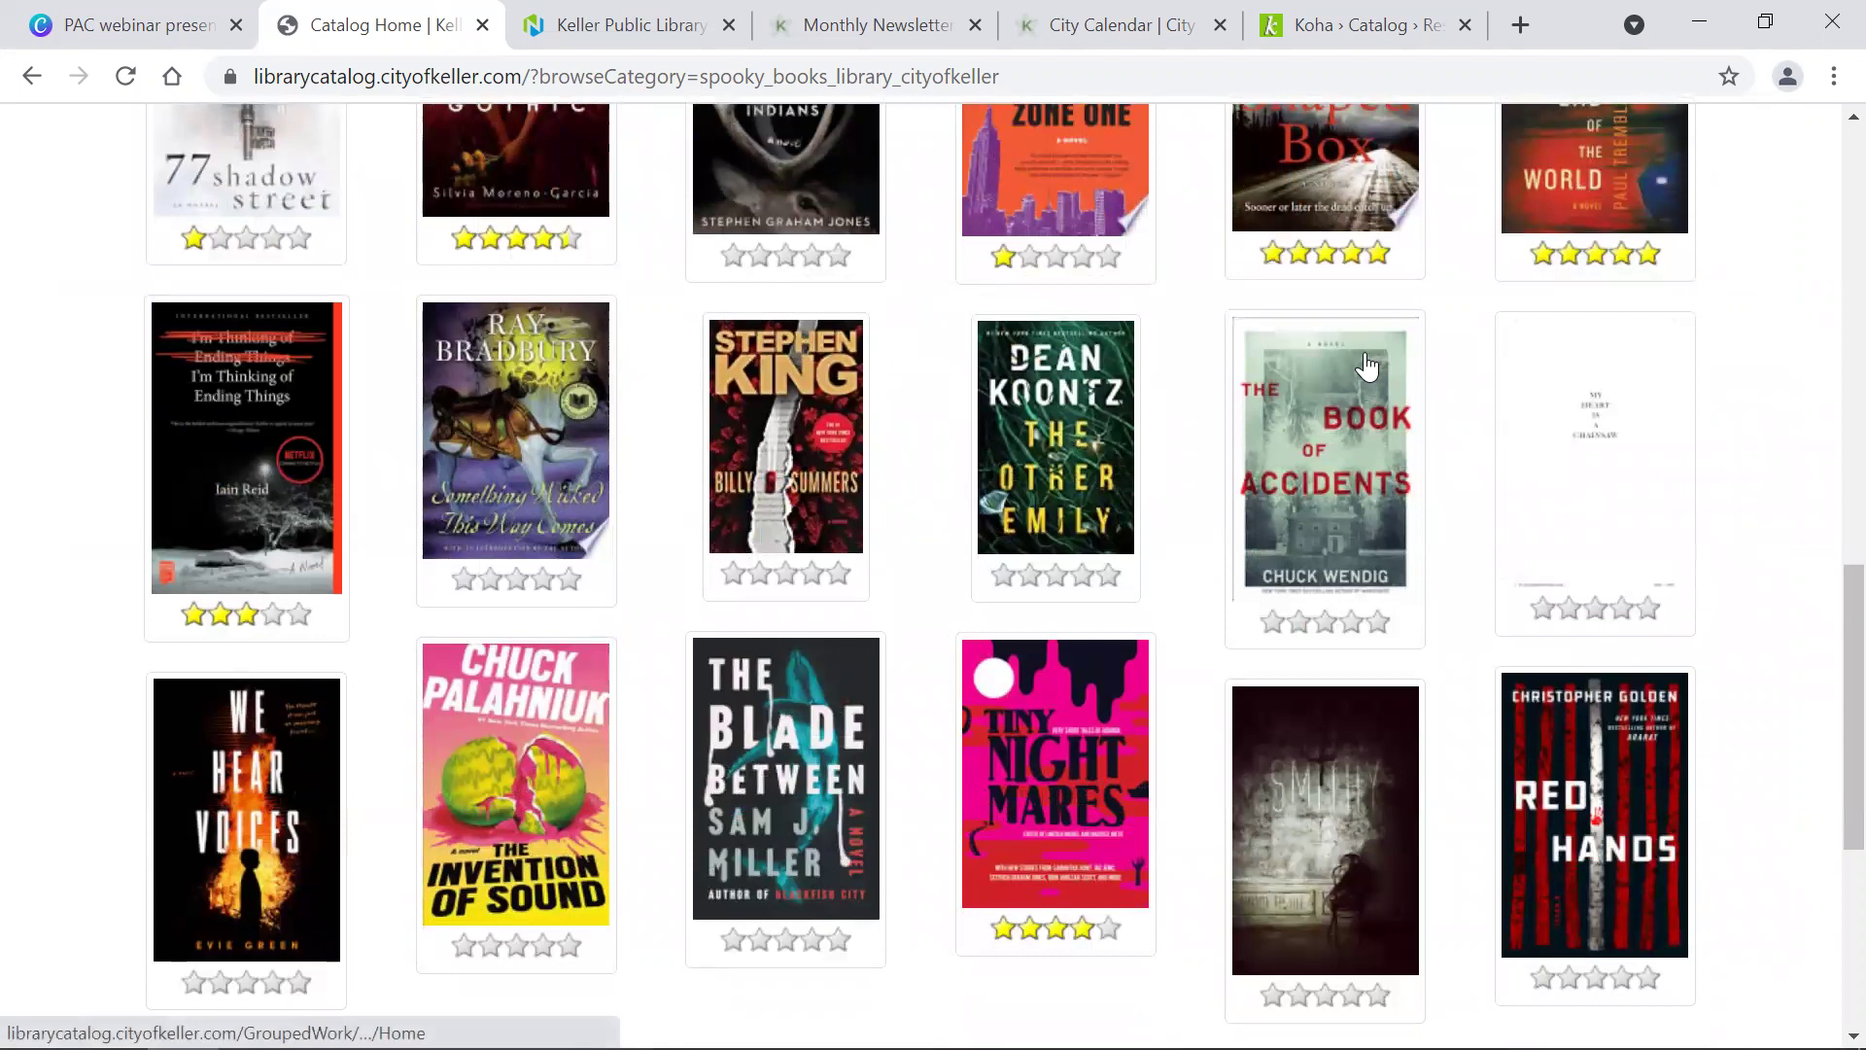
key(Home)
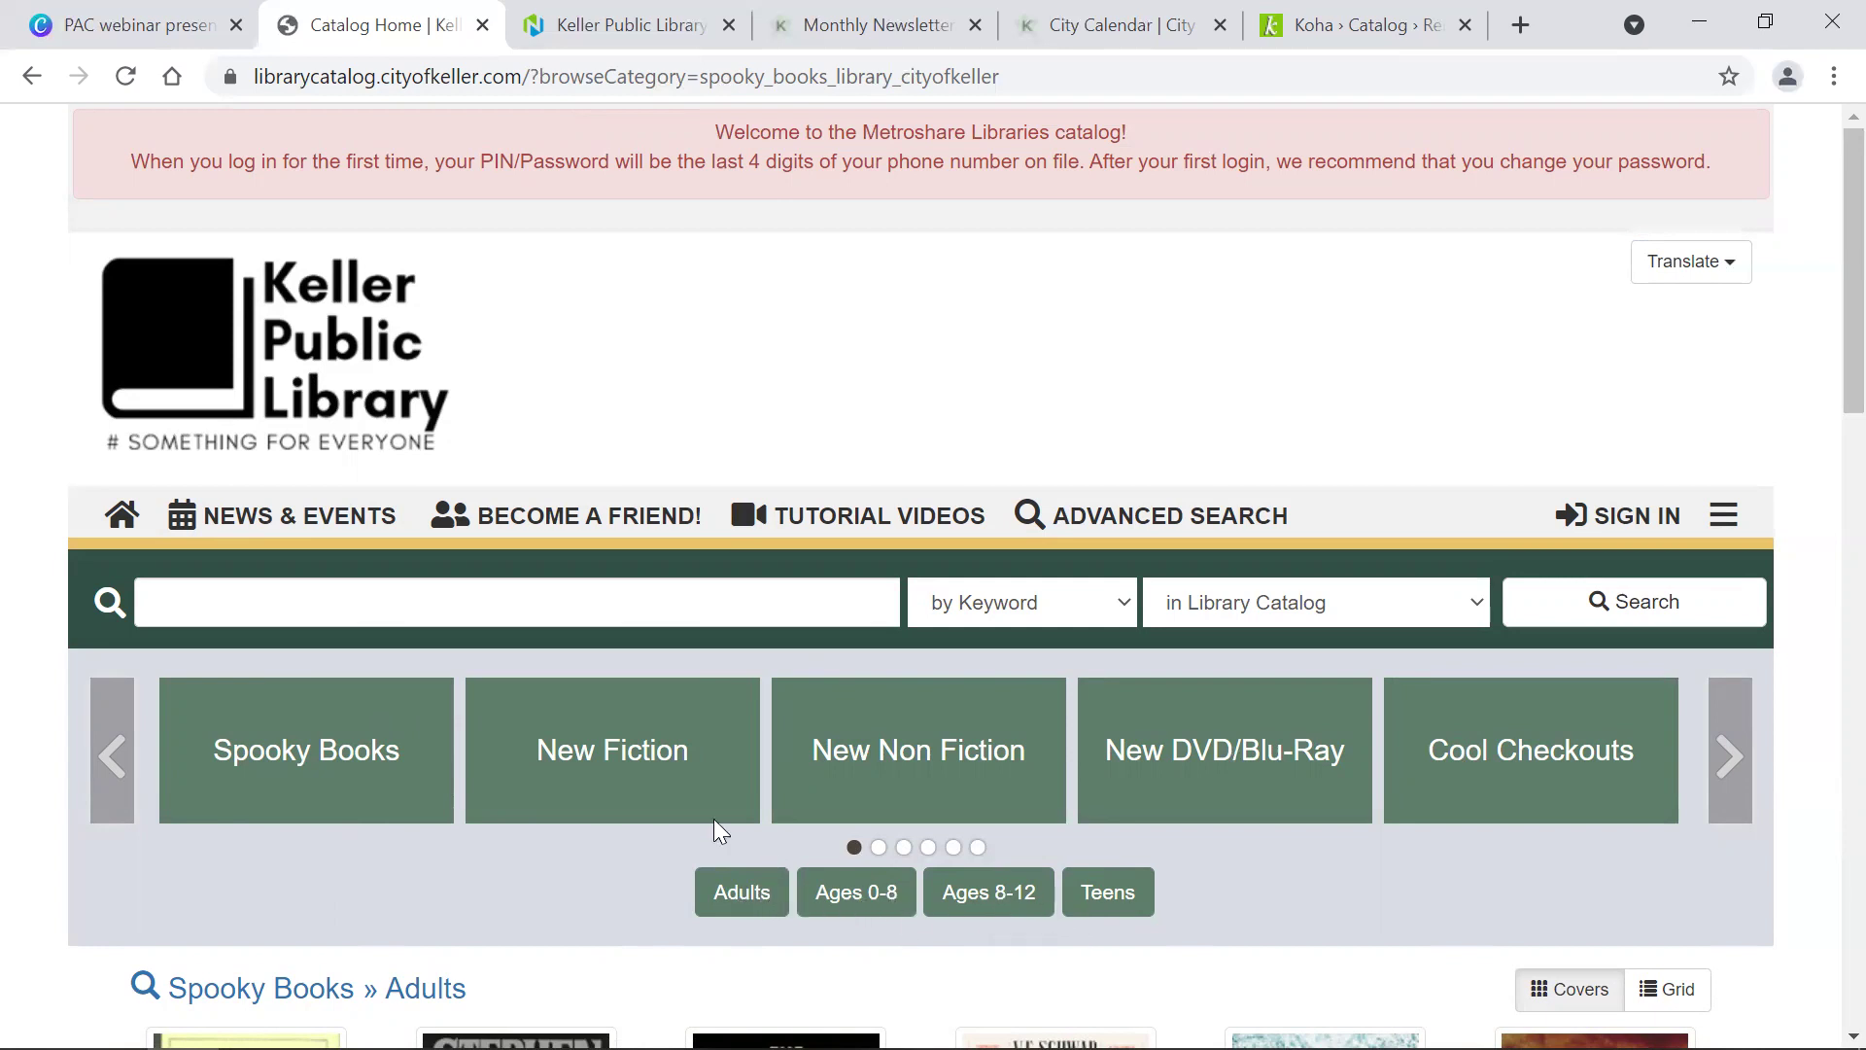
Step: Preview the New Fiction, New DVD/Blu-Ray and Cool Checkouts browse categories
click(612, 750)
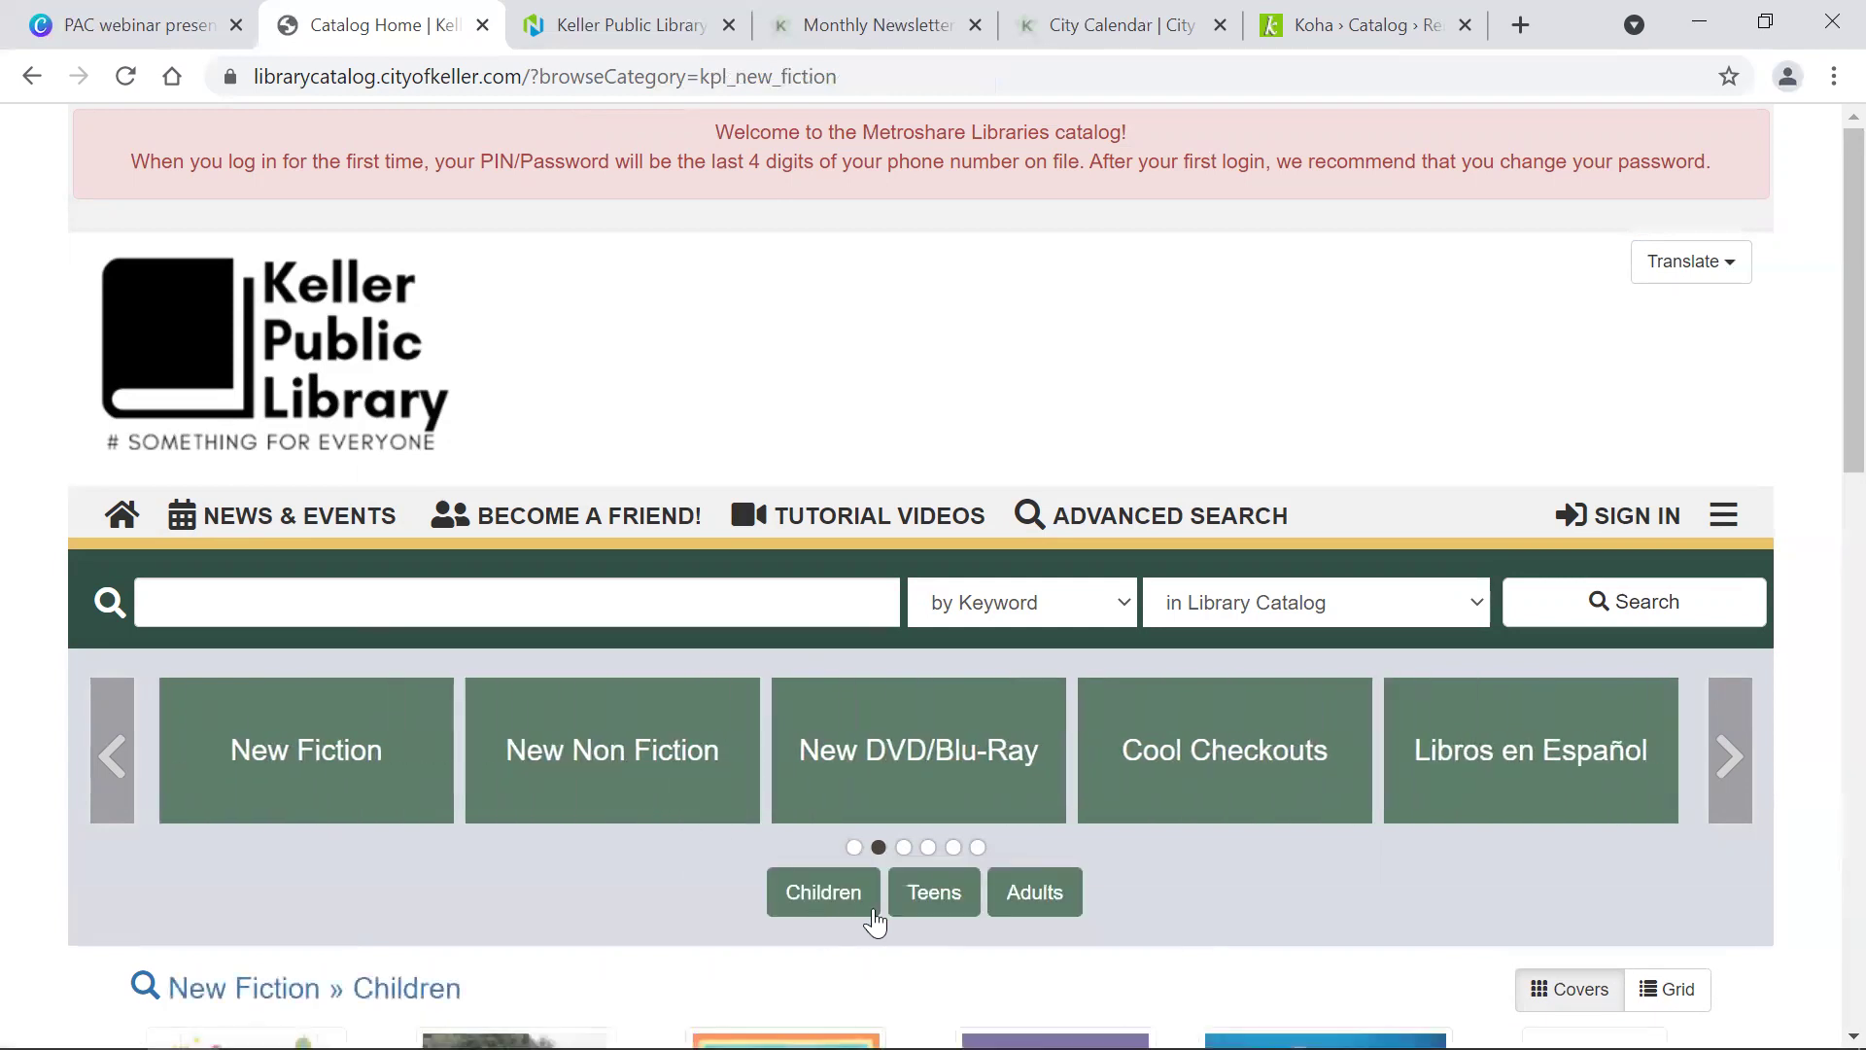
click(935, 731)
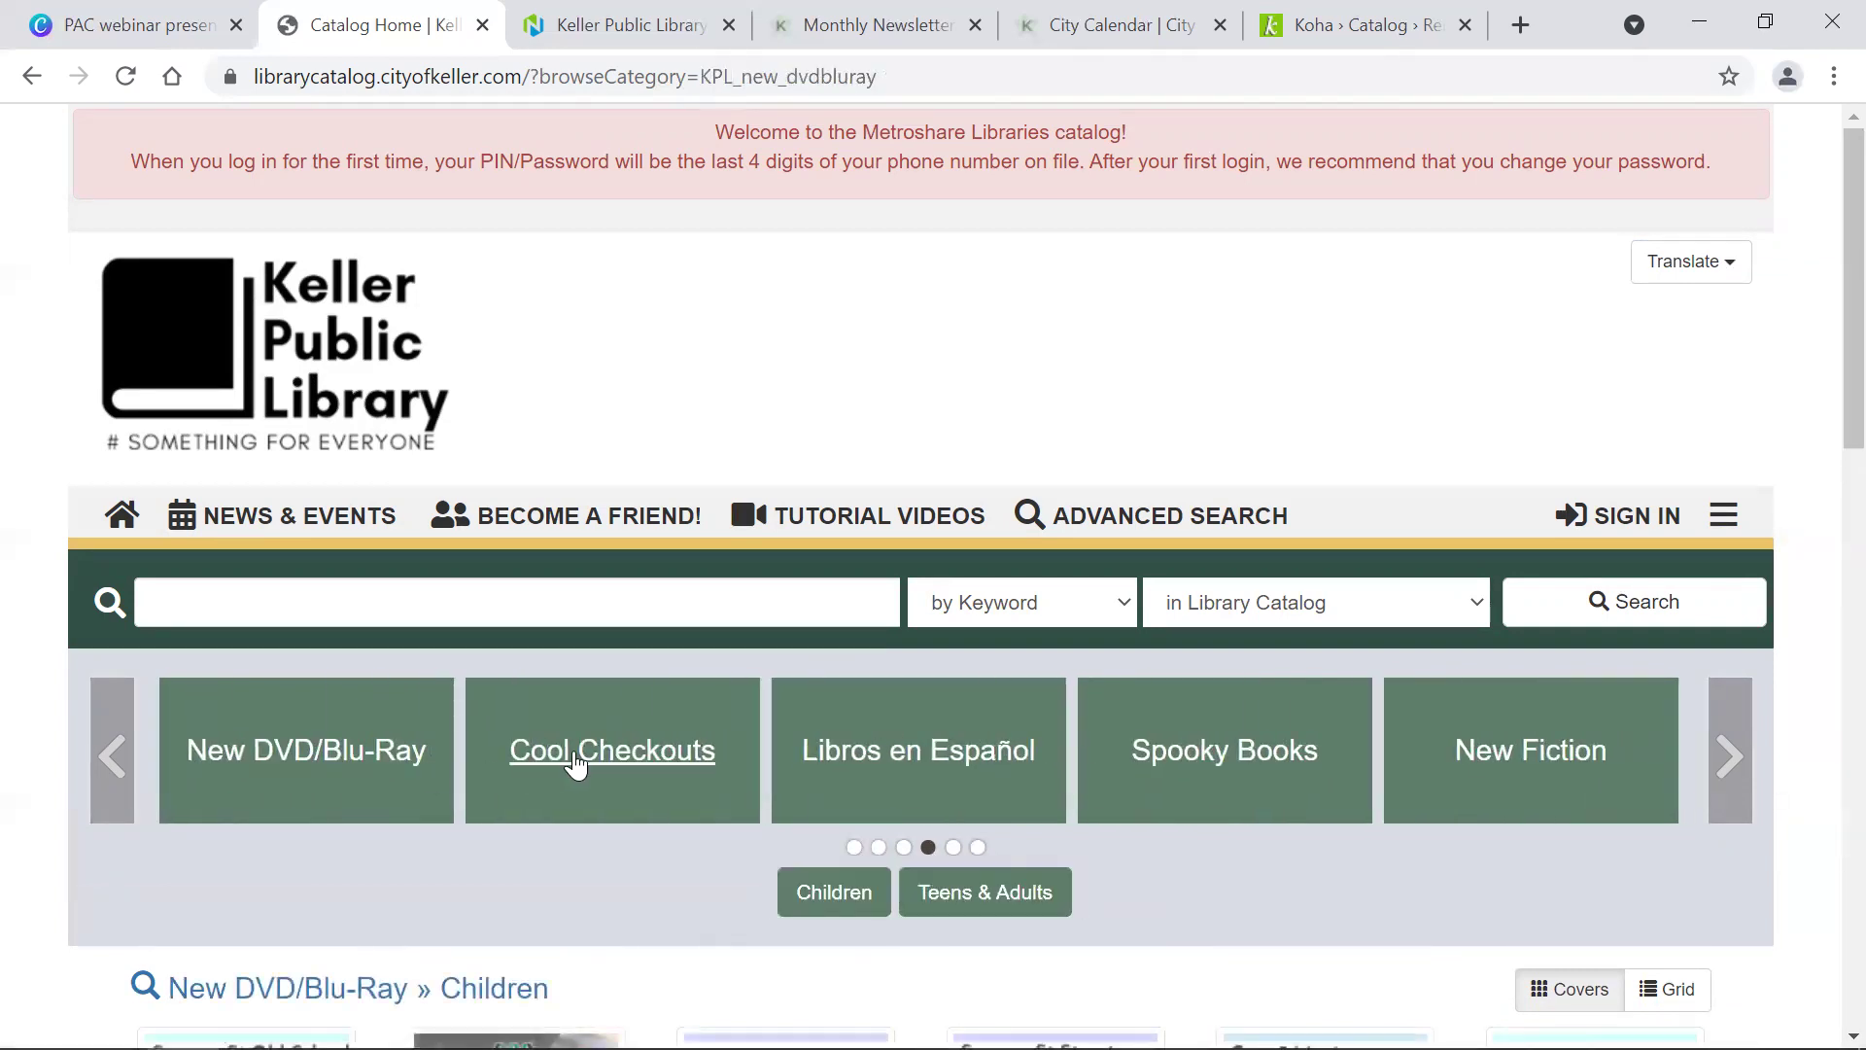
click(575, 765)
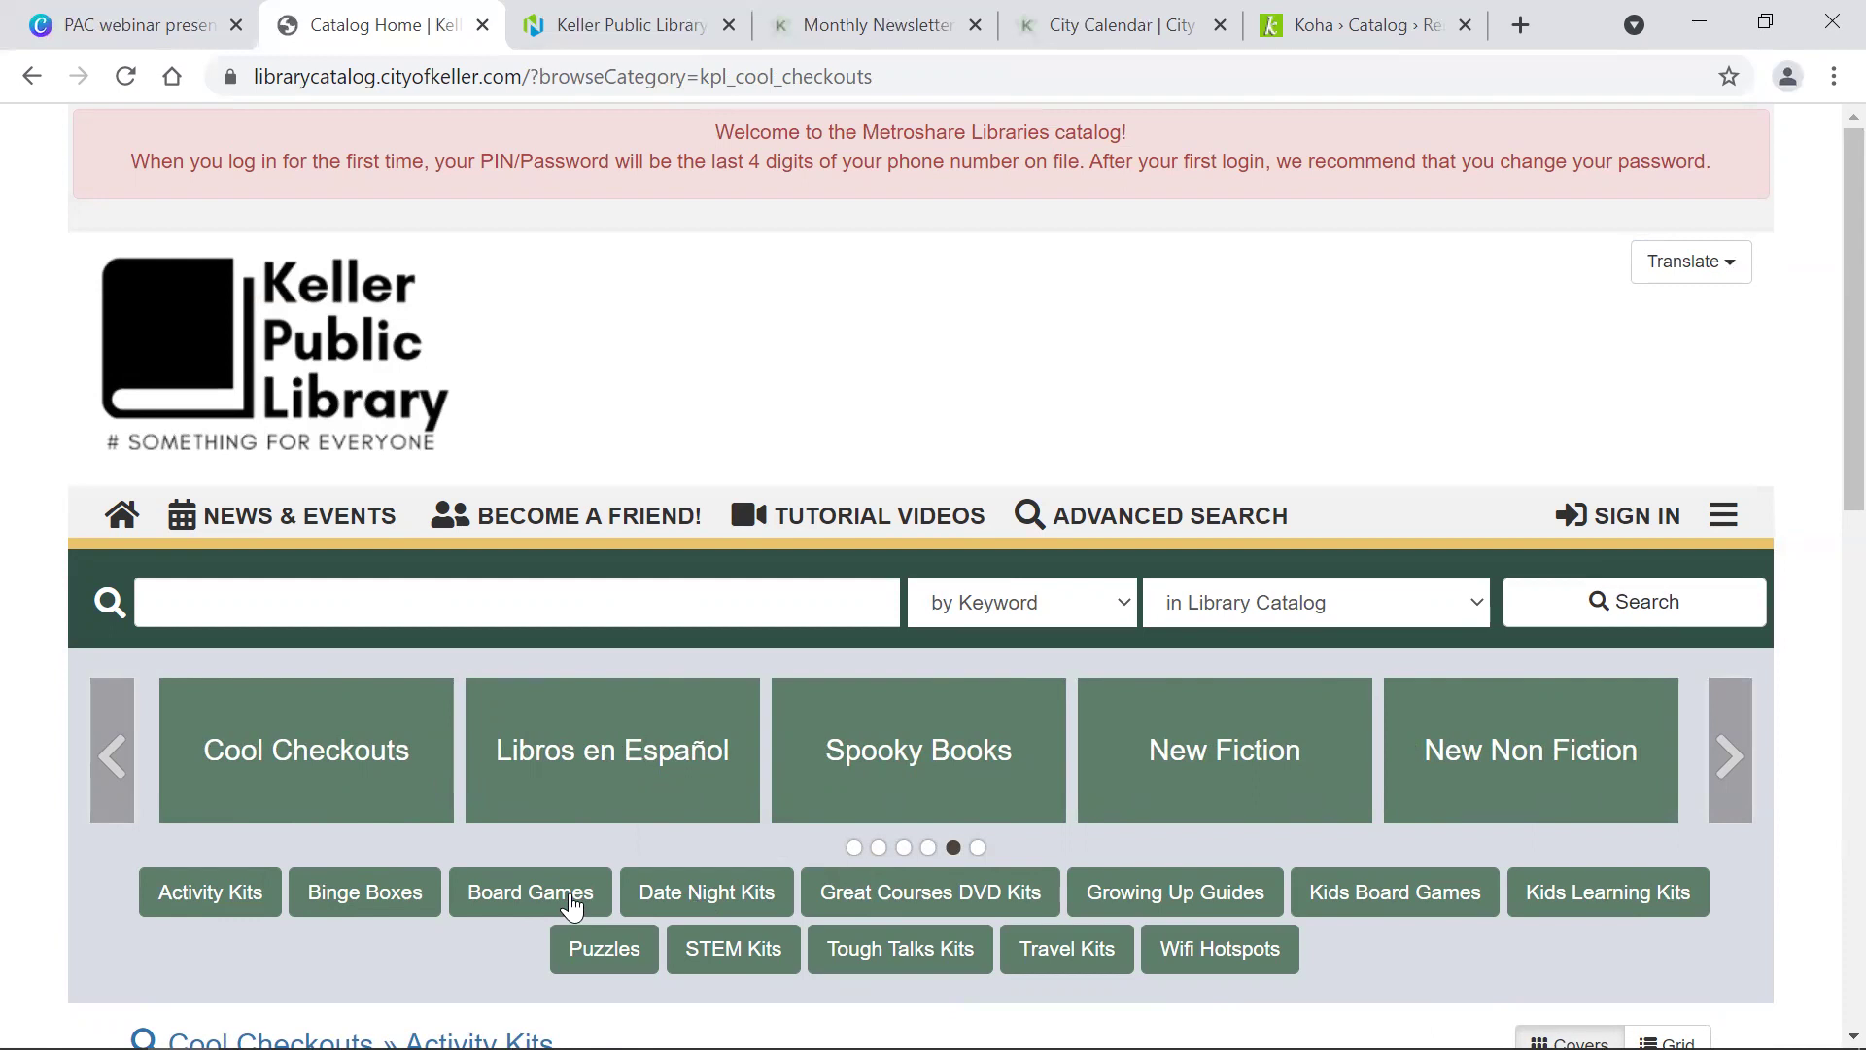
Step: Step back to New Non Fiction and open its 165 children's titles as full results
click(117, 768)
click(121, 767)
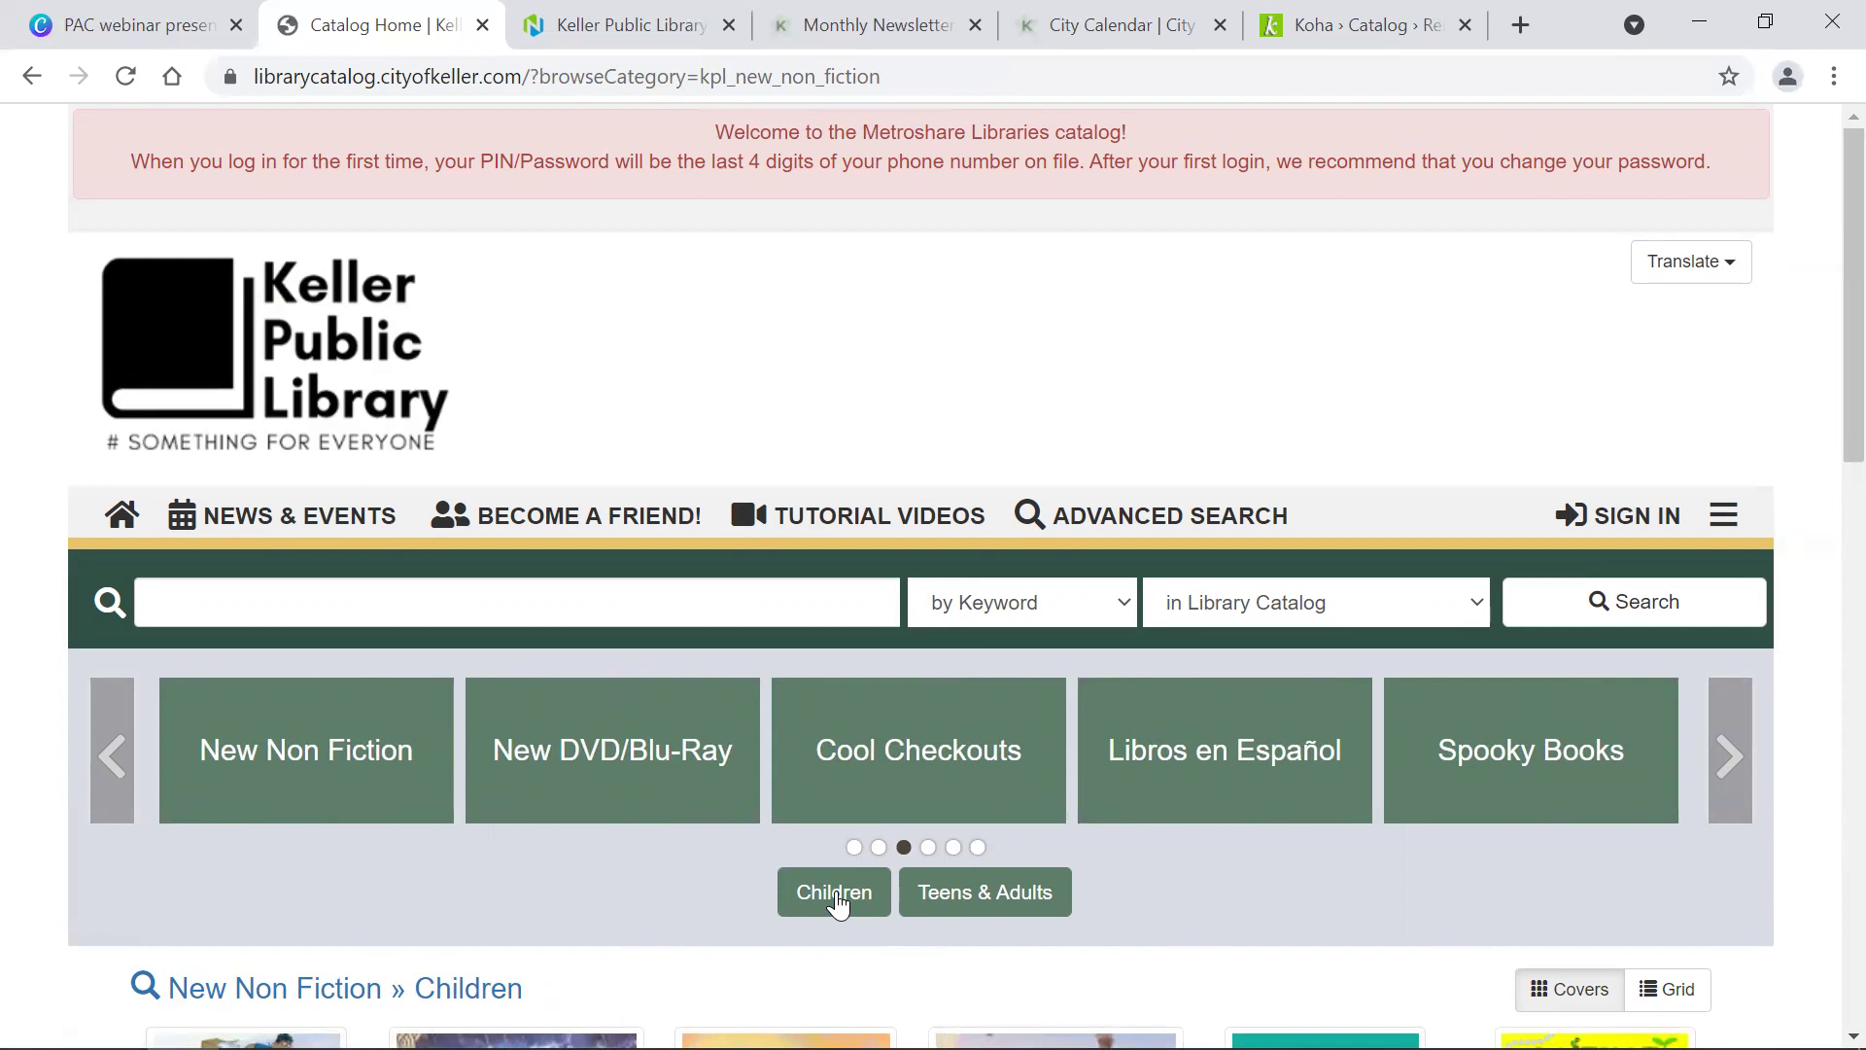
scroll(519, 893, down, 3)
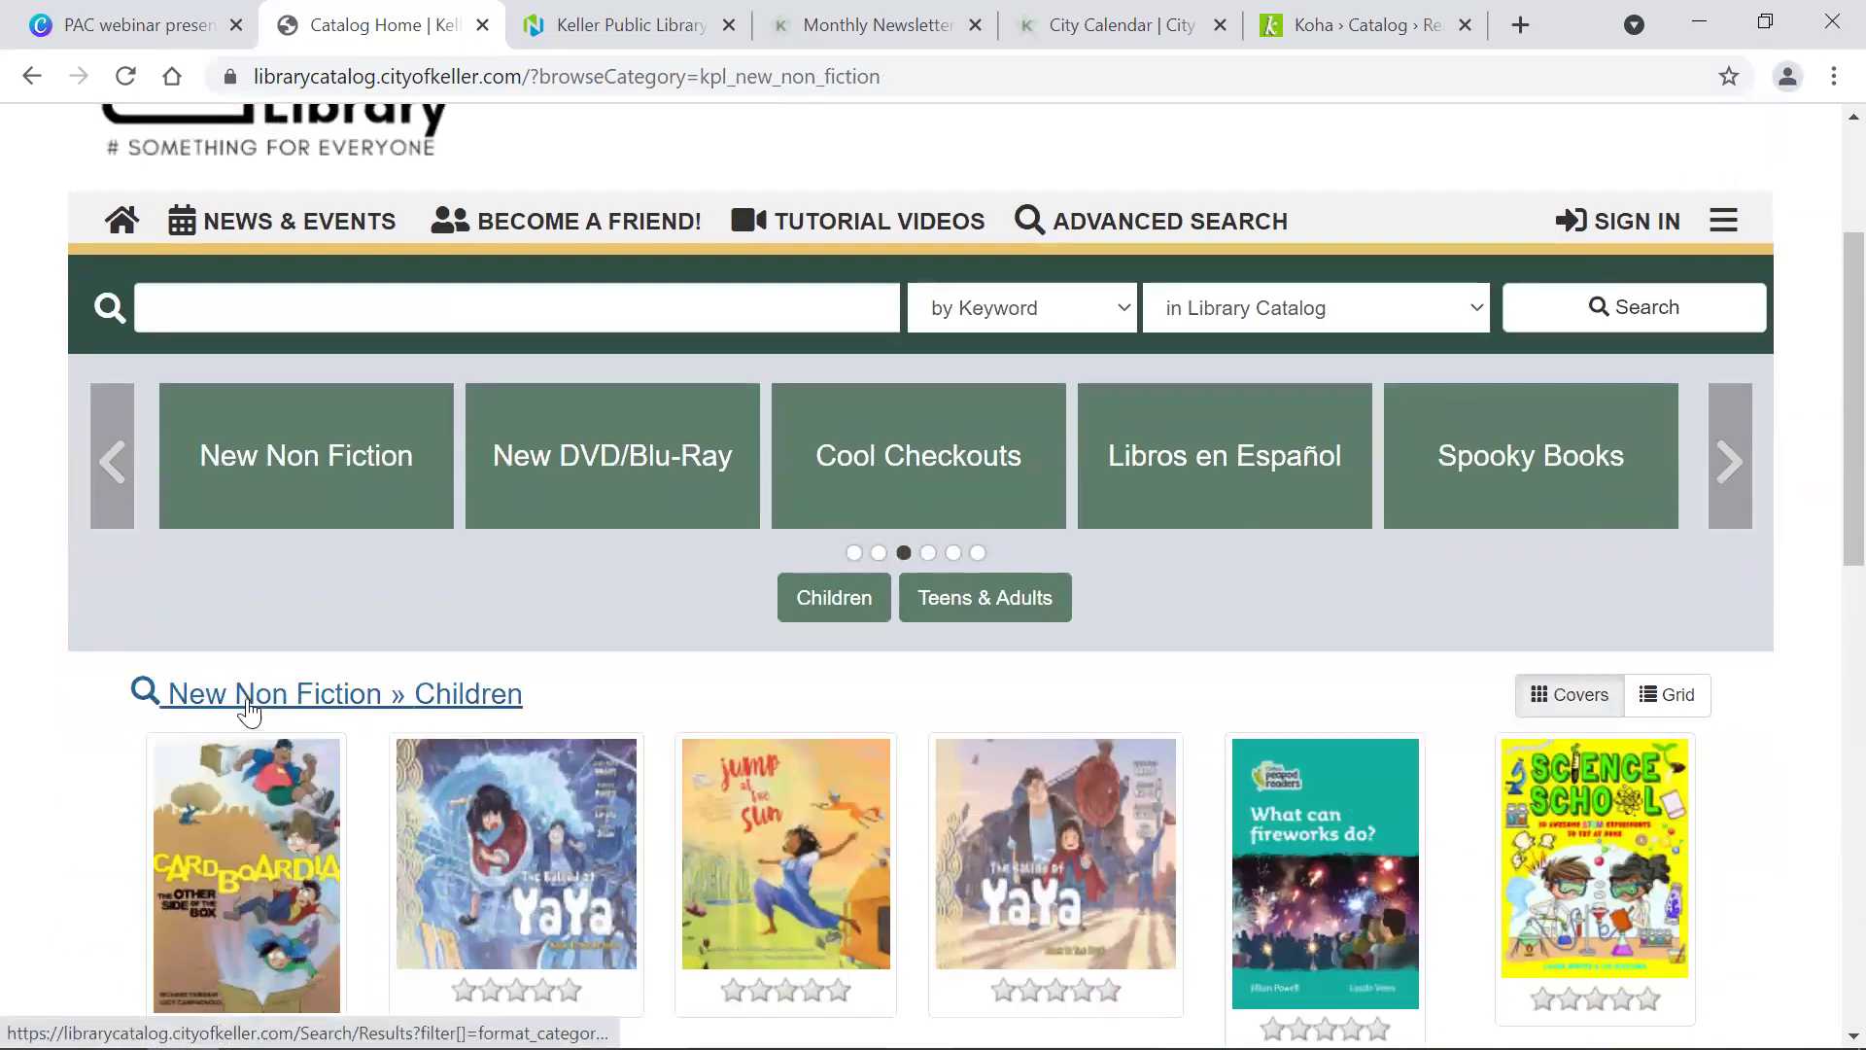
click(393, 700)
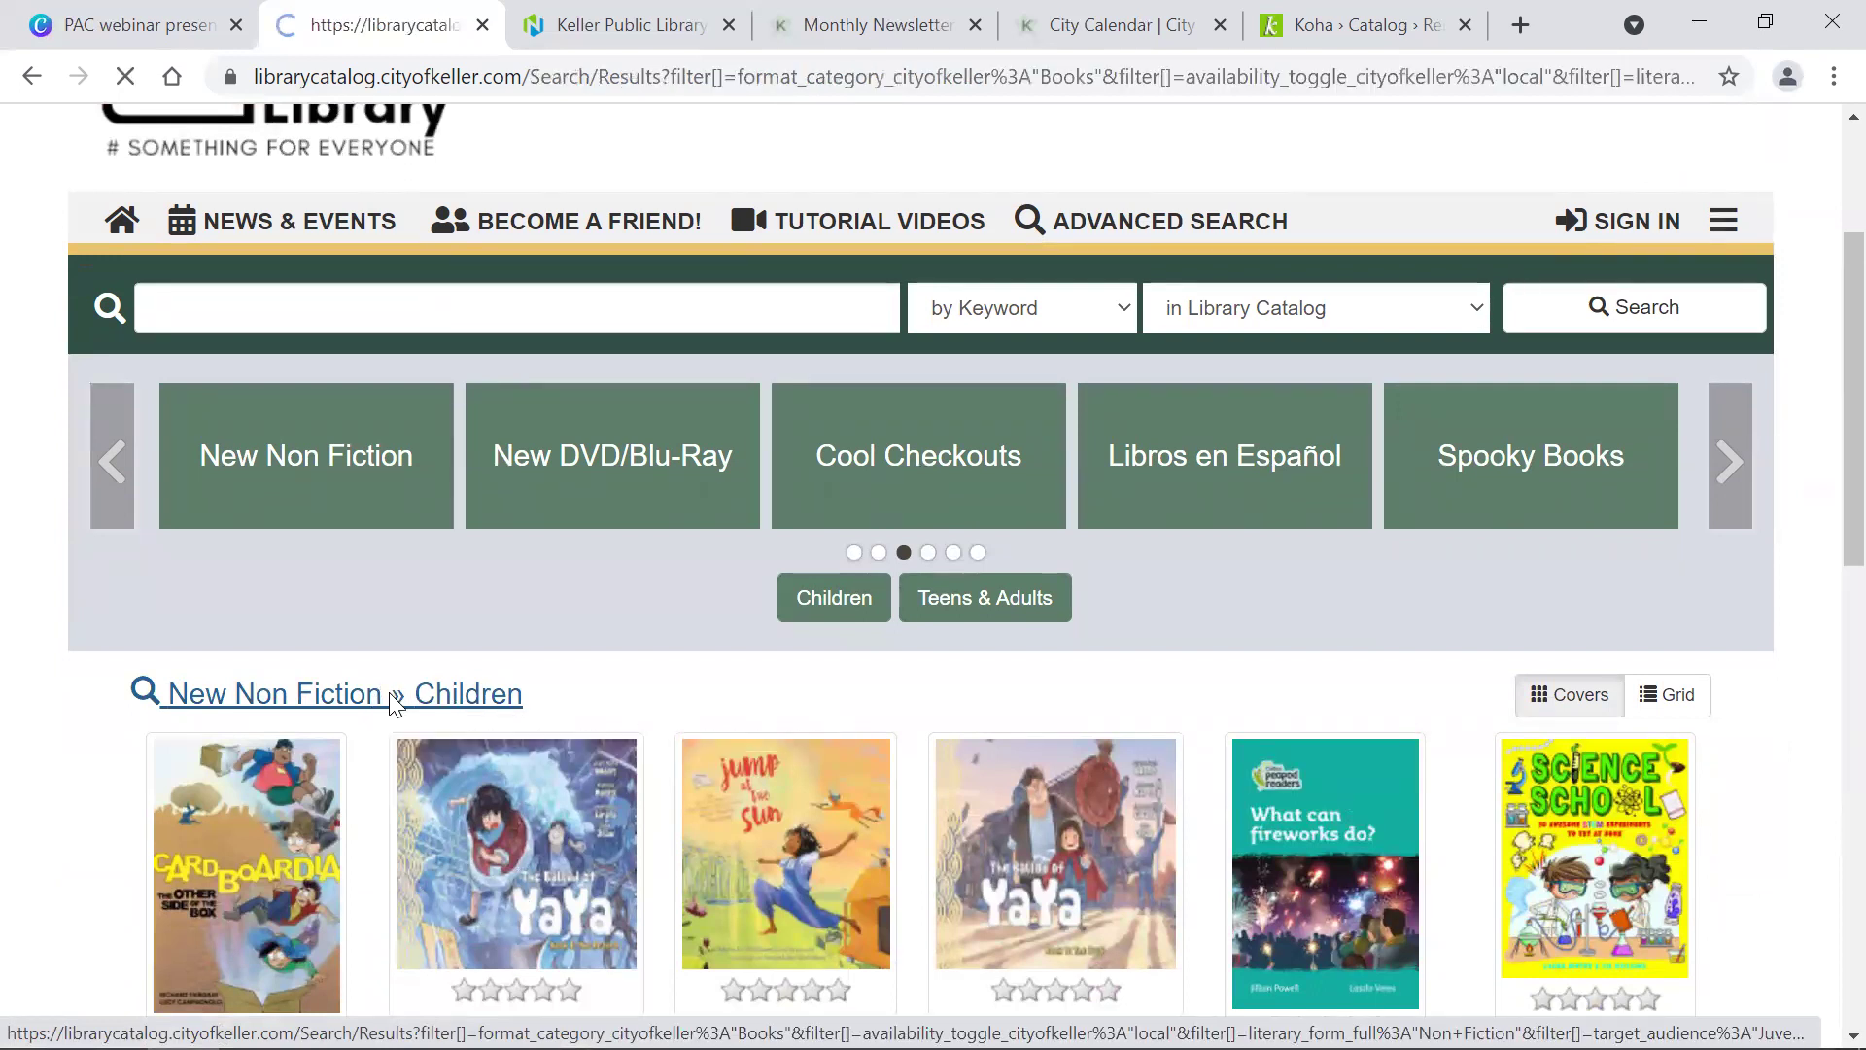
scroll(391, 707, down, 5)
scroll(391, 706, down, 1)
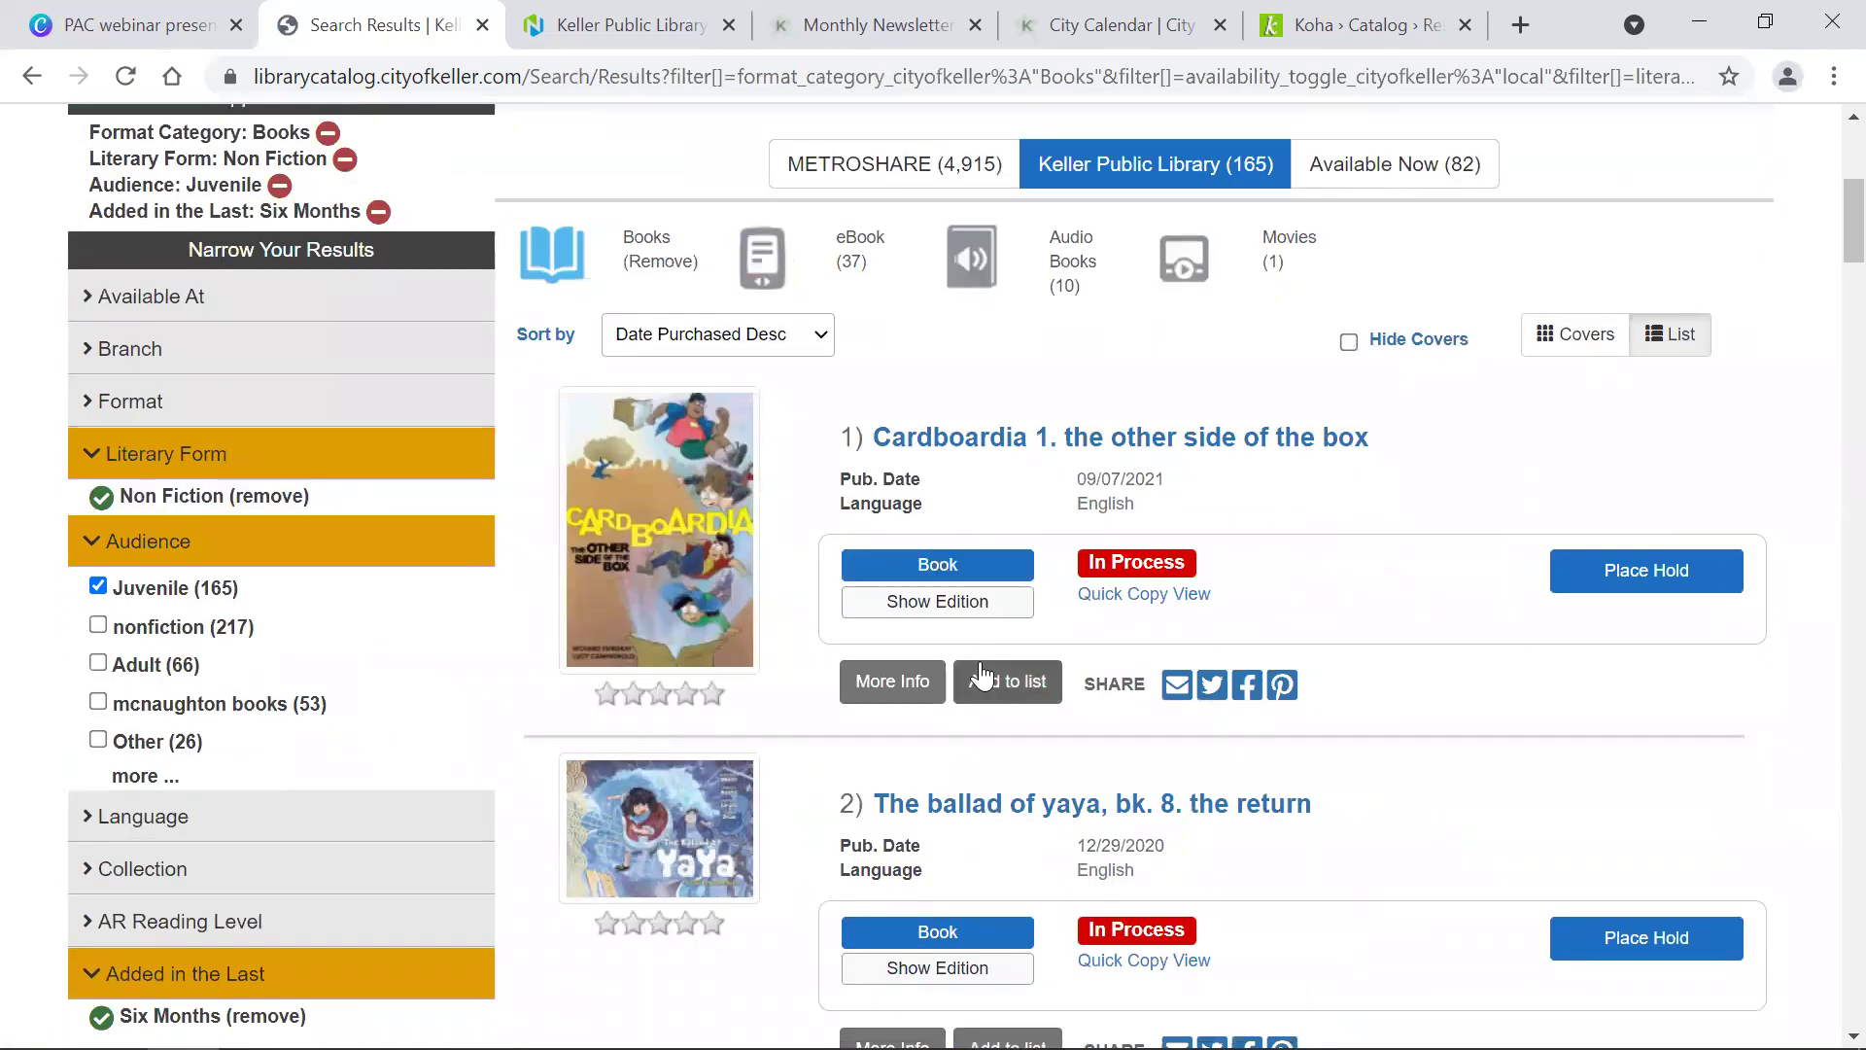
scroll(1174, 483, up, 6)
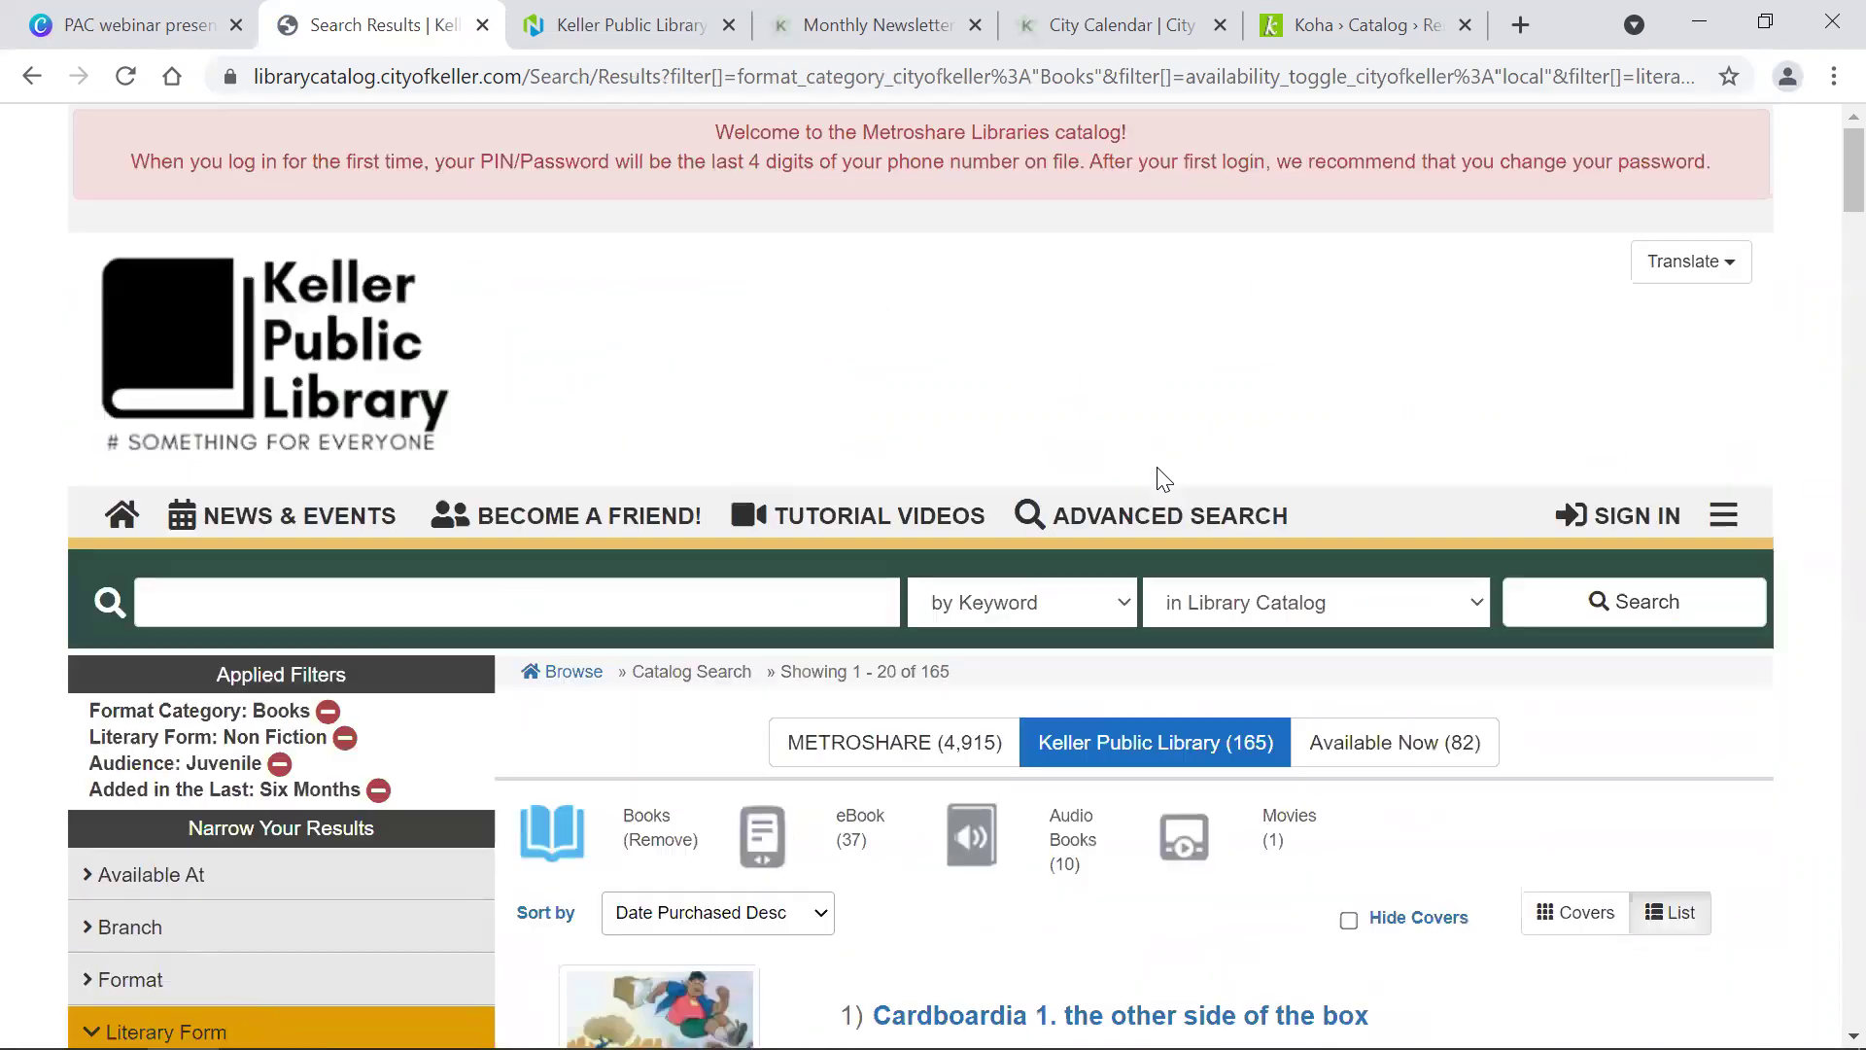
Step: Return to the catalog home and toggle Spooky Books between titles-with-authors and large covers
click(178, 323)
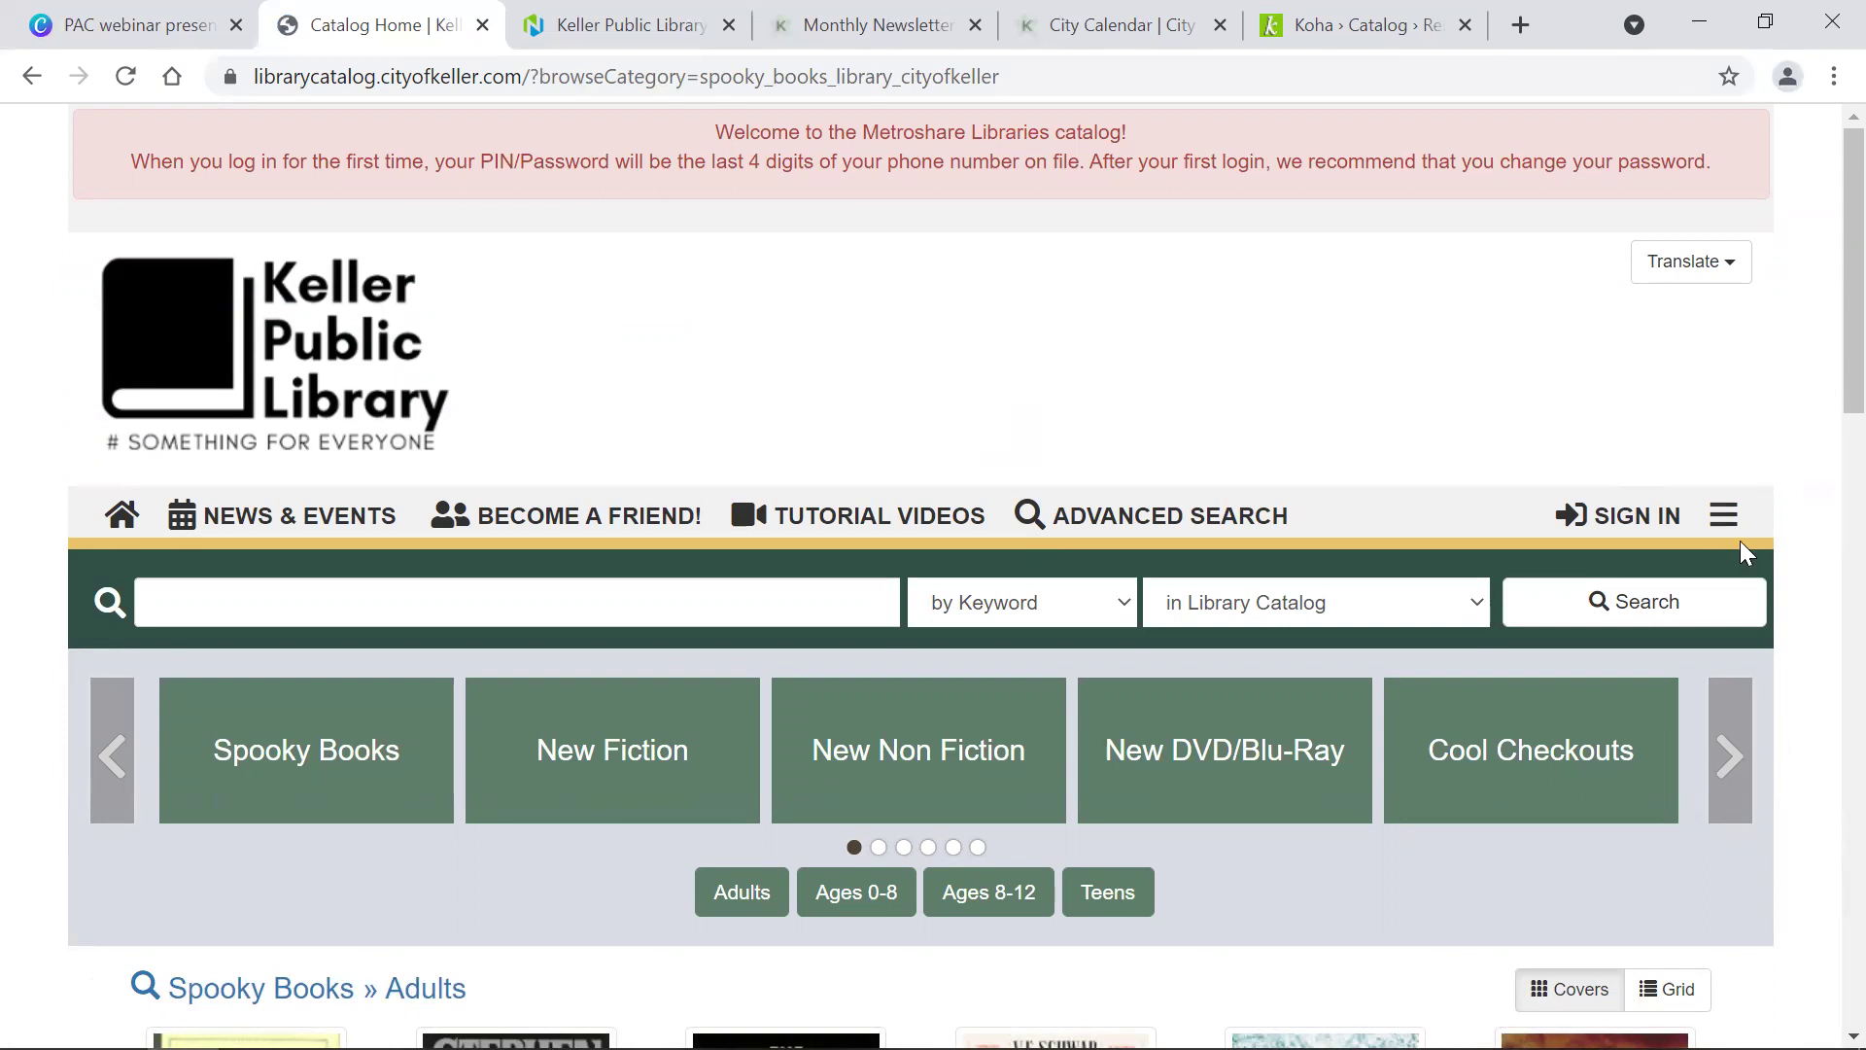
scroll(1740, 540, down, 10)
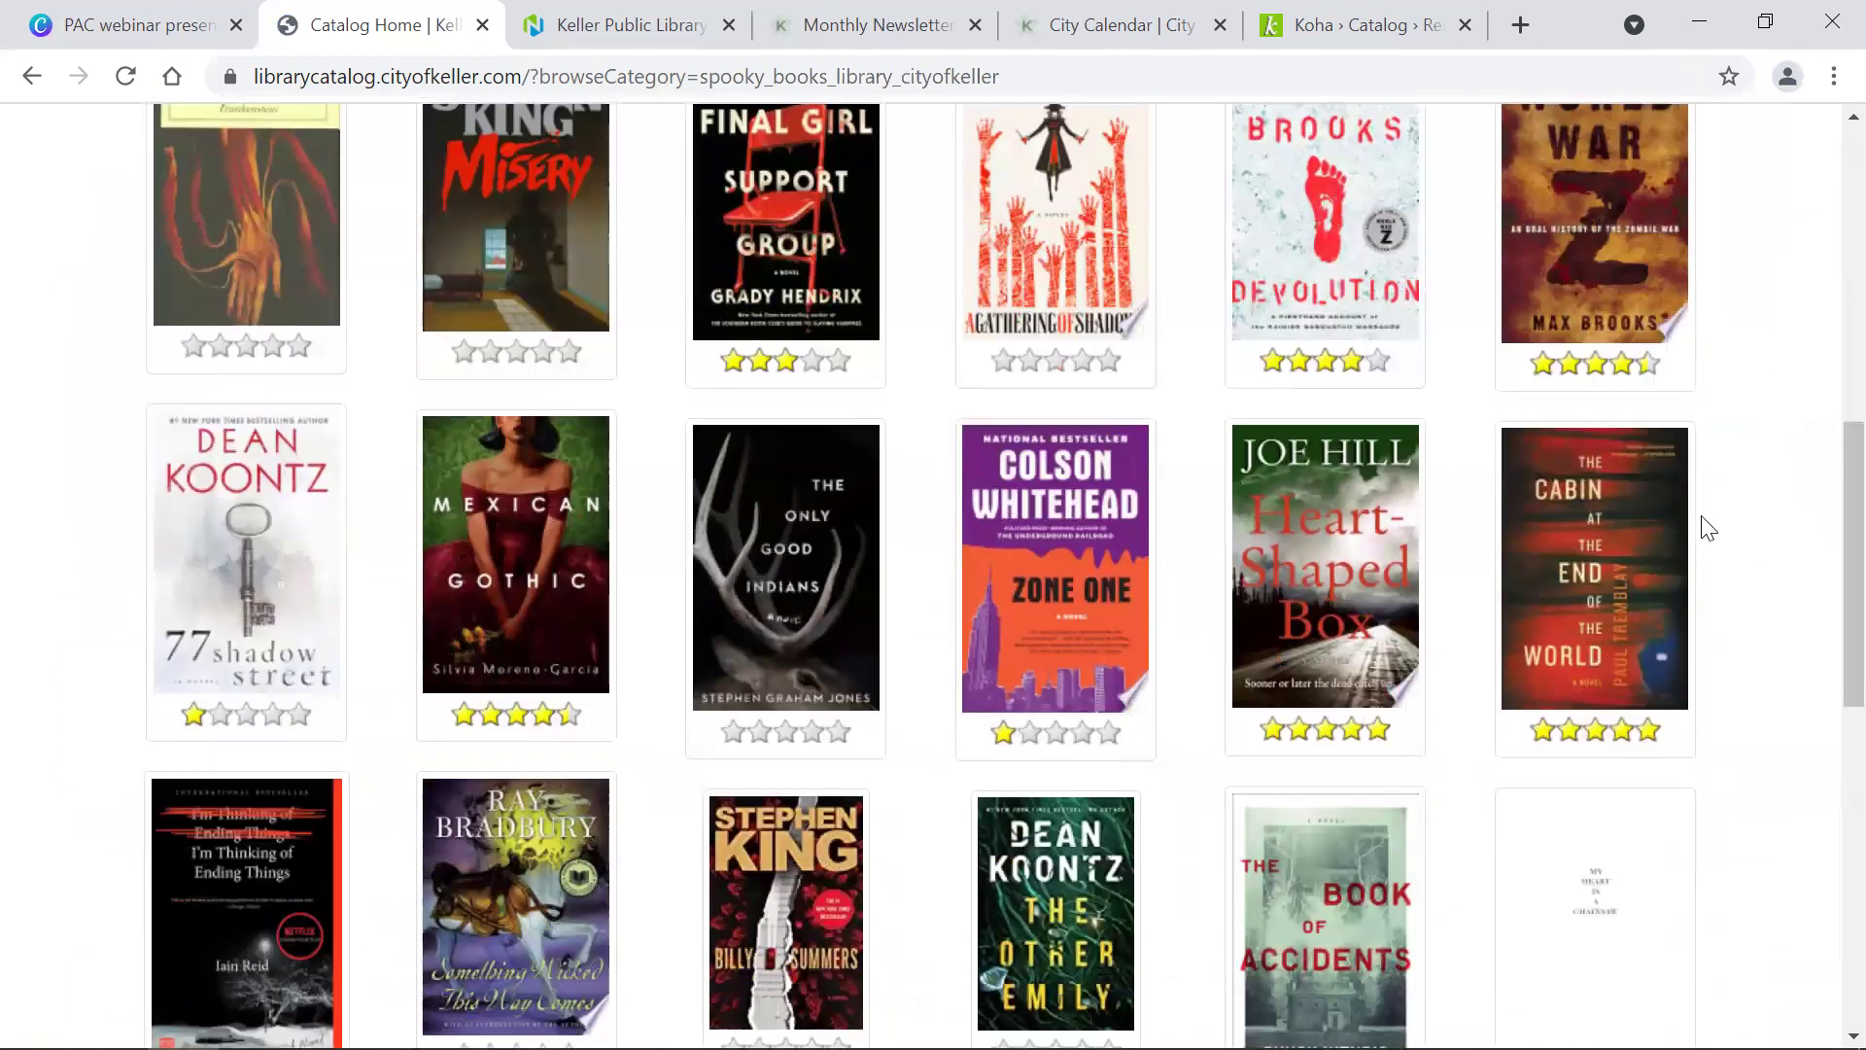
scroll(1706, 525, up, 4)
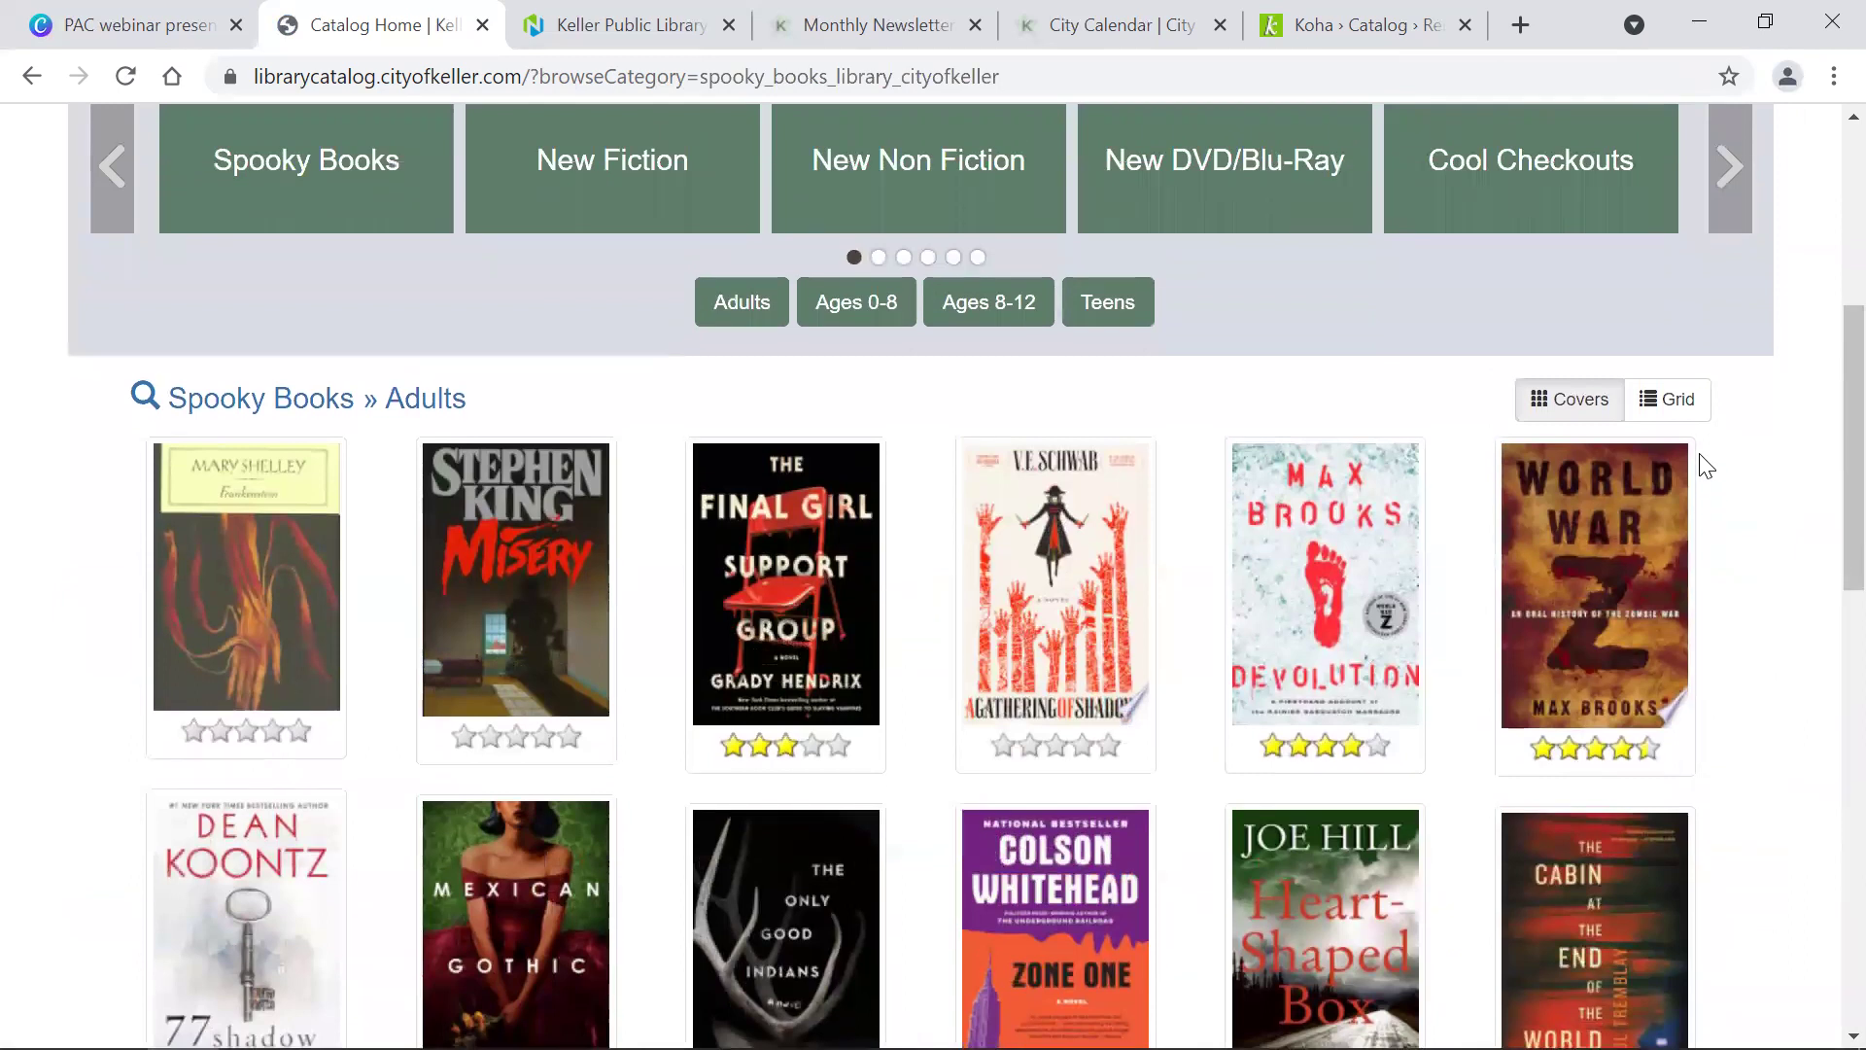
click(1656, 414)
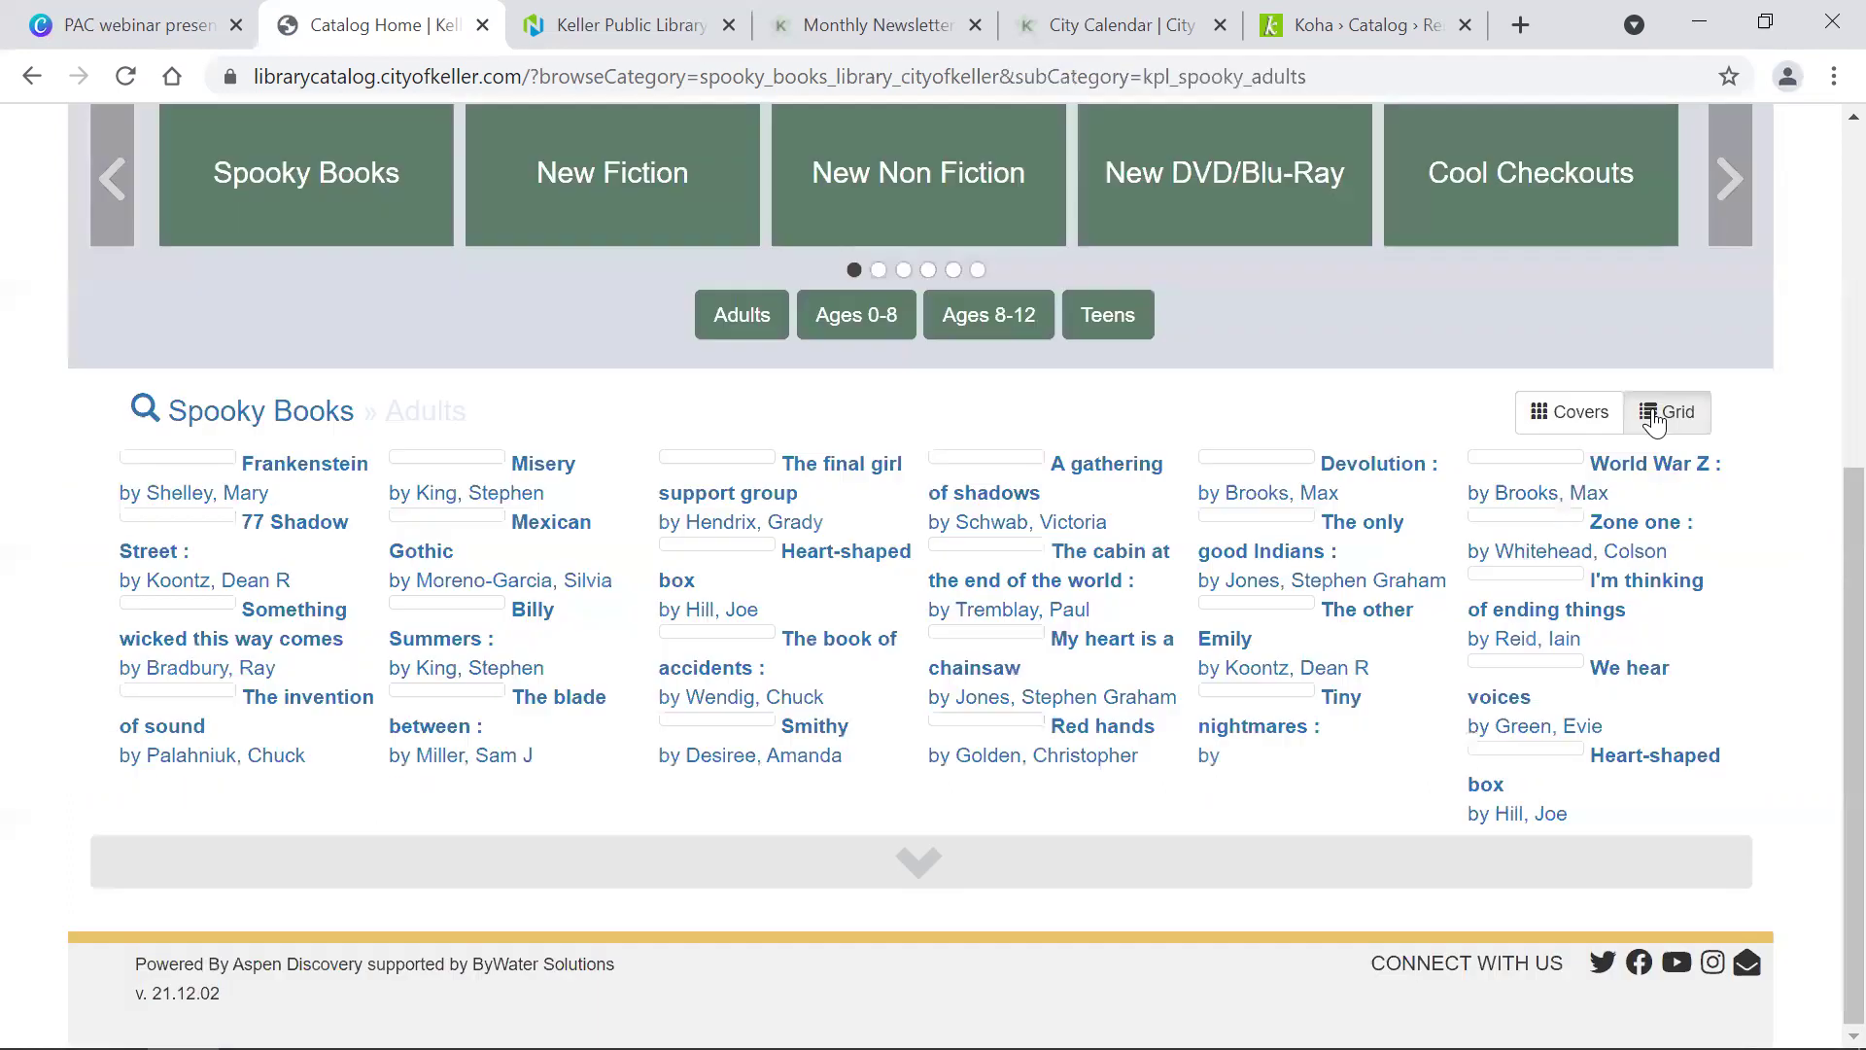
scroll(1656, 420, down, 2)
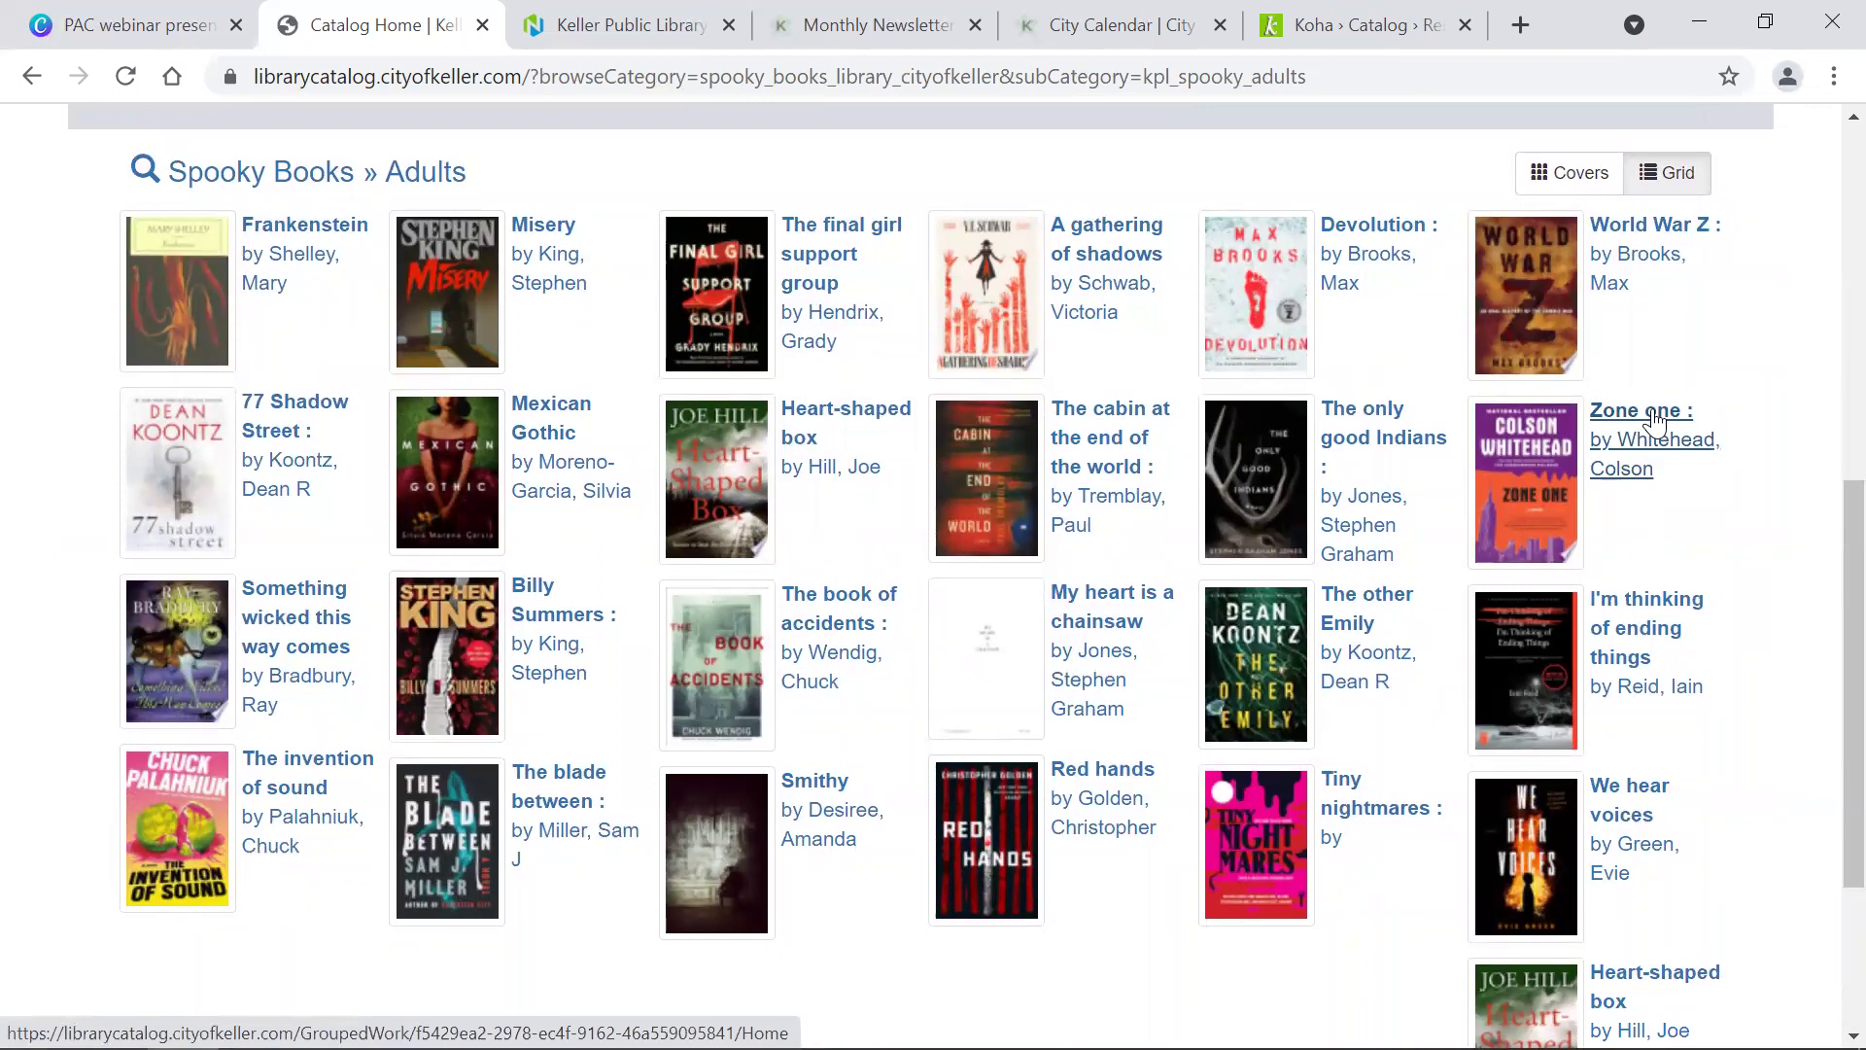
scroll(1656, 420, up, 7)
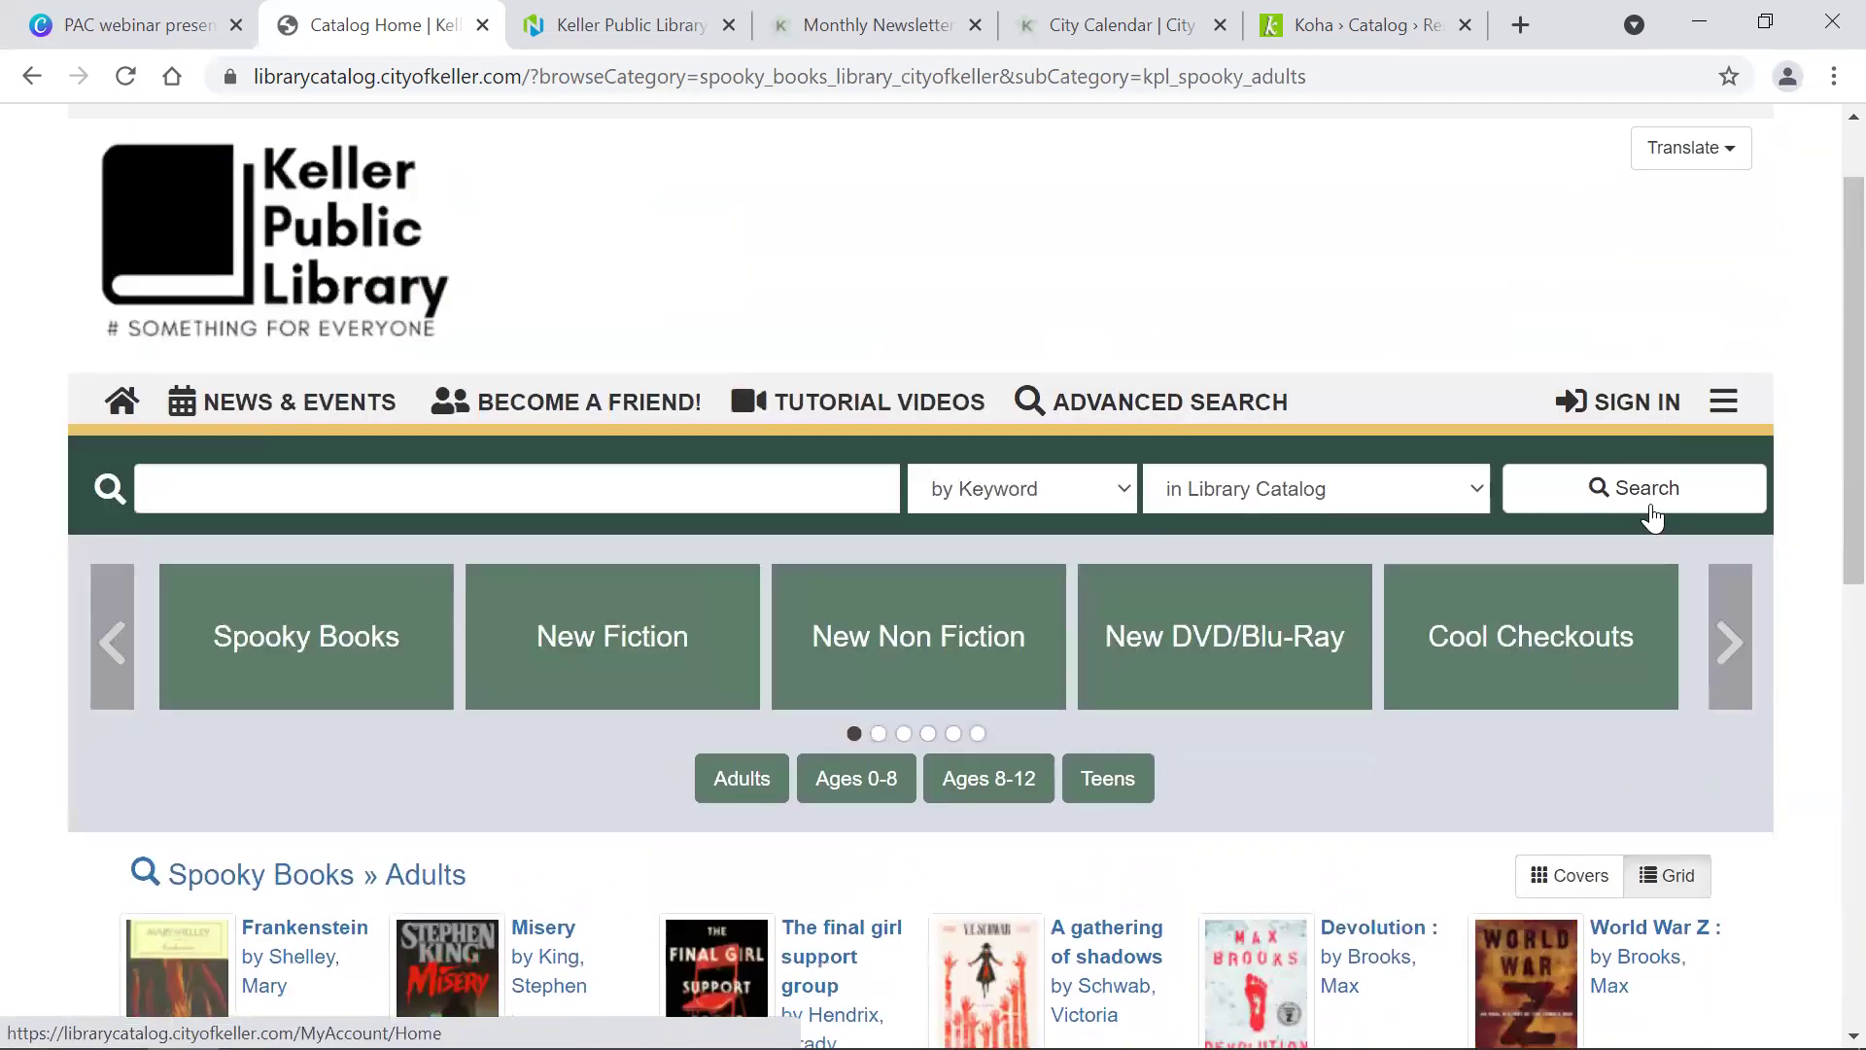
click(1553, 898)
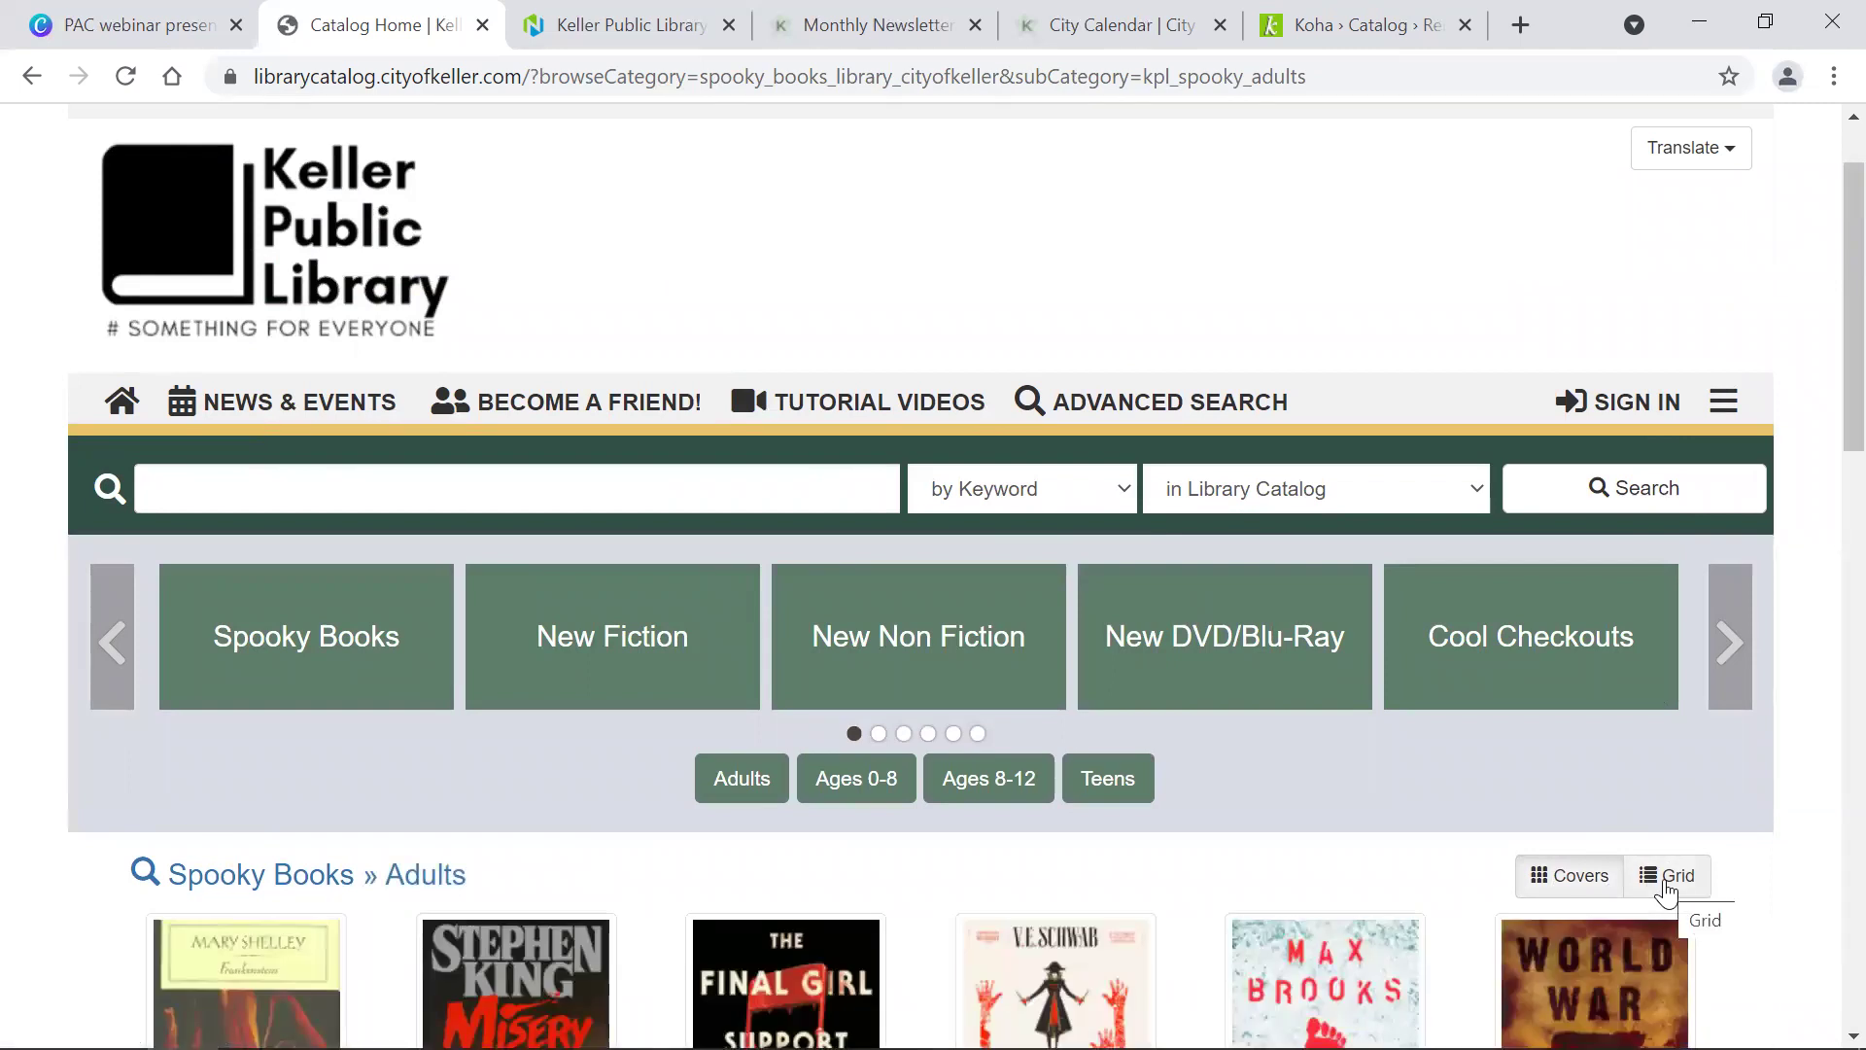
scroll(1630, 979, down, 5)
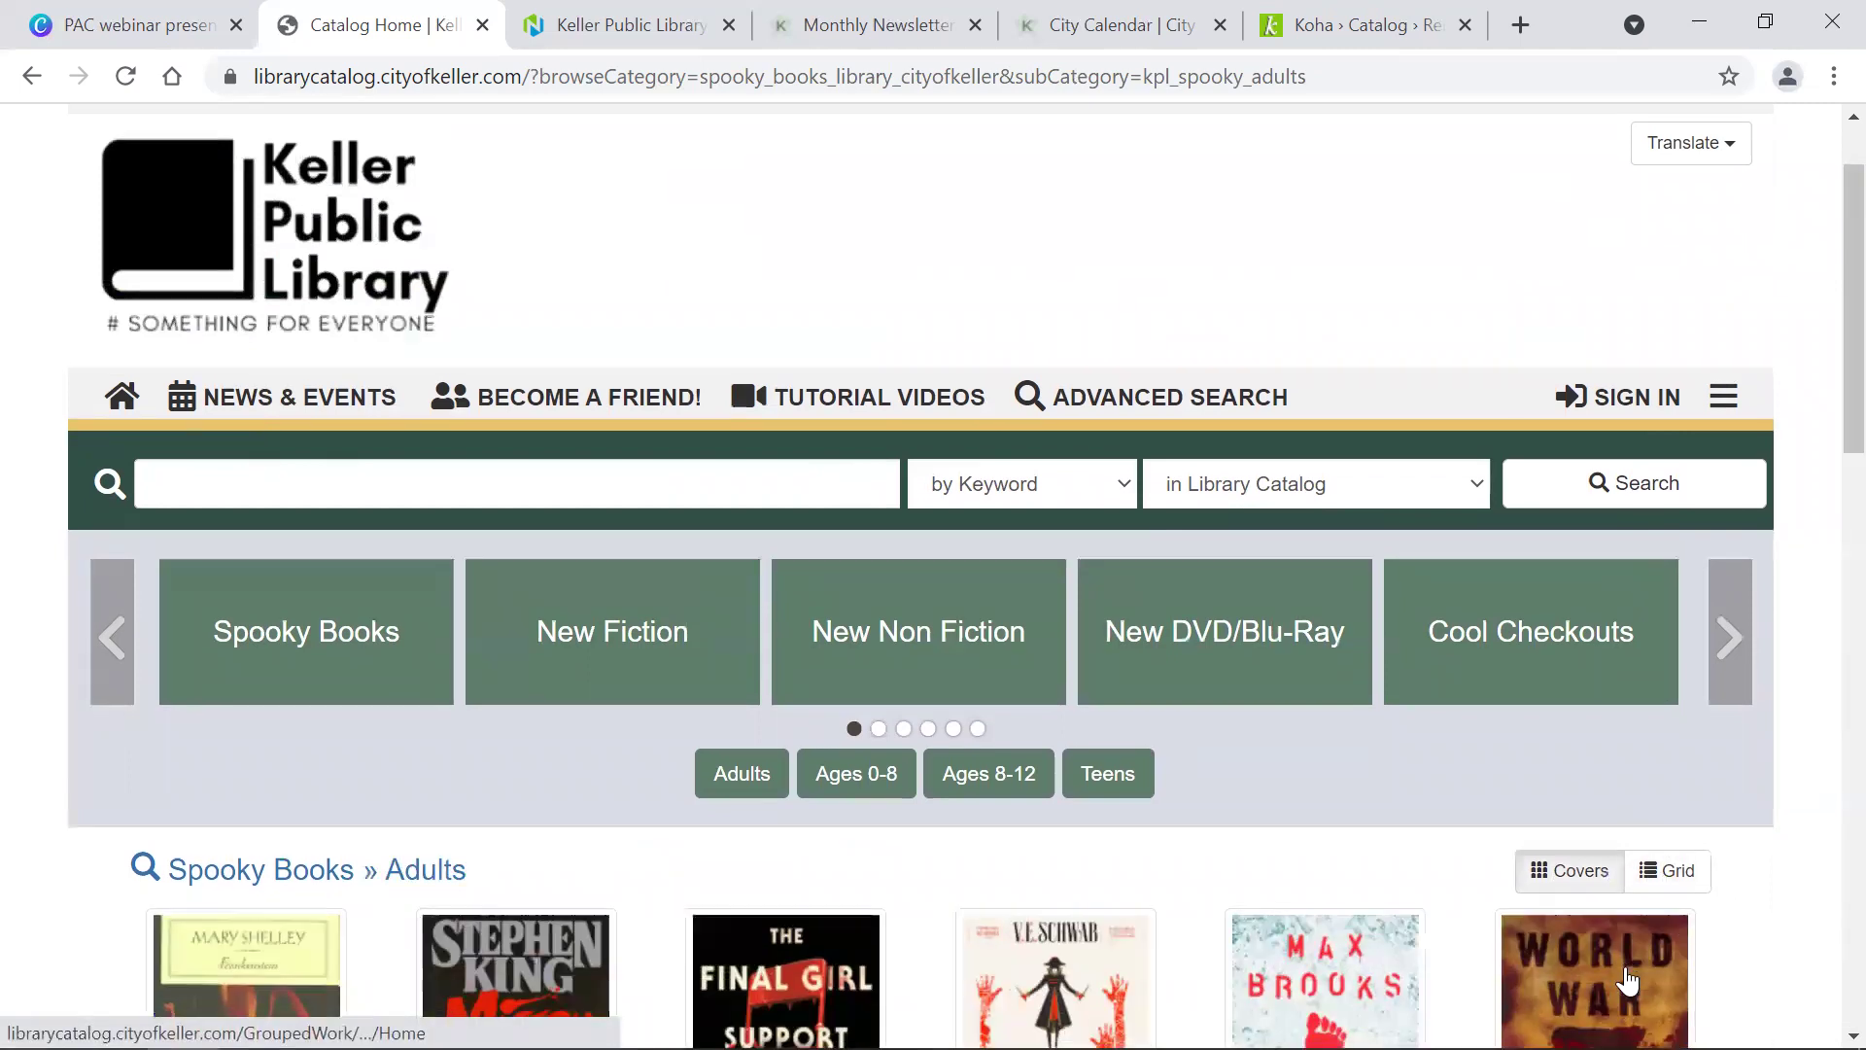
scroll(1628, 982, up, 3)
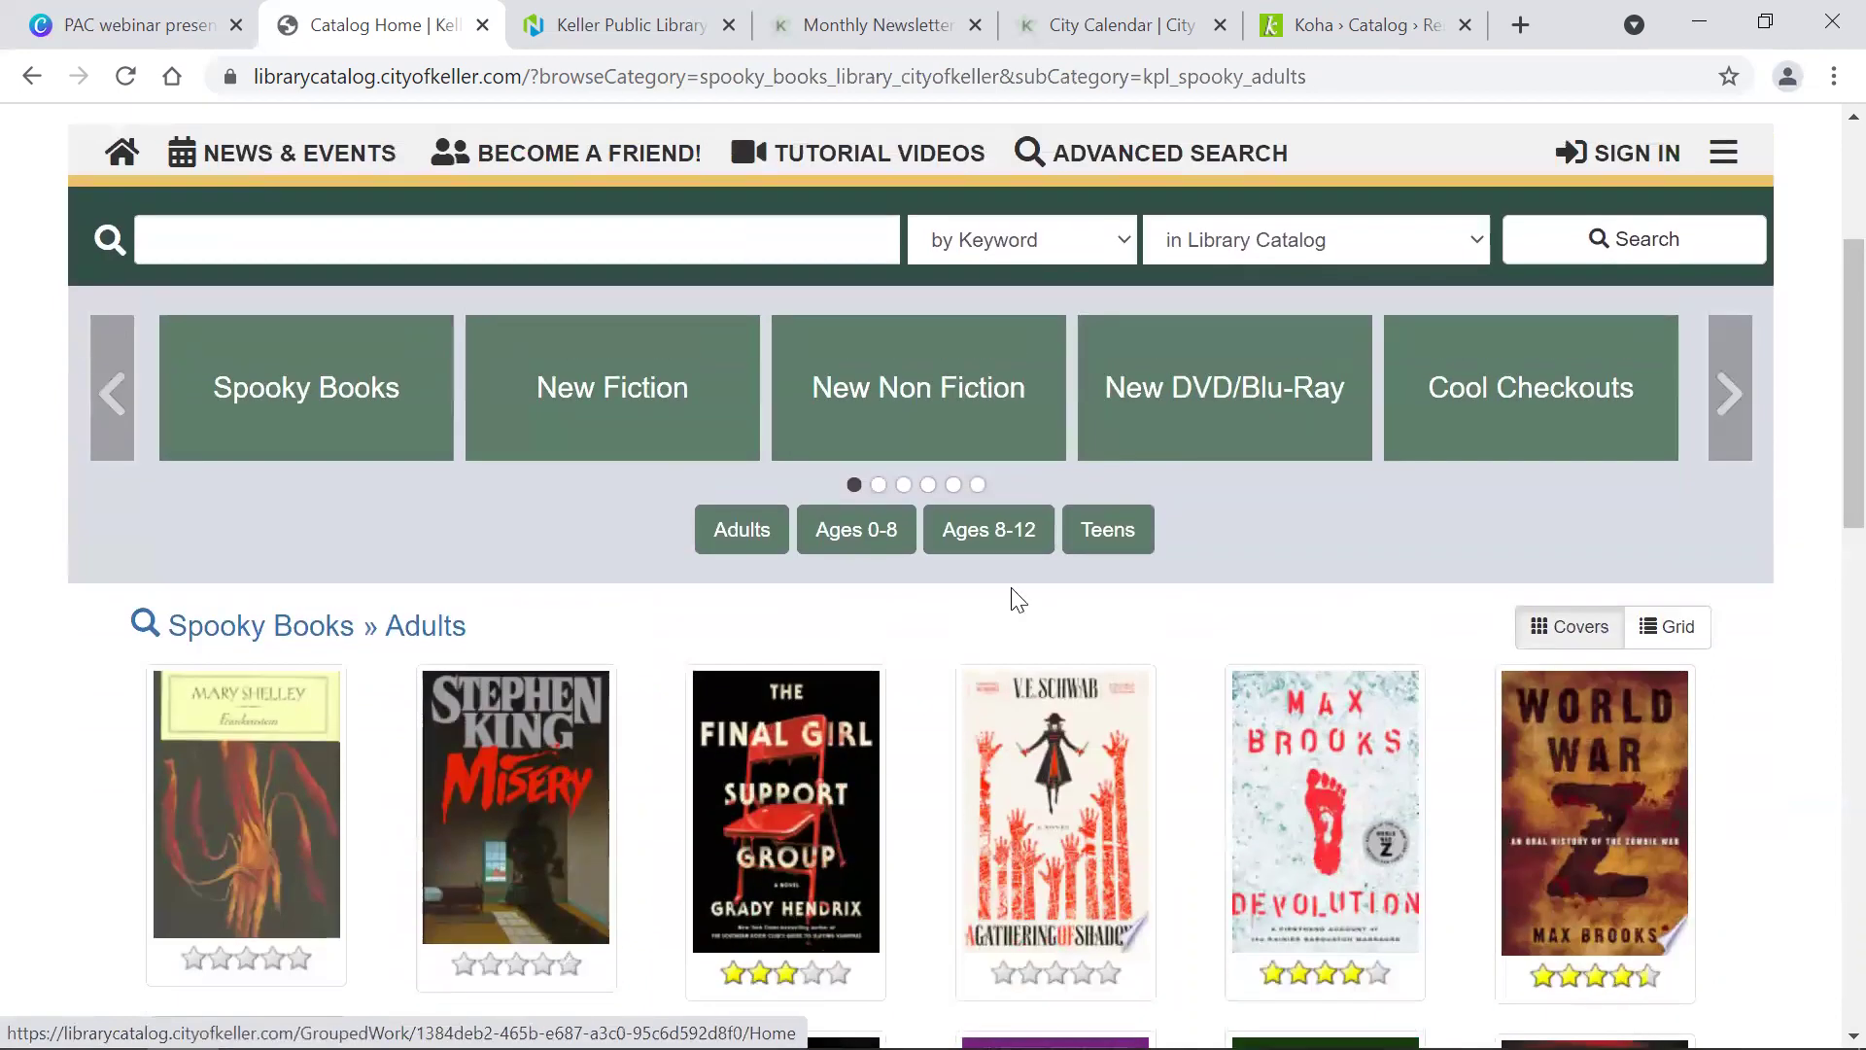
Step: Show the New Fiction » Teens titles in the browse area
click(622, 409)
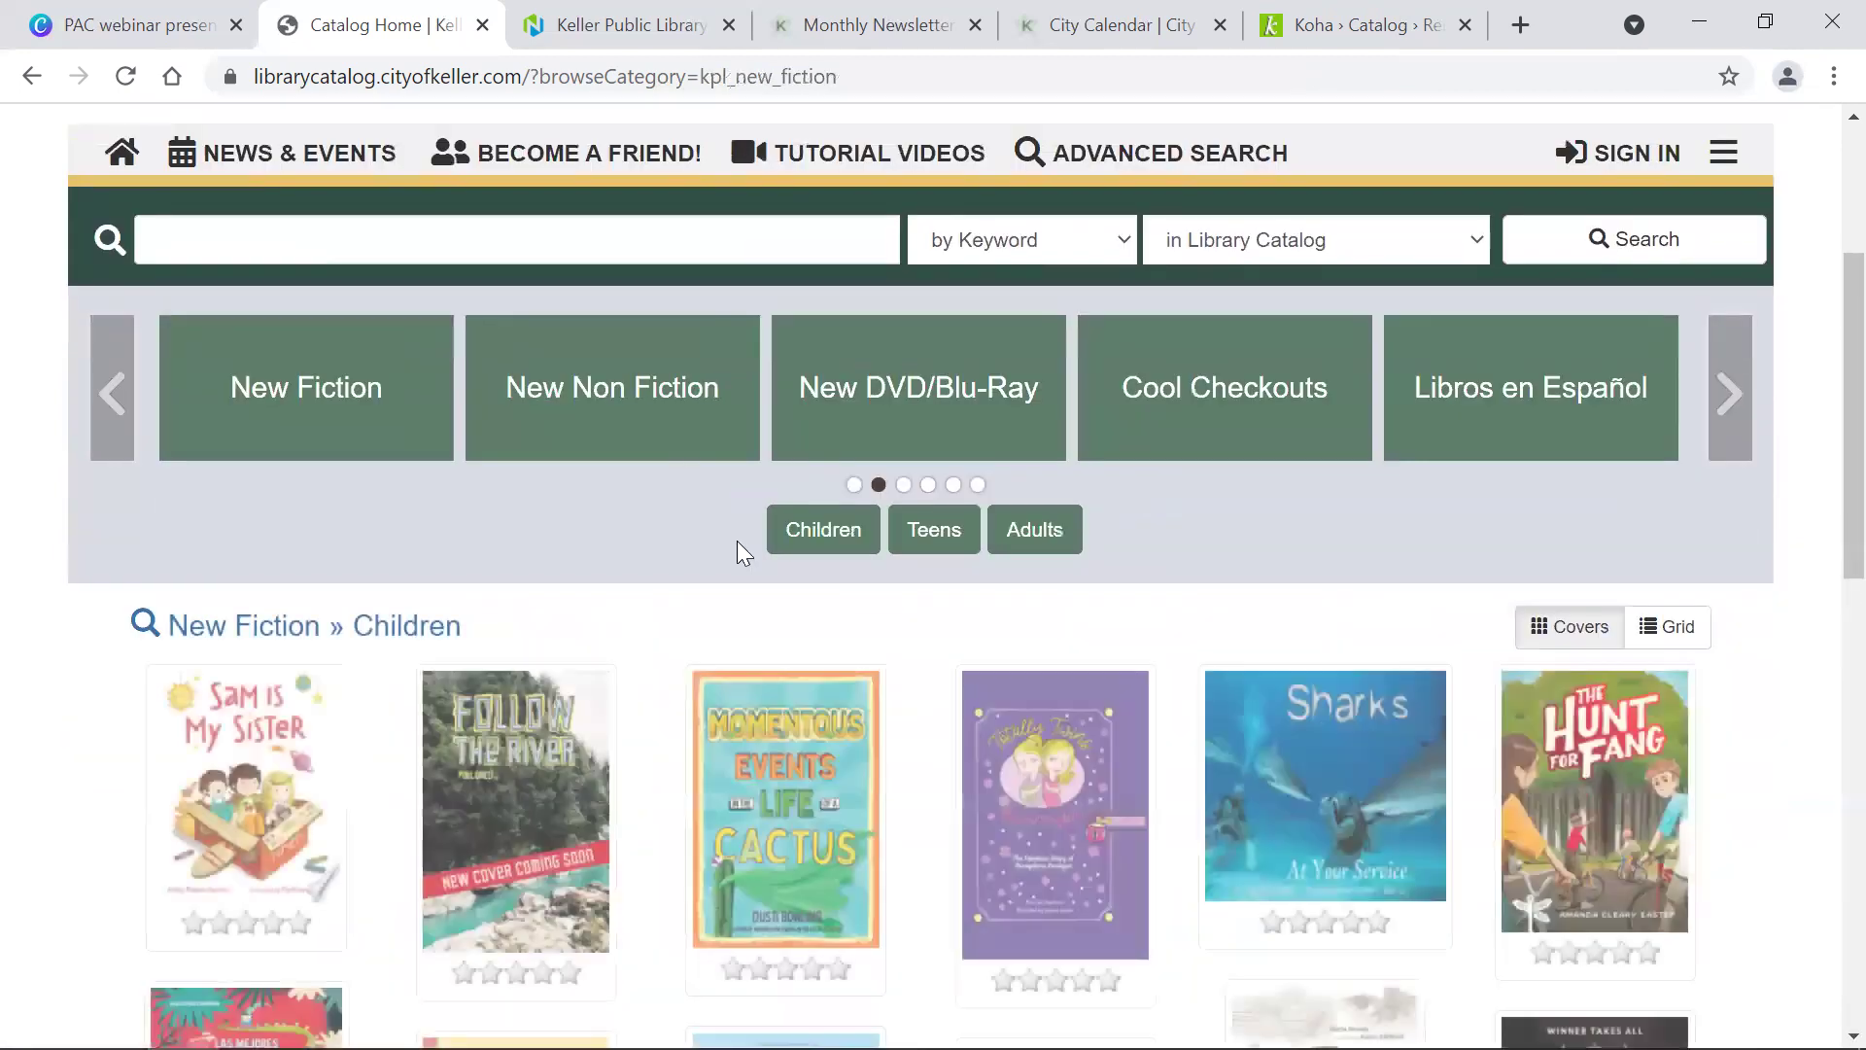
click(948, 535)
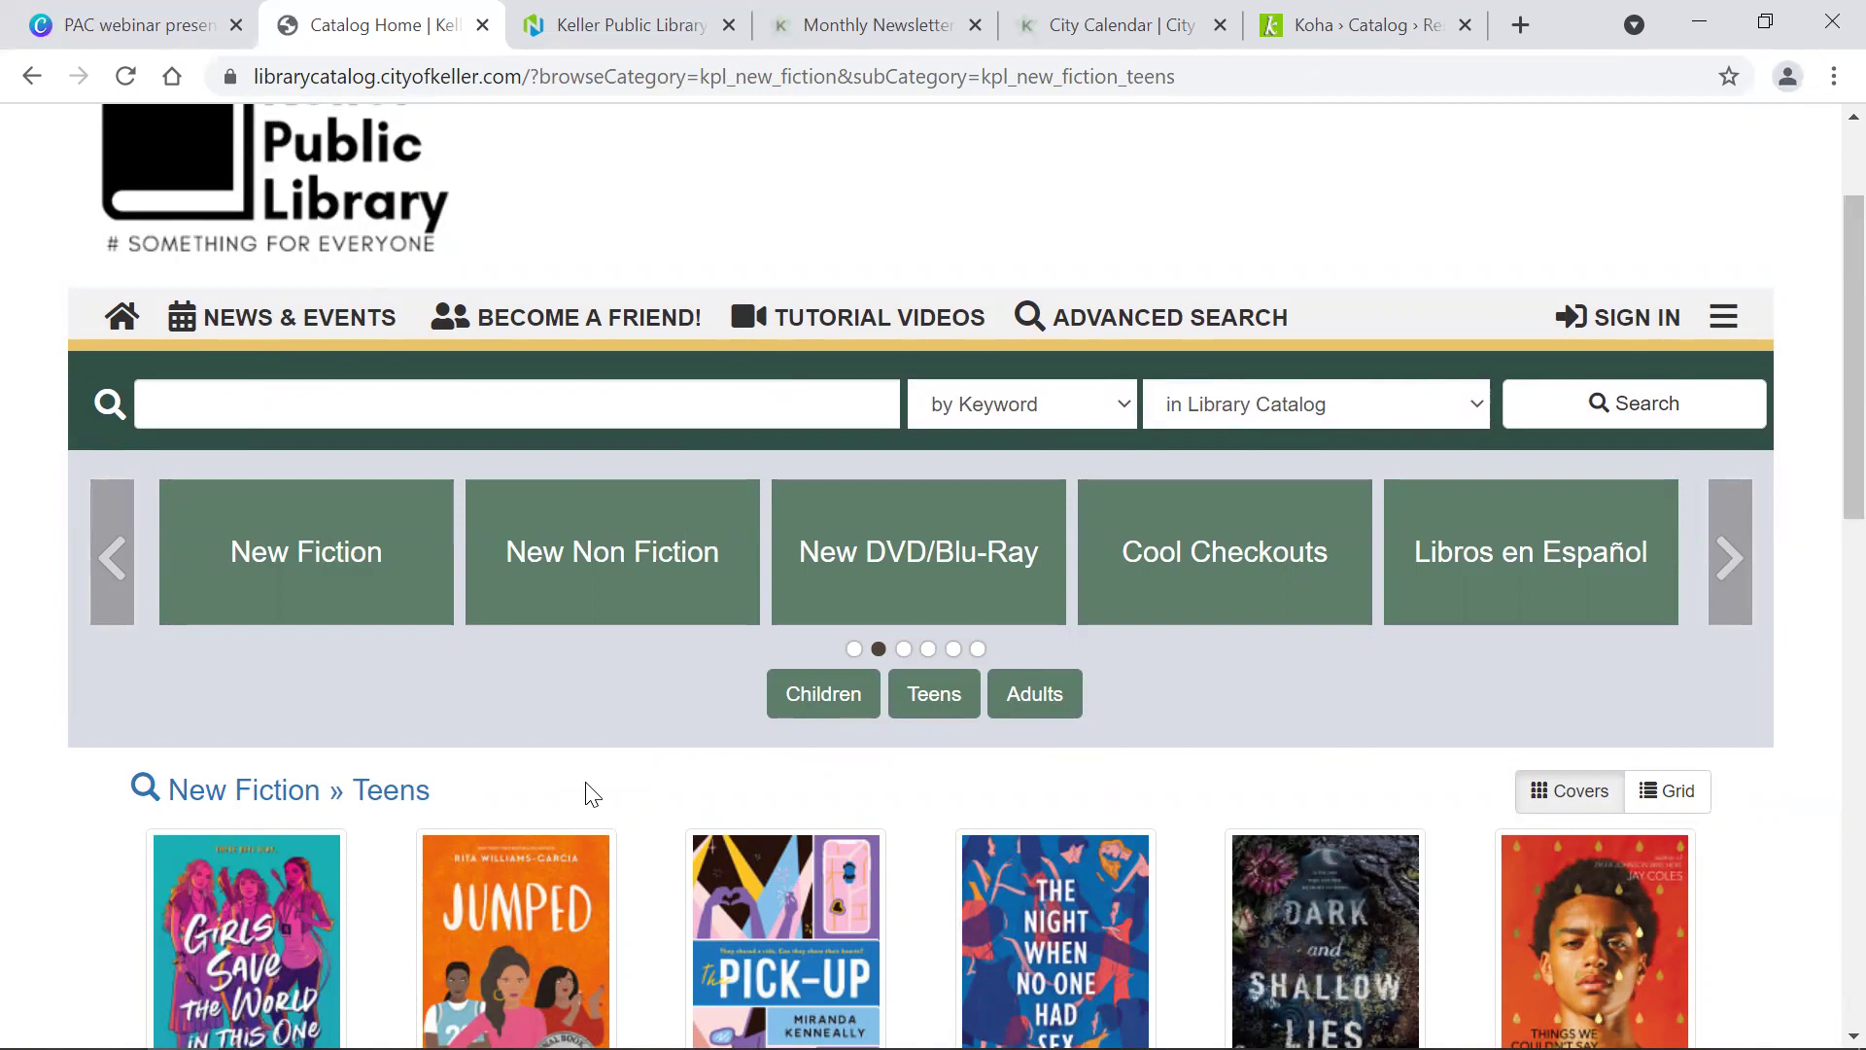
scroll(590, 792, up, 3)
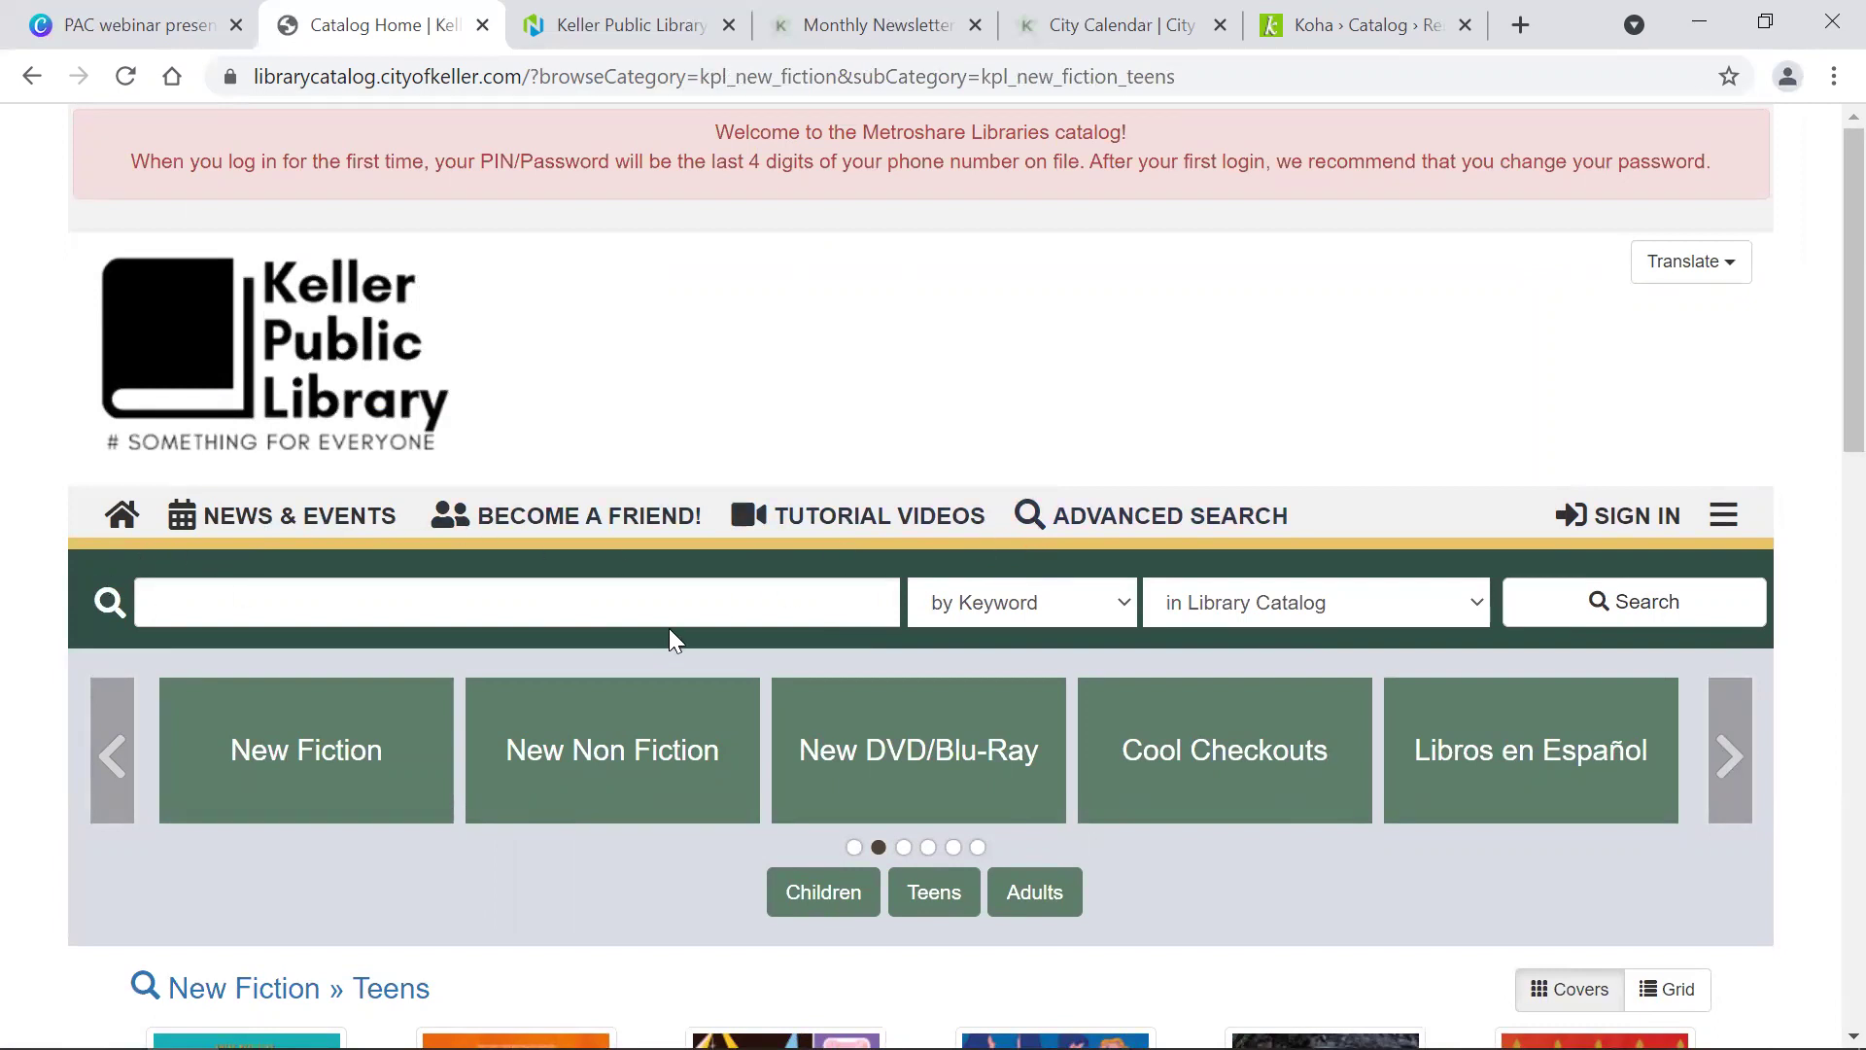
Step: Search the catalog for 'PATTERSON ALEX CROSS CHRISTMAS' and browse the 2 results
click(633, 592)
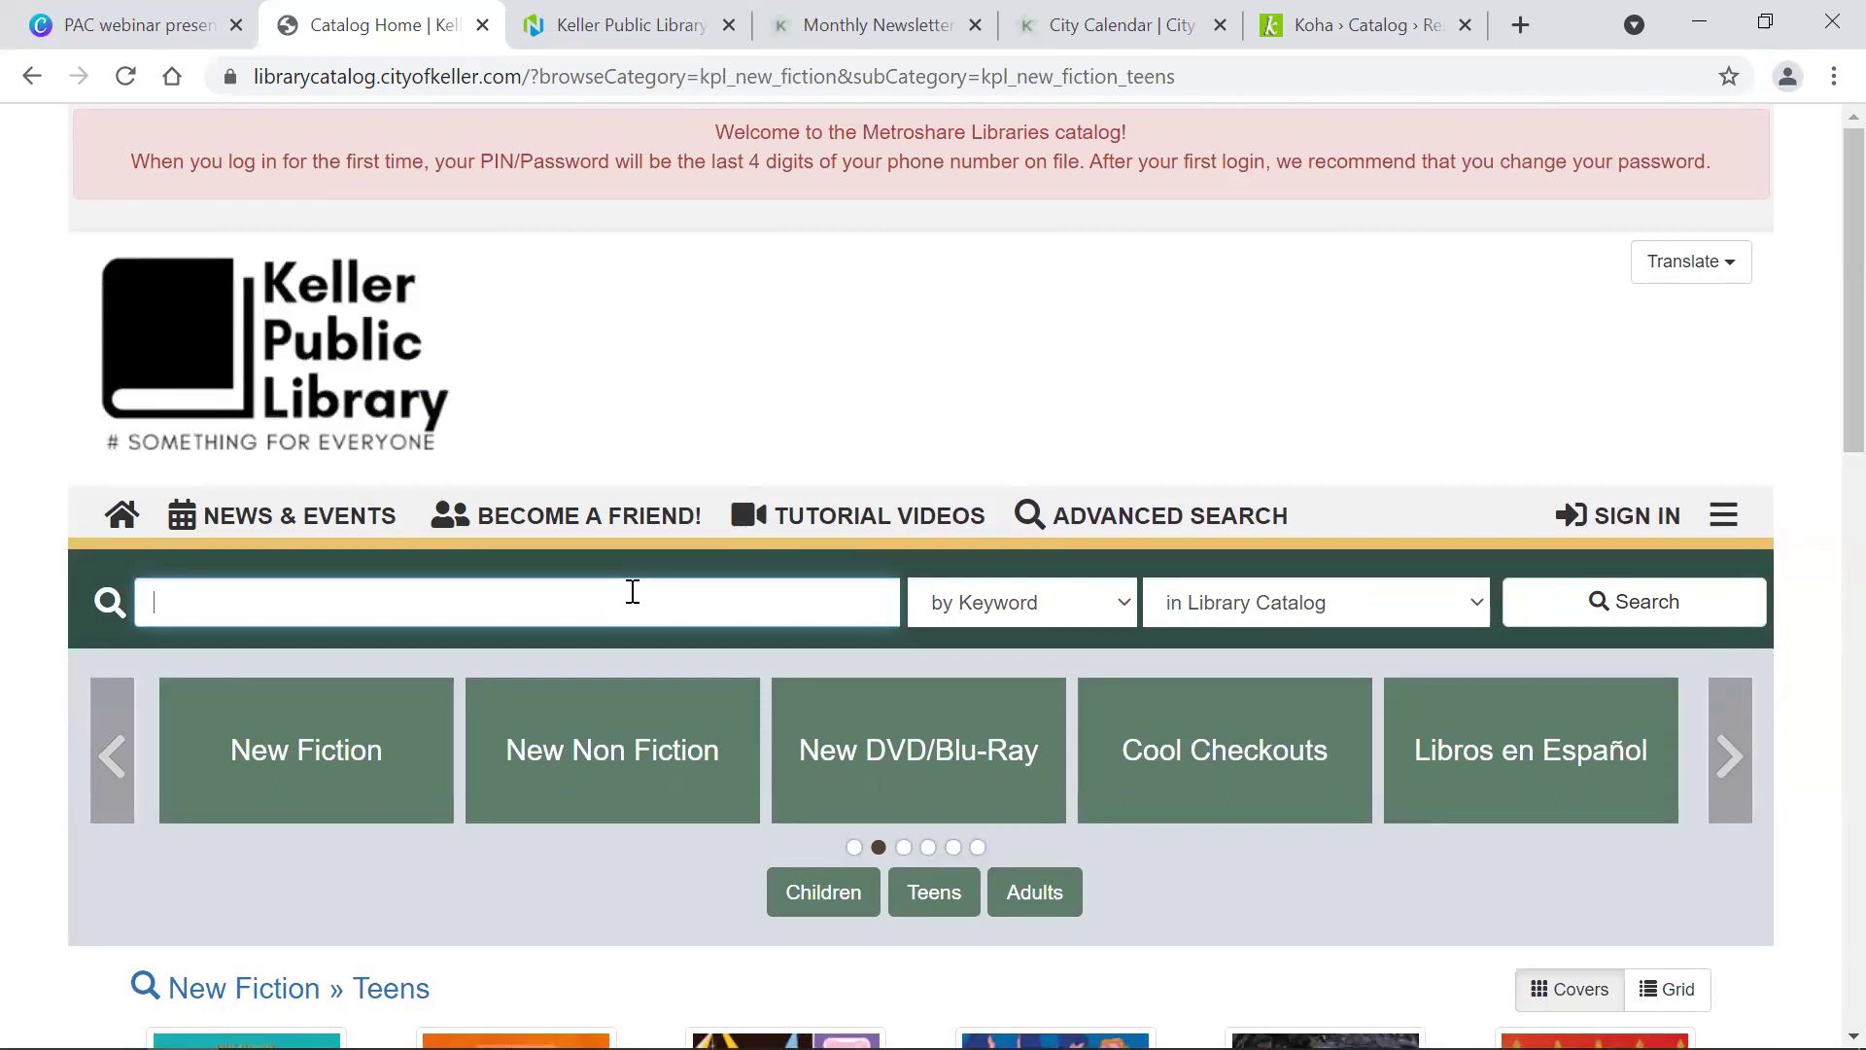
text(PATTERSON ALEX CROSS CHRISTMAS)
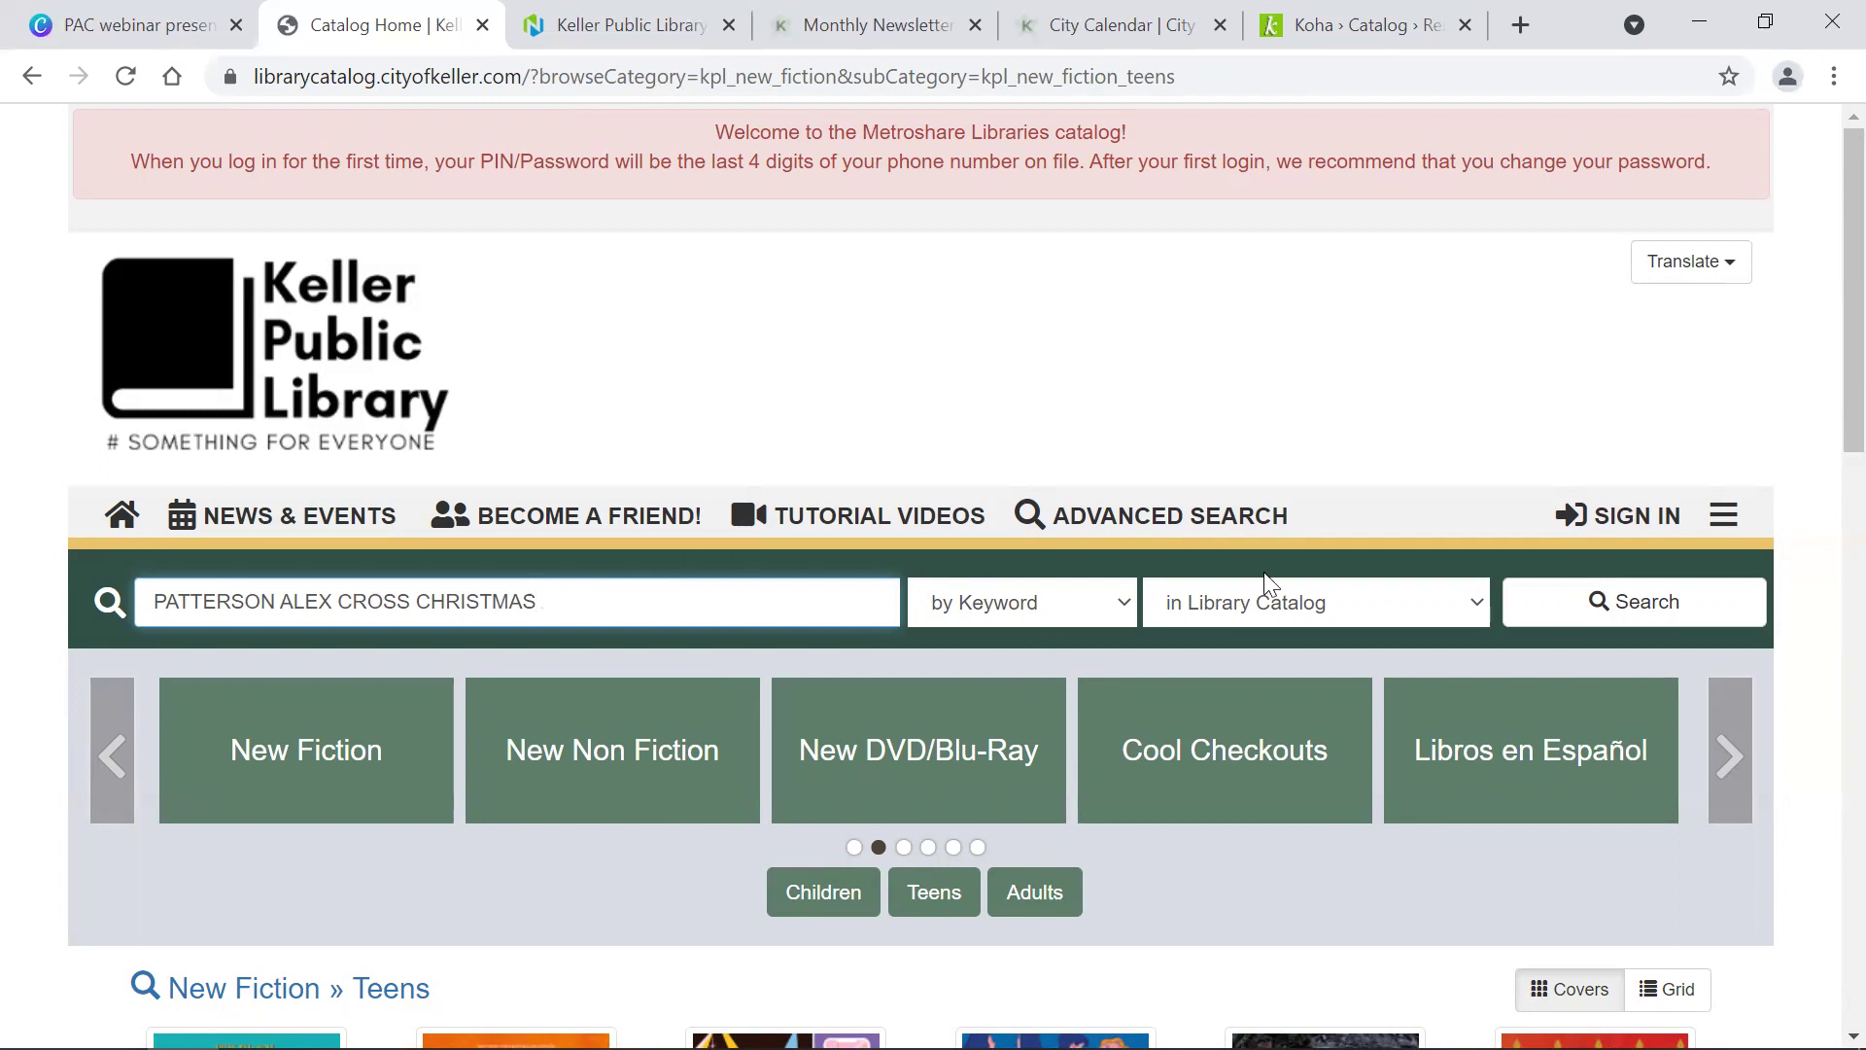
click(1668, 607)
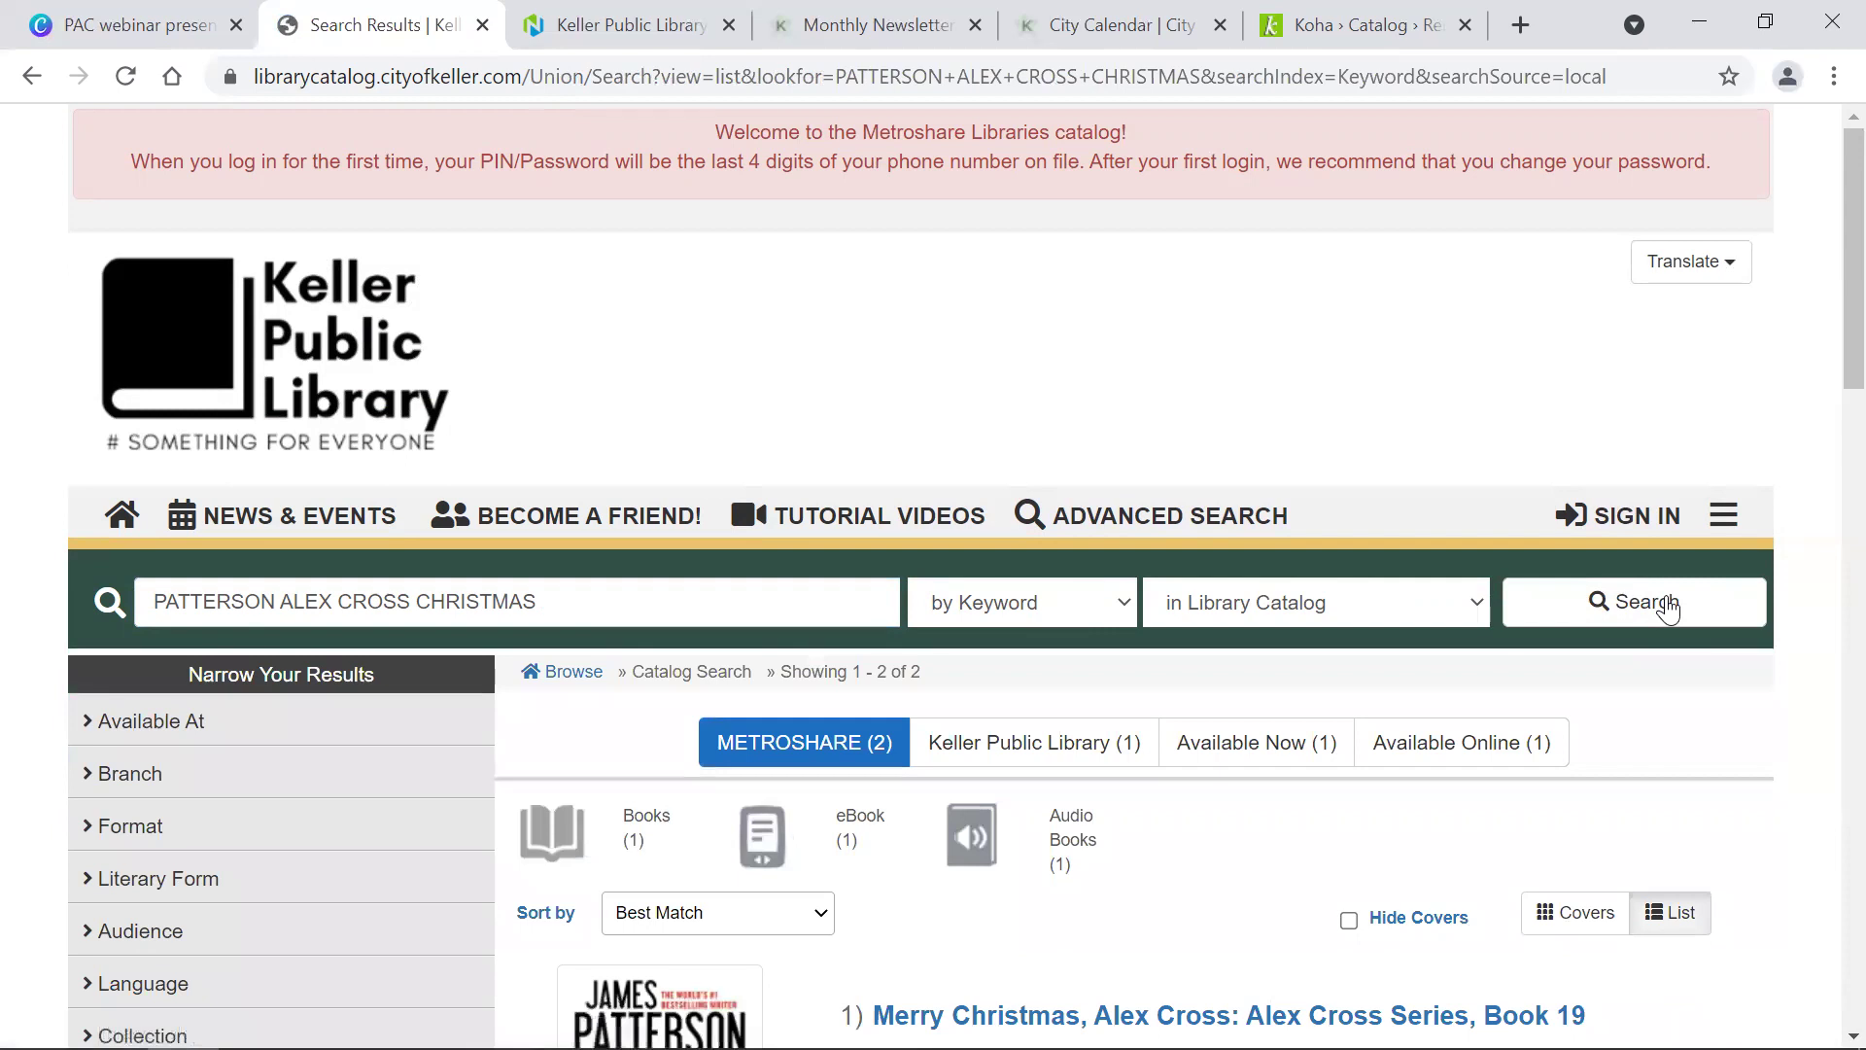
scroll(1666, 607, down, 5)
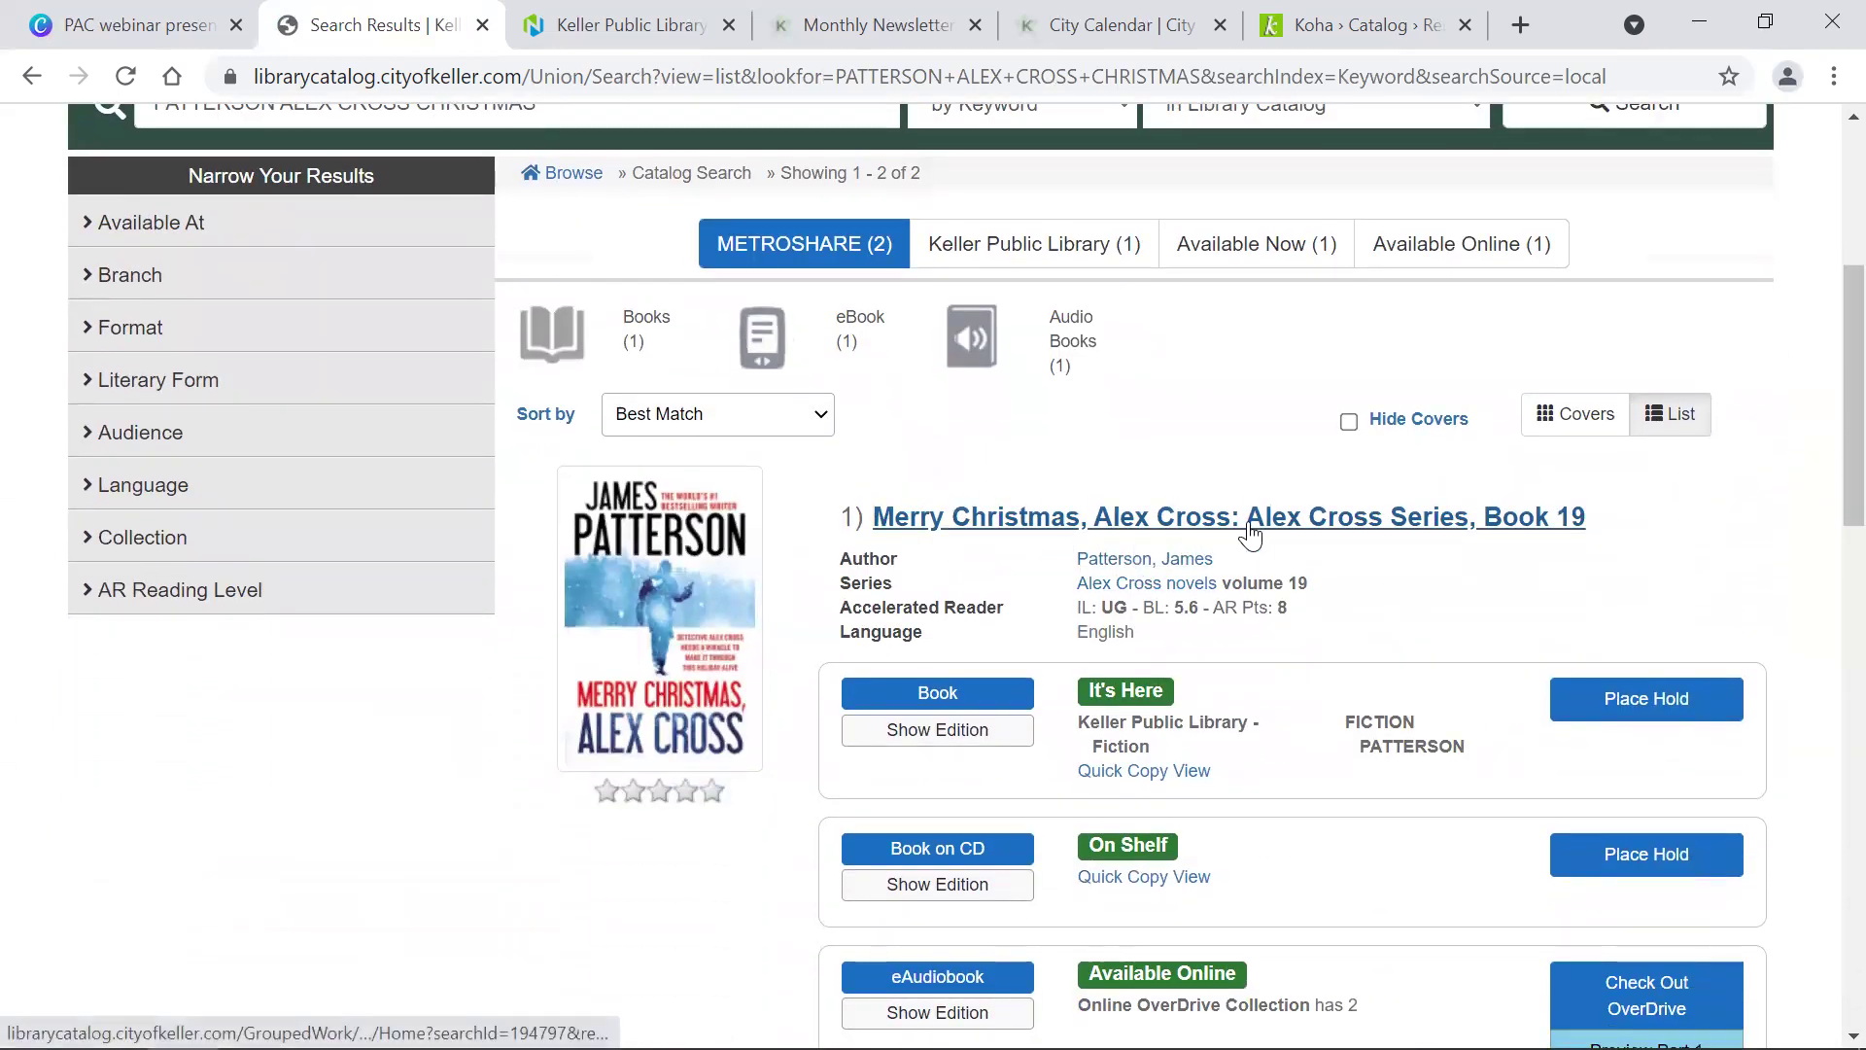
scroll(1244, 534, up, 5)
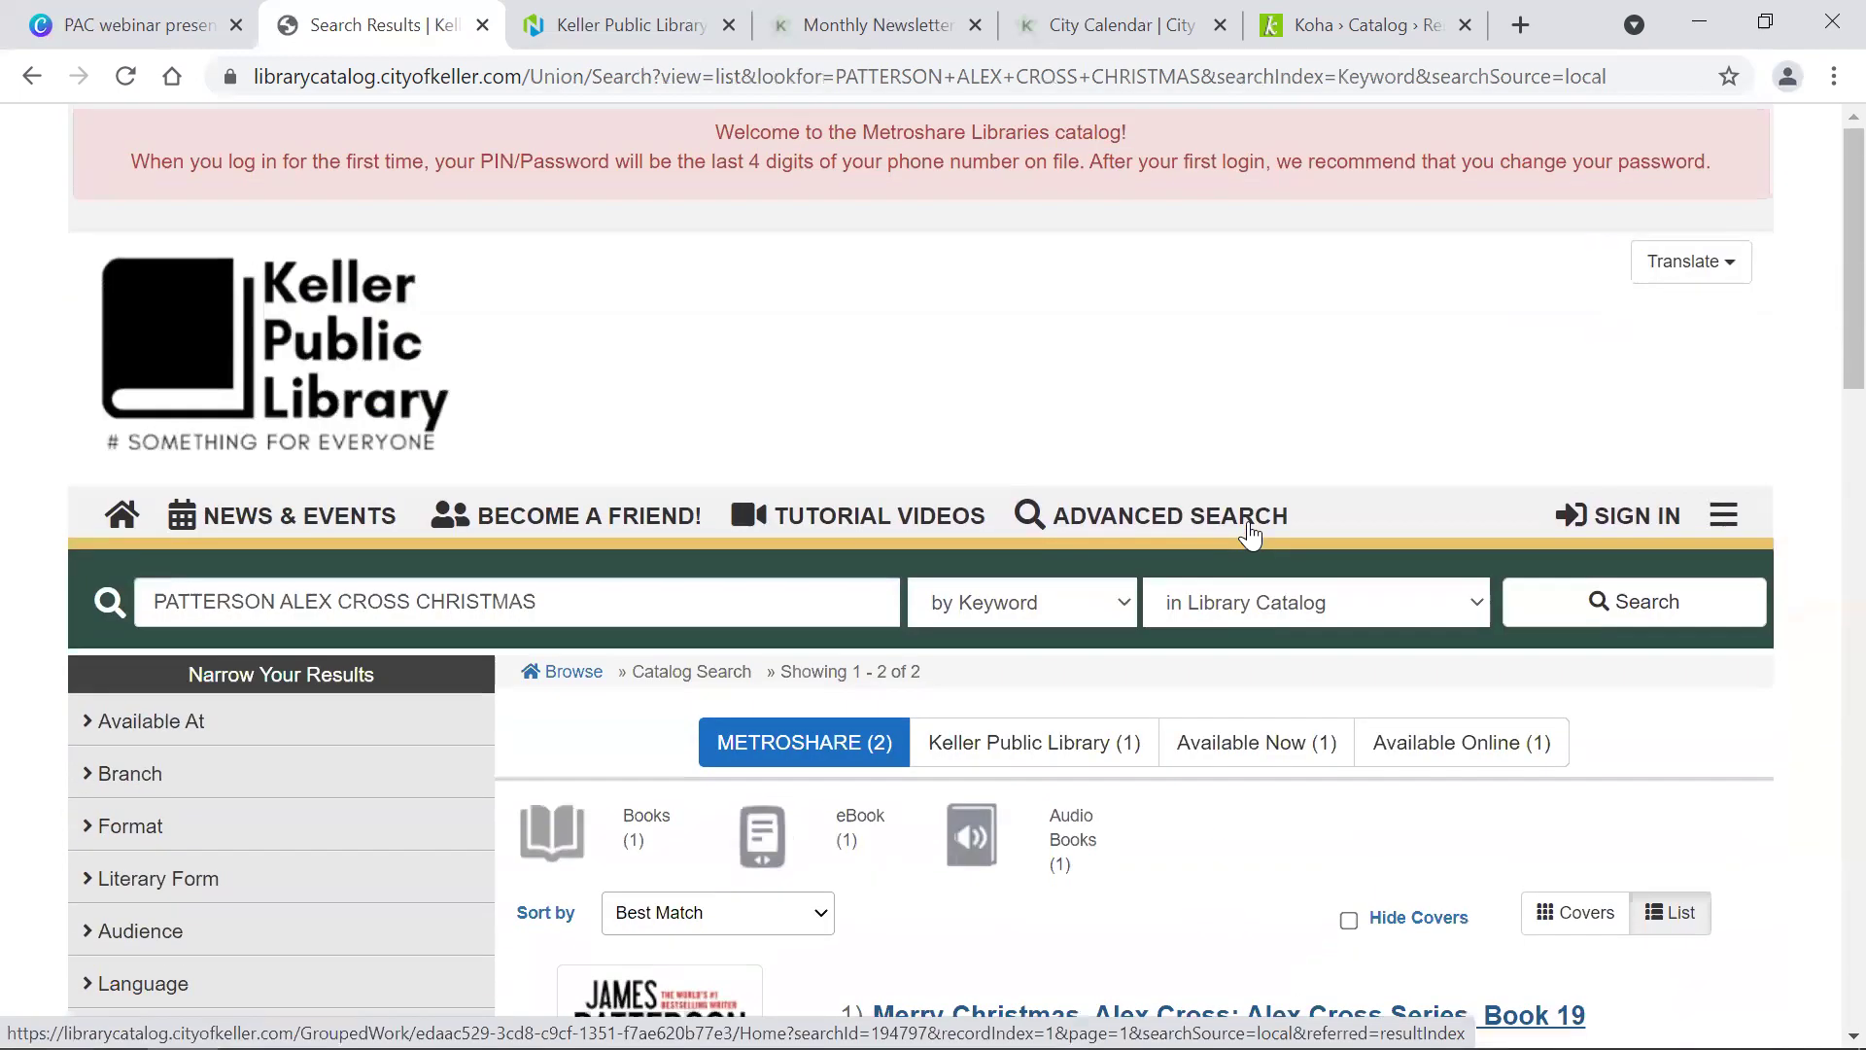
Step: Change the Patterson search type from keyword to 'by Author', keeping the 2 results
click(1028, 610)
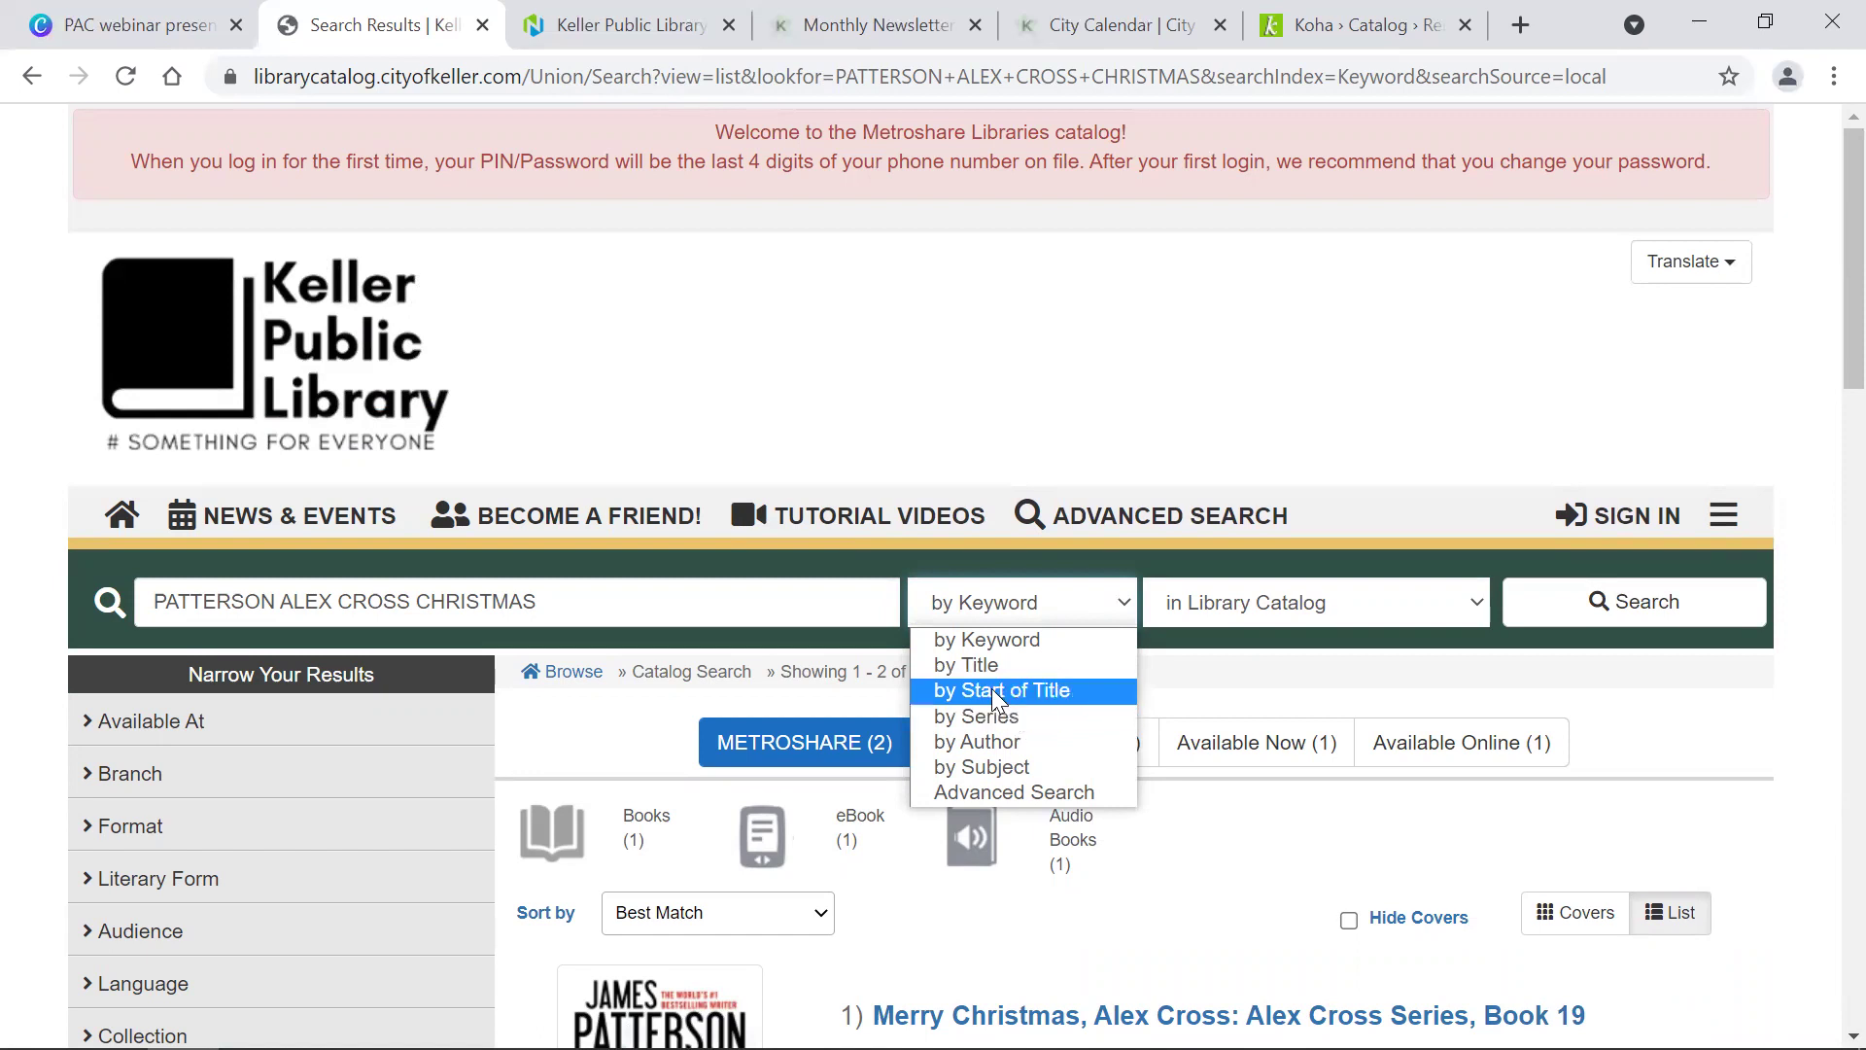
click(960, 740)
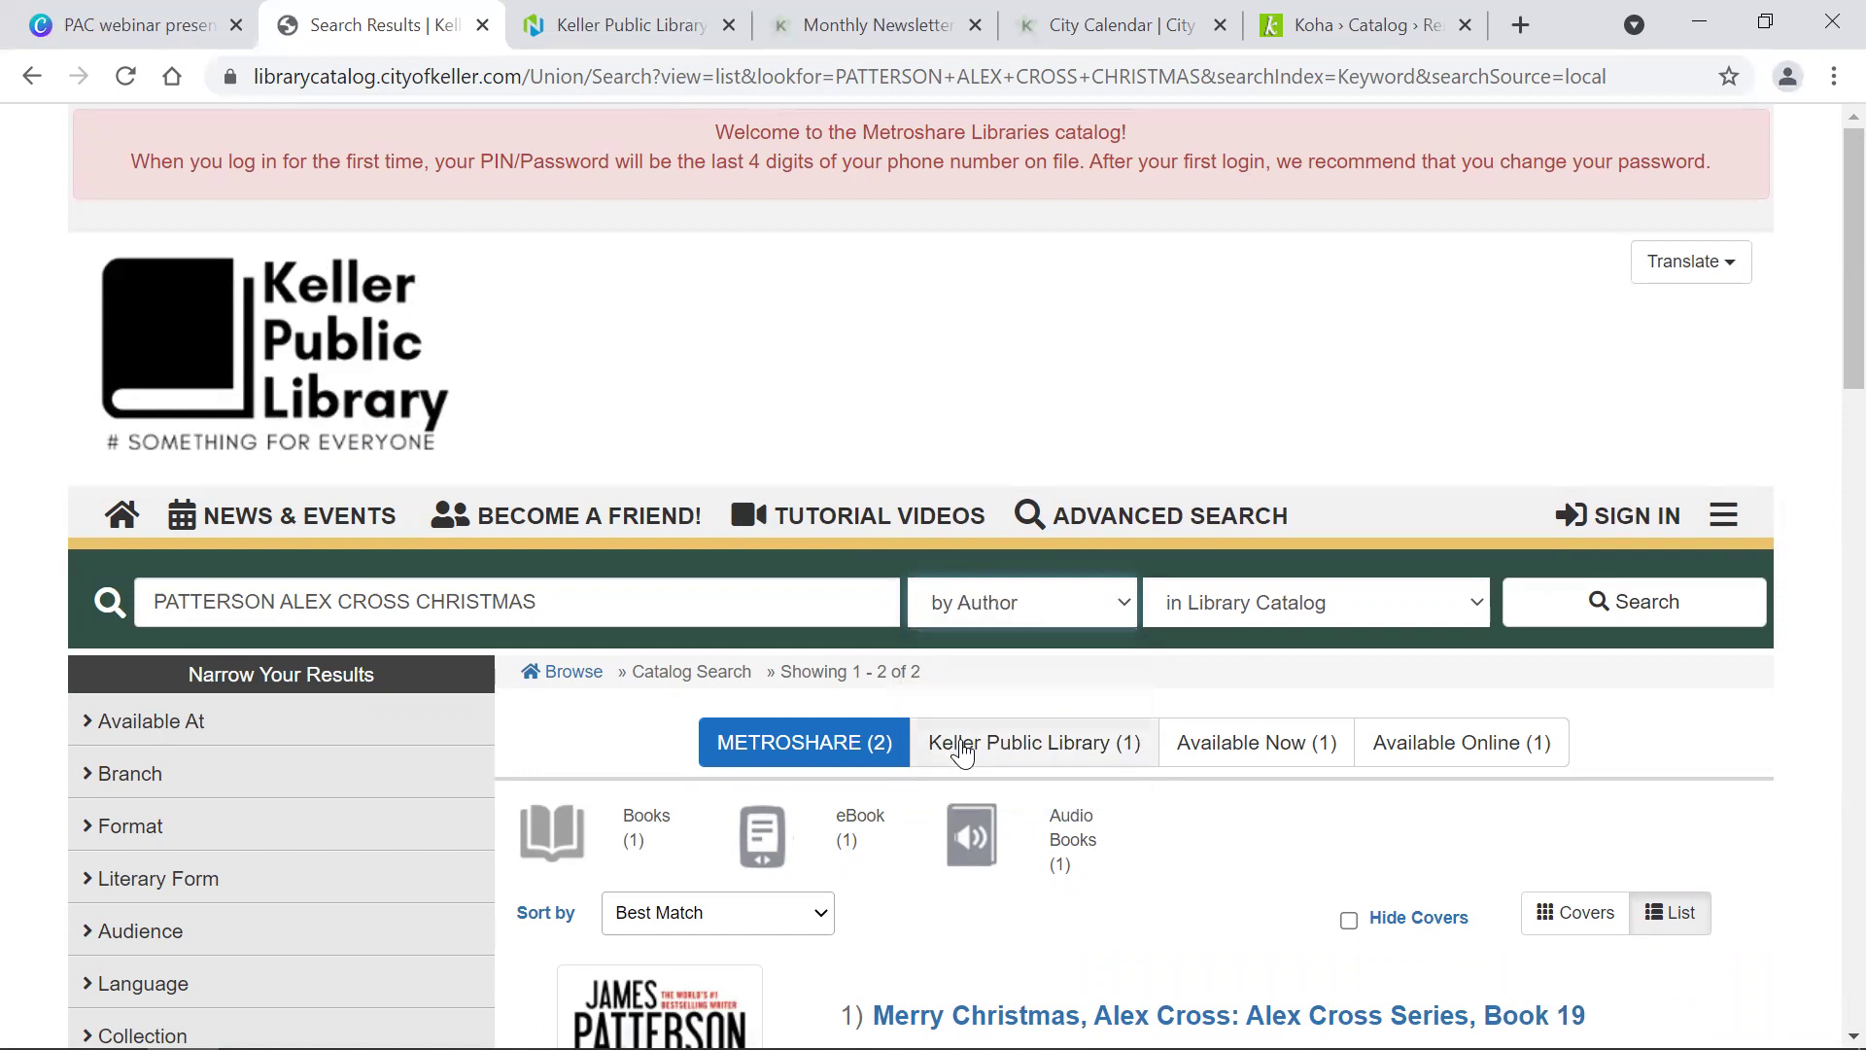
triple_click(568, 602)
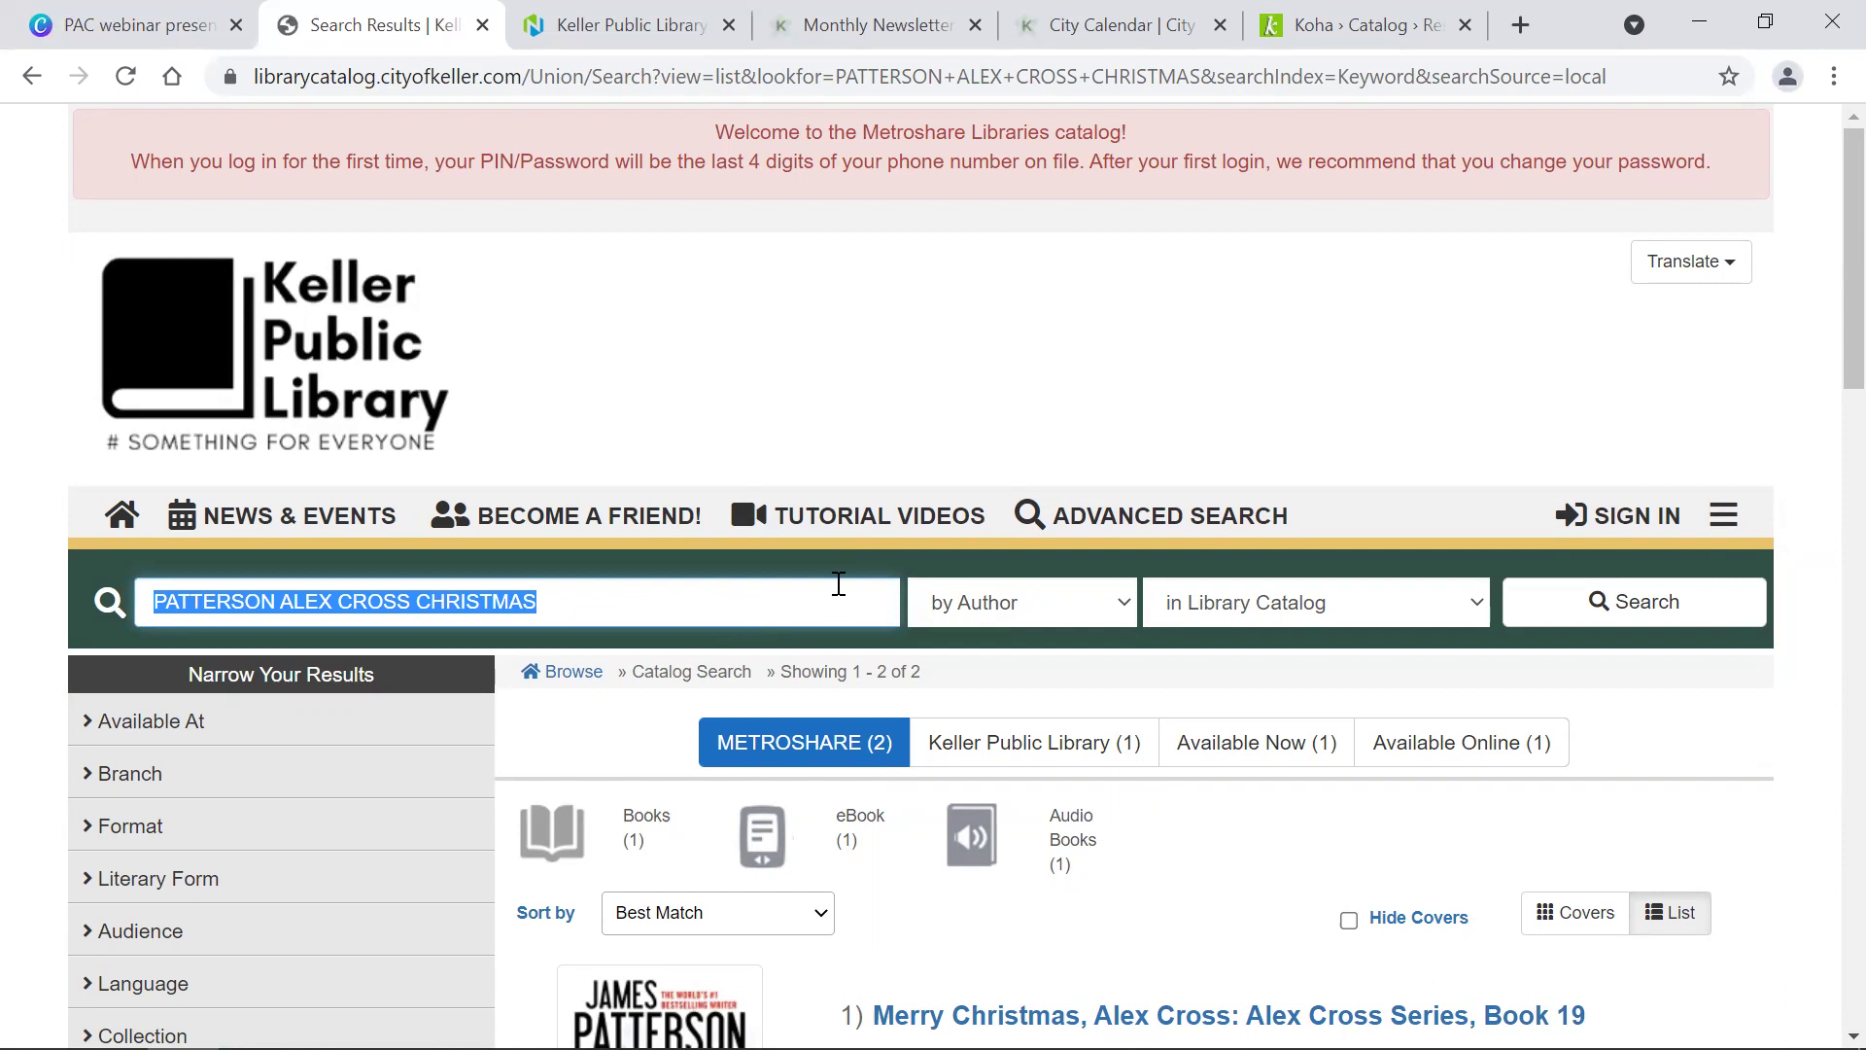
click(986, 616)
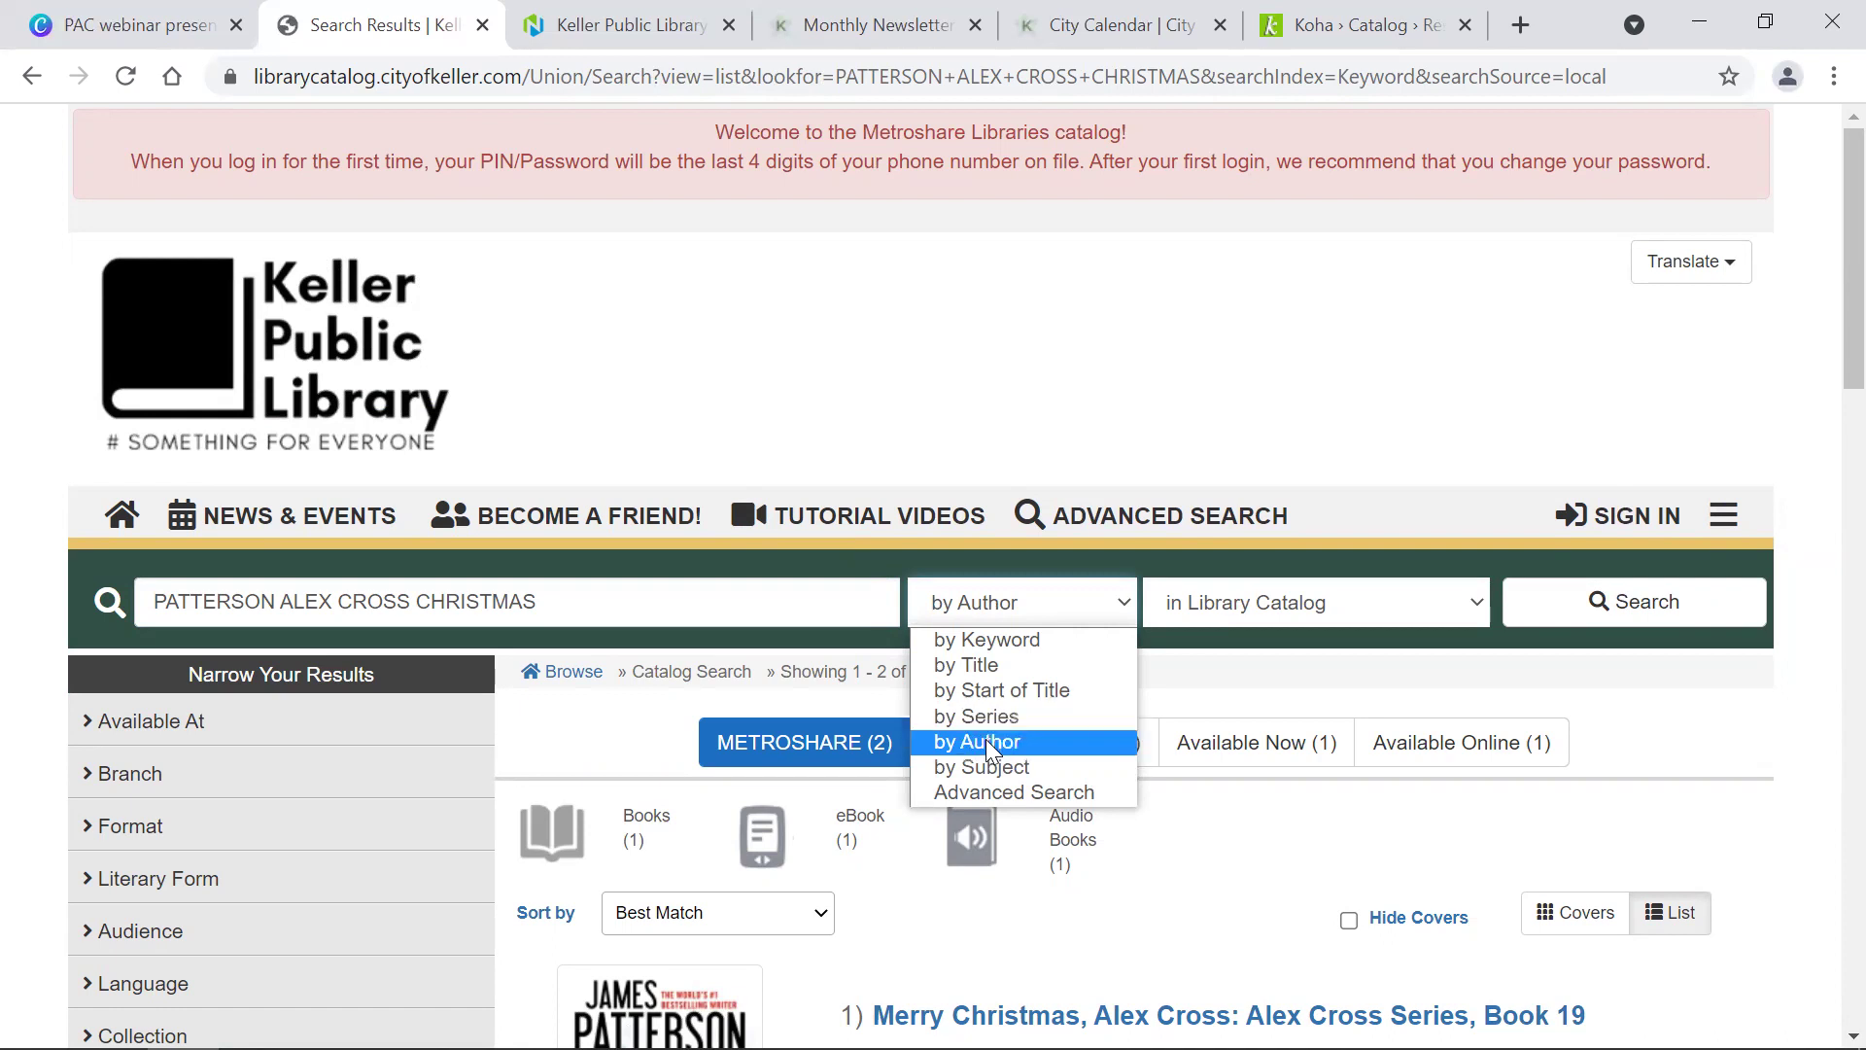
click(985, 740)
click(570, 596)
click(576, 595)
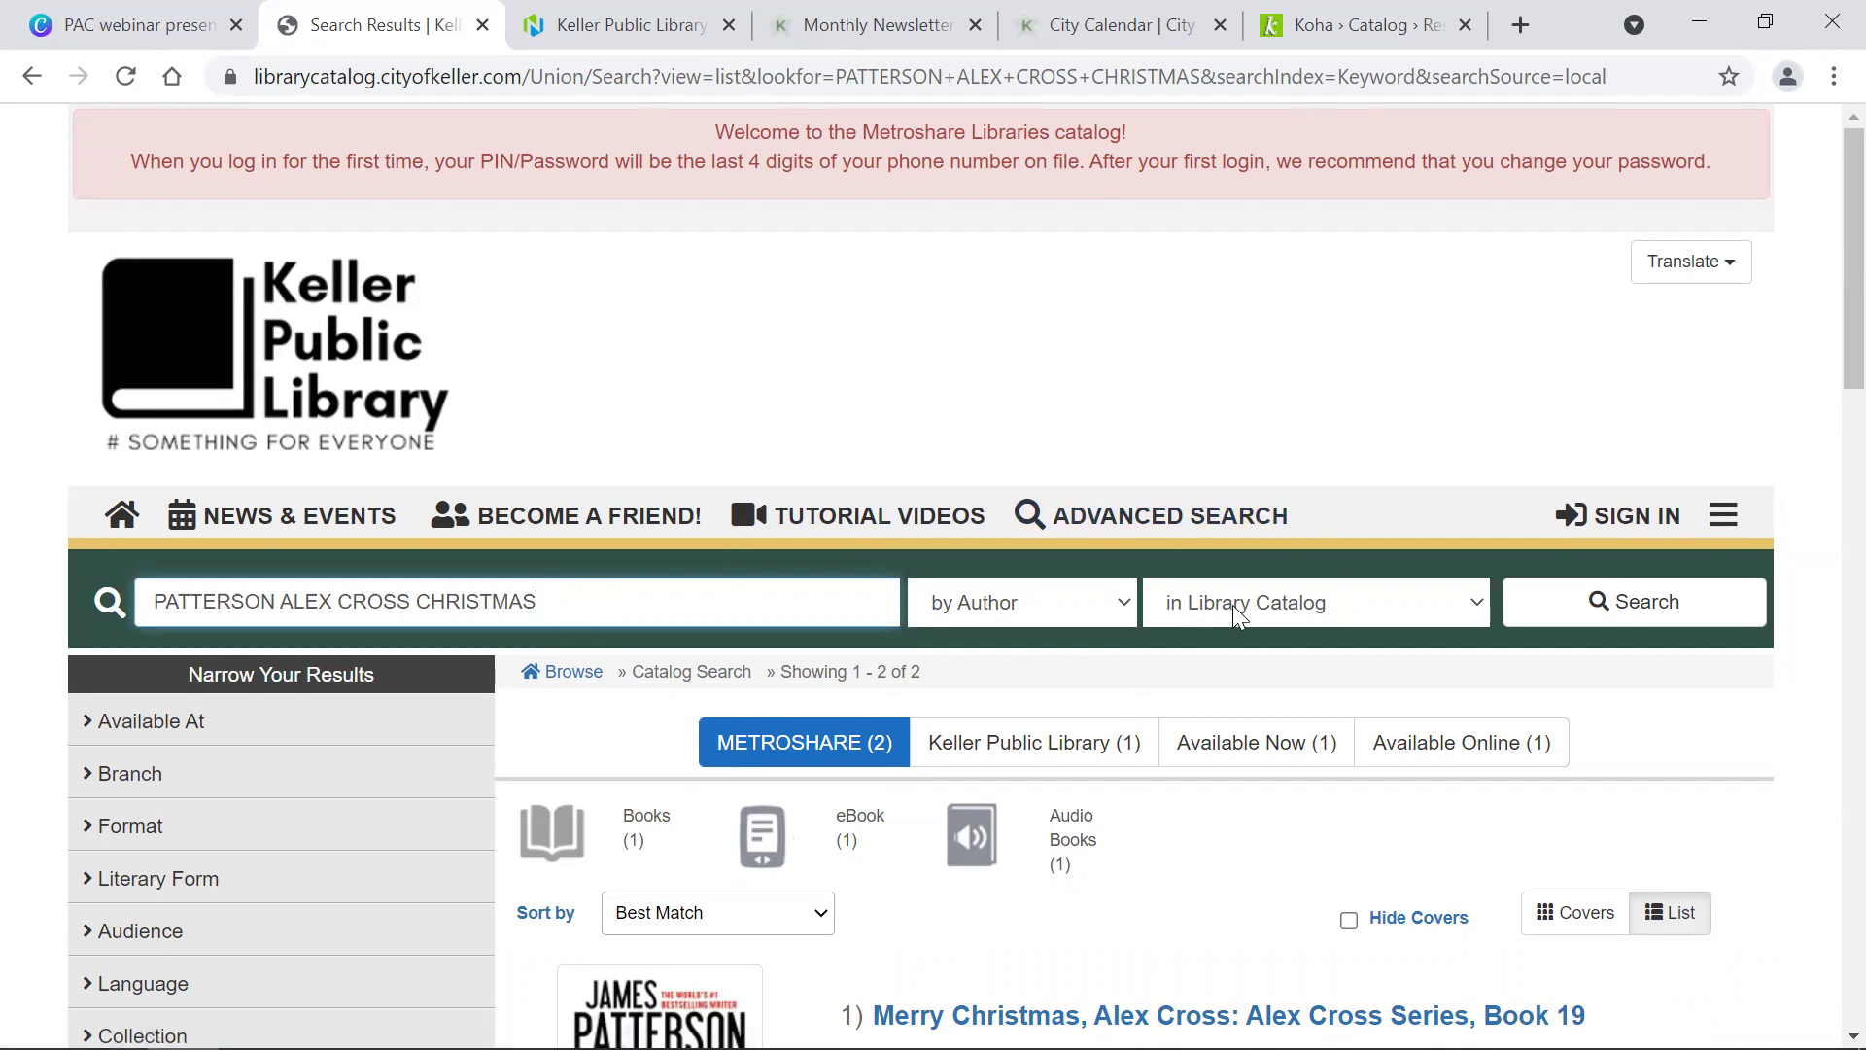
click(1355, 609)
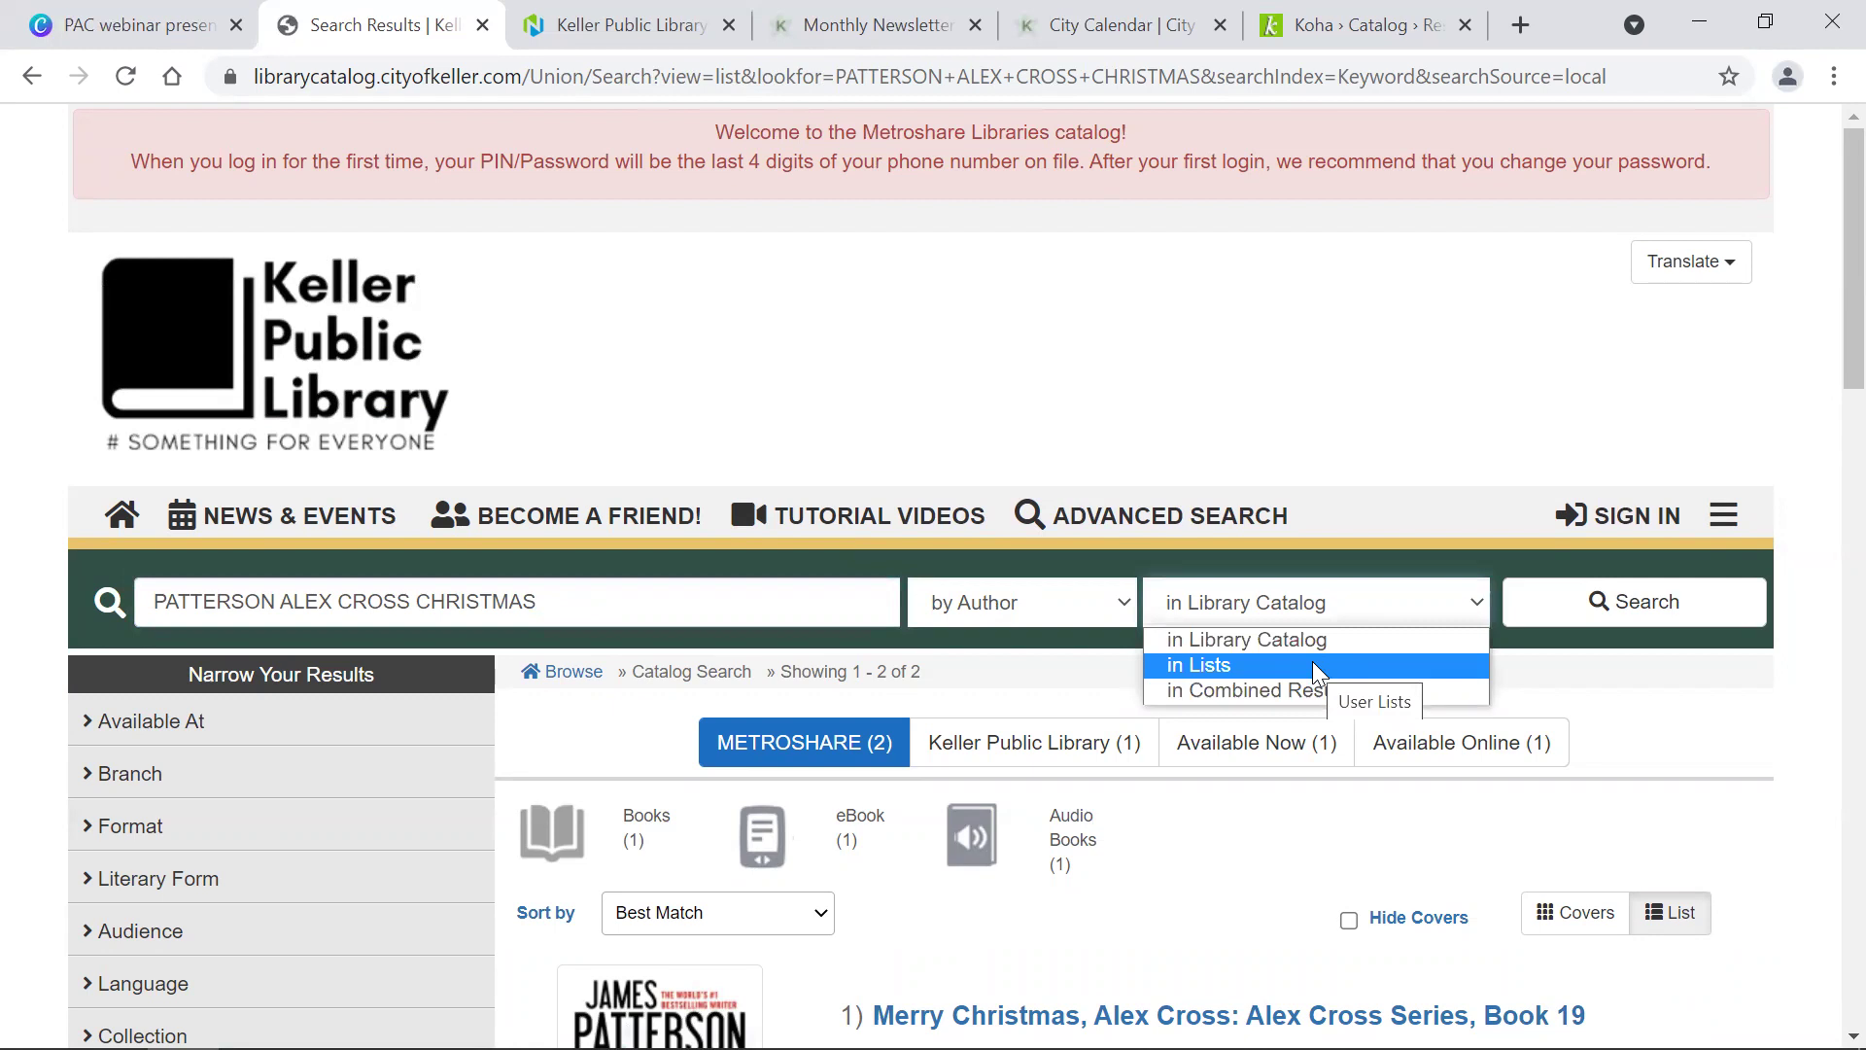
Step: Run an empty 'in Lists' search to show all 34 user lists, led by Well-Read Book Club
click(1312, 661)
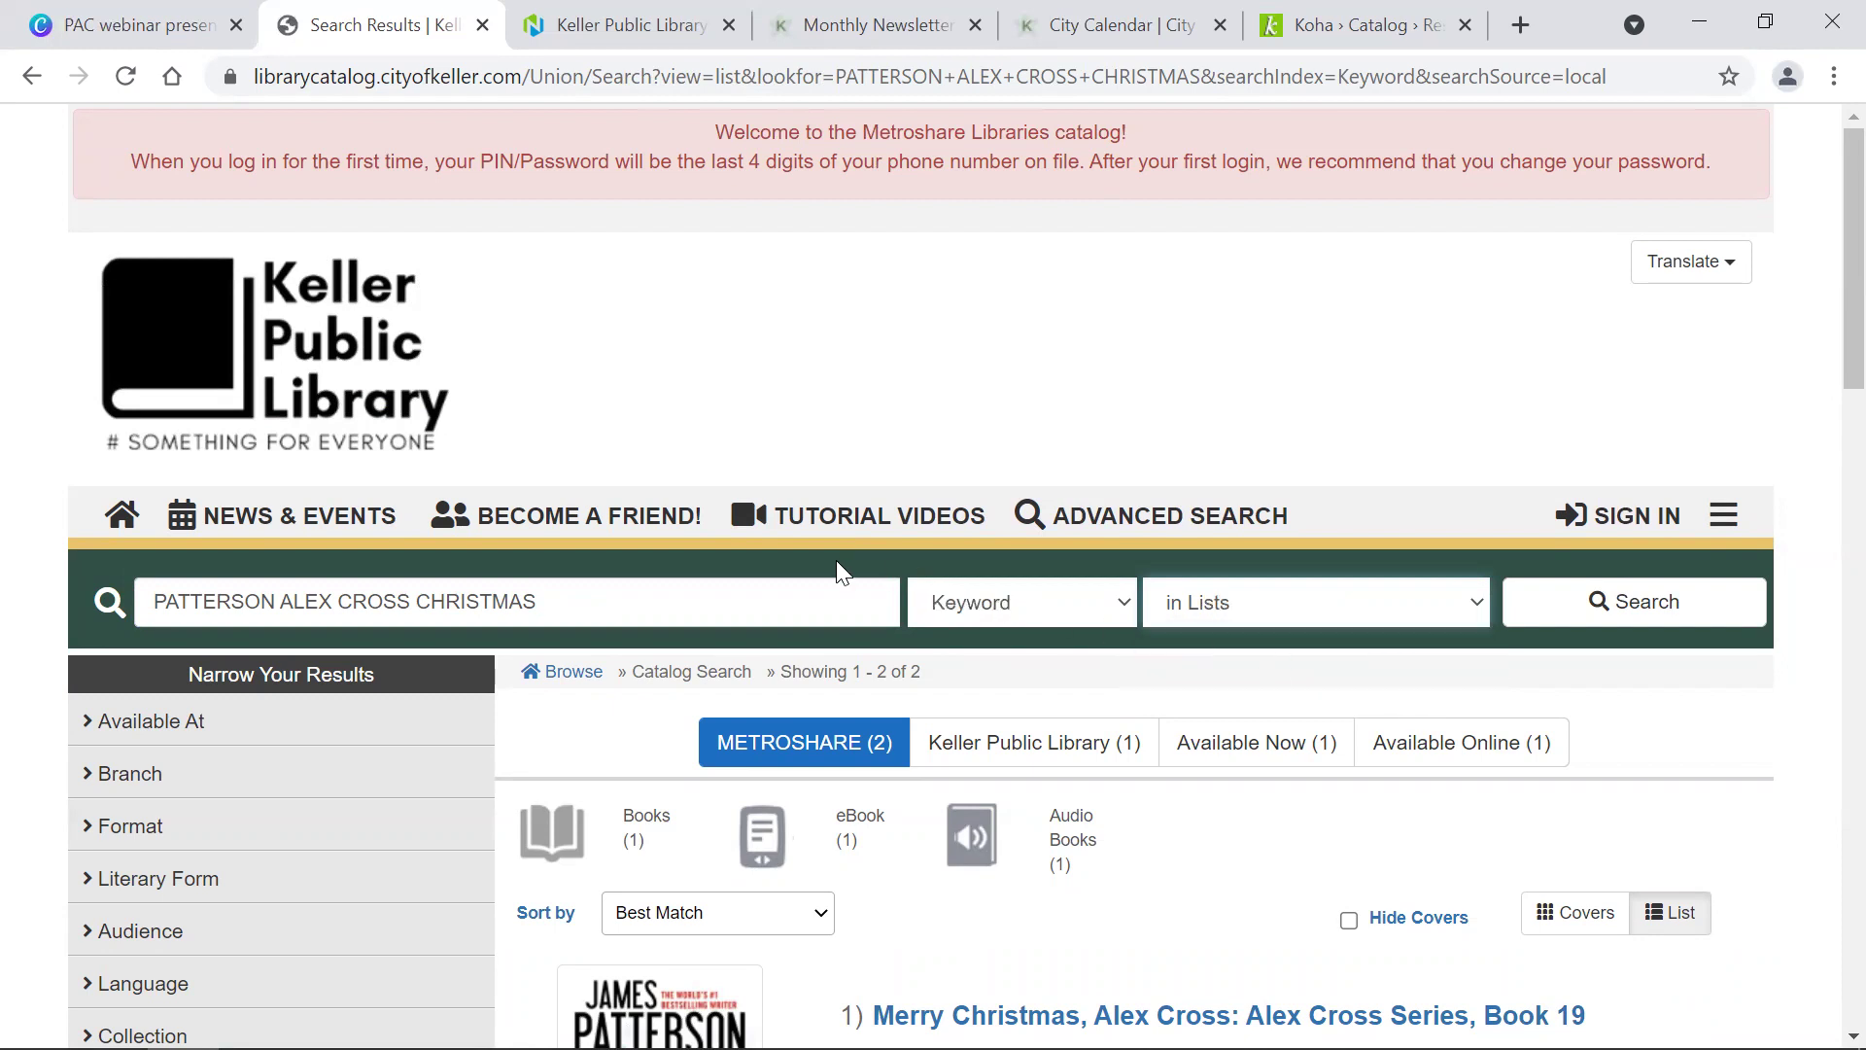
triple_click(696, 585)
key(BackSpace)
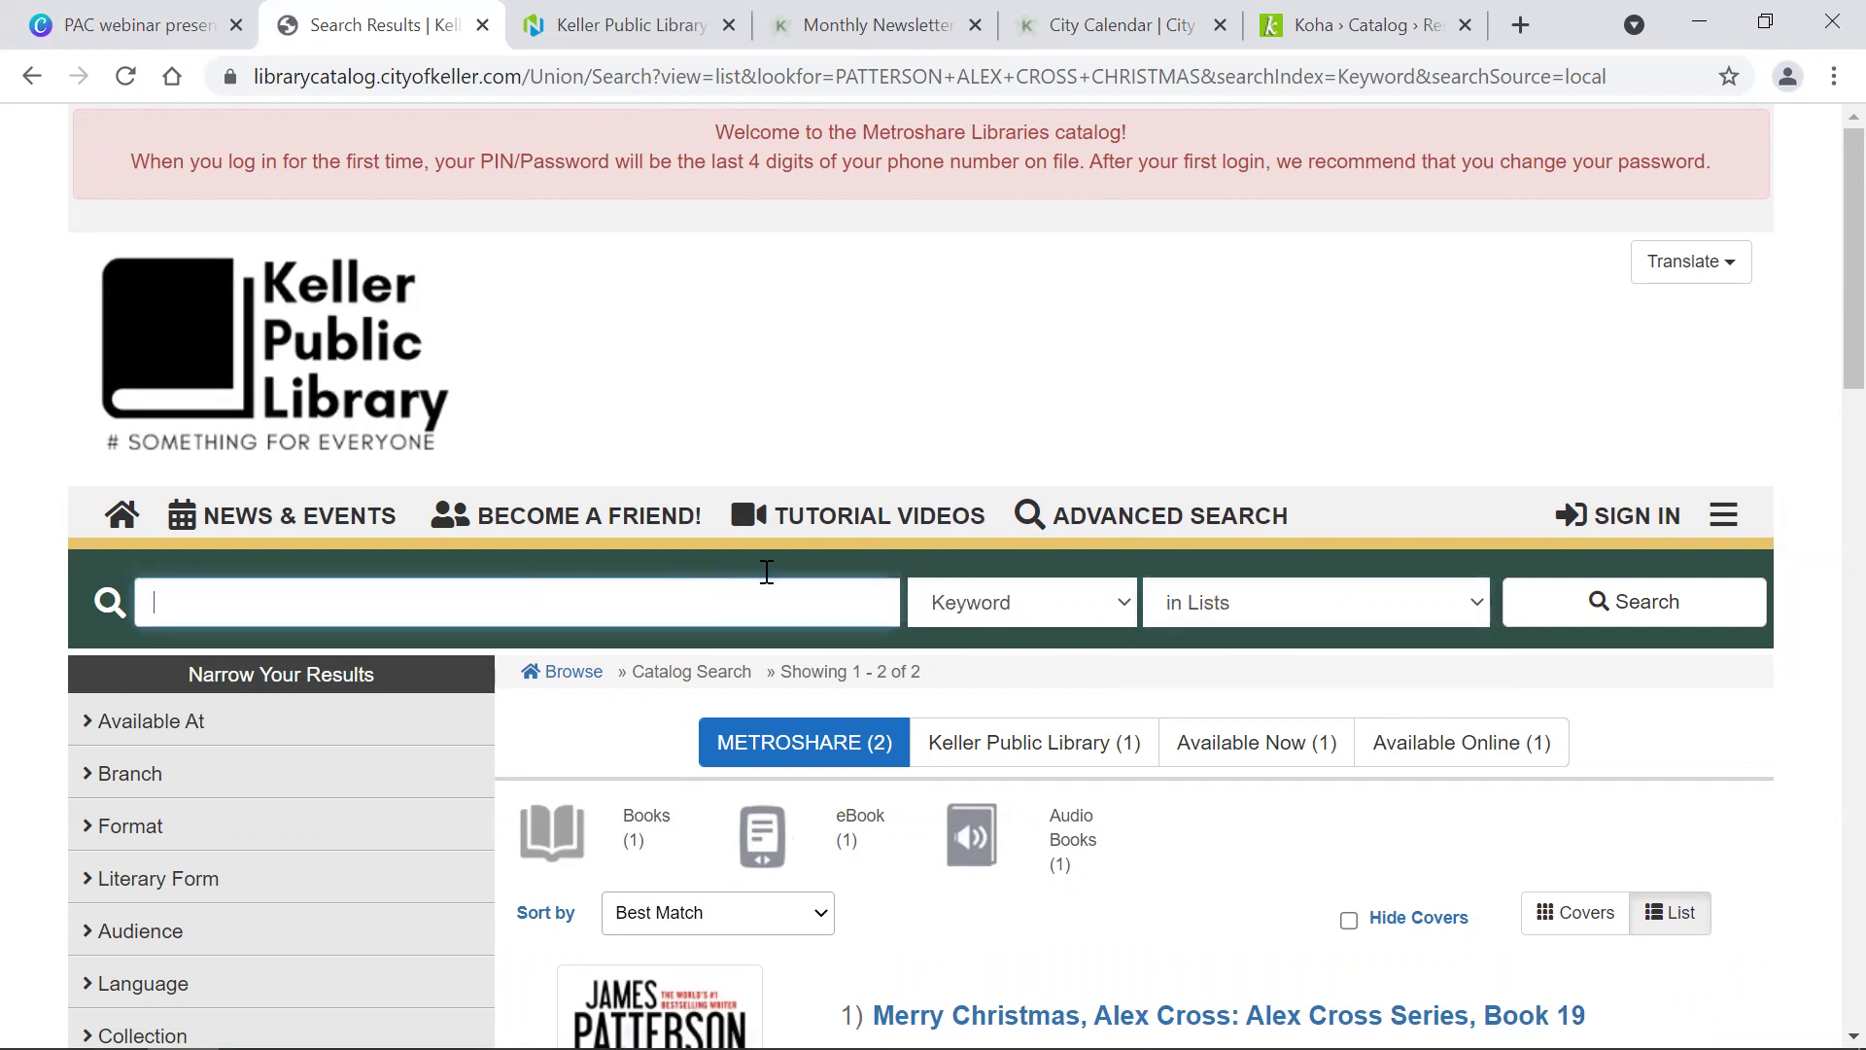
click(1633, 618)
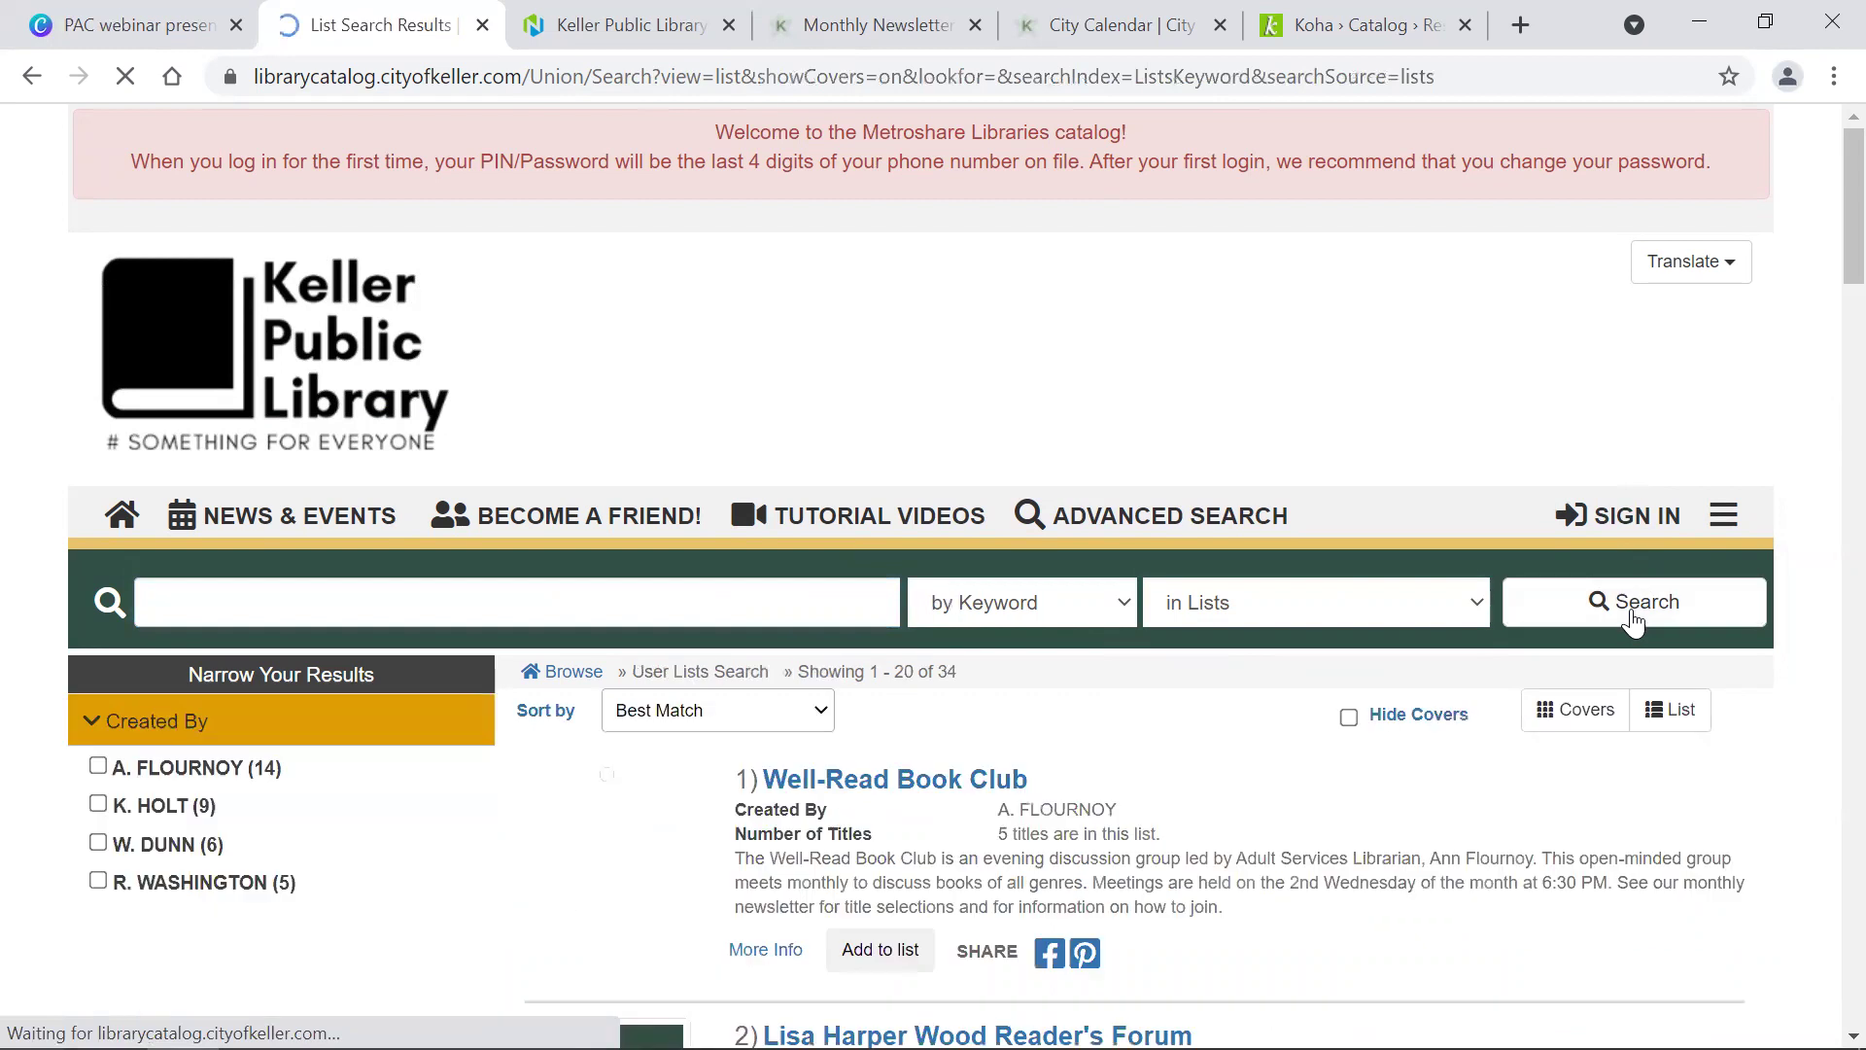
scroll(1325, 738, down, 8)
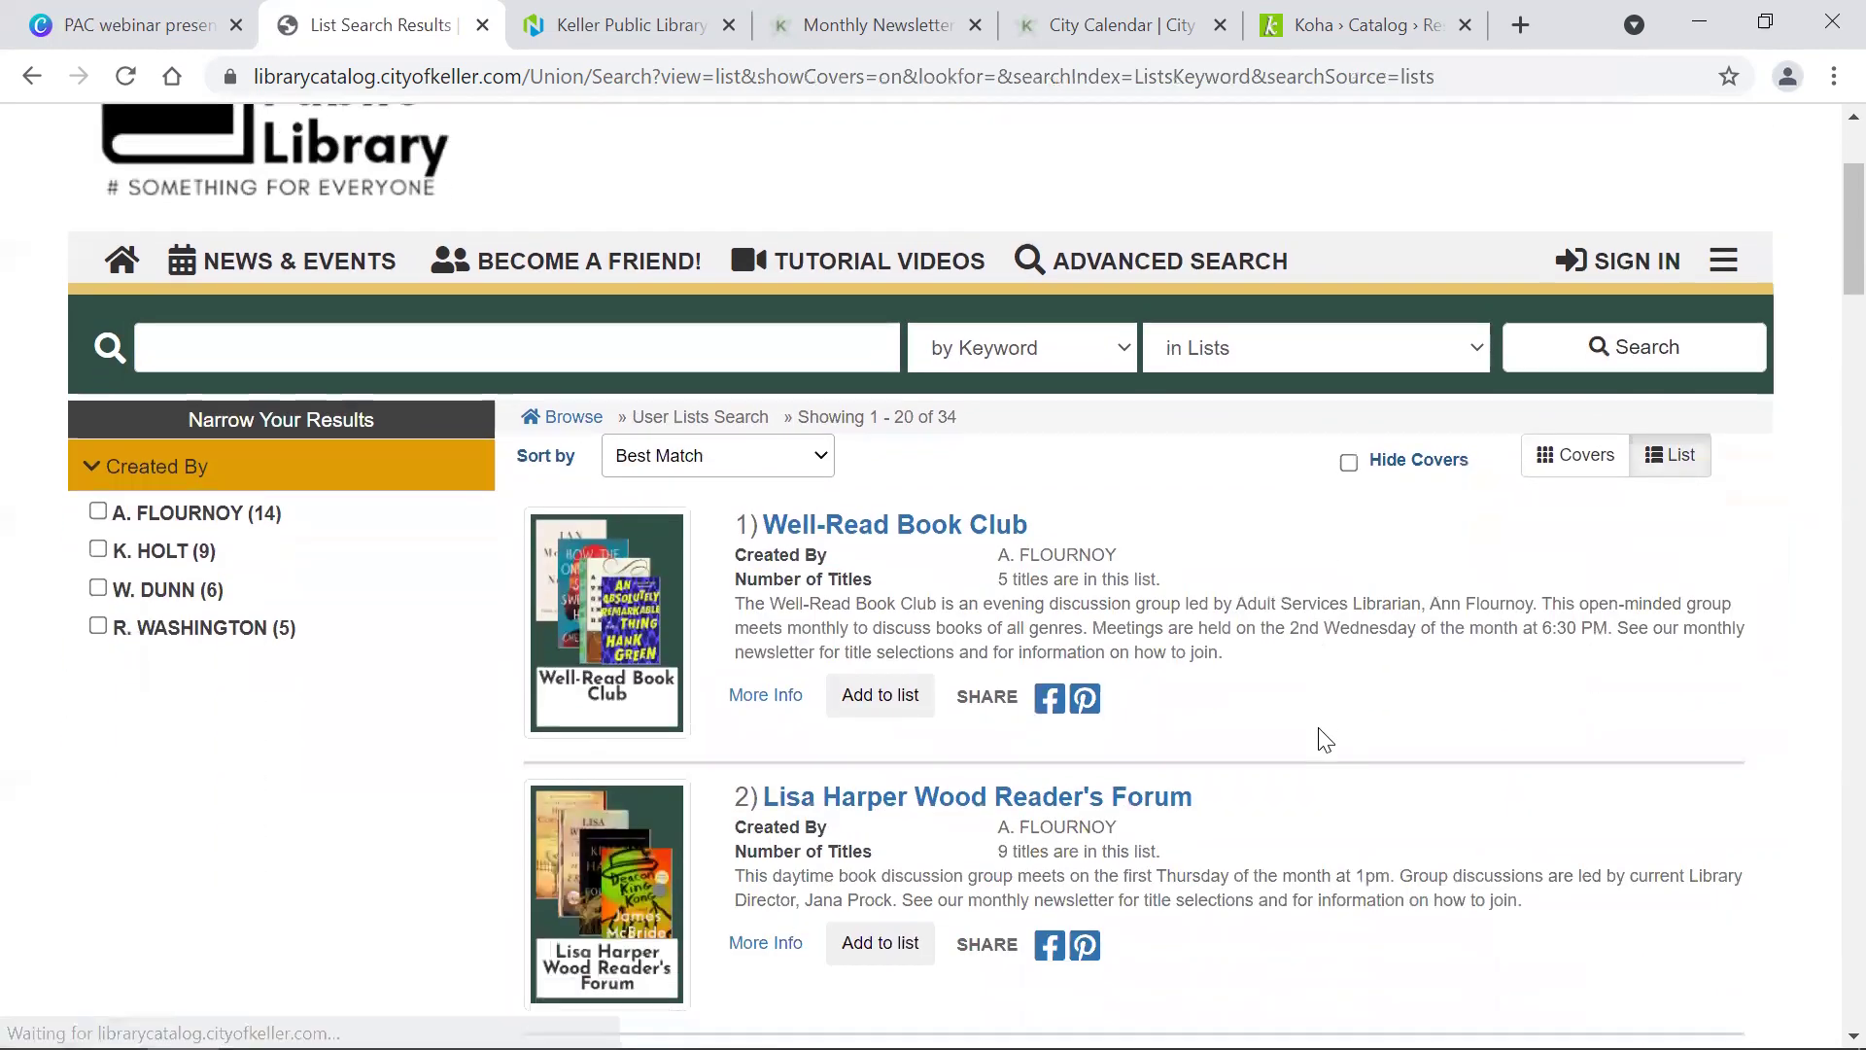
scroll(1325, 741, down, 2)
scroll(1319, 729, down, 5)
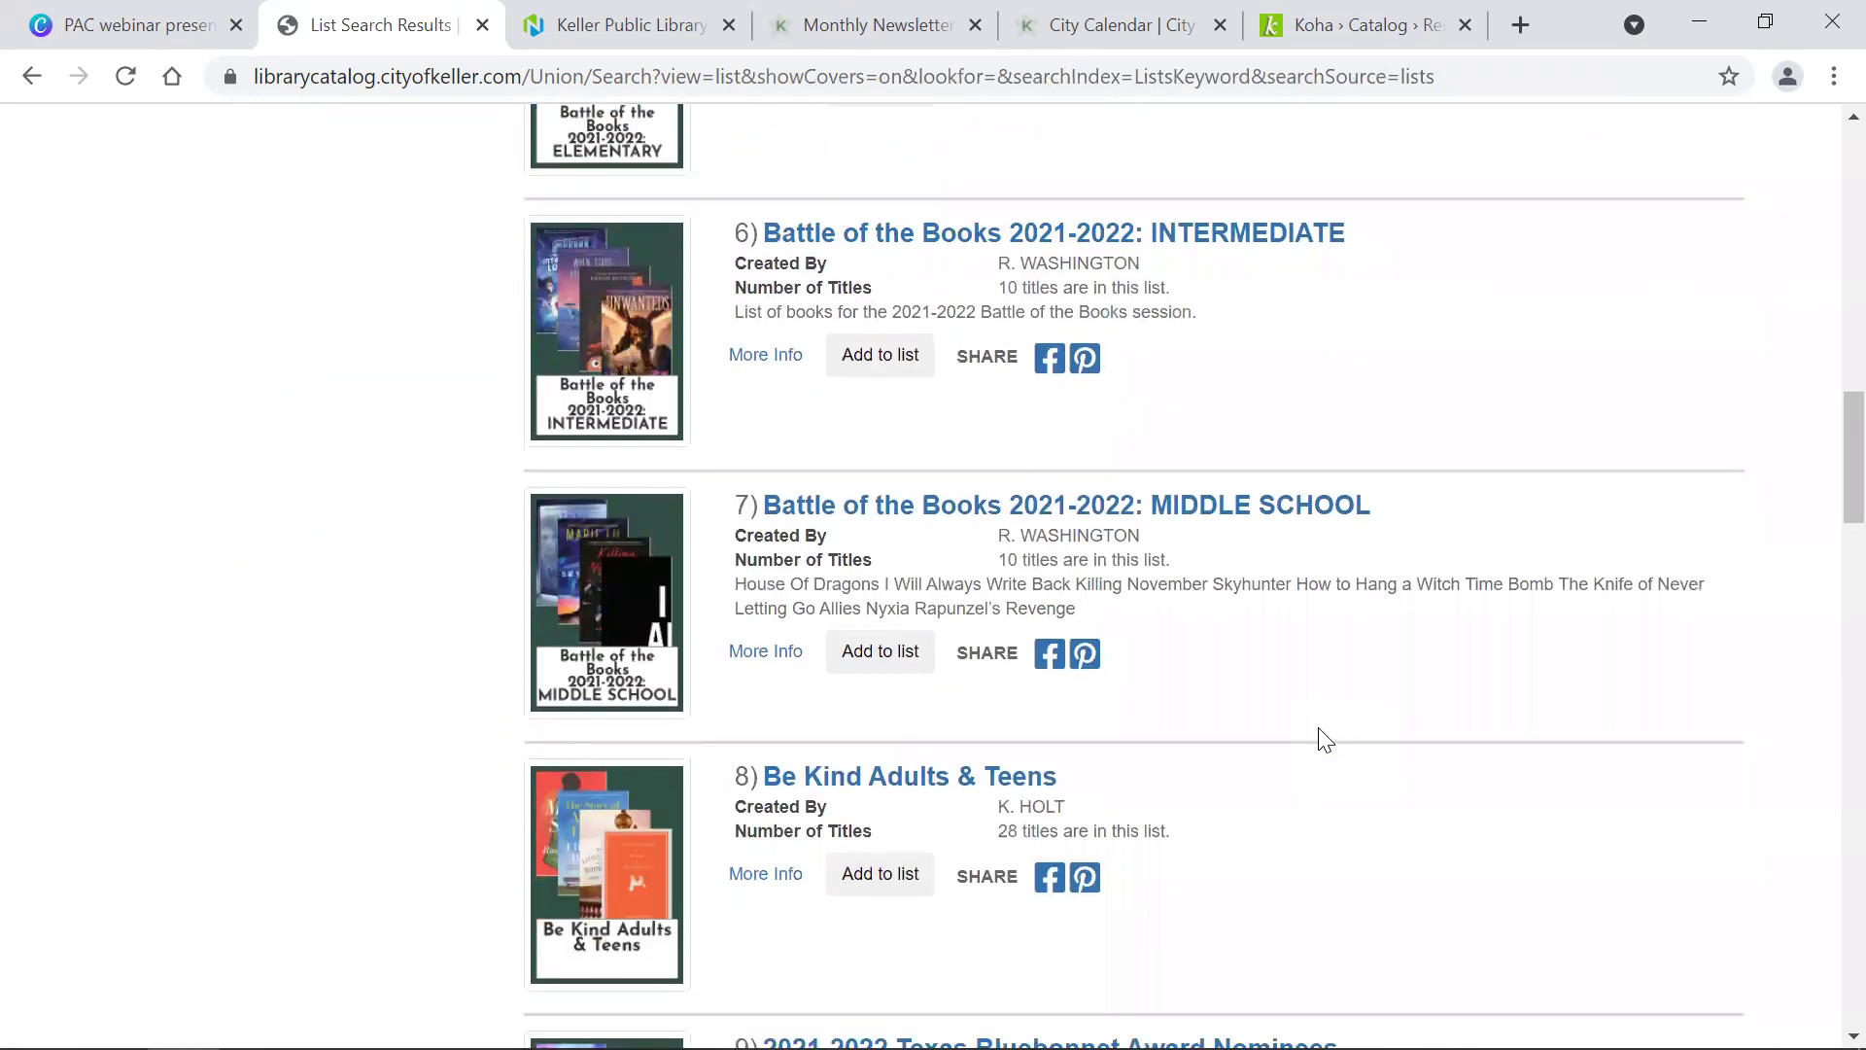
scroll(1324, 738, up, 20)
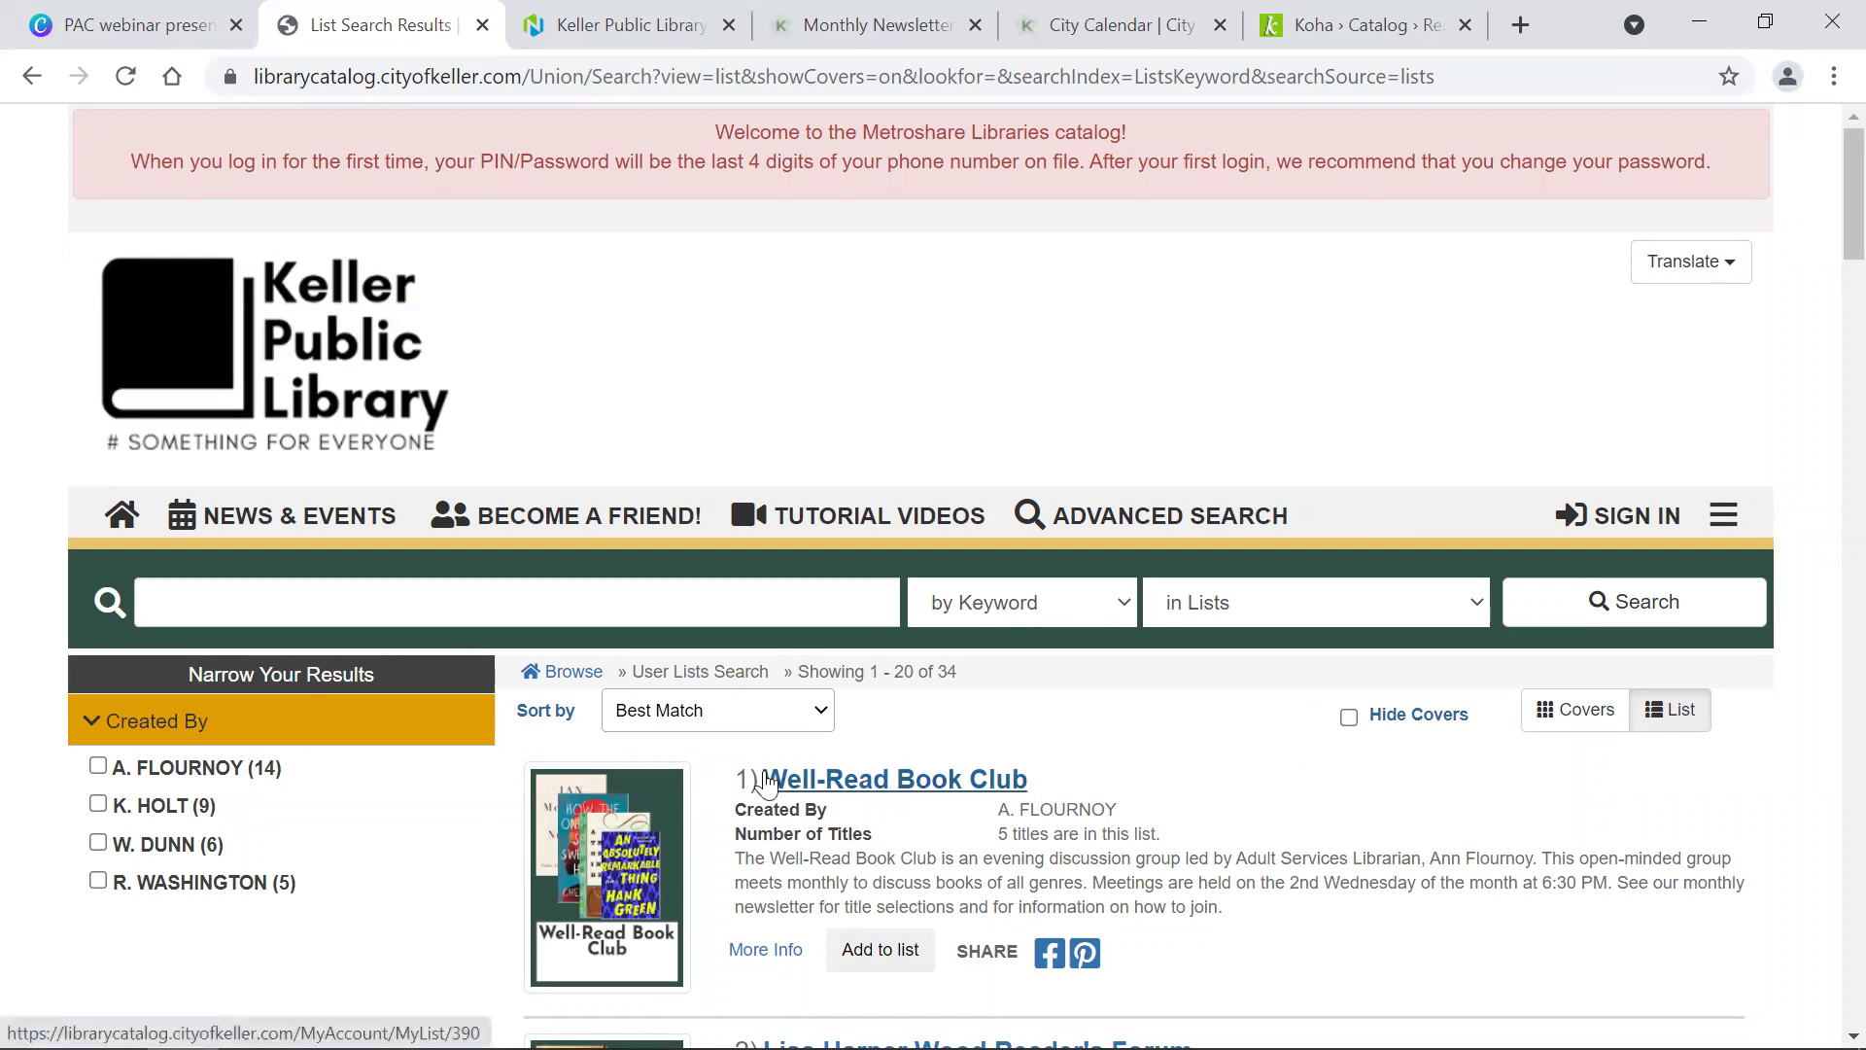
click(487, 593)
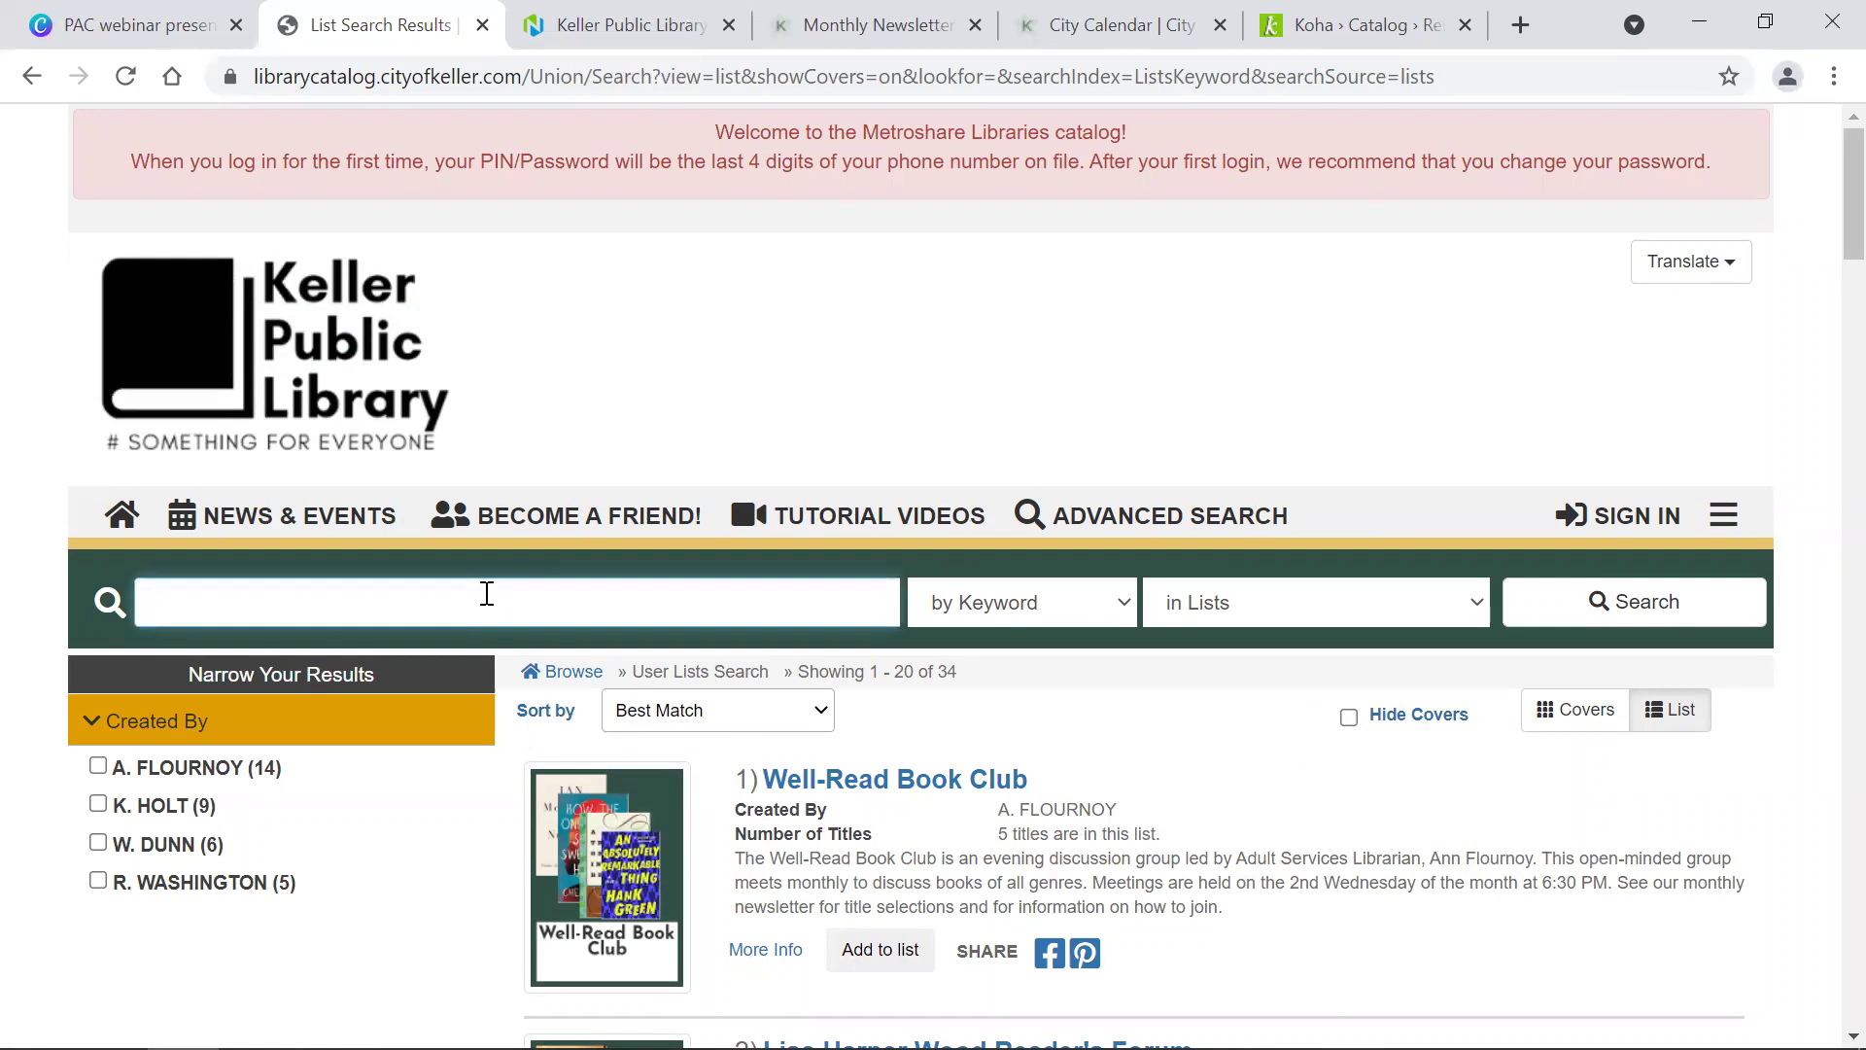
Step: Search user lists for 'HANK GREEN' and review the matches
text(HANK GREEN)
key(Return)
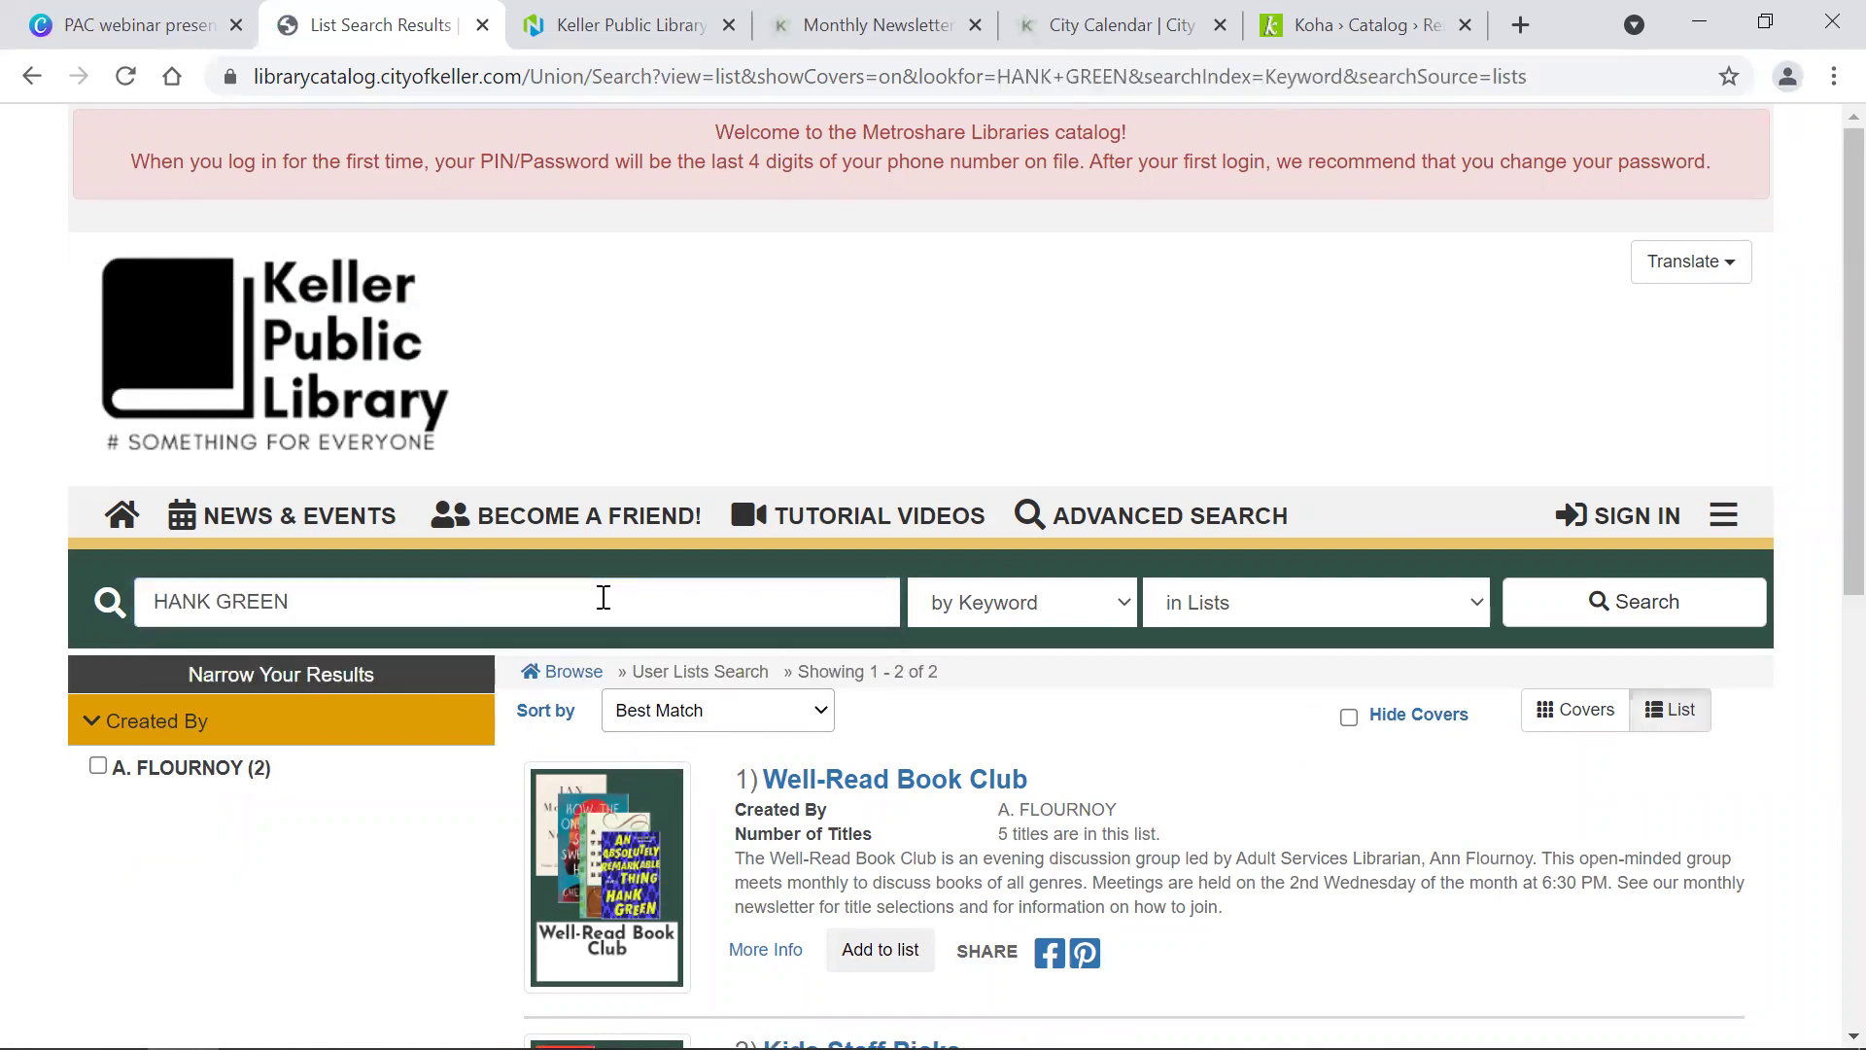
scroll(663, 661, down, 7)
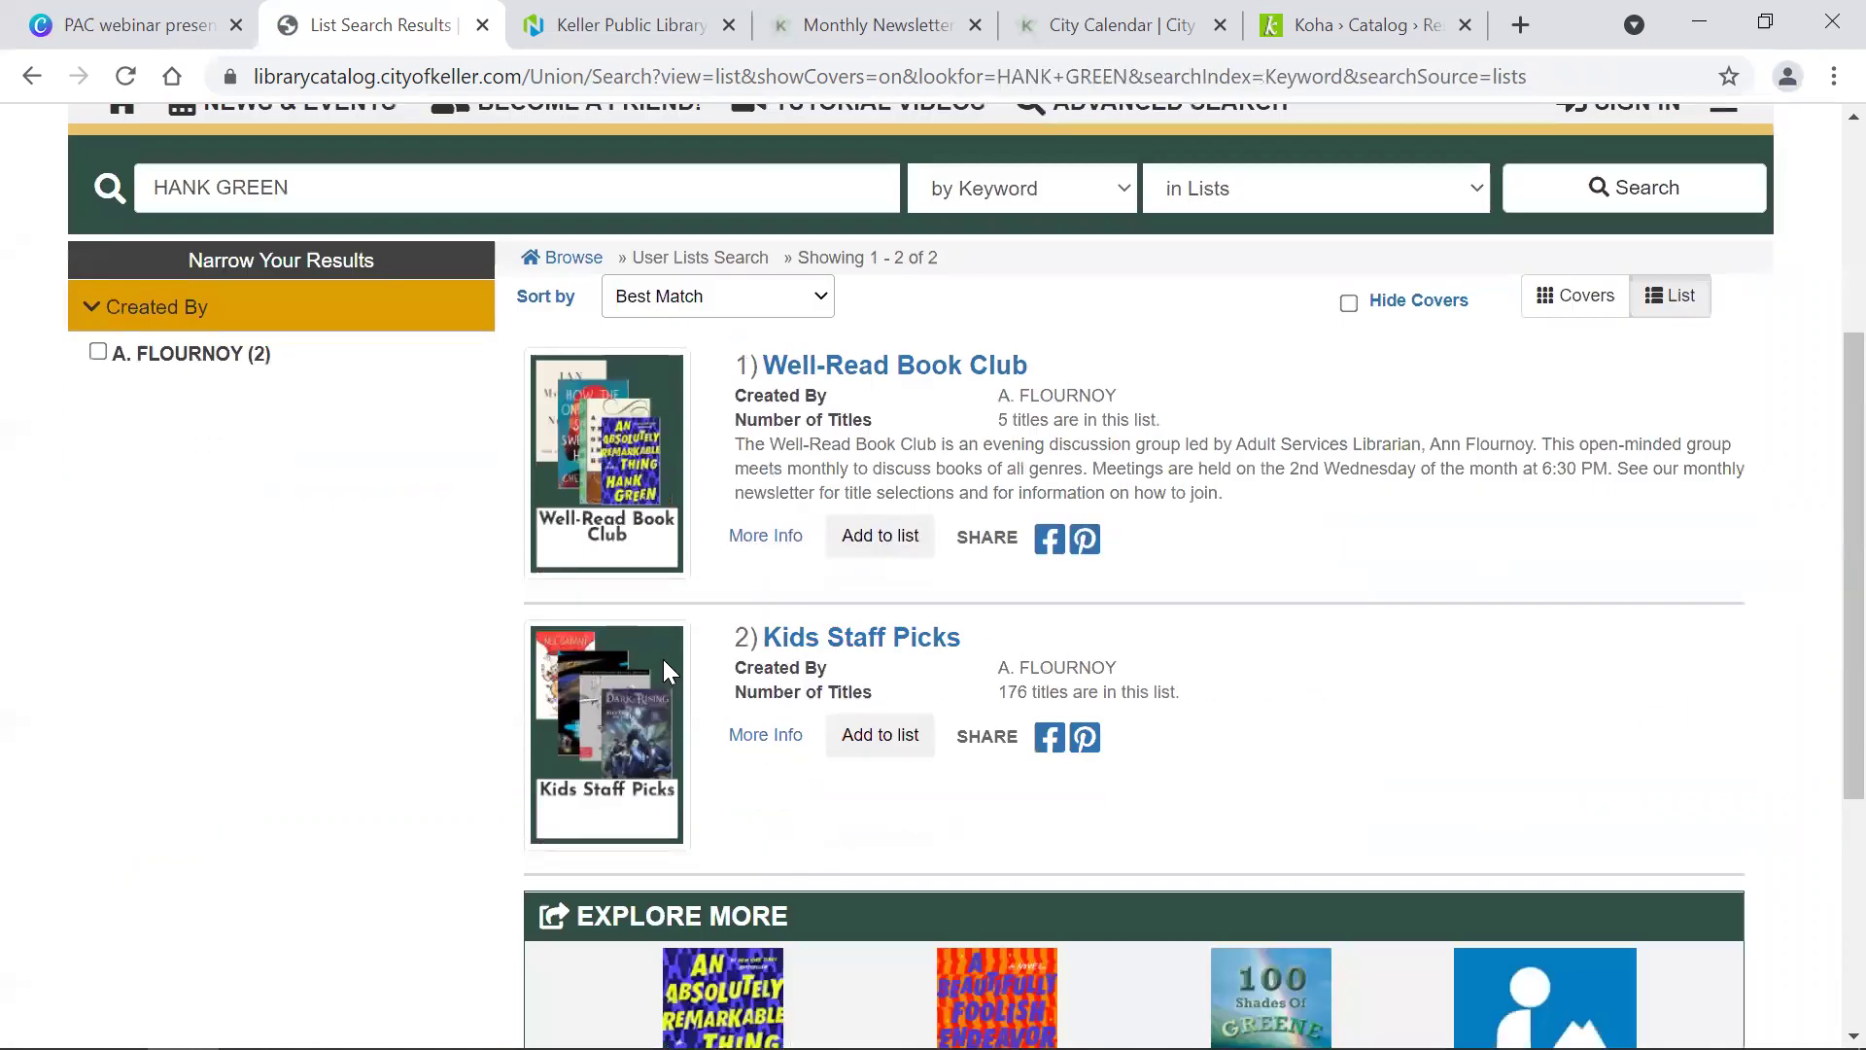
scroll(663, 661, up, 1)
scroll(663, 672, up, 2)
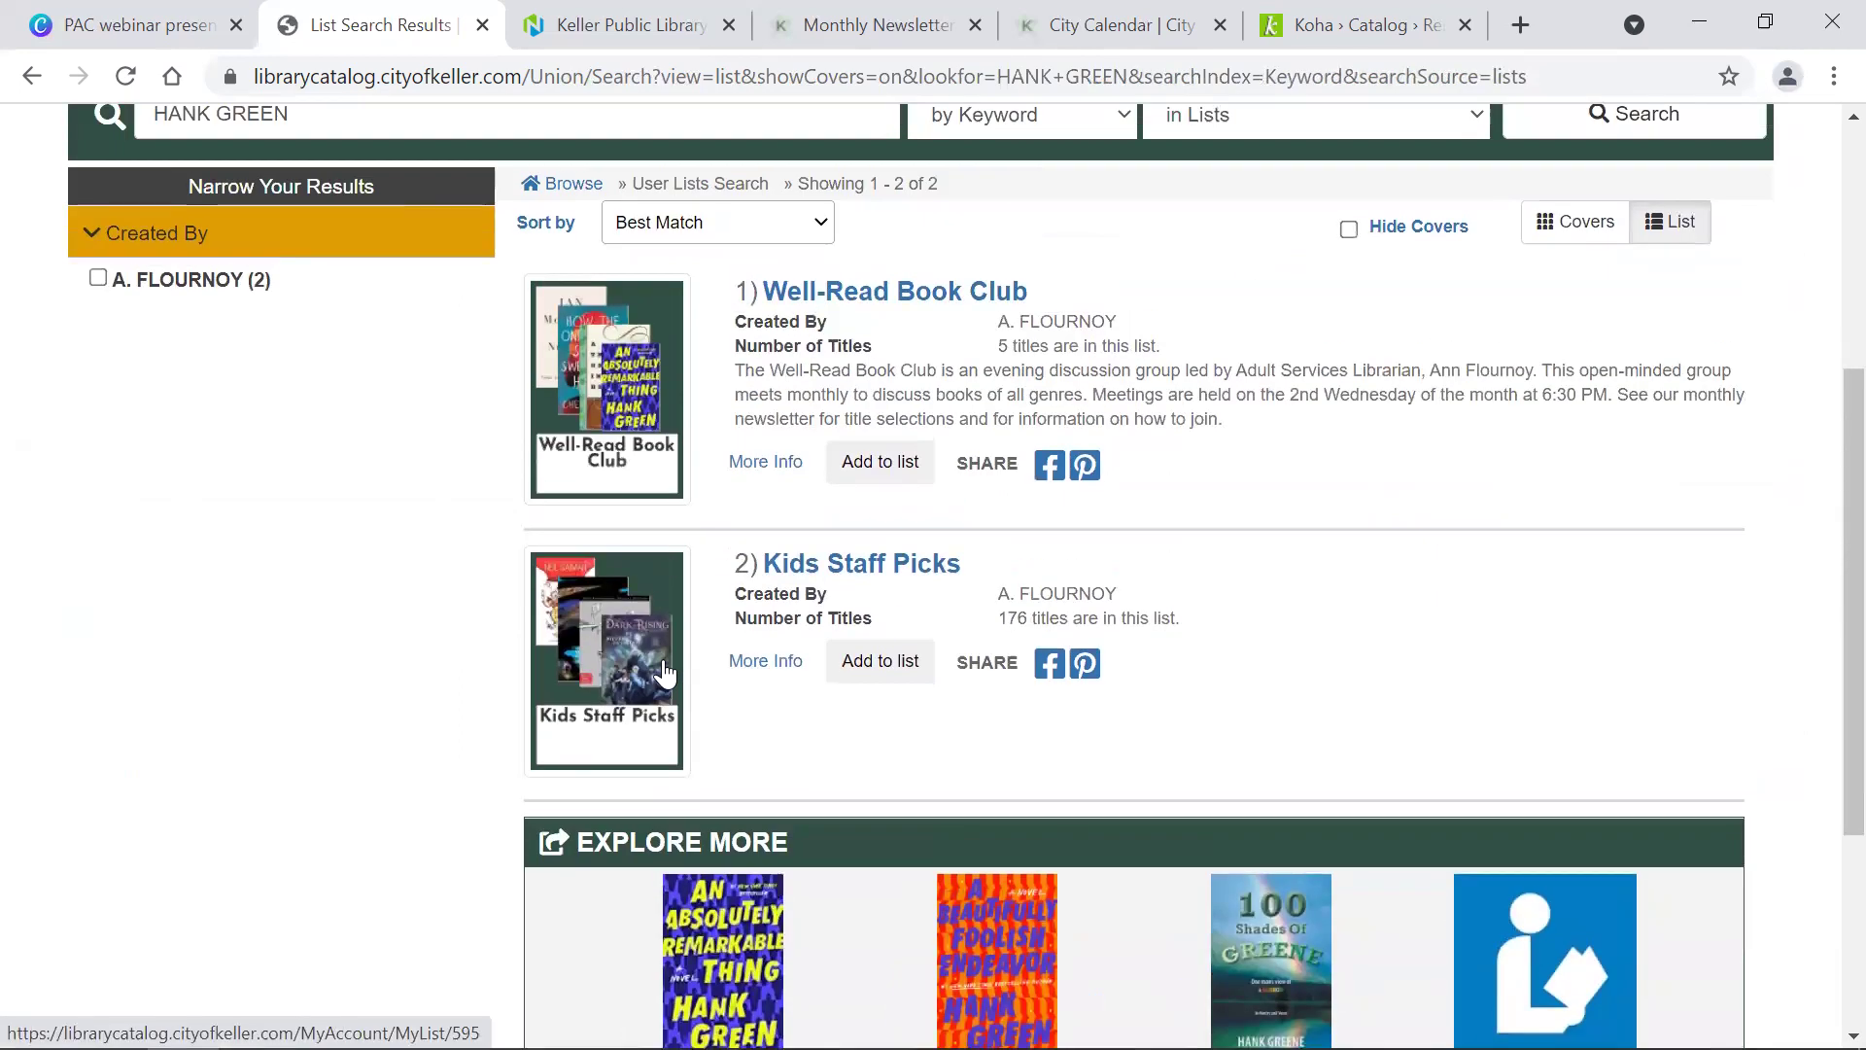
scroll(663, 672, up, 6)
Step: Replace the query and search user lists for 'READER'S FORUM'
drag(317, 604, 172, 563)
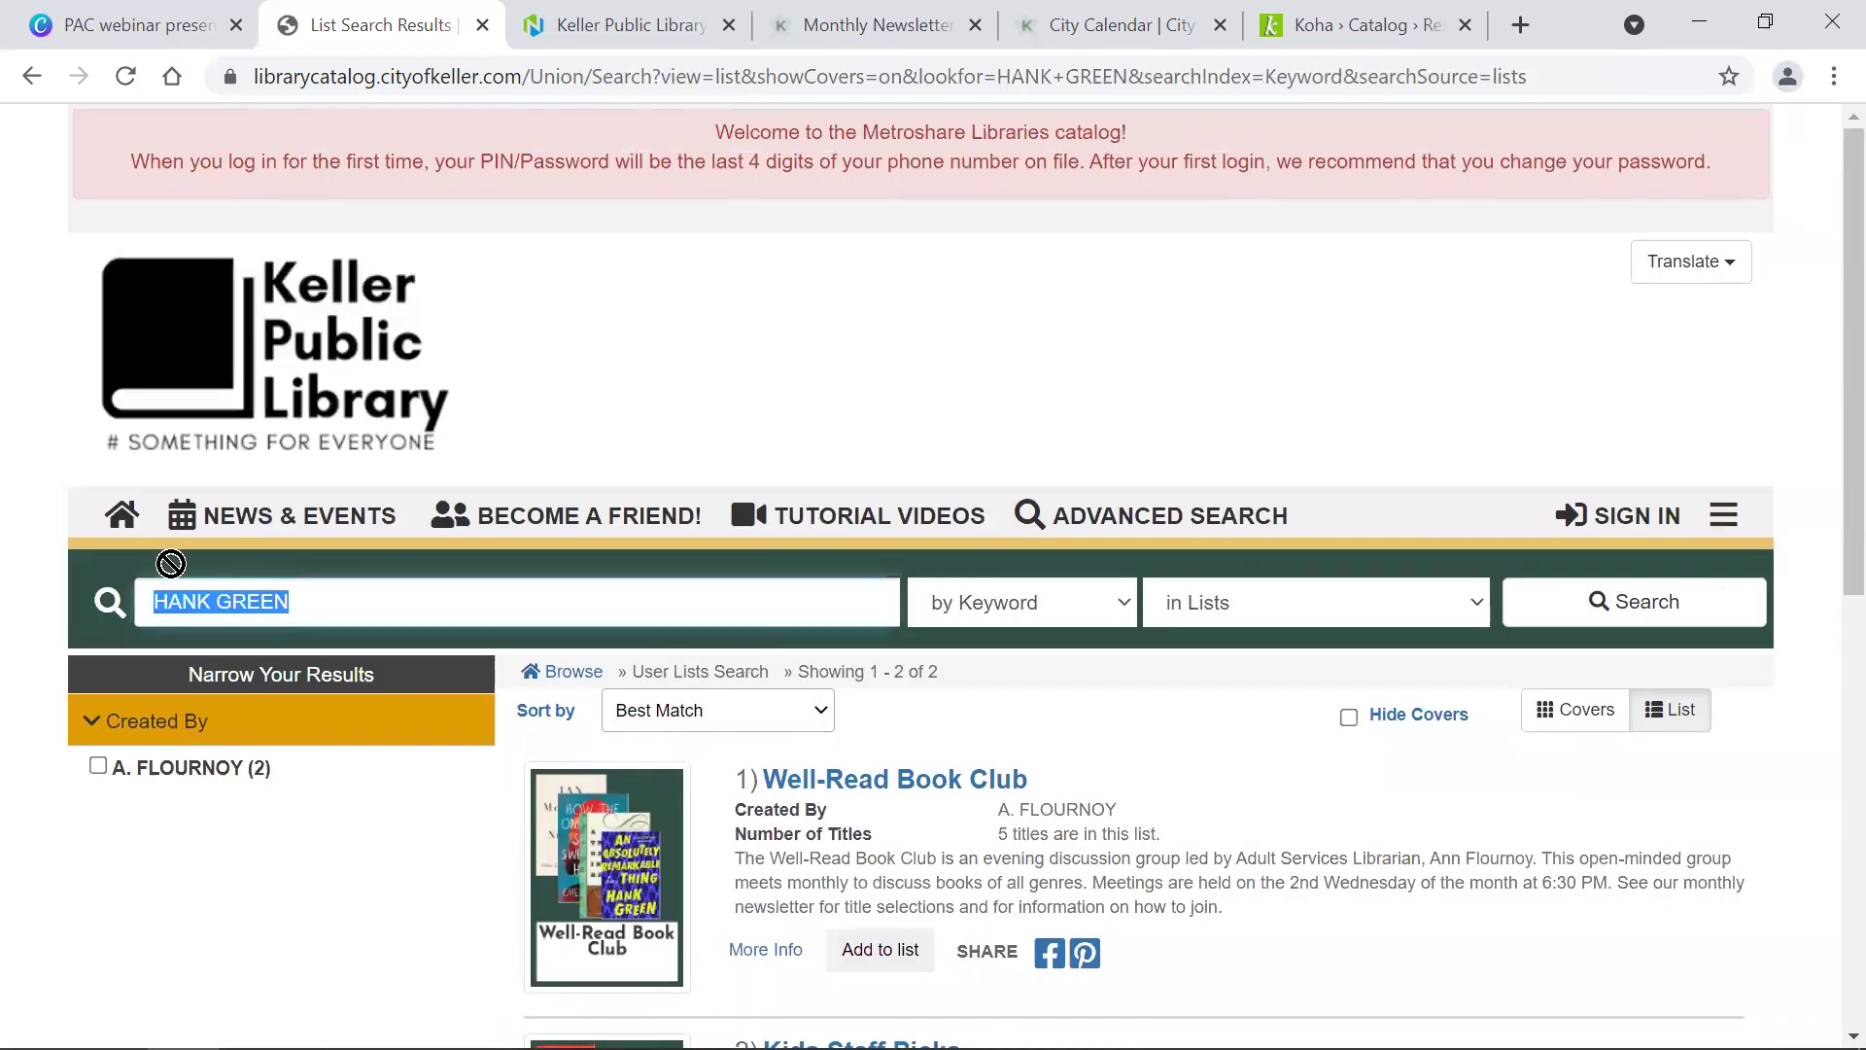
text(READER)
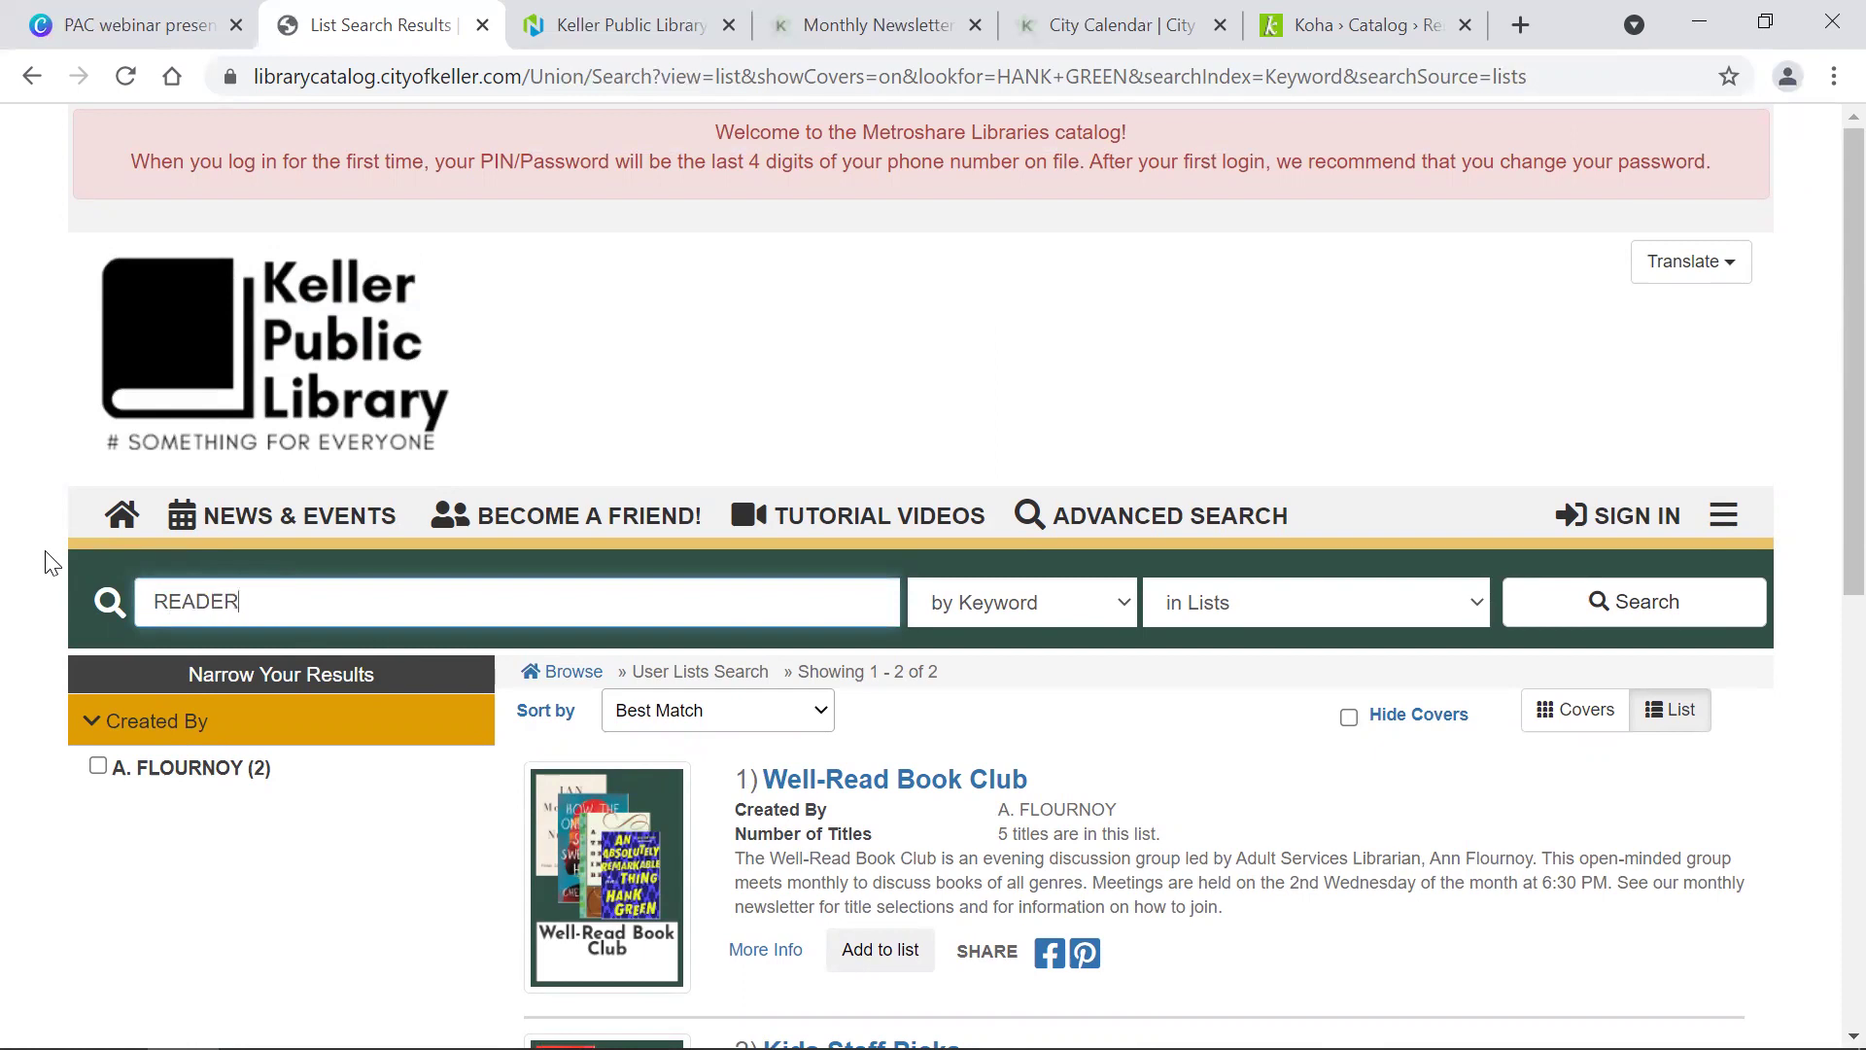
text('S FORUM)
key(Return)
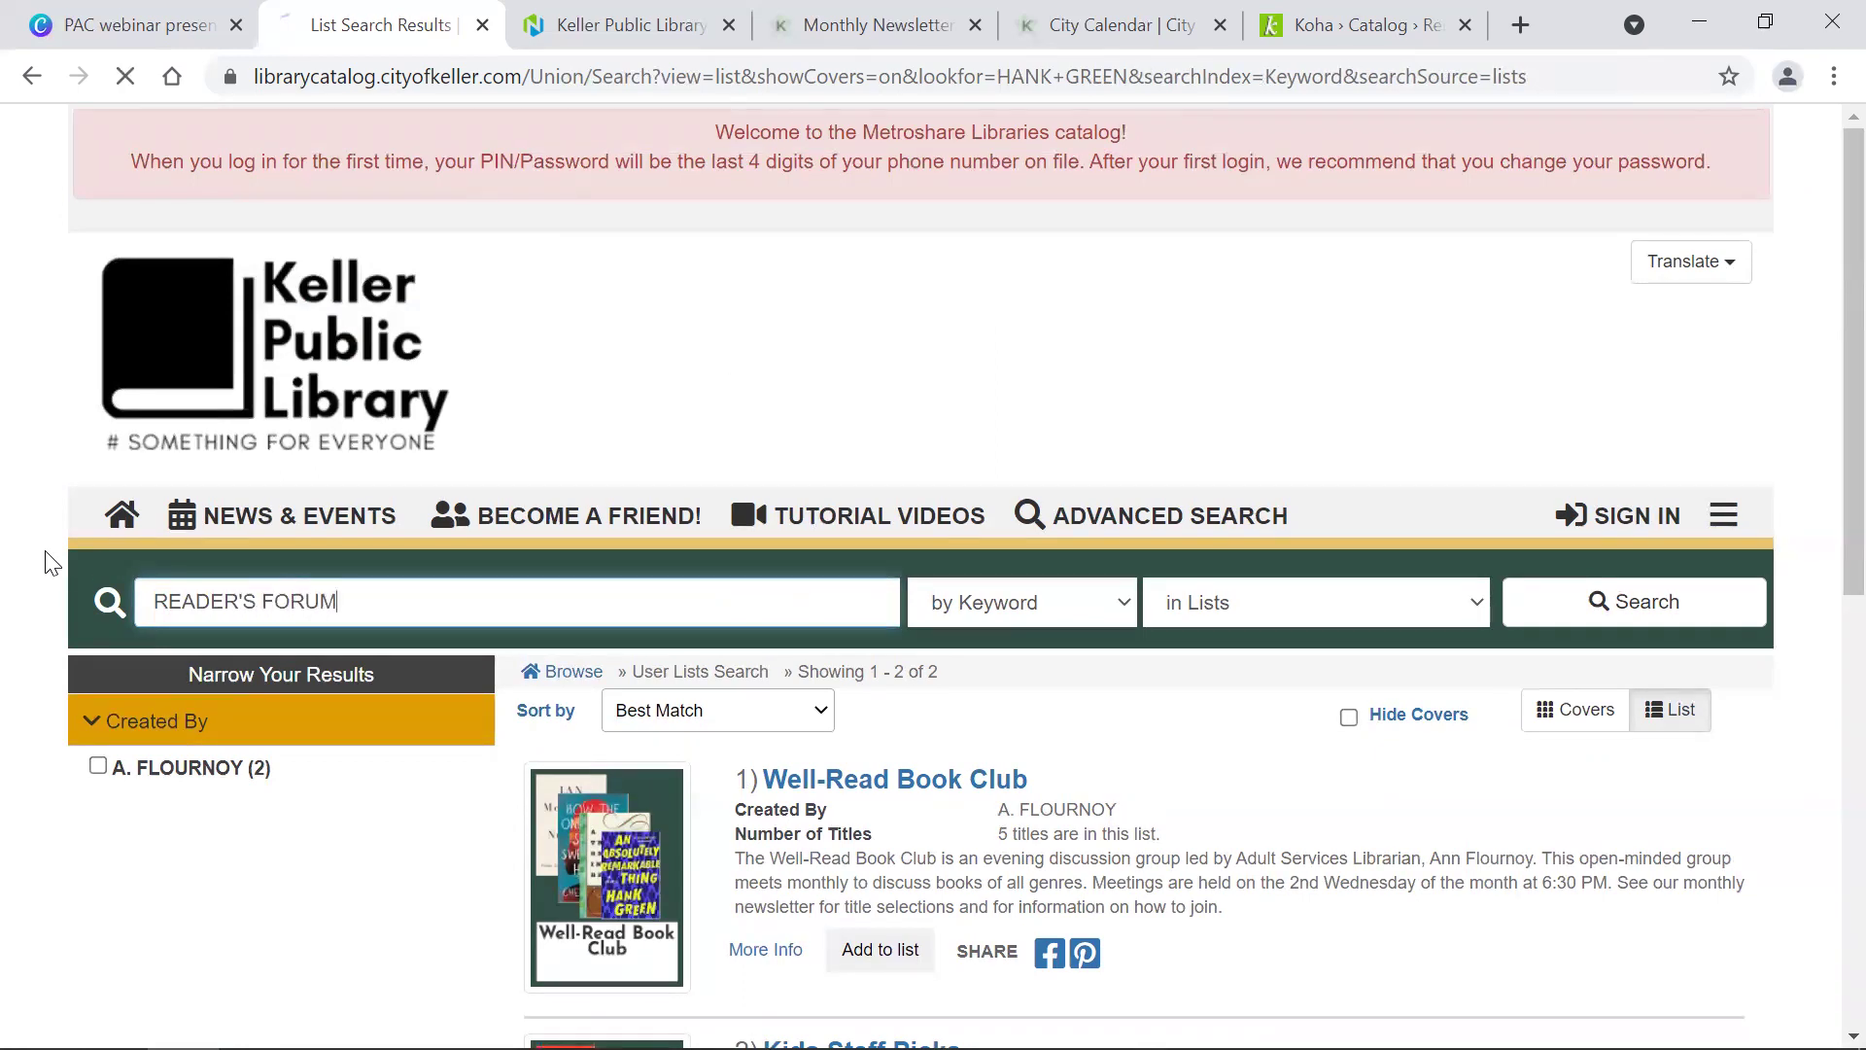
scroll(520, 601, down, 3)
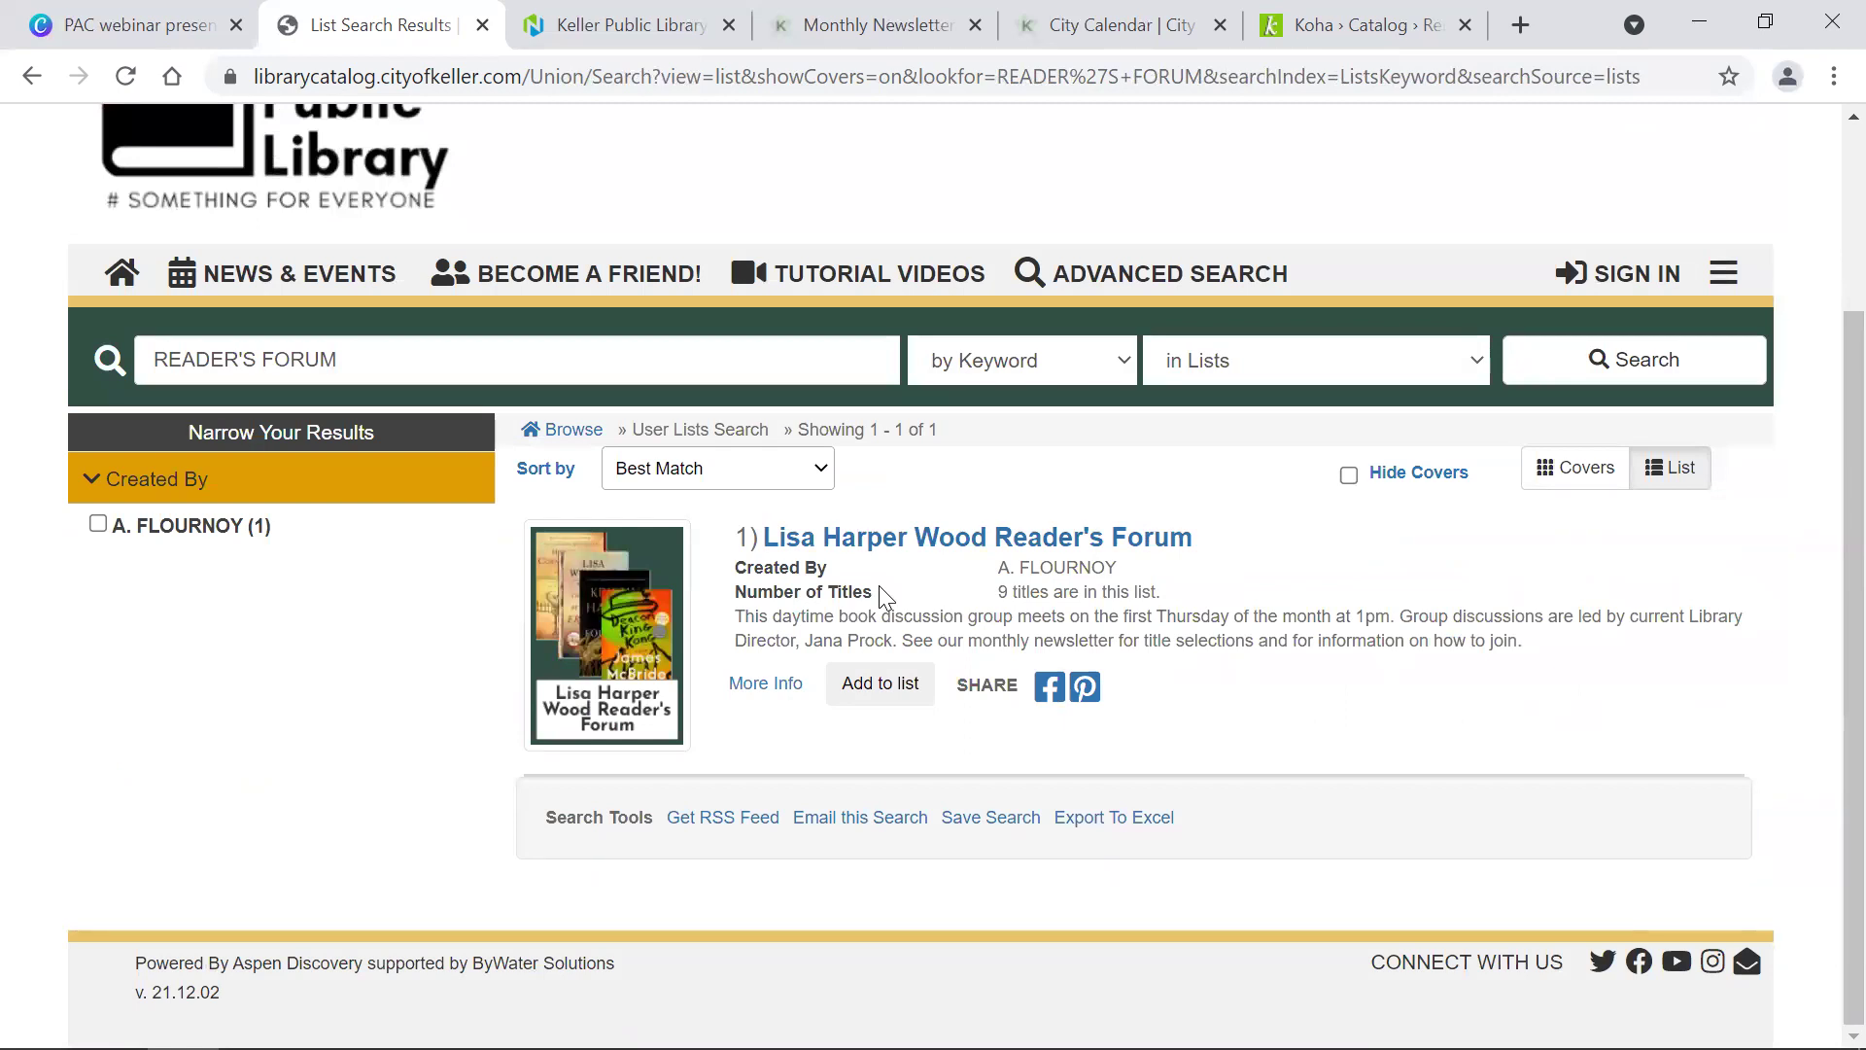
Step: Search user lists for 'BLUEBONNET', returning 2 lists led by 2021-2022 Texas Bluebonnet Award Nominees
triple_click(359, 348)
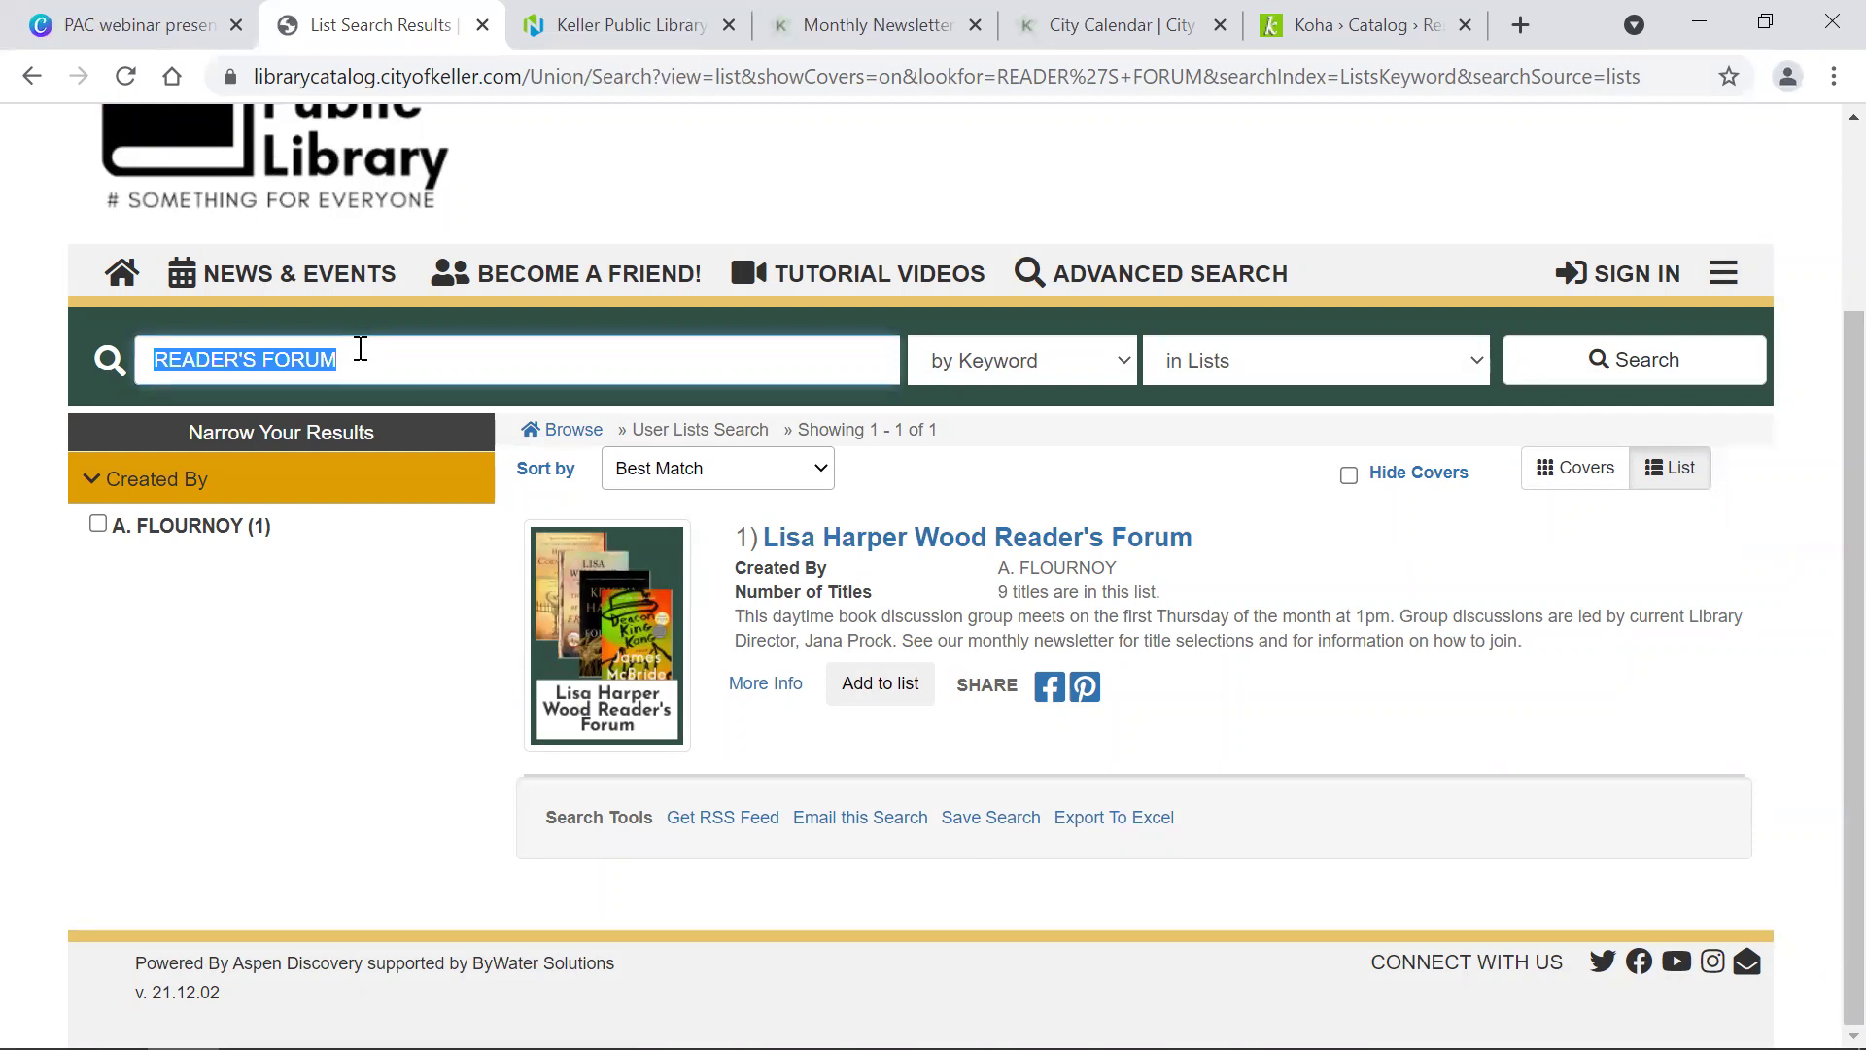
text(BLUE)
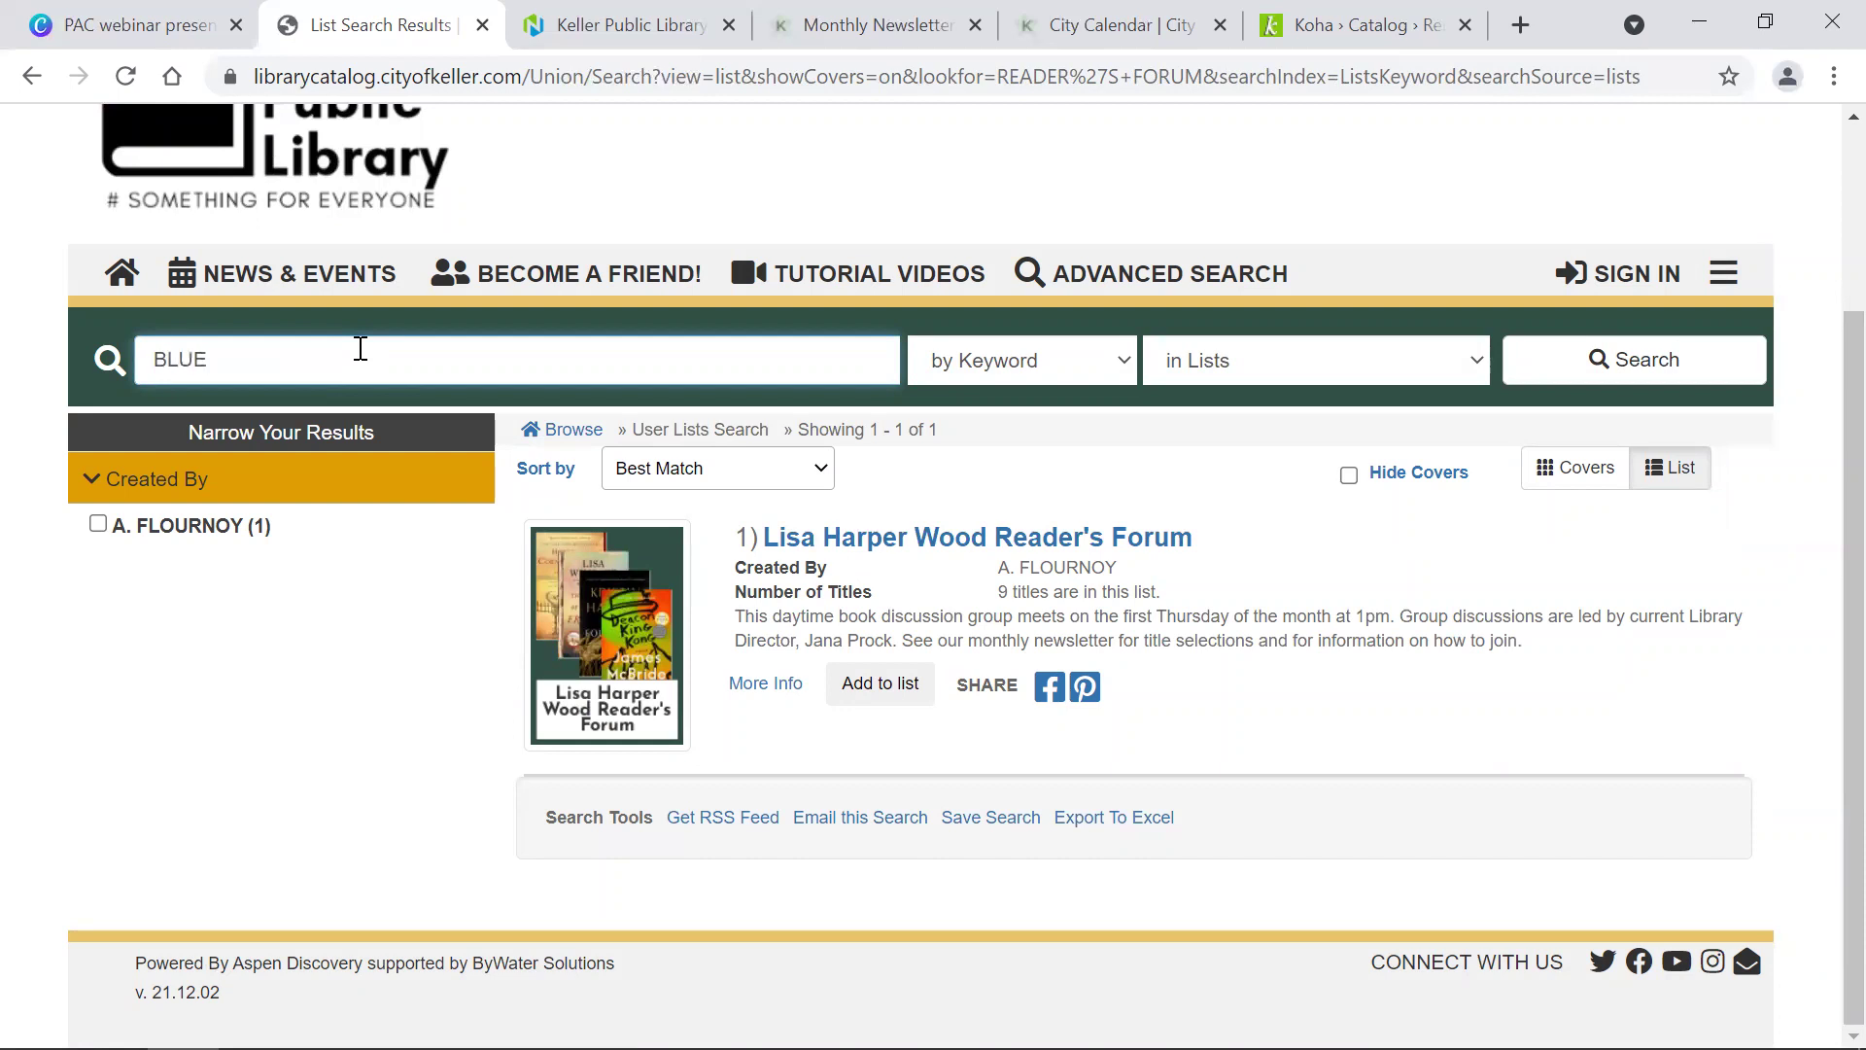
text(BONNET)
key(Return)
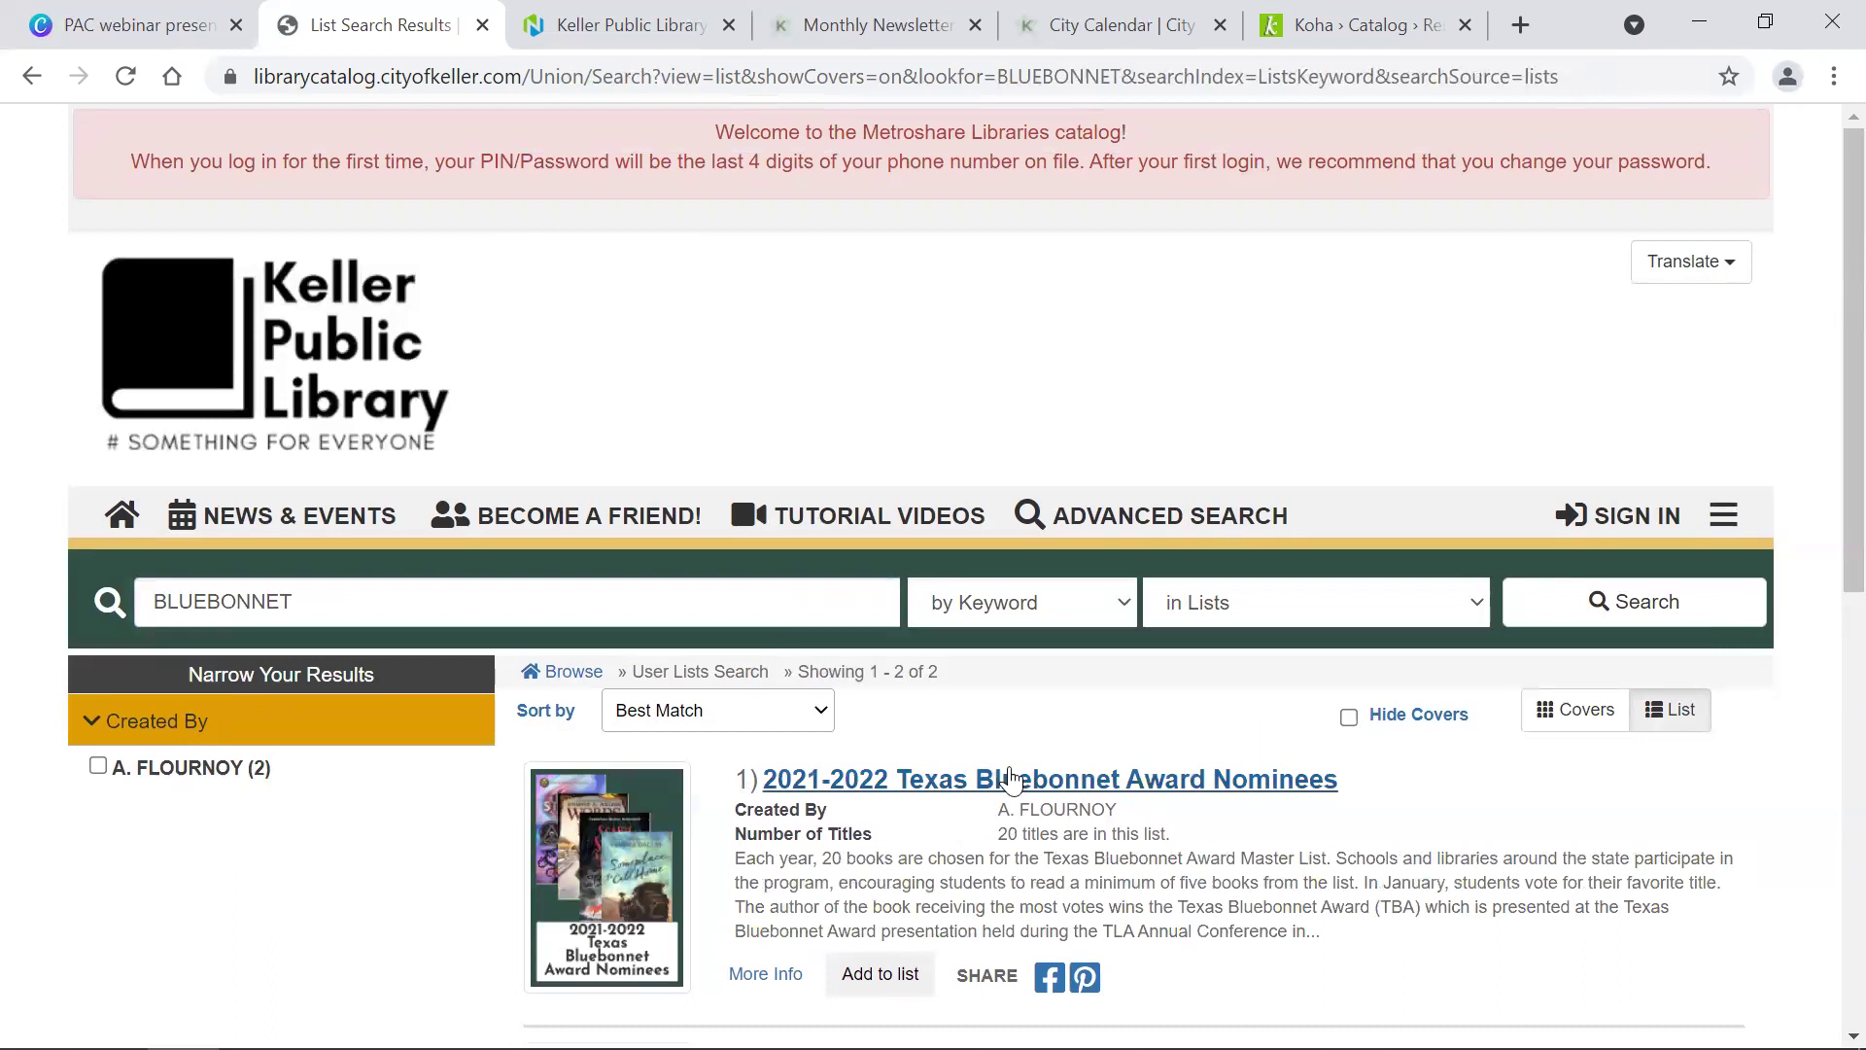
scroll(1011, 777, down, 8)
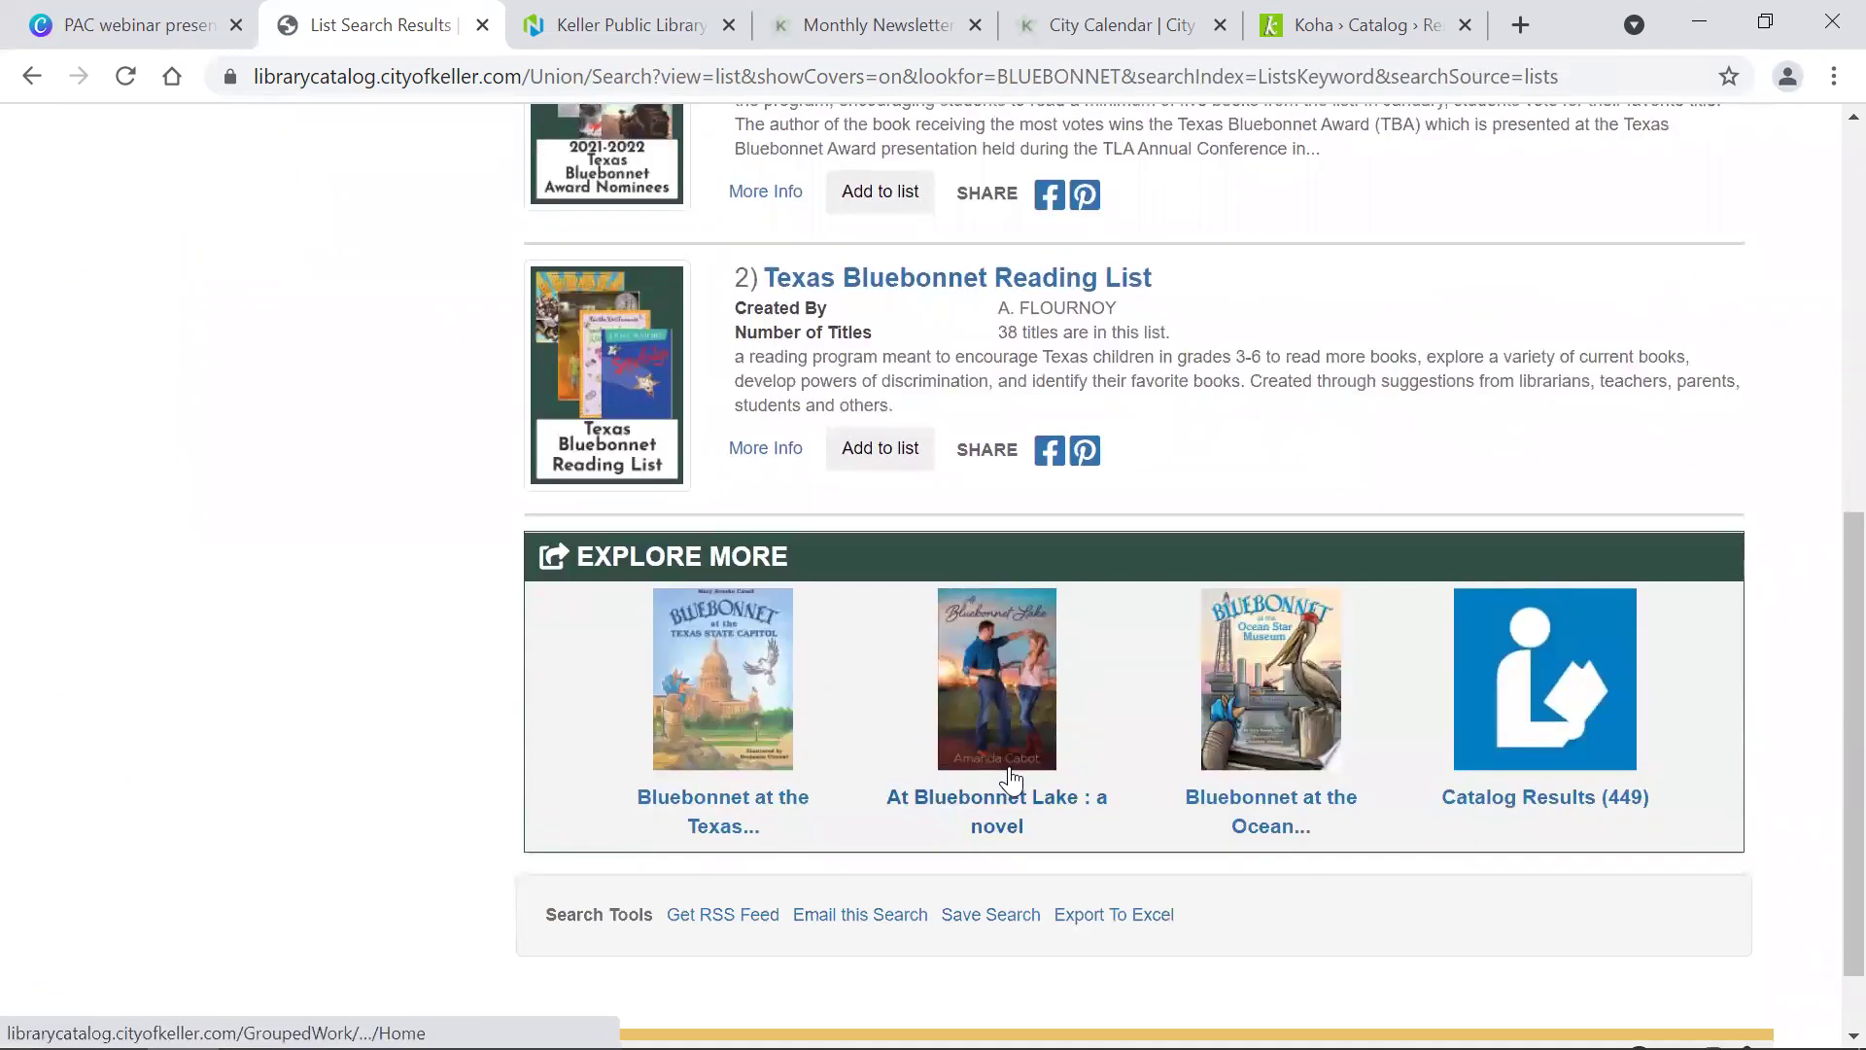
scroll(1011, 777, up, 8)
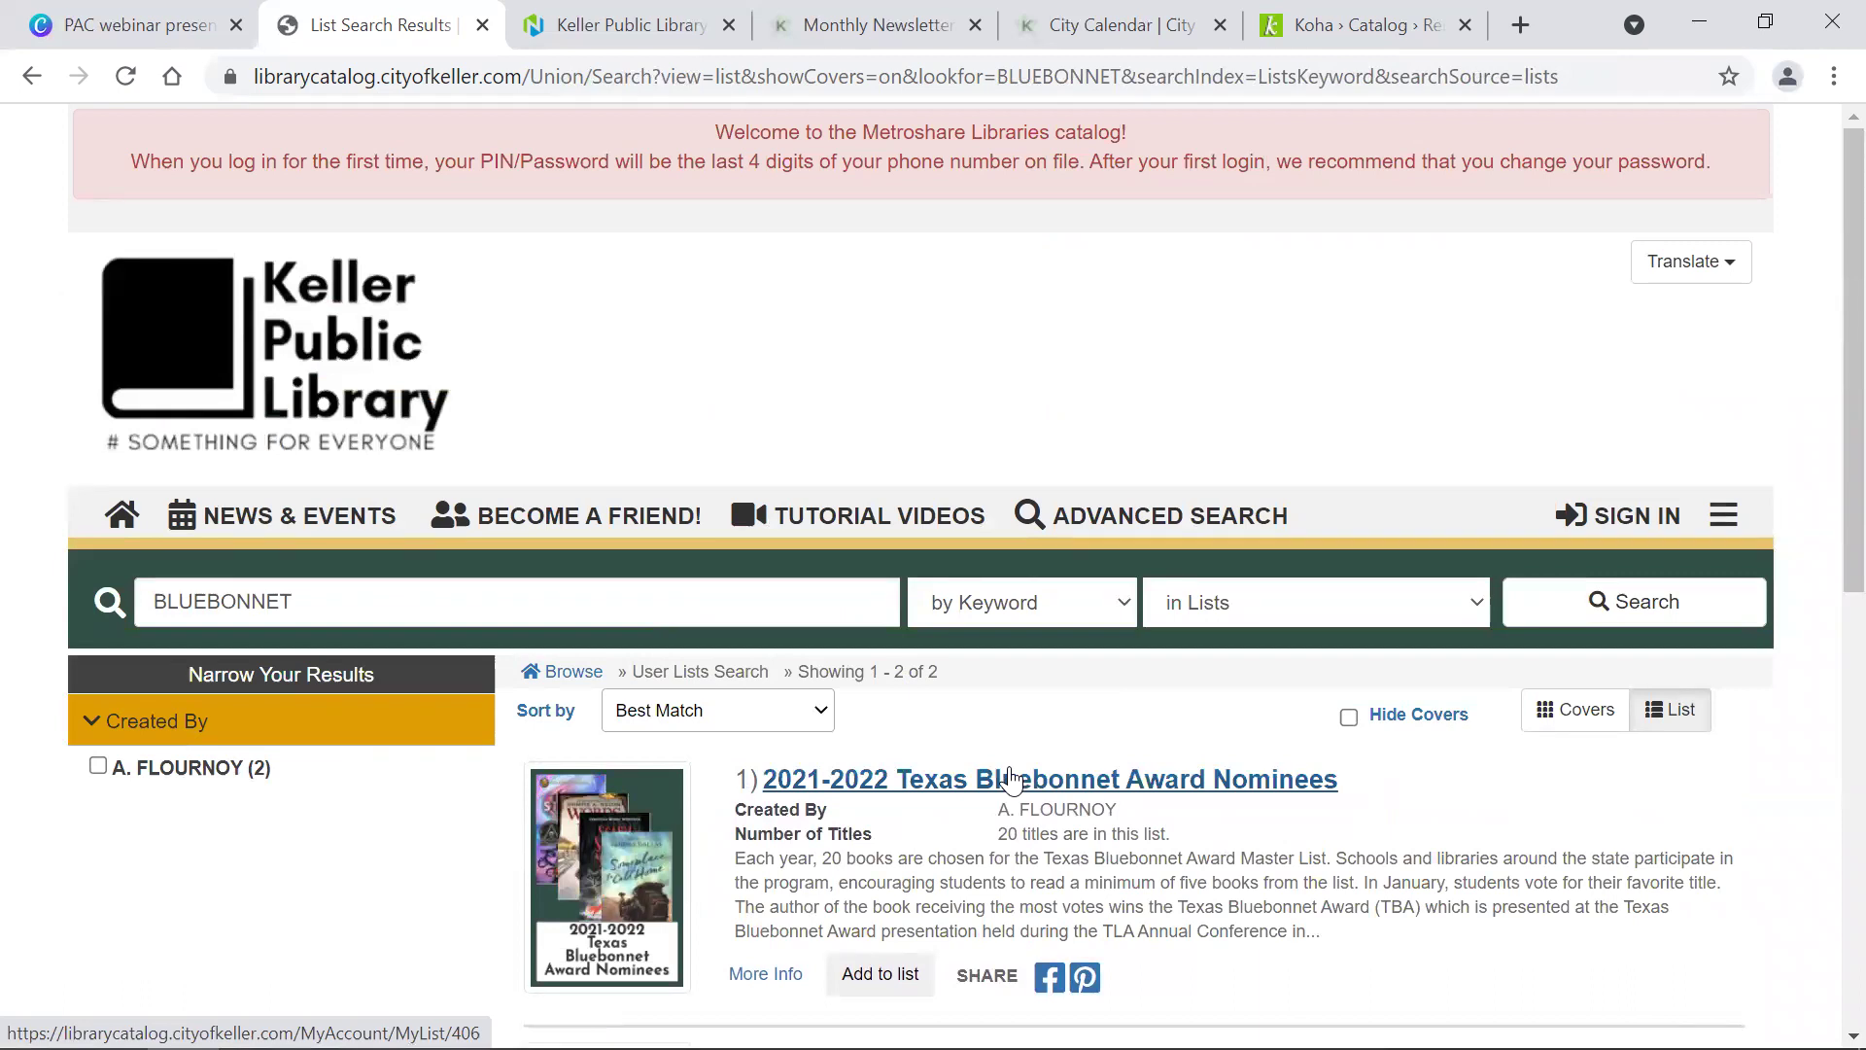
click(1400, 610)
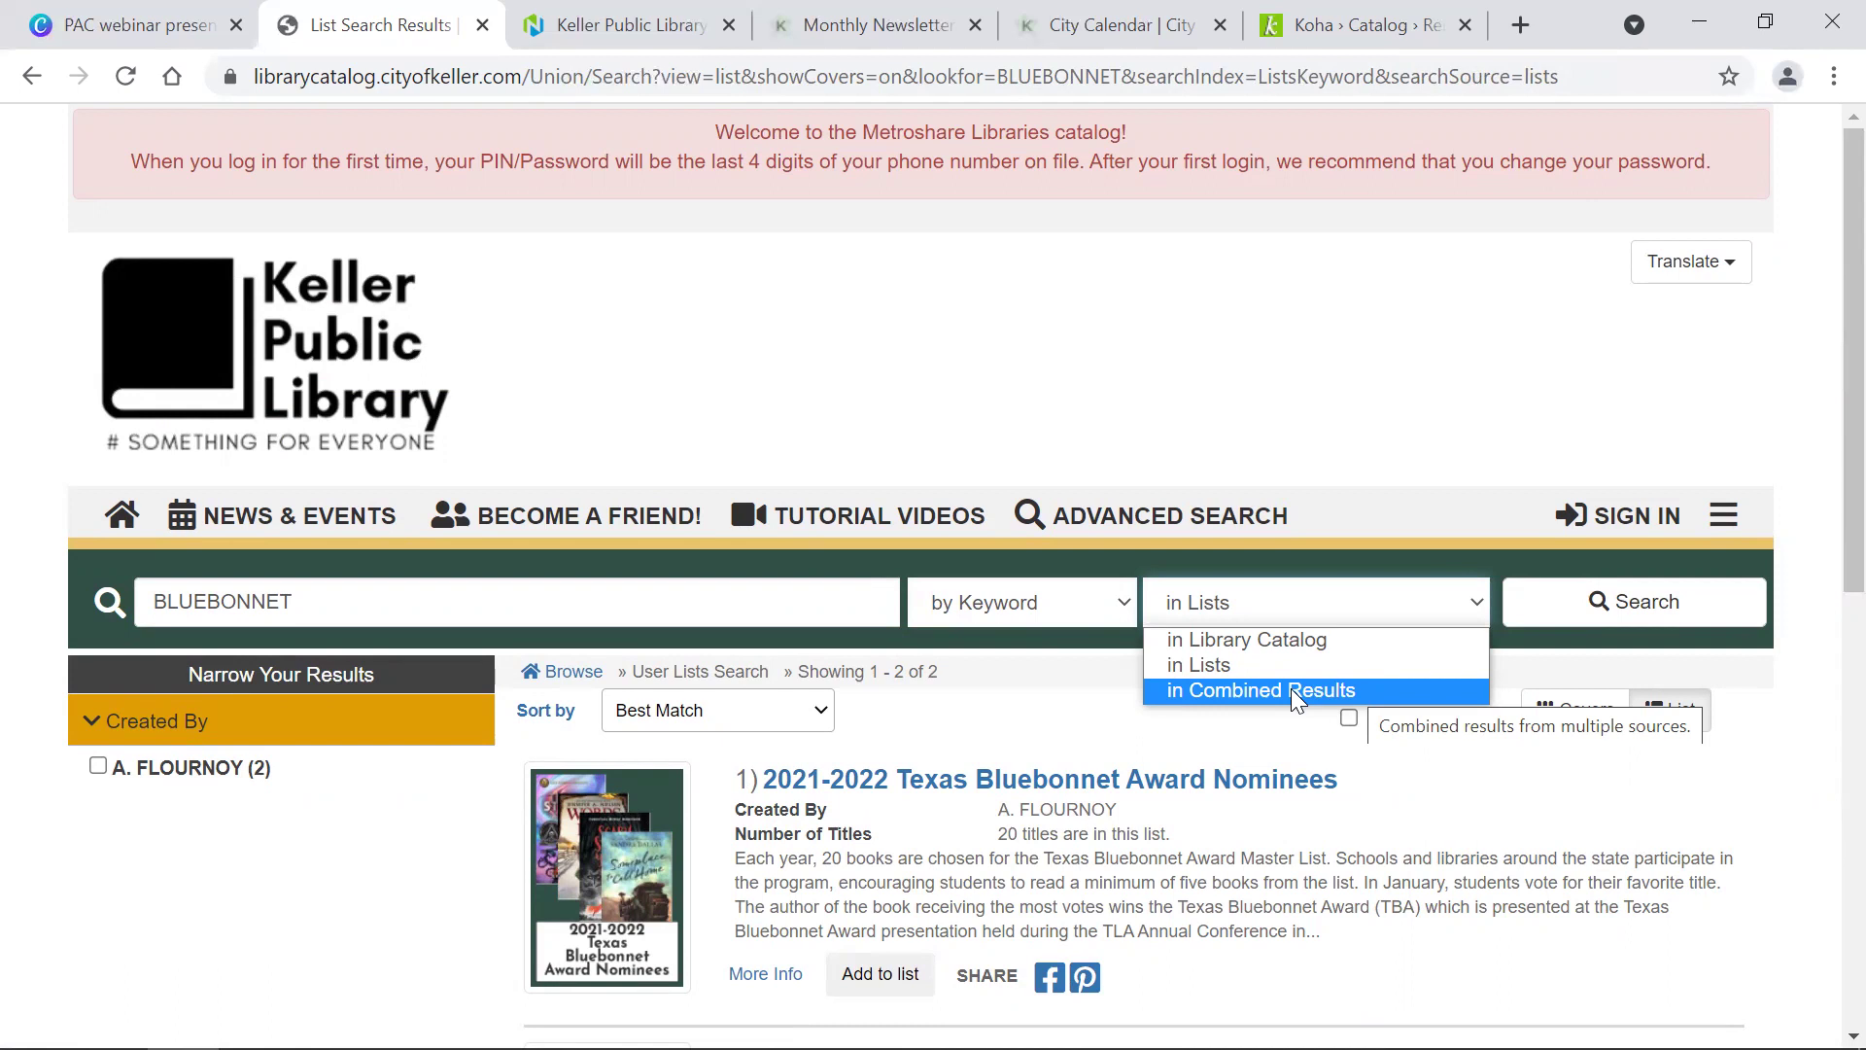
Step: Switch the search type from 'by Keyword' to Advanced Search to get an empty advanced form
double_click(742, 614)
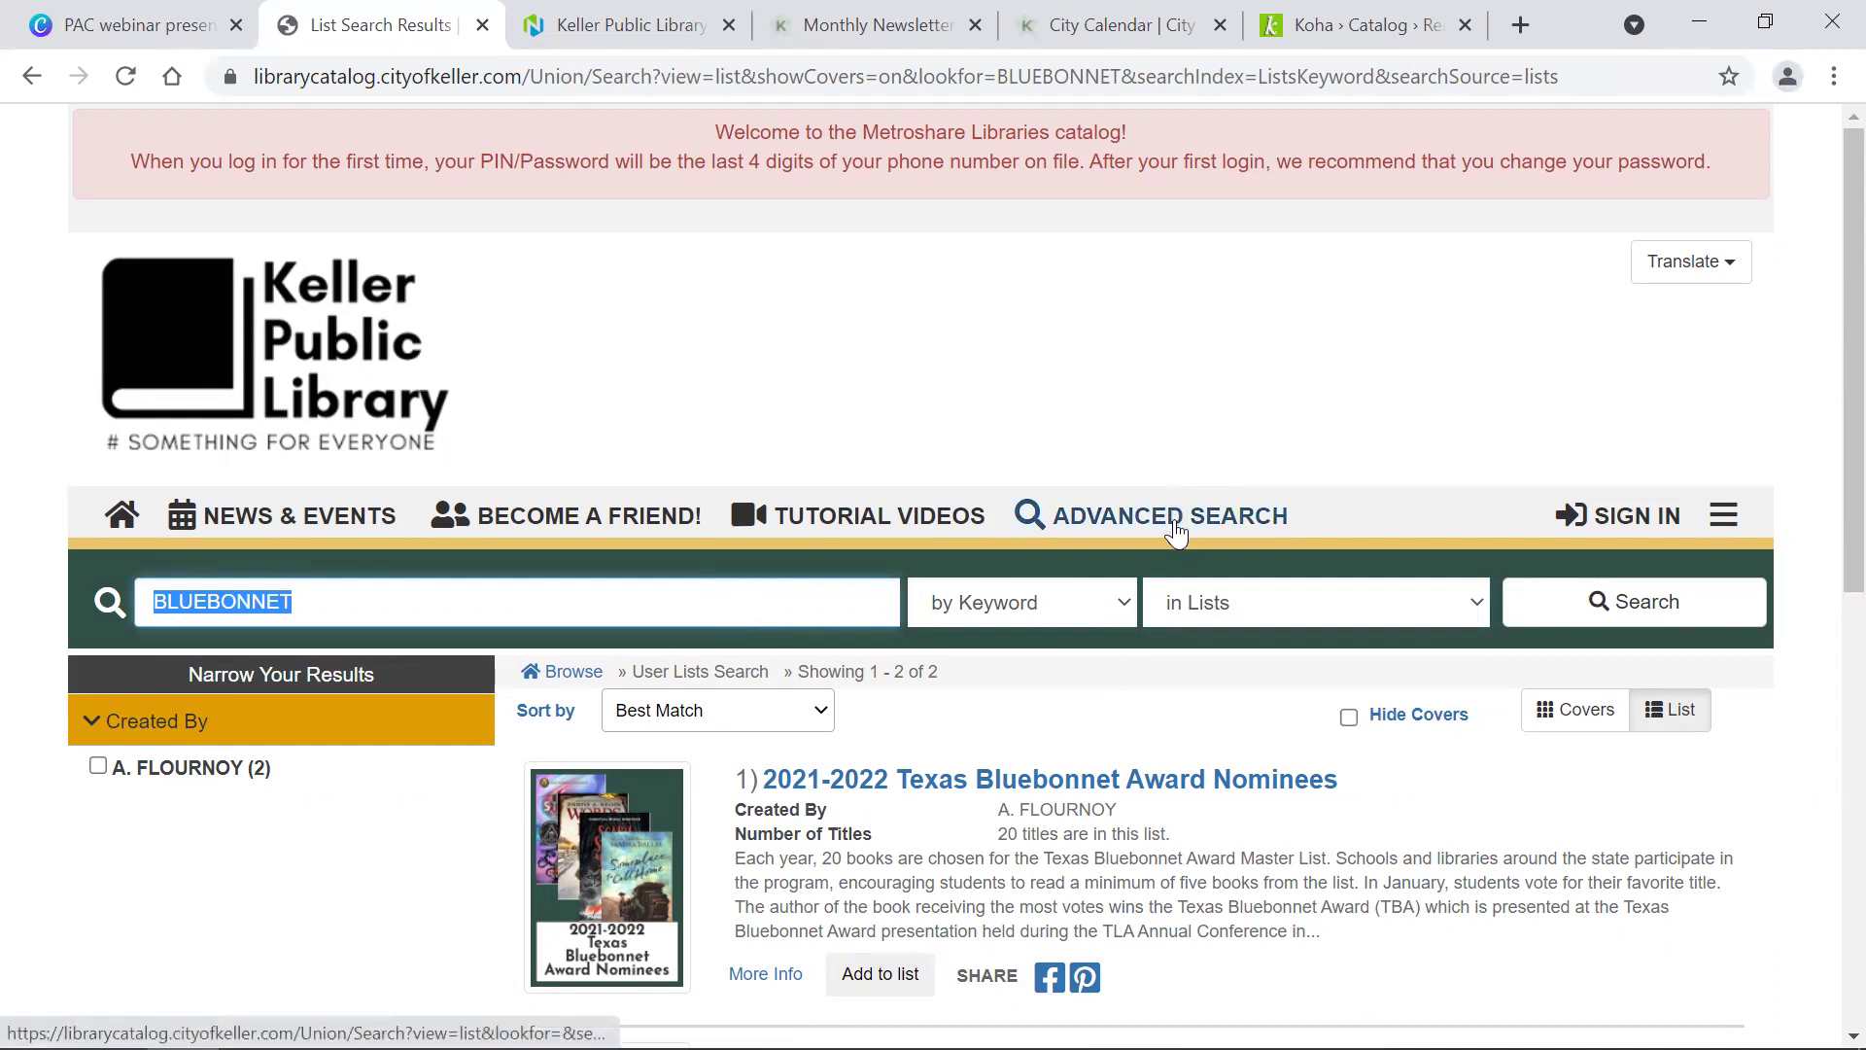
click(1012, 611)
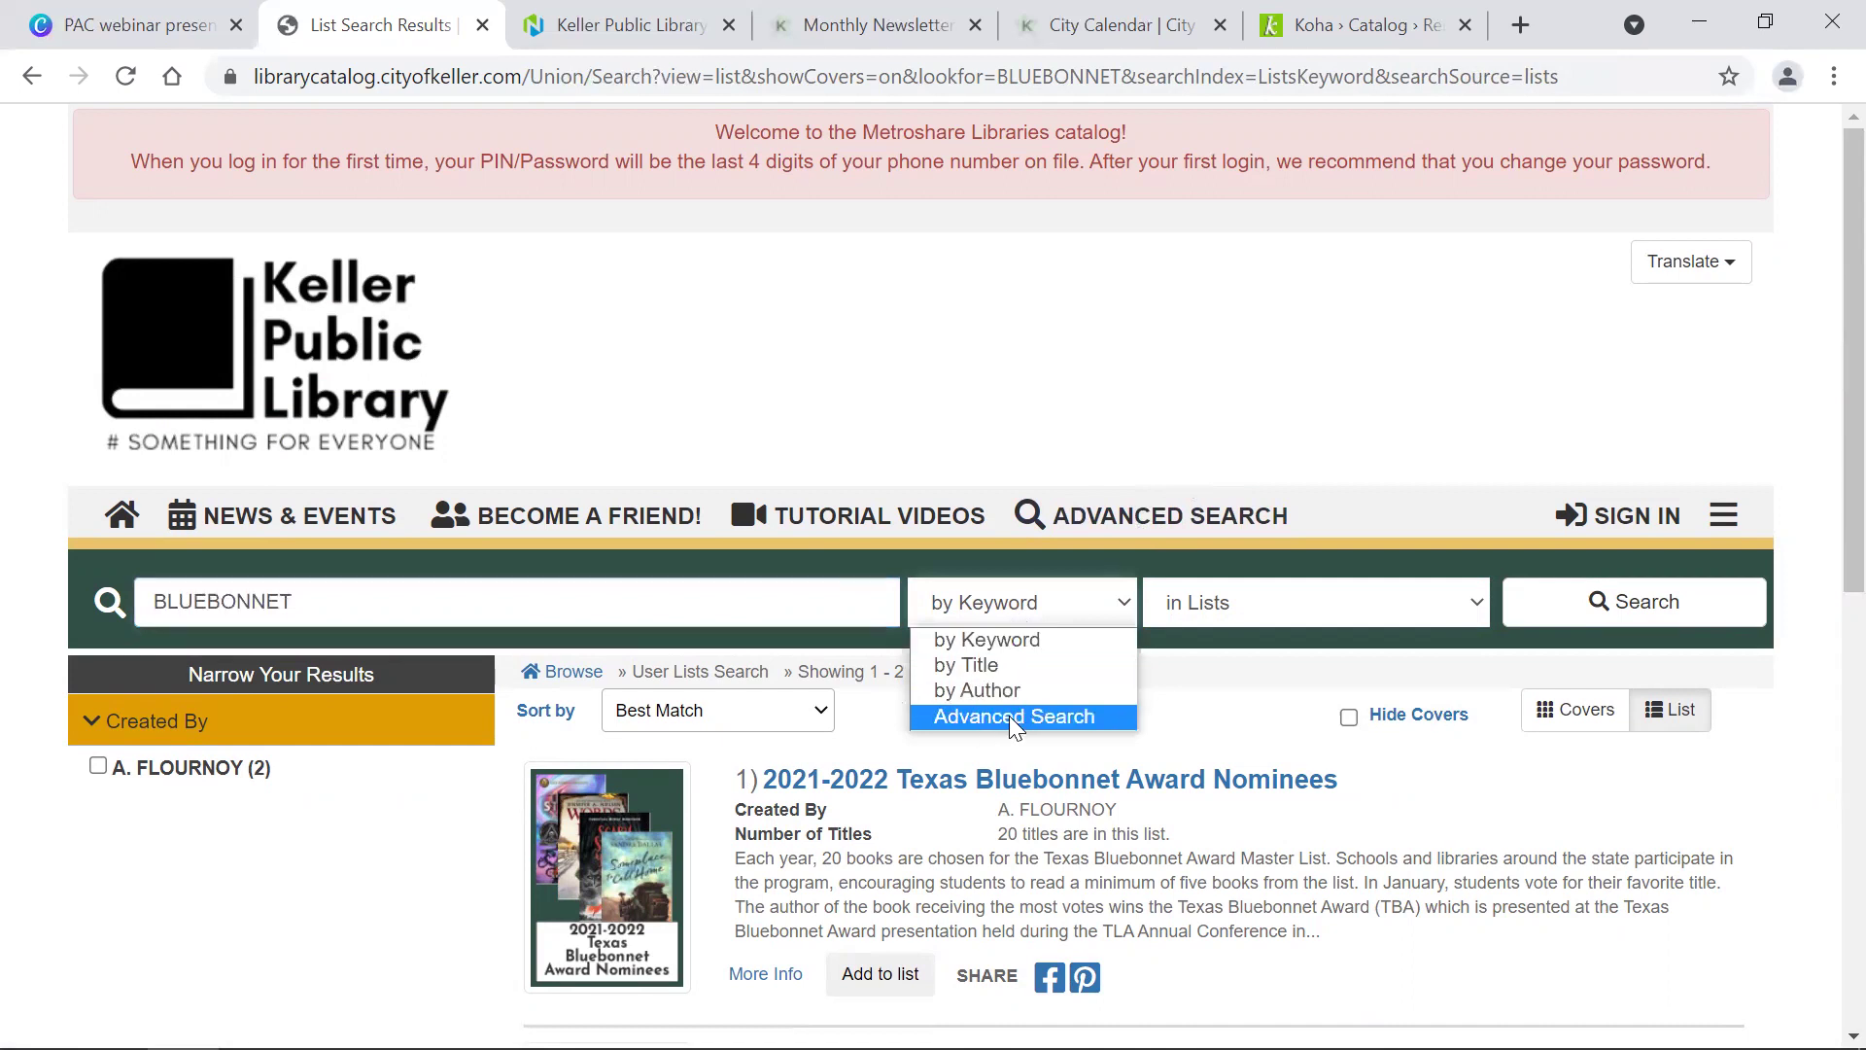
click(1160, 518)
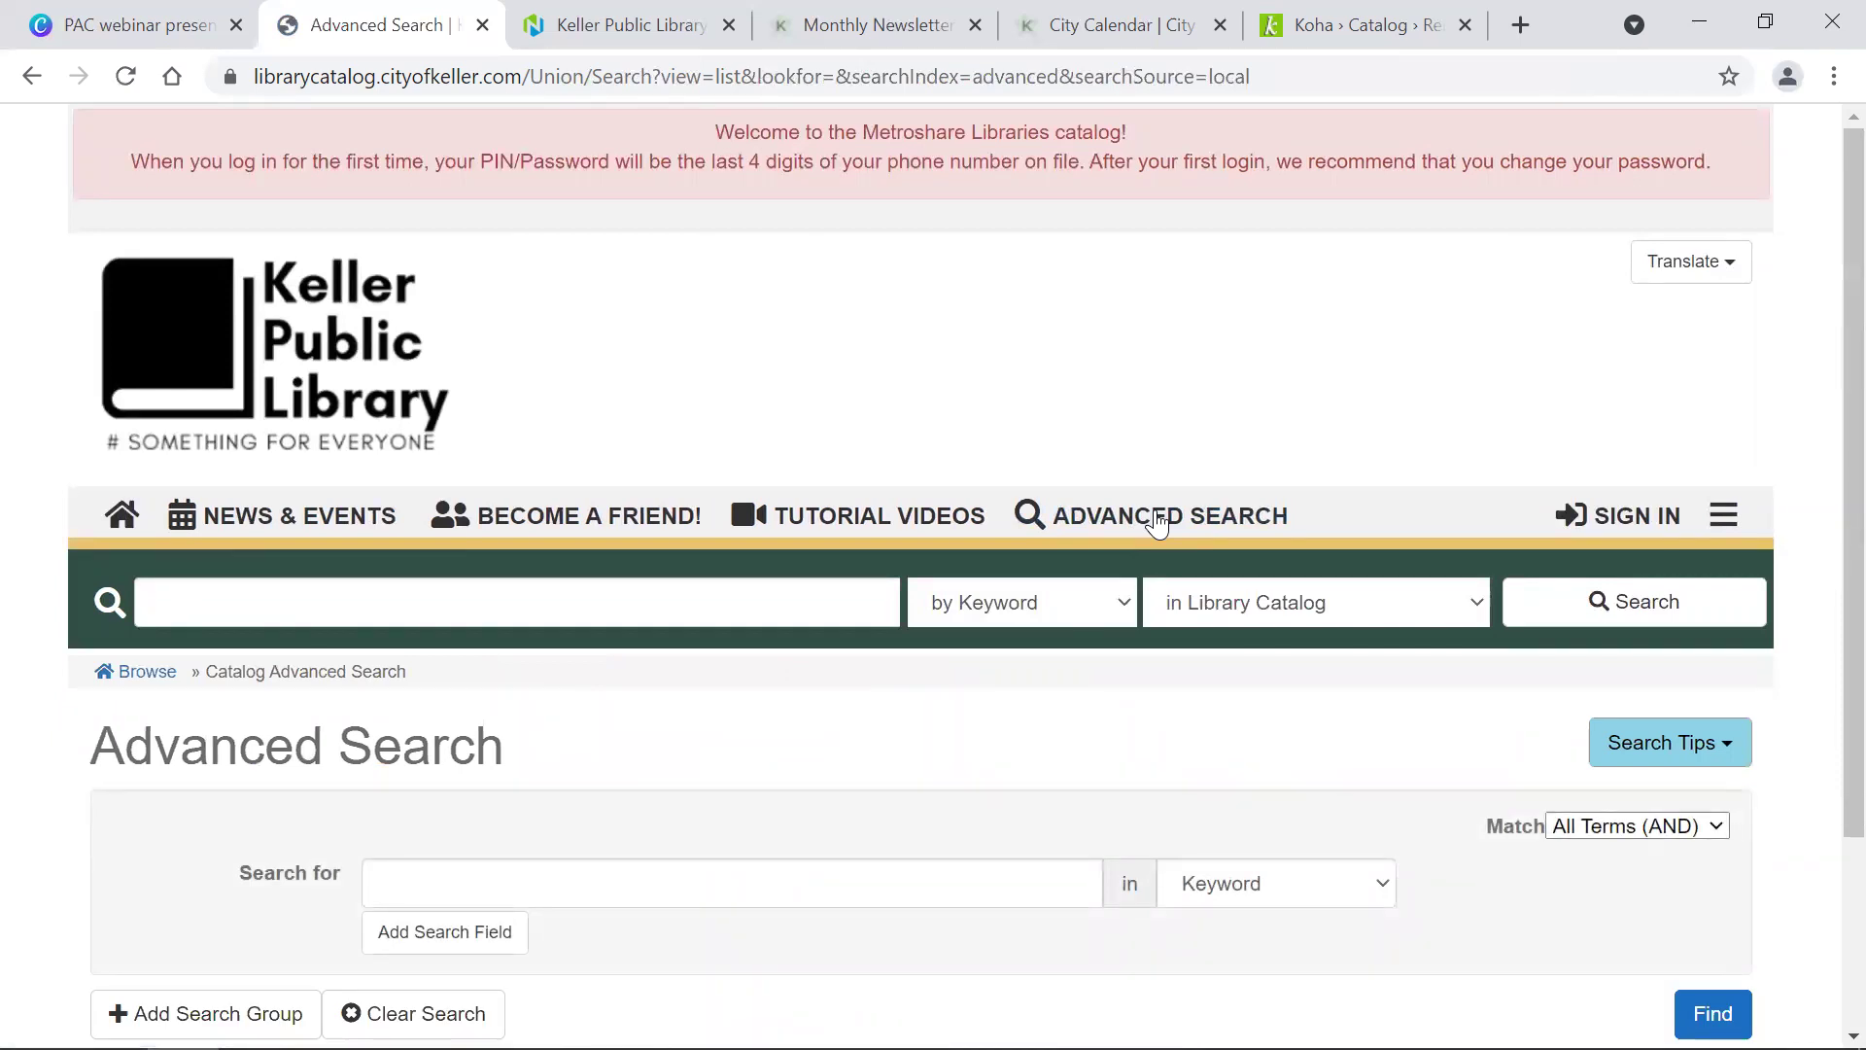
scroll(1157, 523, down, 3)
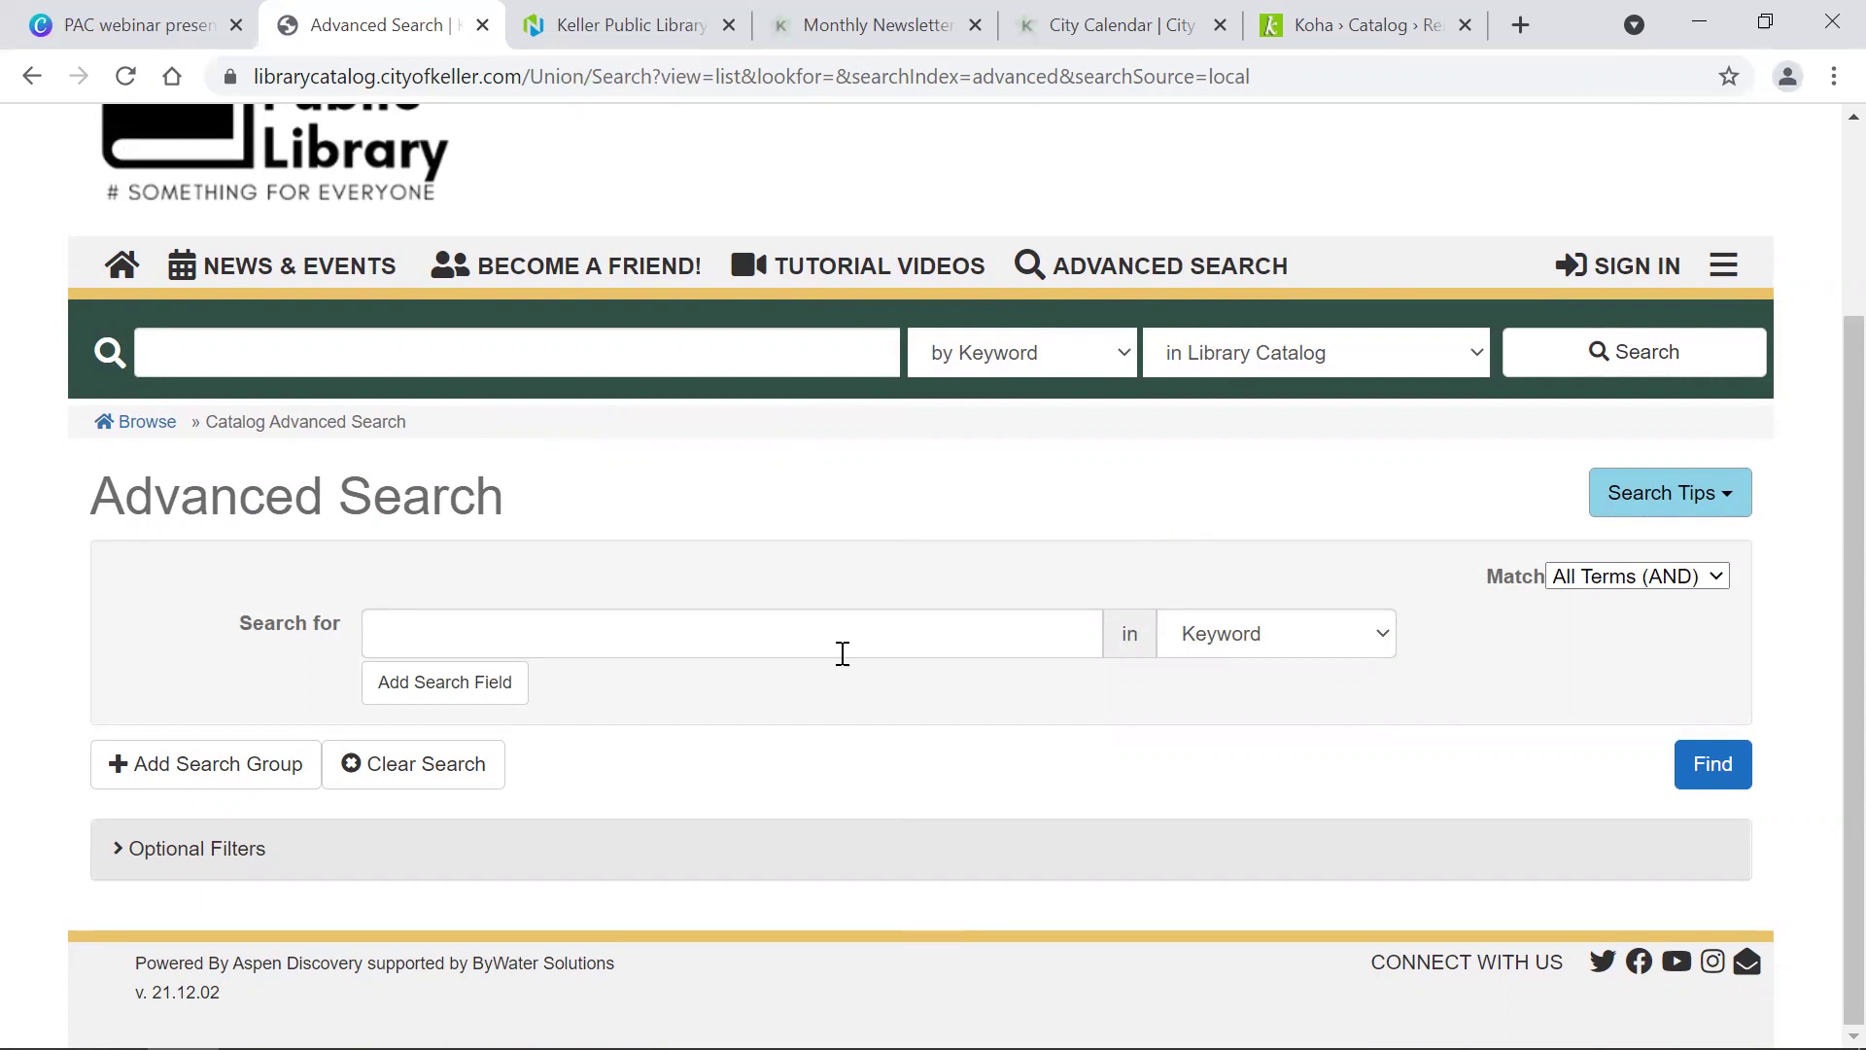
Step: Enter Hallmark as the first search term, searched by Publisher
click(616, 638)
text(hALL)
key(BackSpace)
key(BackSpace)
key(BackSpace)
key(BackSpace)
text(H)
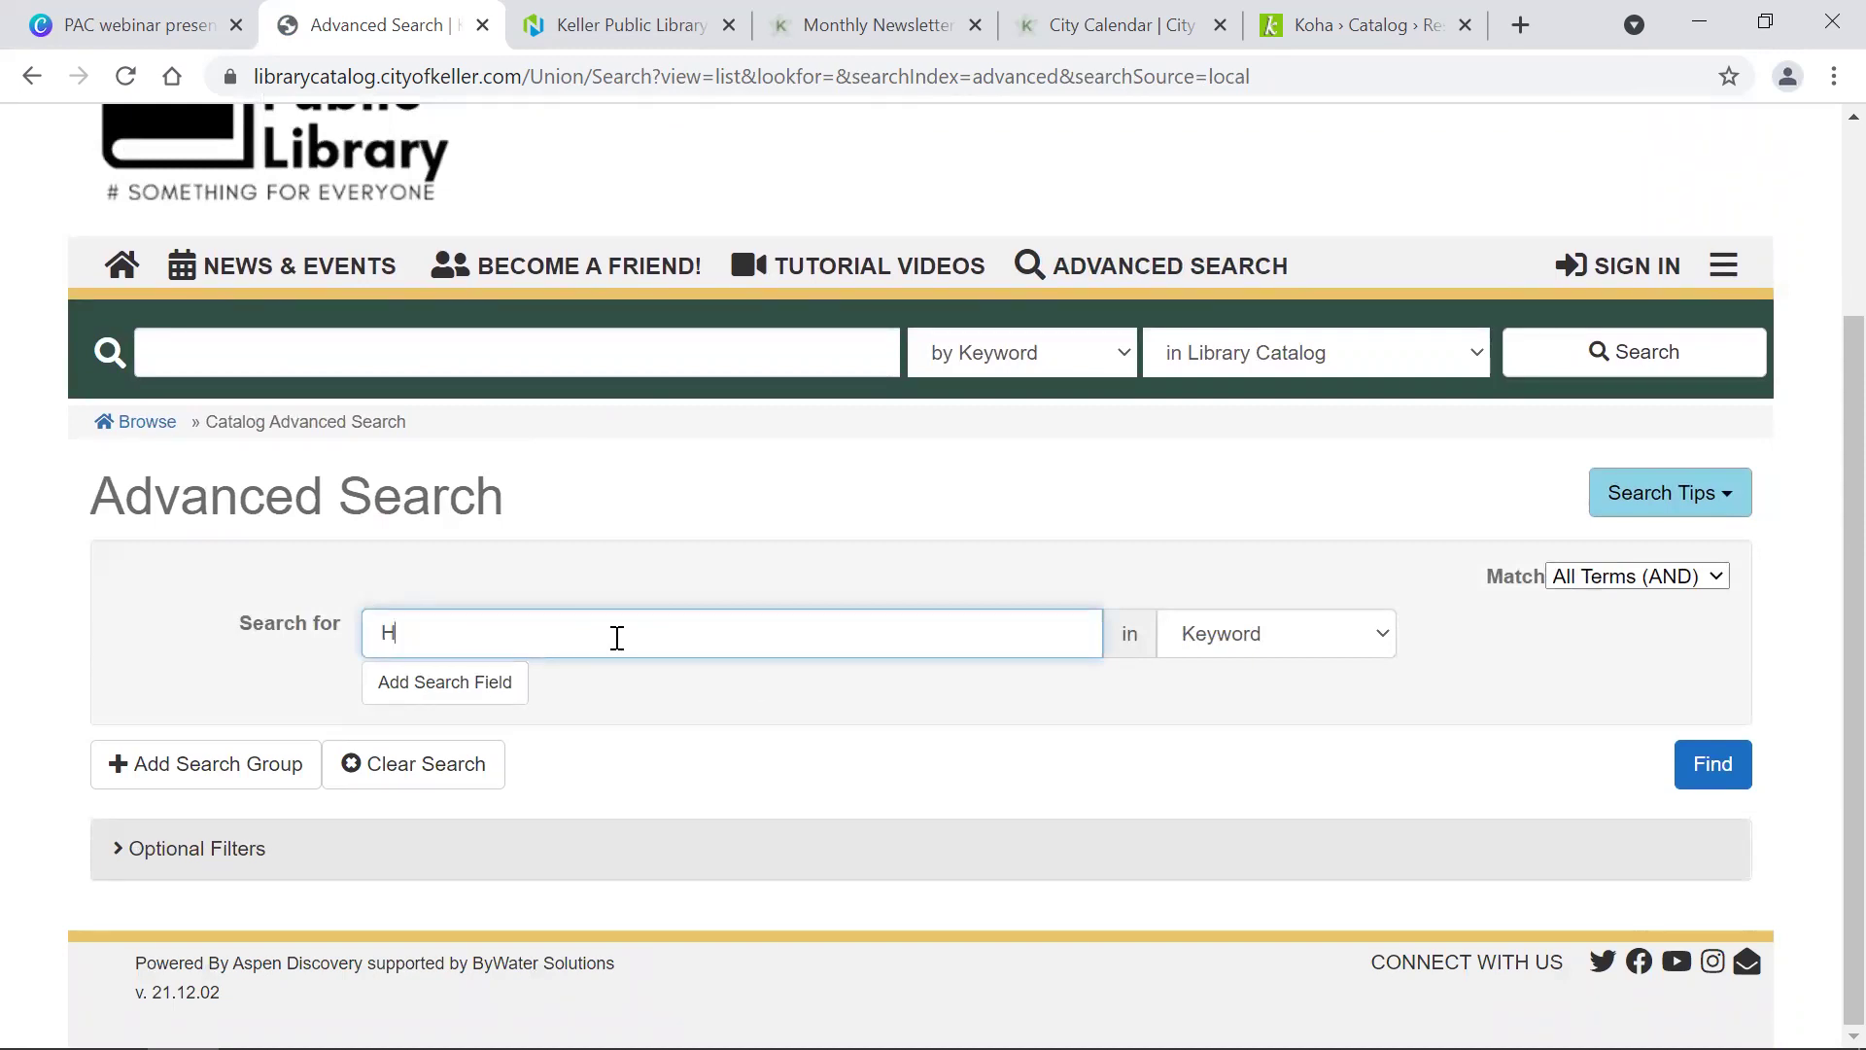
text(allmark)
click(1297, 636)
click(1235, 824)
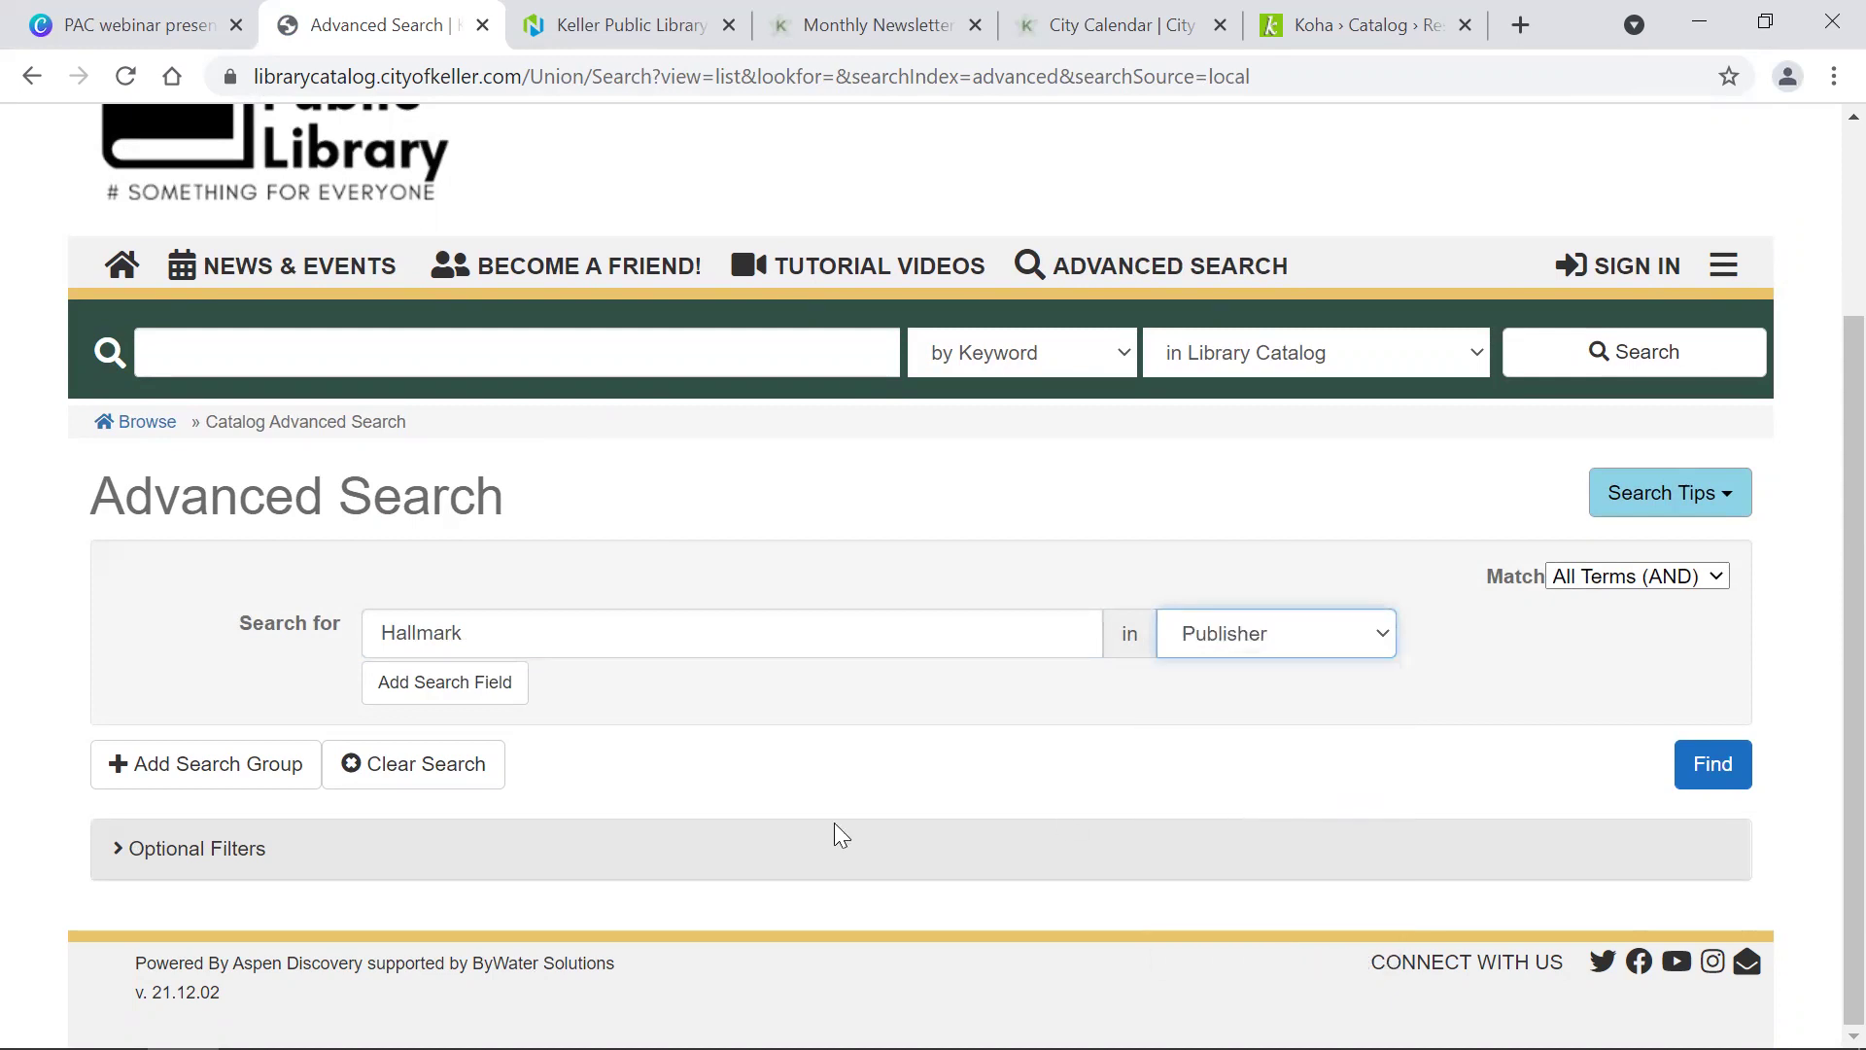
Step: Add a second search row for Christmas, searched by Subject
click(170, 852)
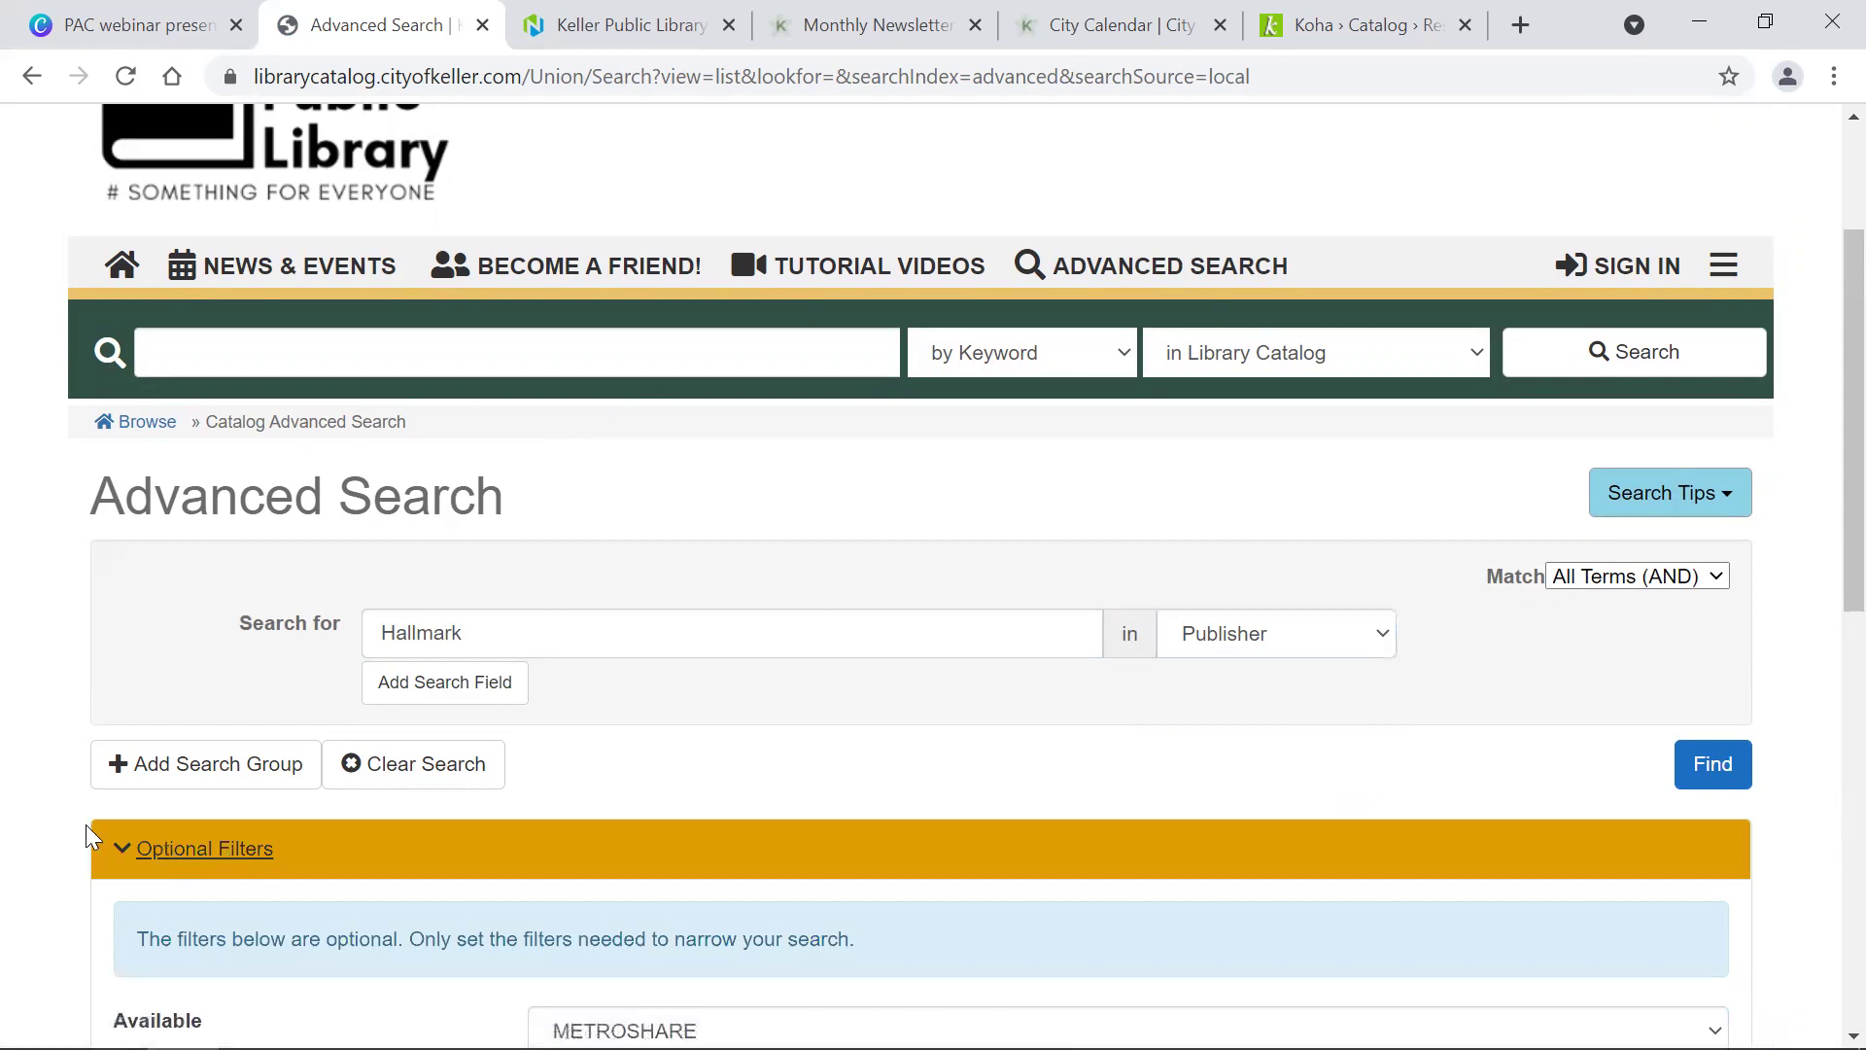
scroll(86, 834, down, 5)
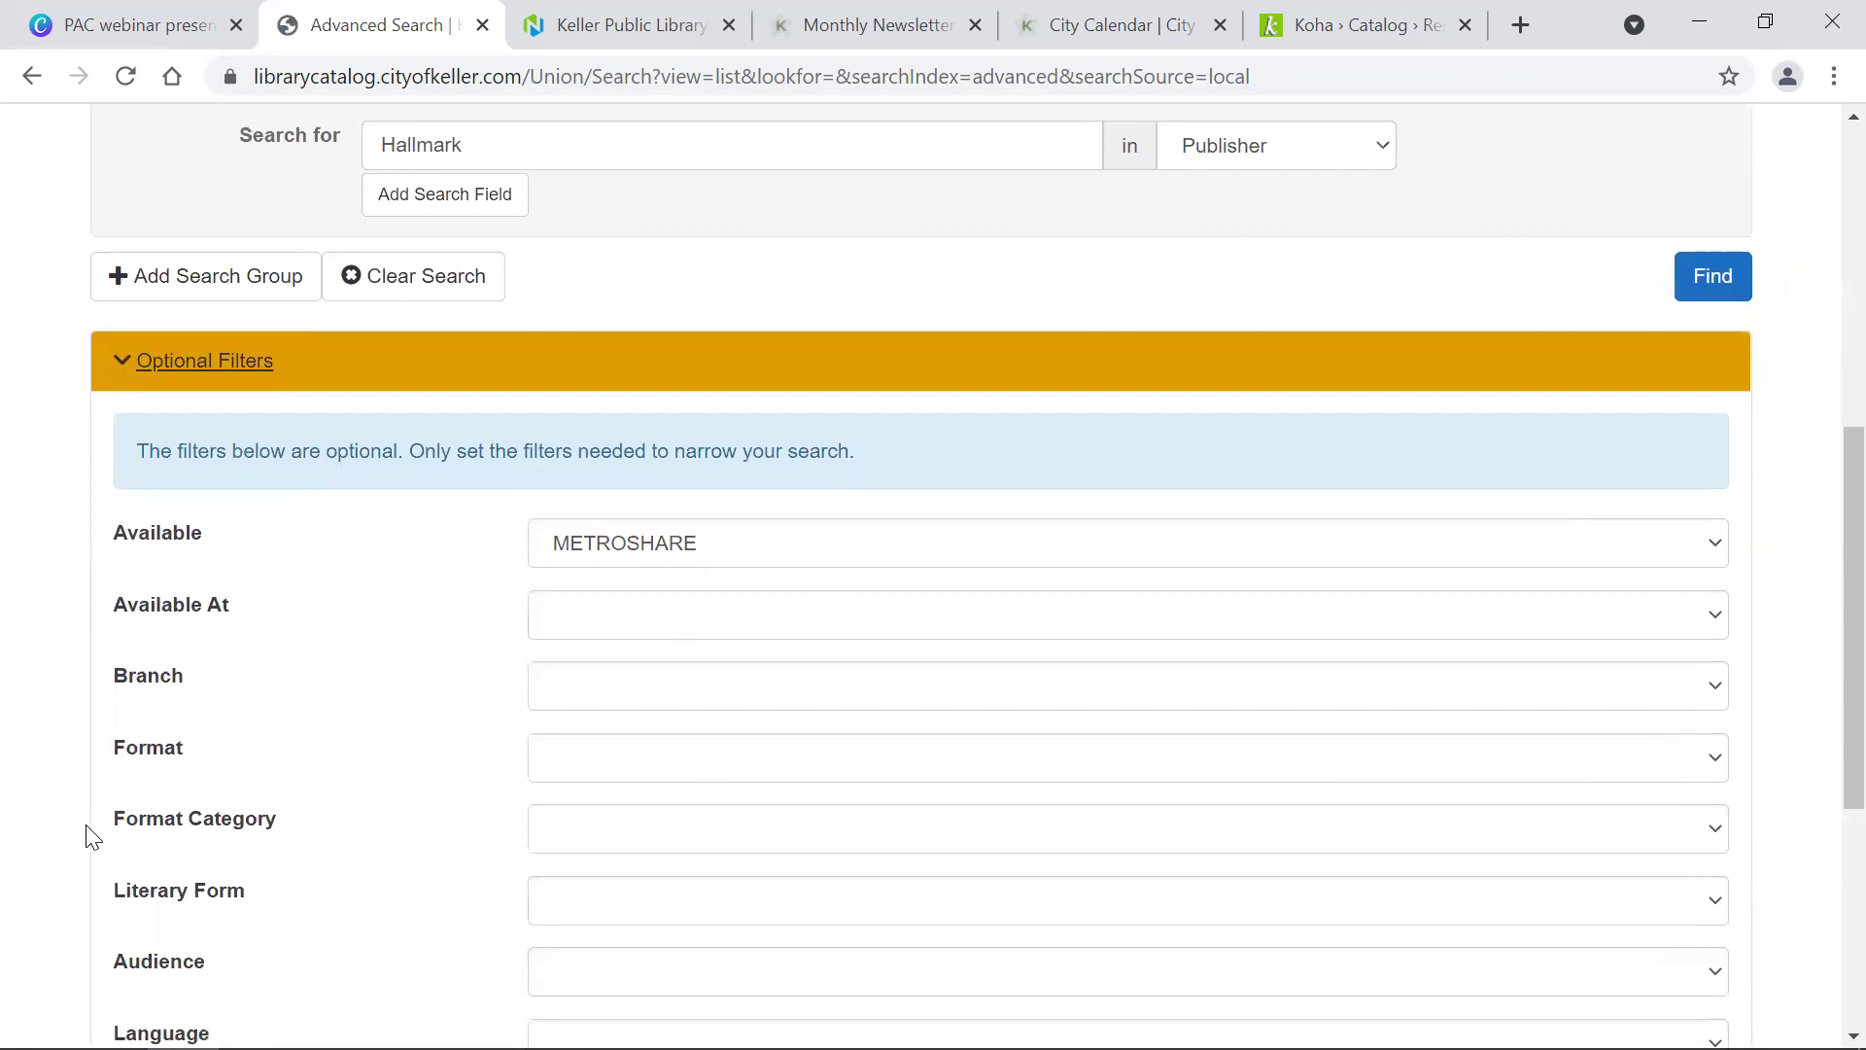
scroll(86, 834, up, 3)
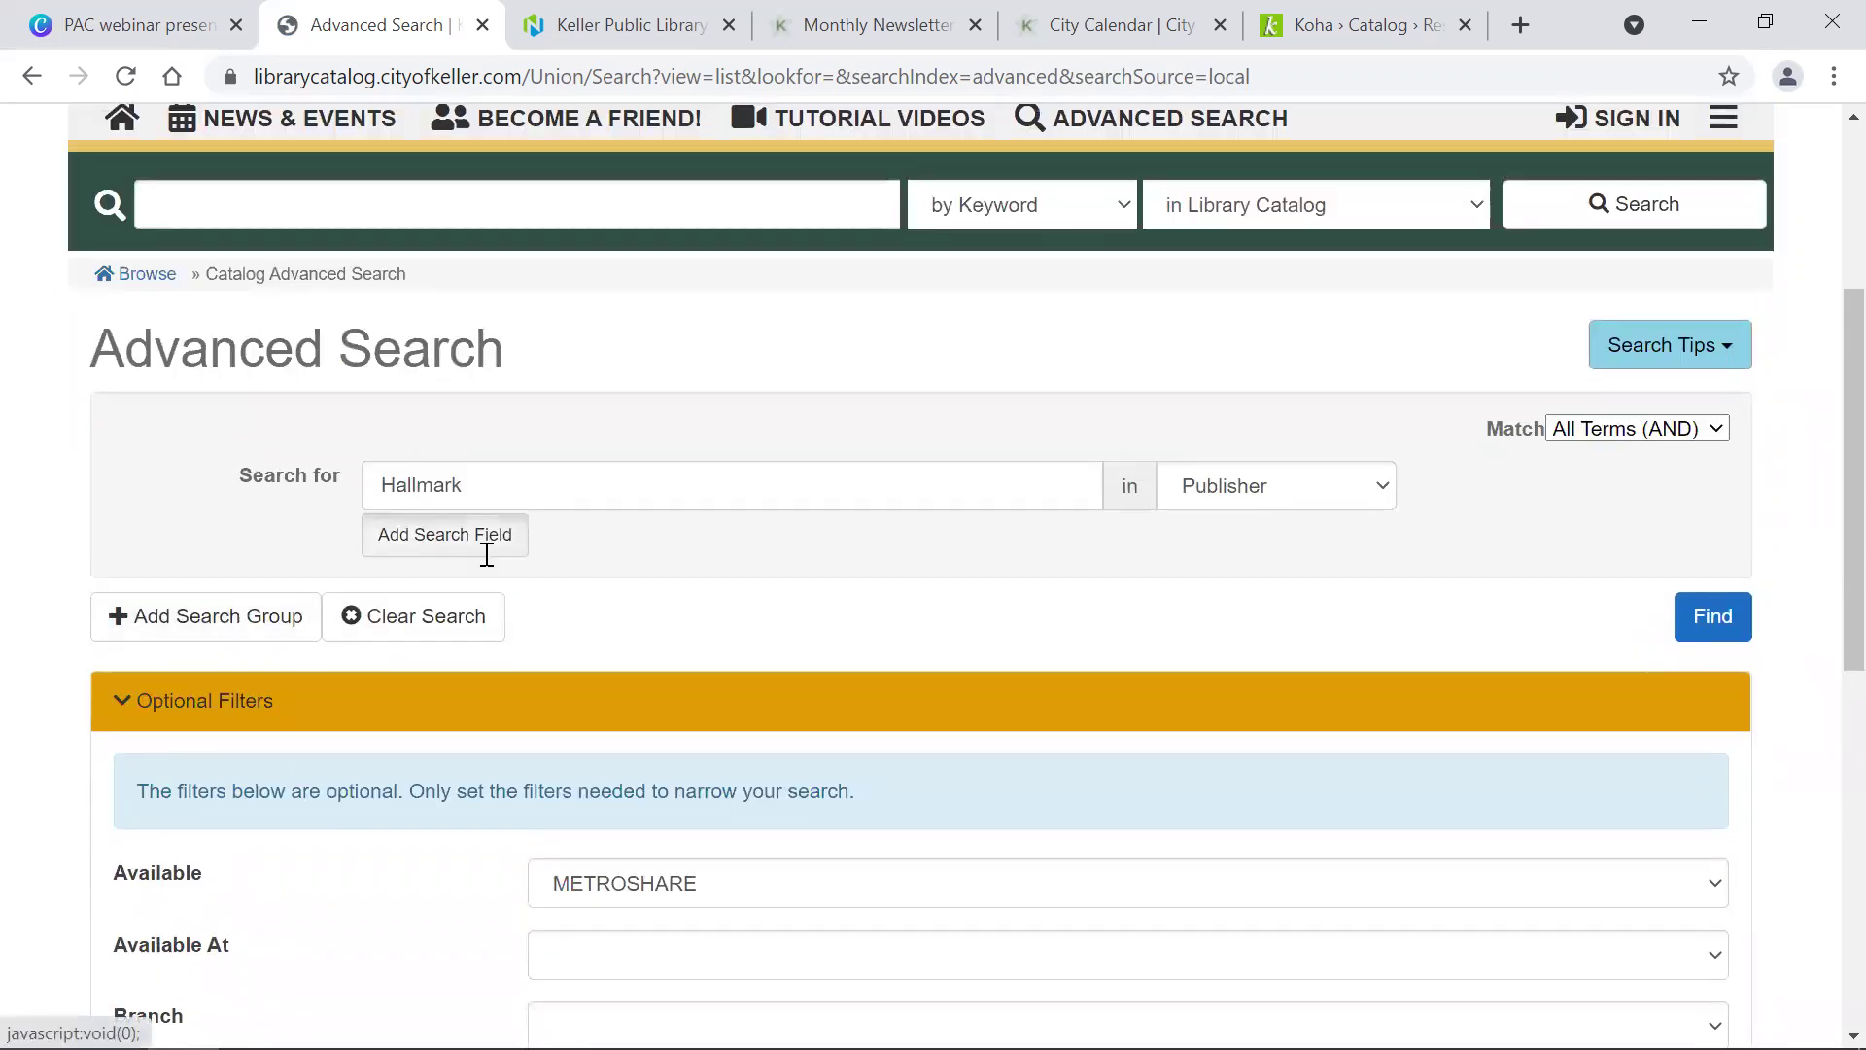
click(486, 552)
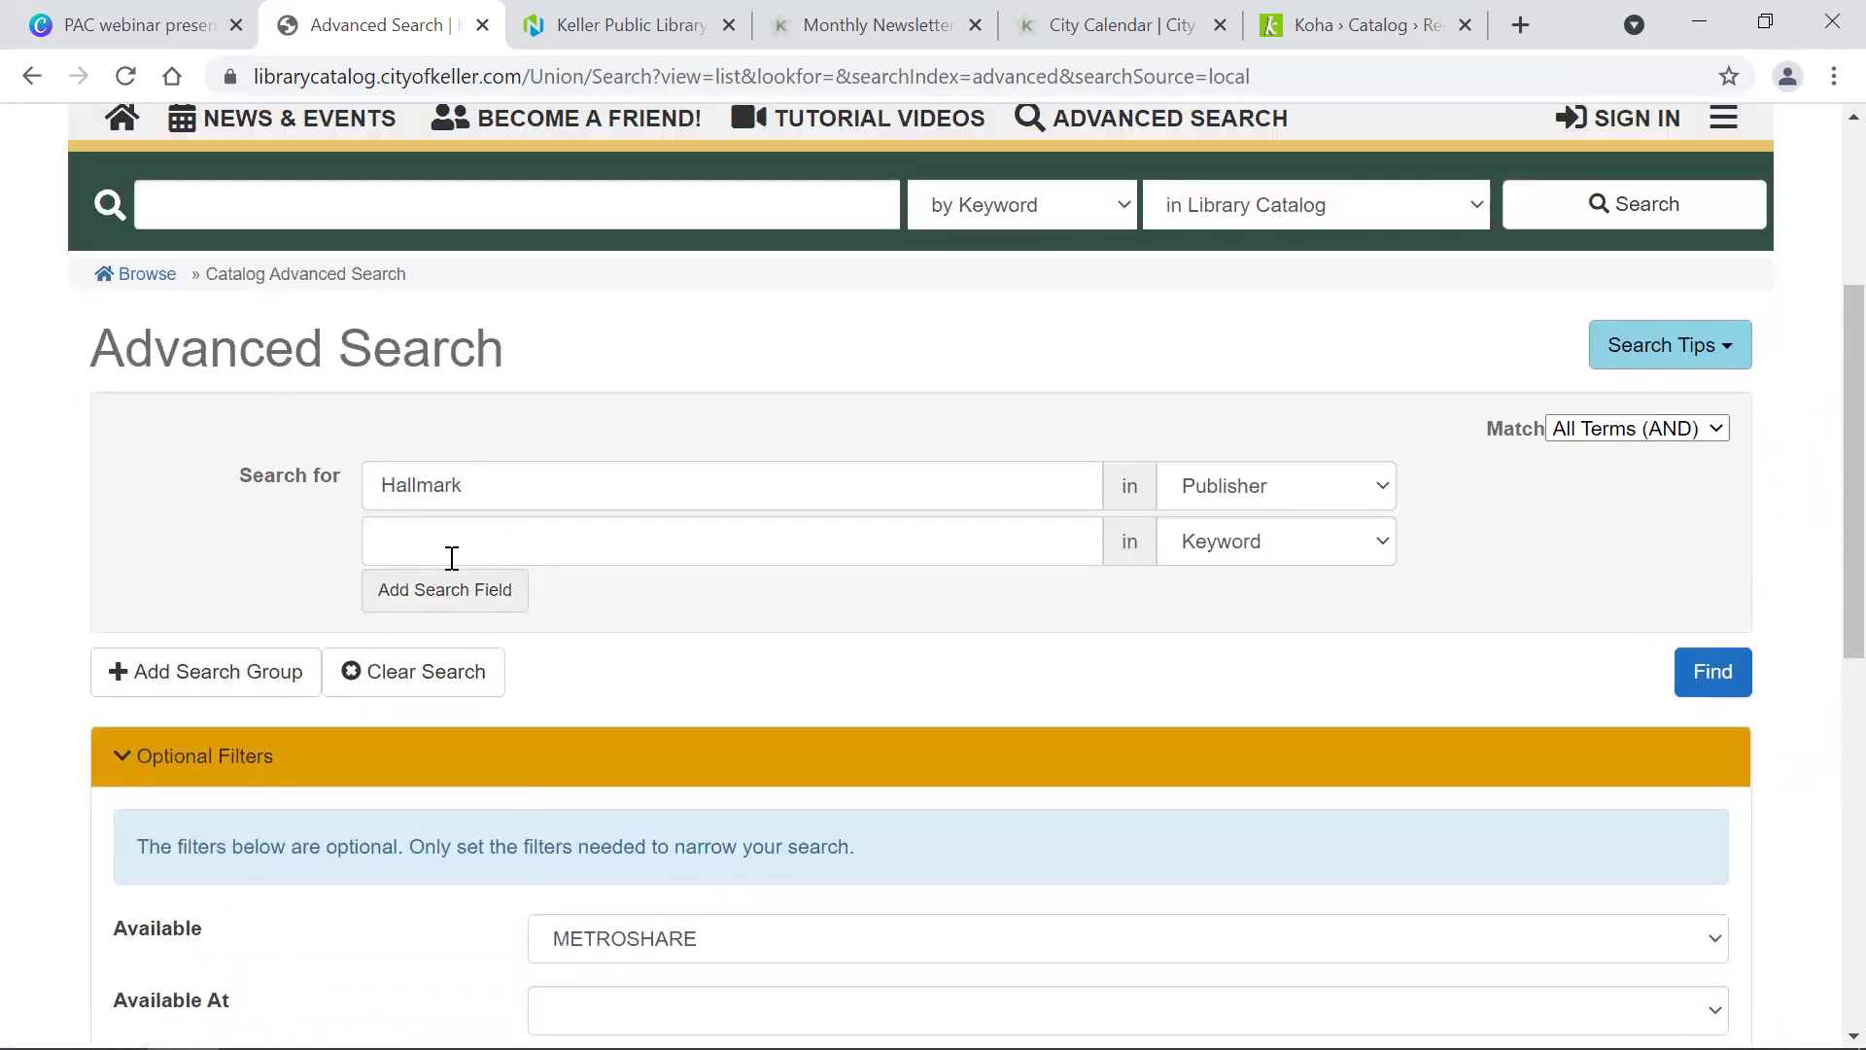
click(496, 550)
text(Christams)
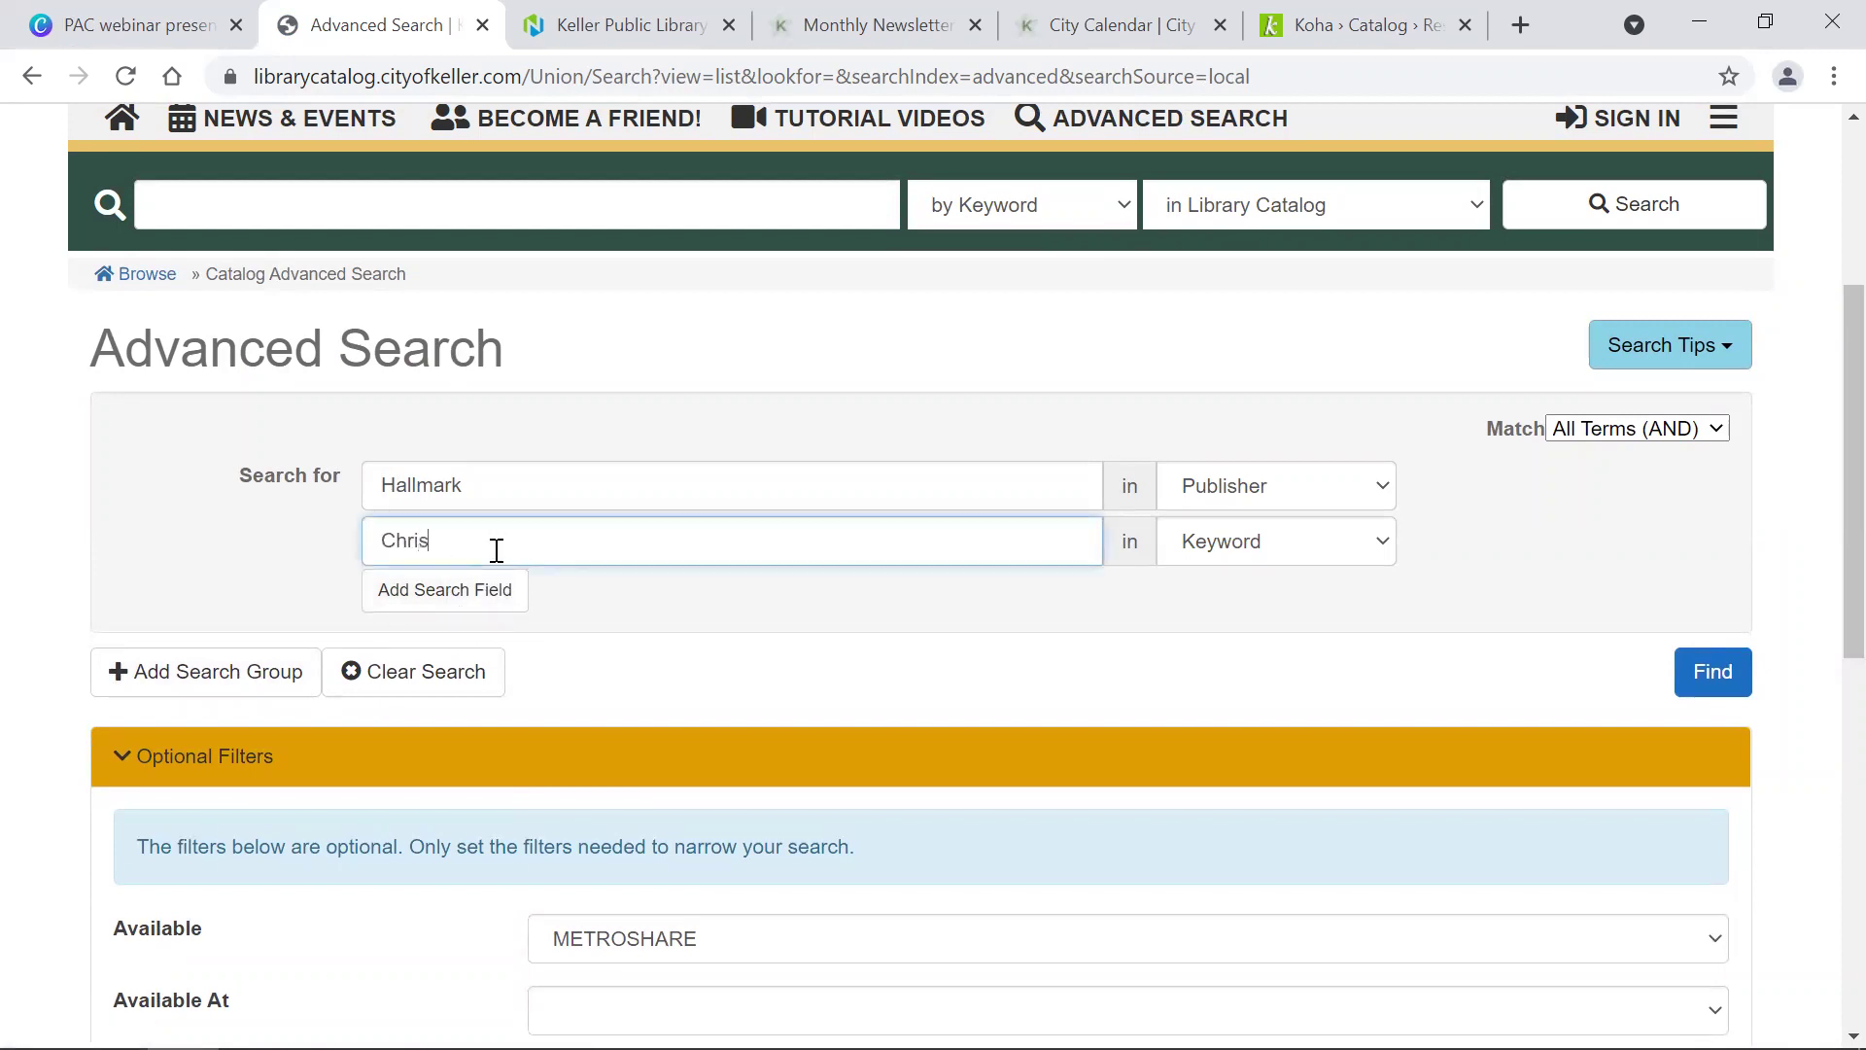
key(BackSpace)
key(BackSpace)
key(BackSpace)
text(mas)
click(1212, 556)
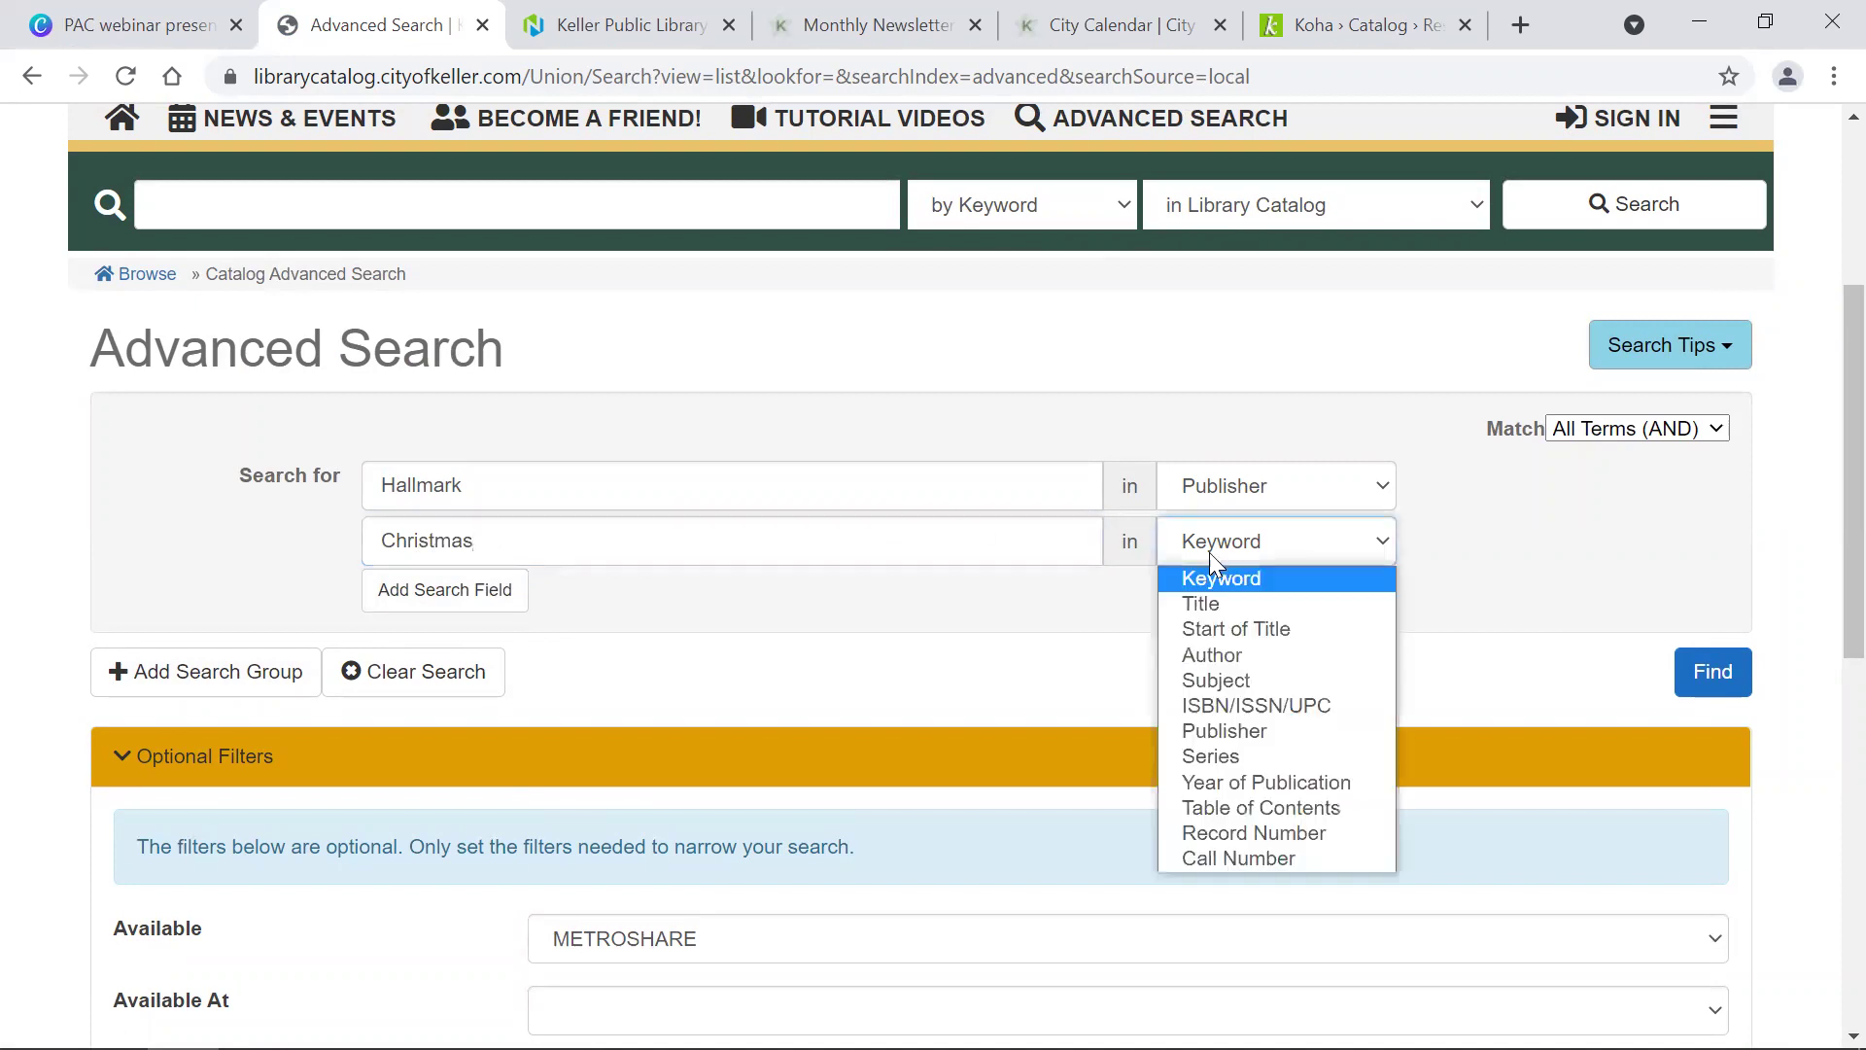
click(1227, 678)
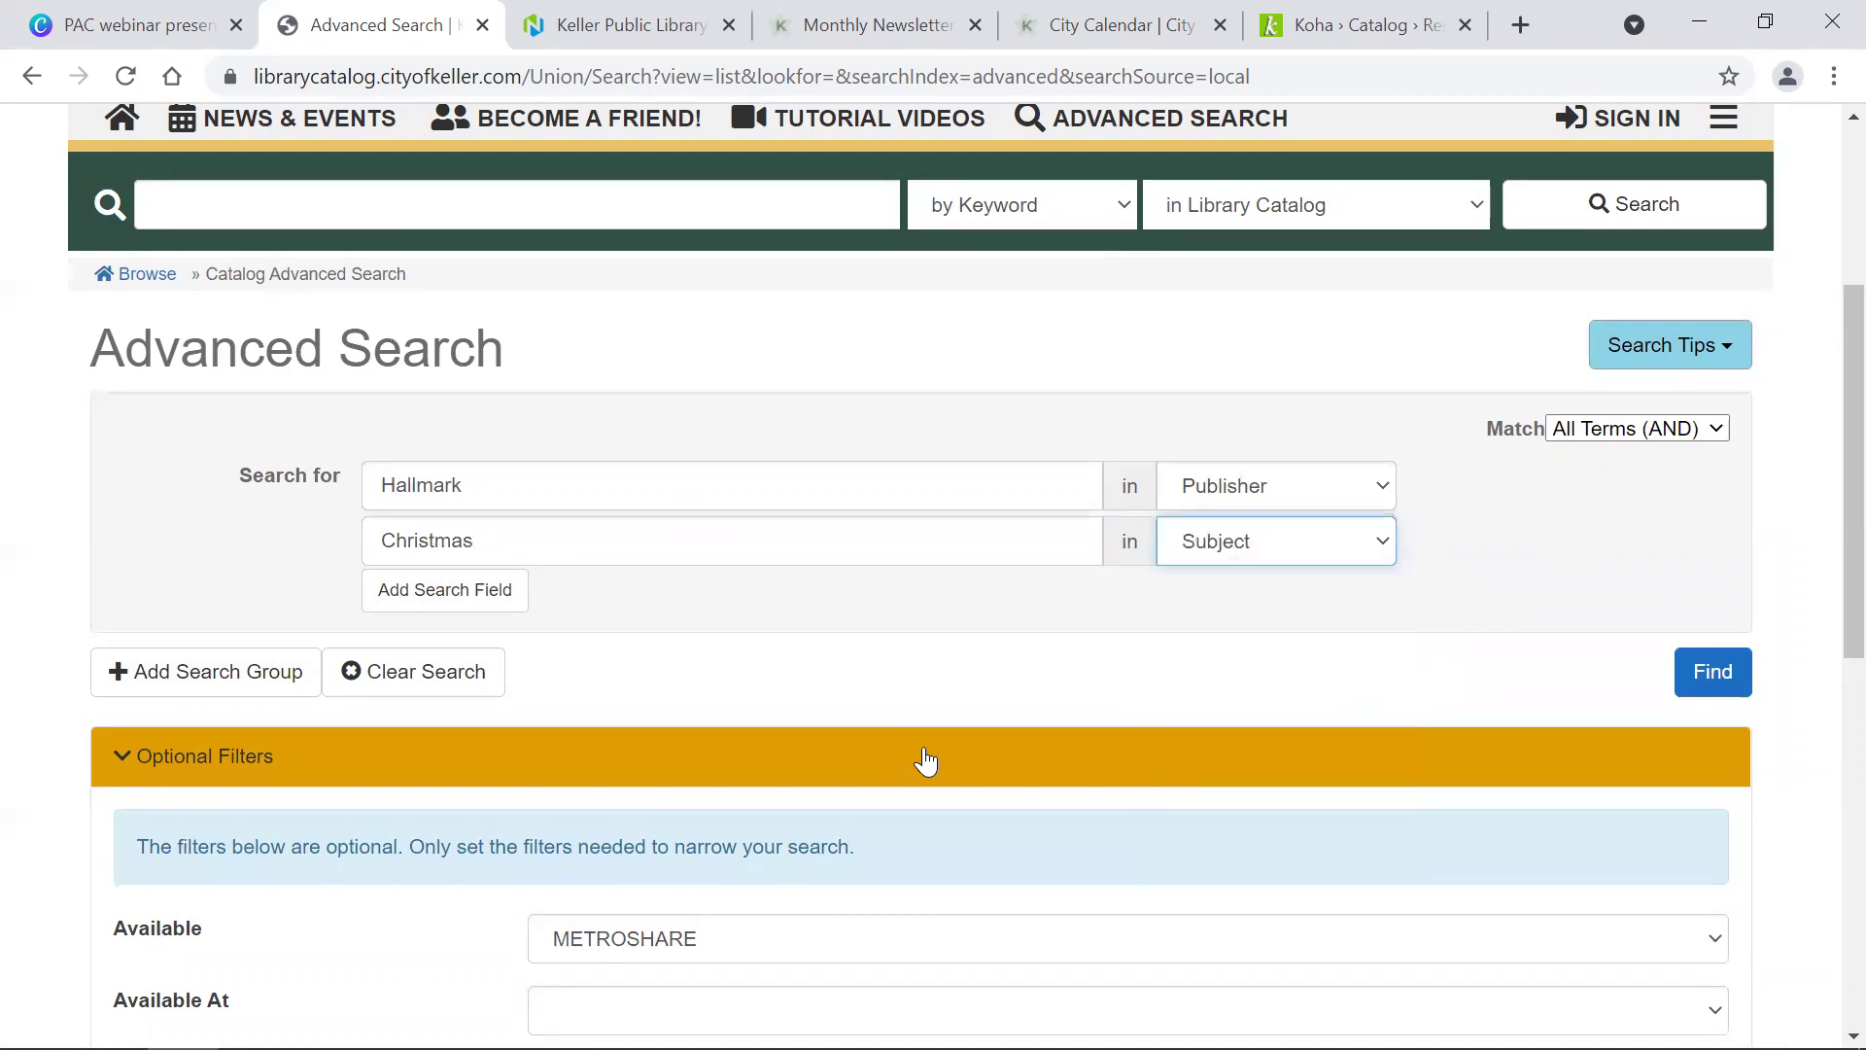
Step: Limit the search to Keller Public Library and Movies, then run it
scroll(920, 862, down, 6)
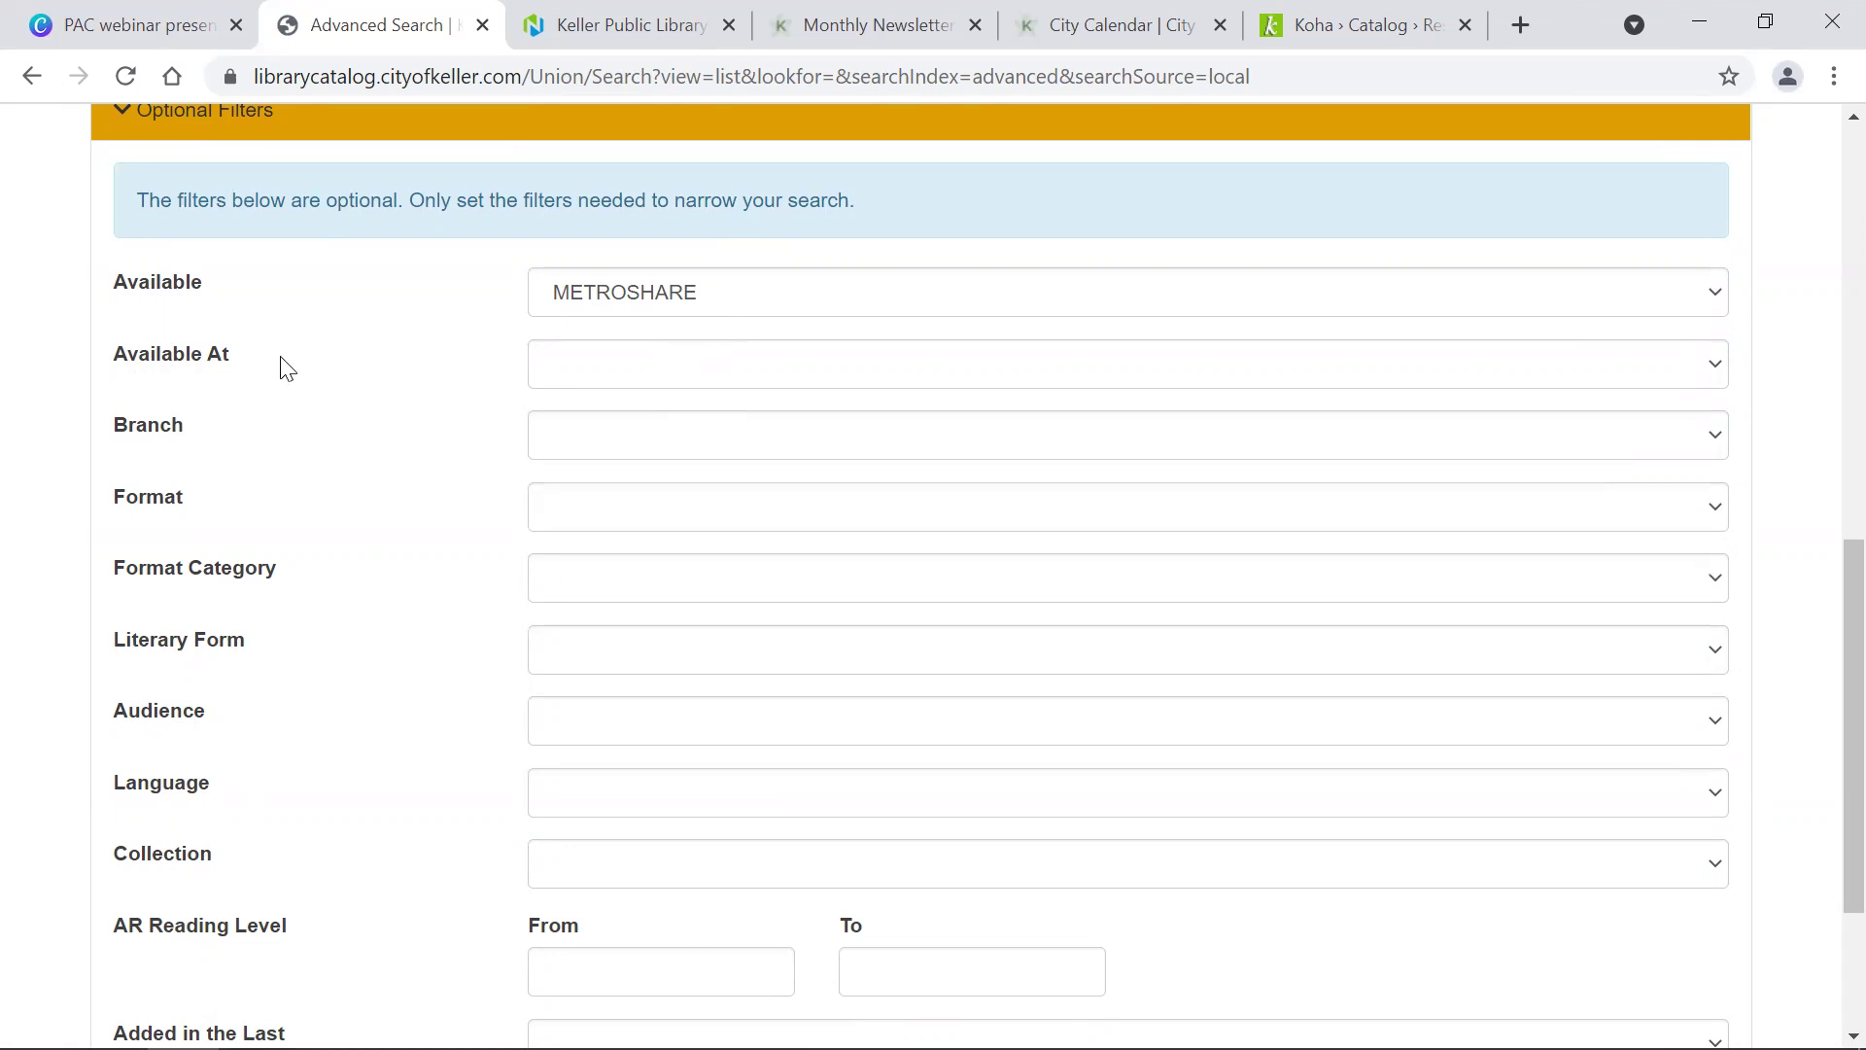
click(639, 378)
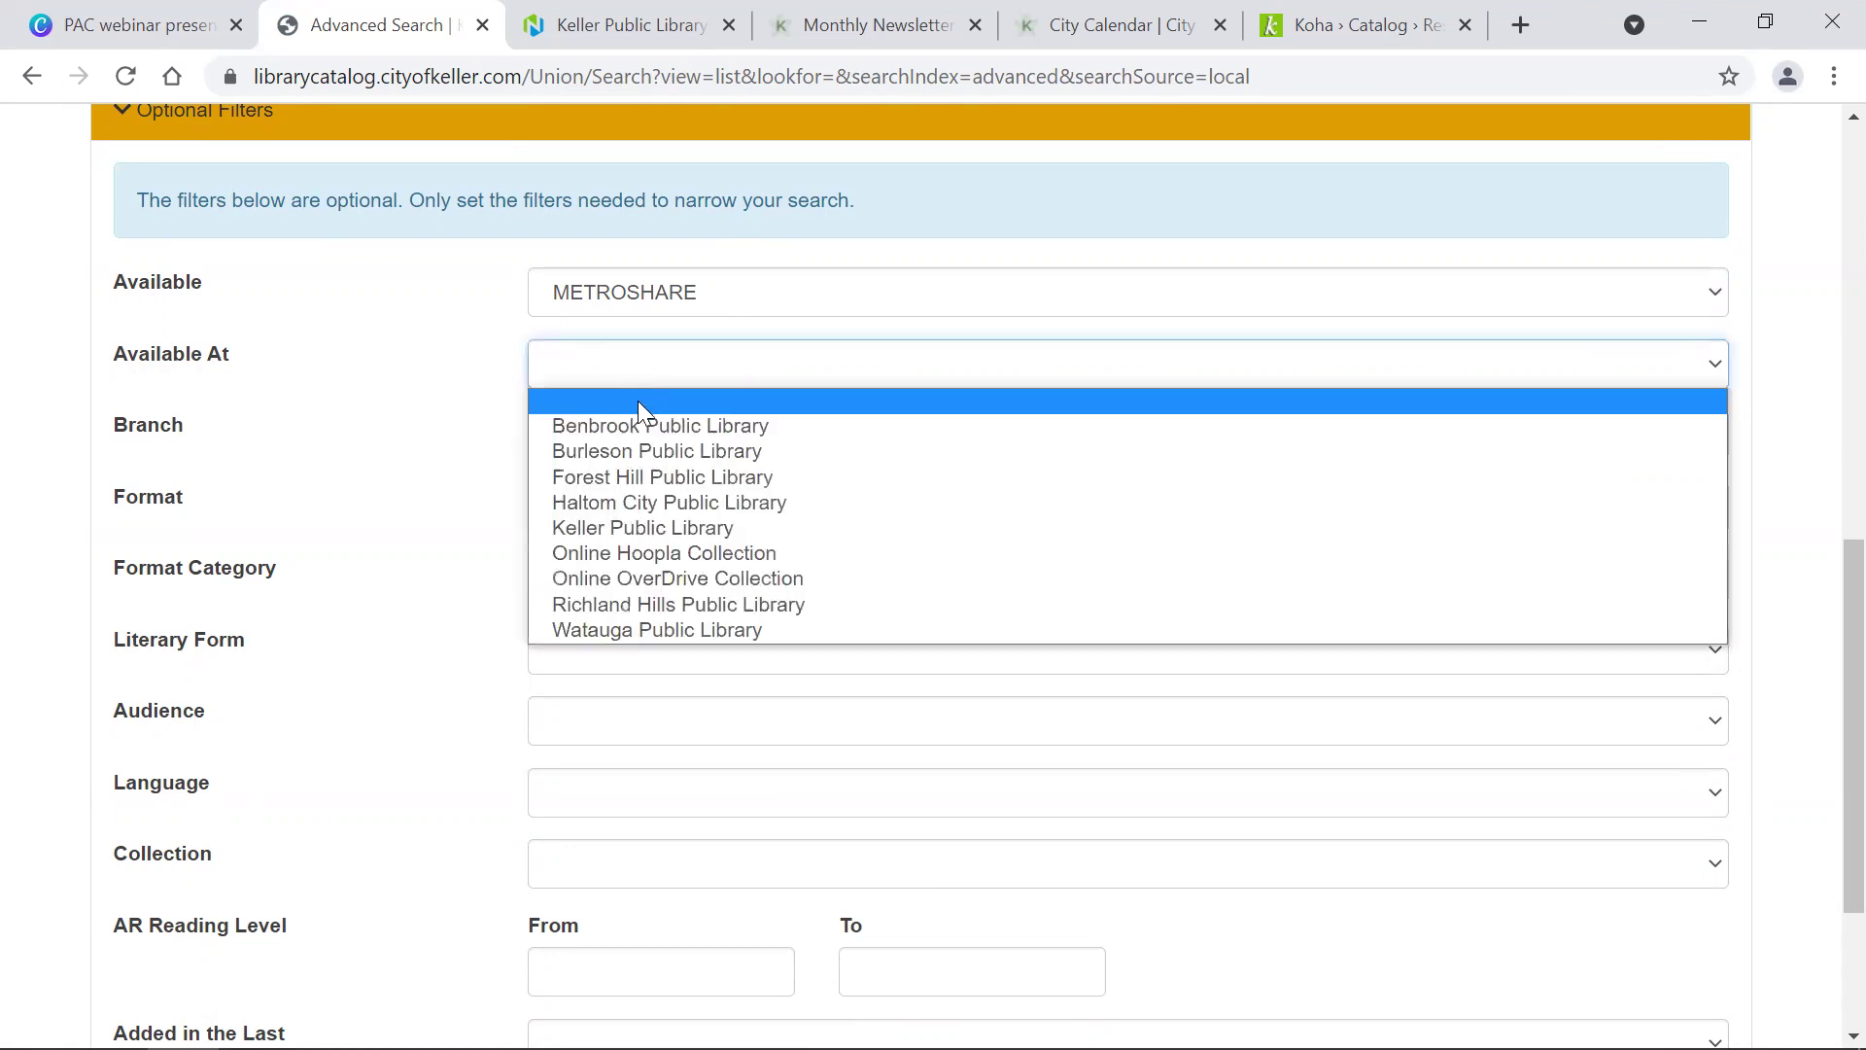
click(618, 521)
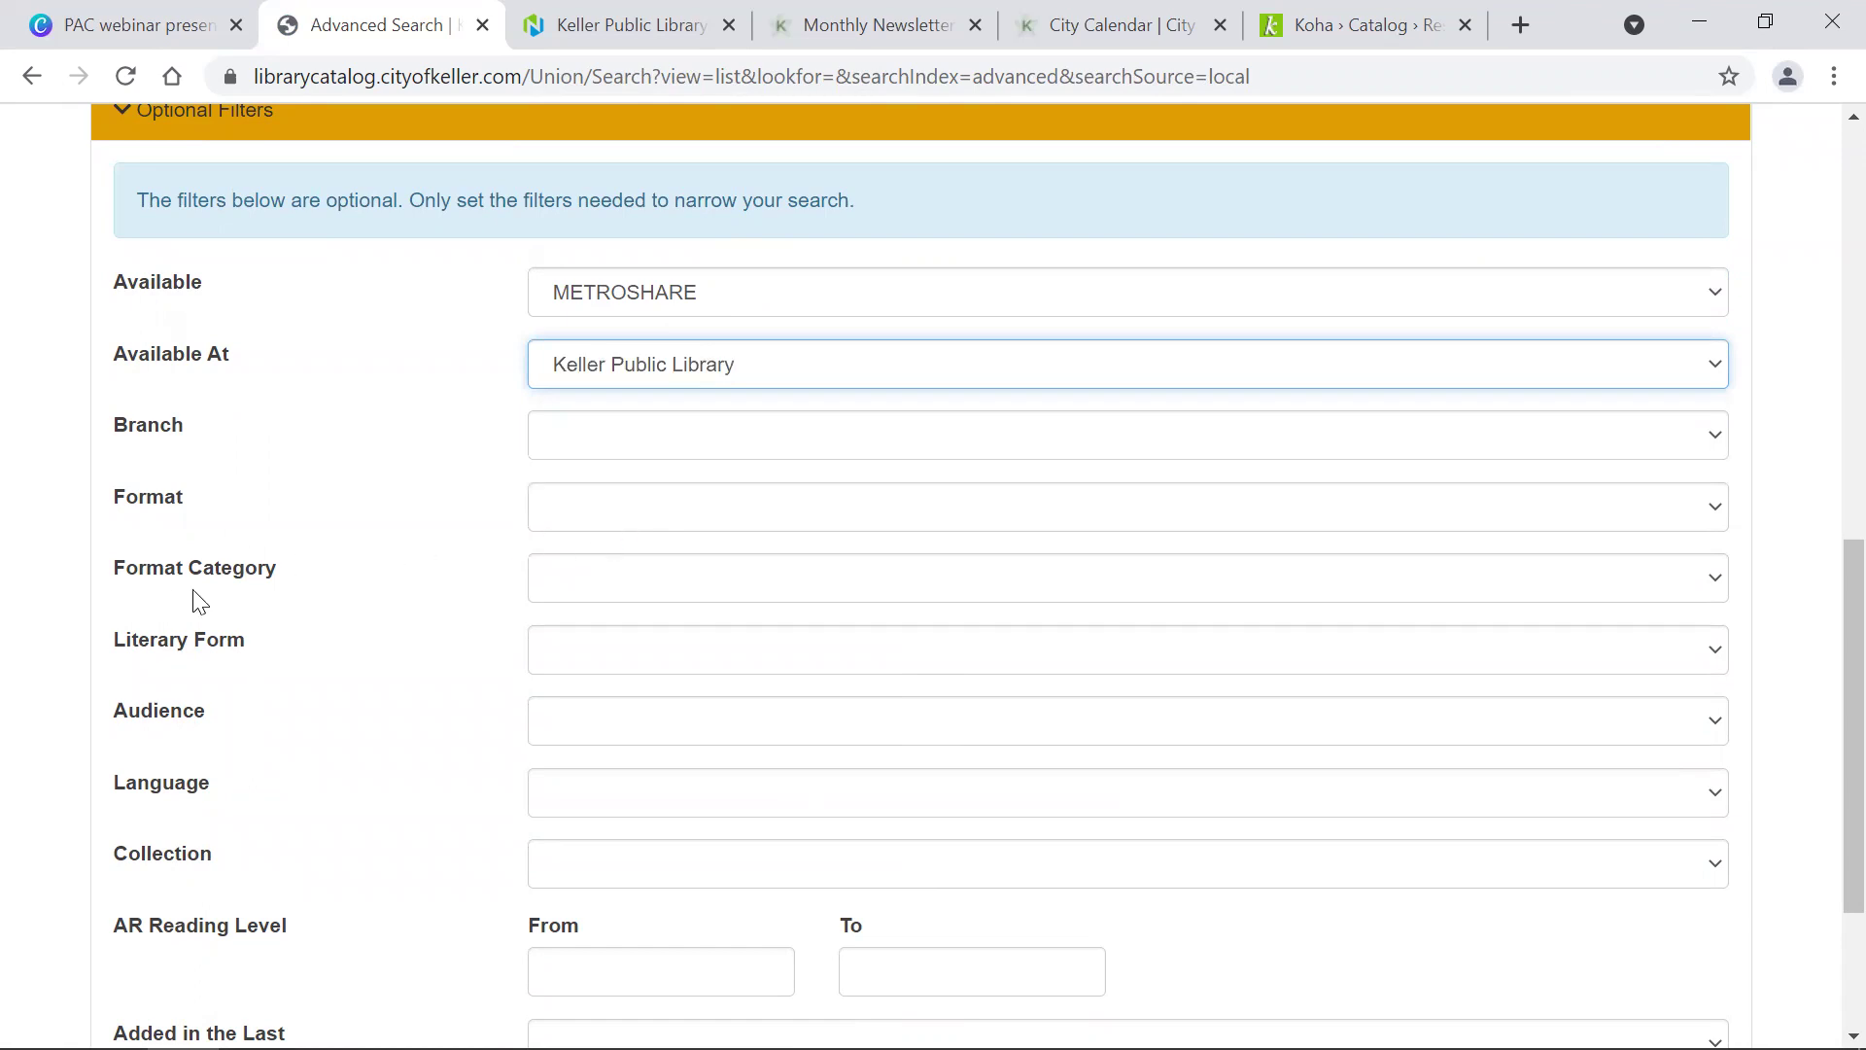
click(596, 593)
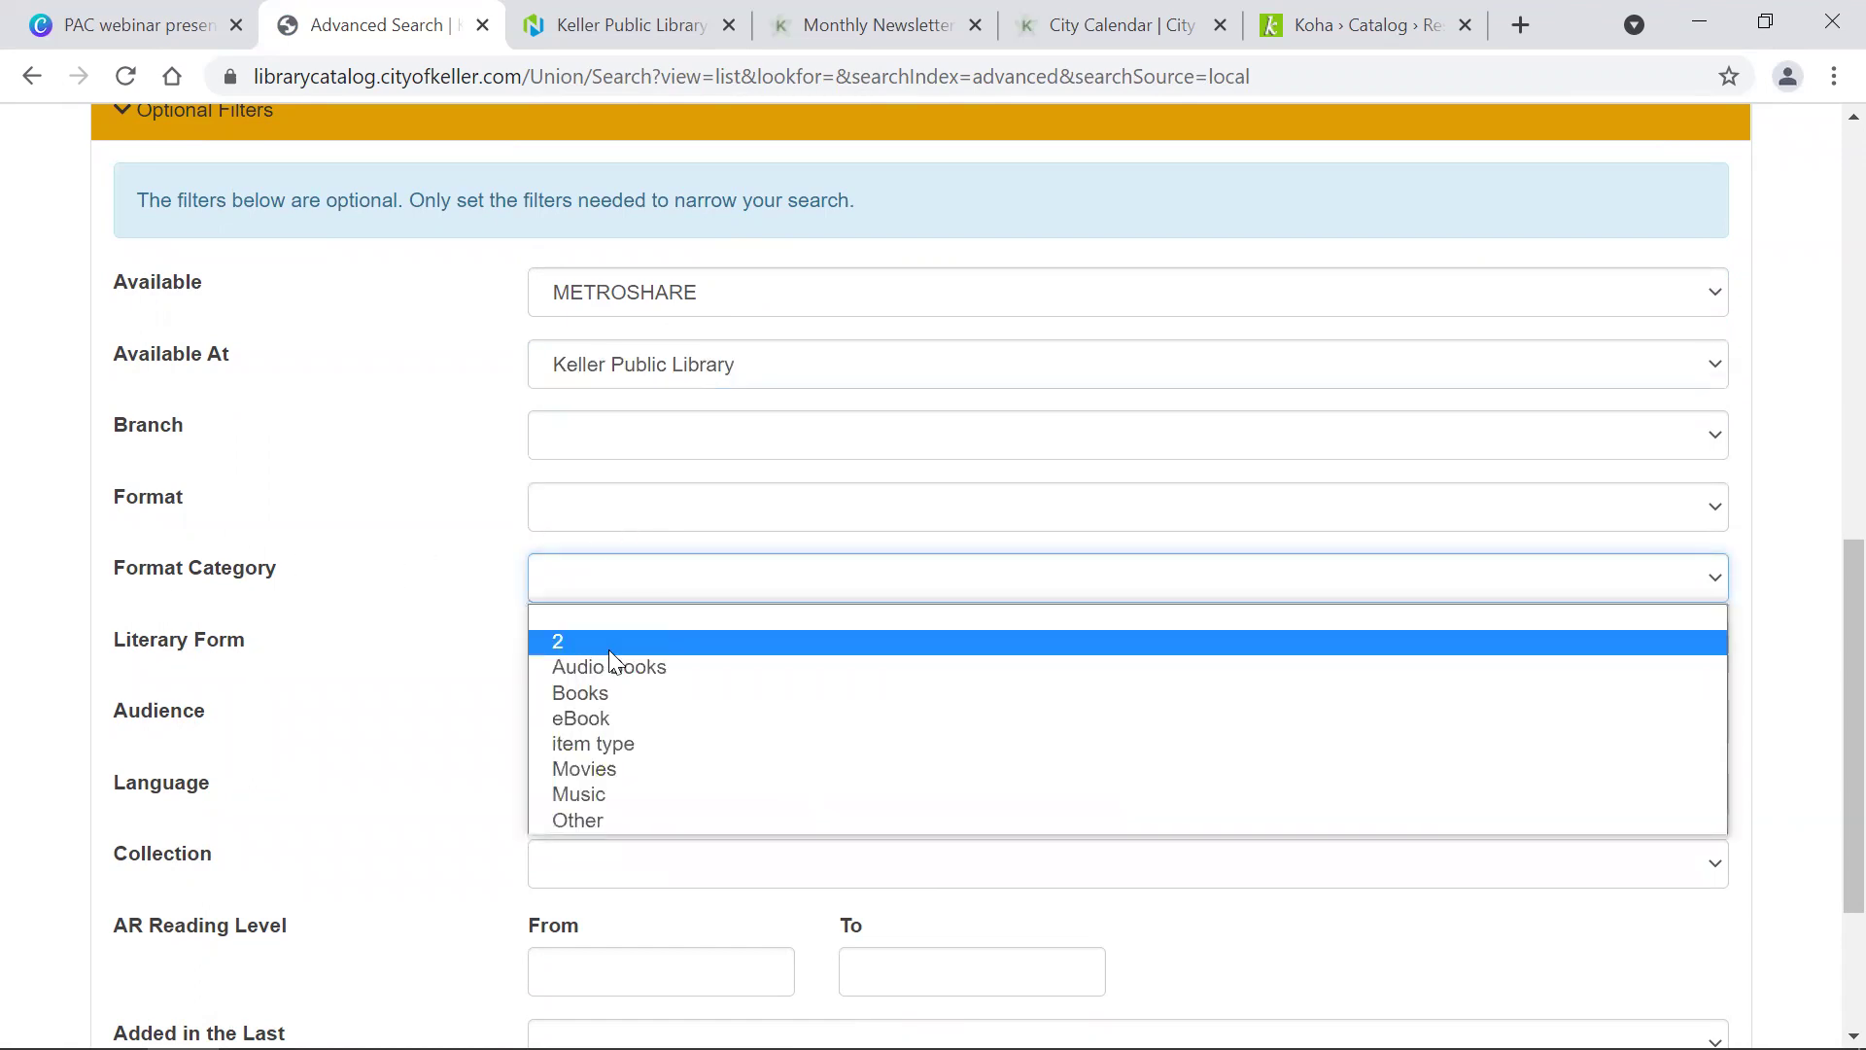
click(614, 773)
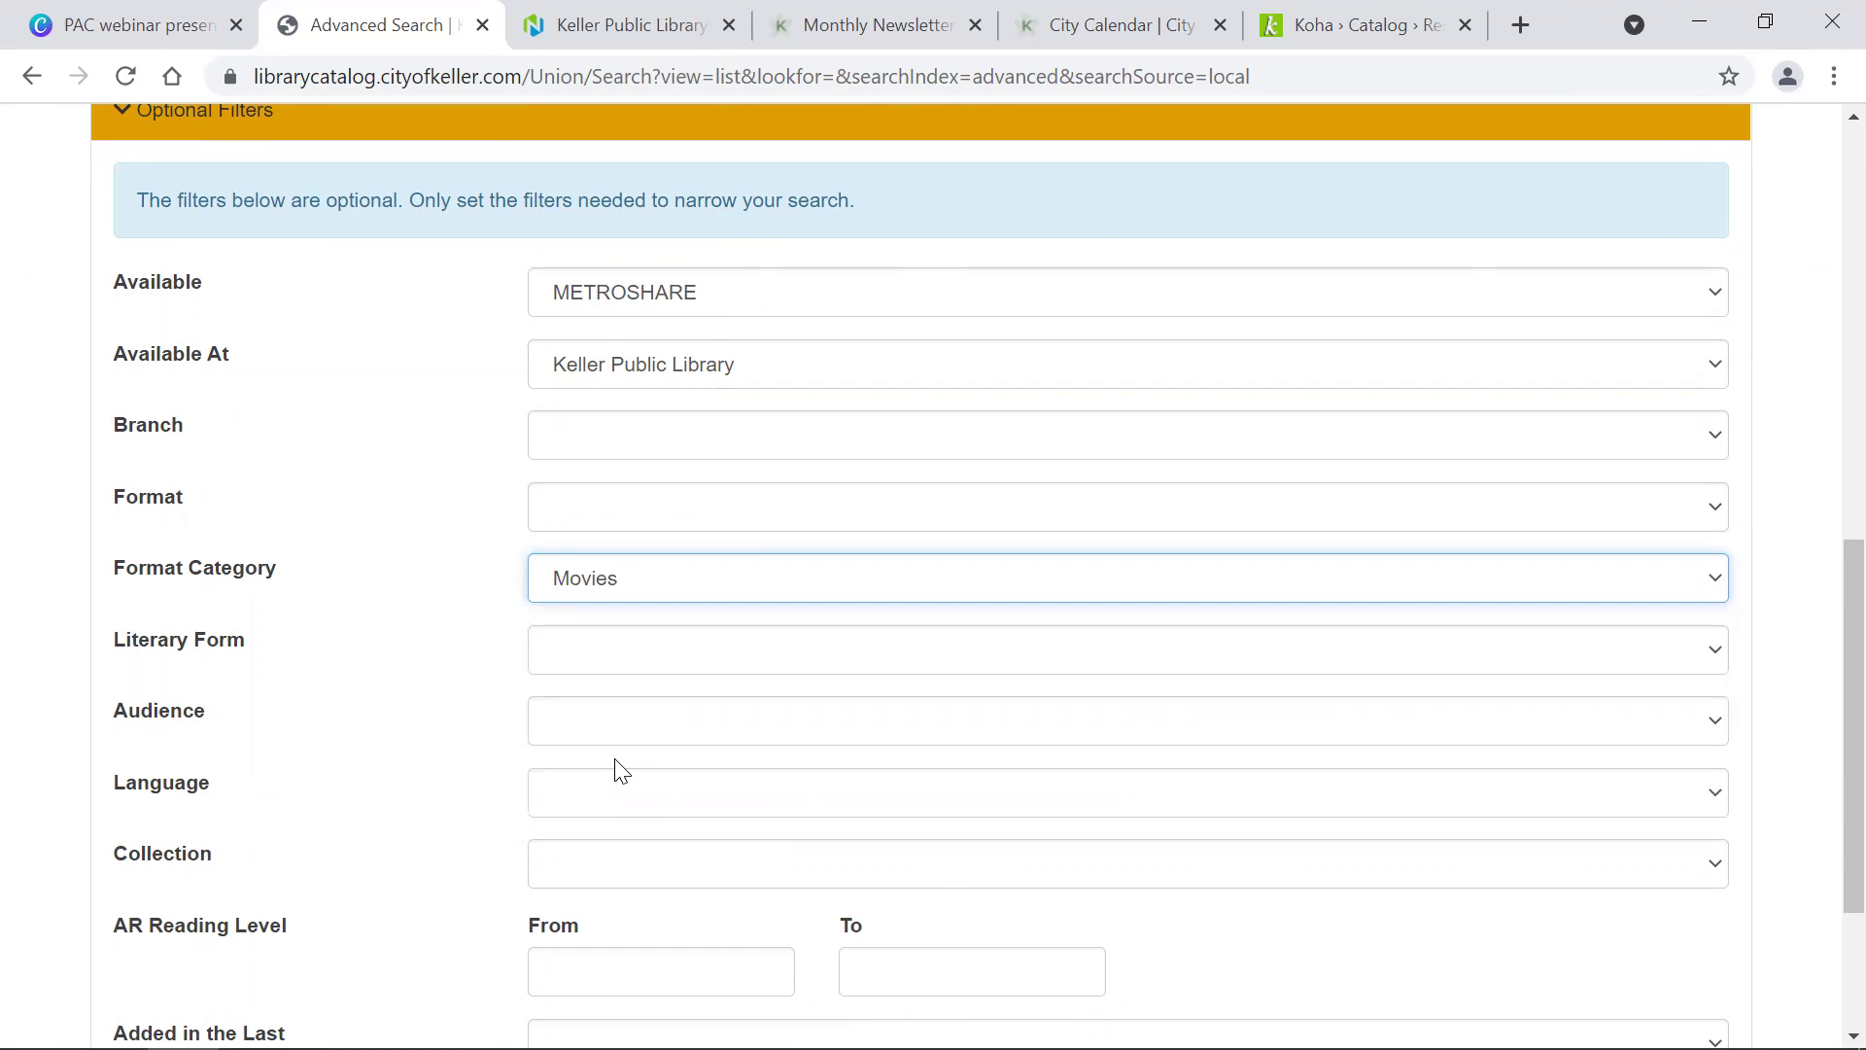
scroll(614, 772, down, 3)
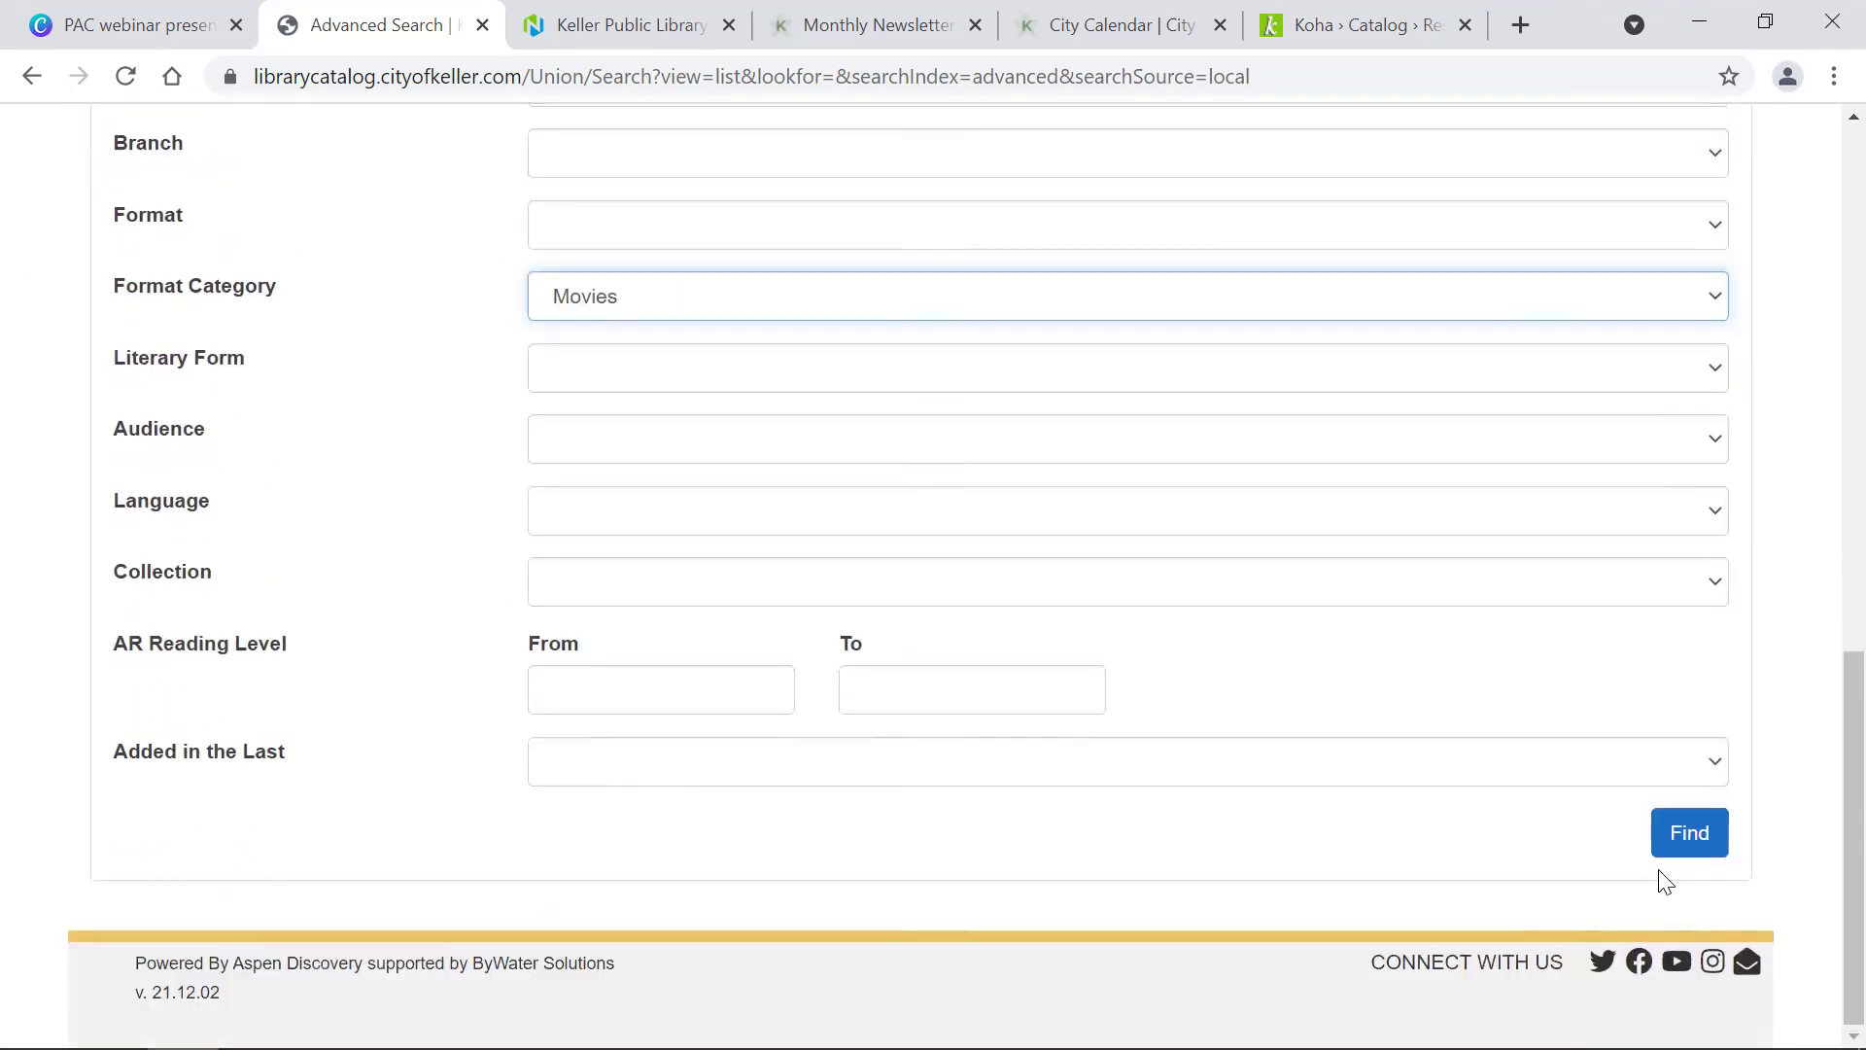
click(1692, 836)
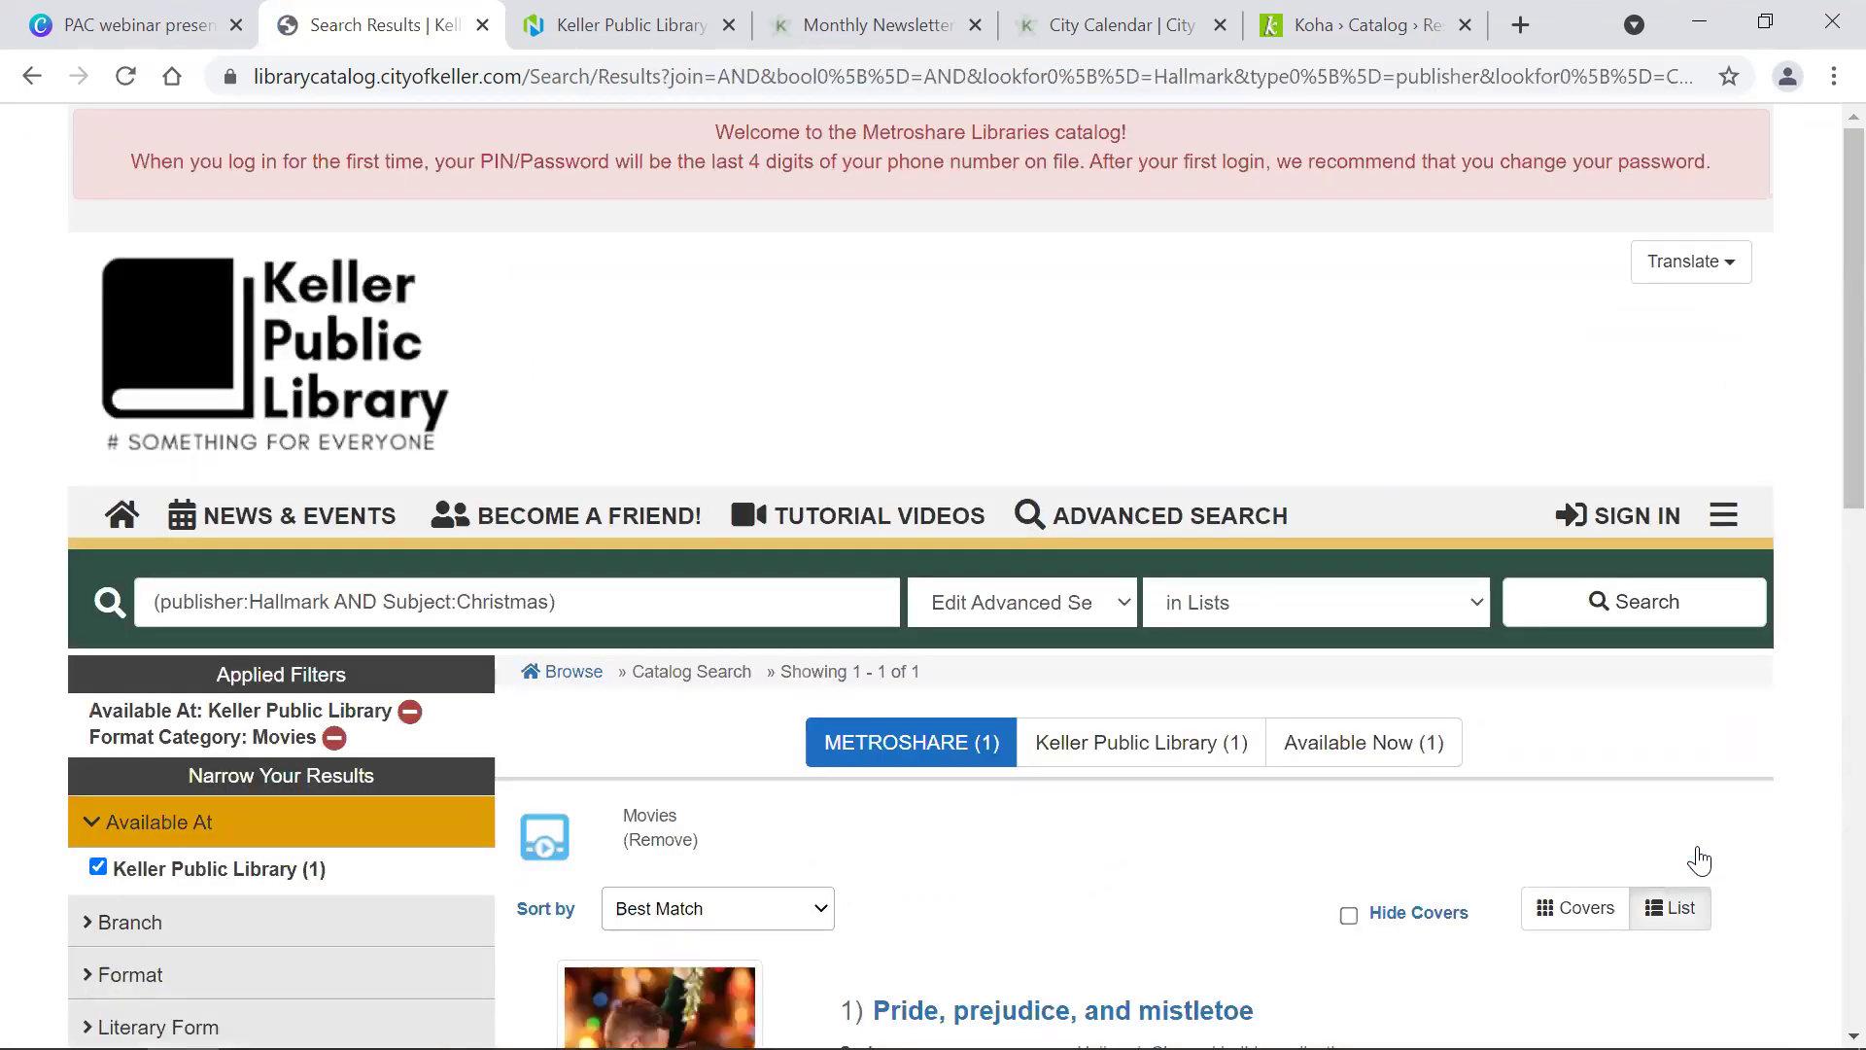
Step: Review the Pride, prejudice, and mistletoe DVD result and return to Advanced Search
scroll(1628, 751, down, 9)
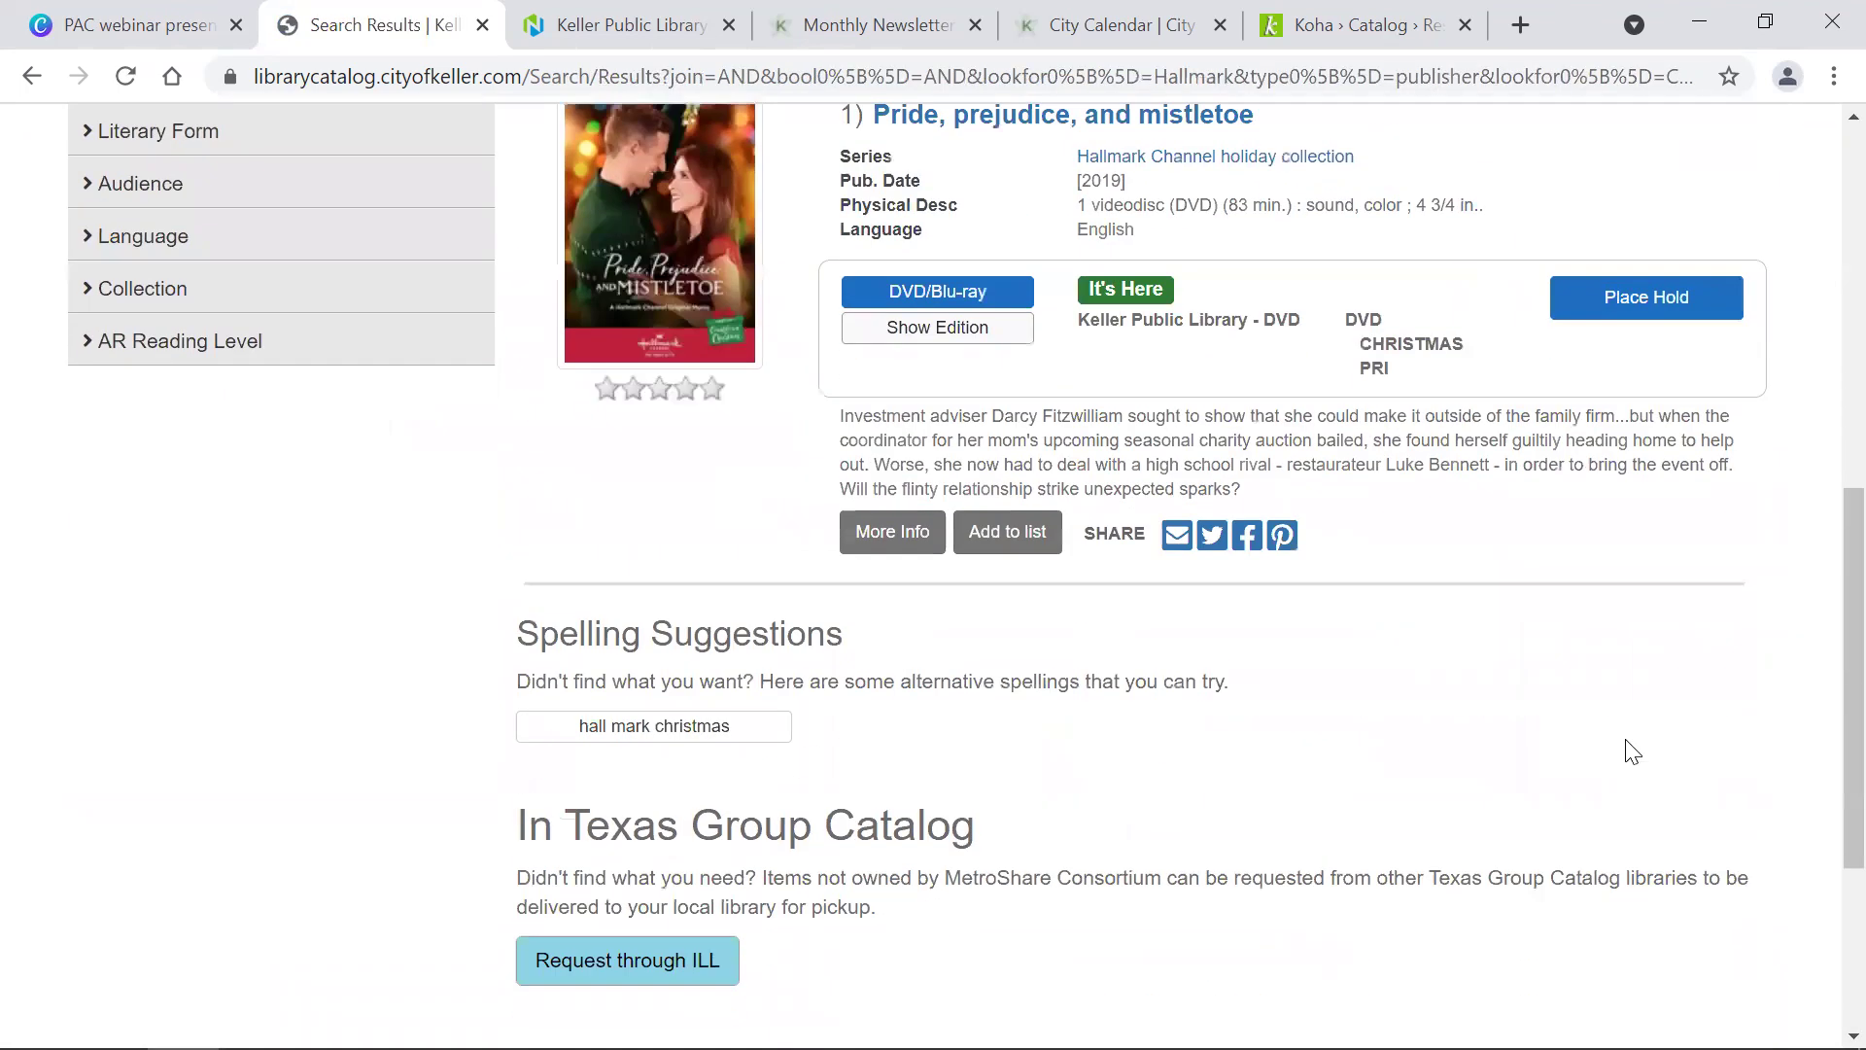
scroll(1630, 750, up, 2)
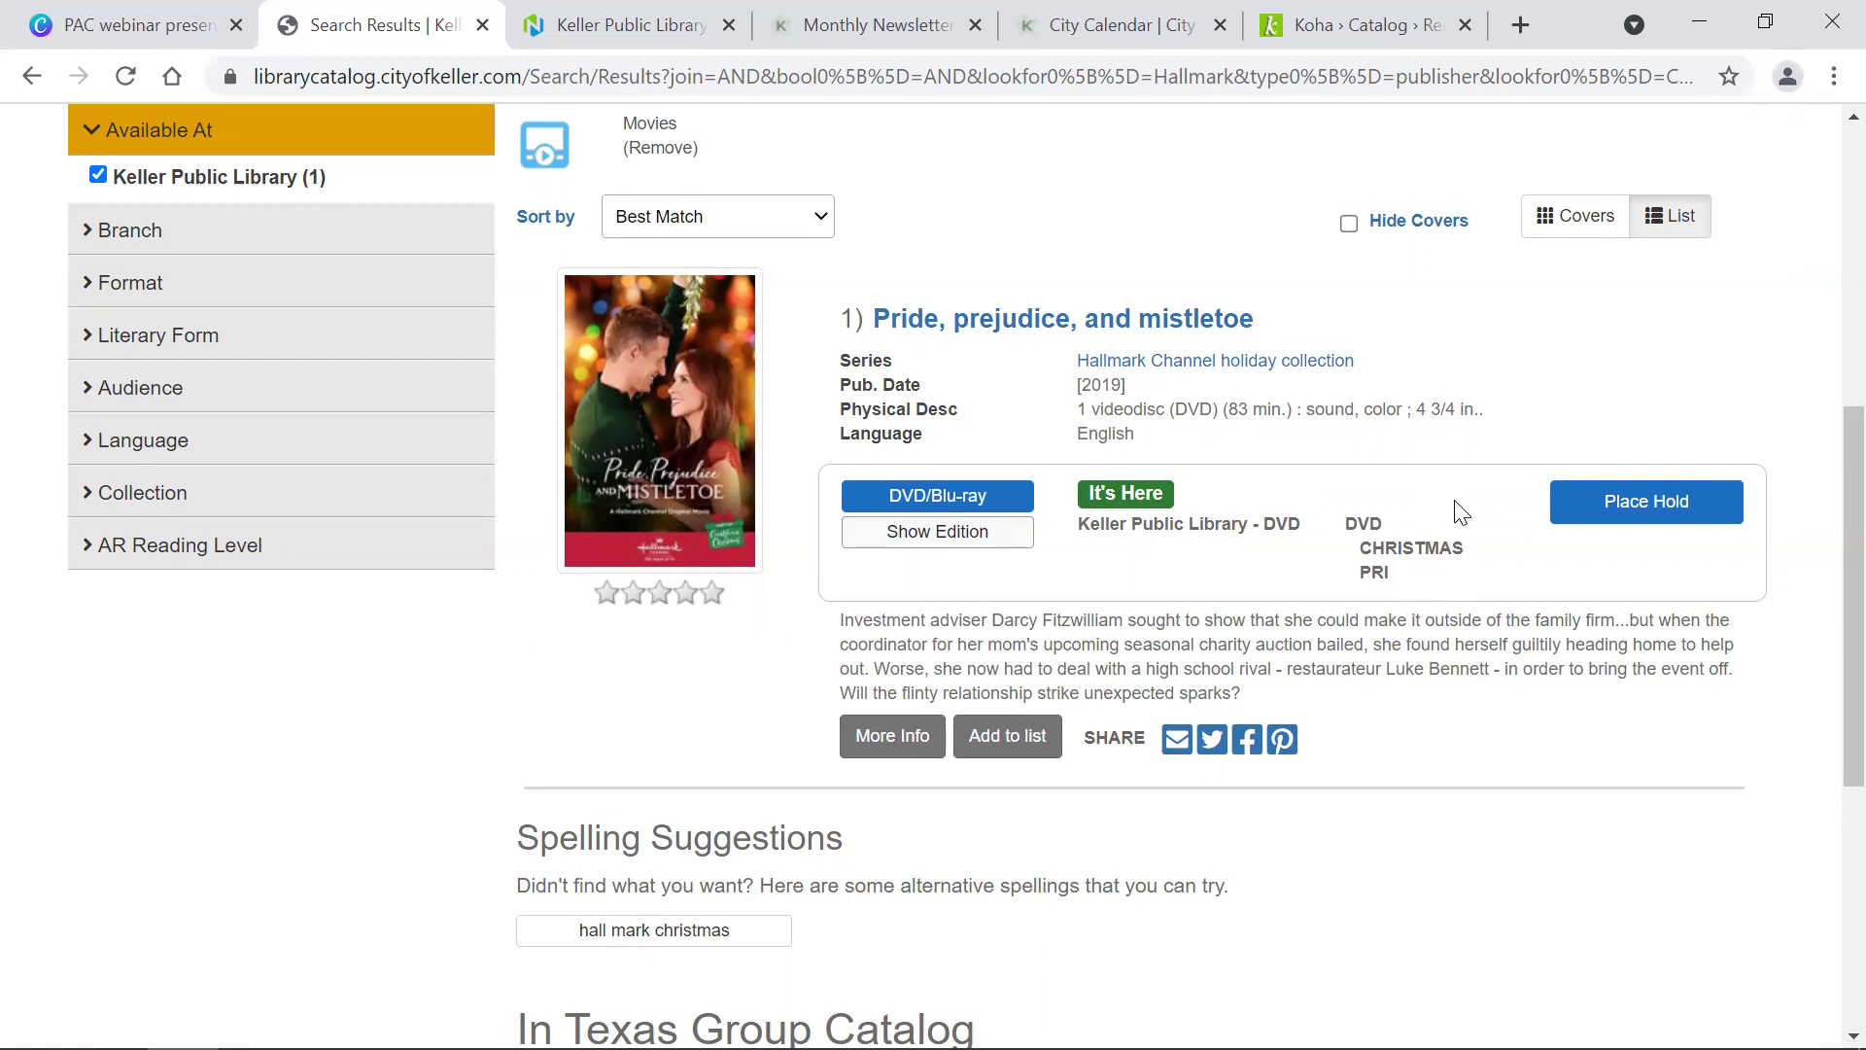
scroll(1458, 511, up, 7)
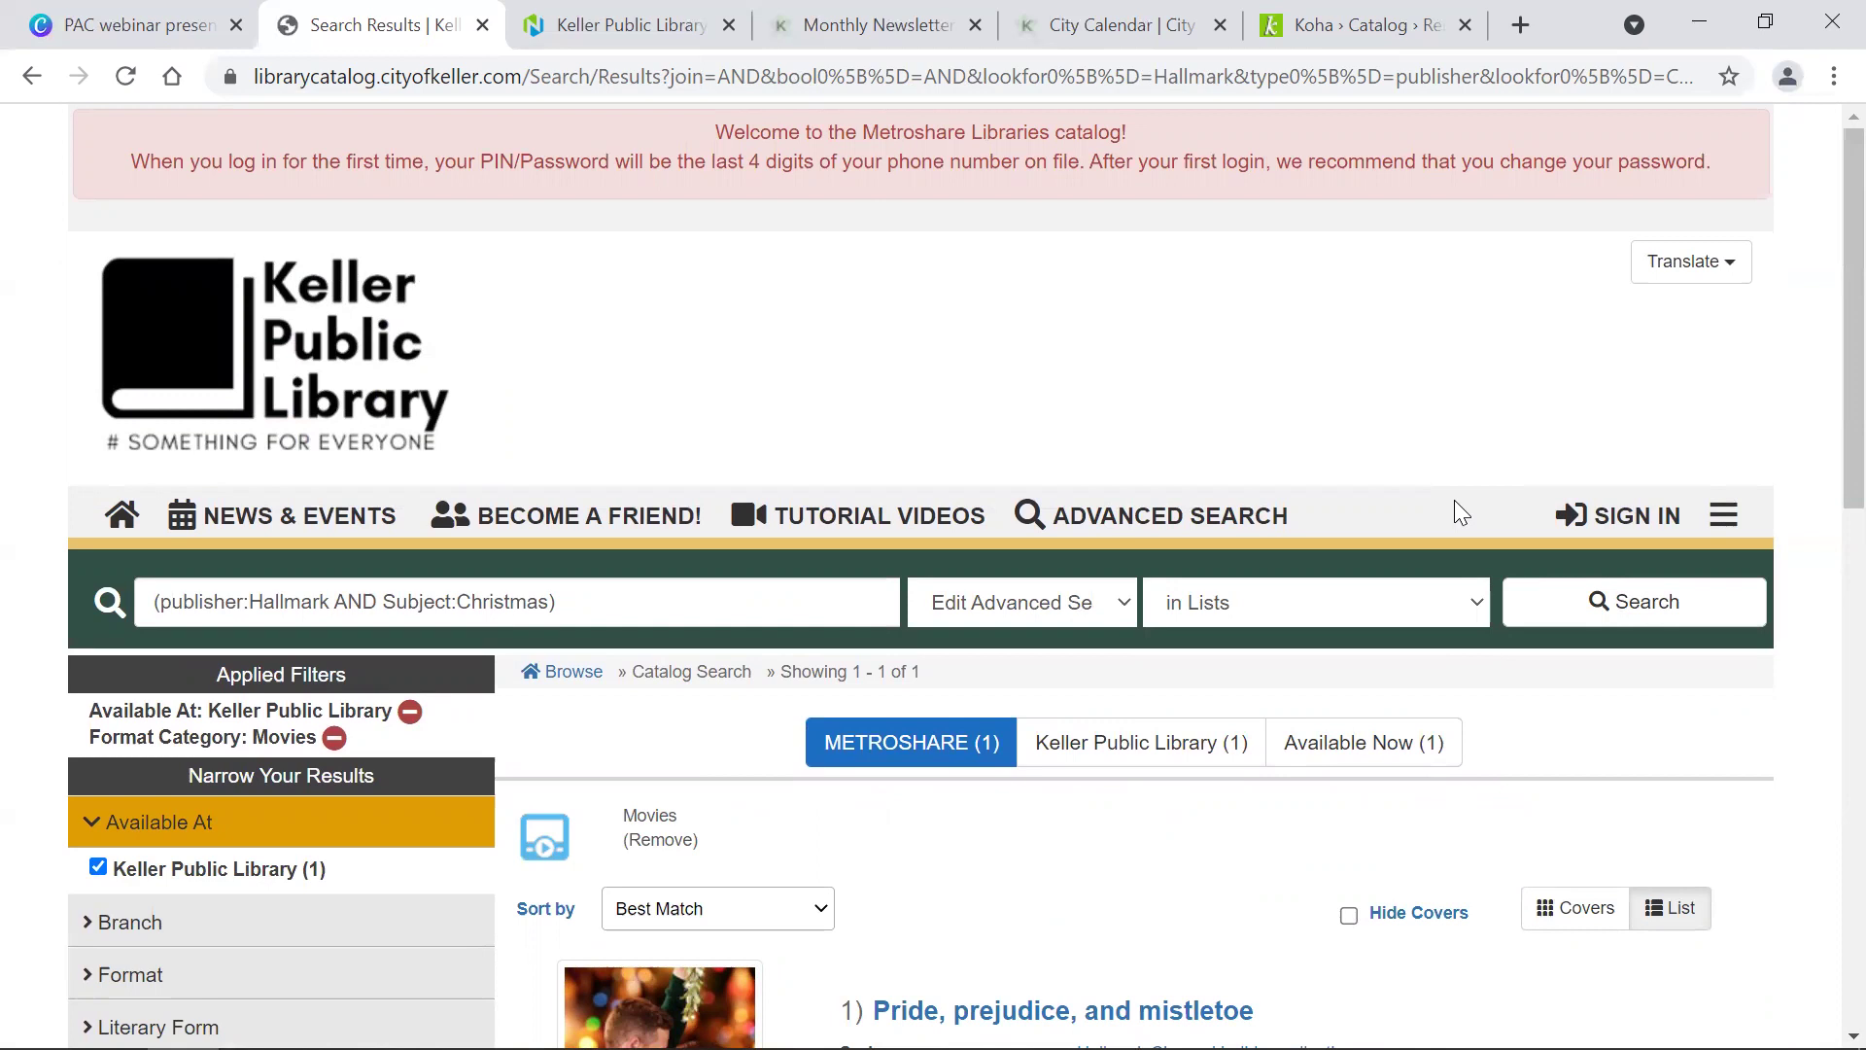
click(1137, 515)
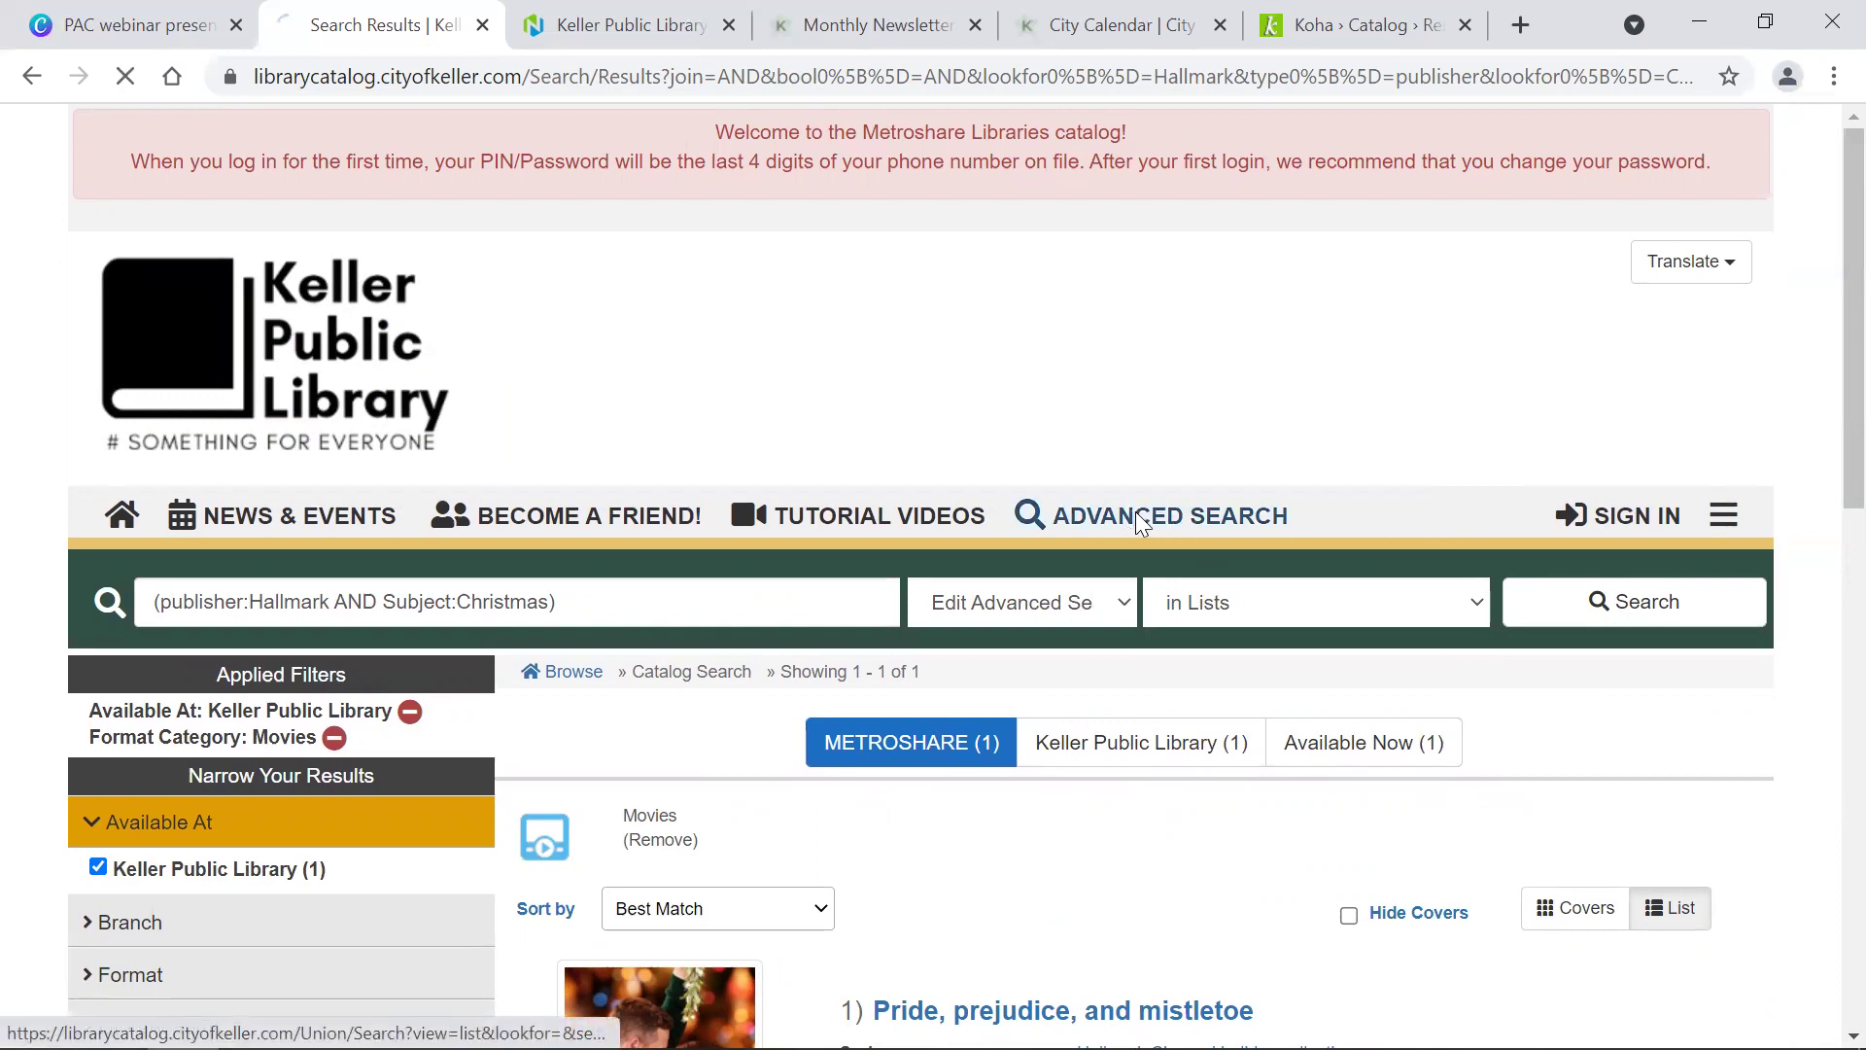
Step: Enter human psychology as a Subject search and expand the optional filters
scroll(1113, 541, down, 3)
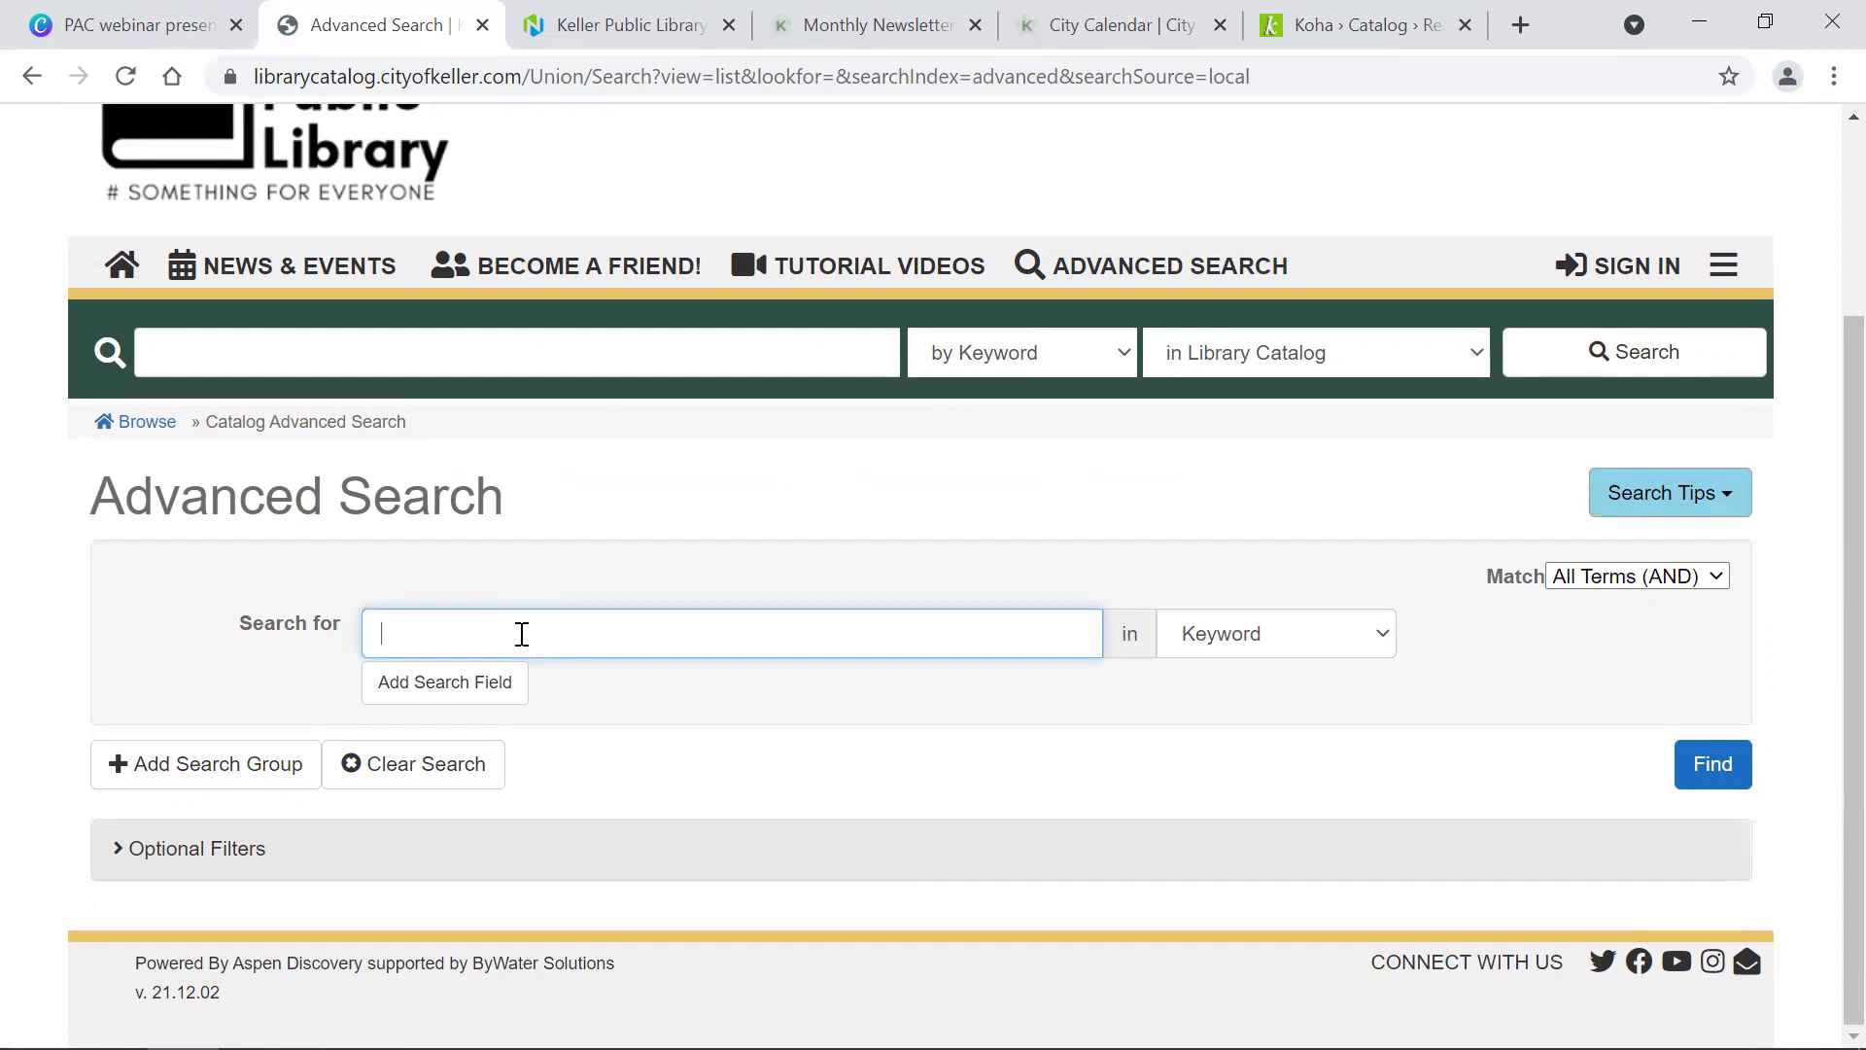
text(human psychology)
click(1305, 649)
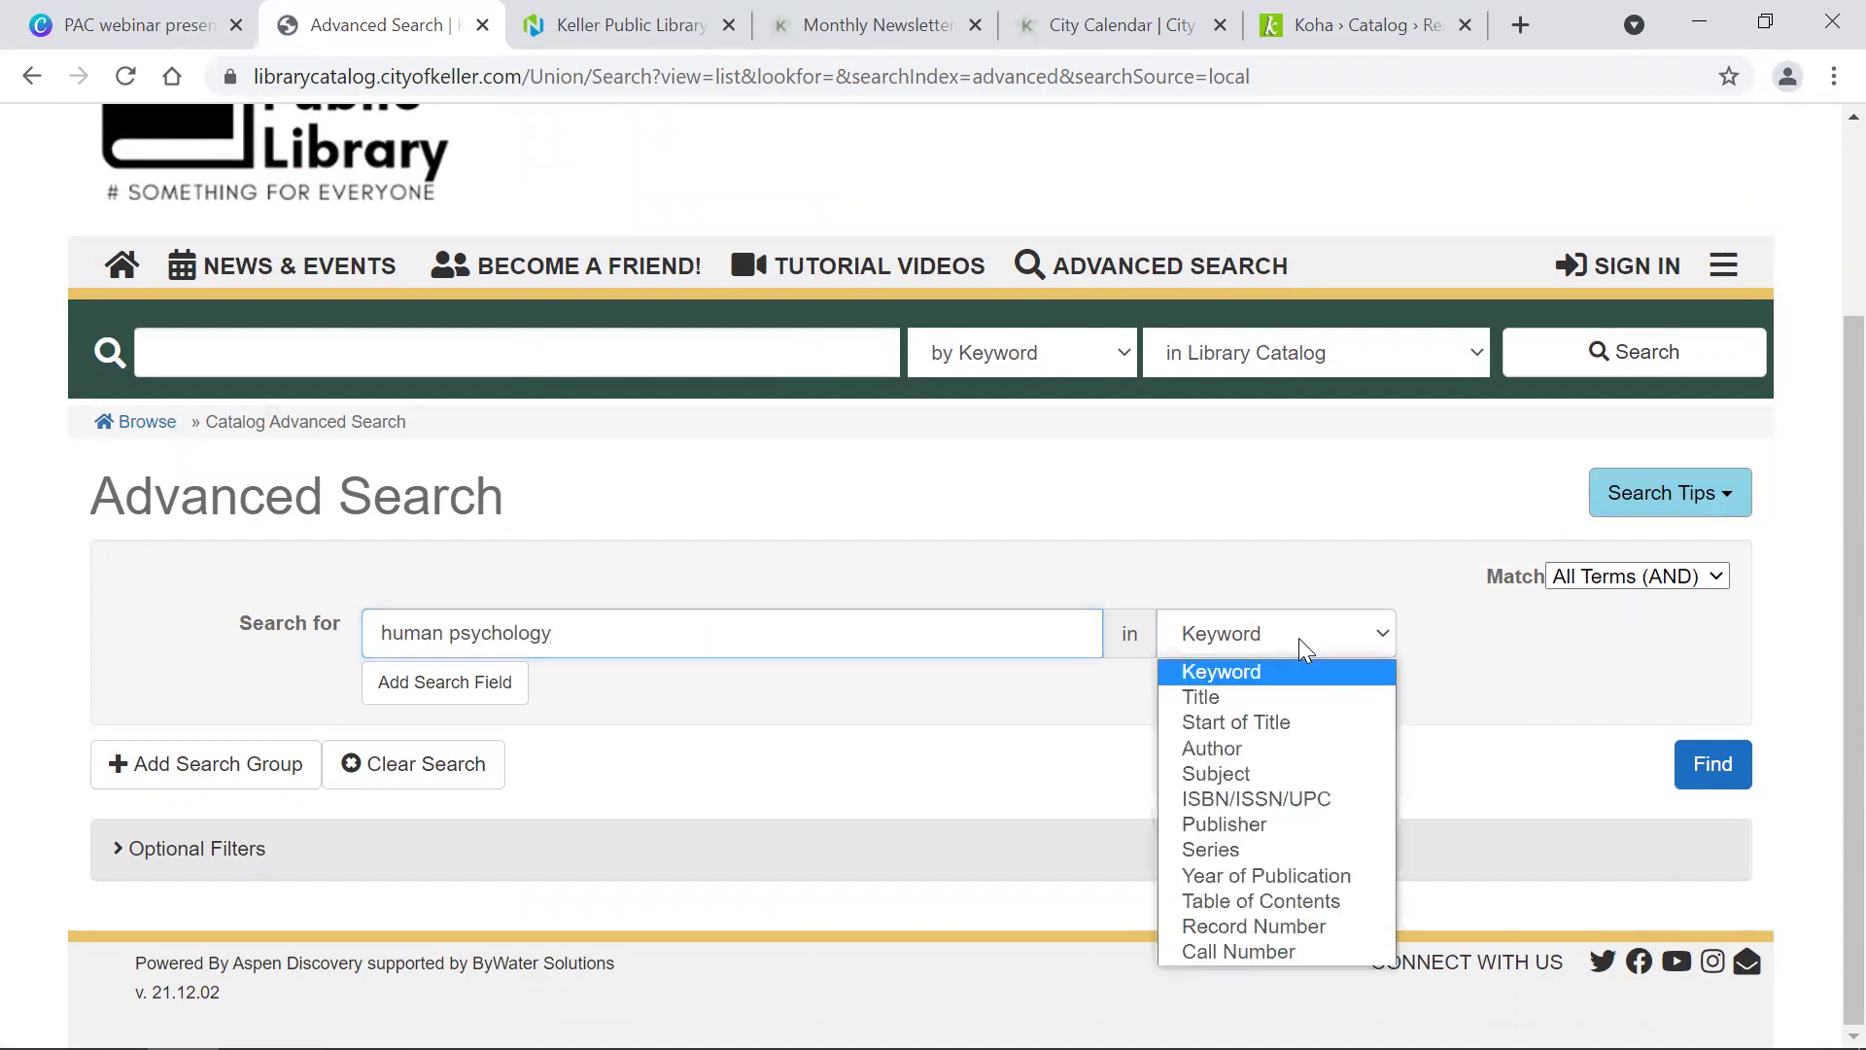
click(1236, 776)
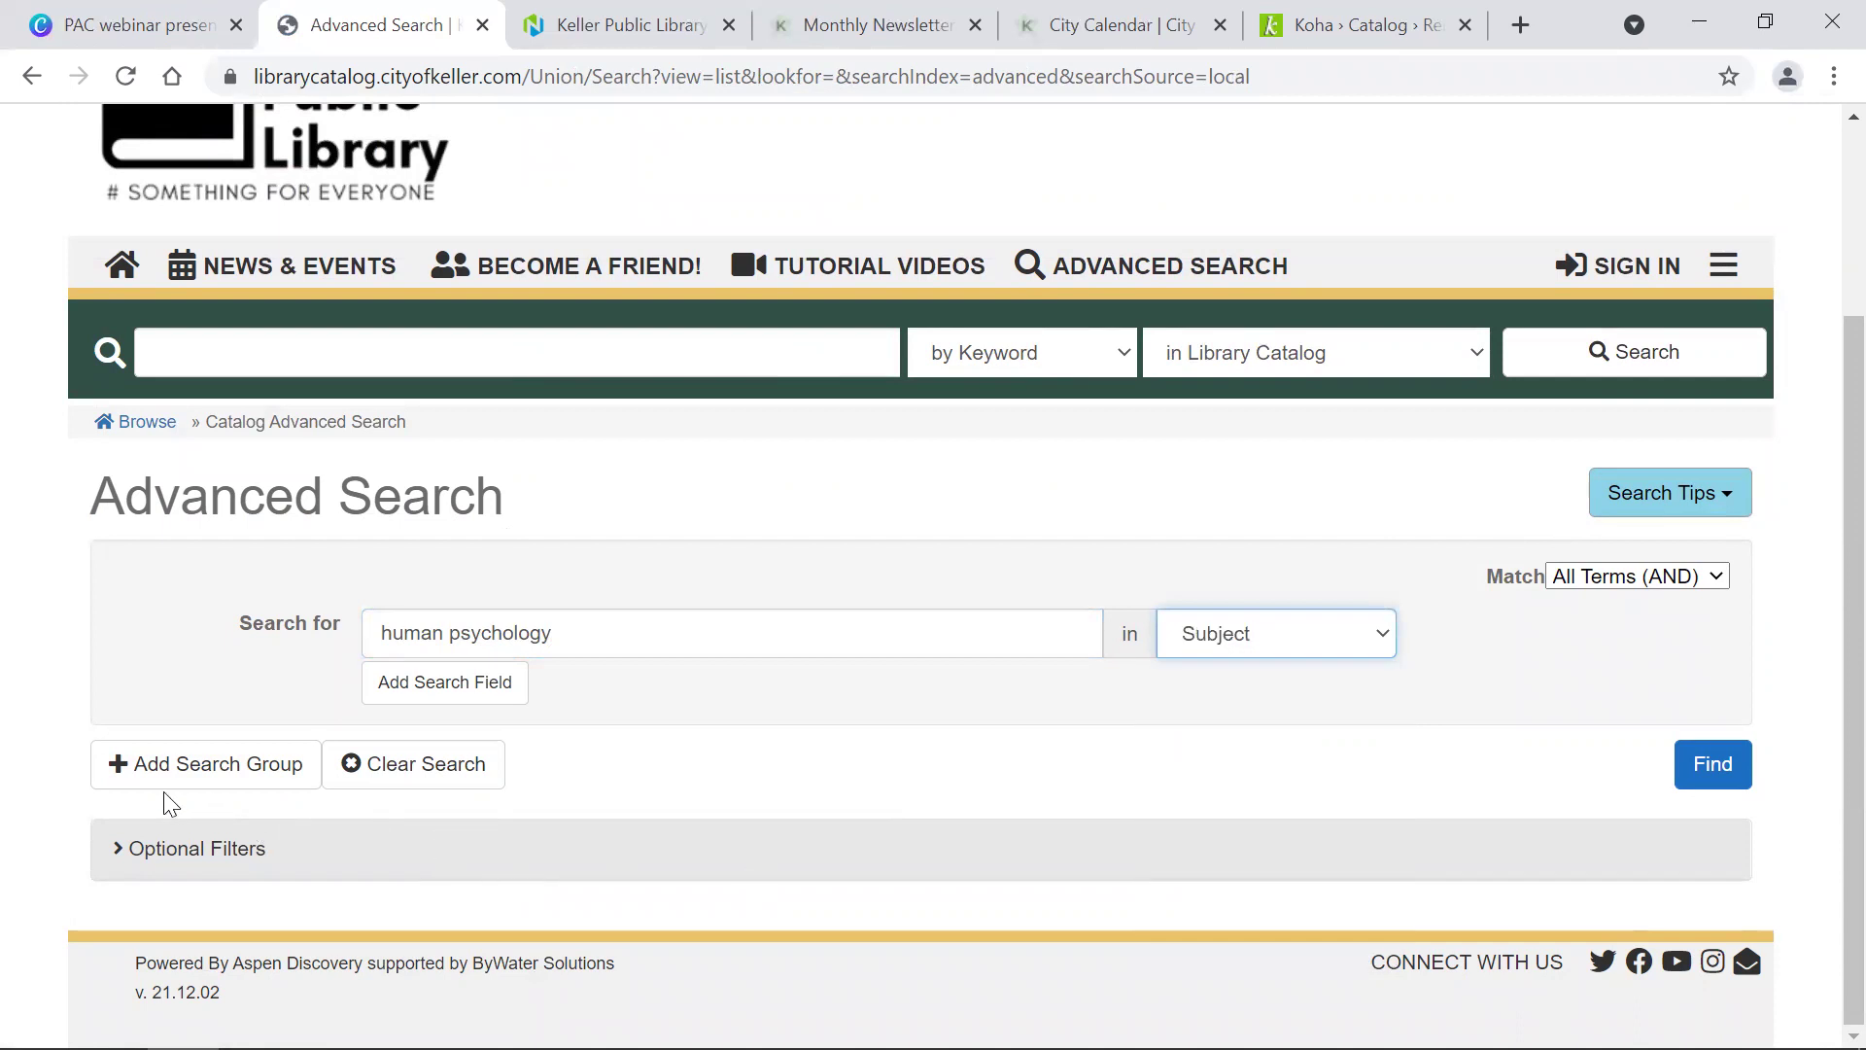
click(148, 853)
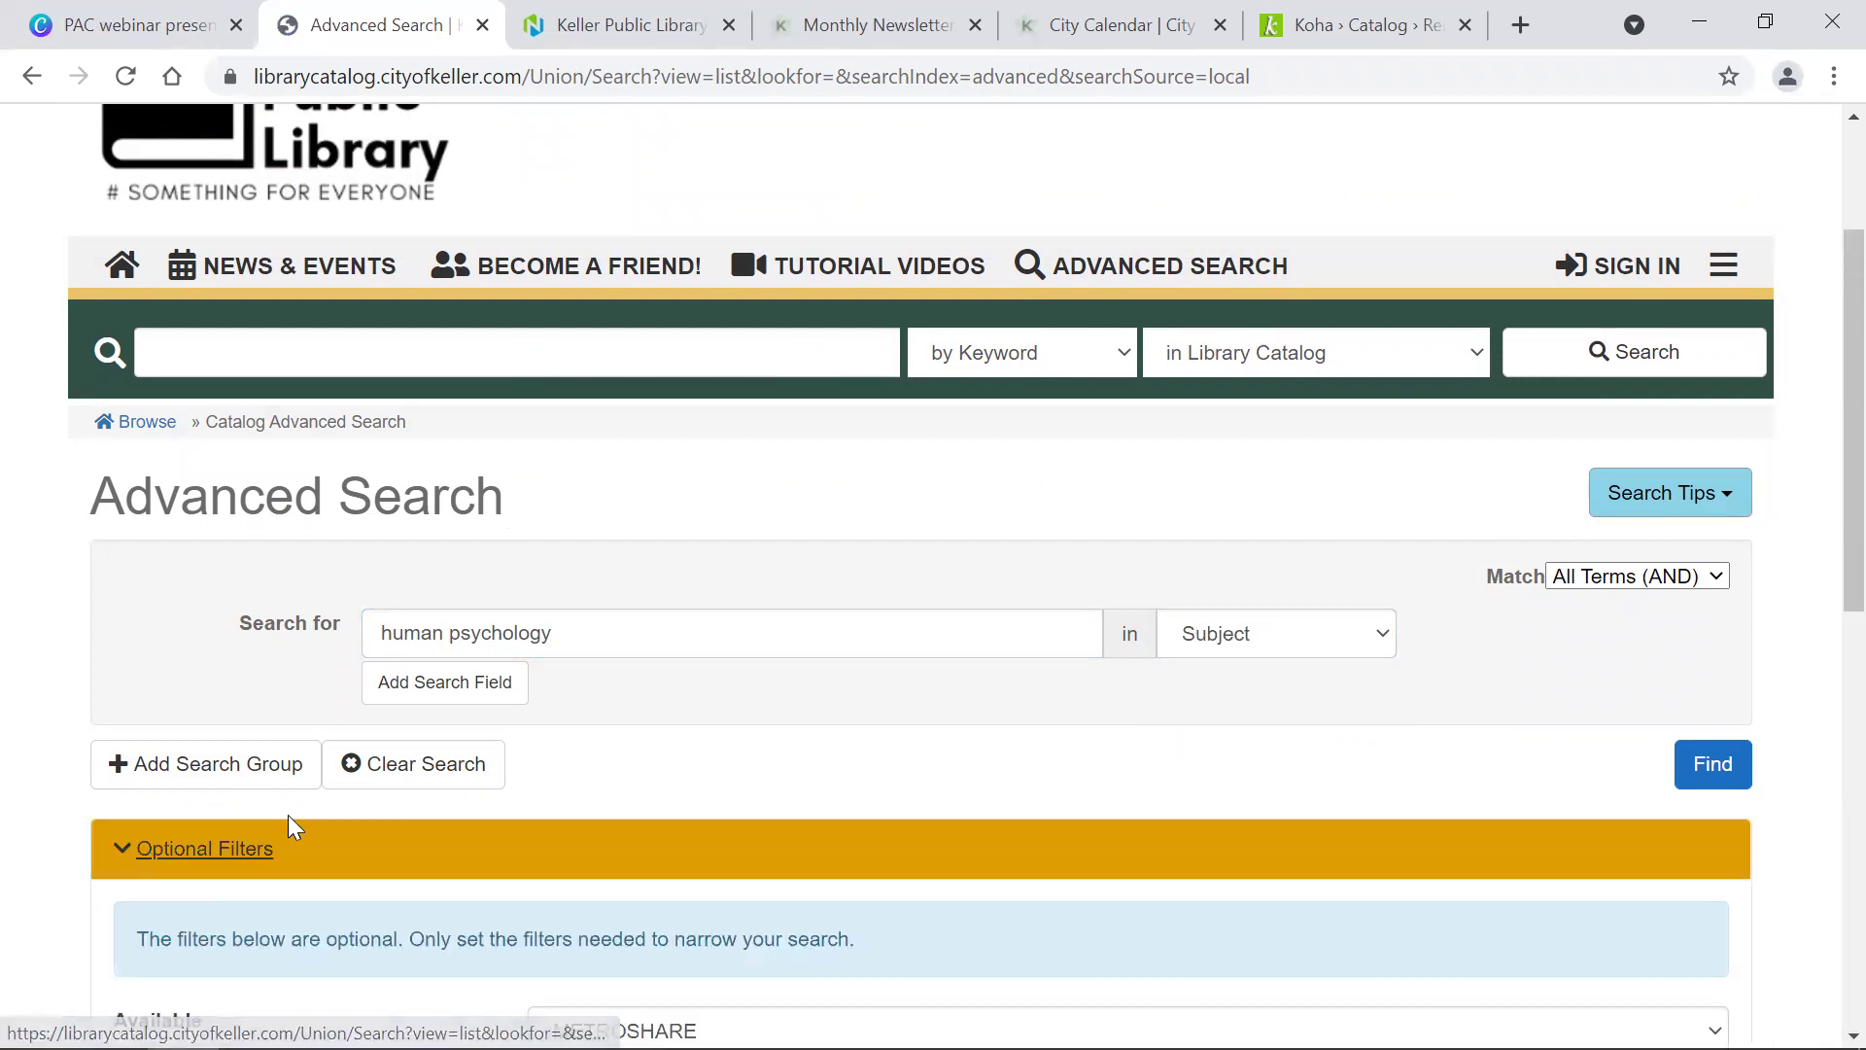
Step: Set the format category to Books and the literary form to Non Fiction
scroll(288, 816, down, 10)
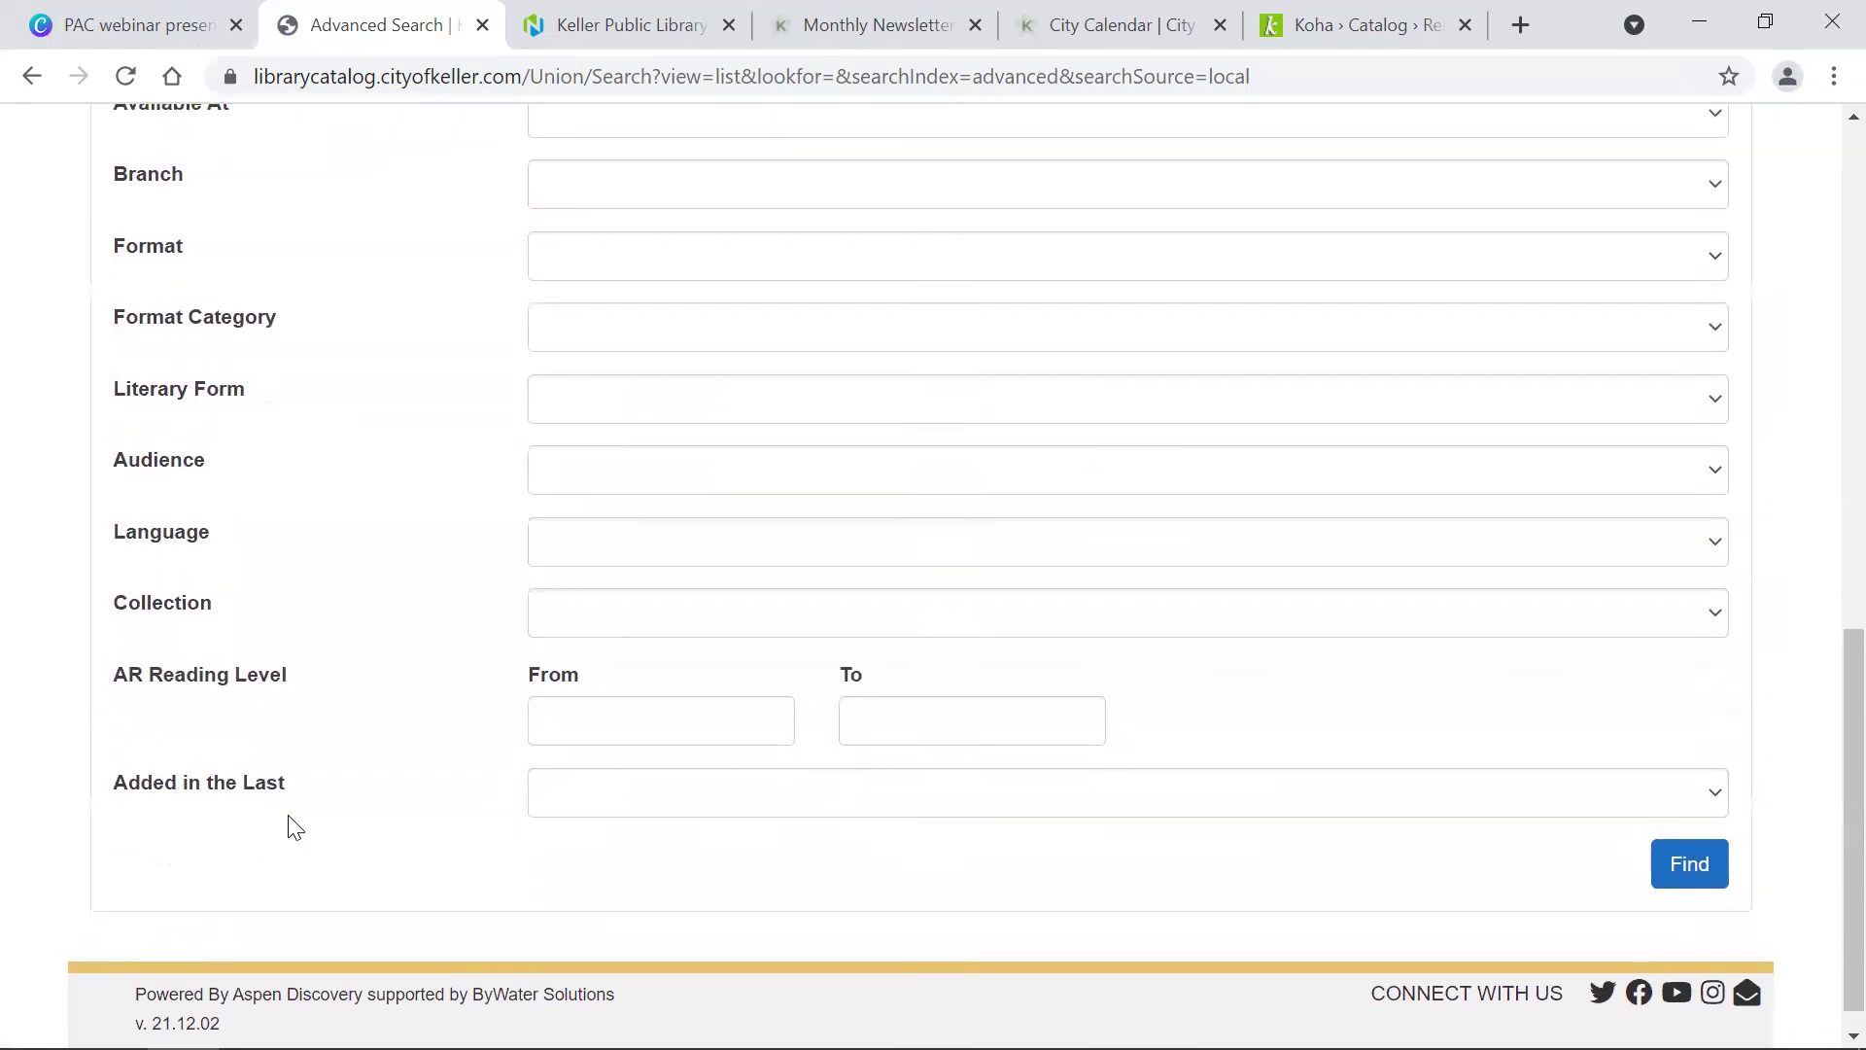
scroll(295, 827, up, 4)
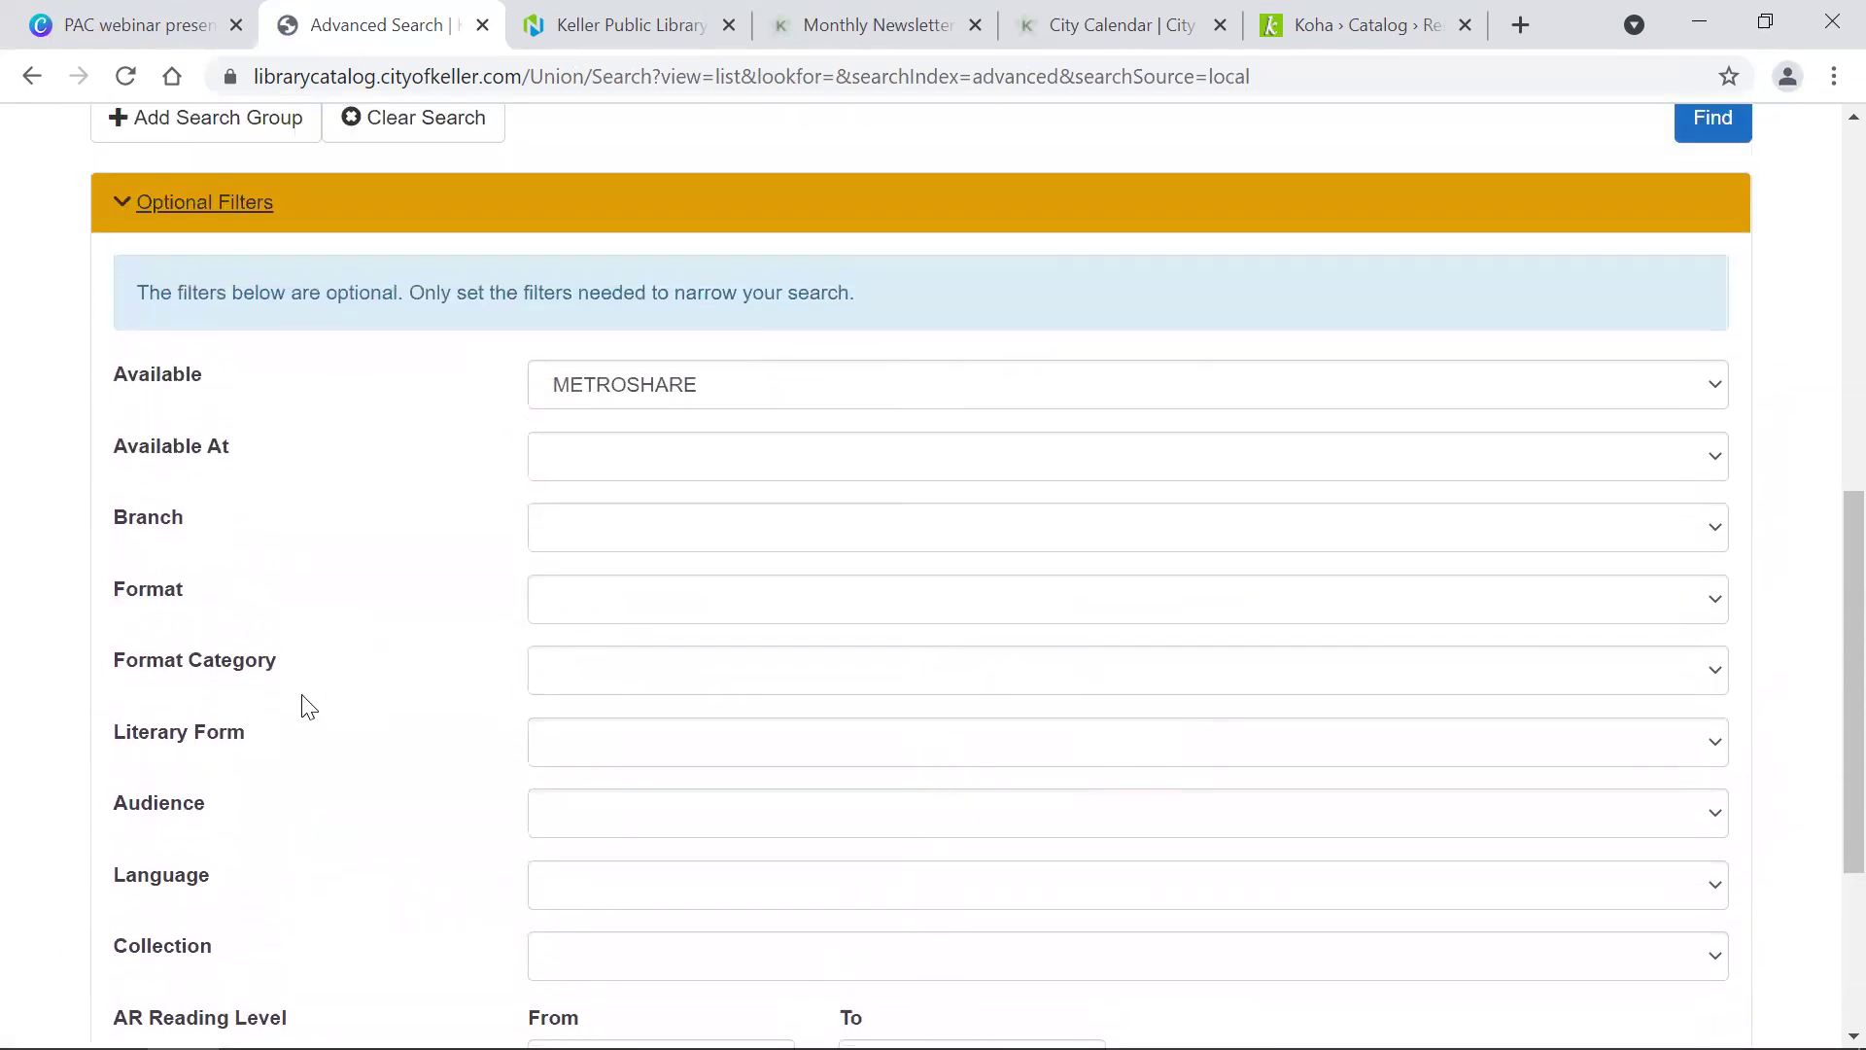
click(597, 671)
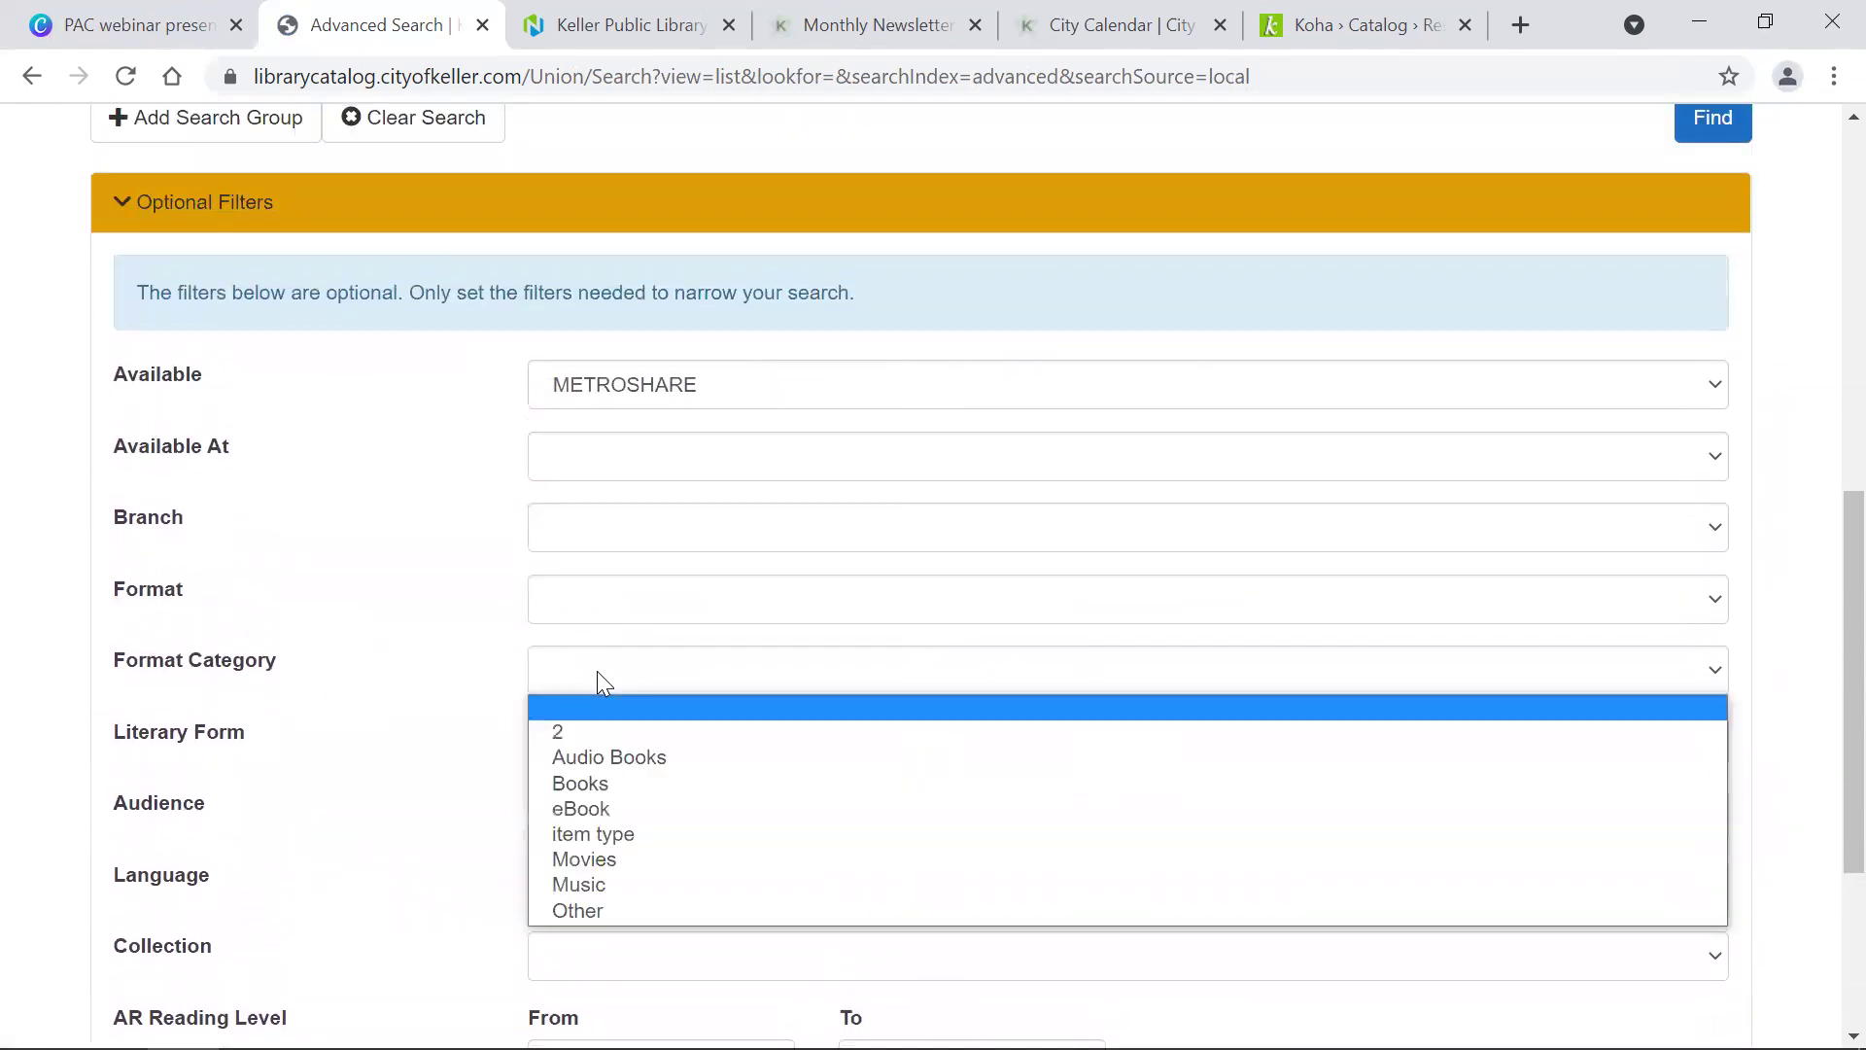
click(605, 781)
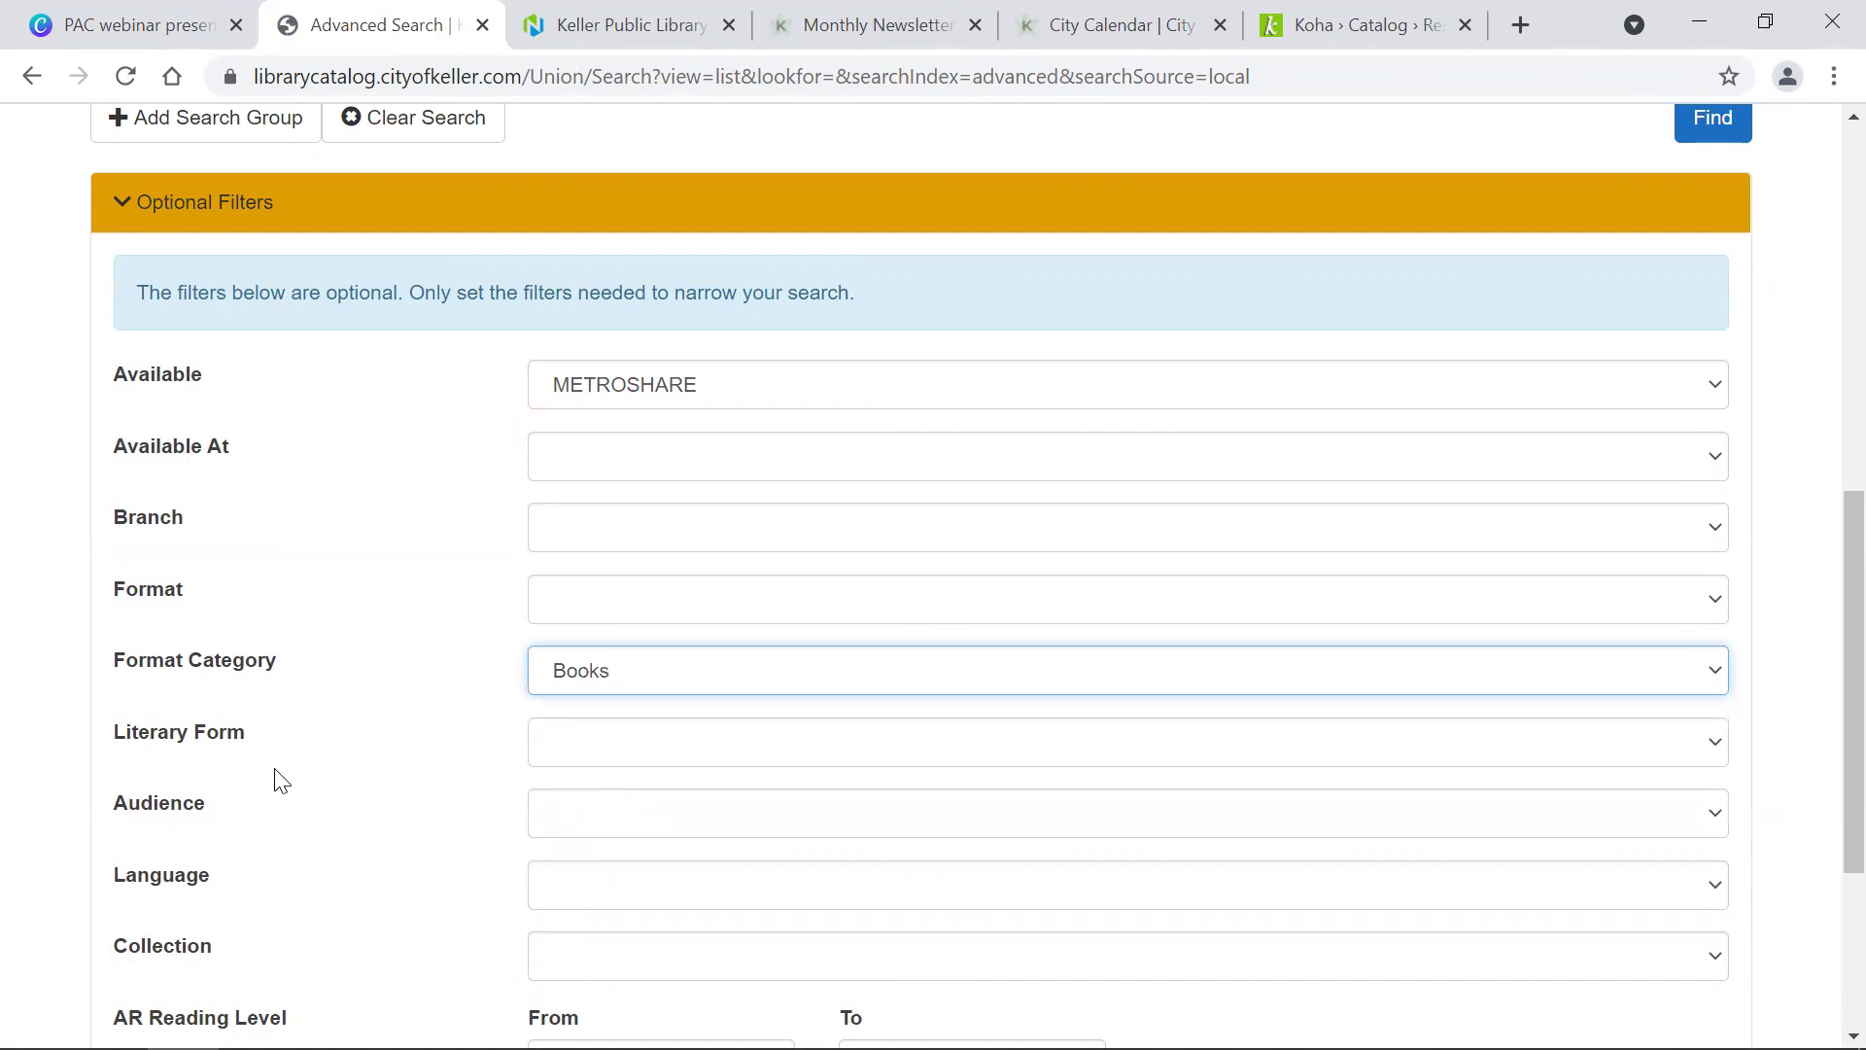
click(571, 763)
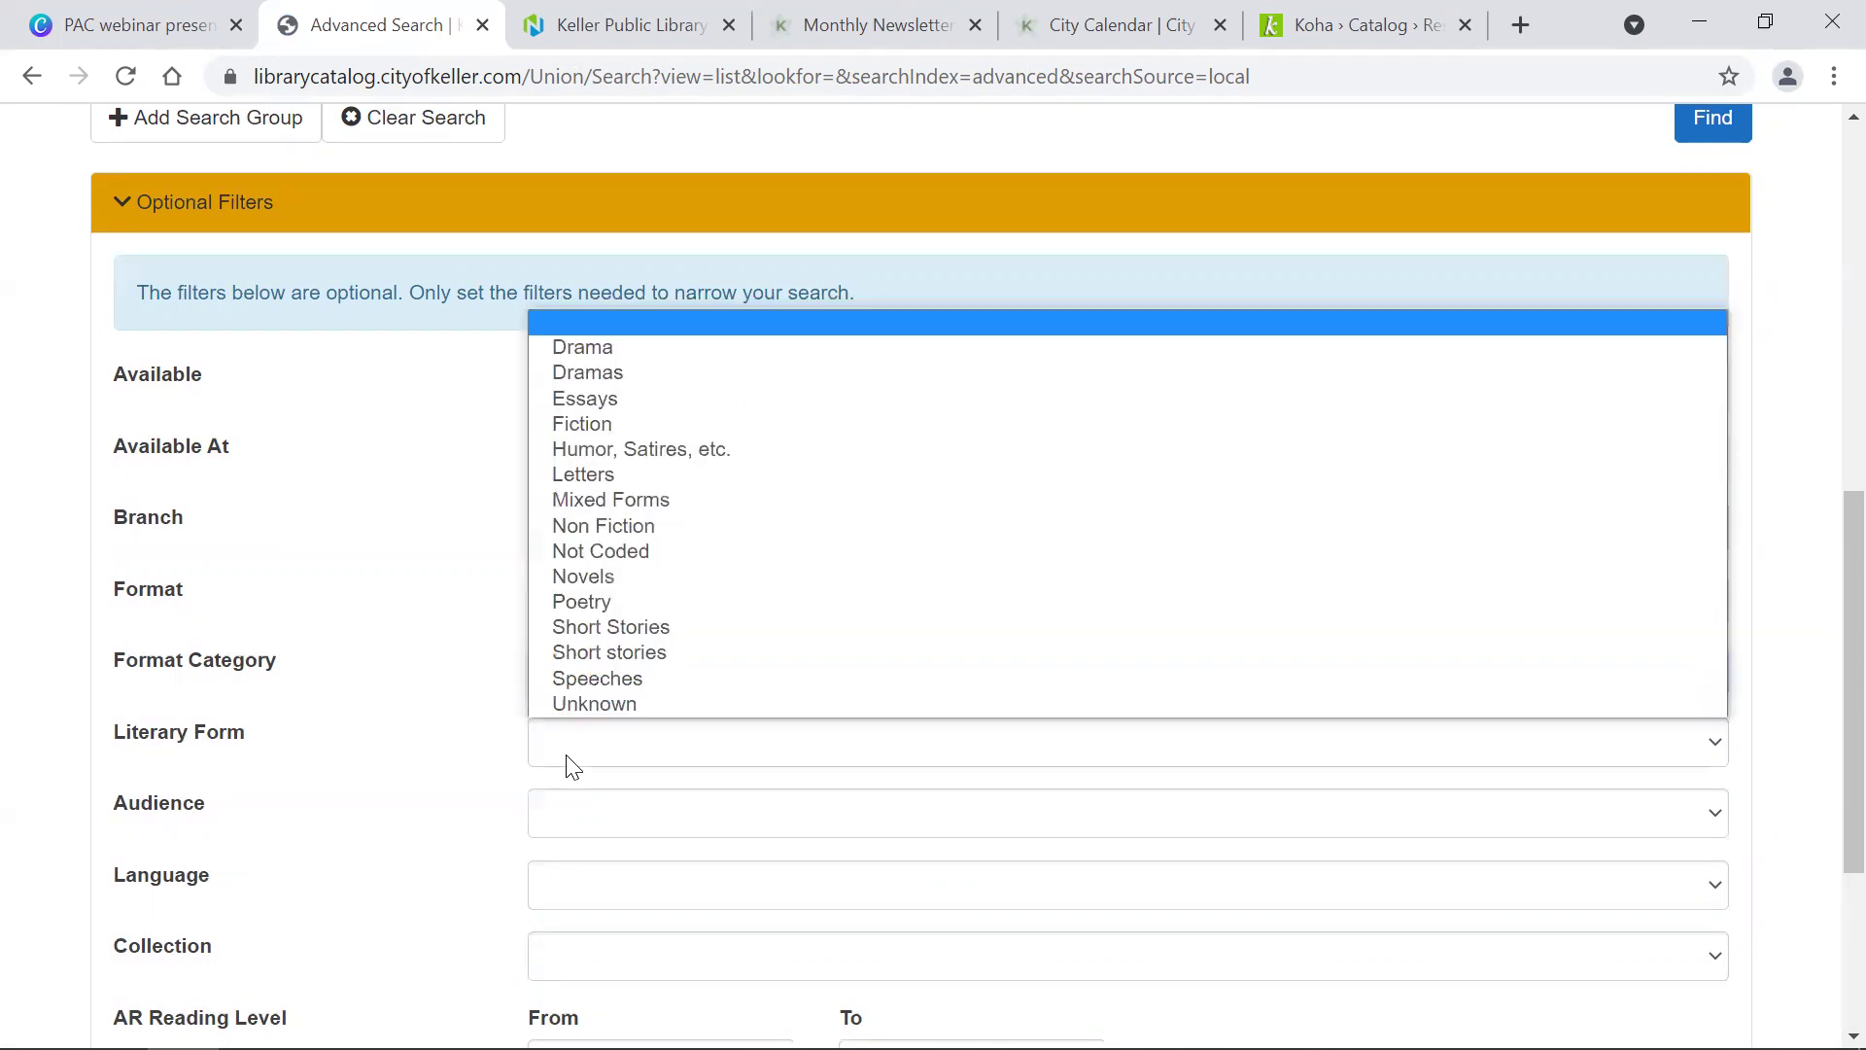
click(634, 530)
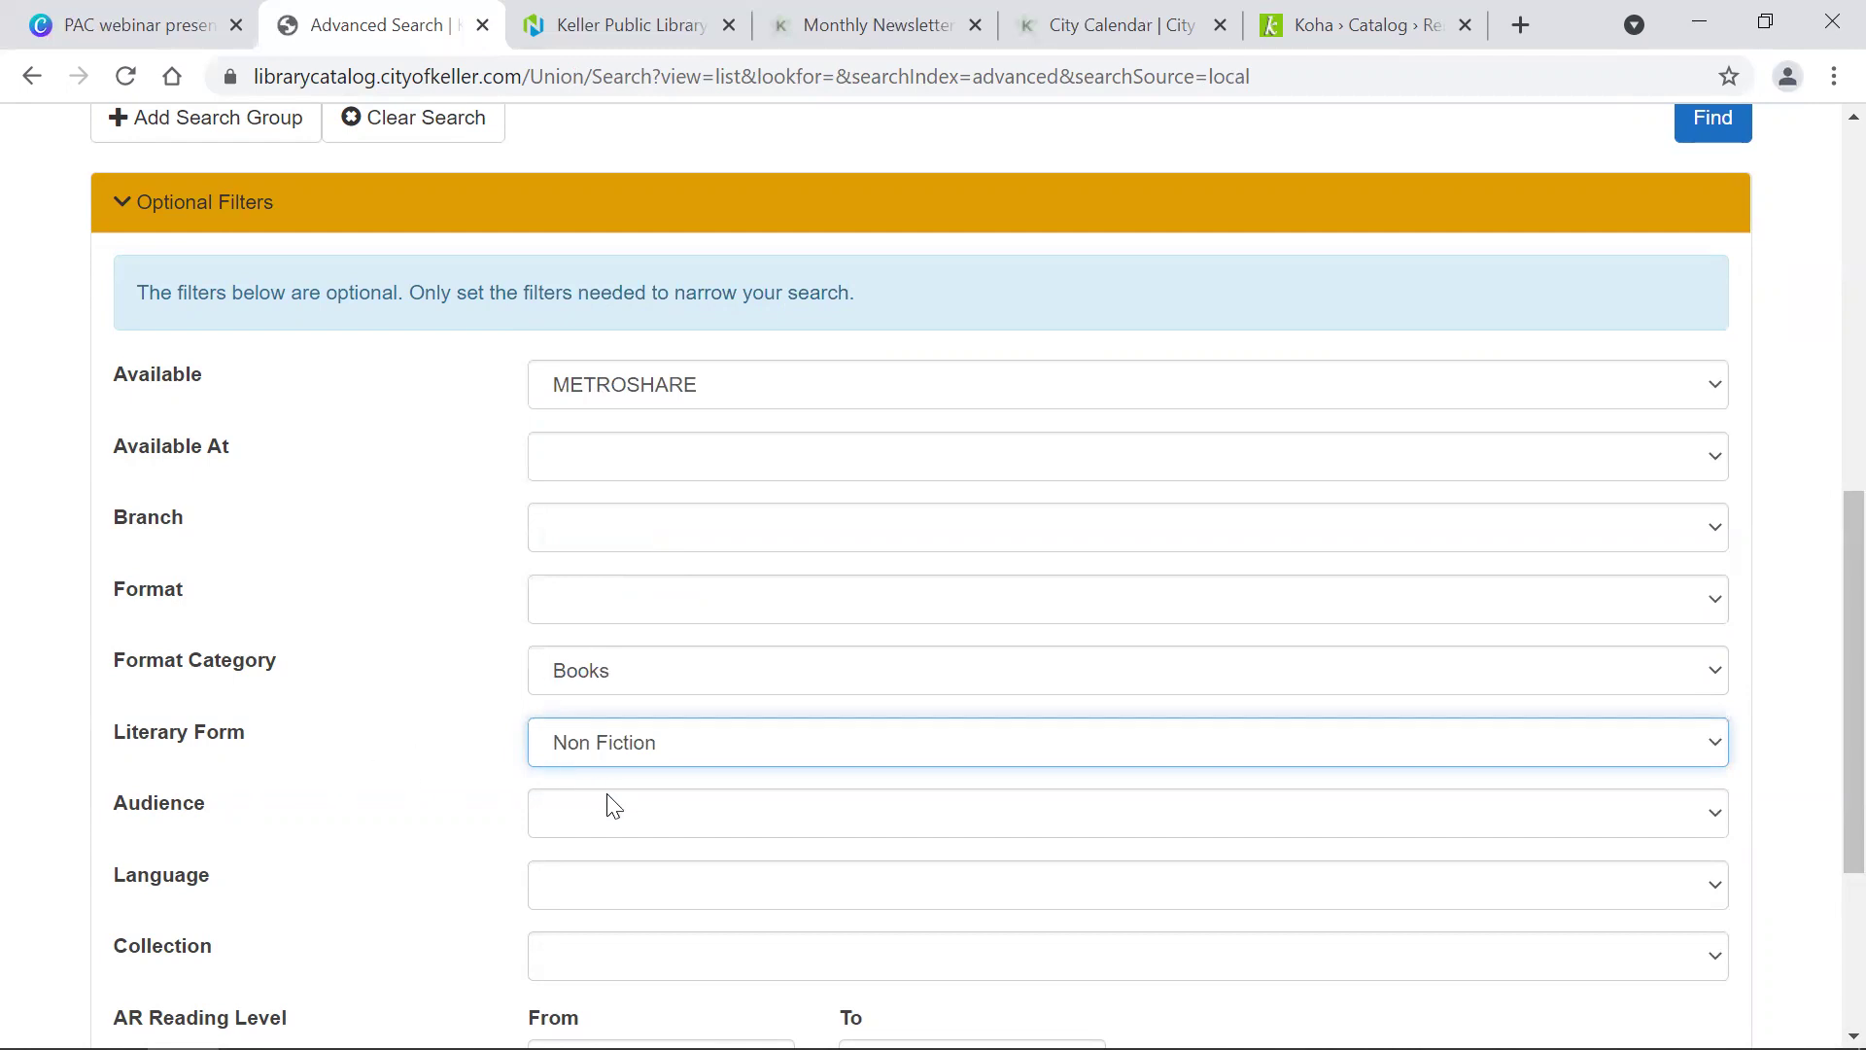
Step: Set audience to Juvenile and language to English, then run the search
click(614, 825)
scroll(692, 471, down, 1)
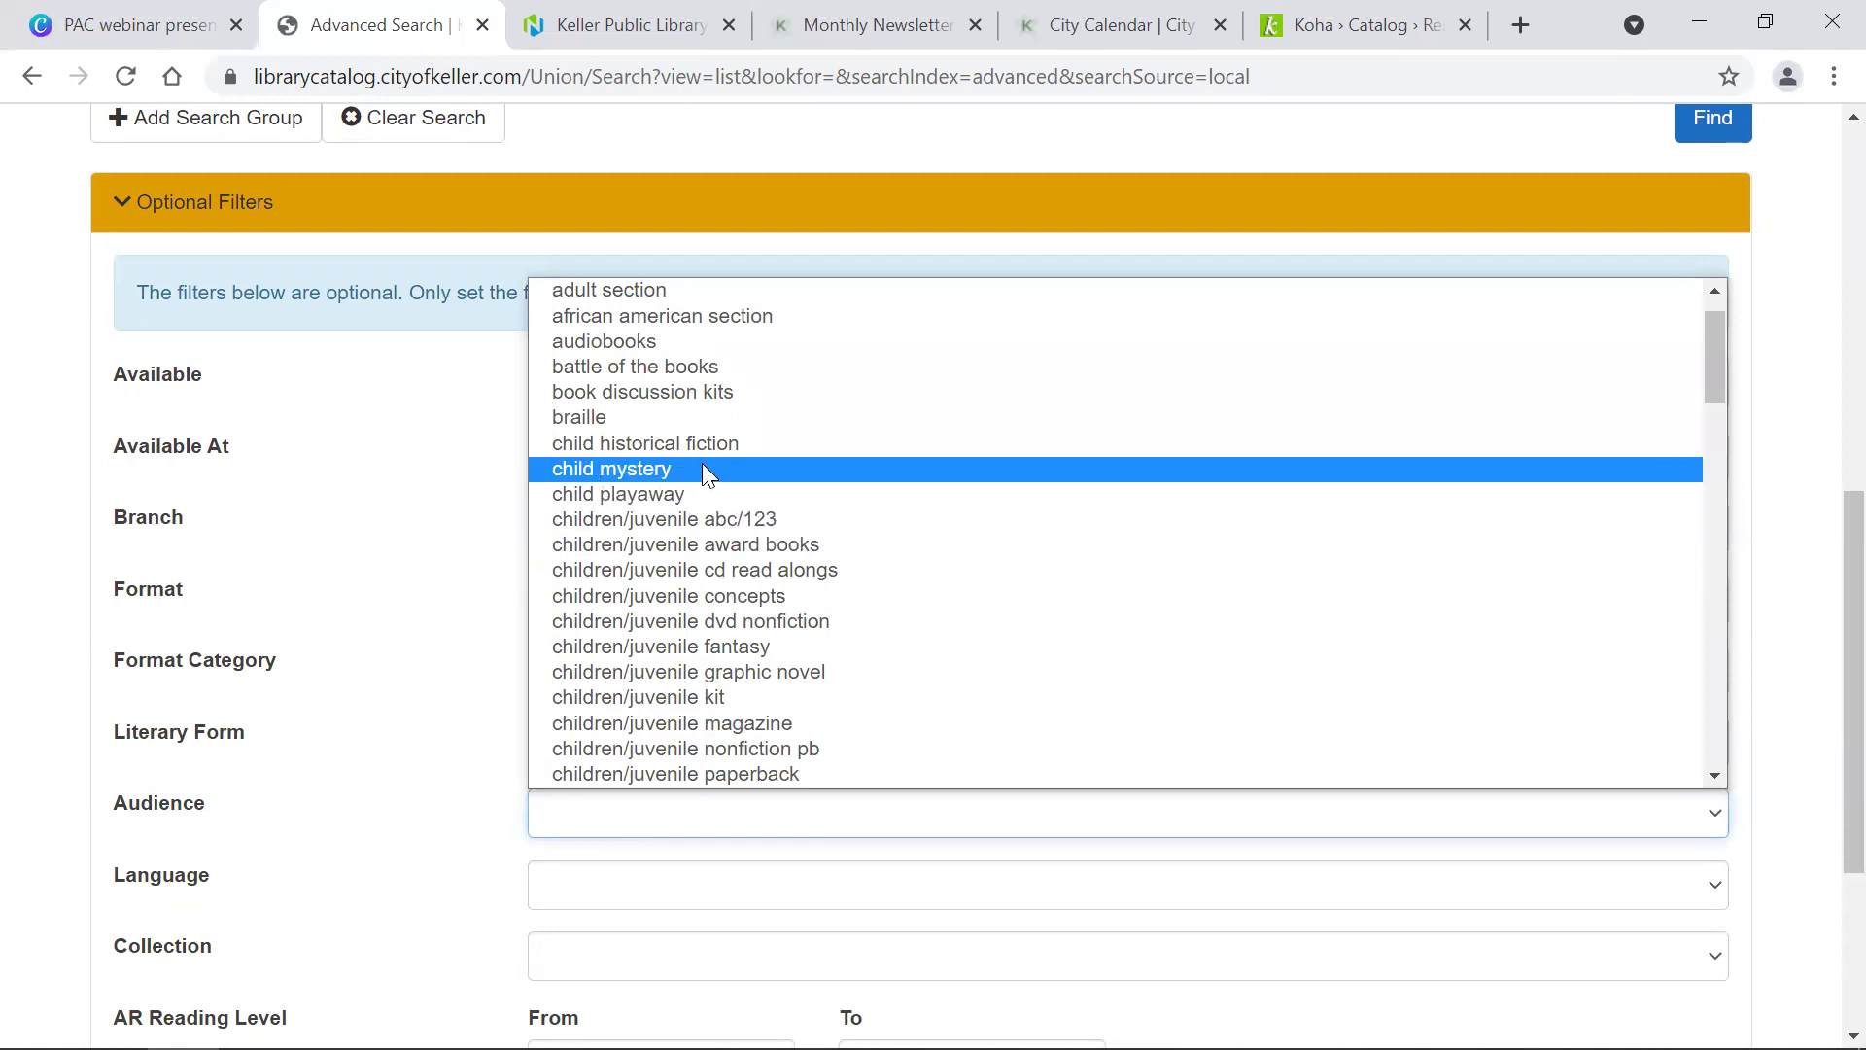
scroll(701, 468, down, 5)
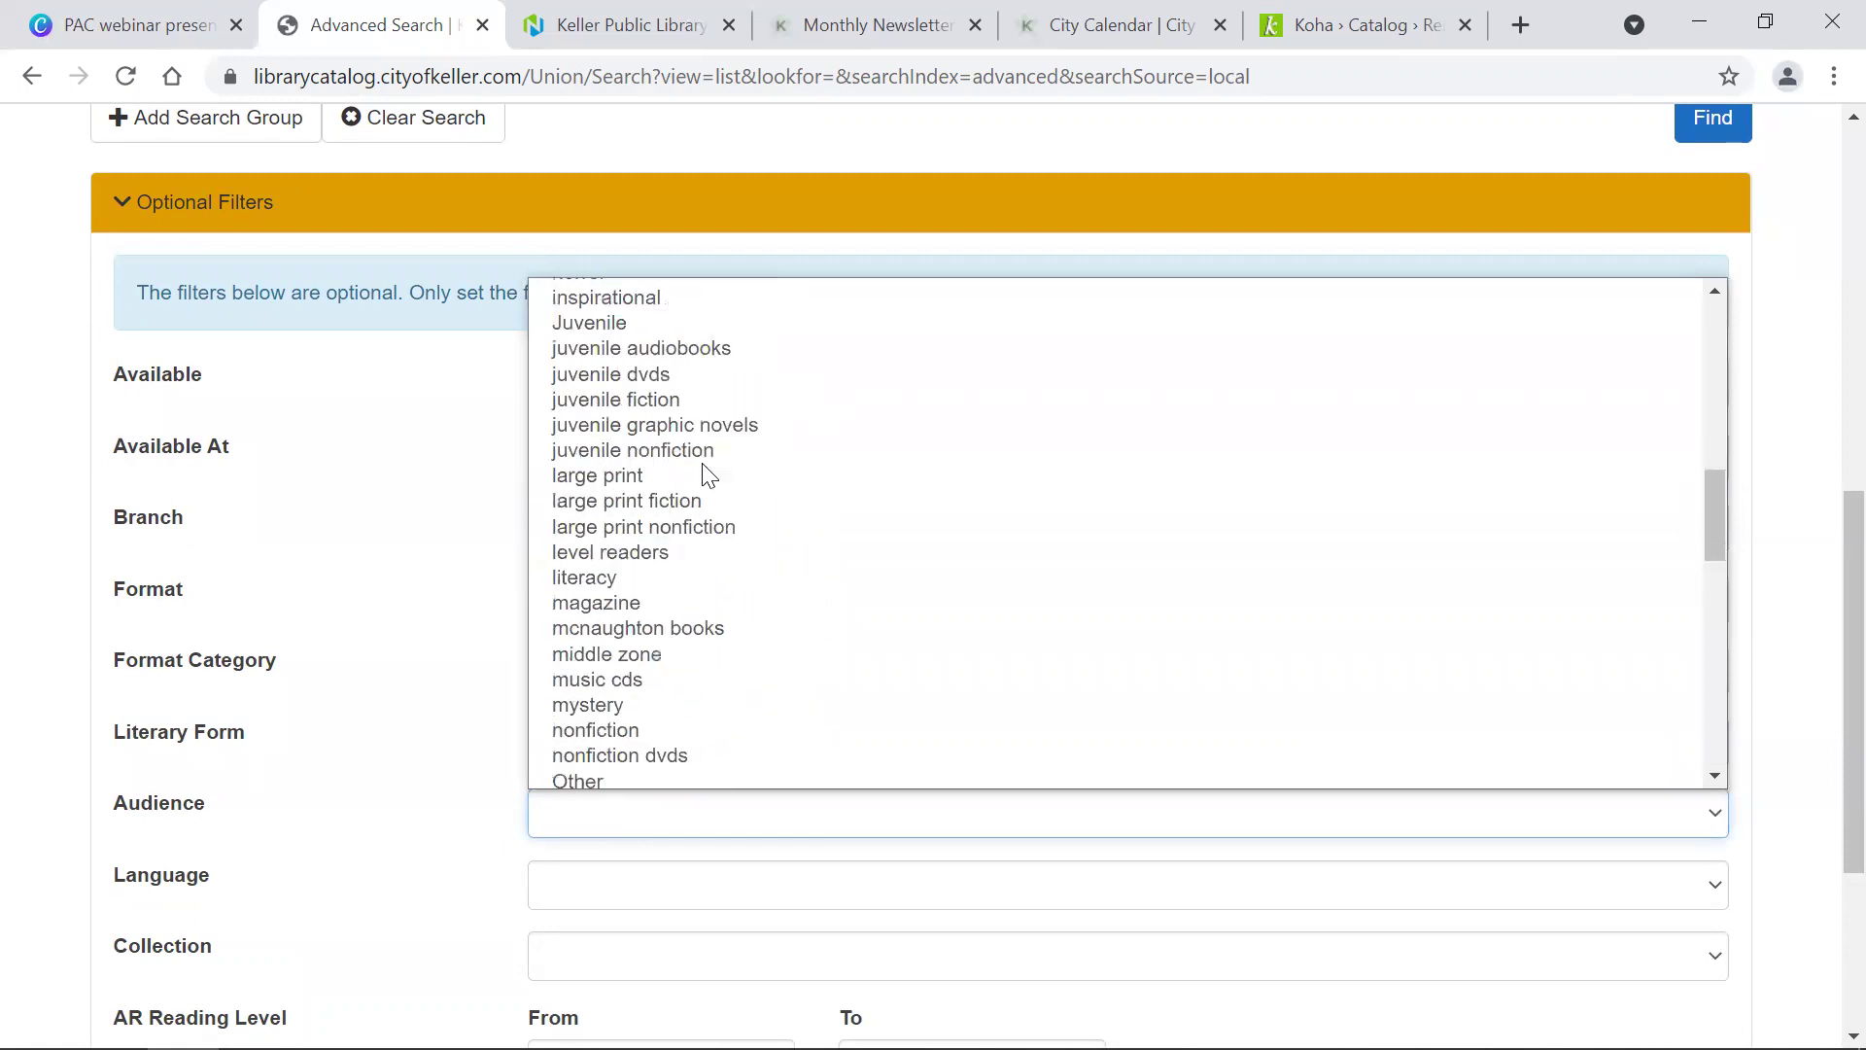
click(587, 324)
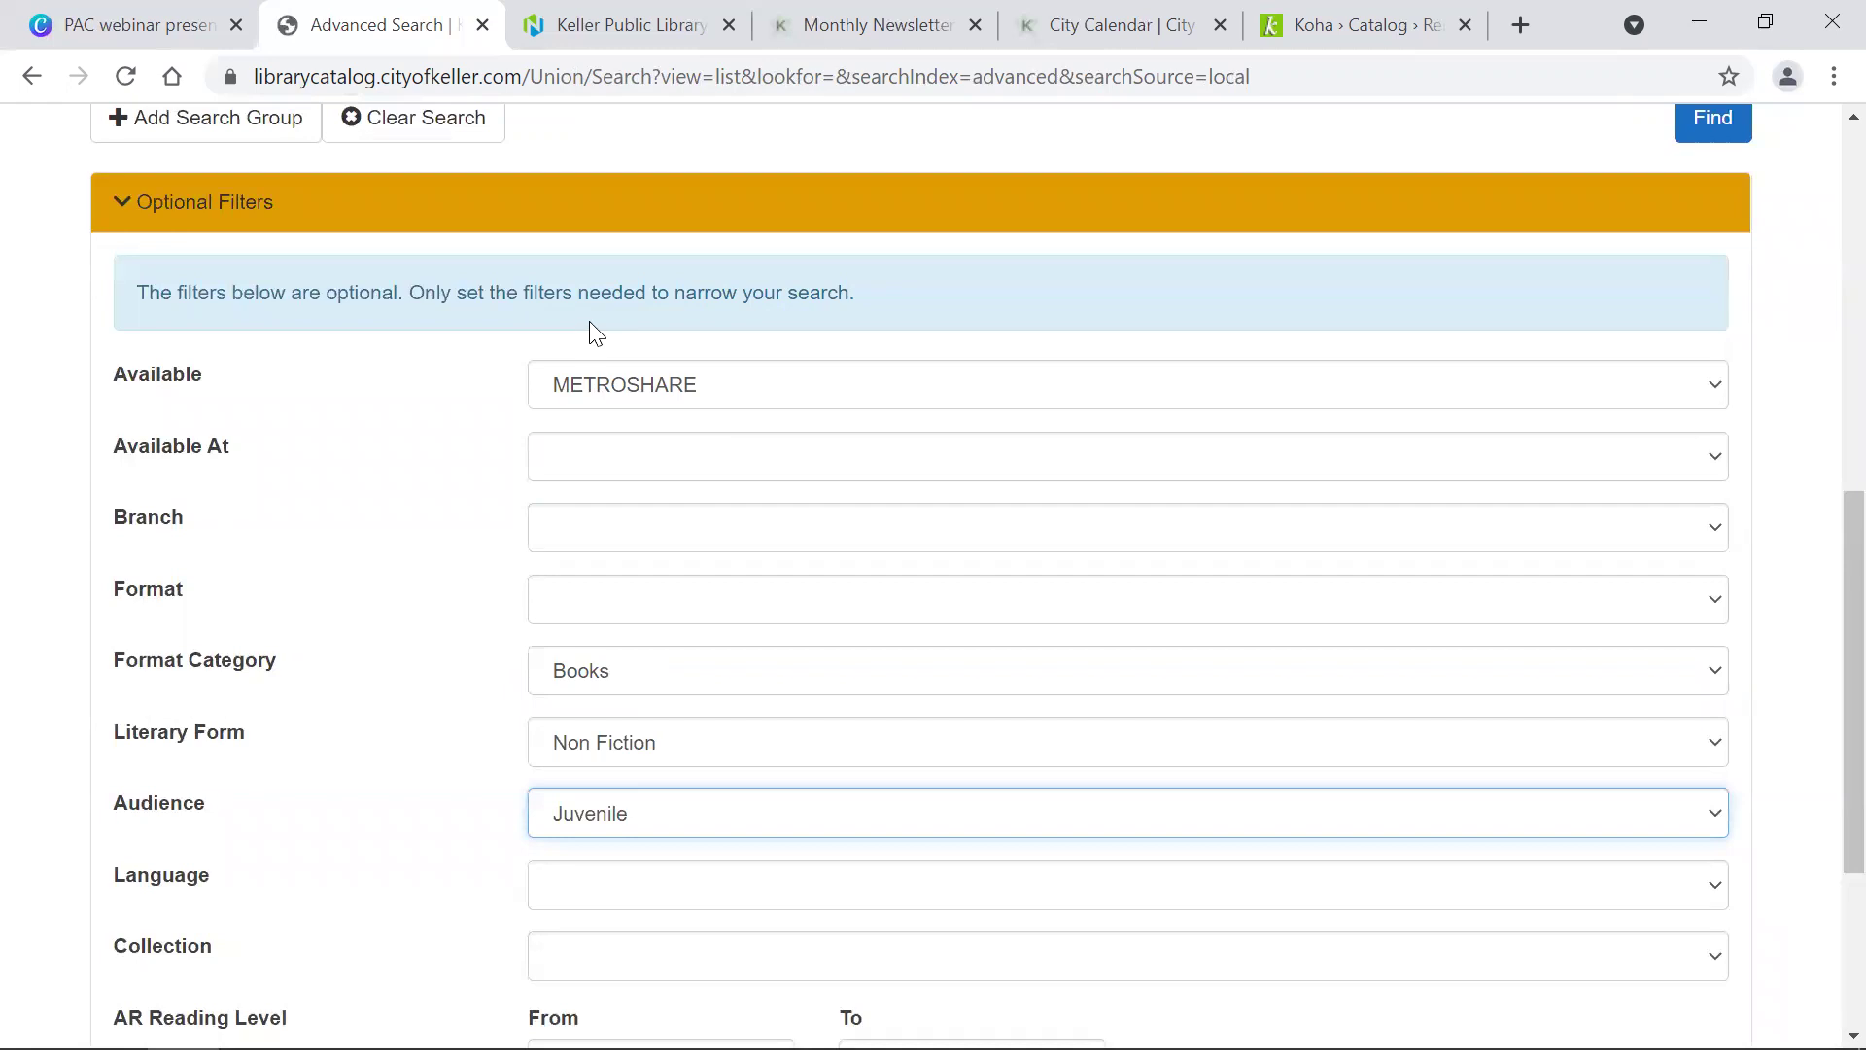
scroll(465, 559, down, 4)
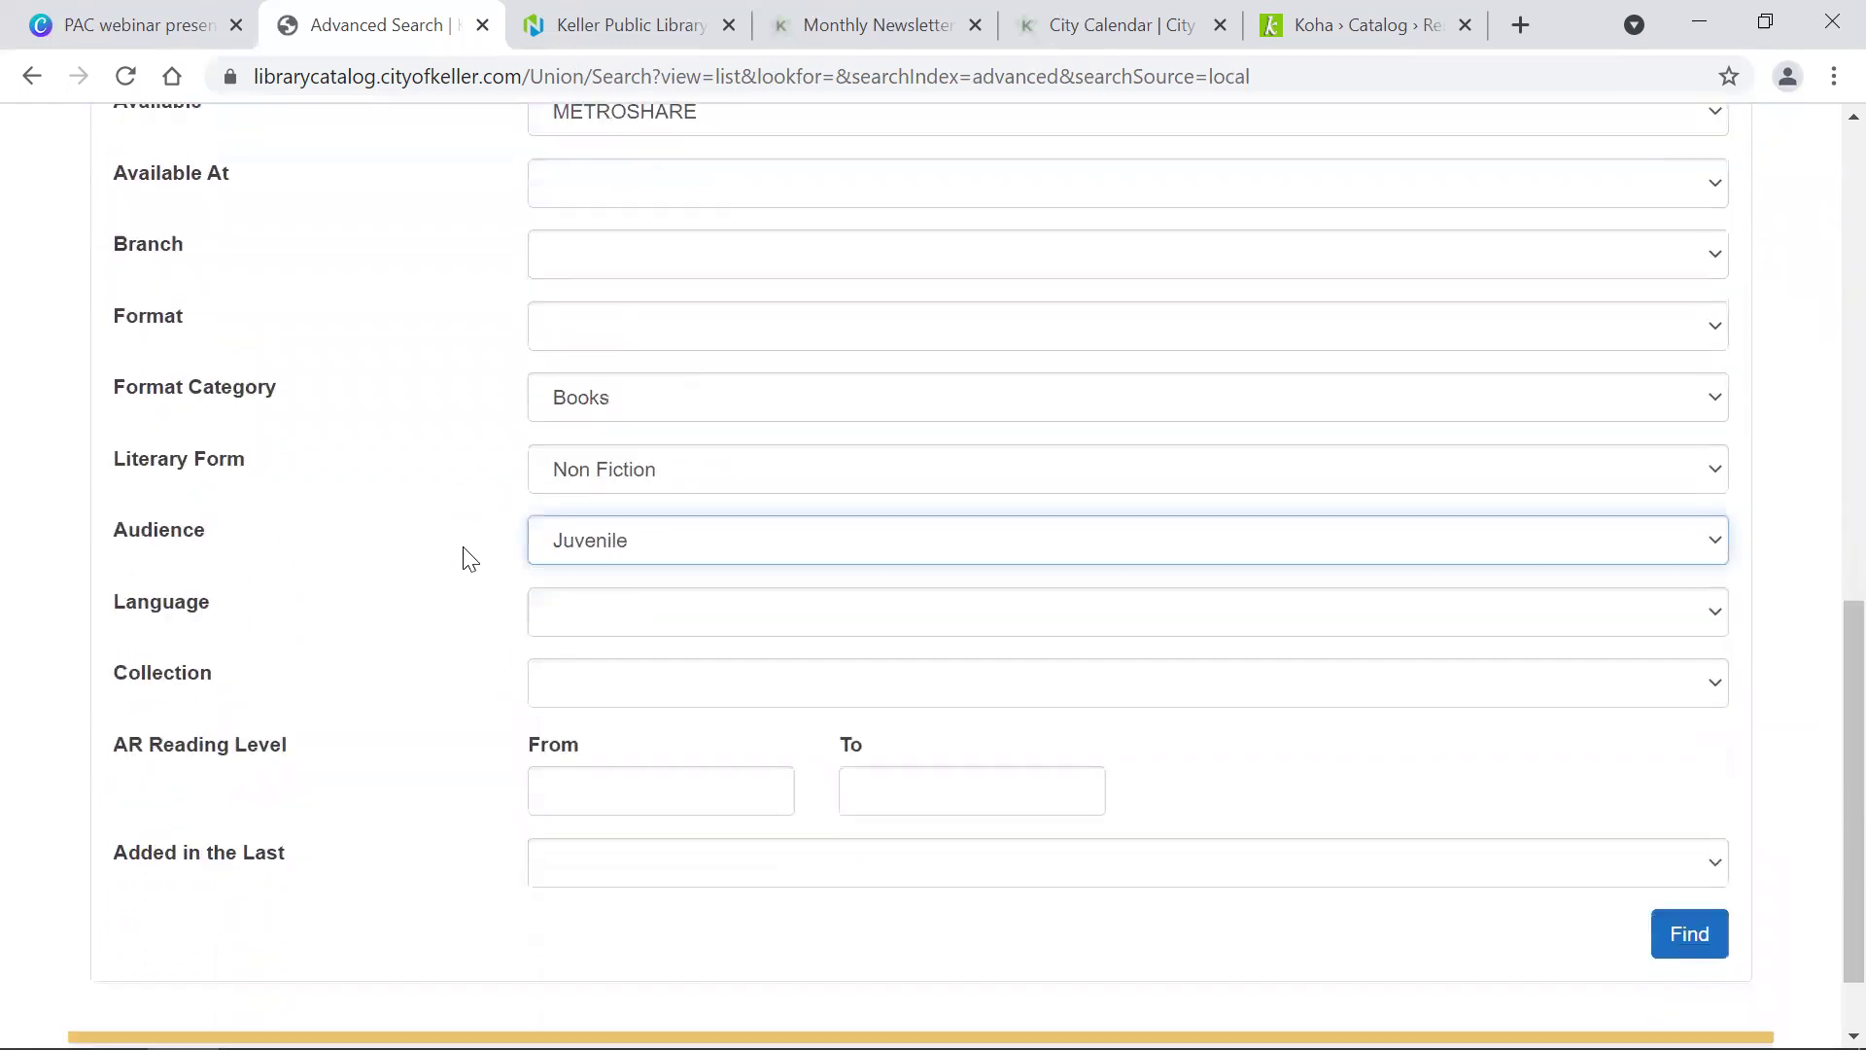
click(646, 515)
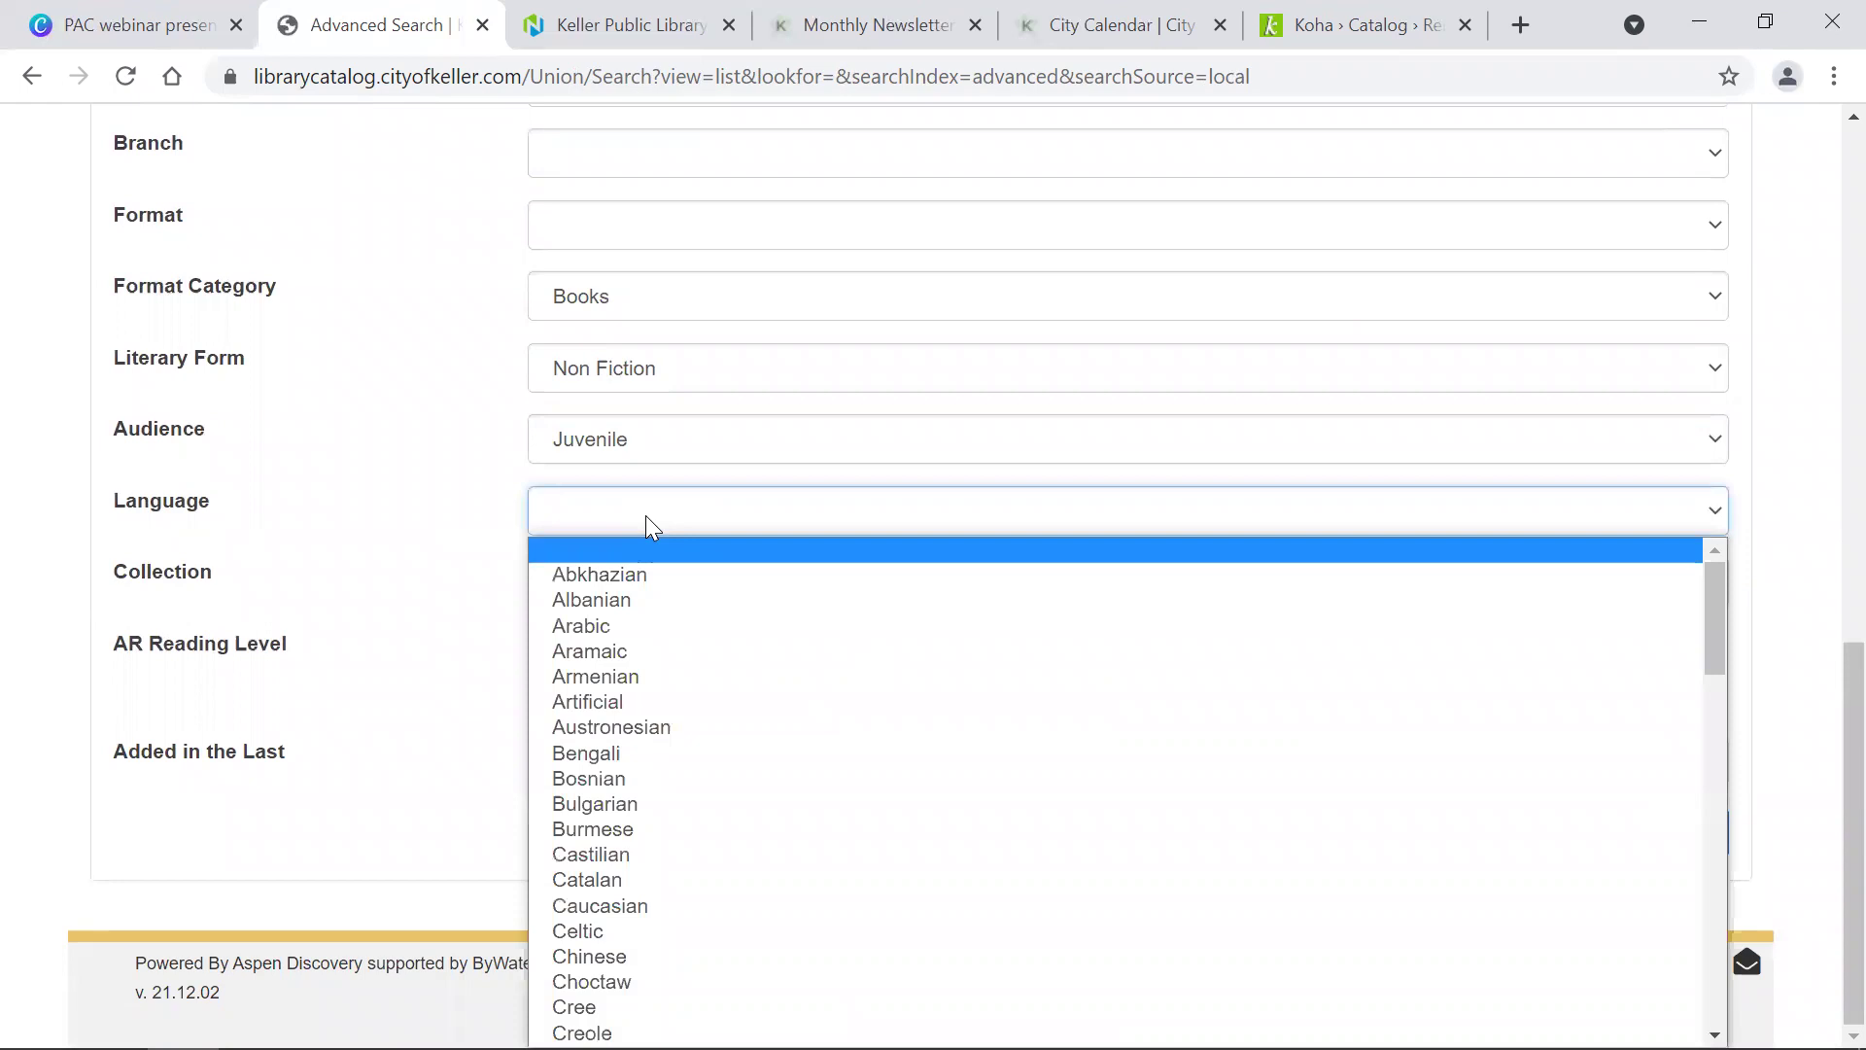
scroll(659, 719, down, 2)
scroll(657, 721, down, 4)
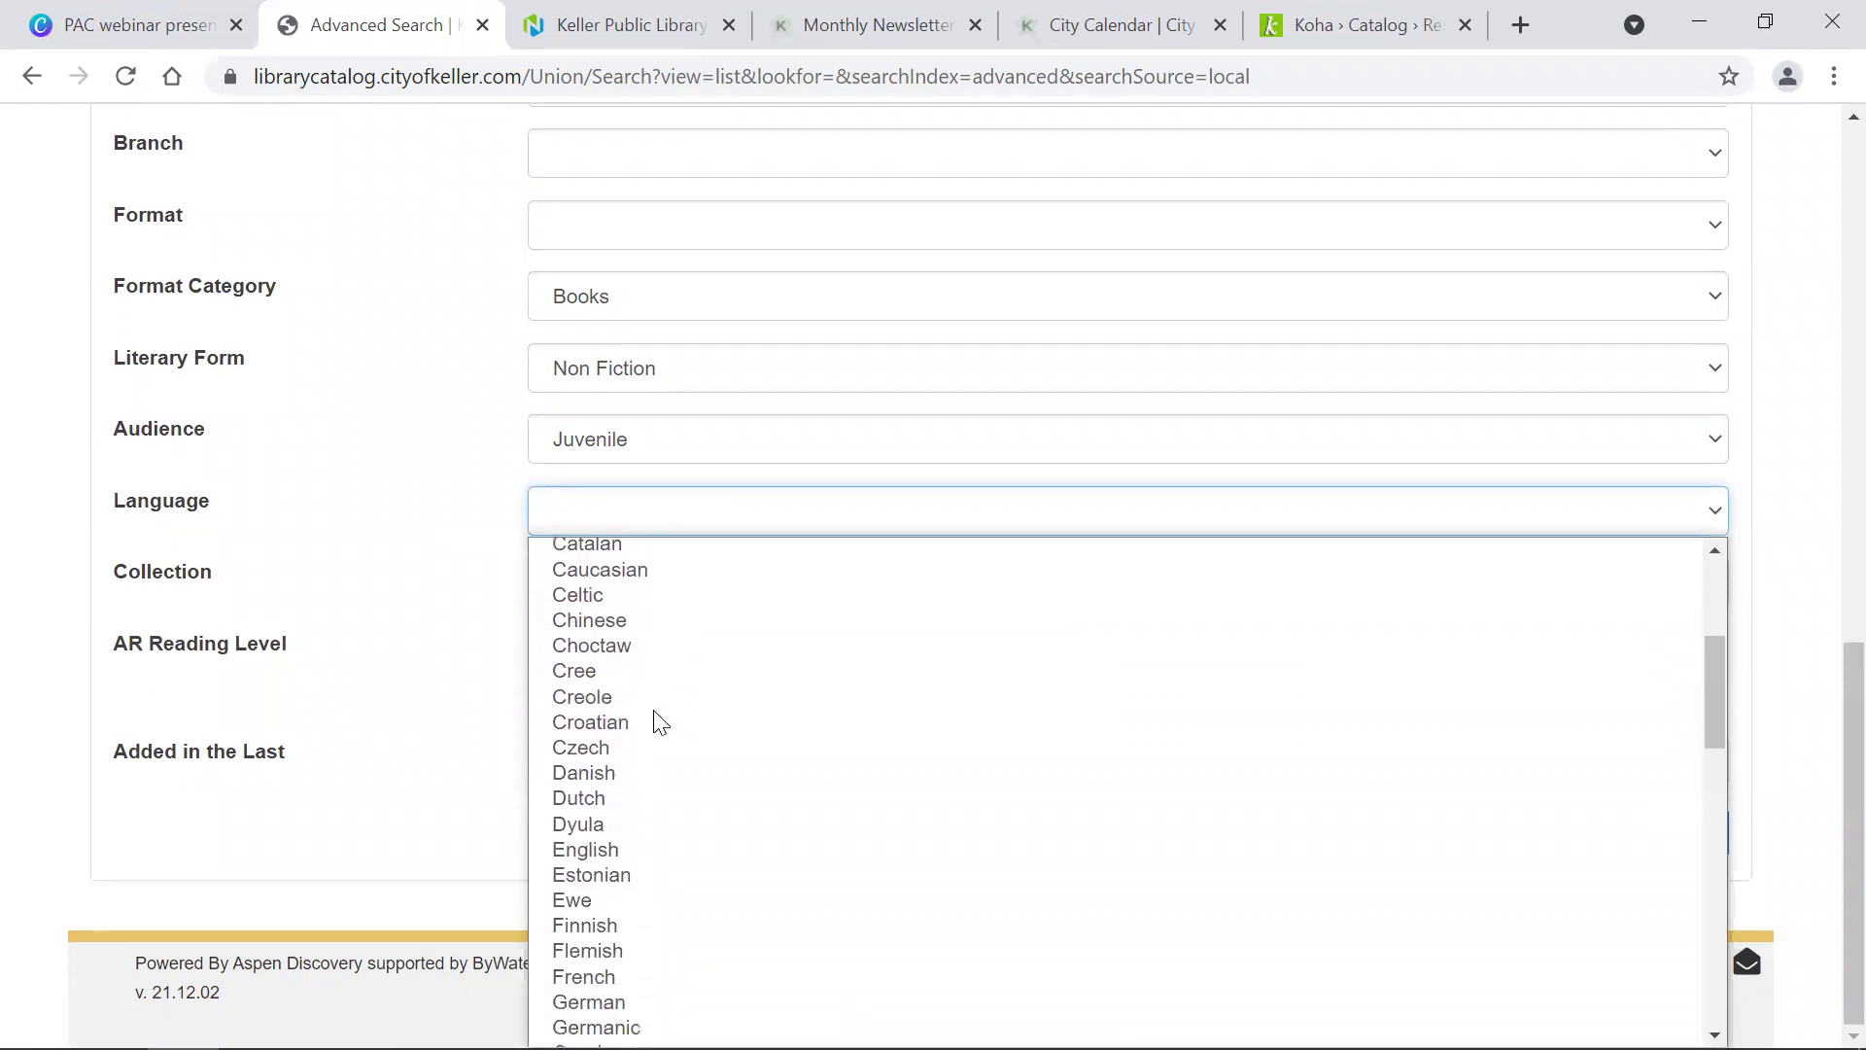
scroll(642, 714, up, 1)
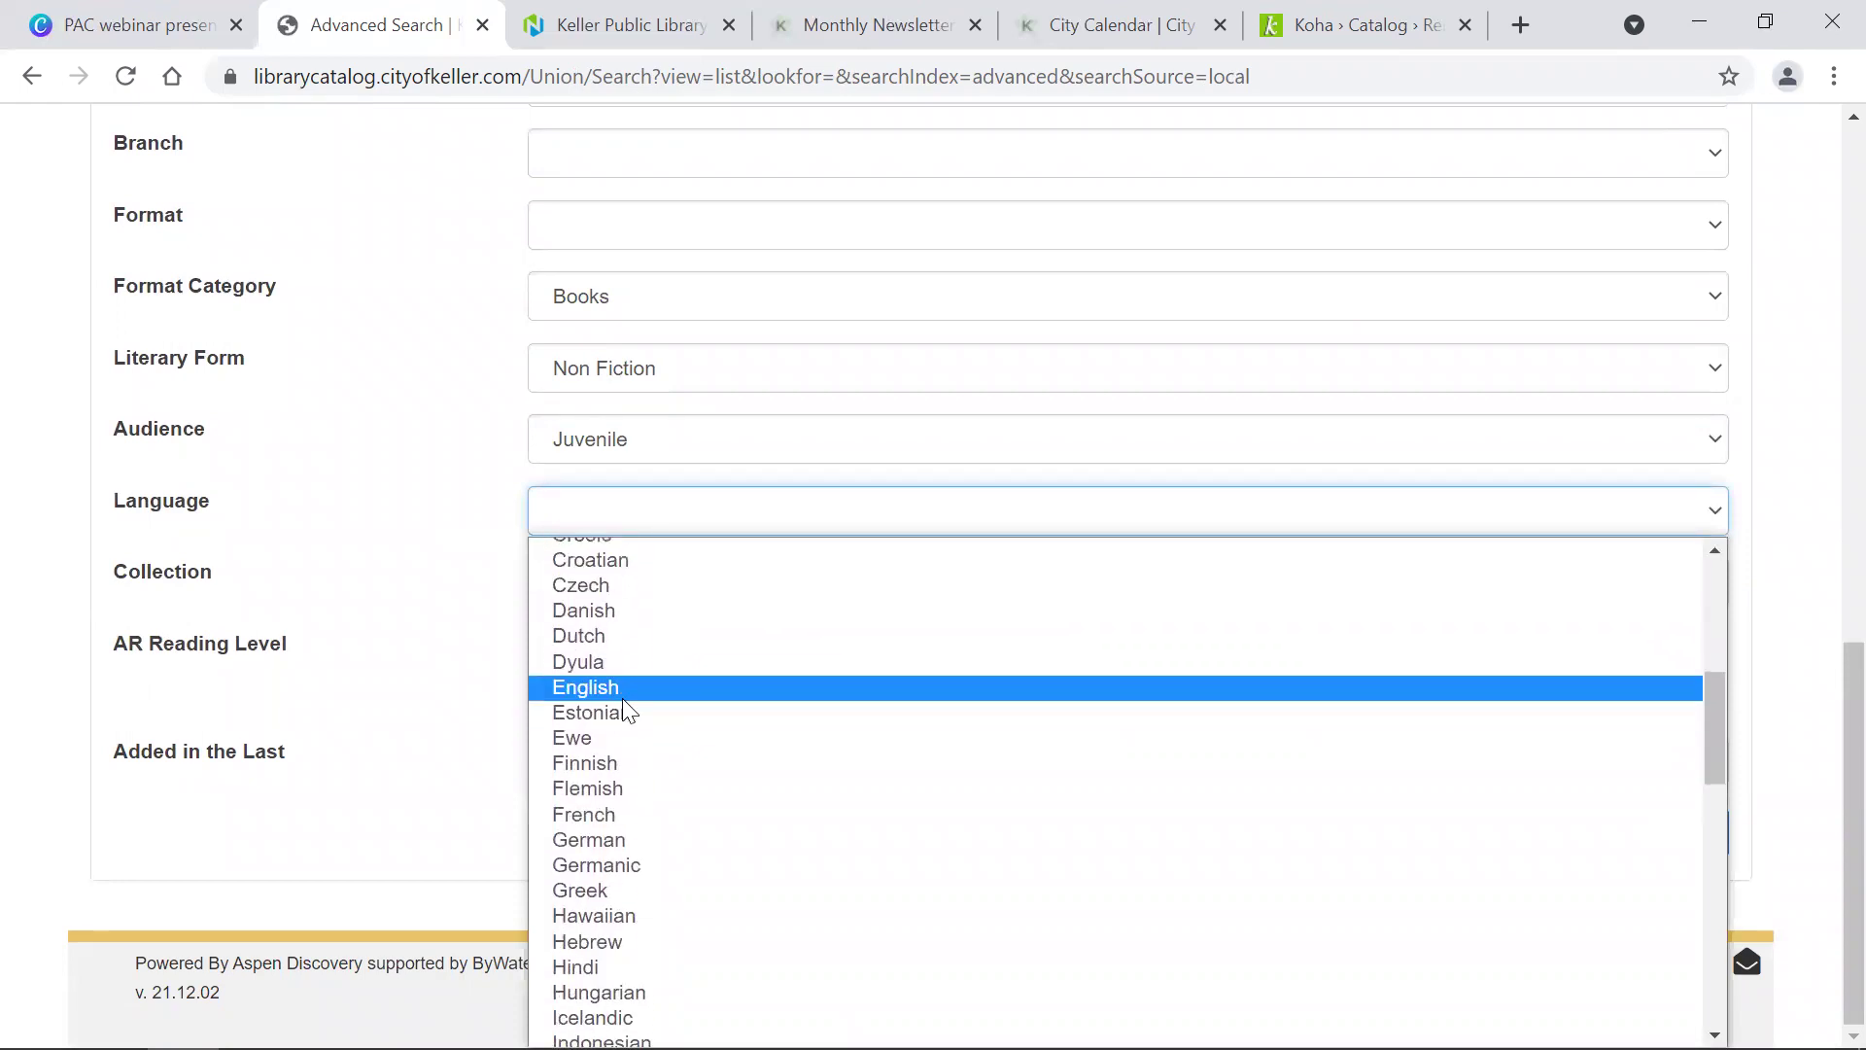
click(614, 689)
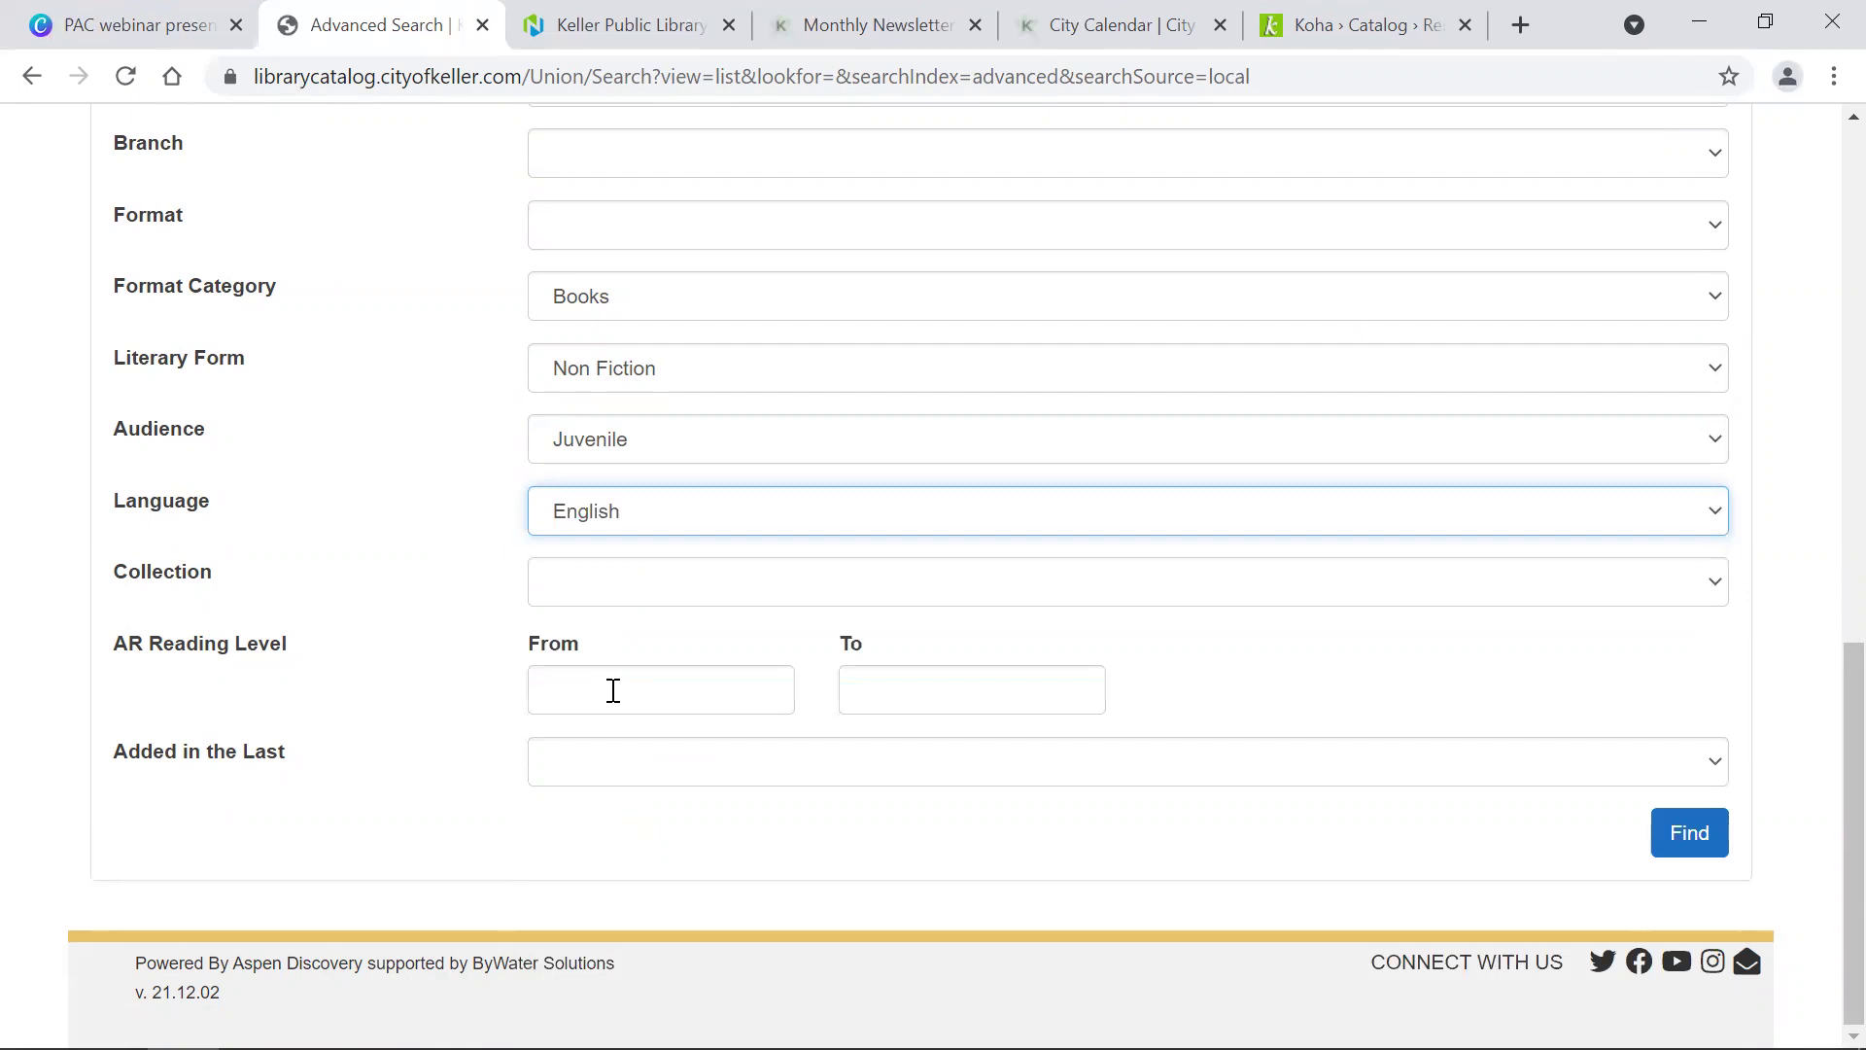
click(1679, 844)
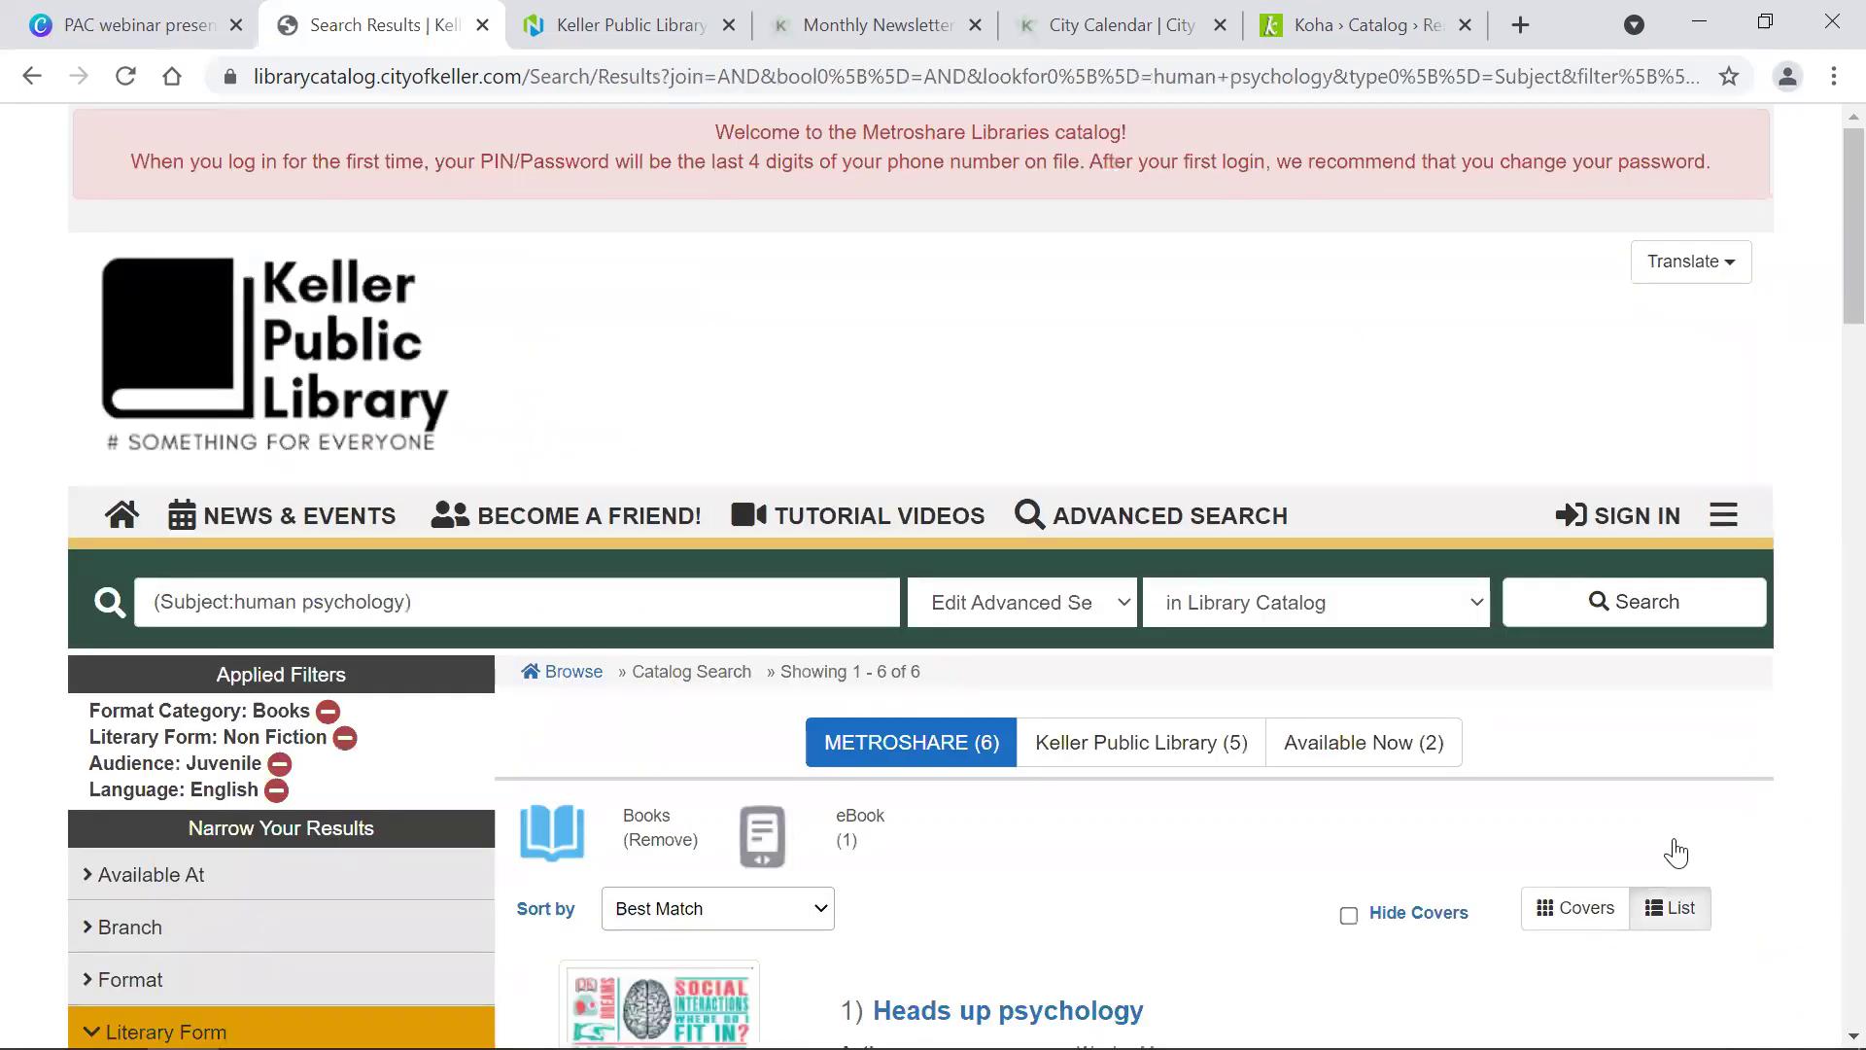
Step: Review the six human psychology results and return to Advanced Search
scroll(1676, 854, down, 7)
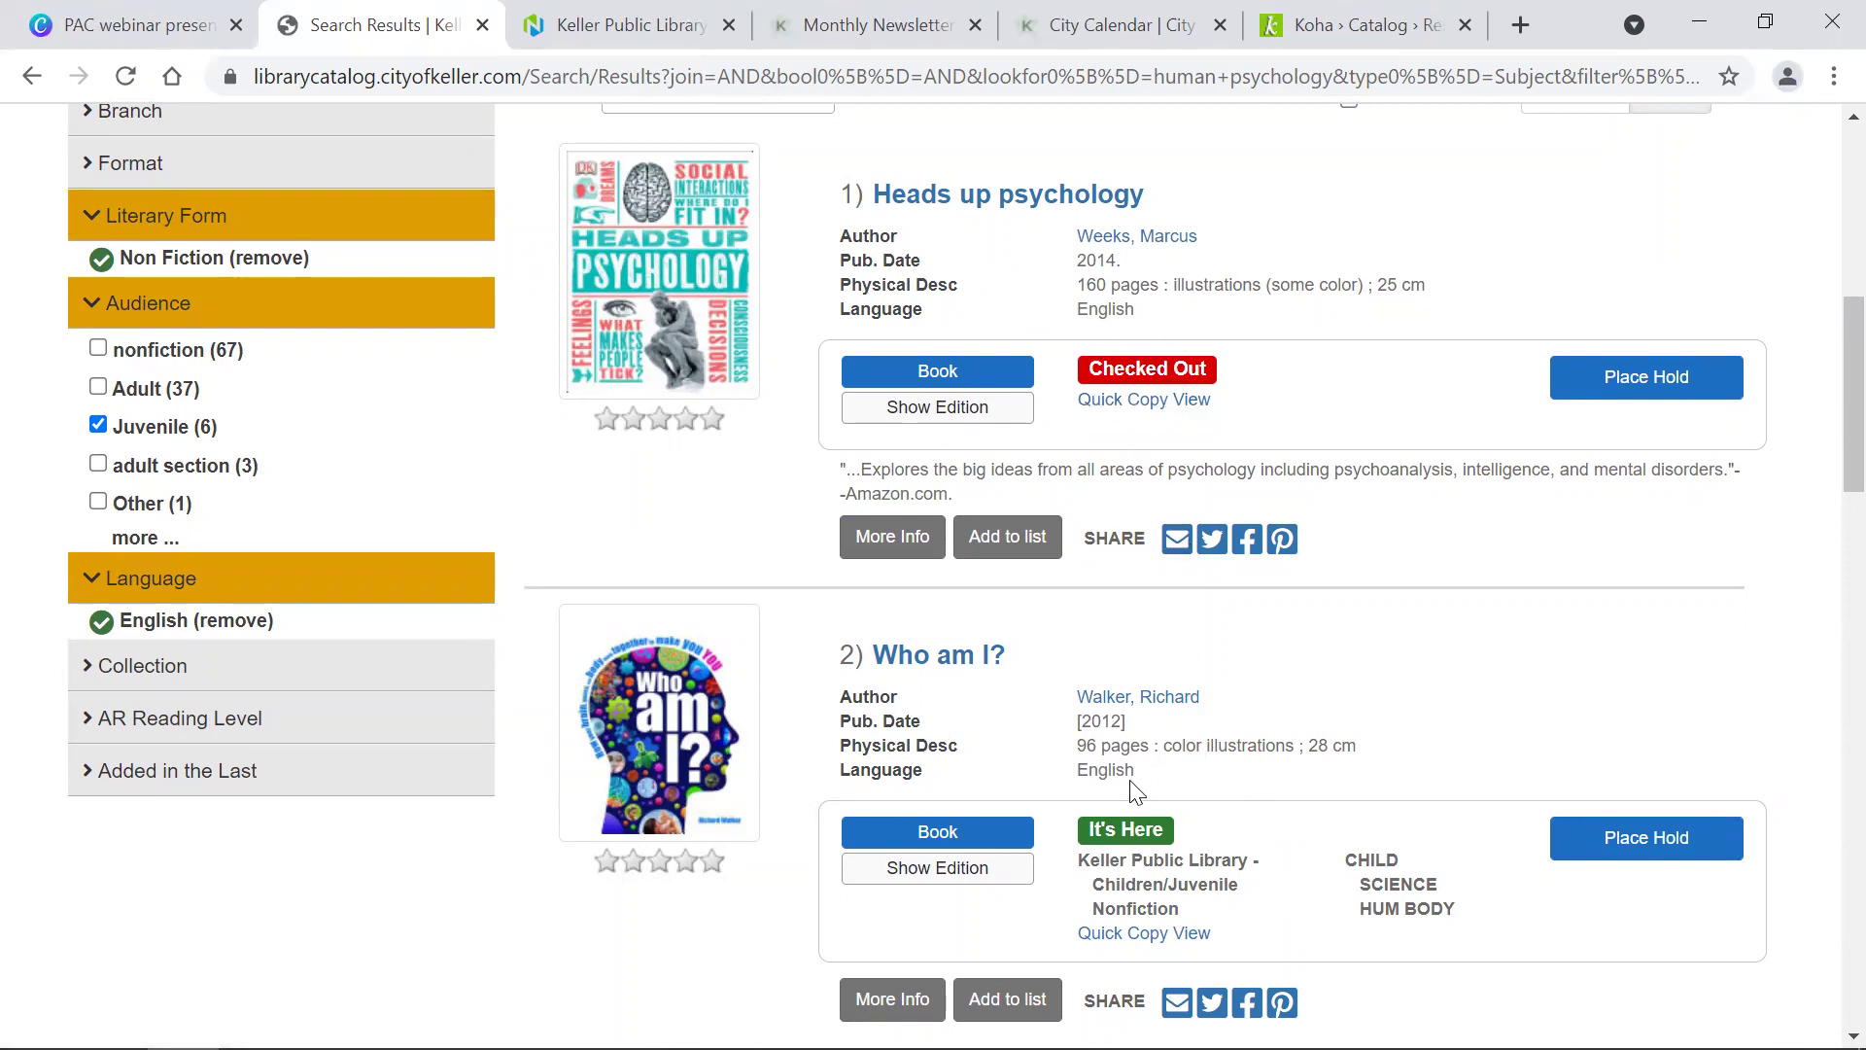
scroll(1132, 789, up, 9)
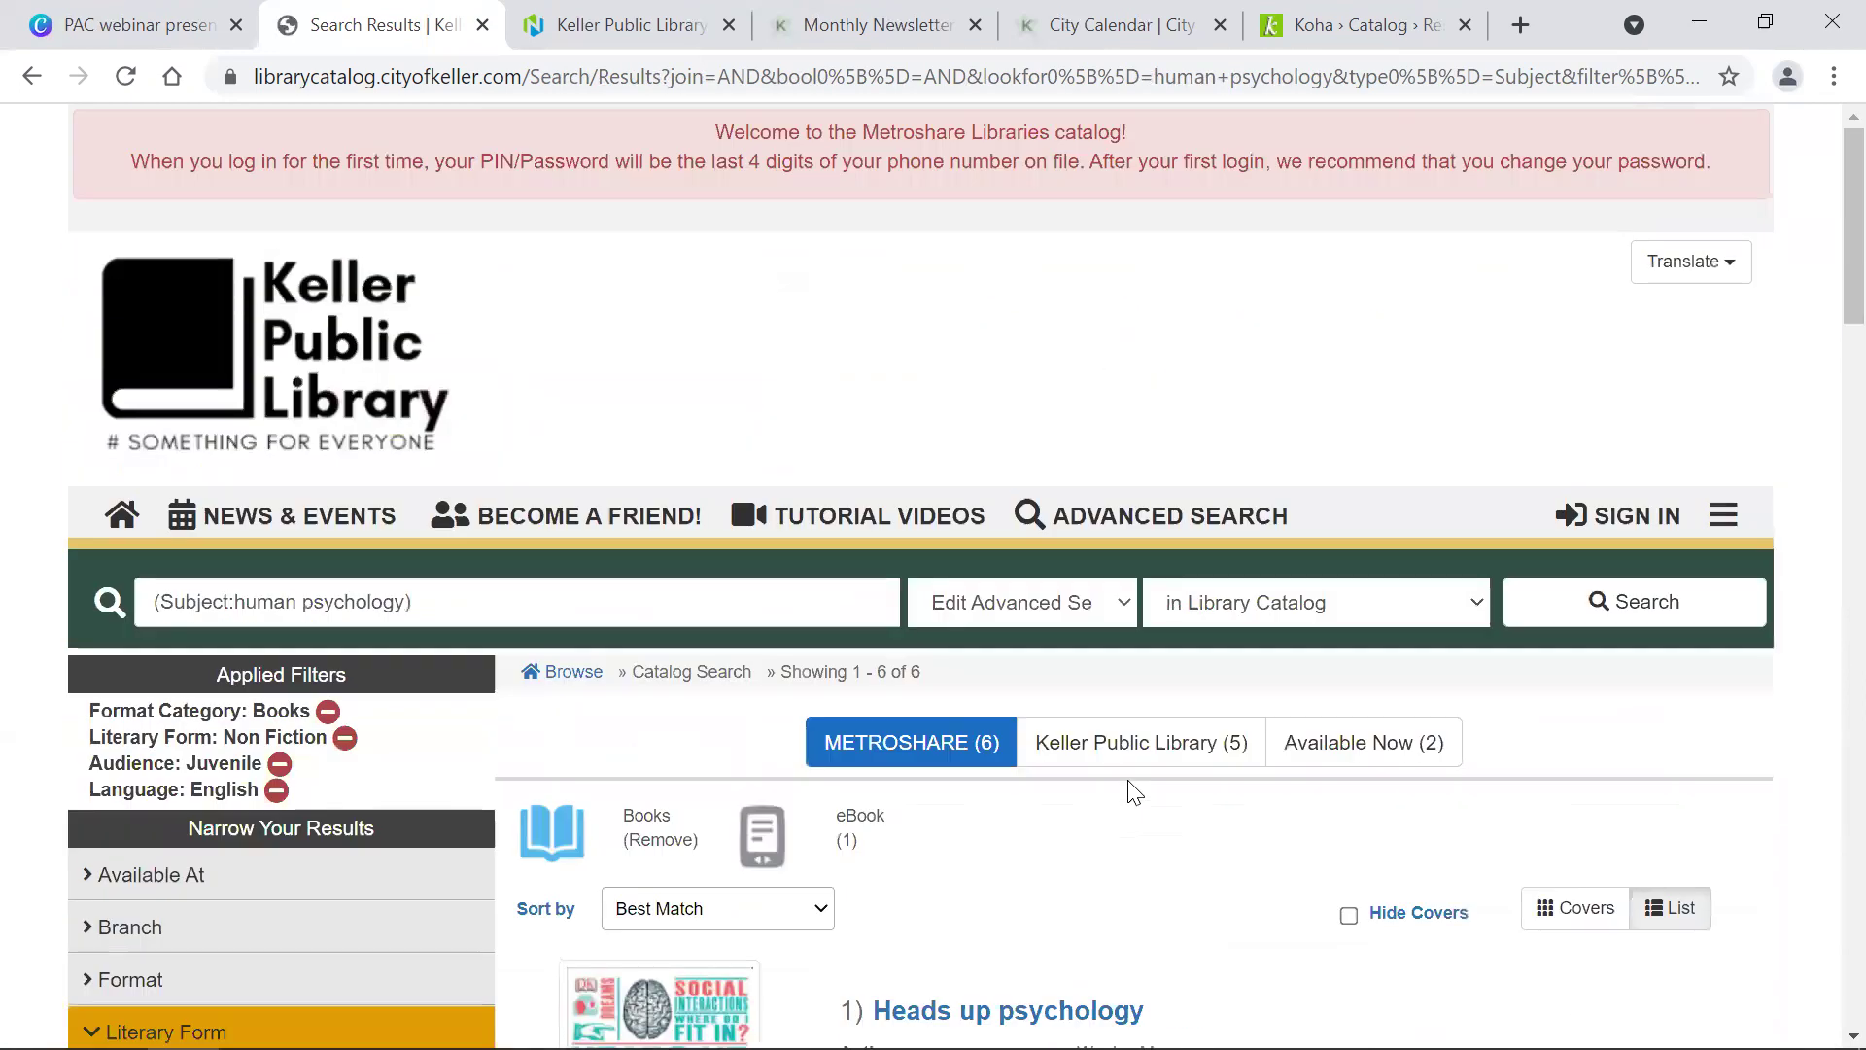
click(1125, 522)
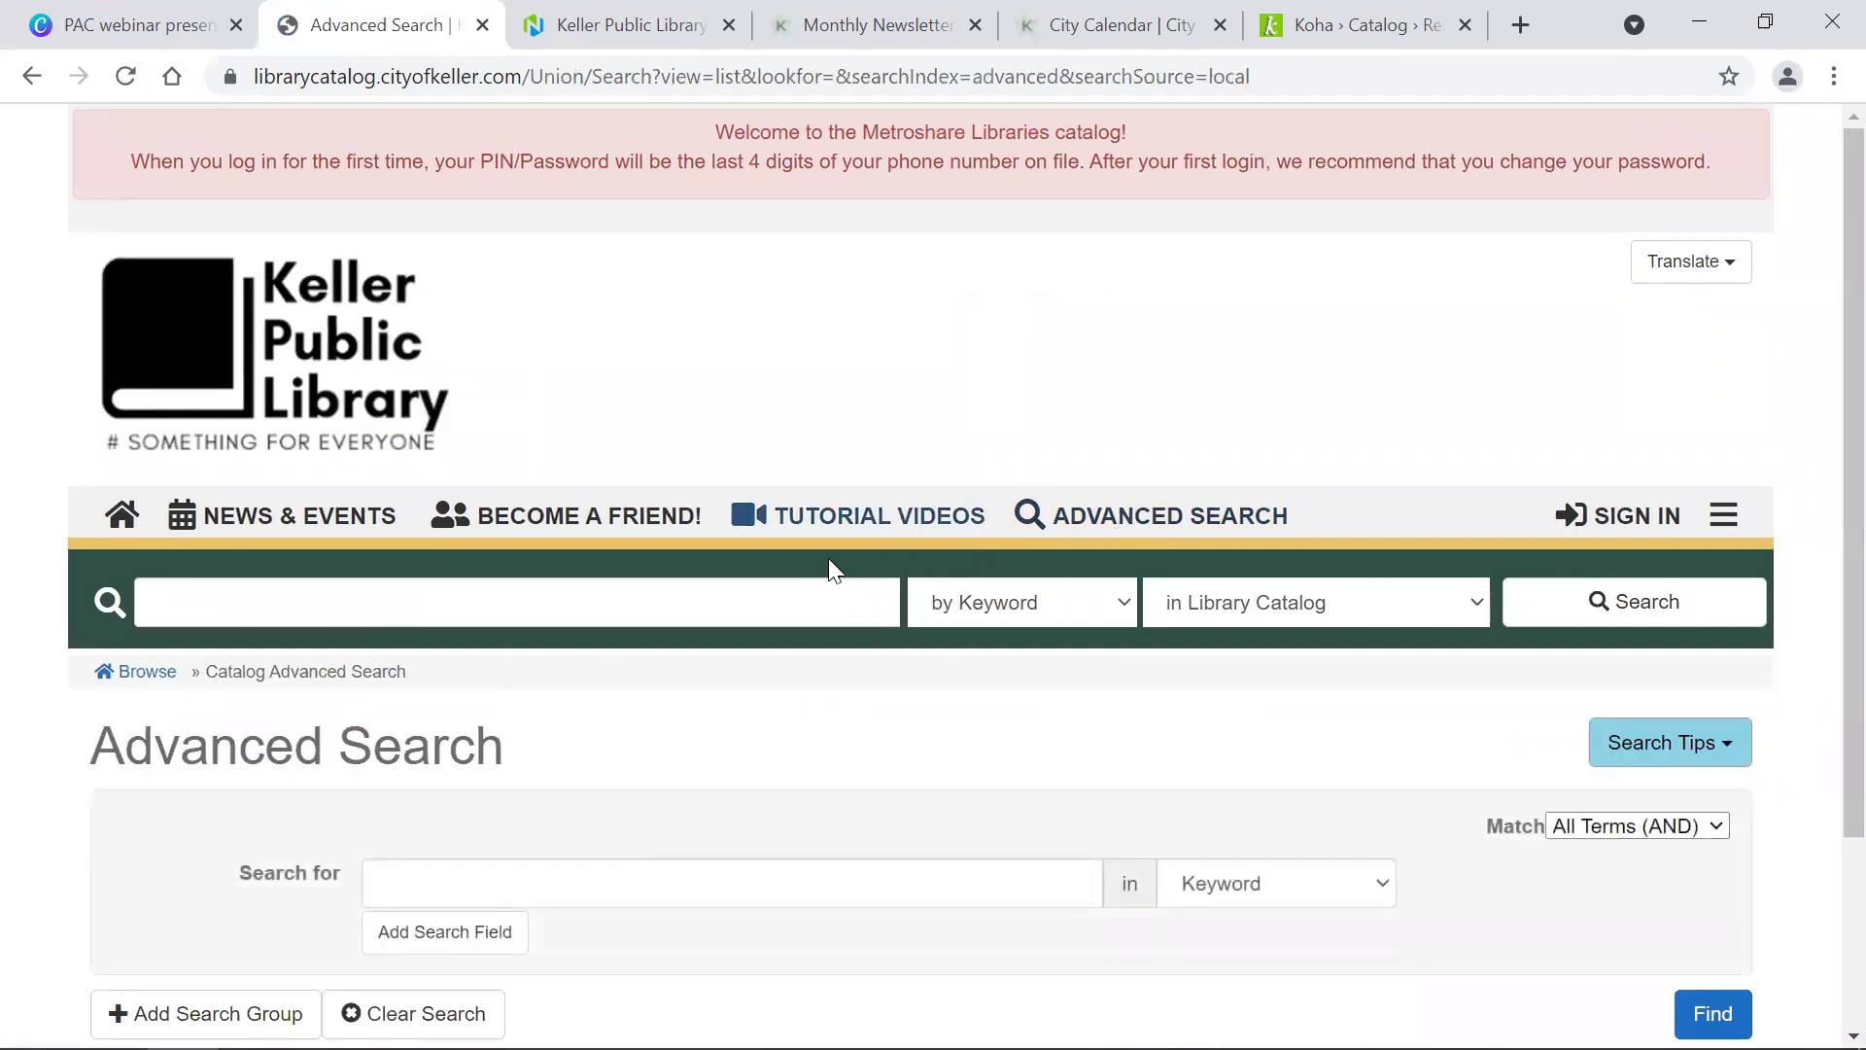
Step: Run an advanced search filtered to Playaway format added in the last 2 Months
click(707, 600)
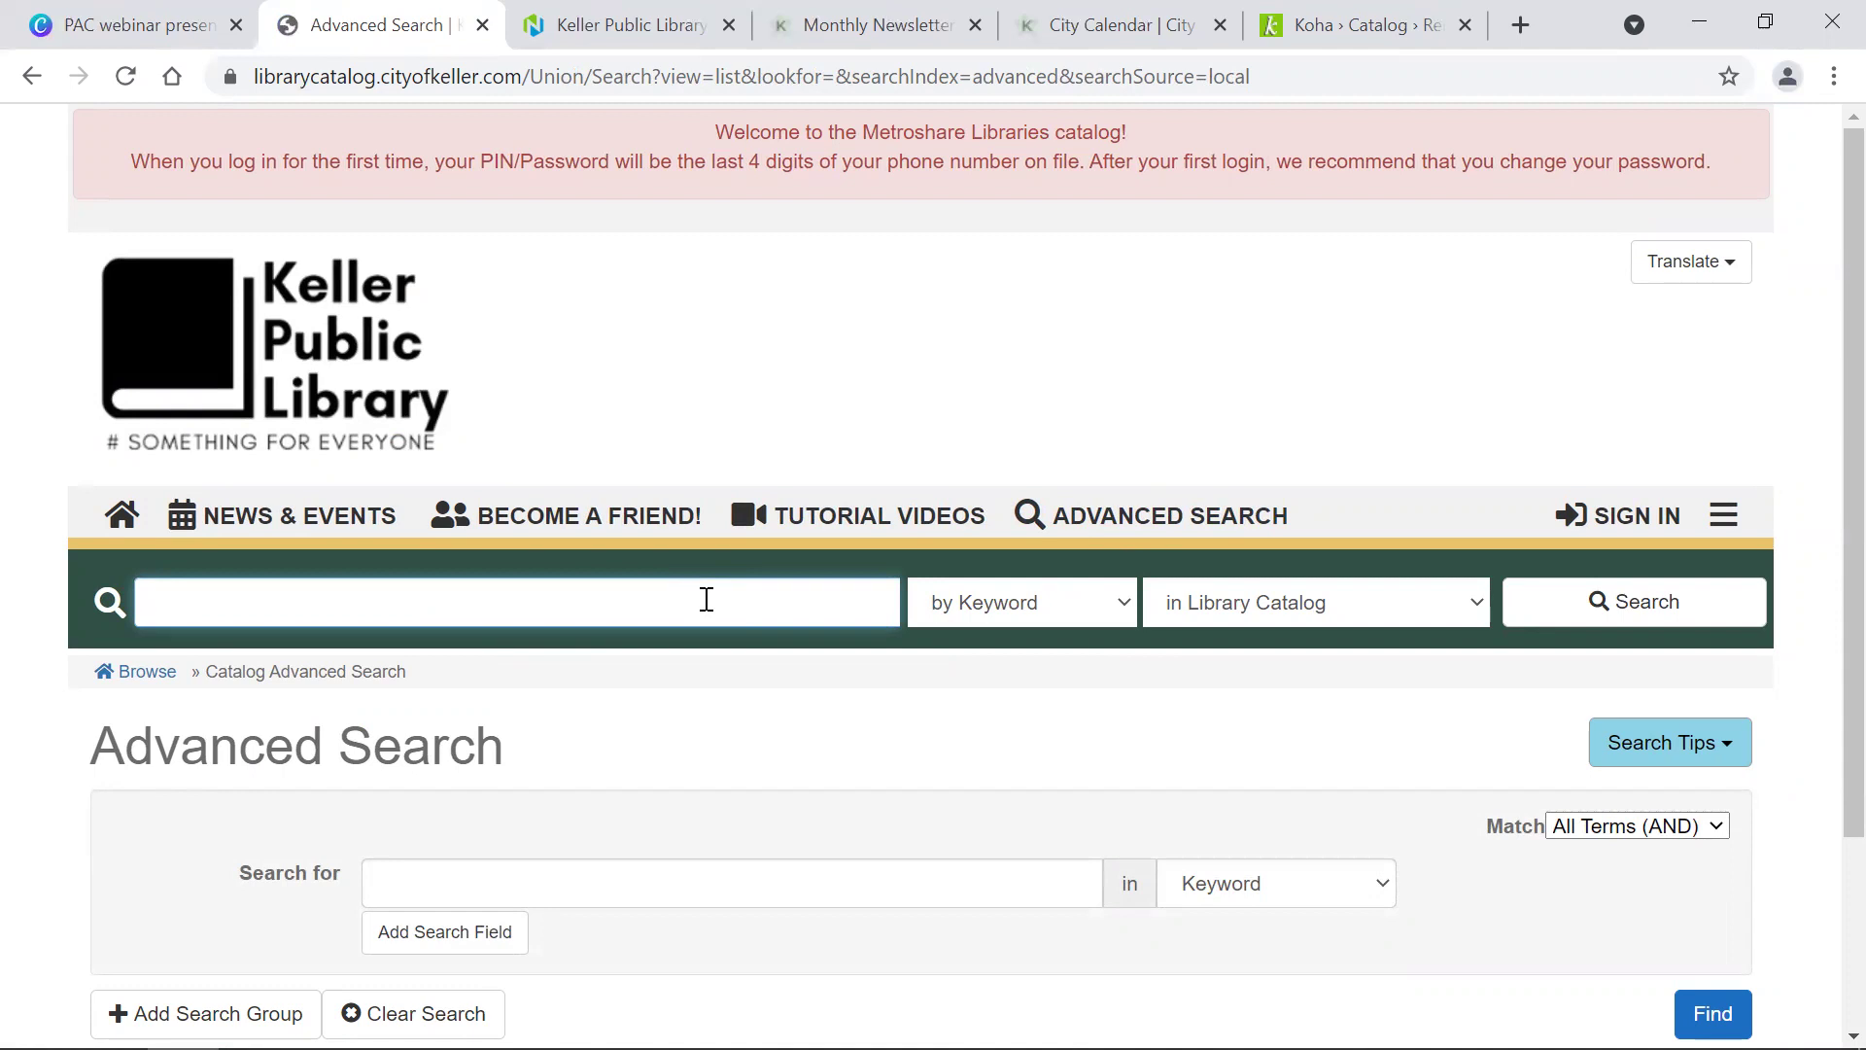
scroll(706, 599, down, 3)
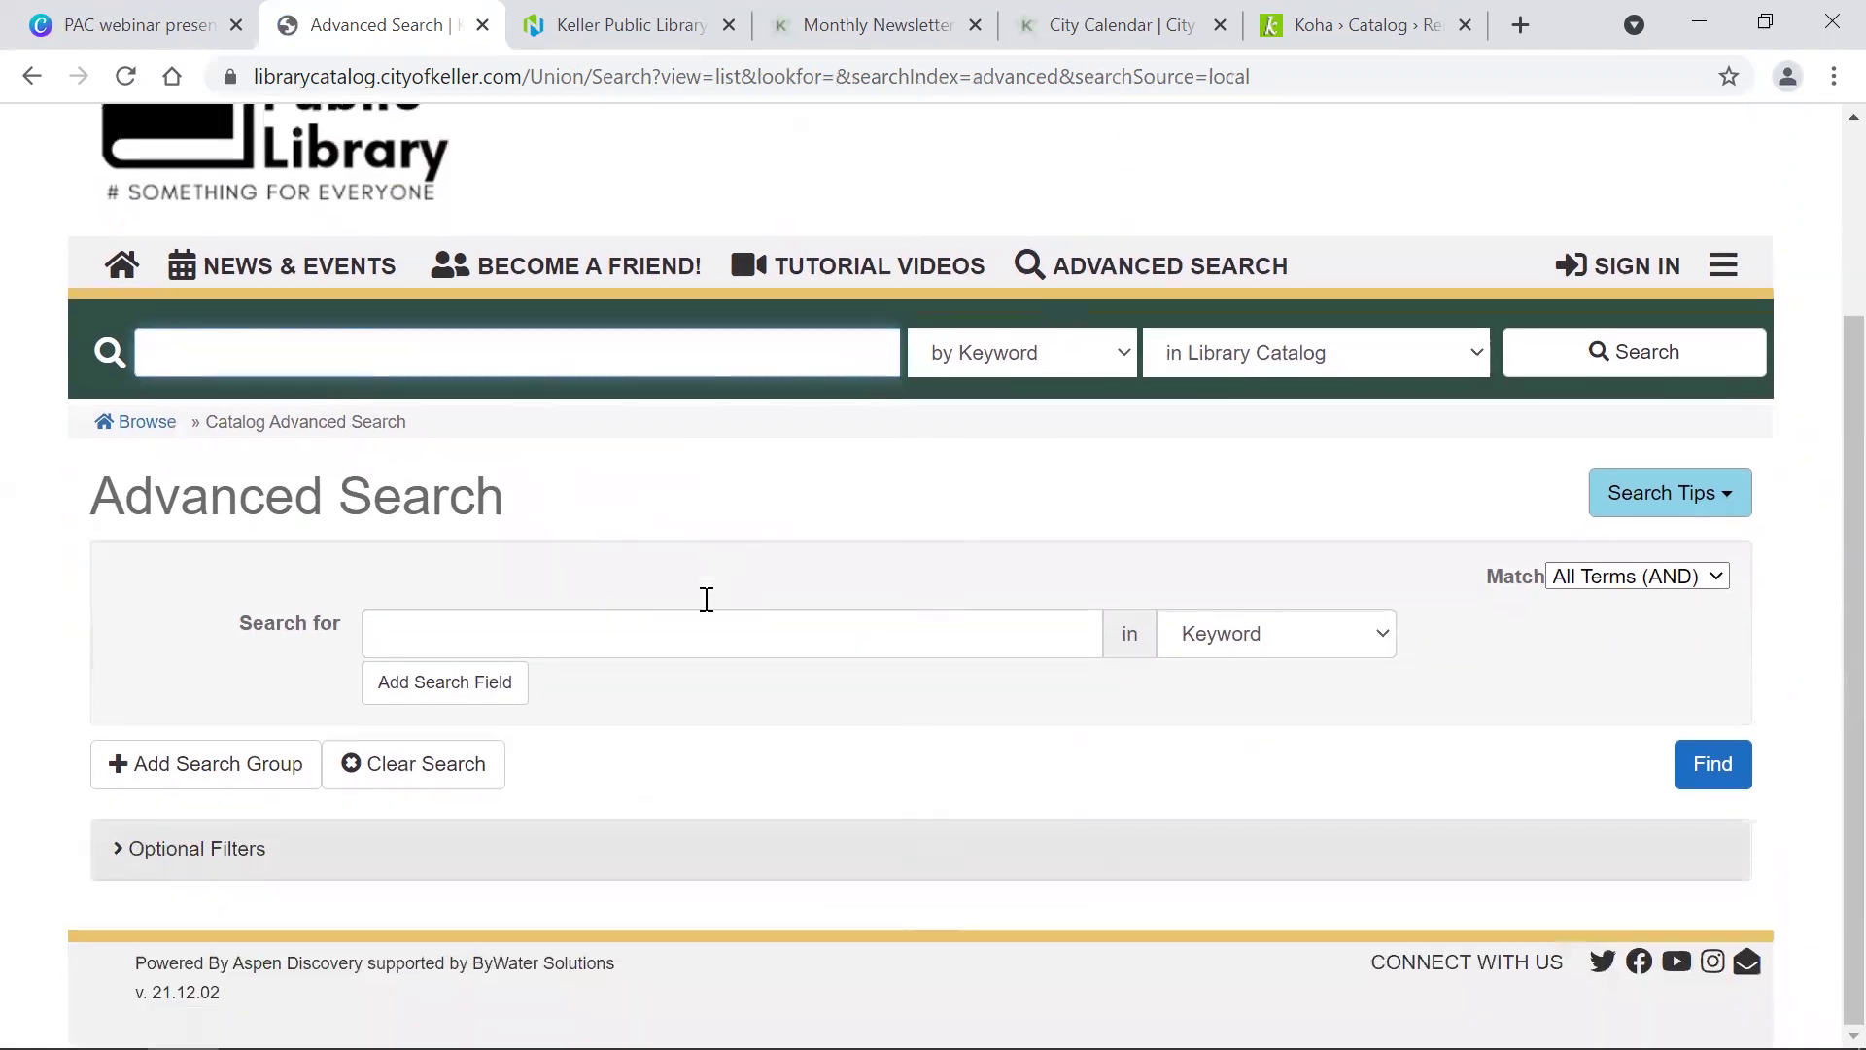
click(136, 854)
scroll(74, 894, down, 8)
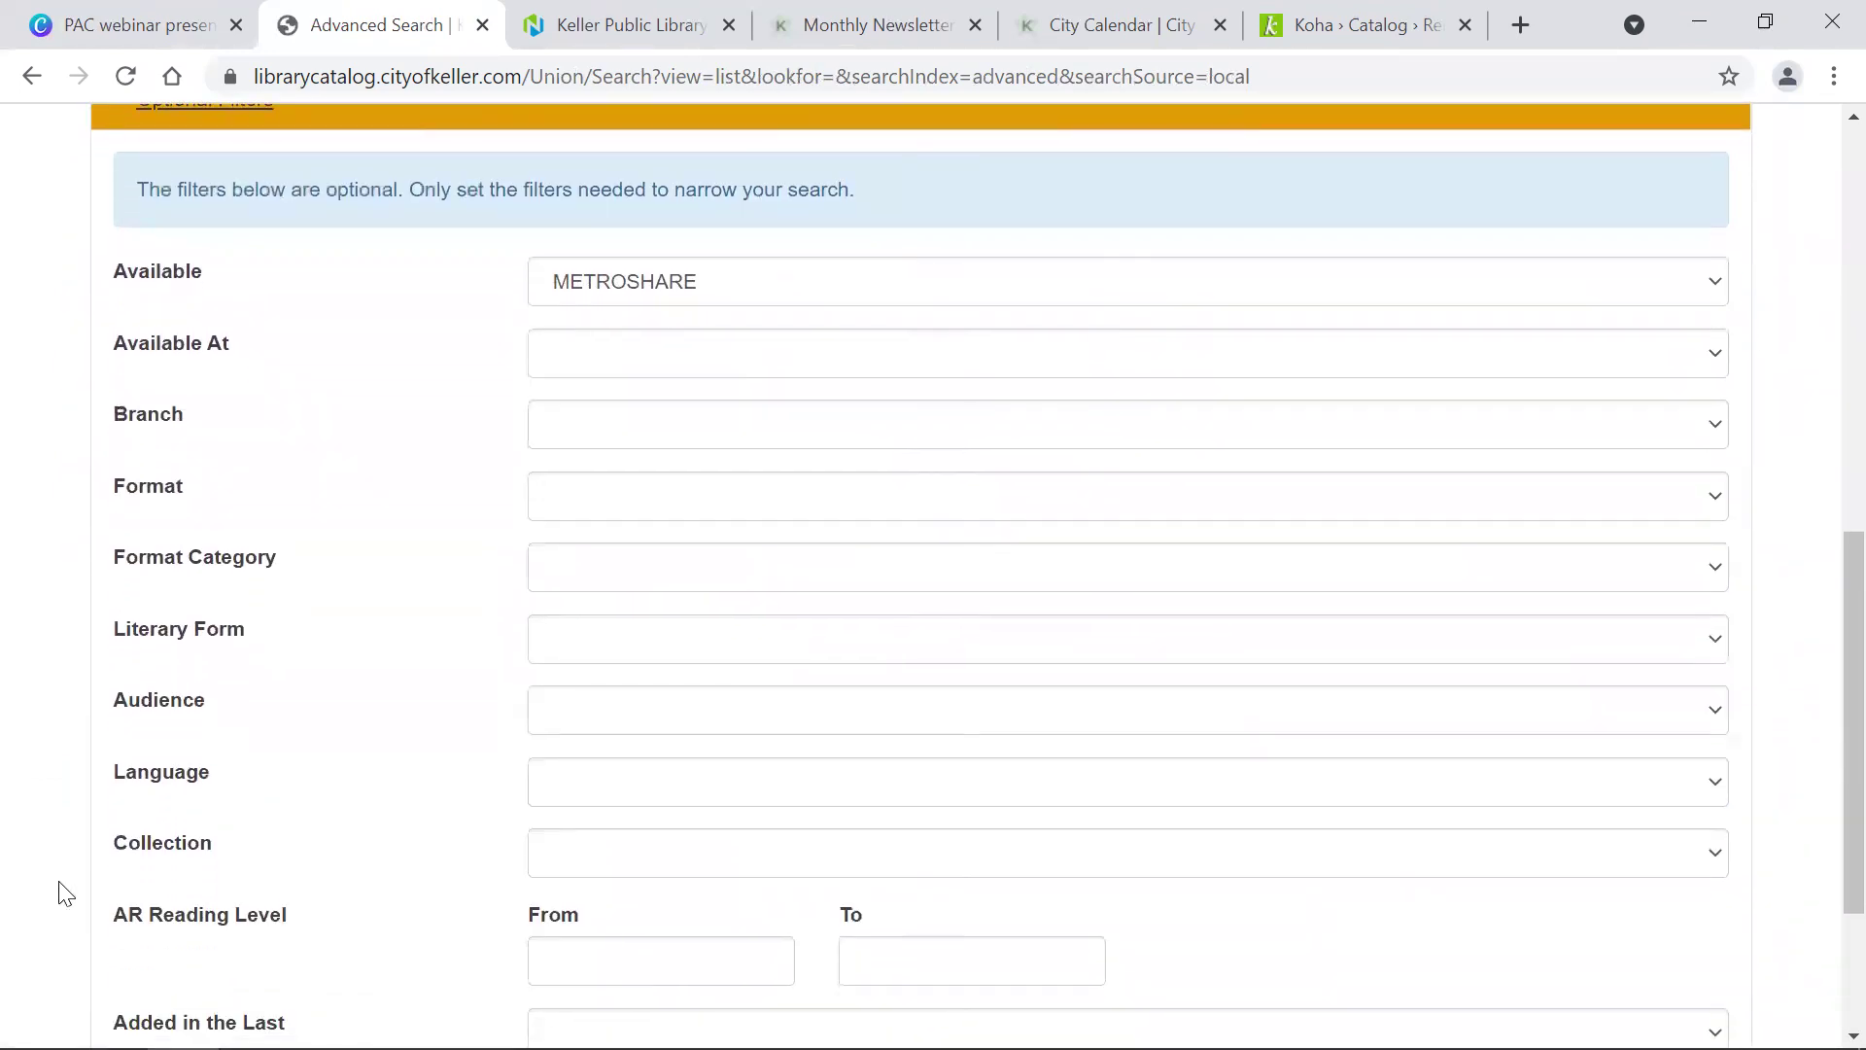
scroll(62, 890, down, 2)
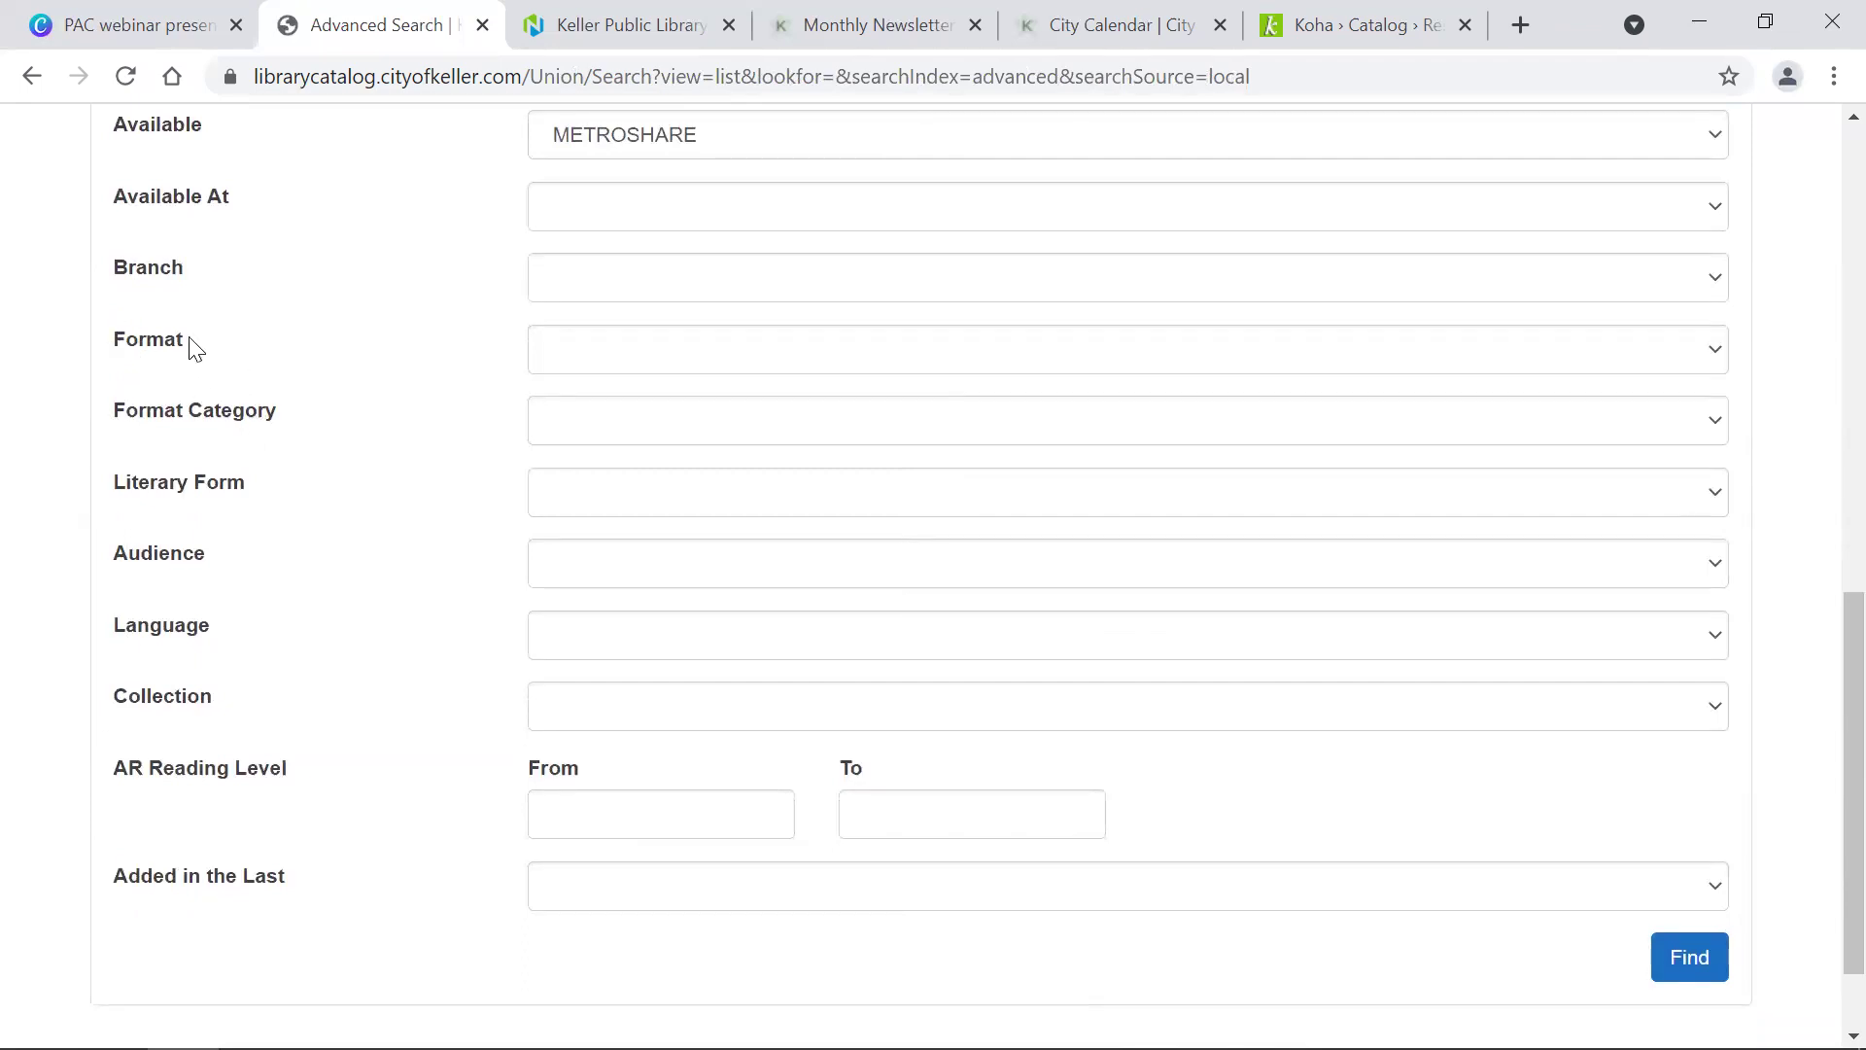
click(694, 357)
scroll(700, 515, down, 5)
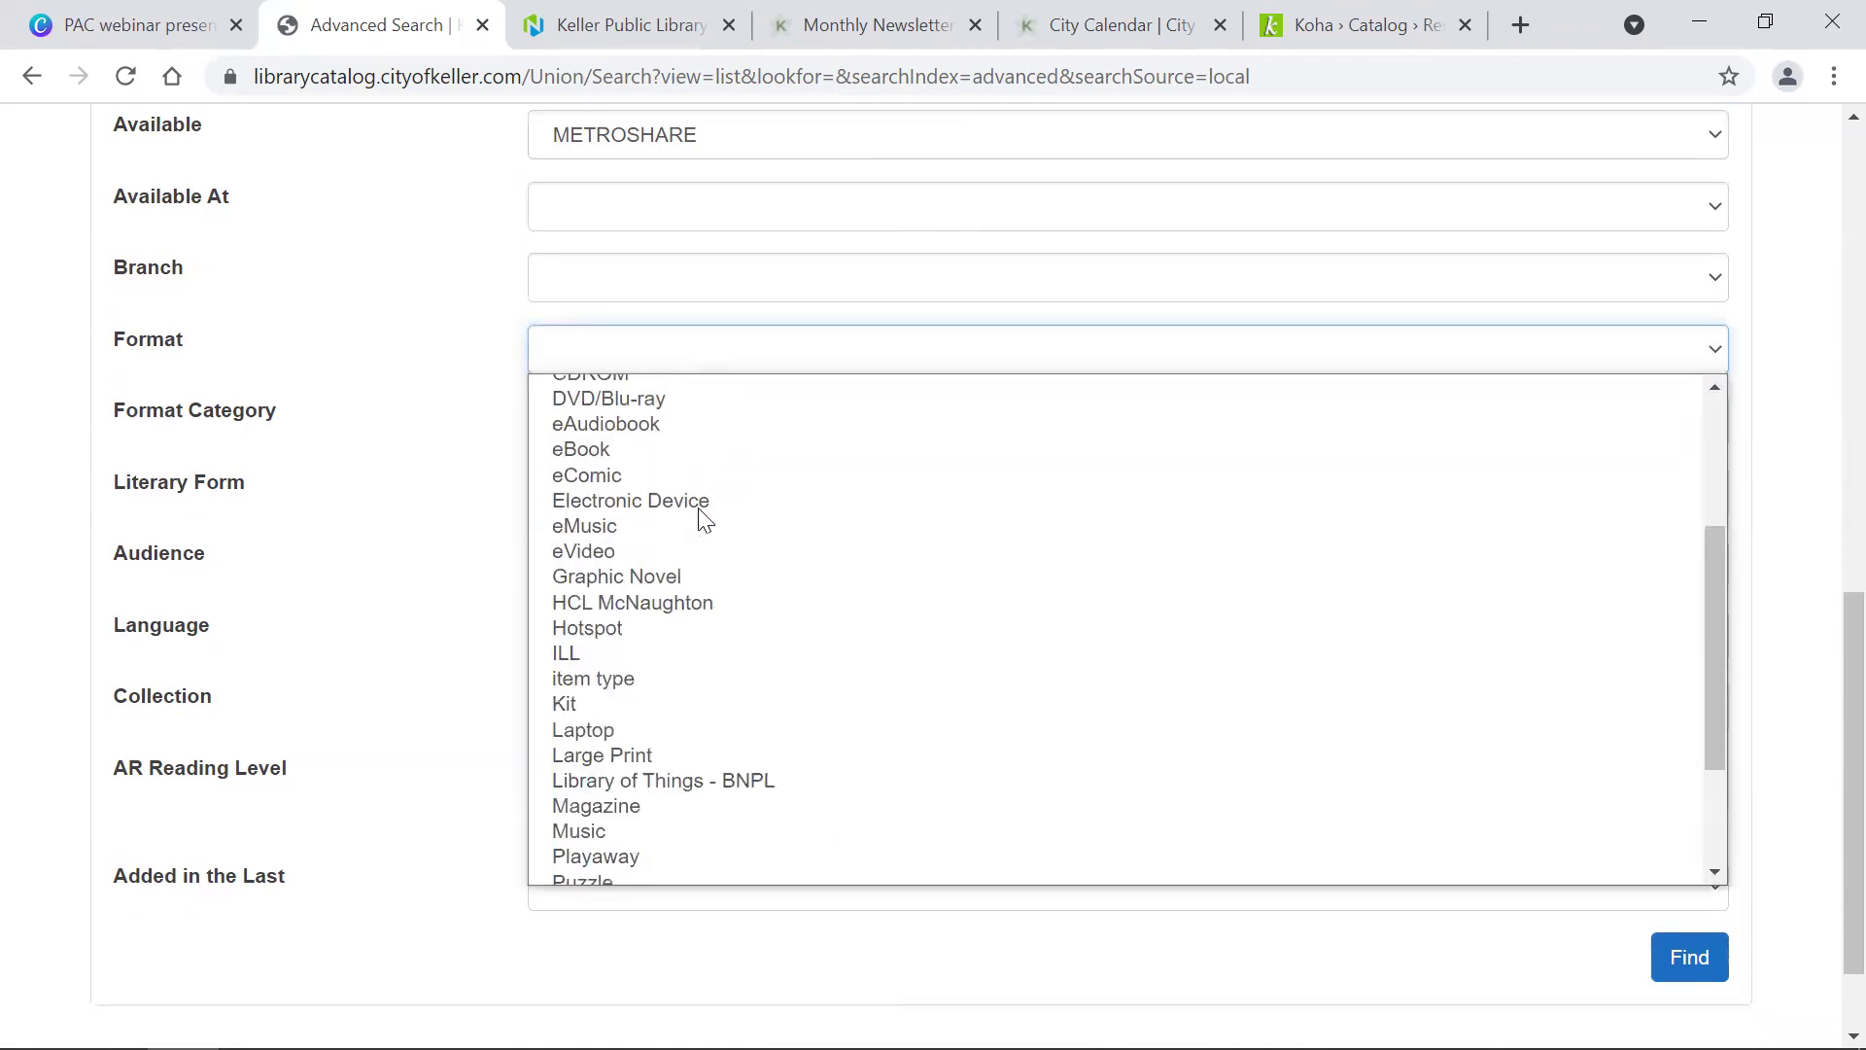
click(644, 670)
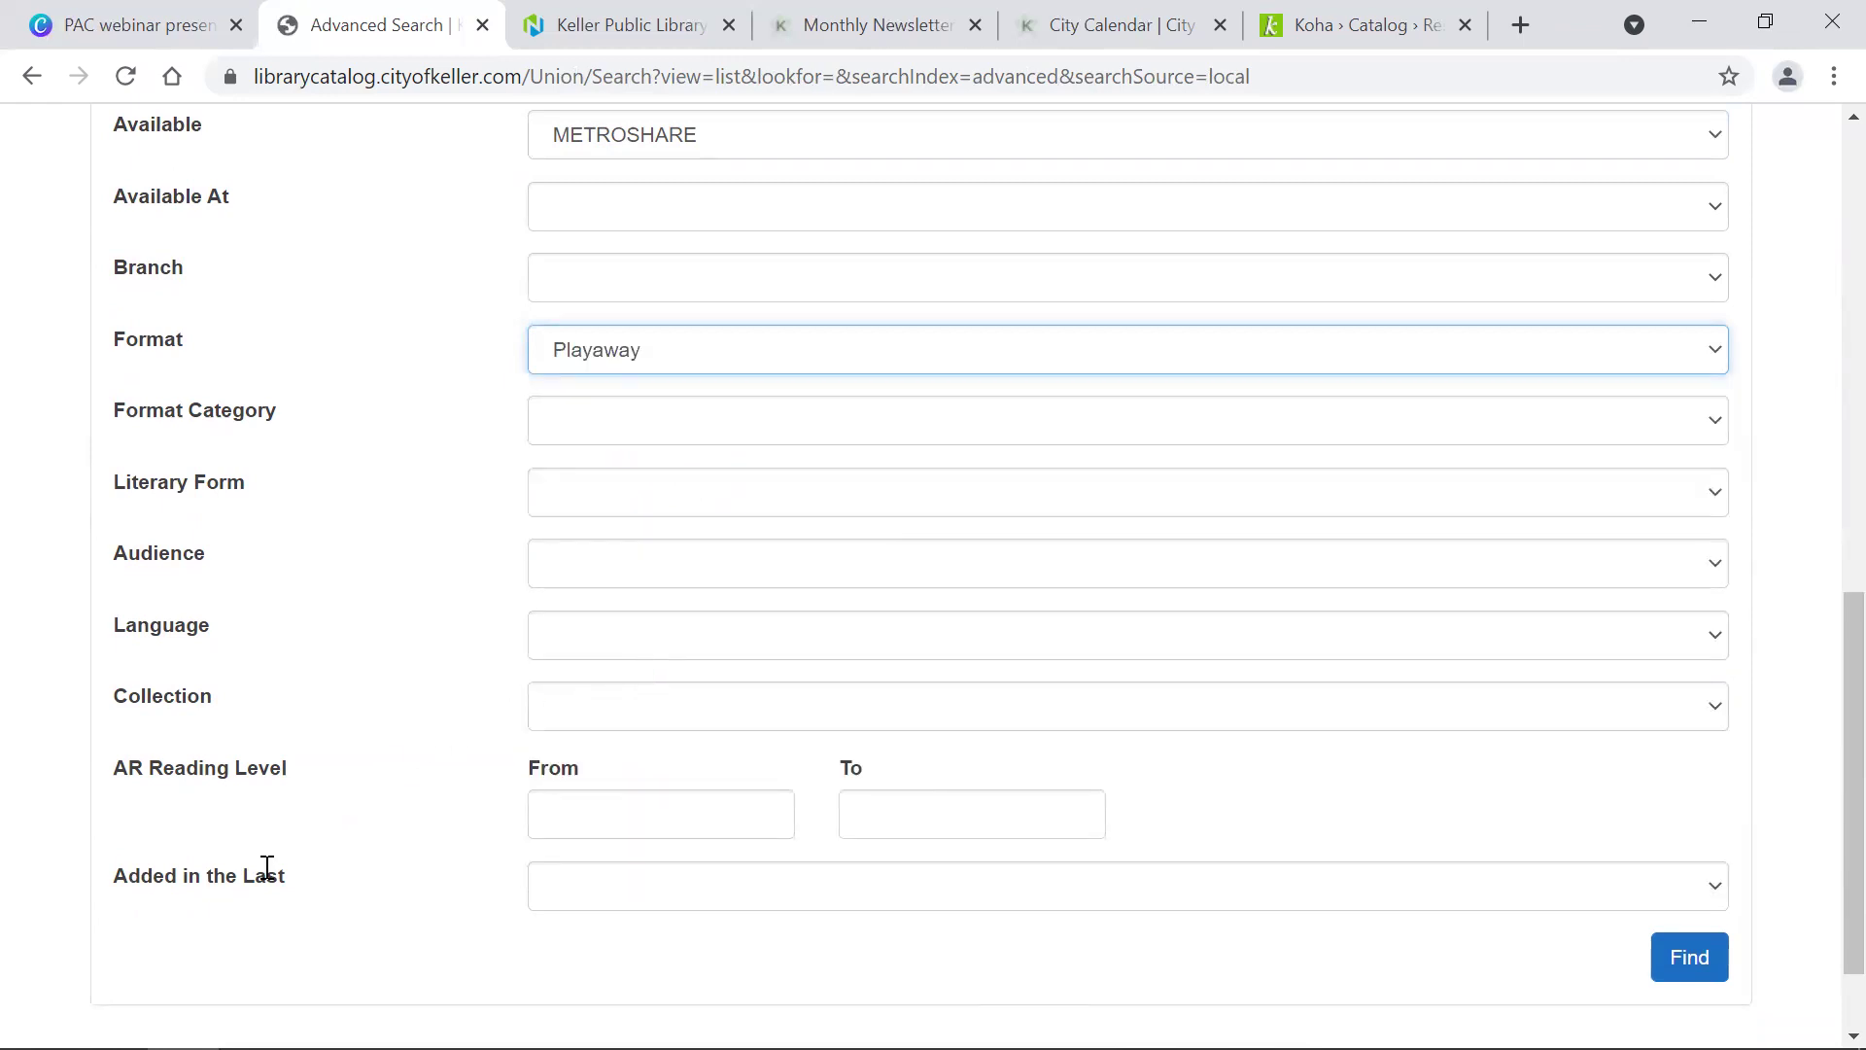
scroll(267, 867, down, 1)
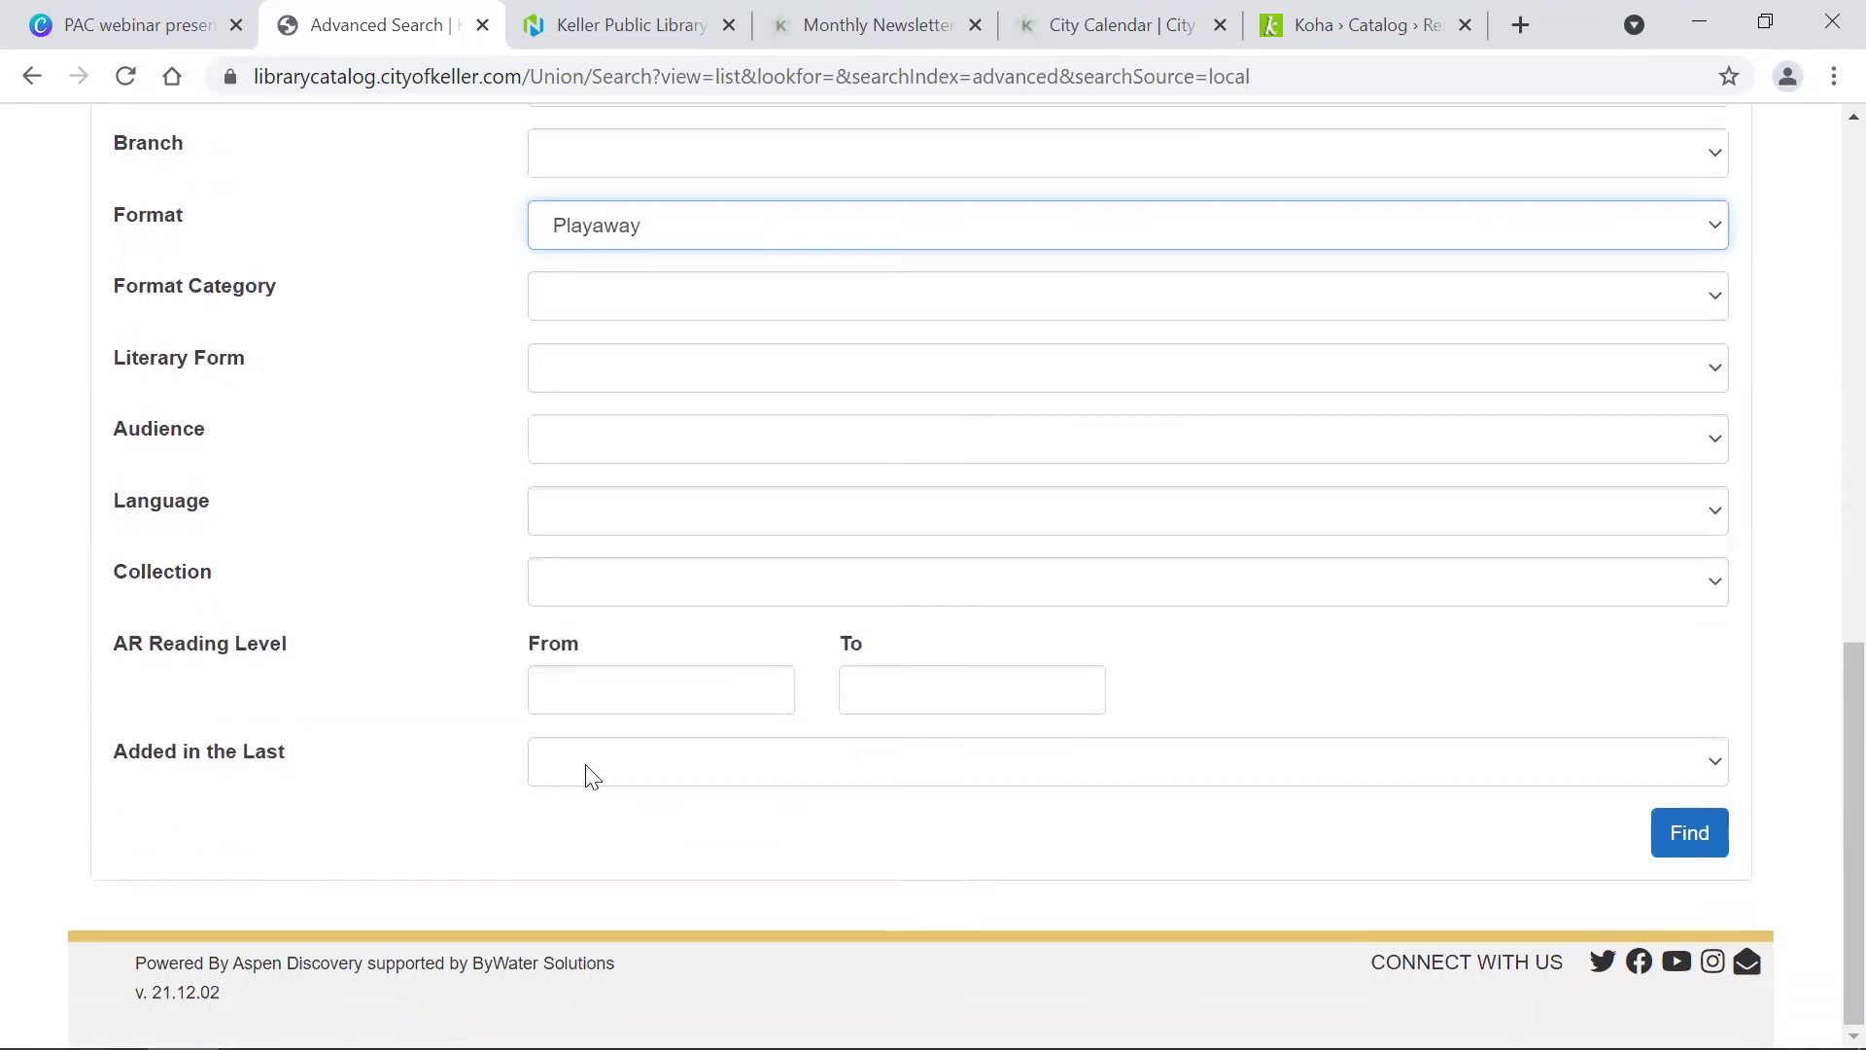
click(586, 766)
click(613, 831)
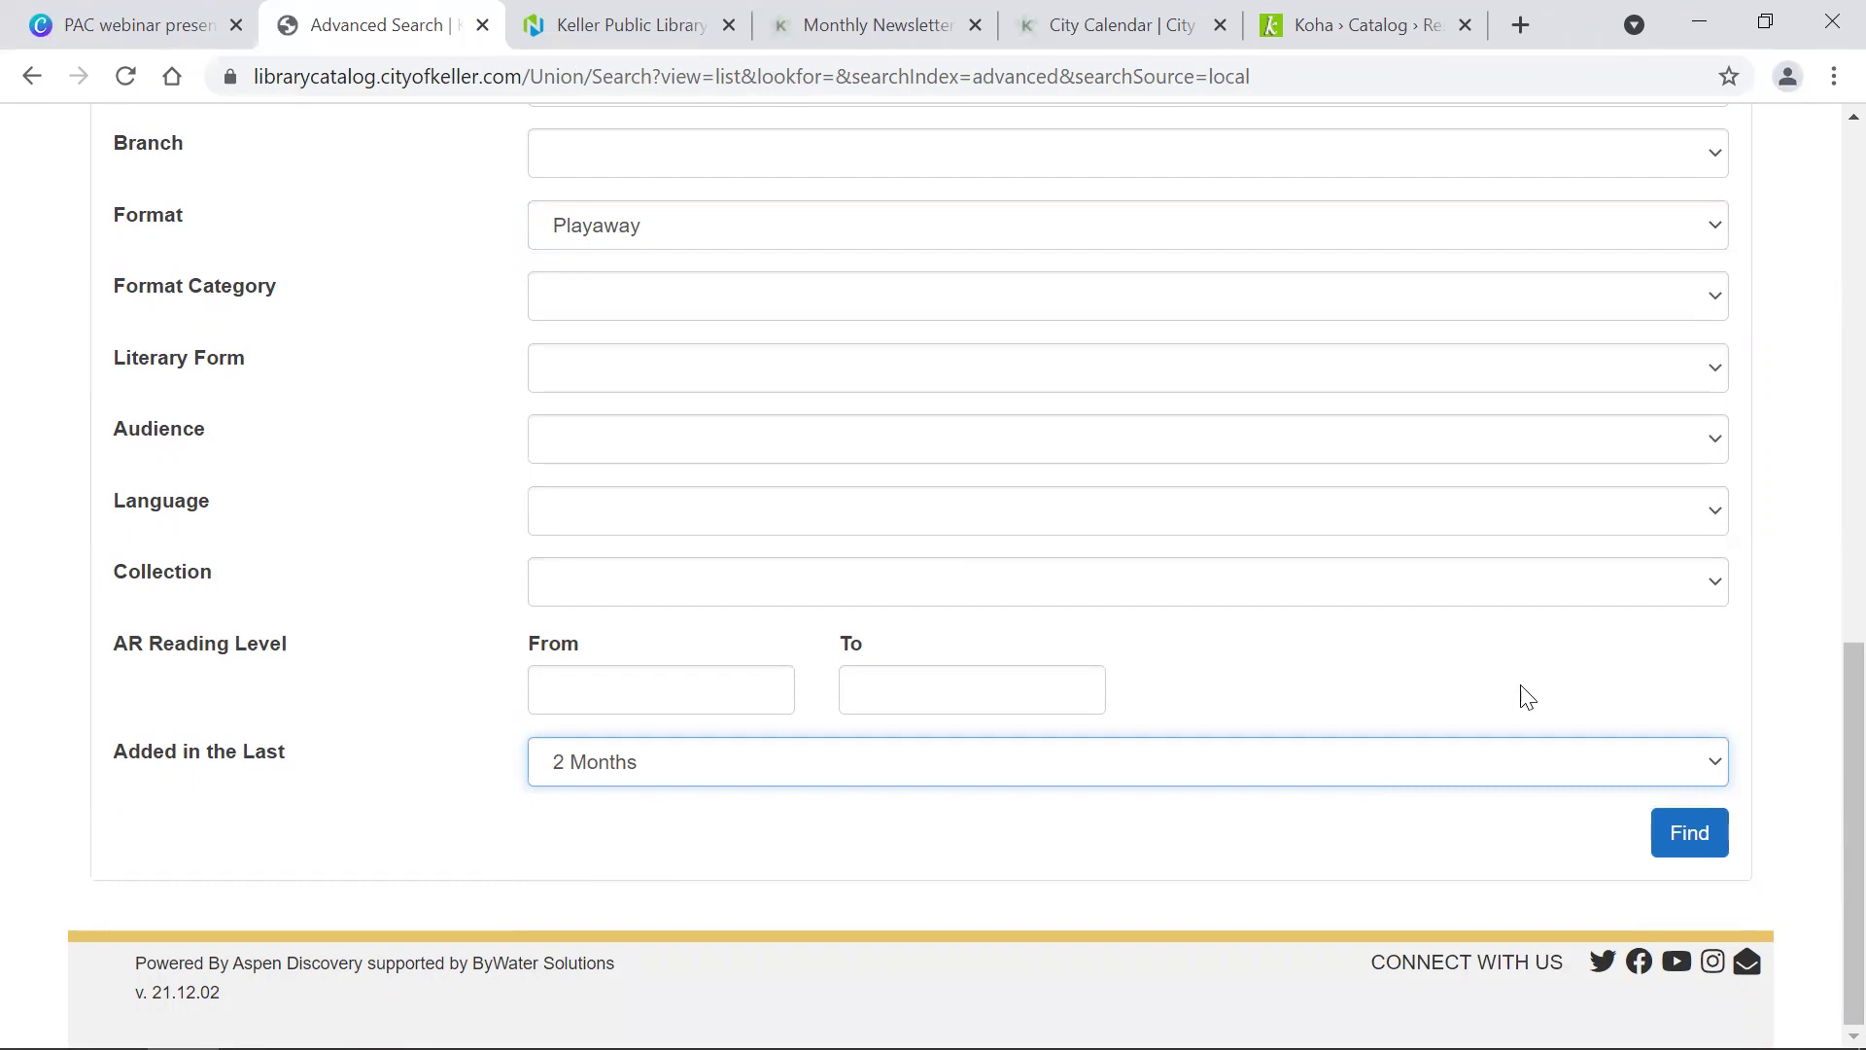
click(1703, 848)
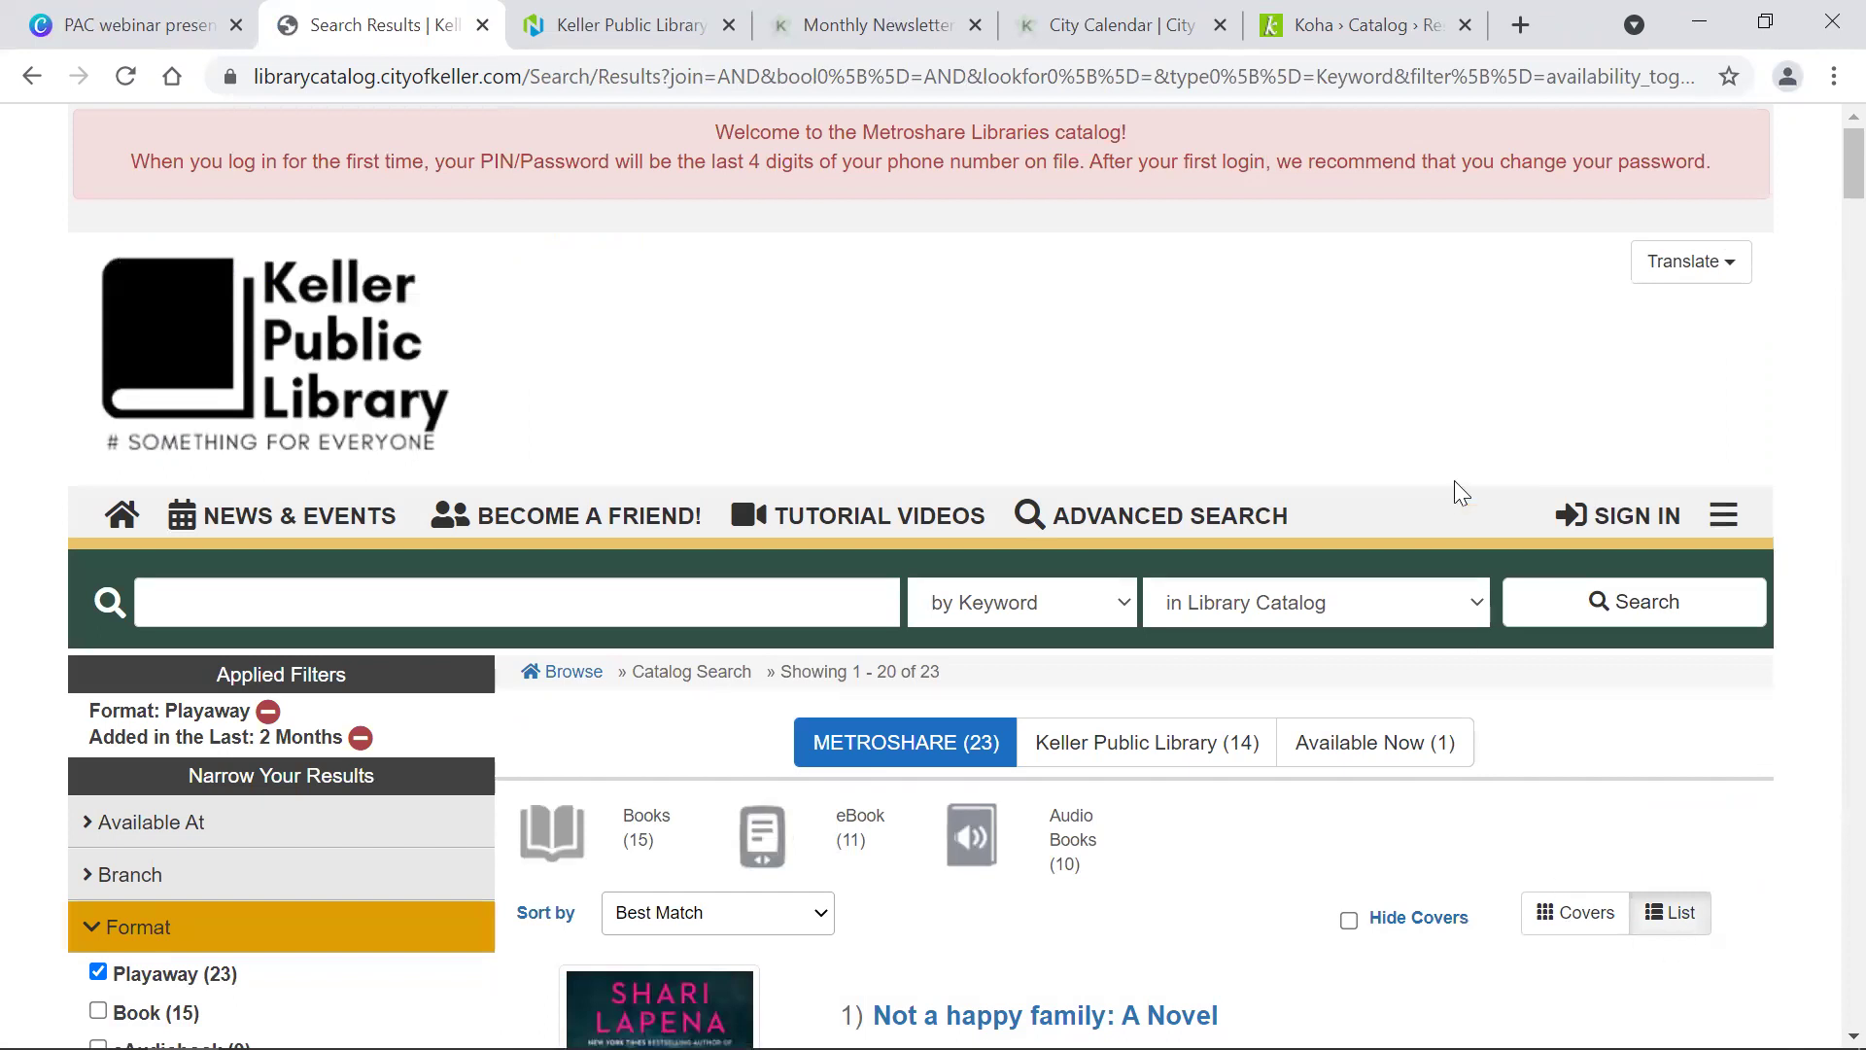
scroll(1466, 499, down, 8)
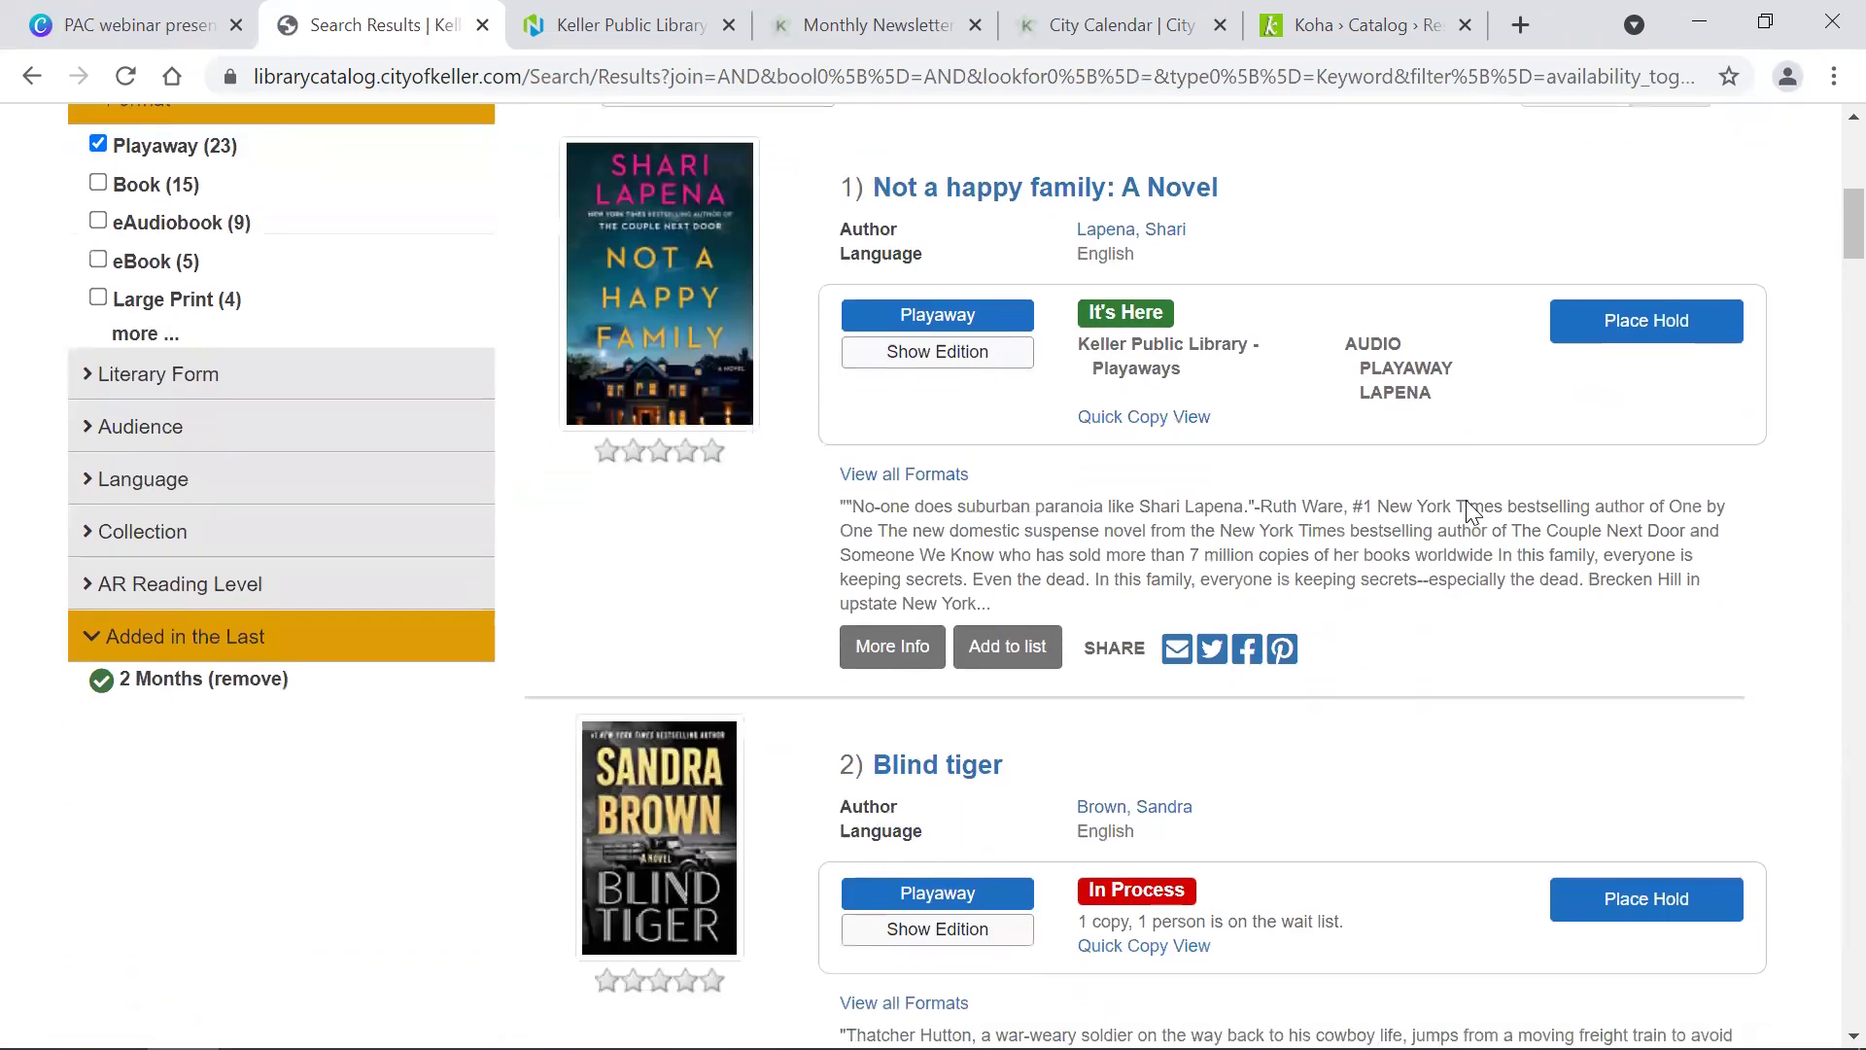
scroll(1466, 500, down, 3)
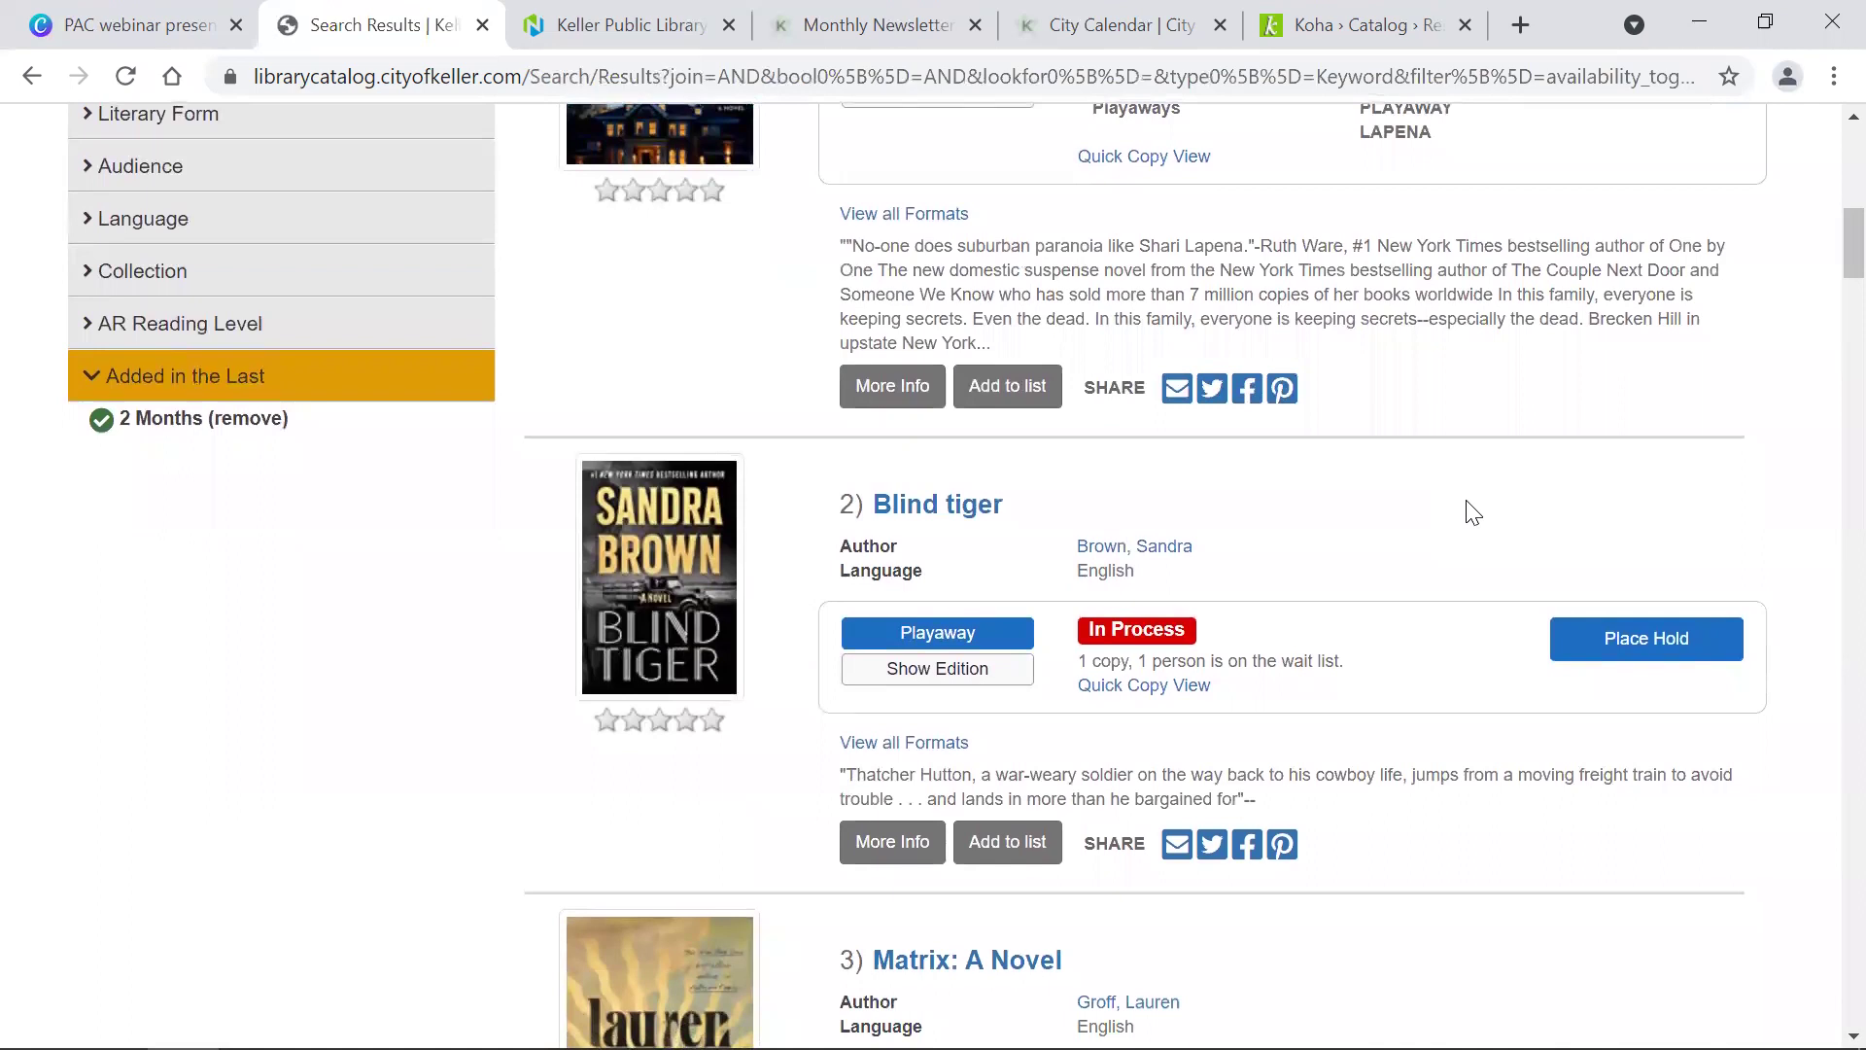
scroll(1467, 501, up, 11)
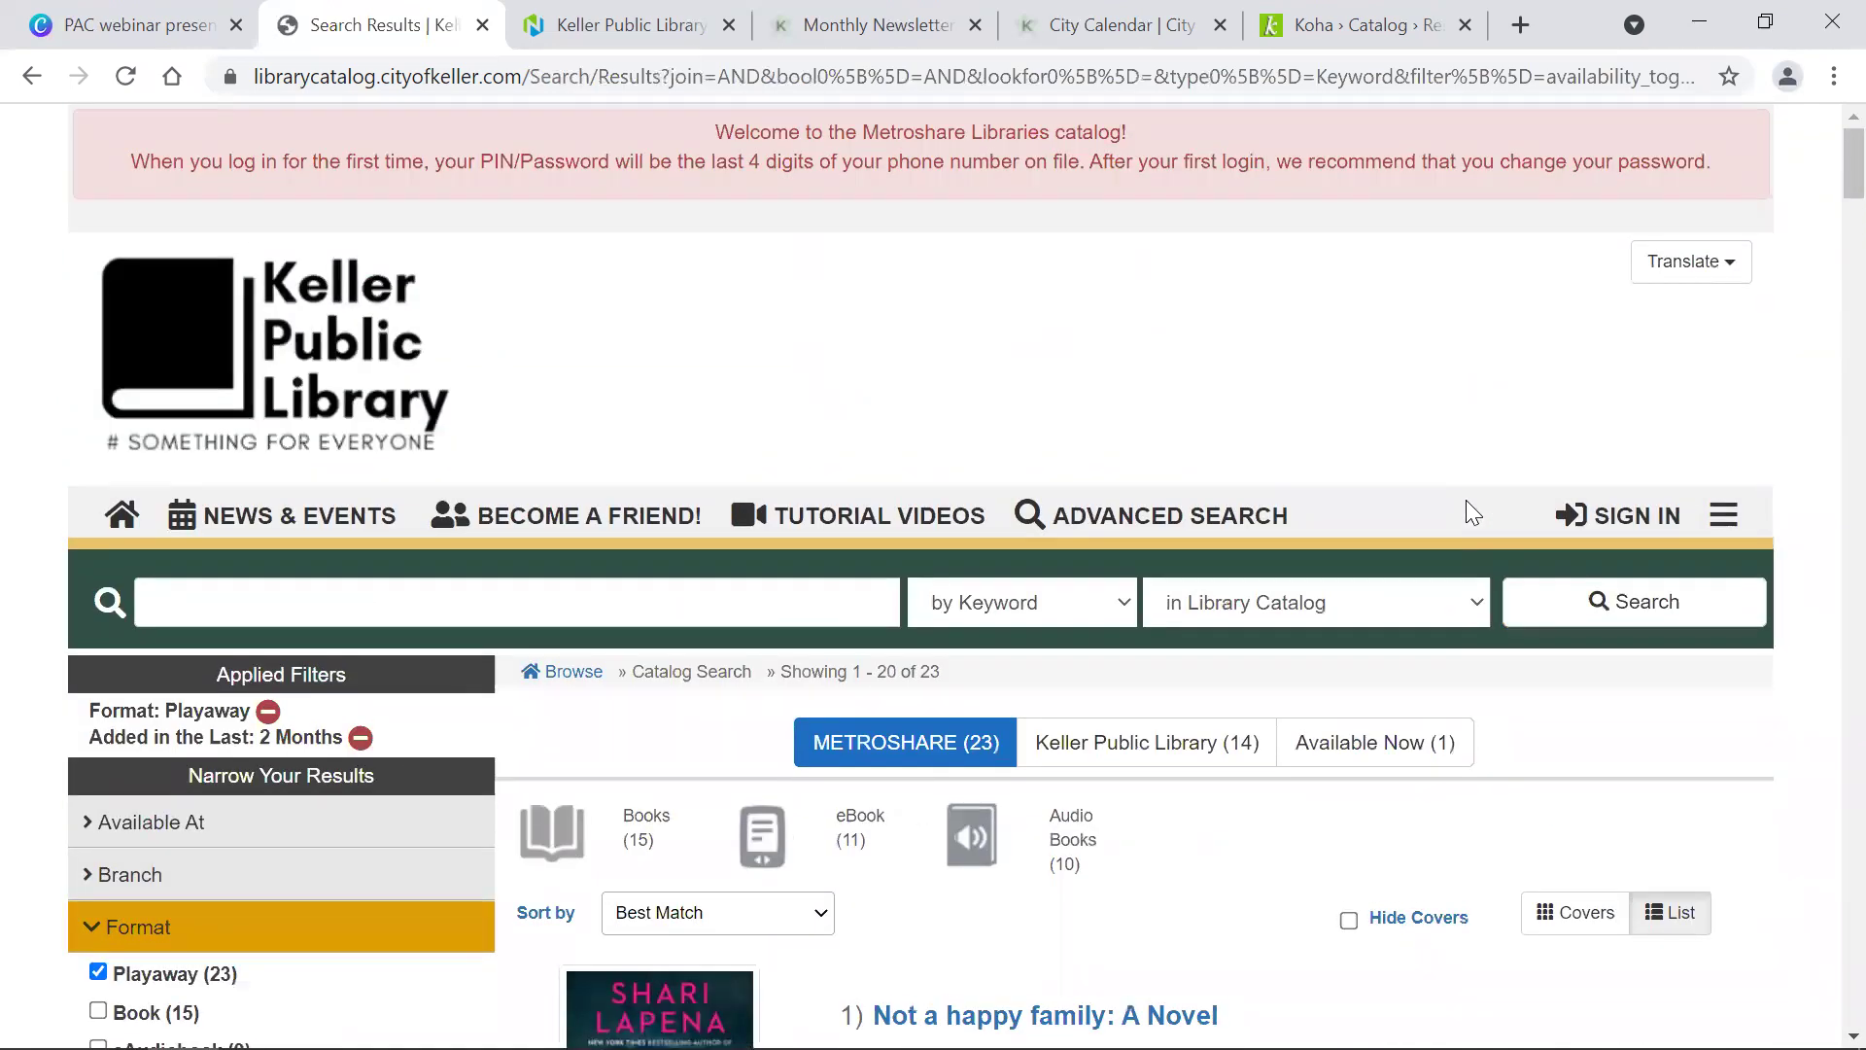
scroll(1190, 534, down, 1)
scroll(1190, 534, down, 1)
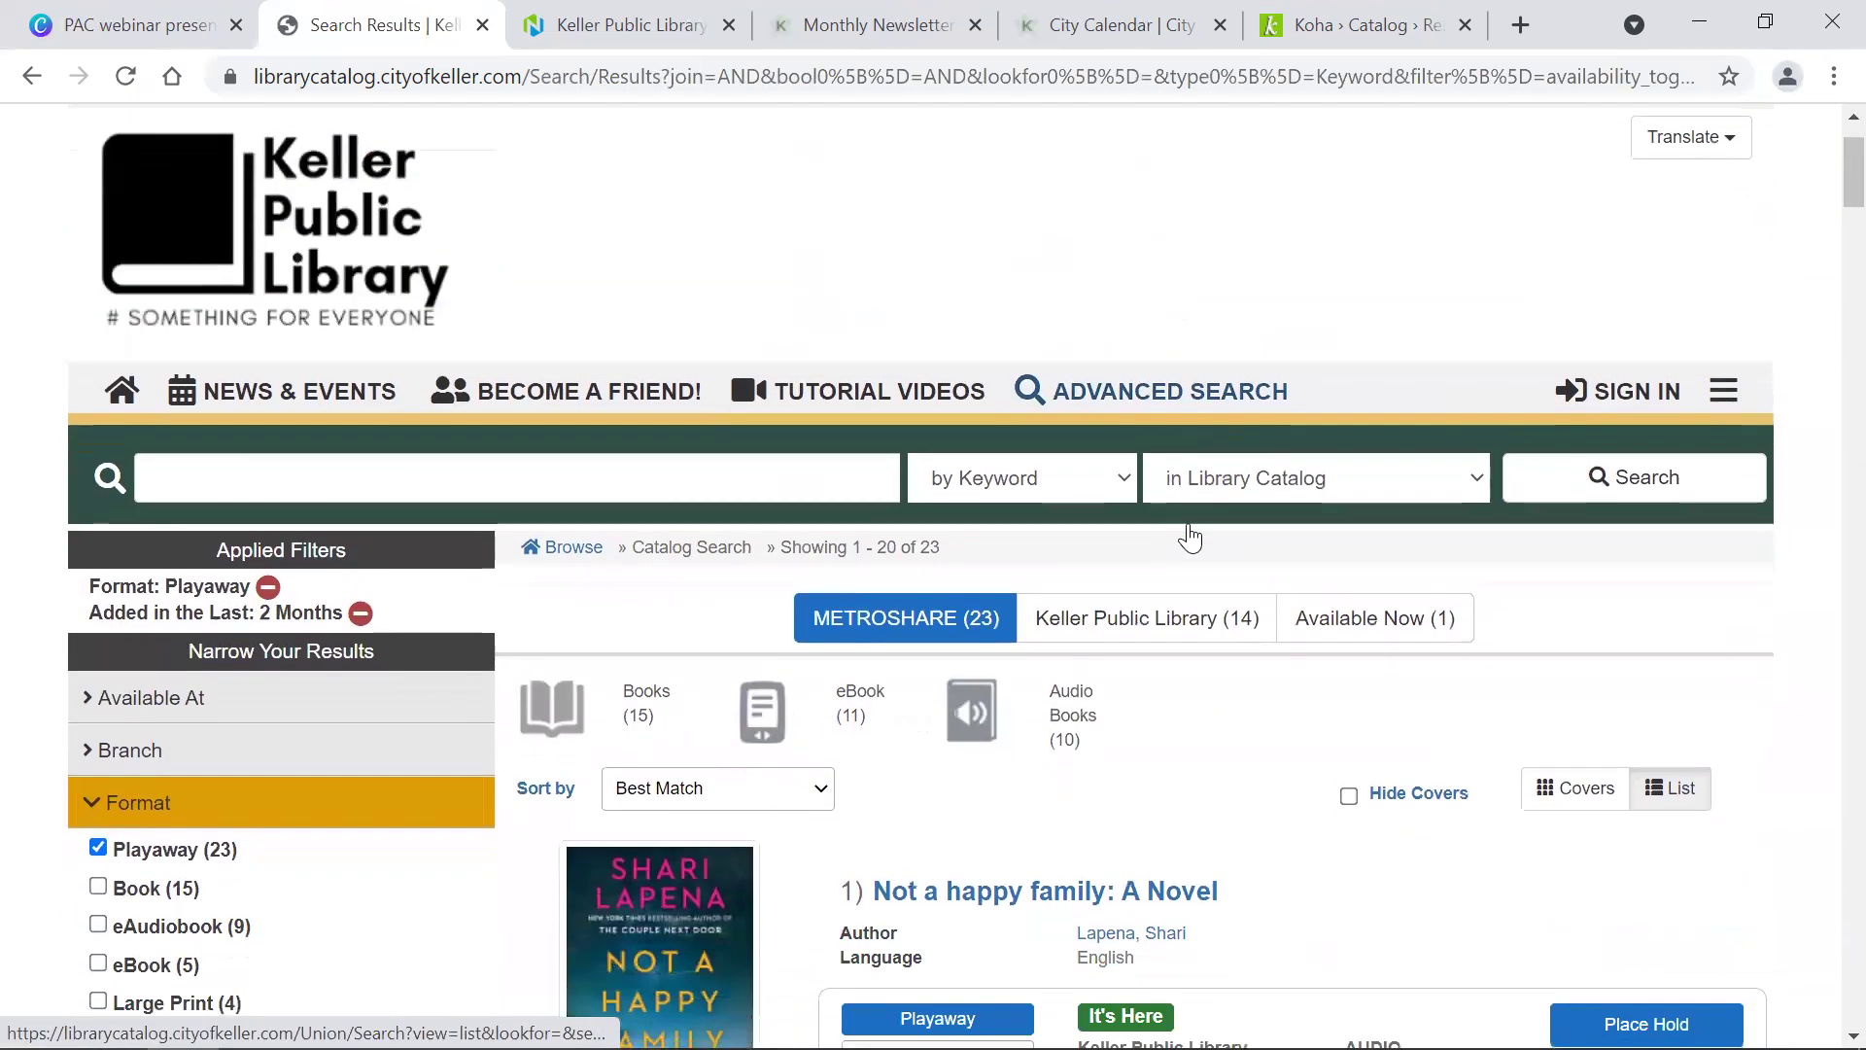
scroll(1190, 532, down, 1)
click(1103, 264)
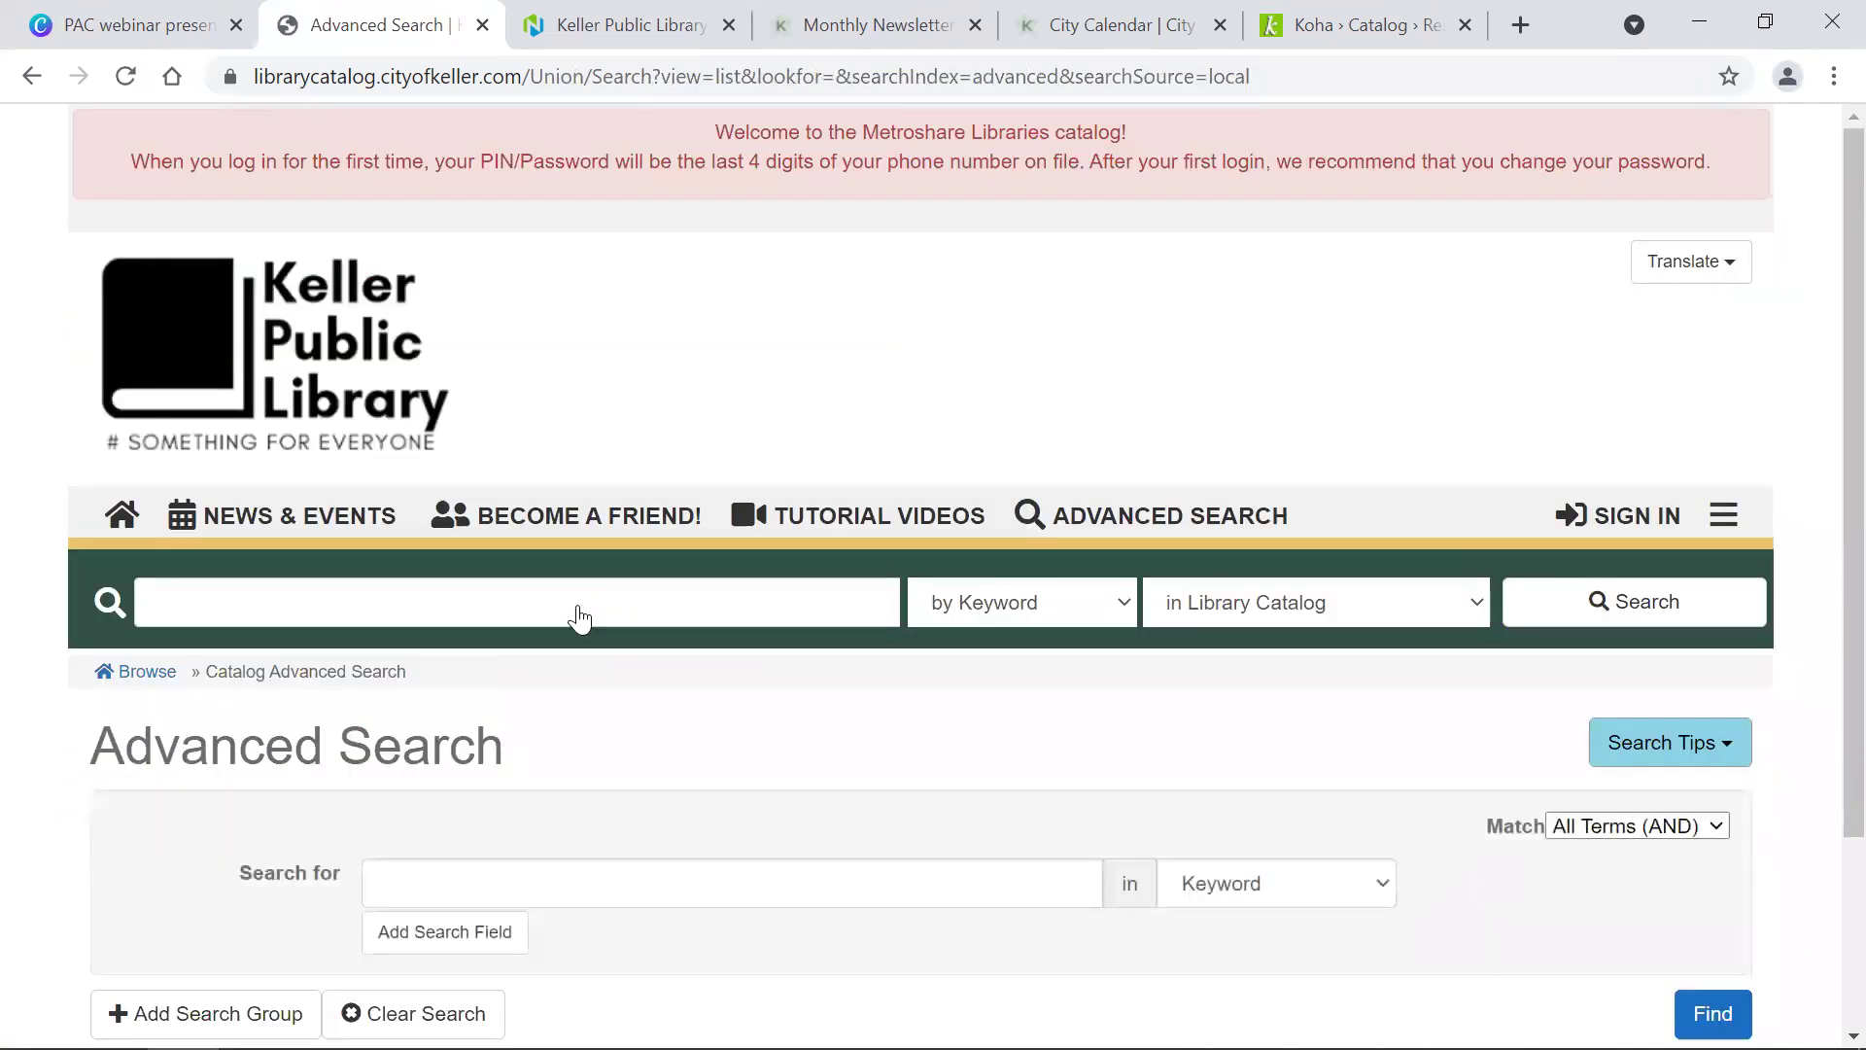
scroll(579, 617, down, 2)
click(222, 851)
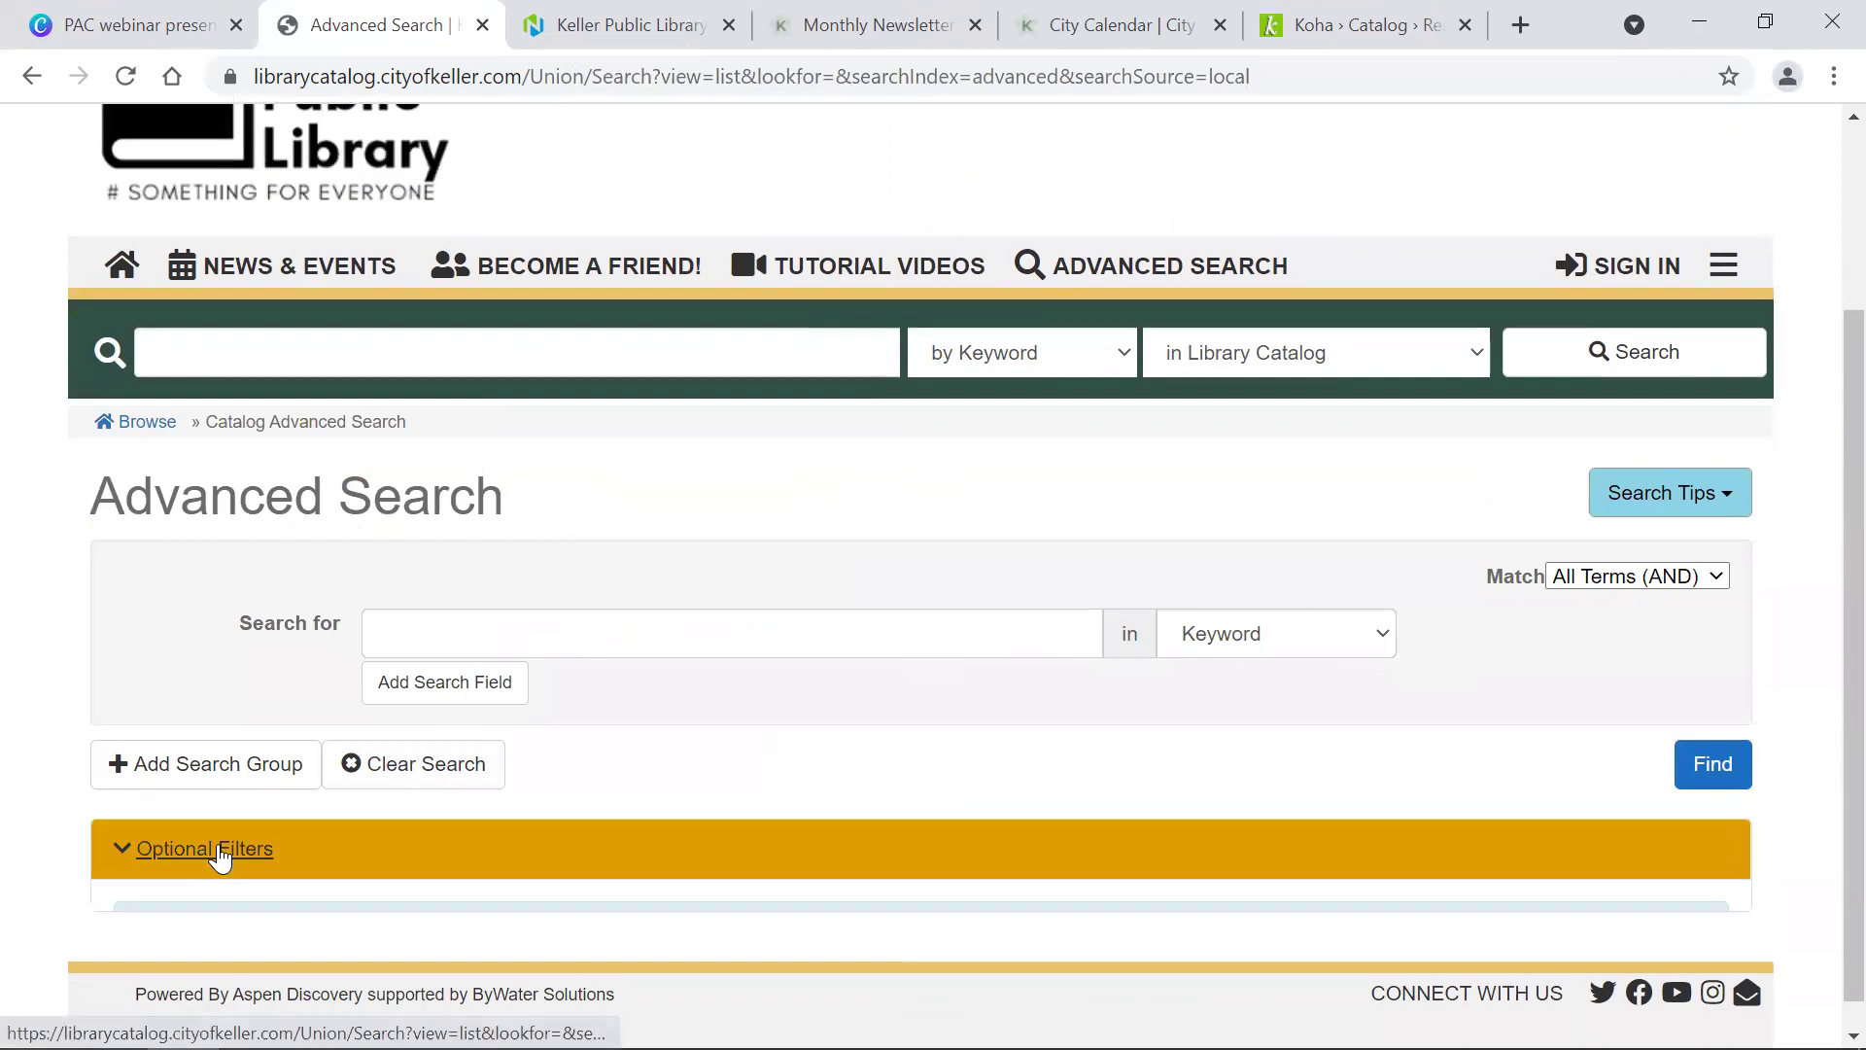
scroll(221, 851, down, 8)
scroll(222, 851, up, 3)
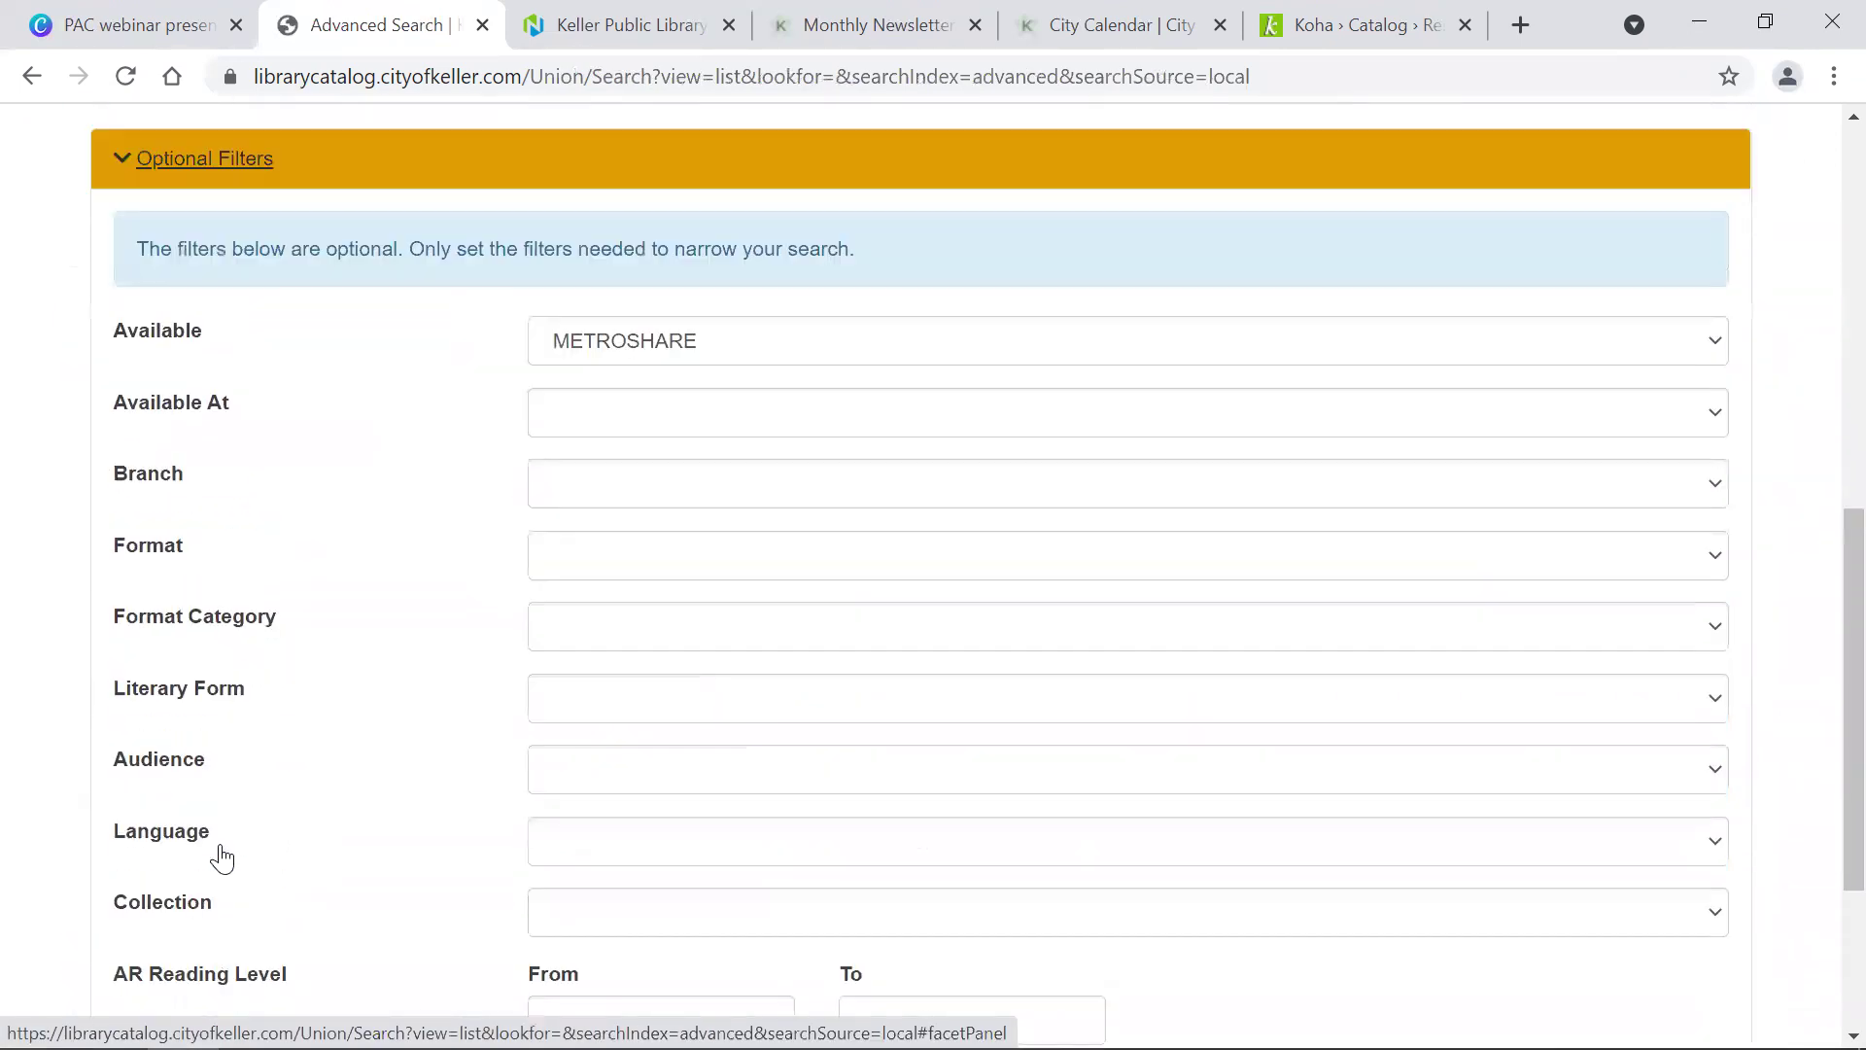
scroll(221, 856, up, 8)
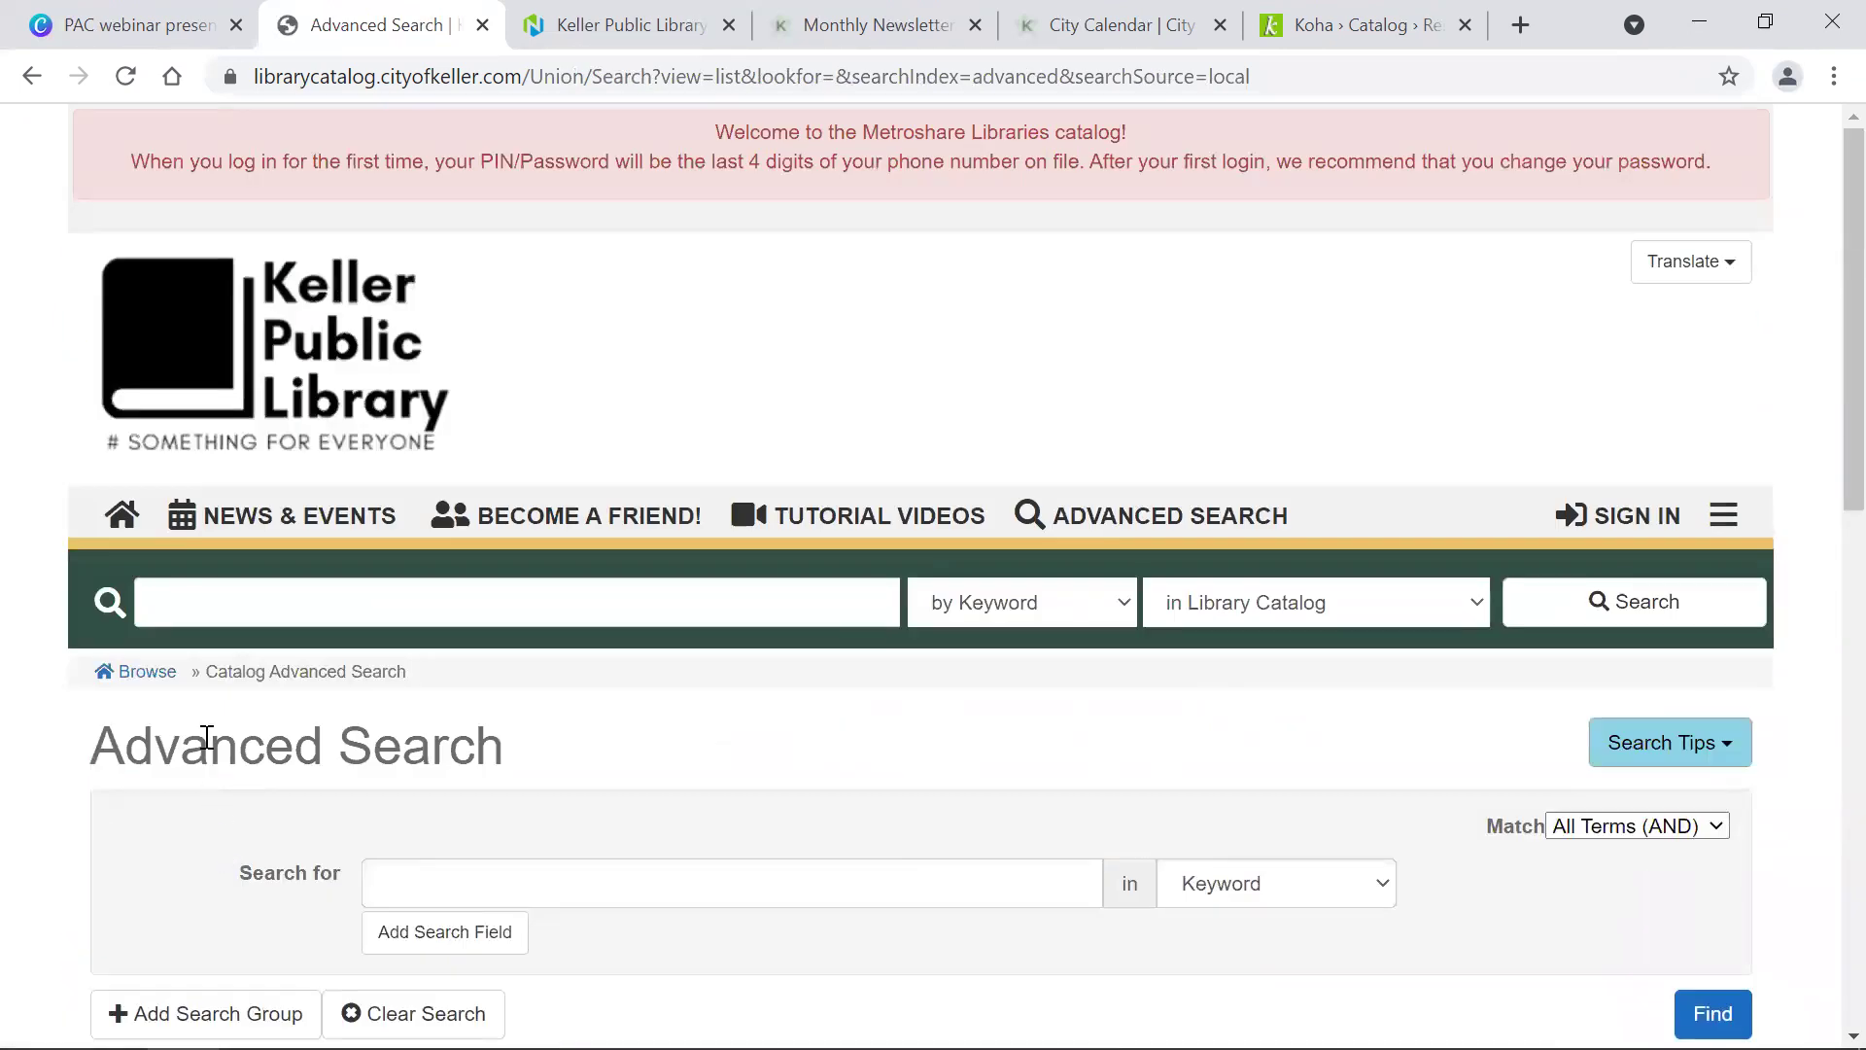
Step: Run a keyword search for james patterson
click(246, 612)
text(jame)
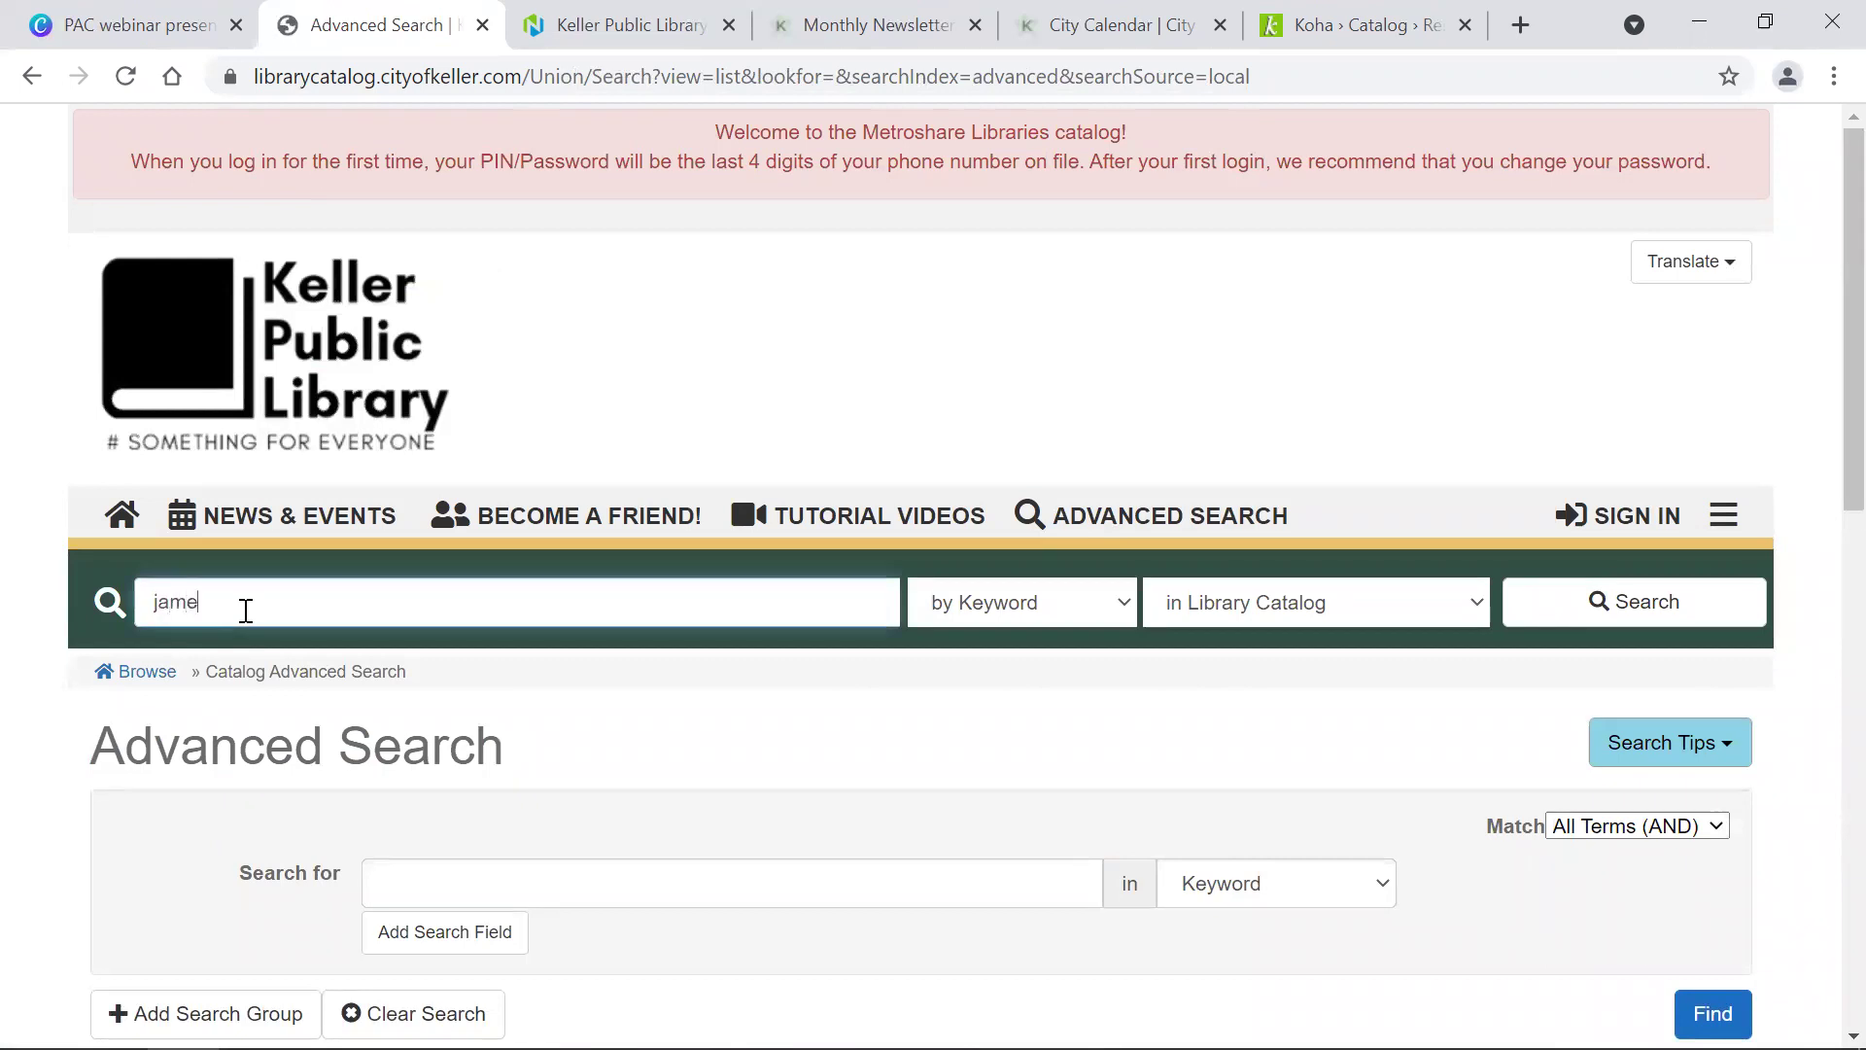
text(s patterson)
key(Return)
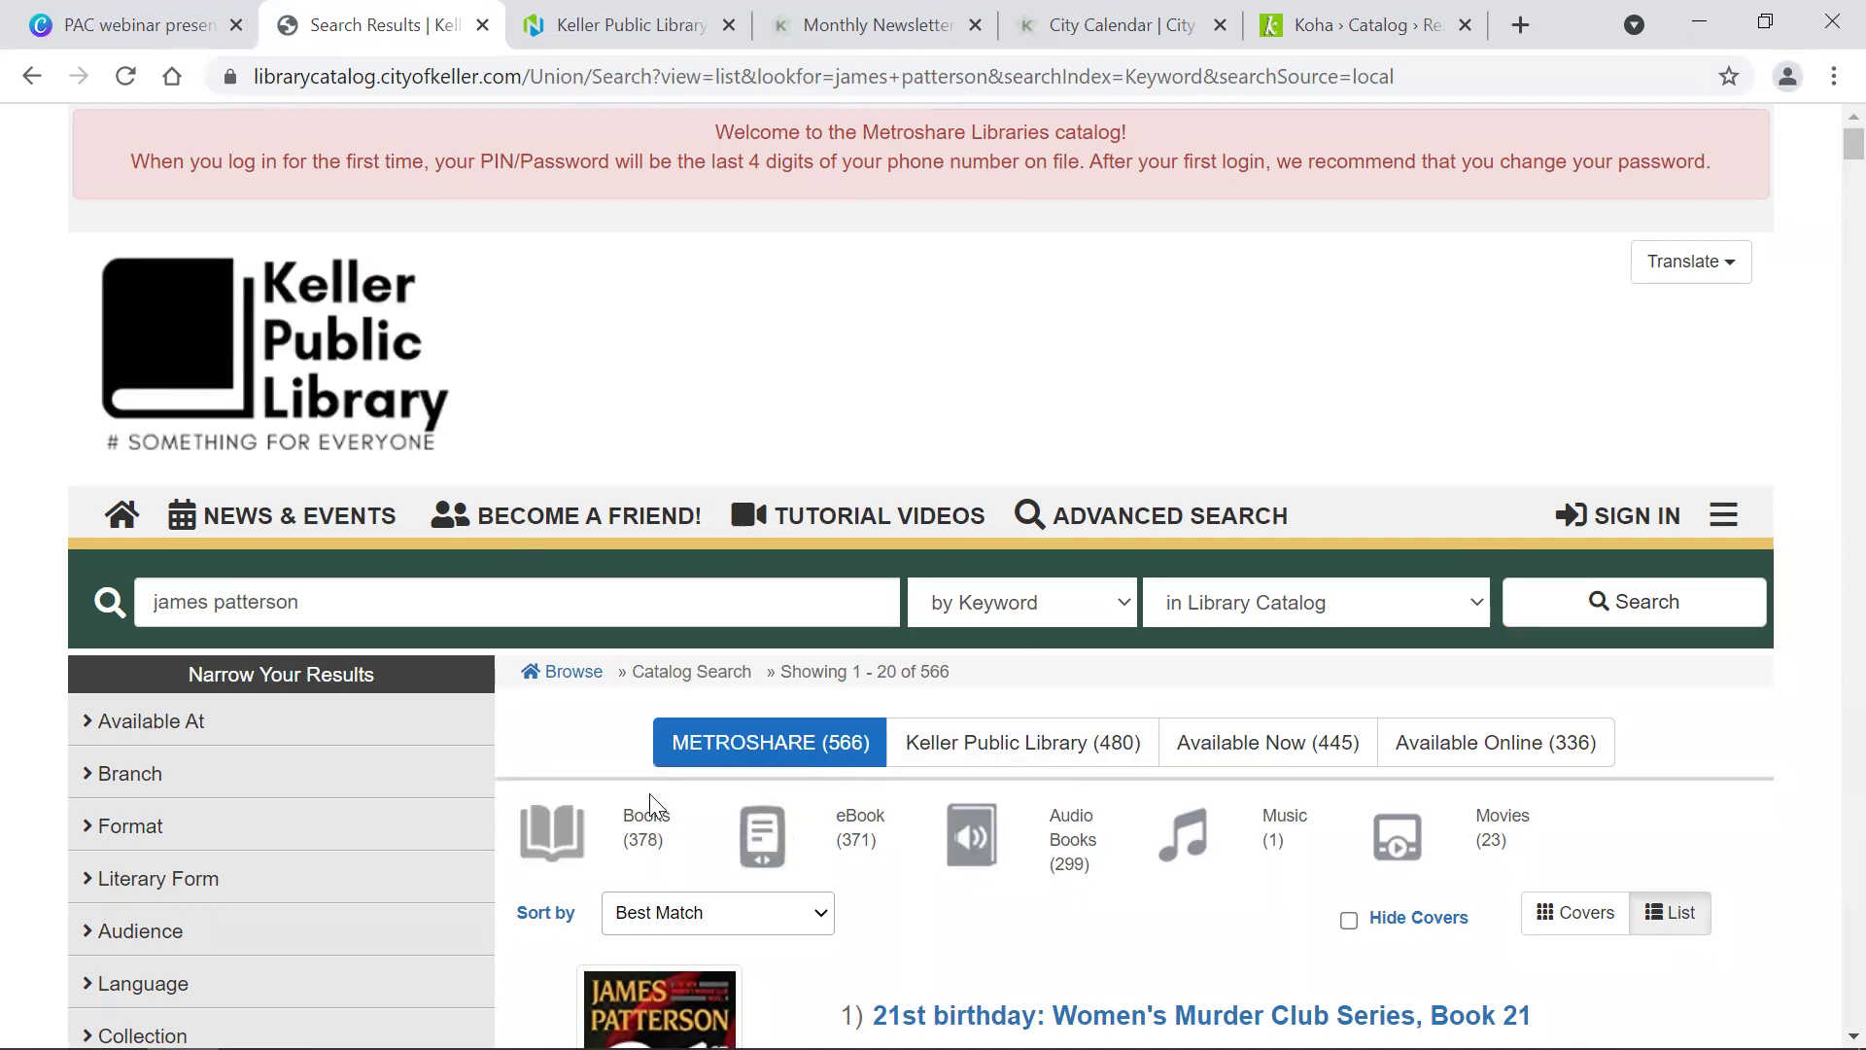
scroll(633, 836, down, 4)
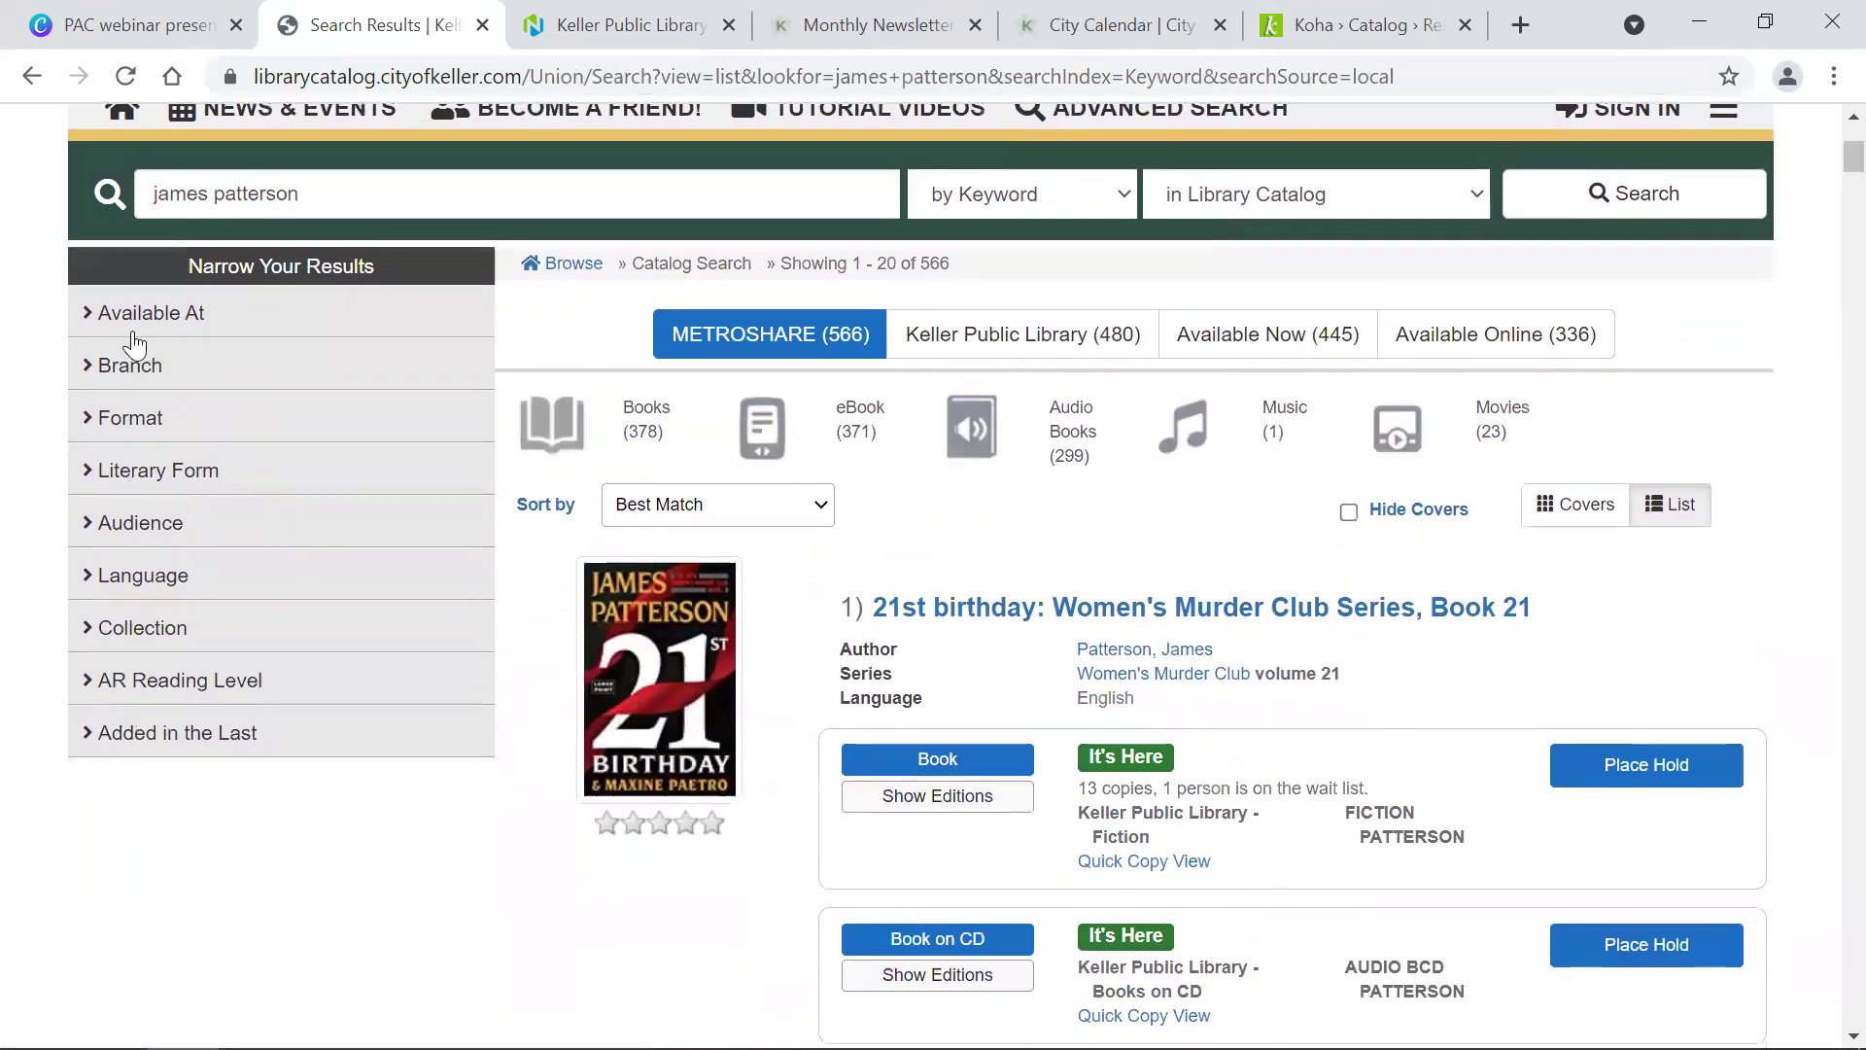
Step: Narrow the results to Keller Public Library and the Book format
click(83, 322)
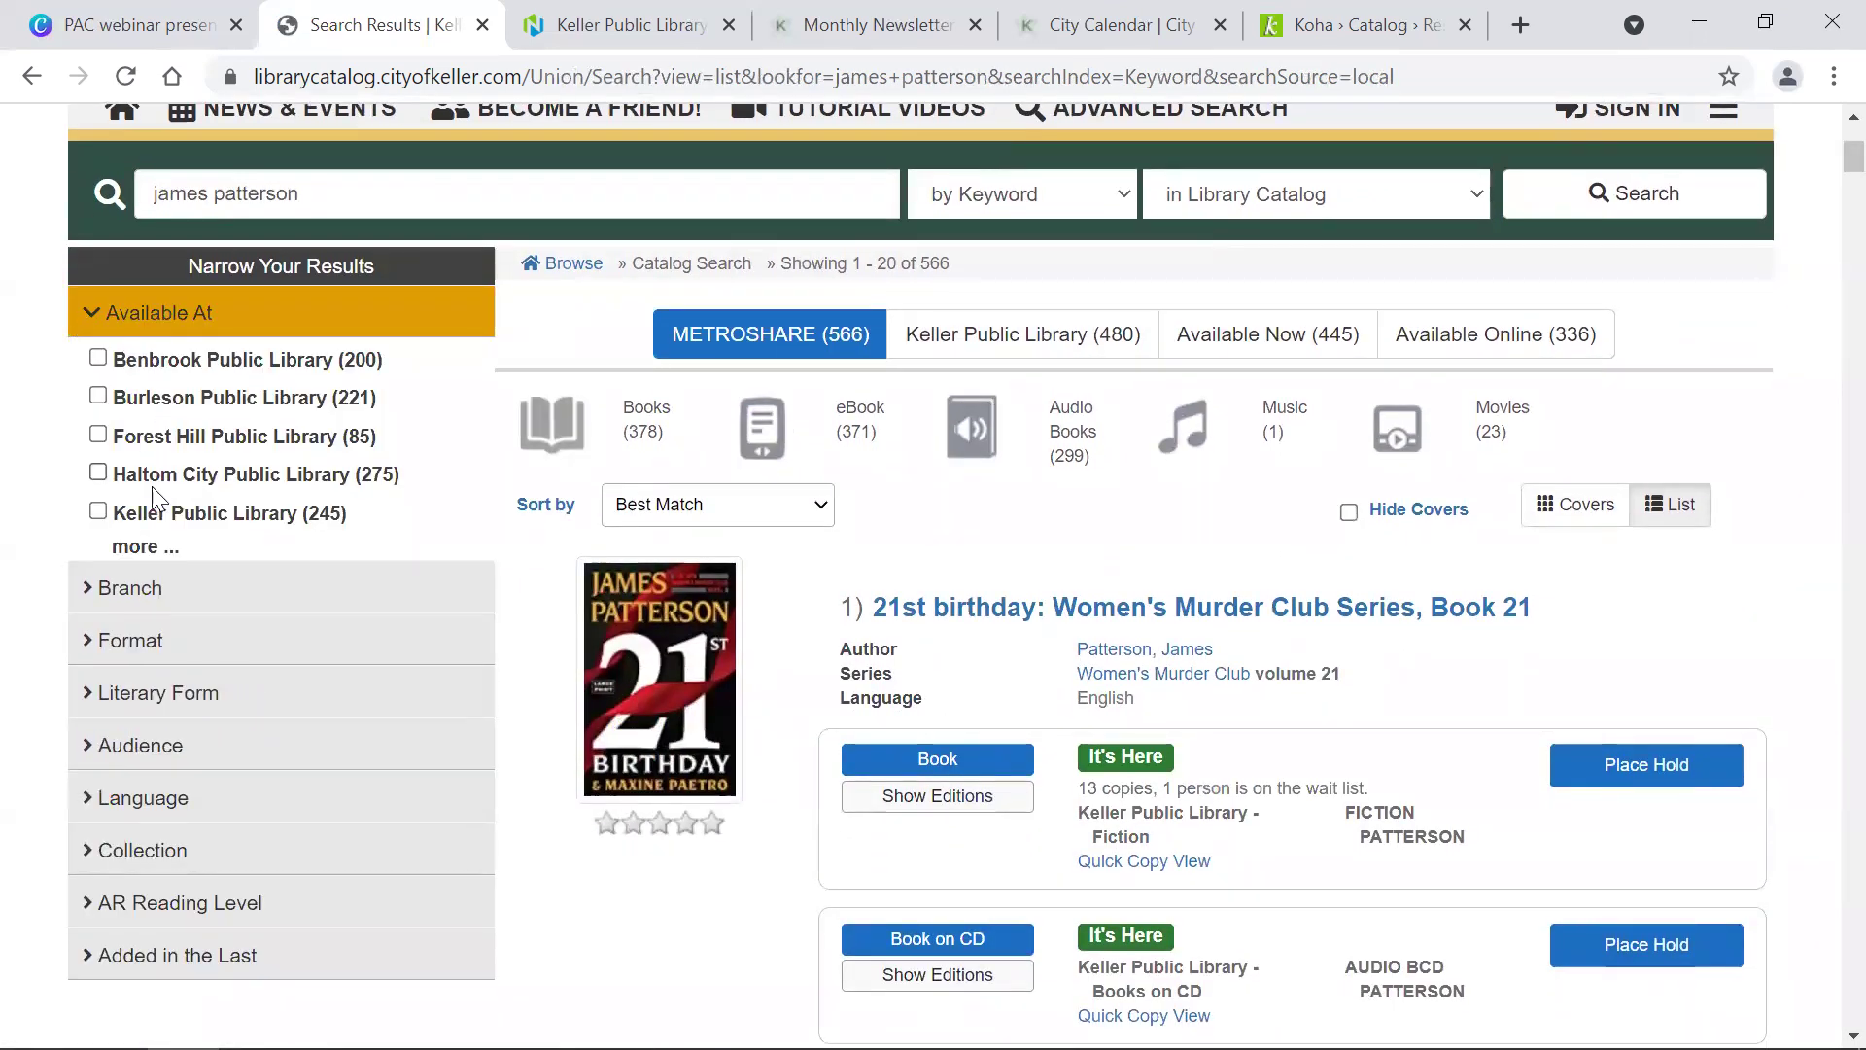
click(143, 521)
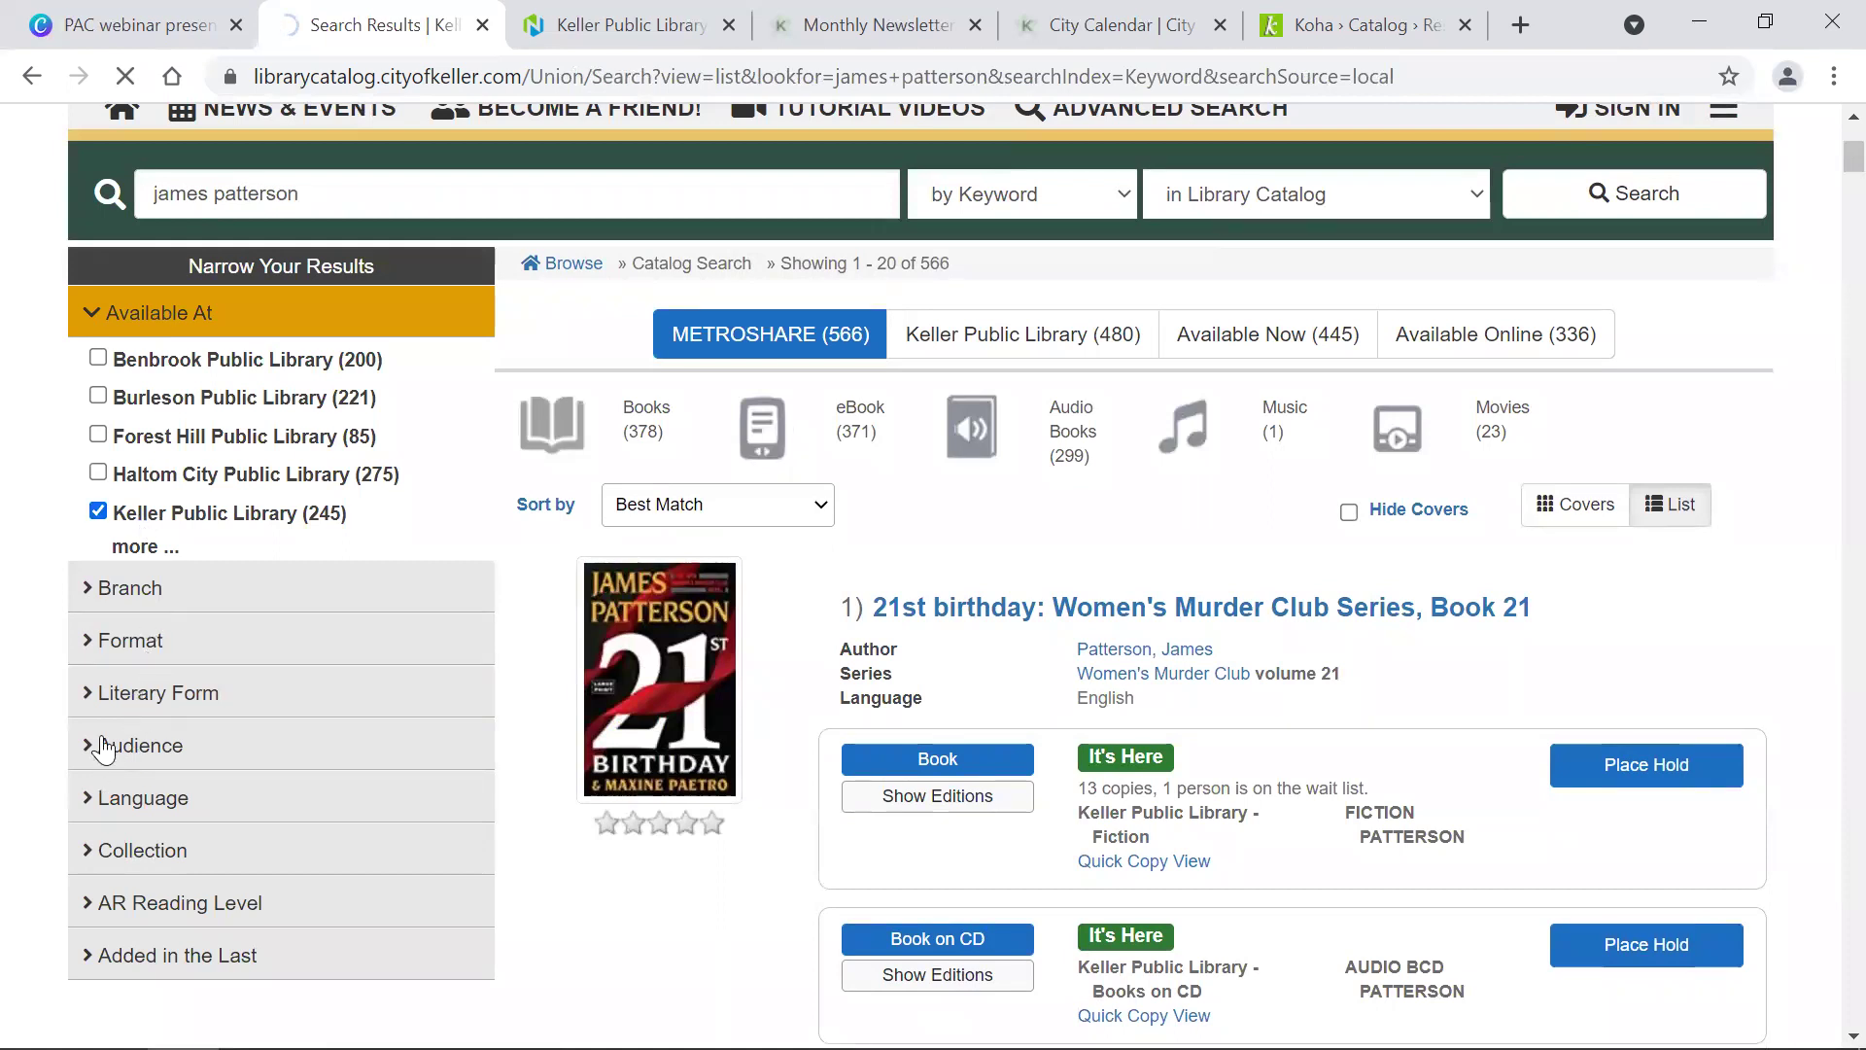
scroll(99, 711, down, 9)
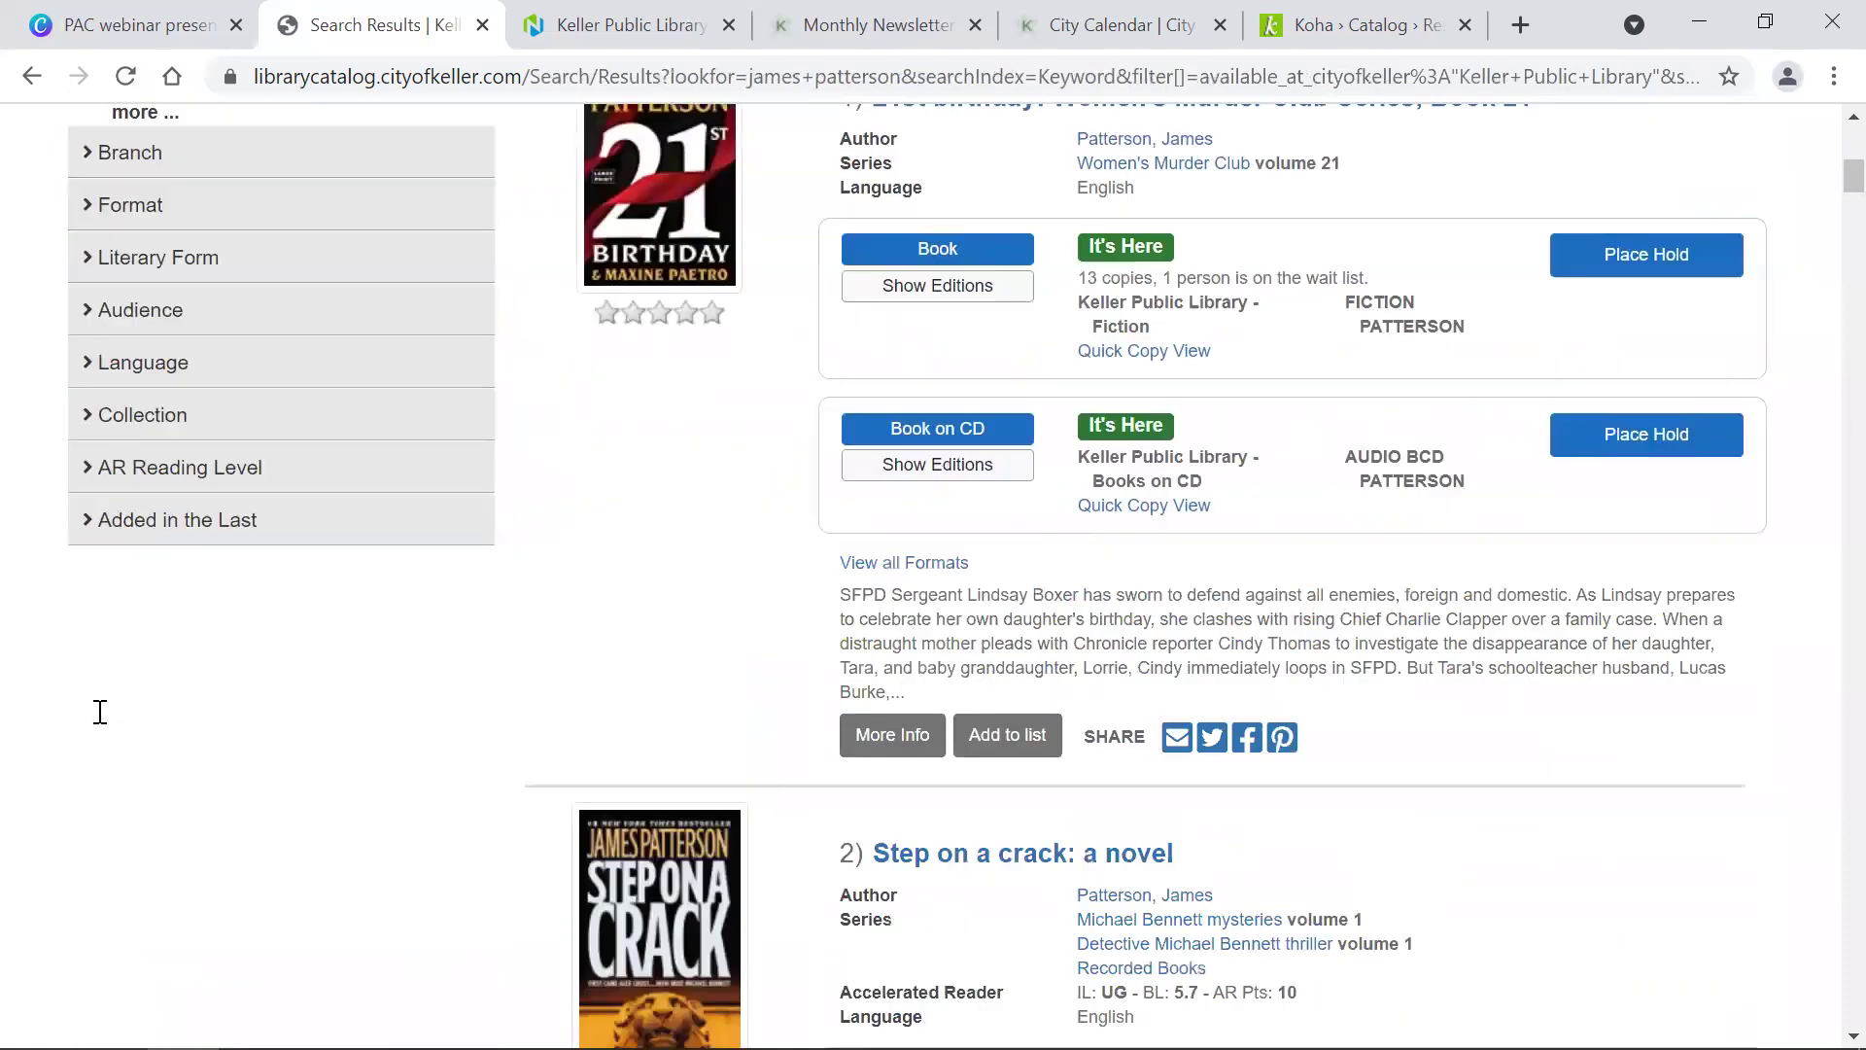
click(125, 204)
click(138, 257)
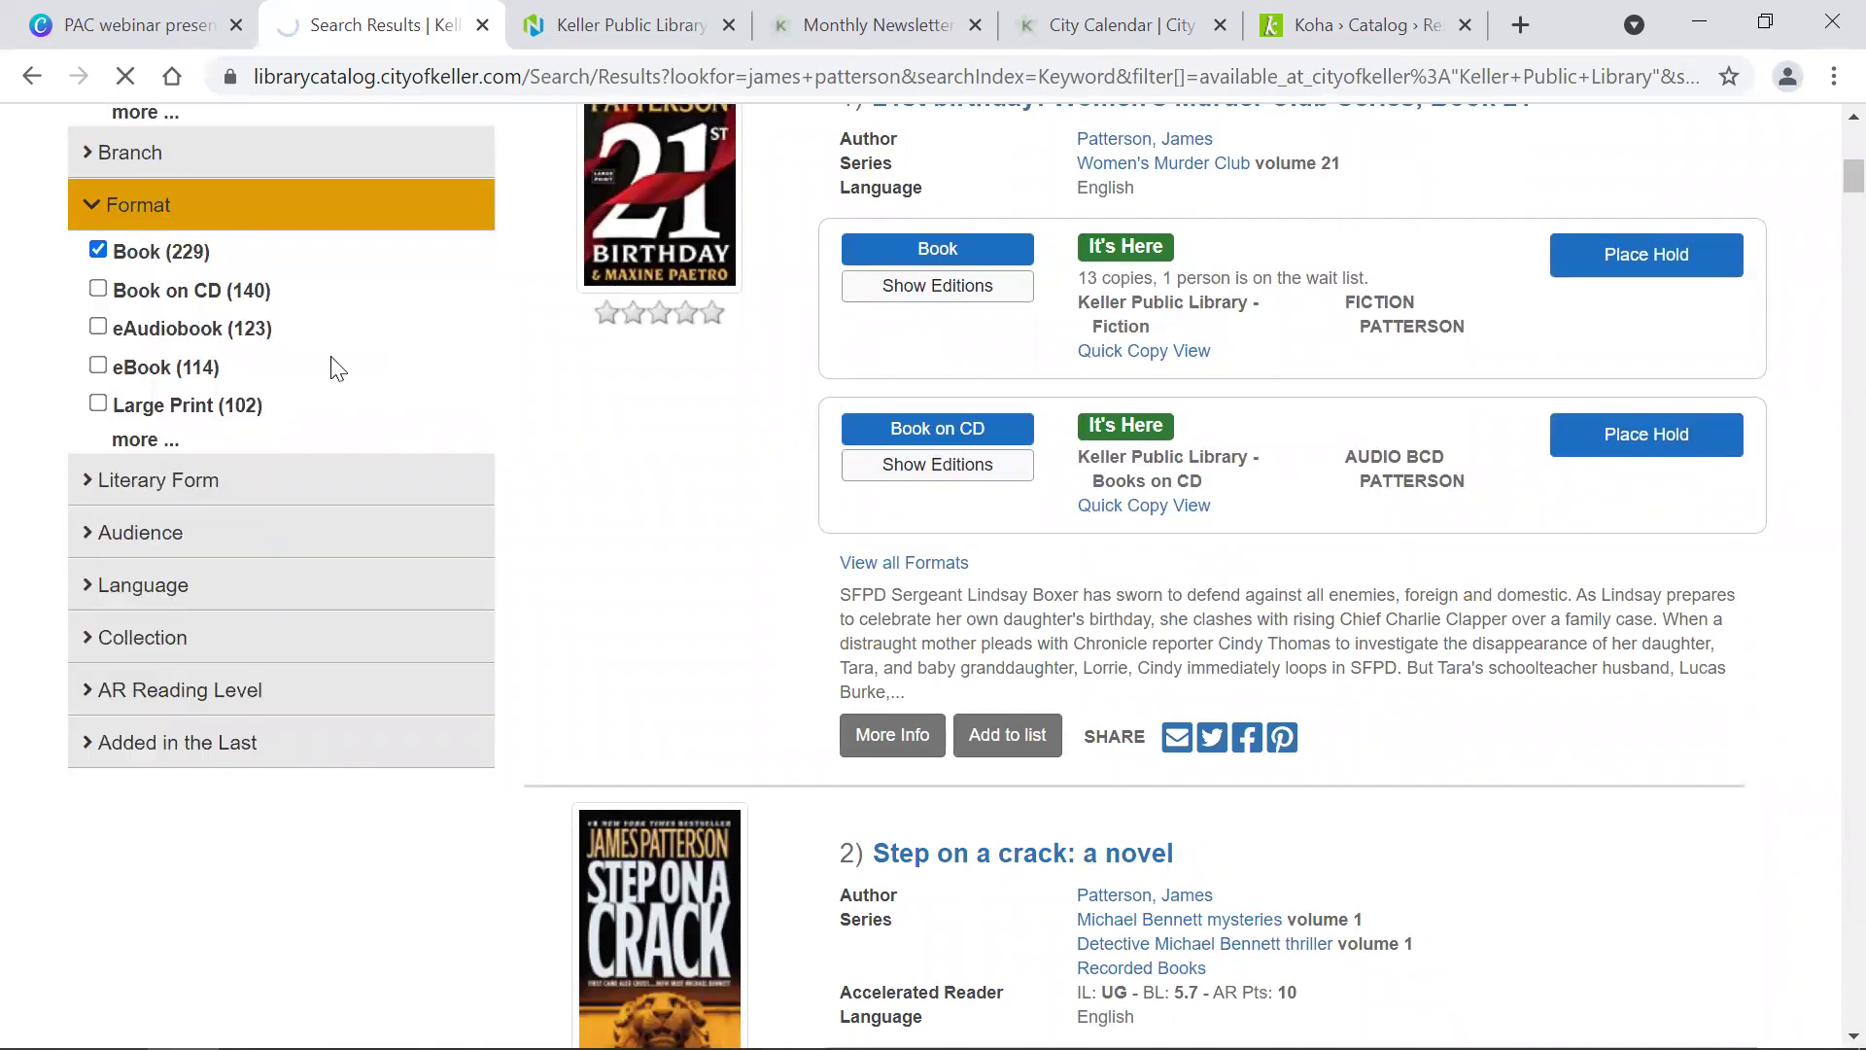
scroll(336, 366, down, 3)
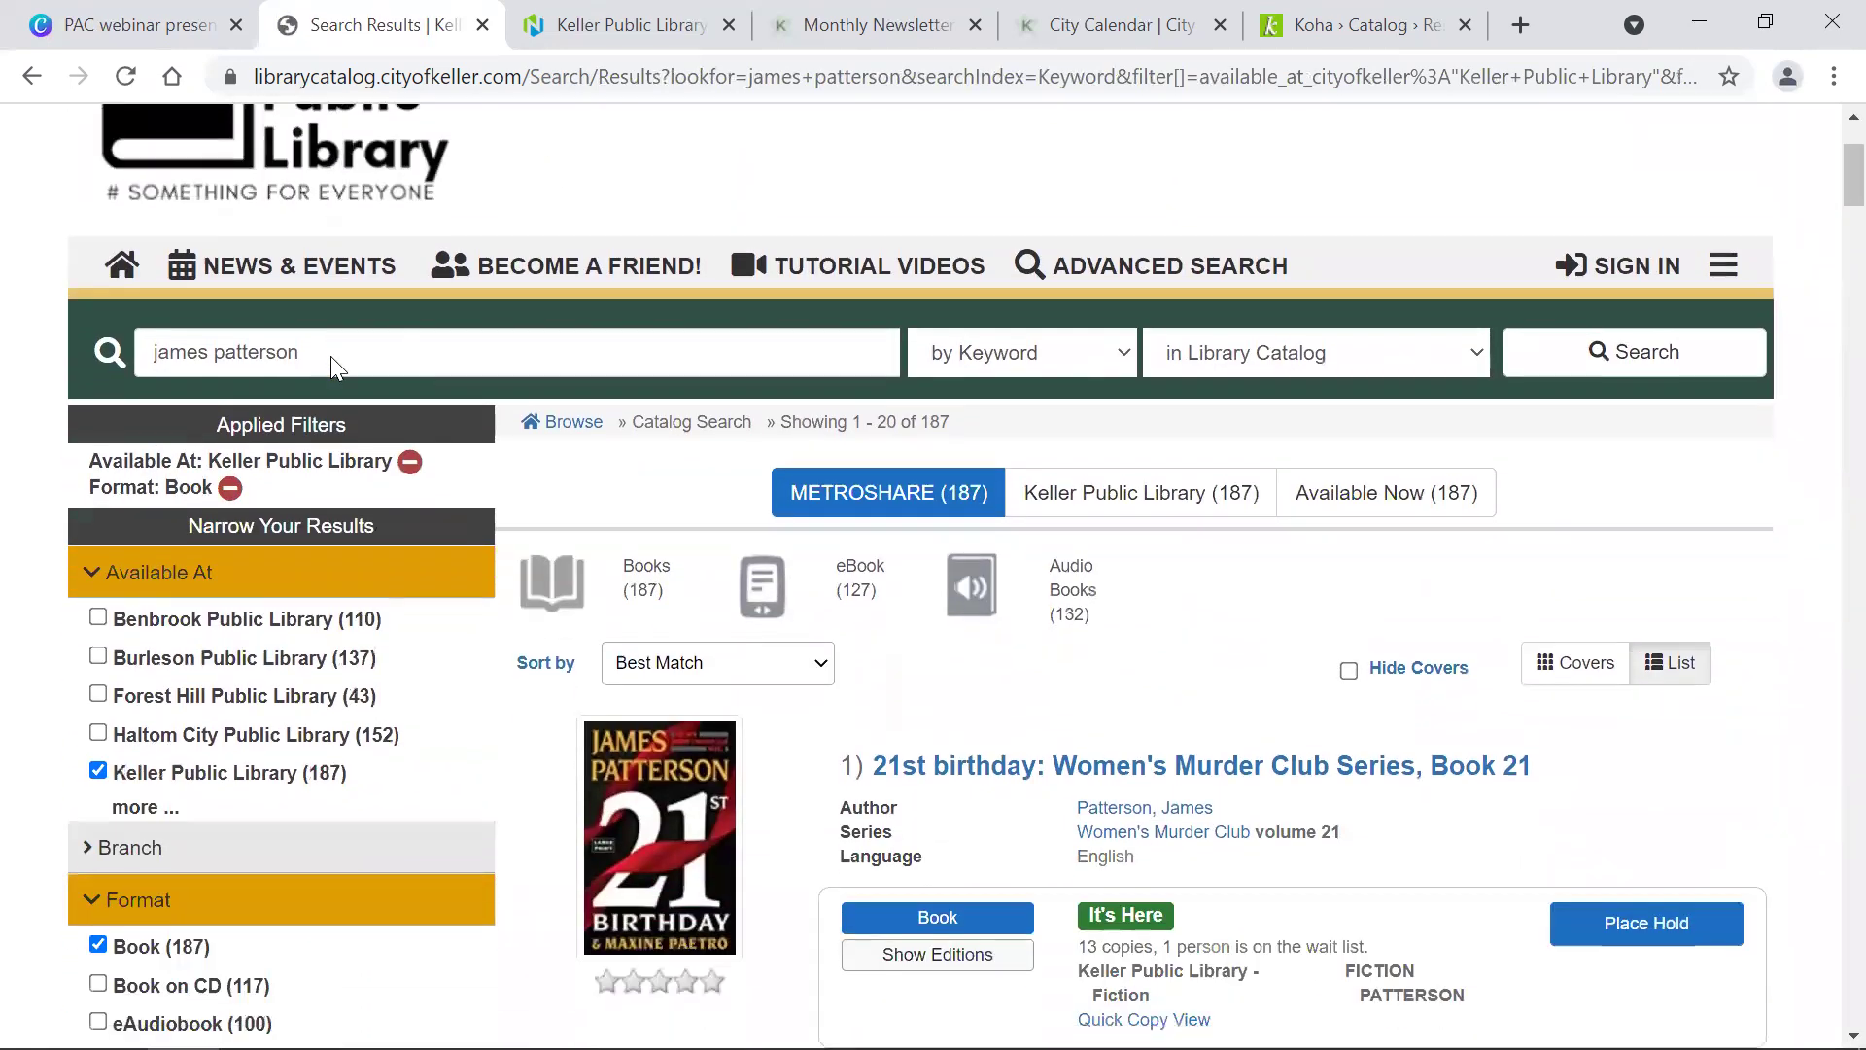
click(959, 498)
scroll(944, 620, up, 3)
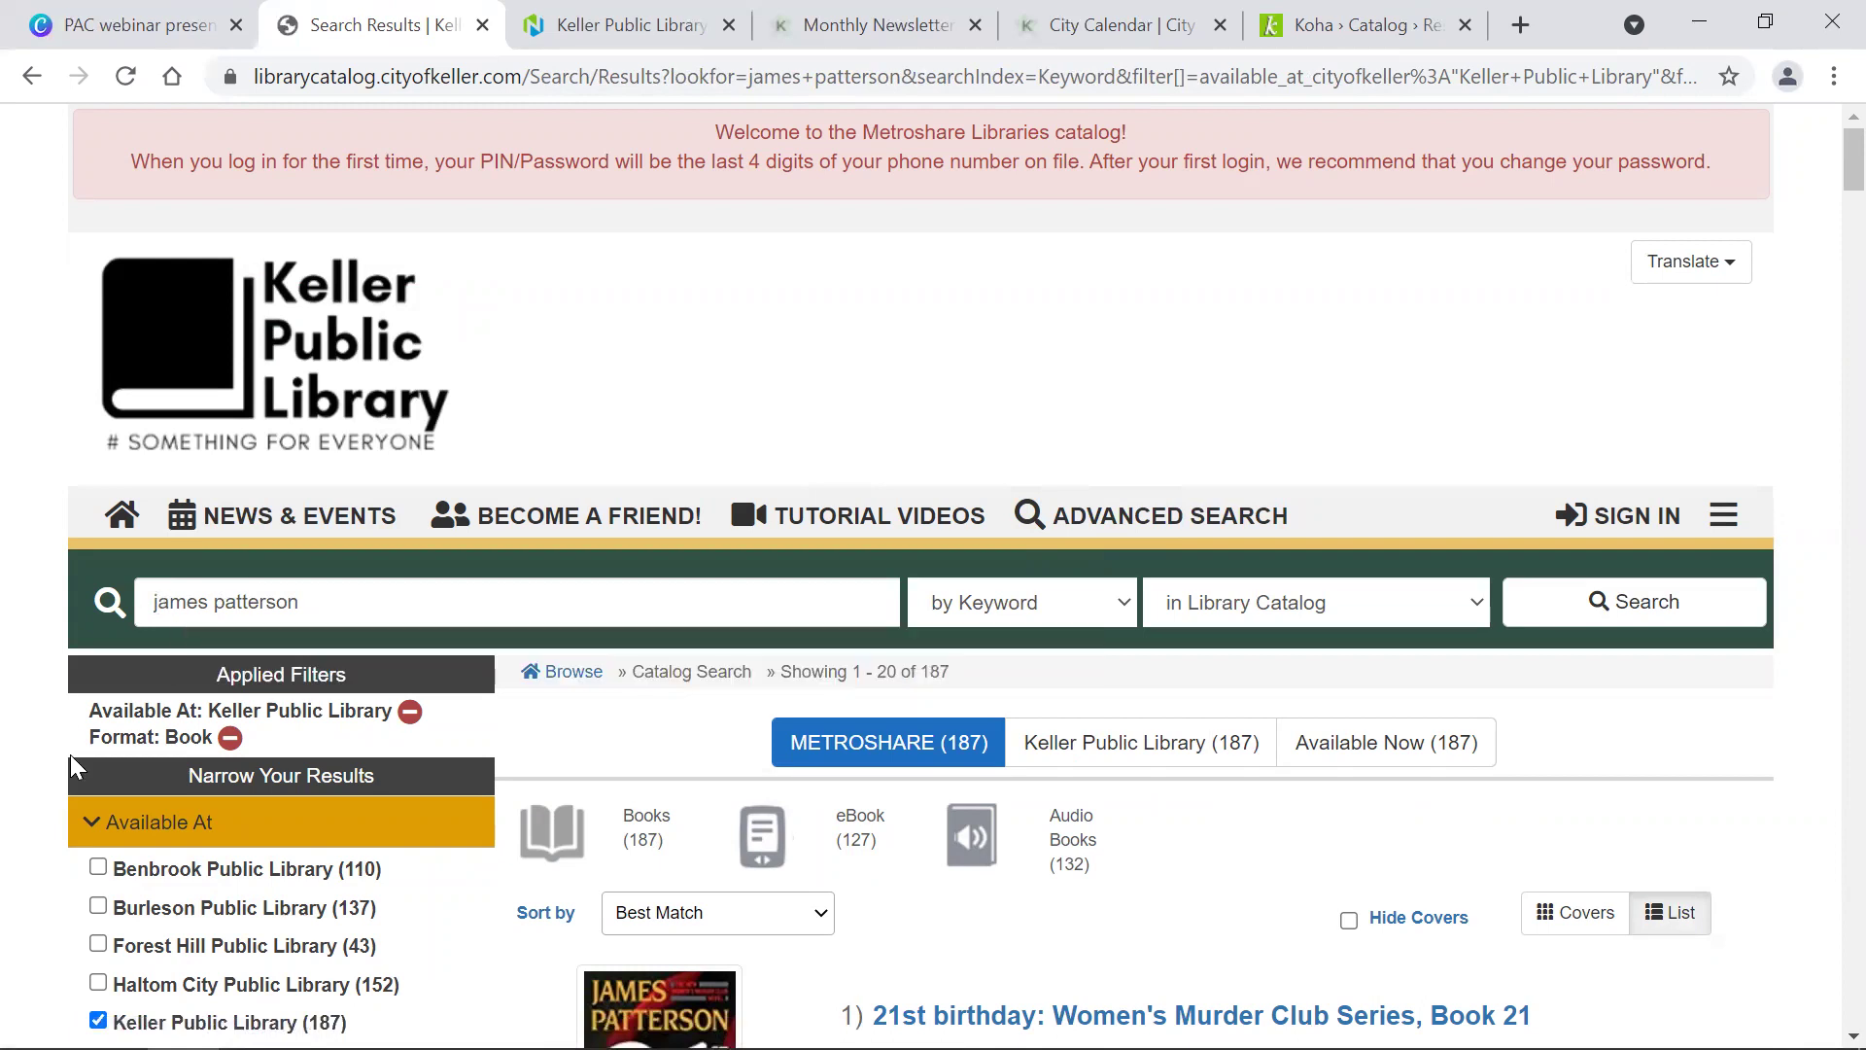
scroll(74, 761, down, 10)
scroll(75, 767, up, 10)
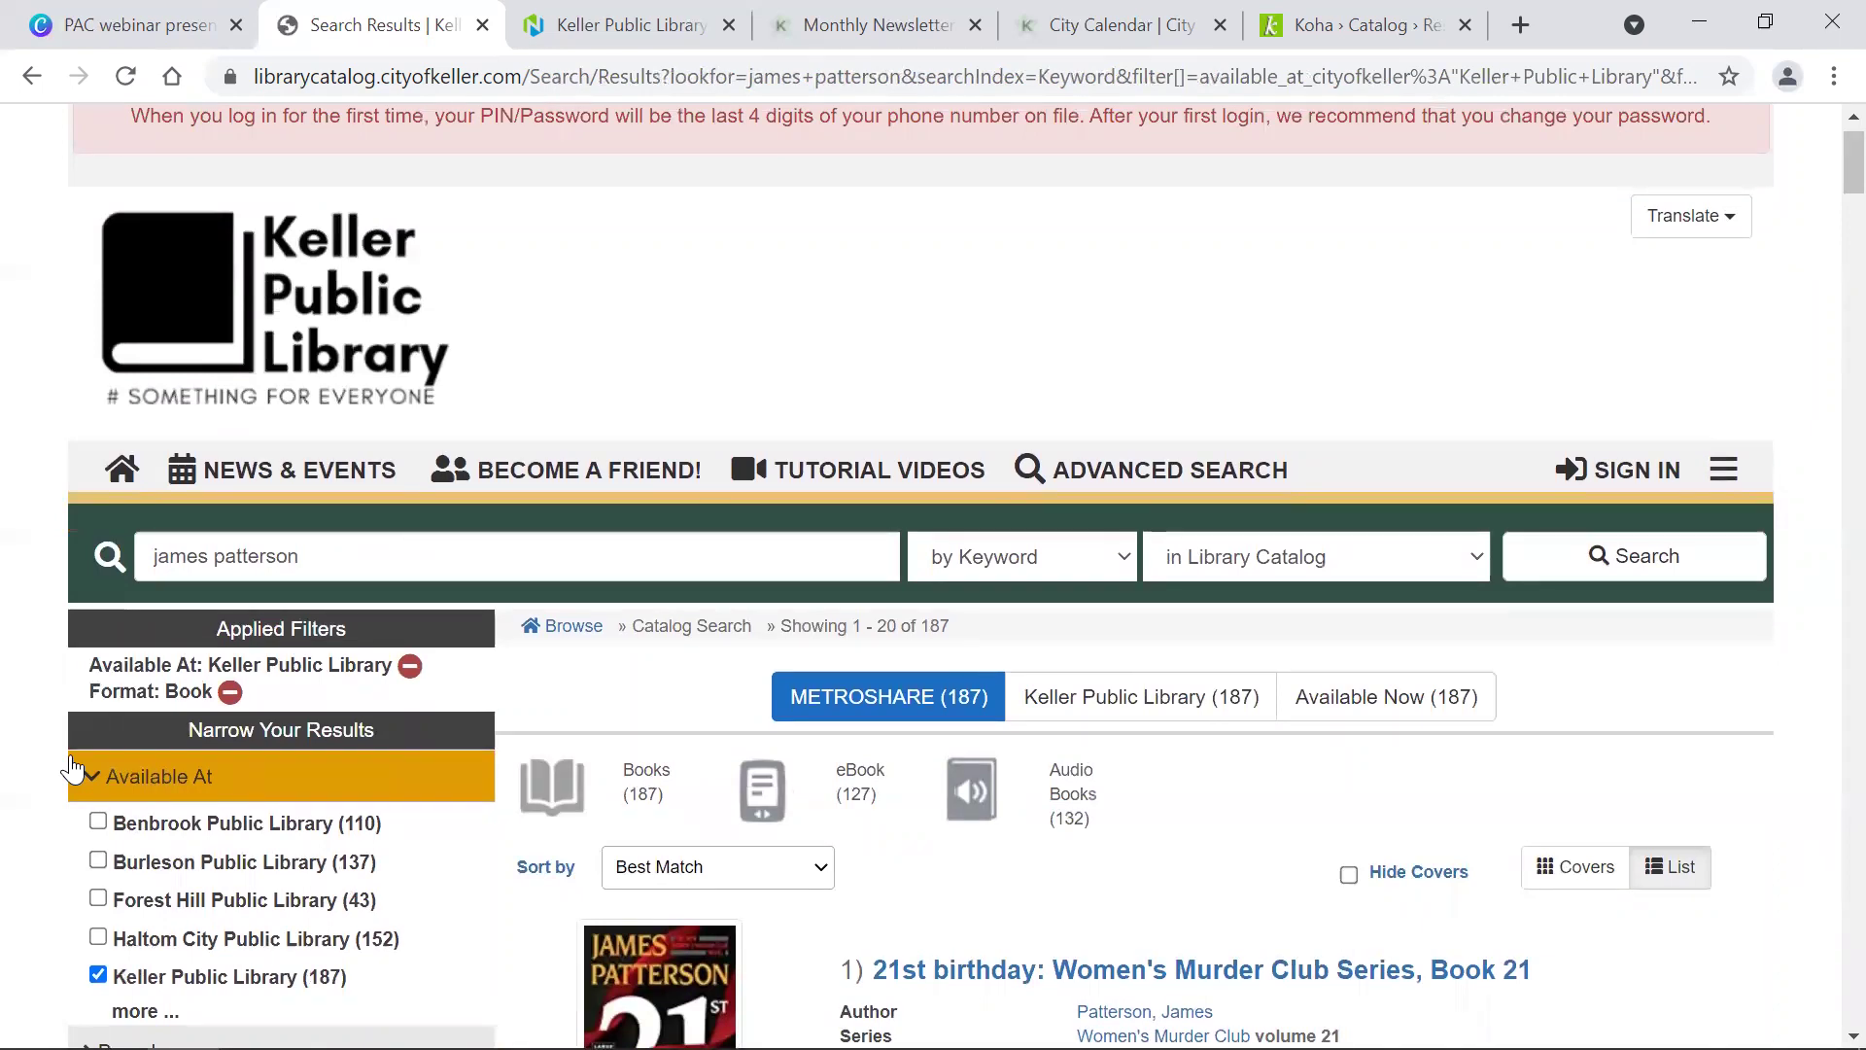
Step: Replace the search with a keyword search for the four winds
triple_click(439, 536)
text(the)
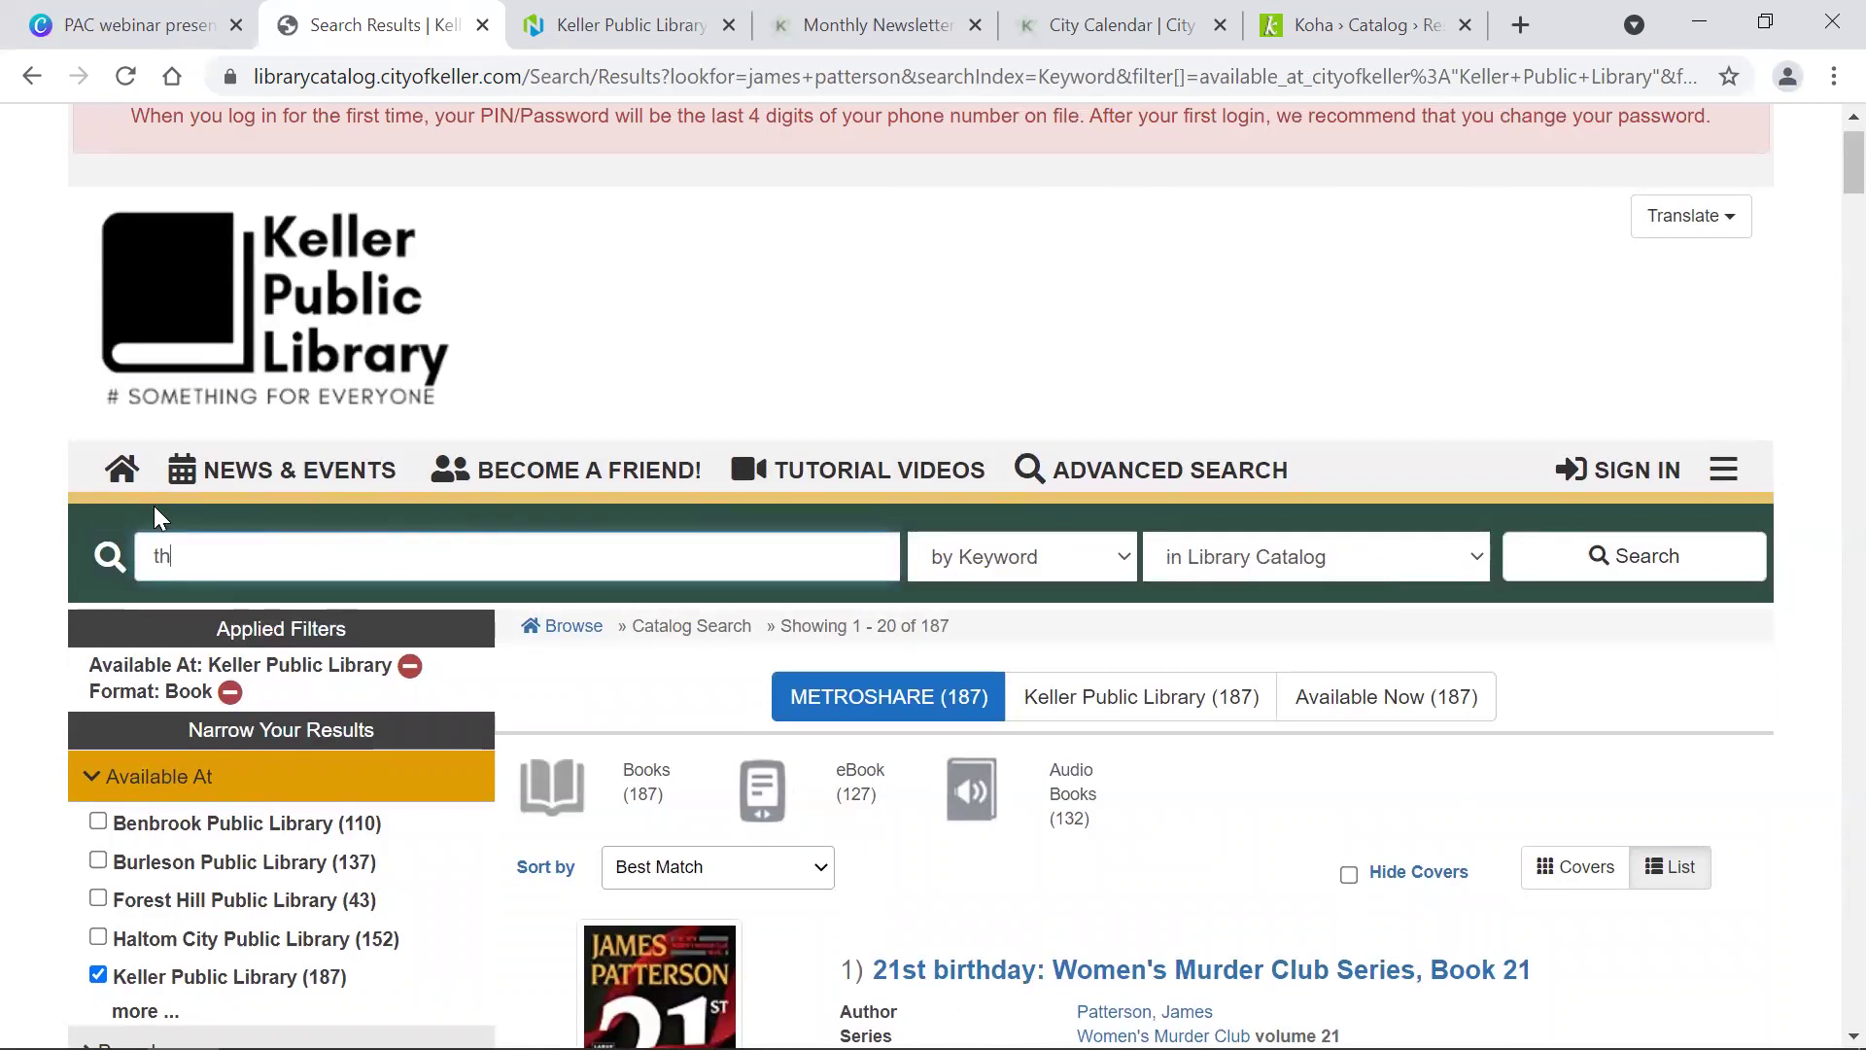
text( four winds)
key(Return)
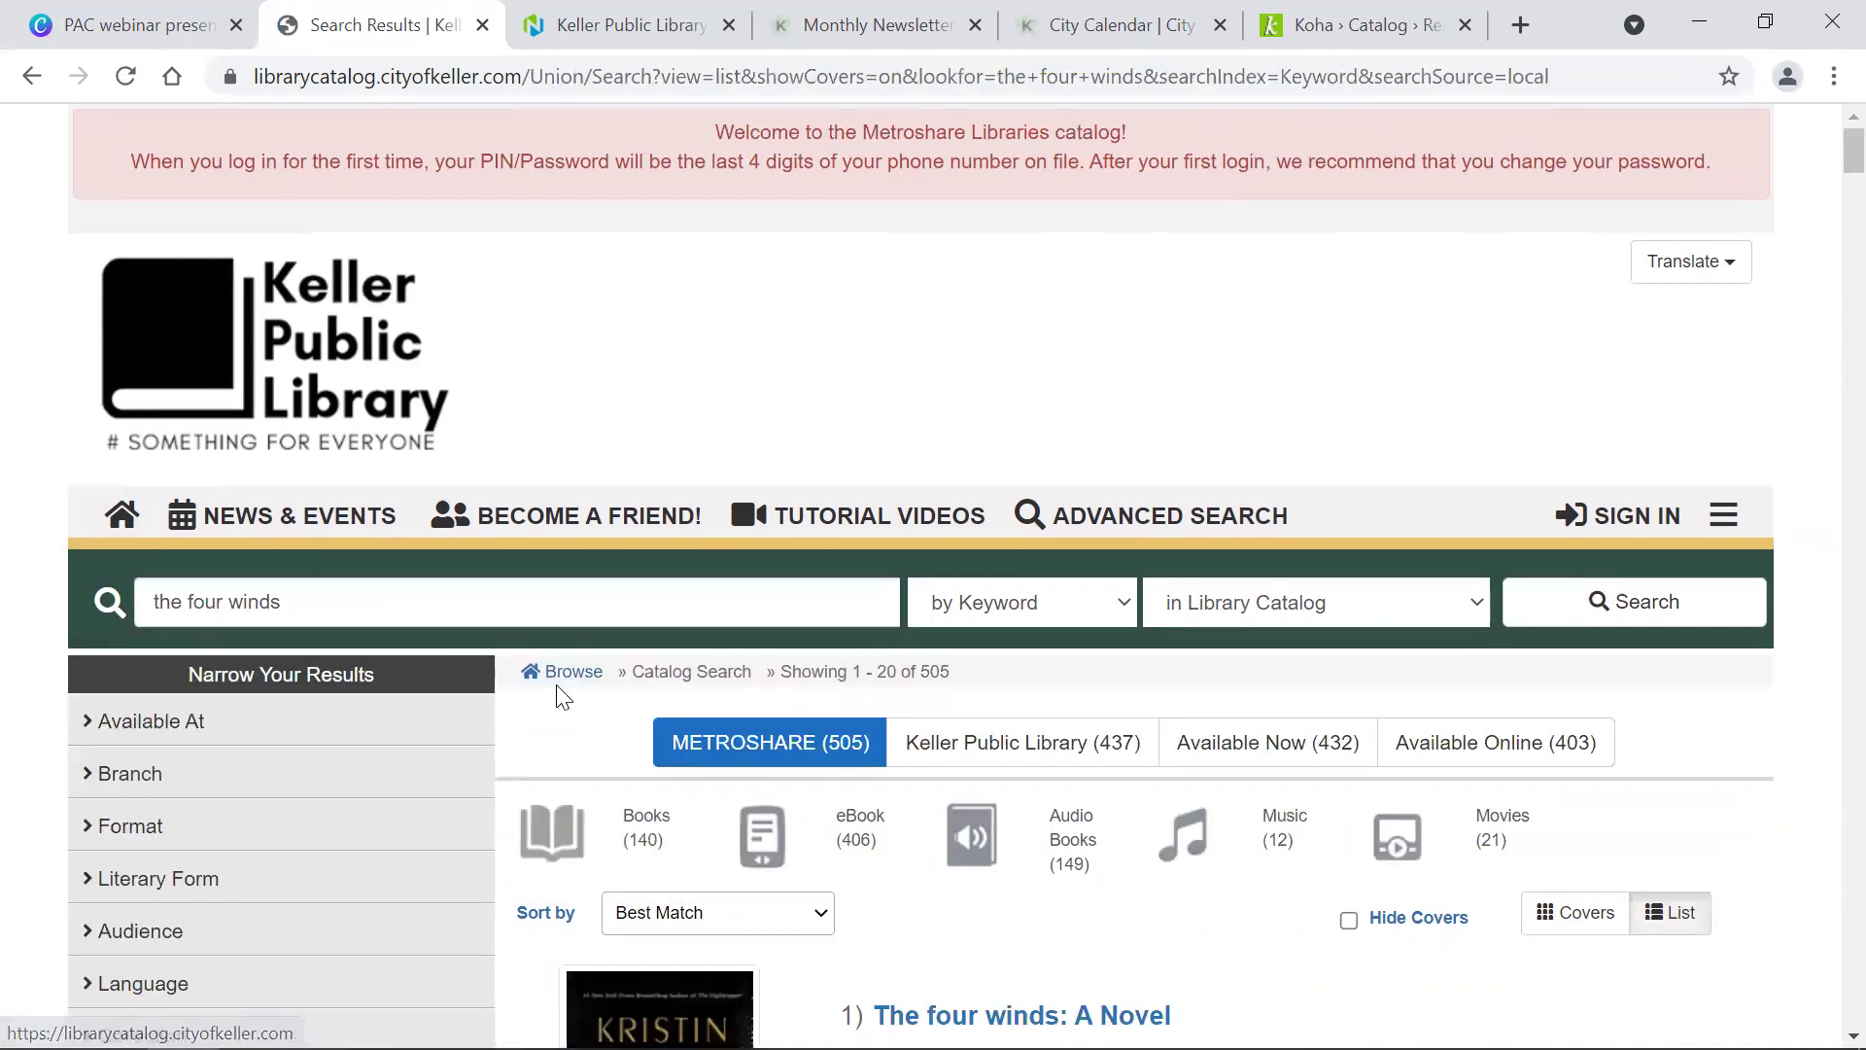
scroll(624, 719, down, 5)
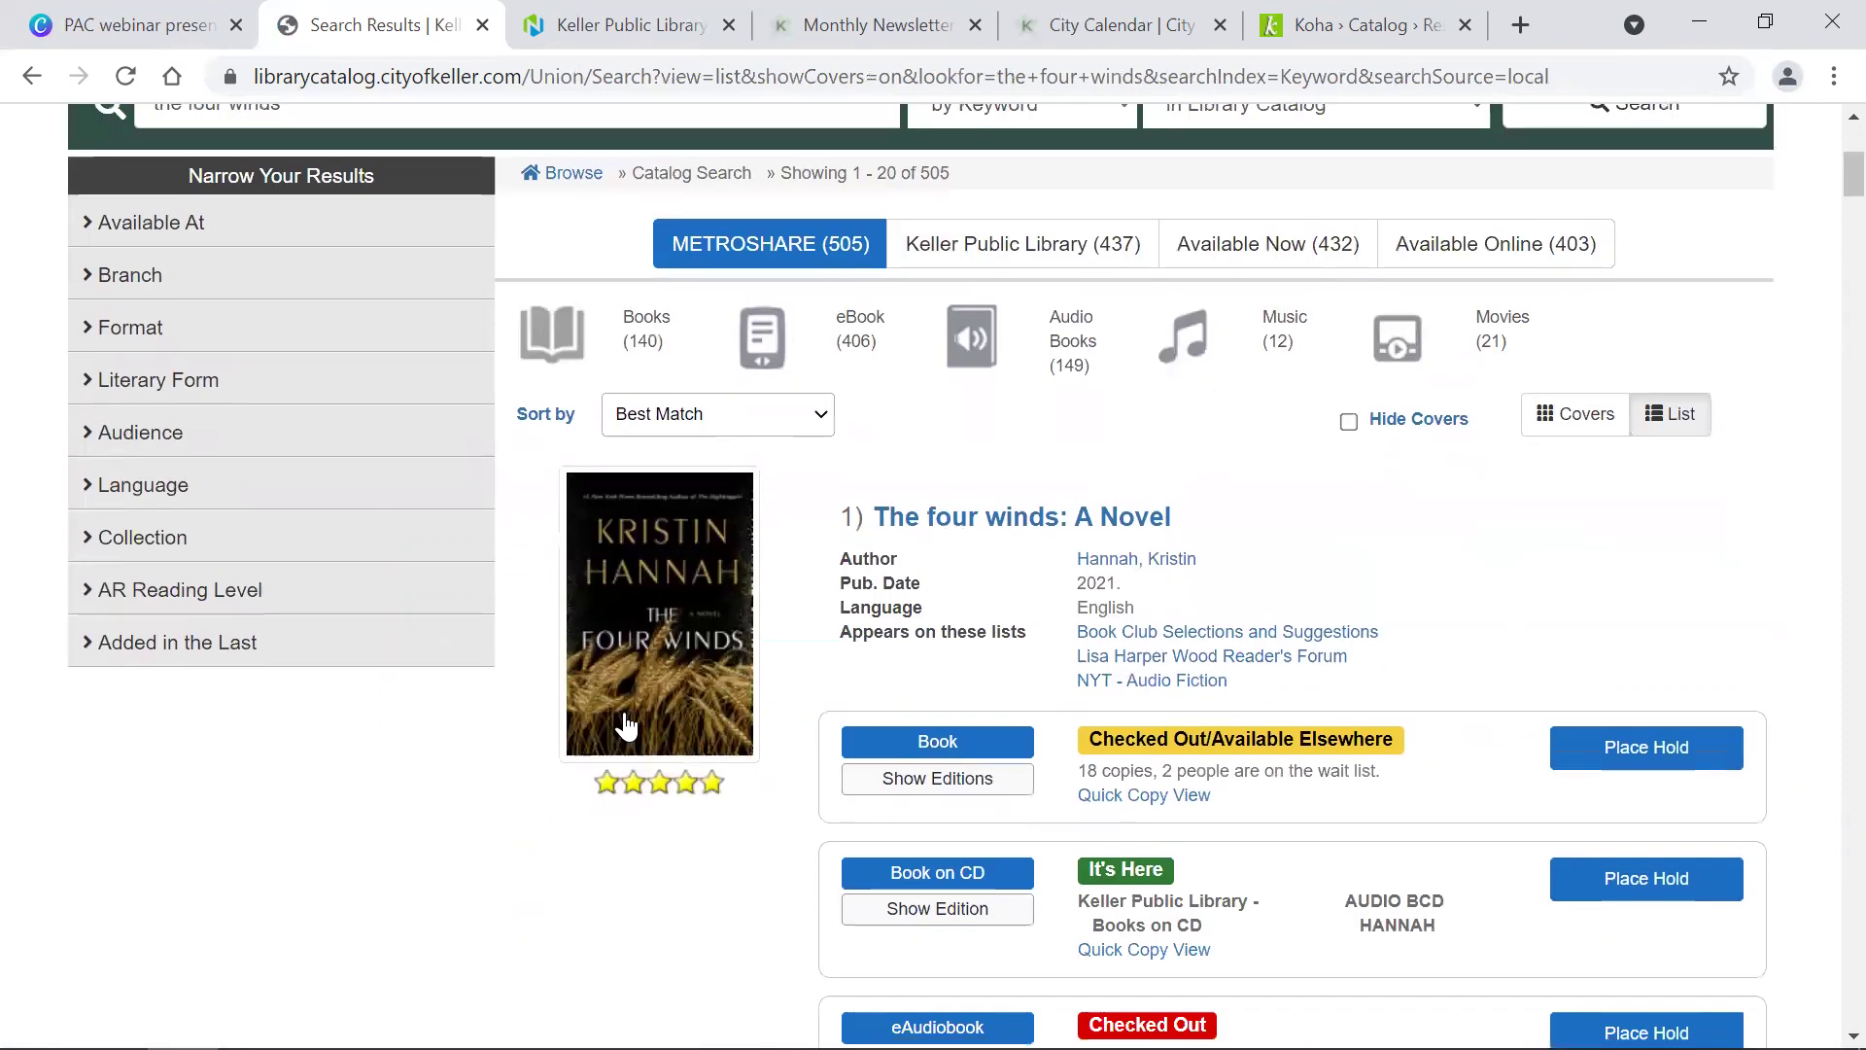
Step: Scroll through the first result's format rows to check which copies are available
scroll(624, 724, down, 3)
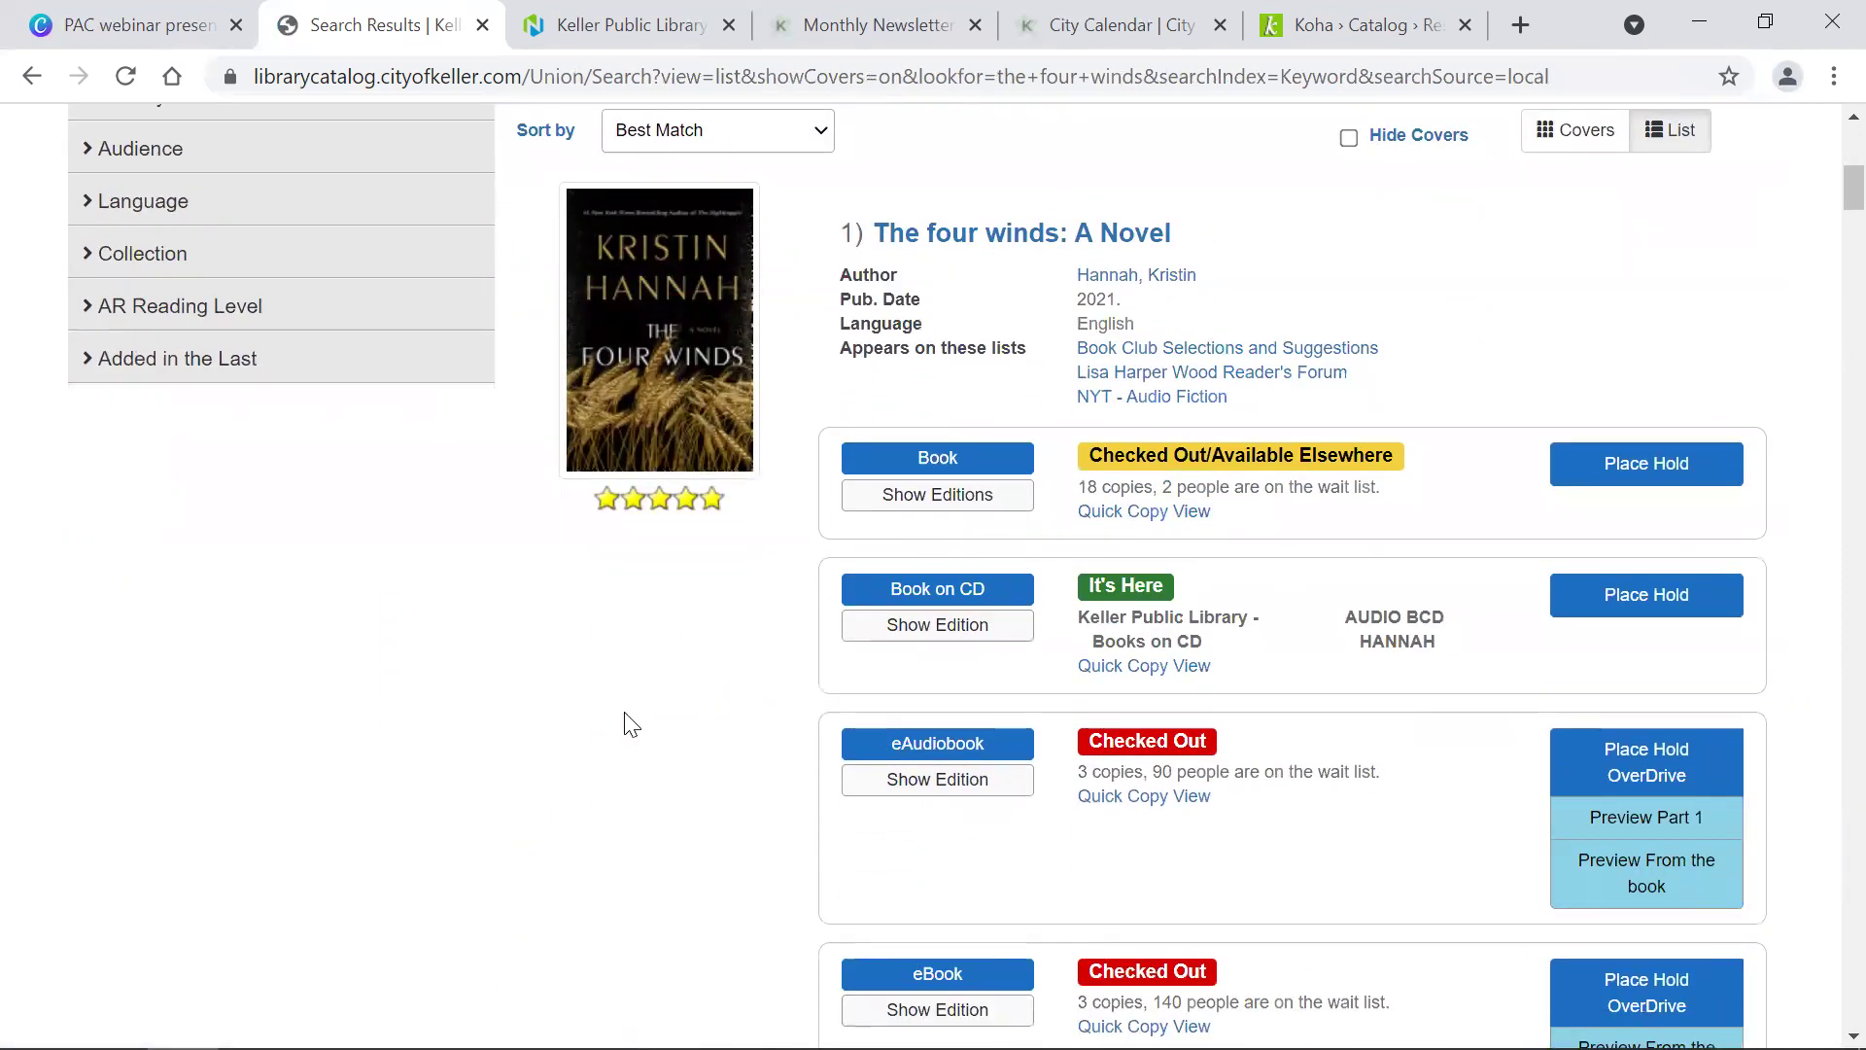
scroll(625, 715, down, 15)
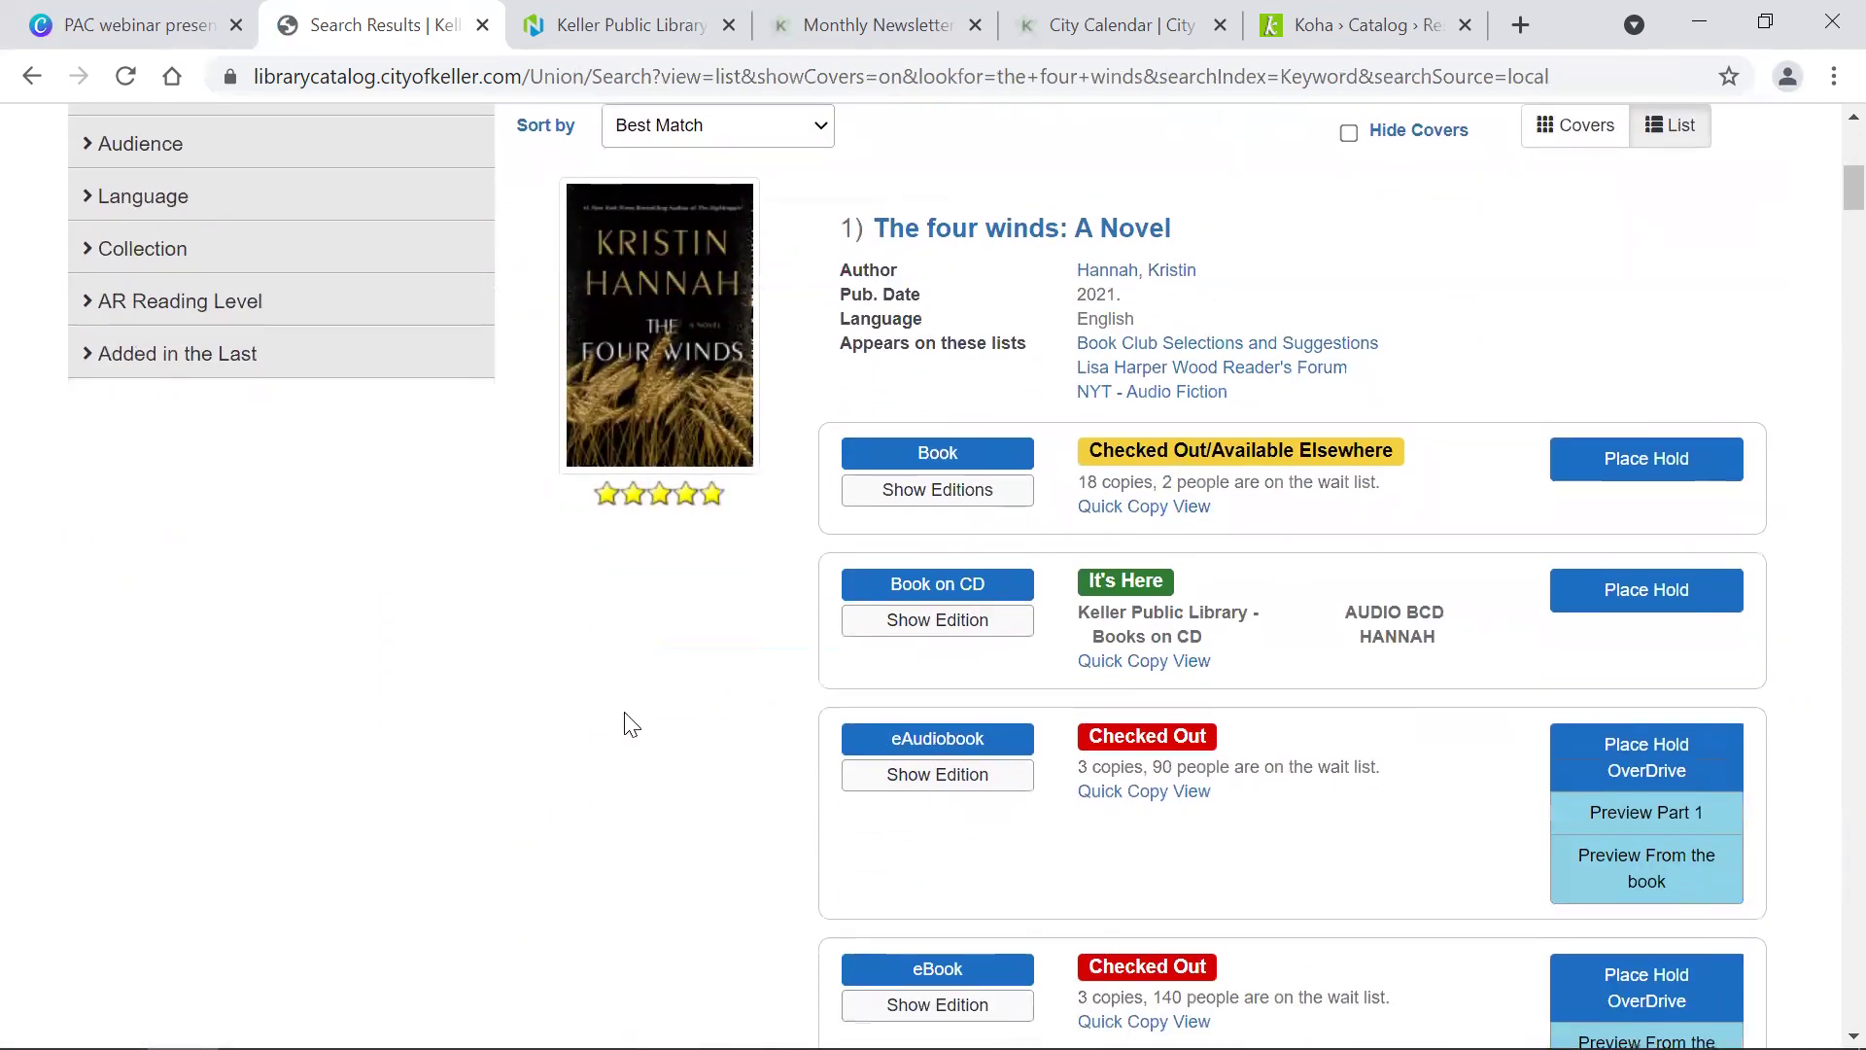
scroll(625, 714, up, 20)
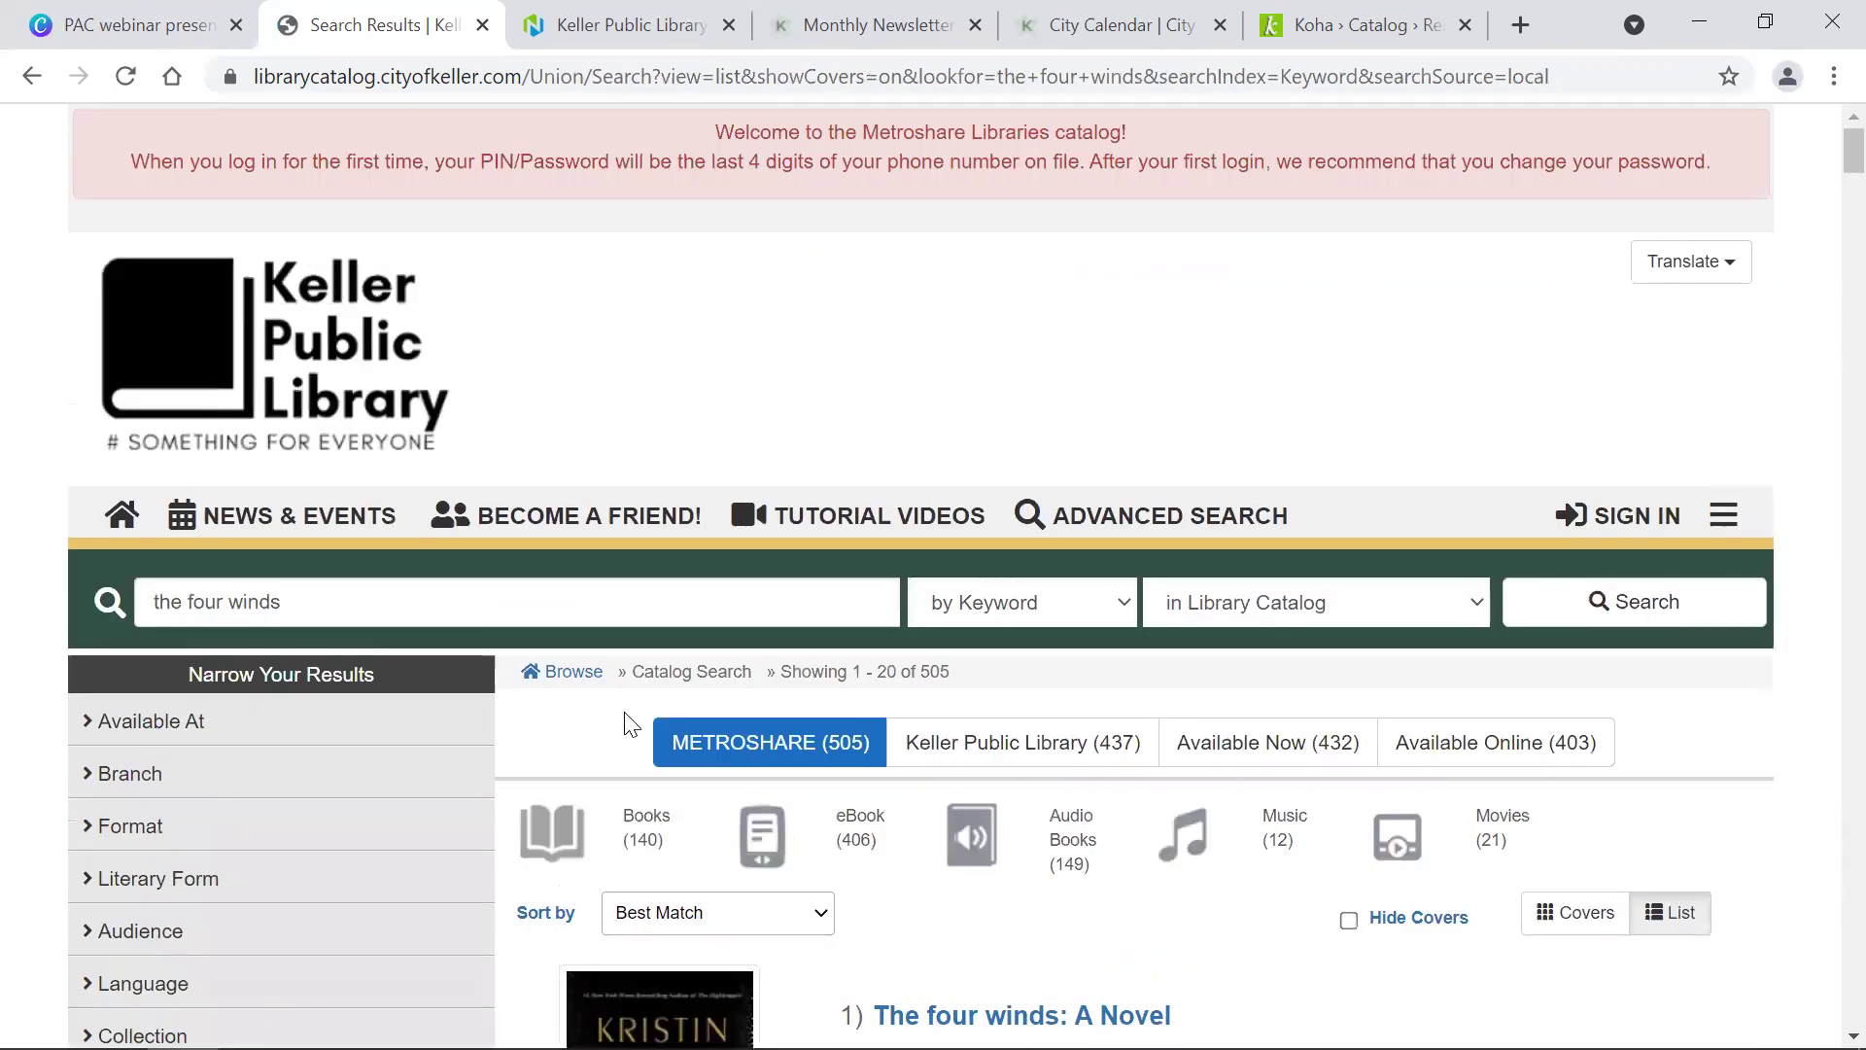
scroll(625, 714, down, 8)
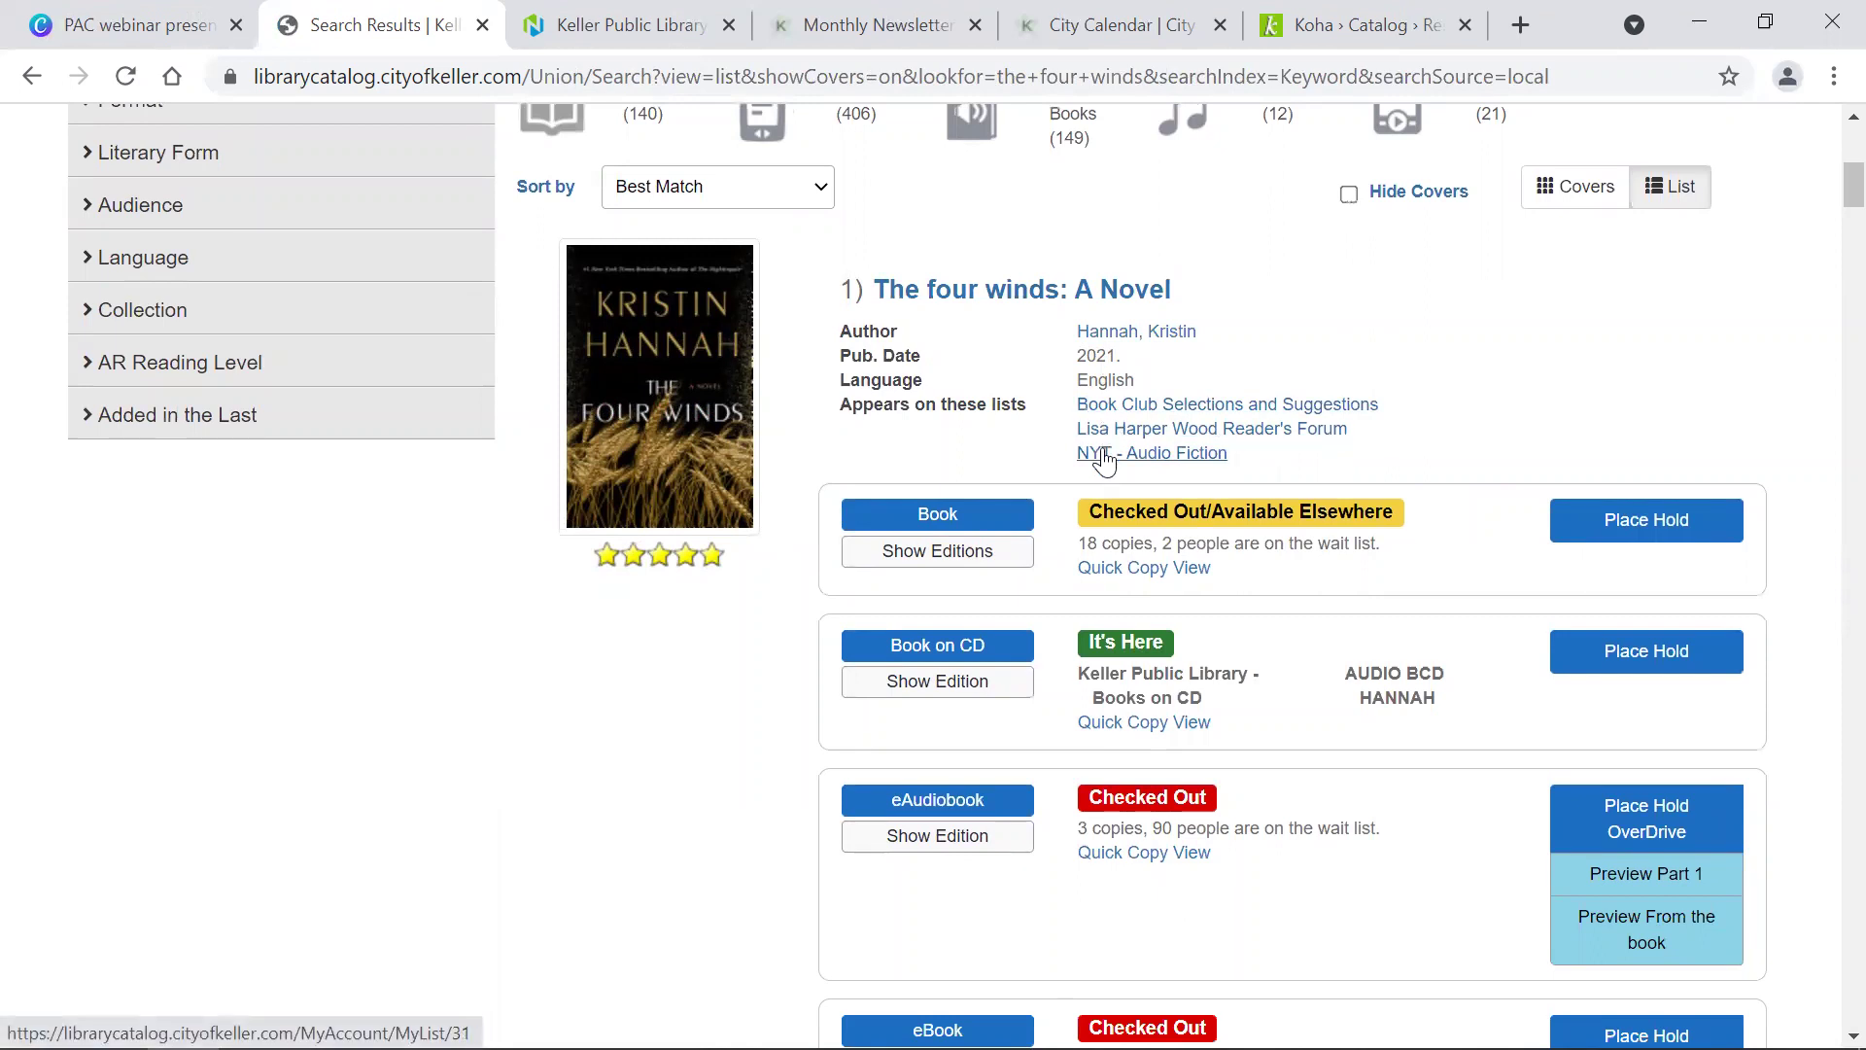
scroll(1098, 465, down, 3)
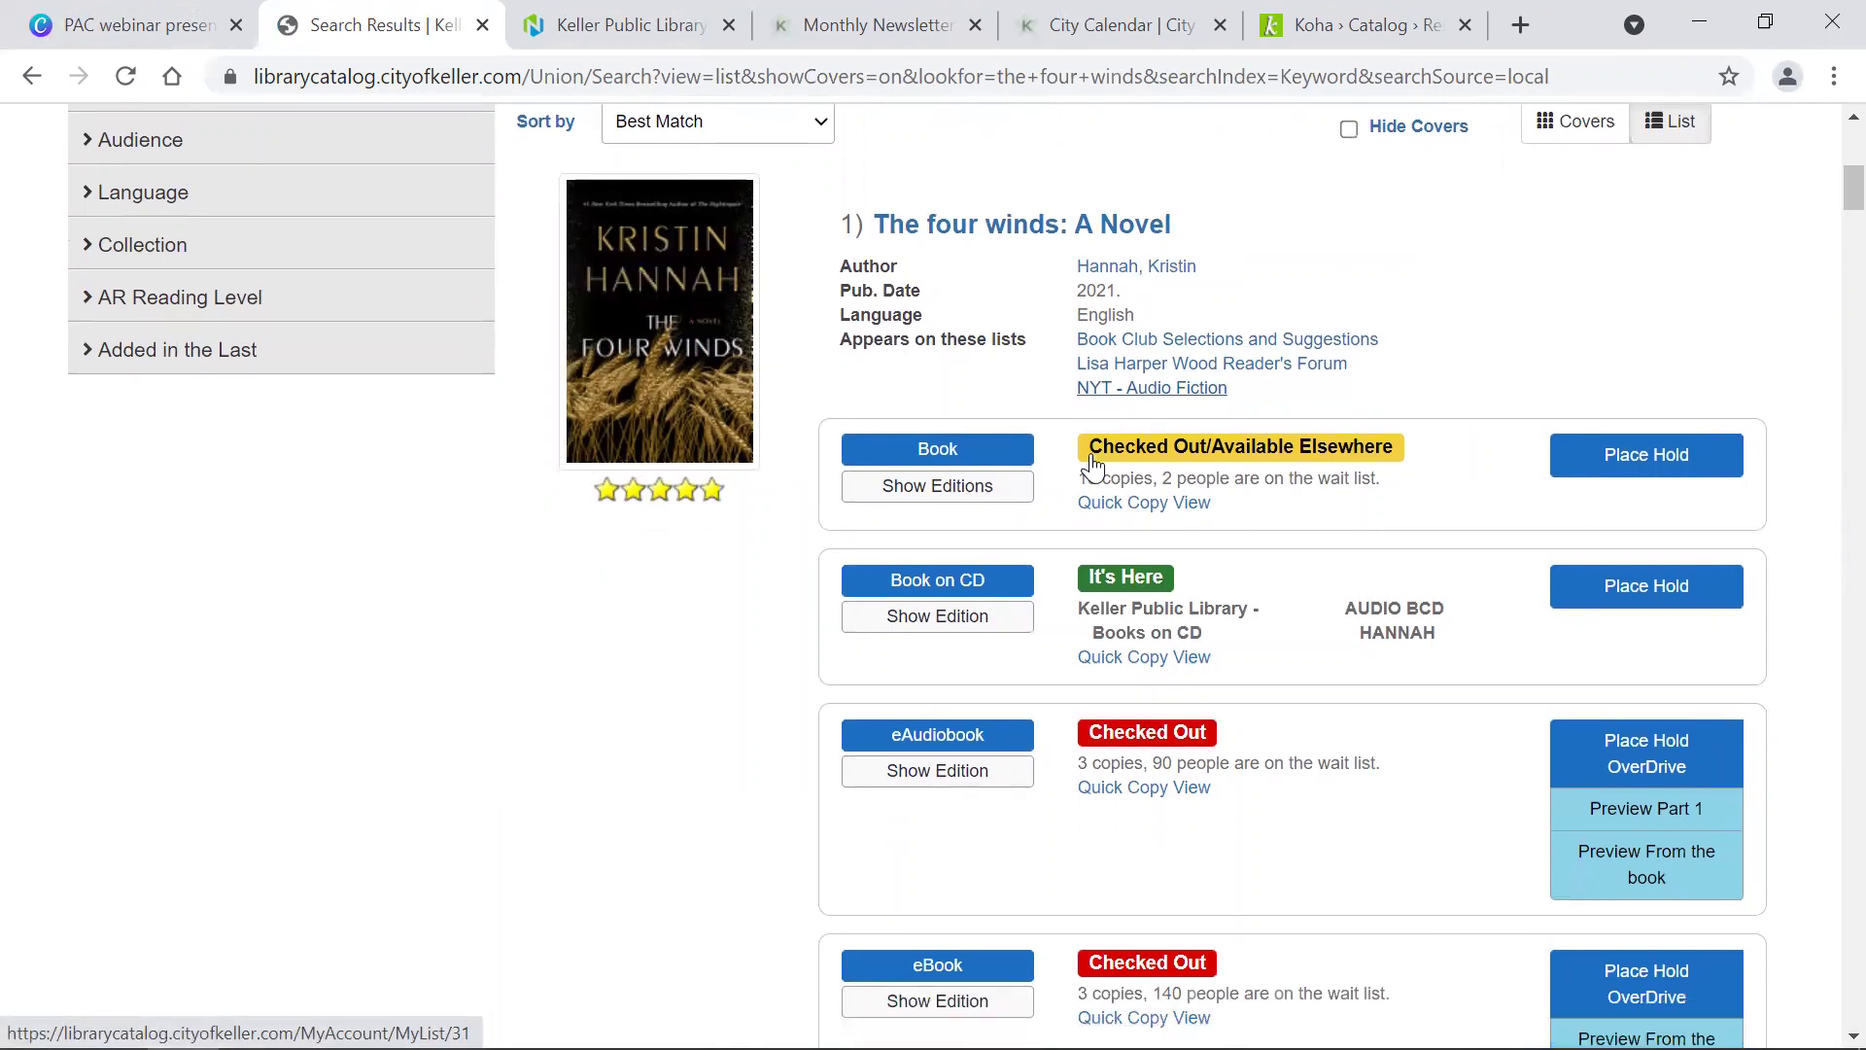
scroll(1089, 455, down, 1)
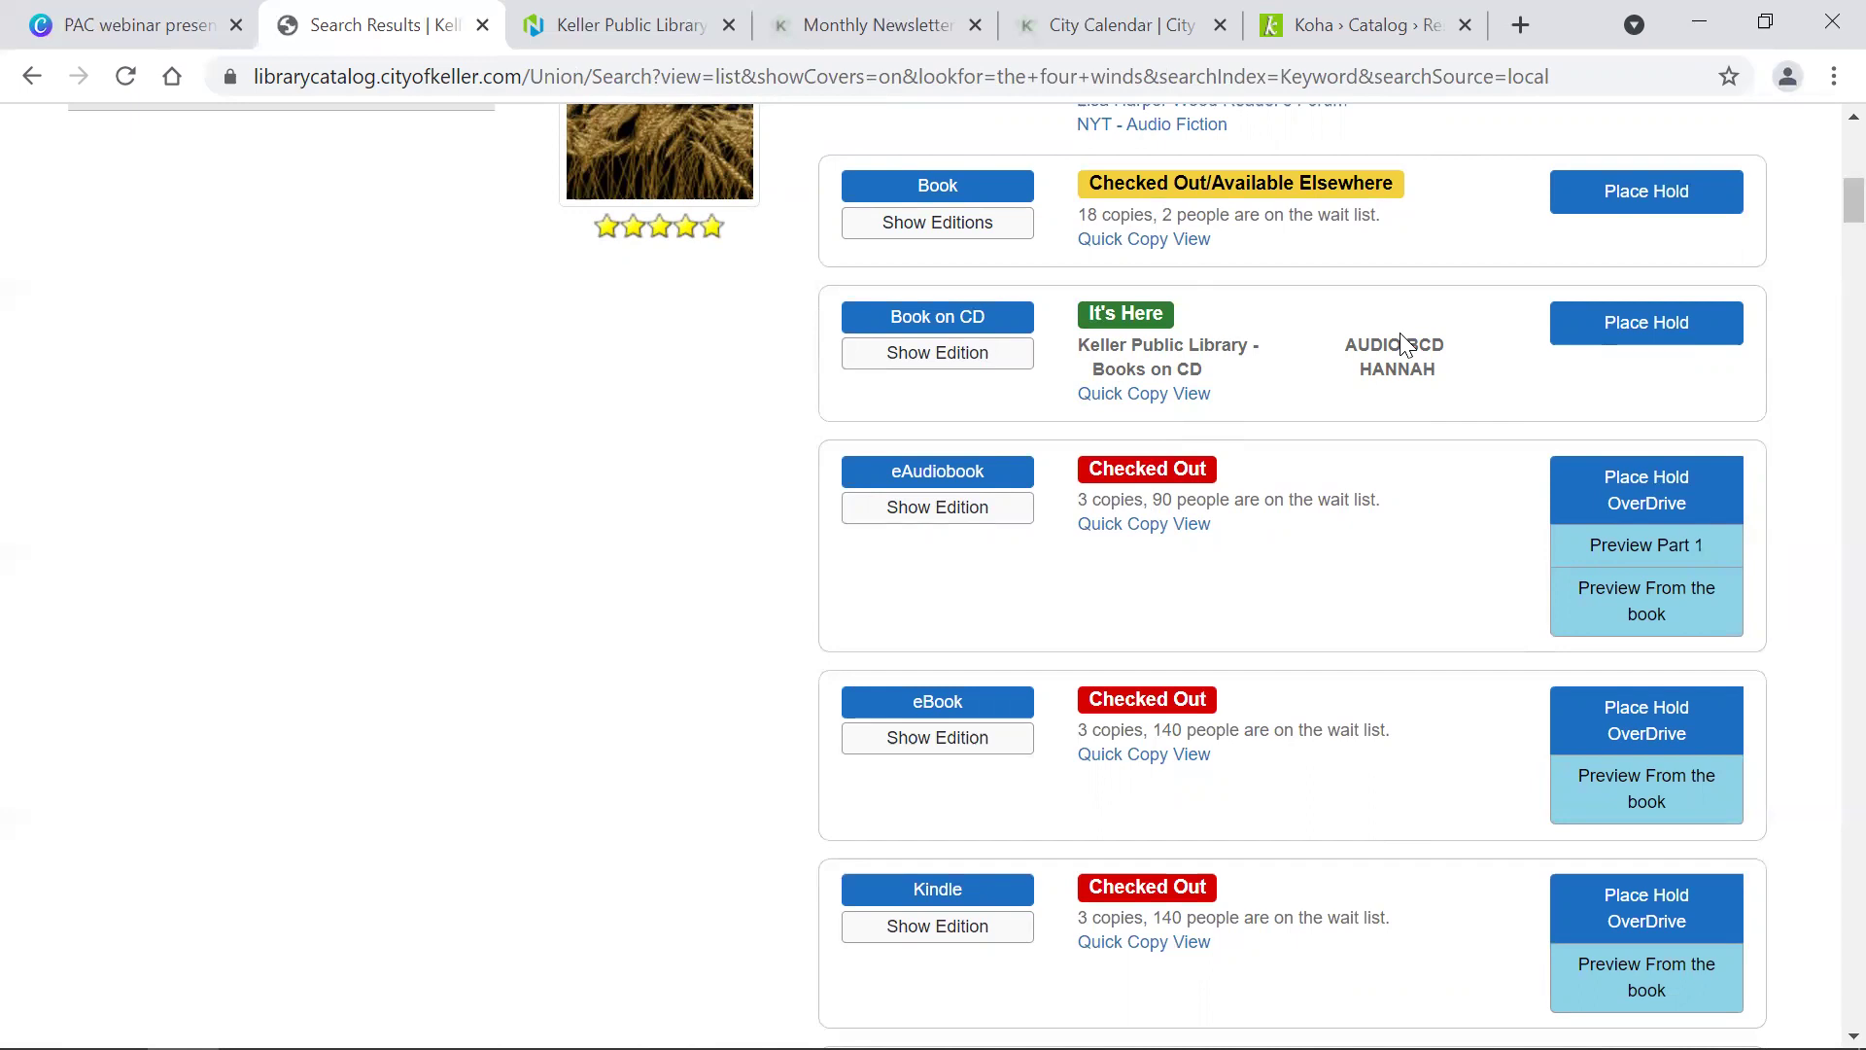
scroll(1403, 342, down, 2)
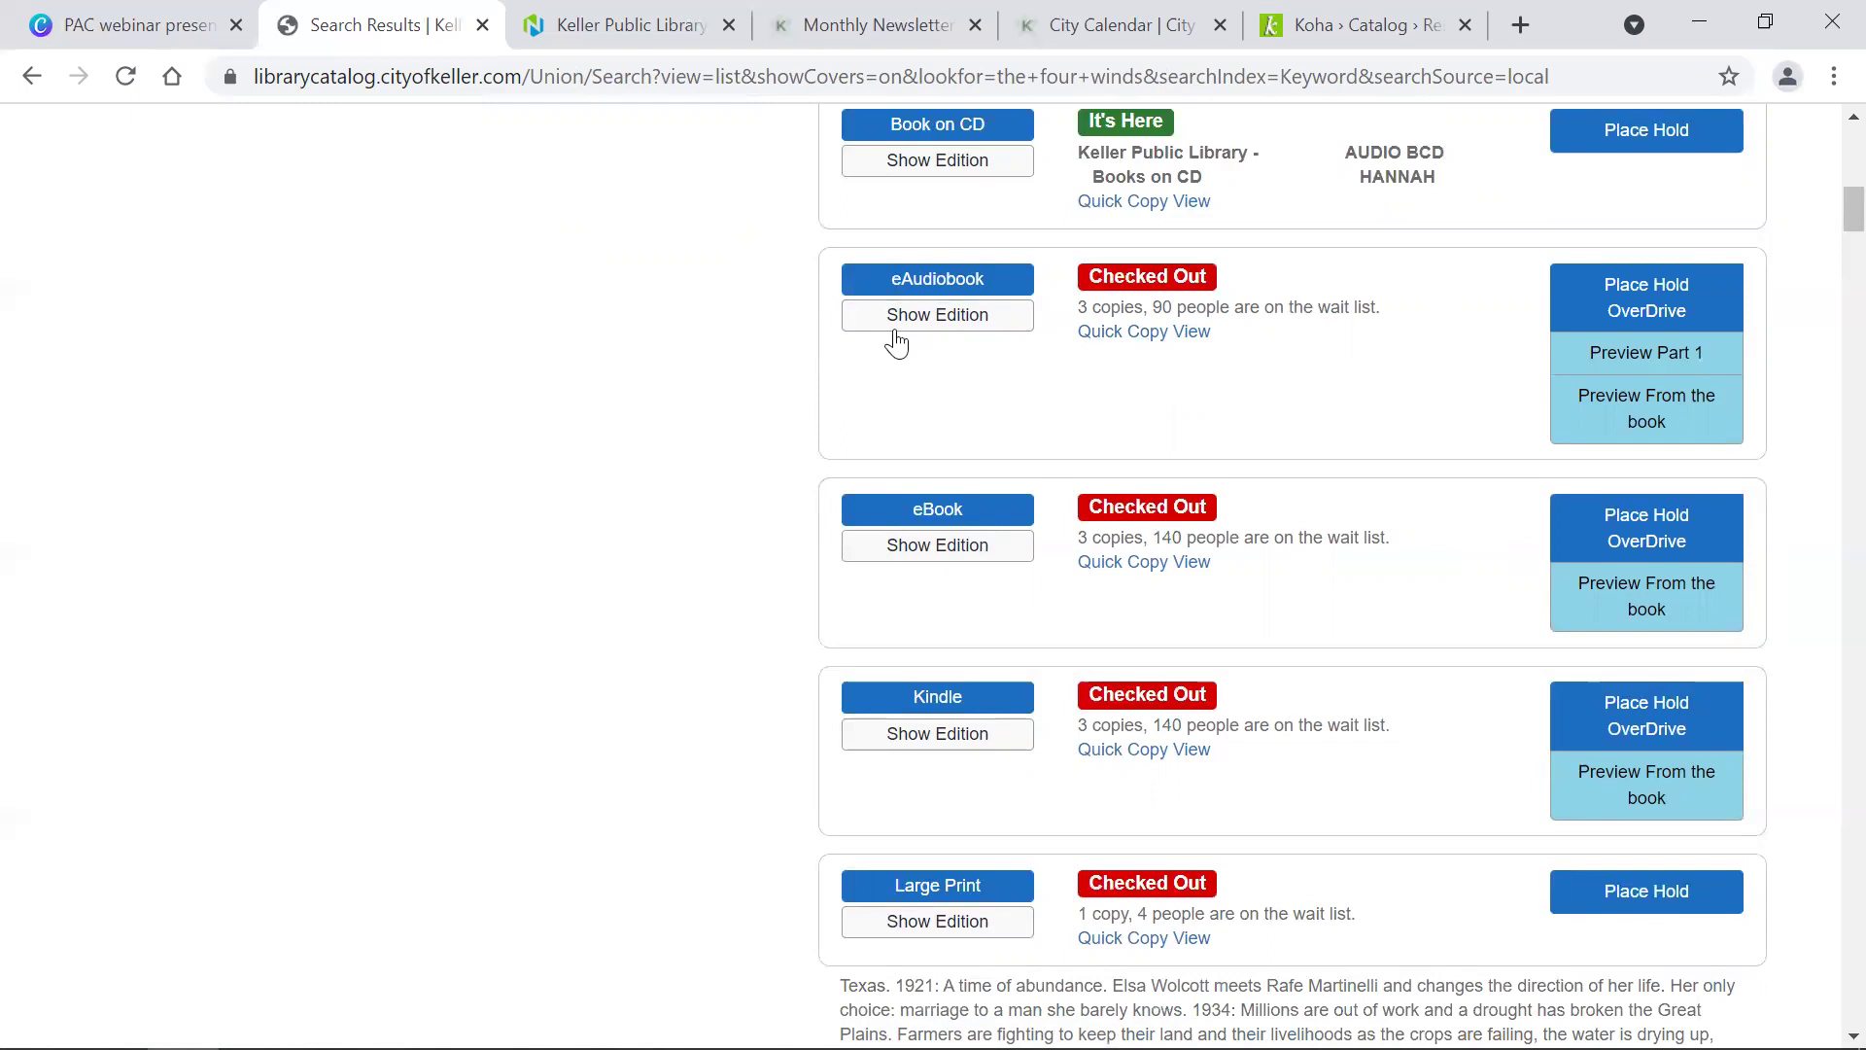
scroll(1137, 212, up, 3)
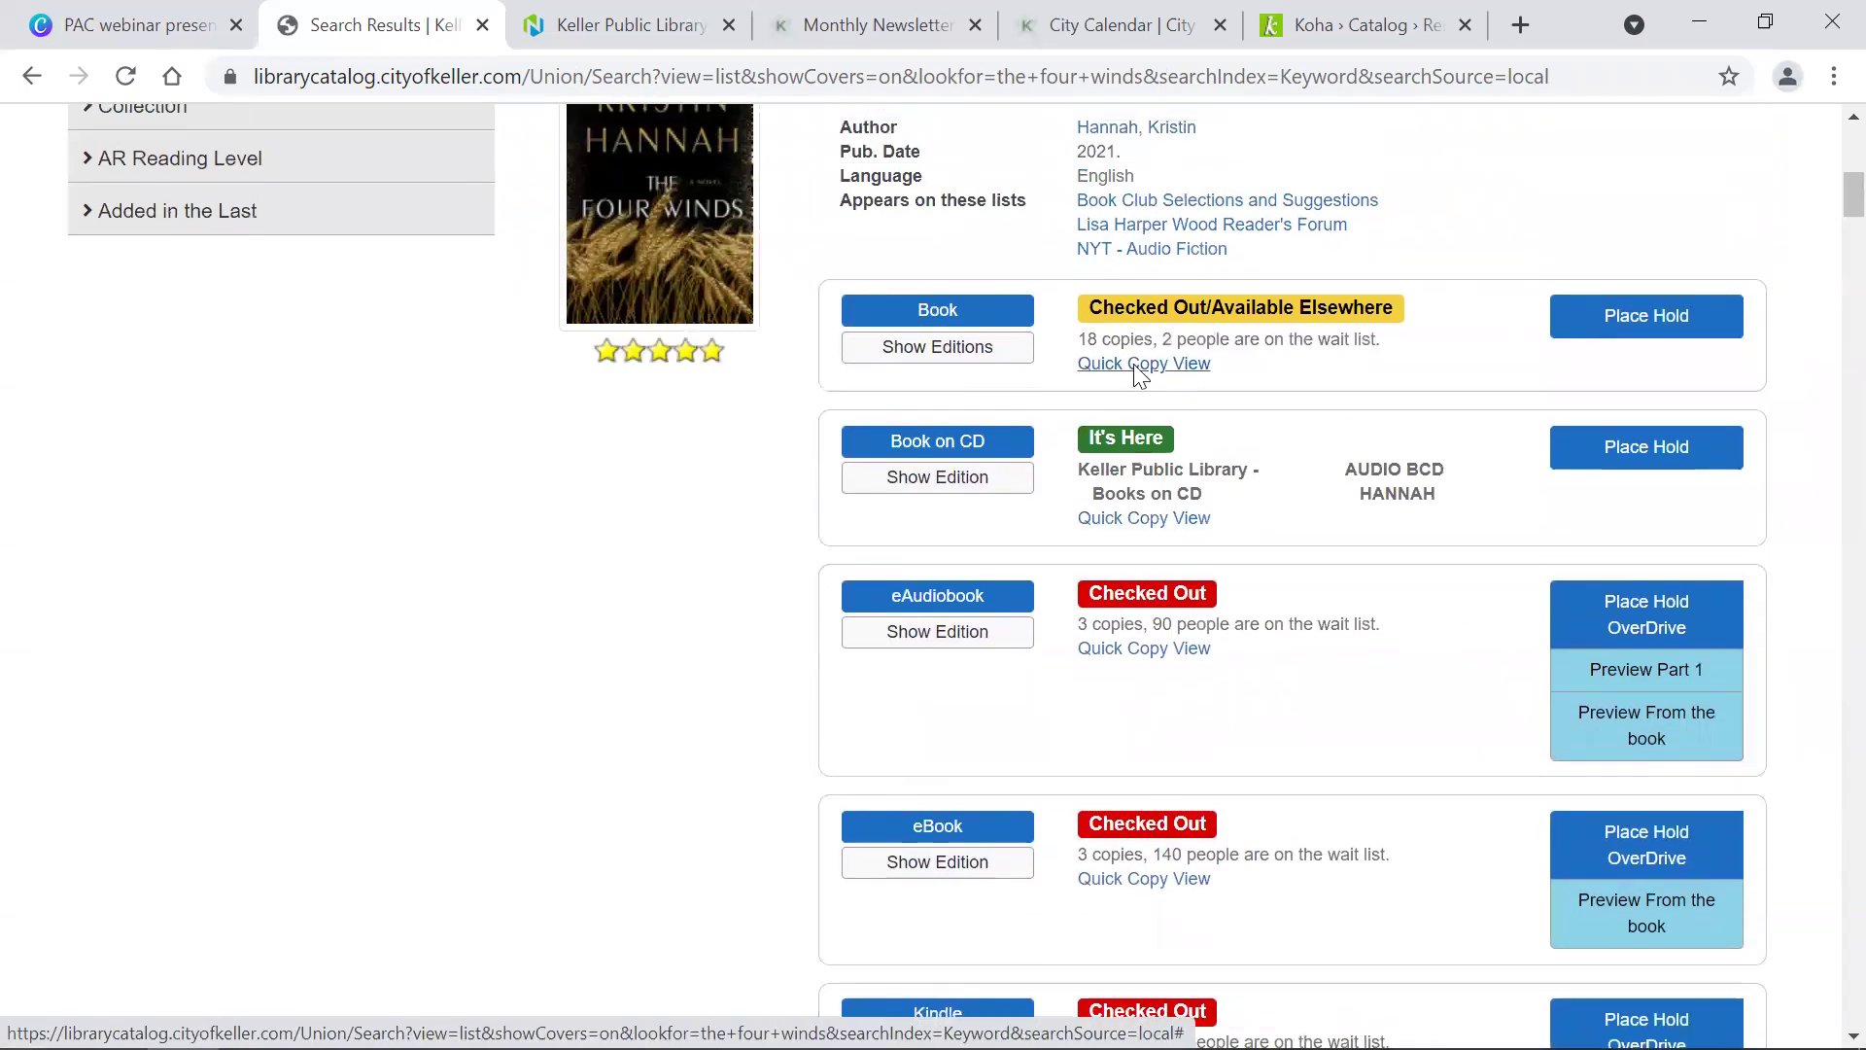
click(1134, 363)
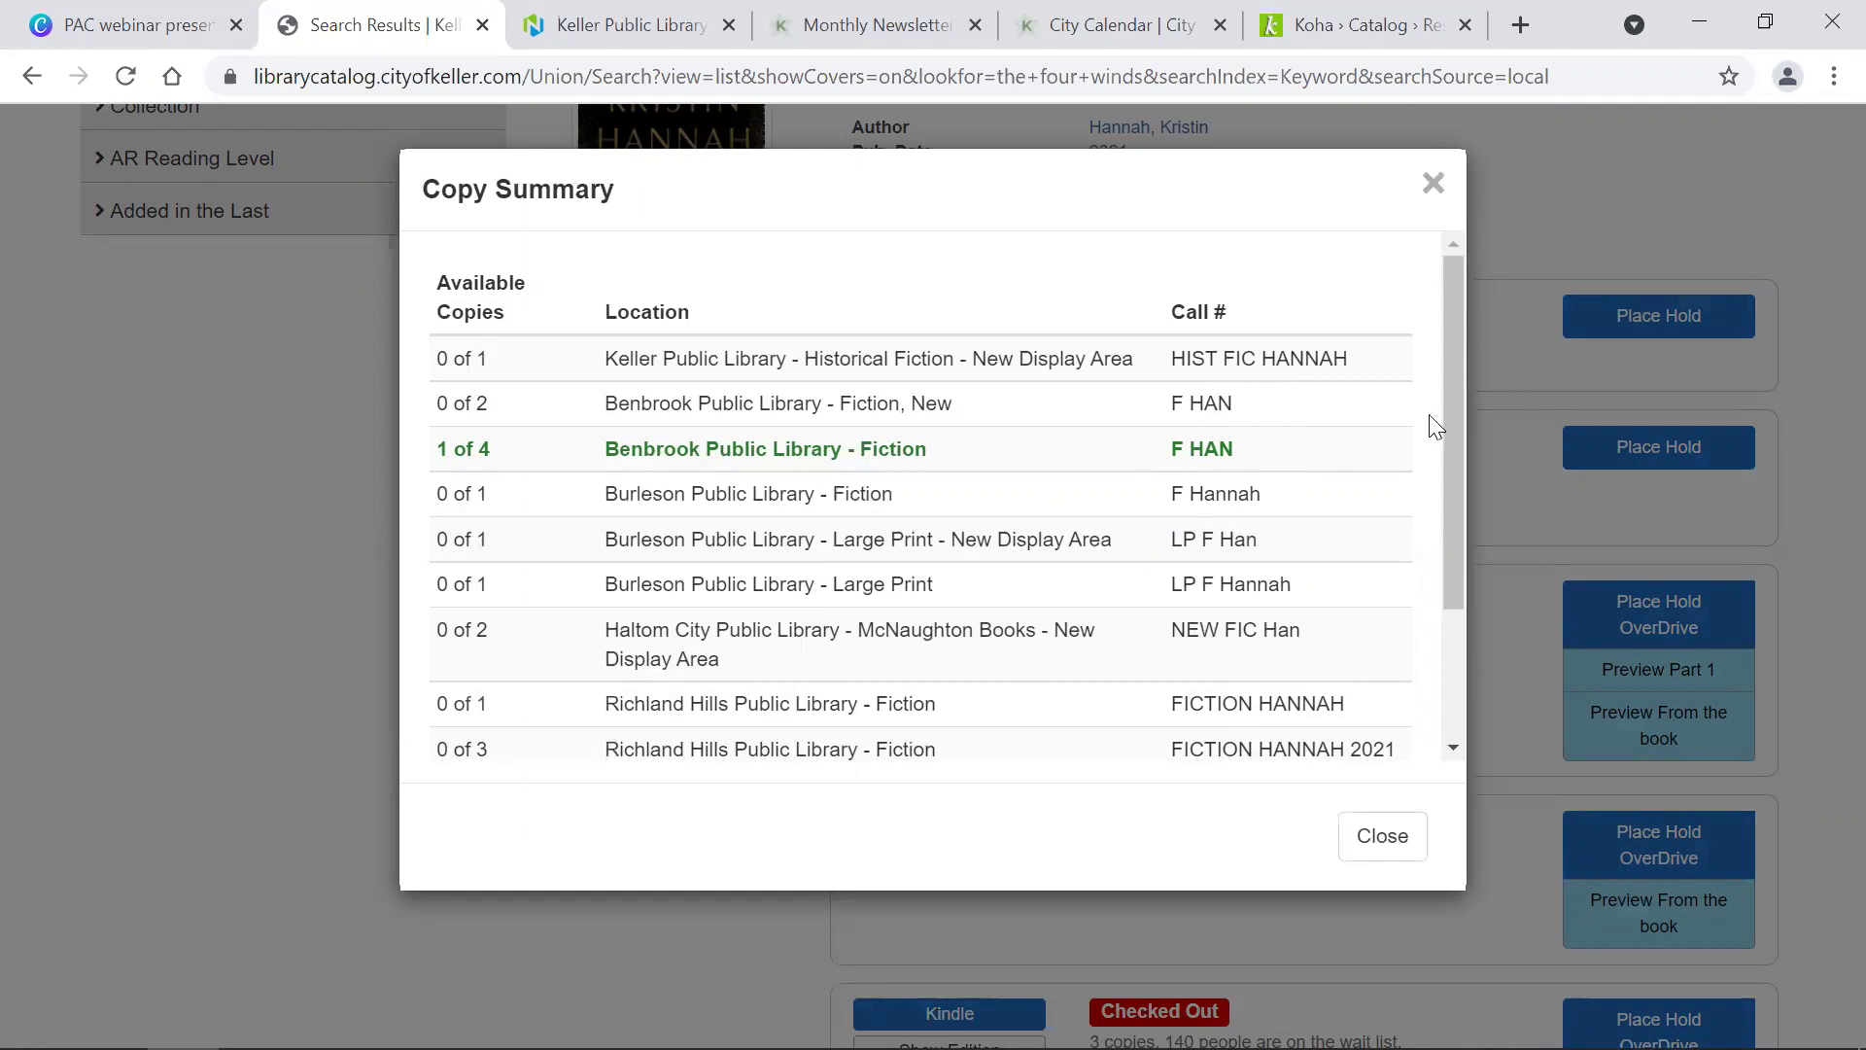
click(1435, 185)
scroll(830, 453, down, 1)
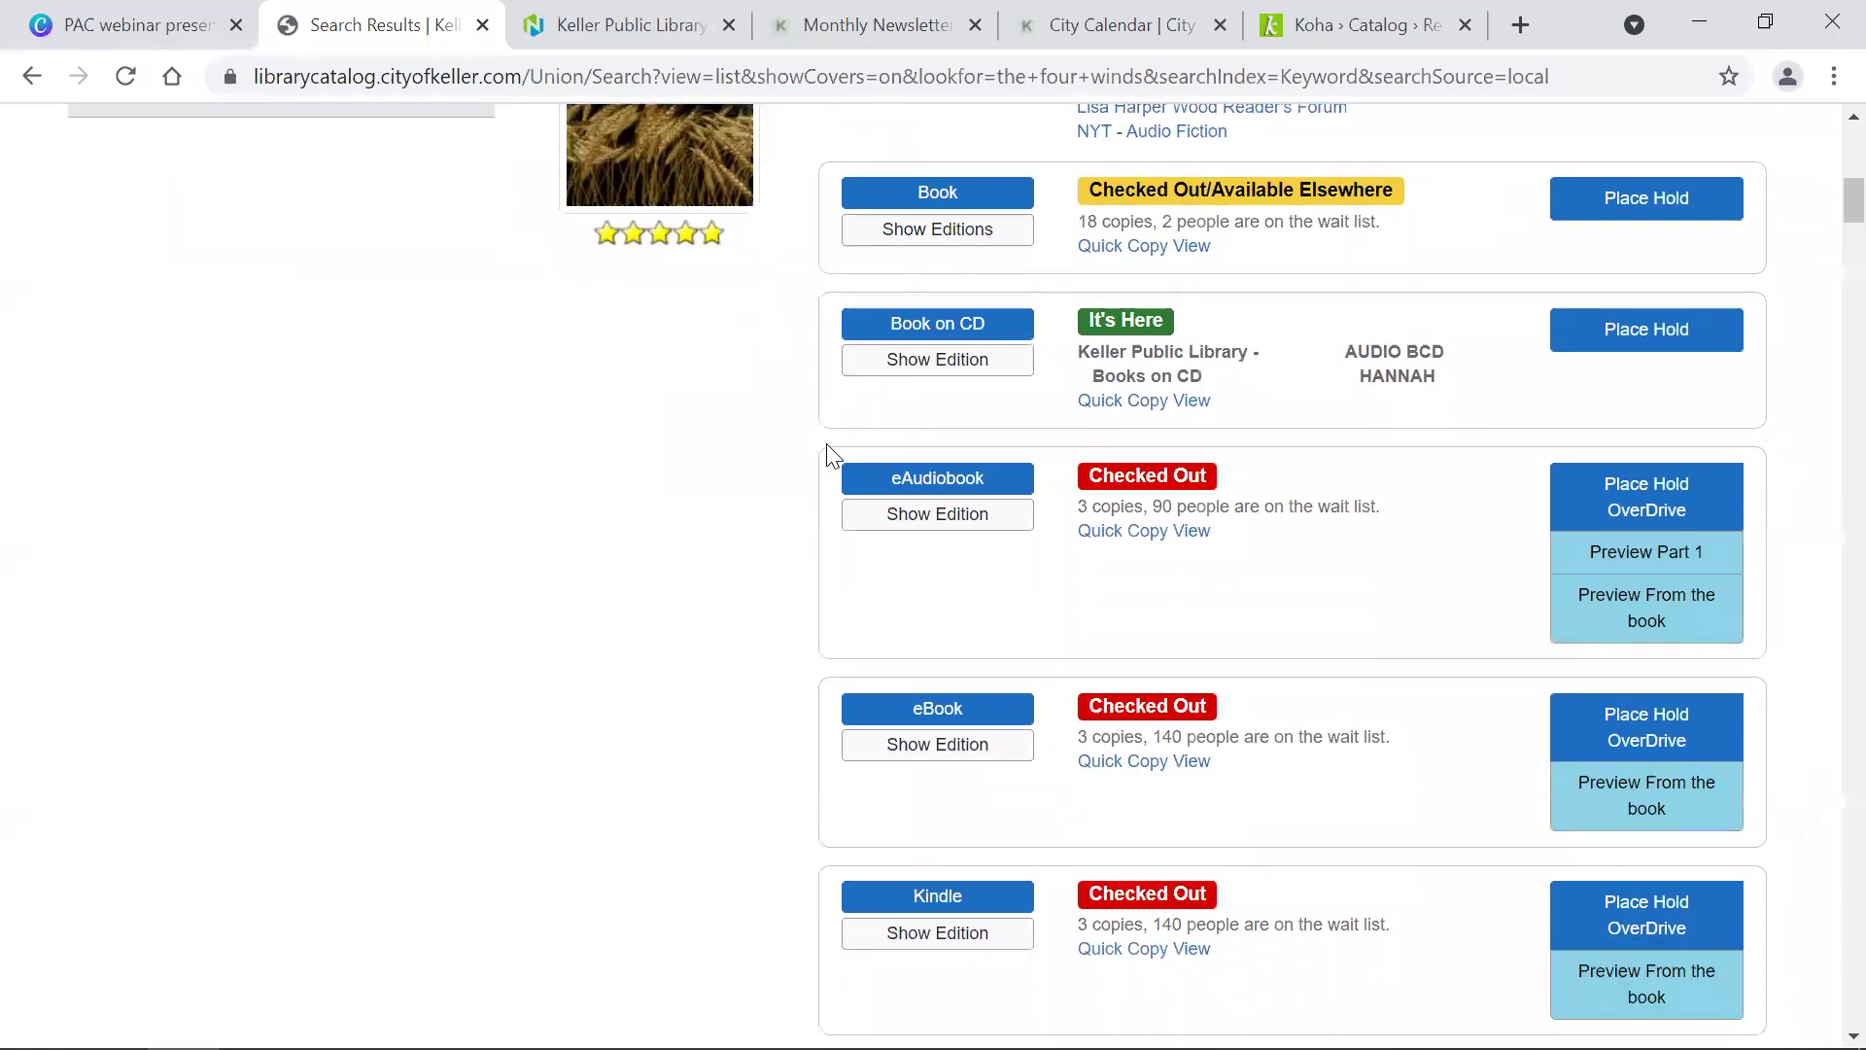
scroll(831, 453, down, 6)
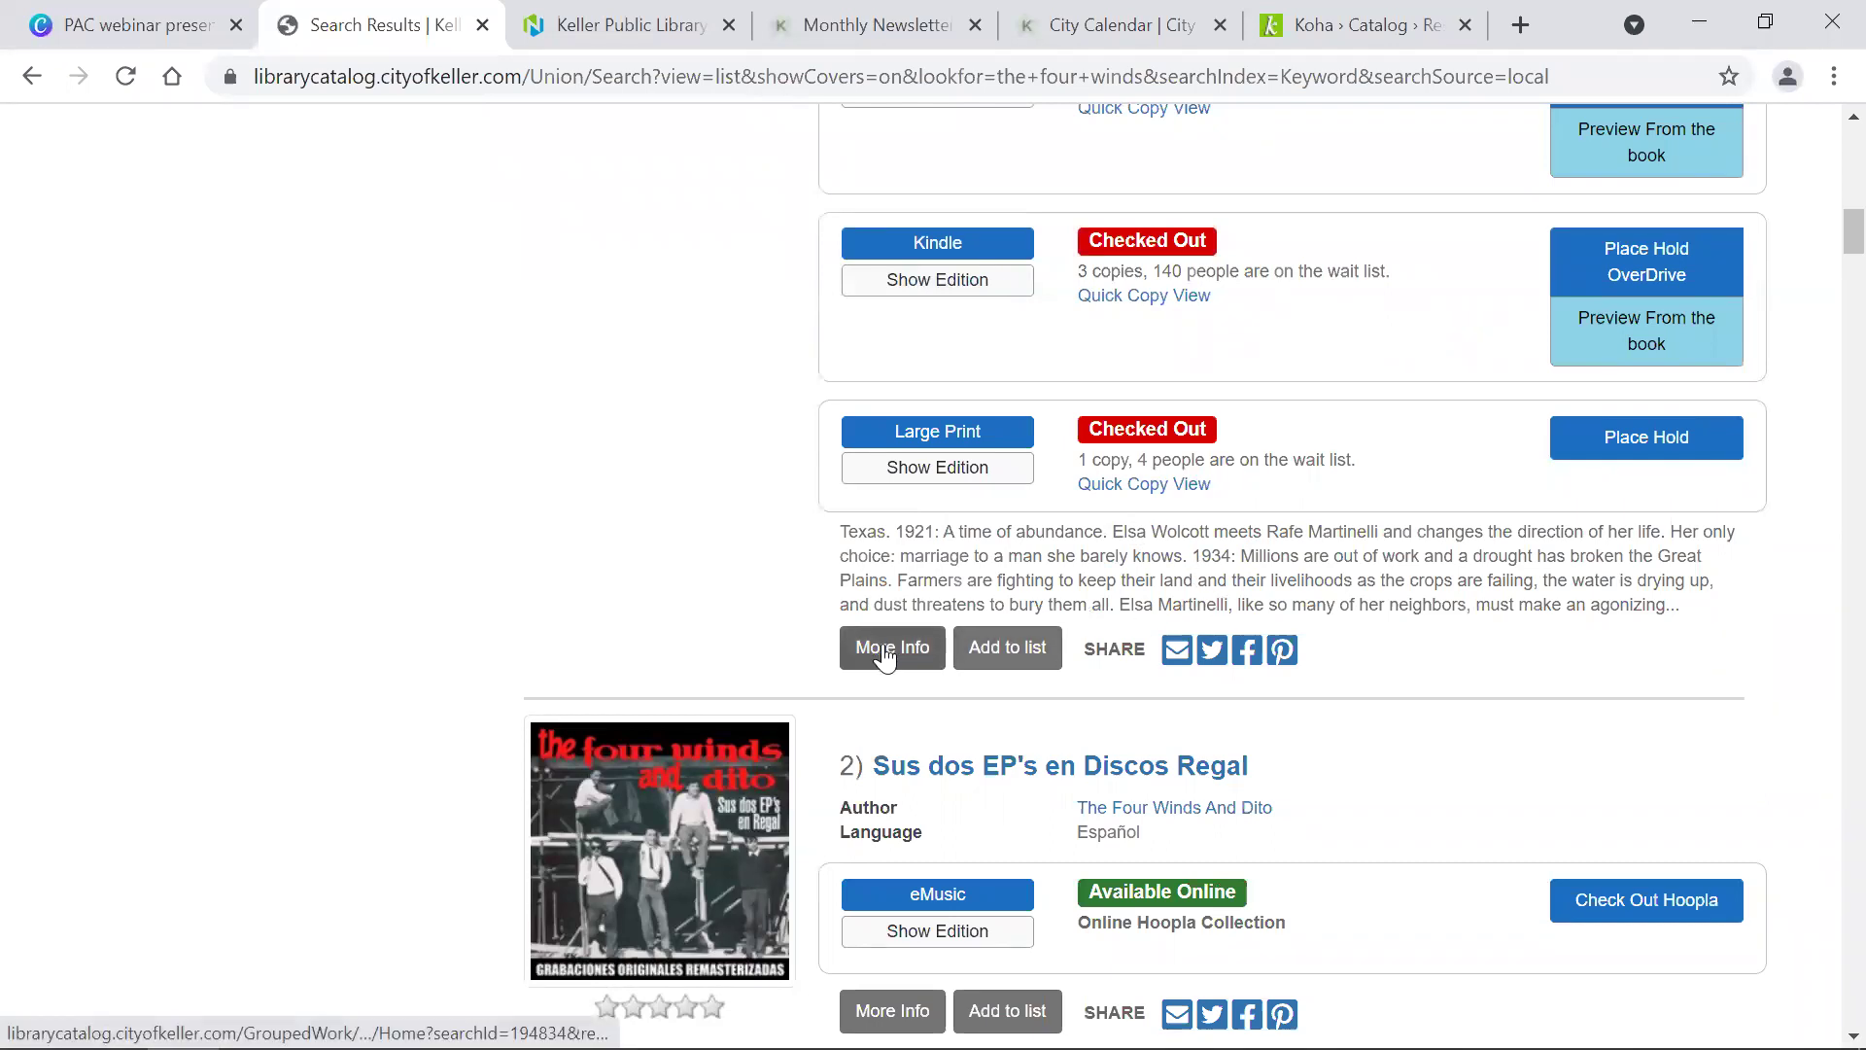
scroll(879, 671, up, 1)
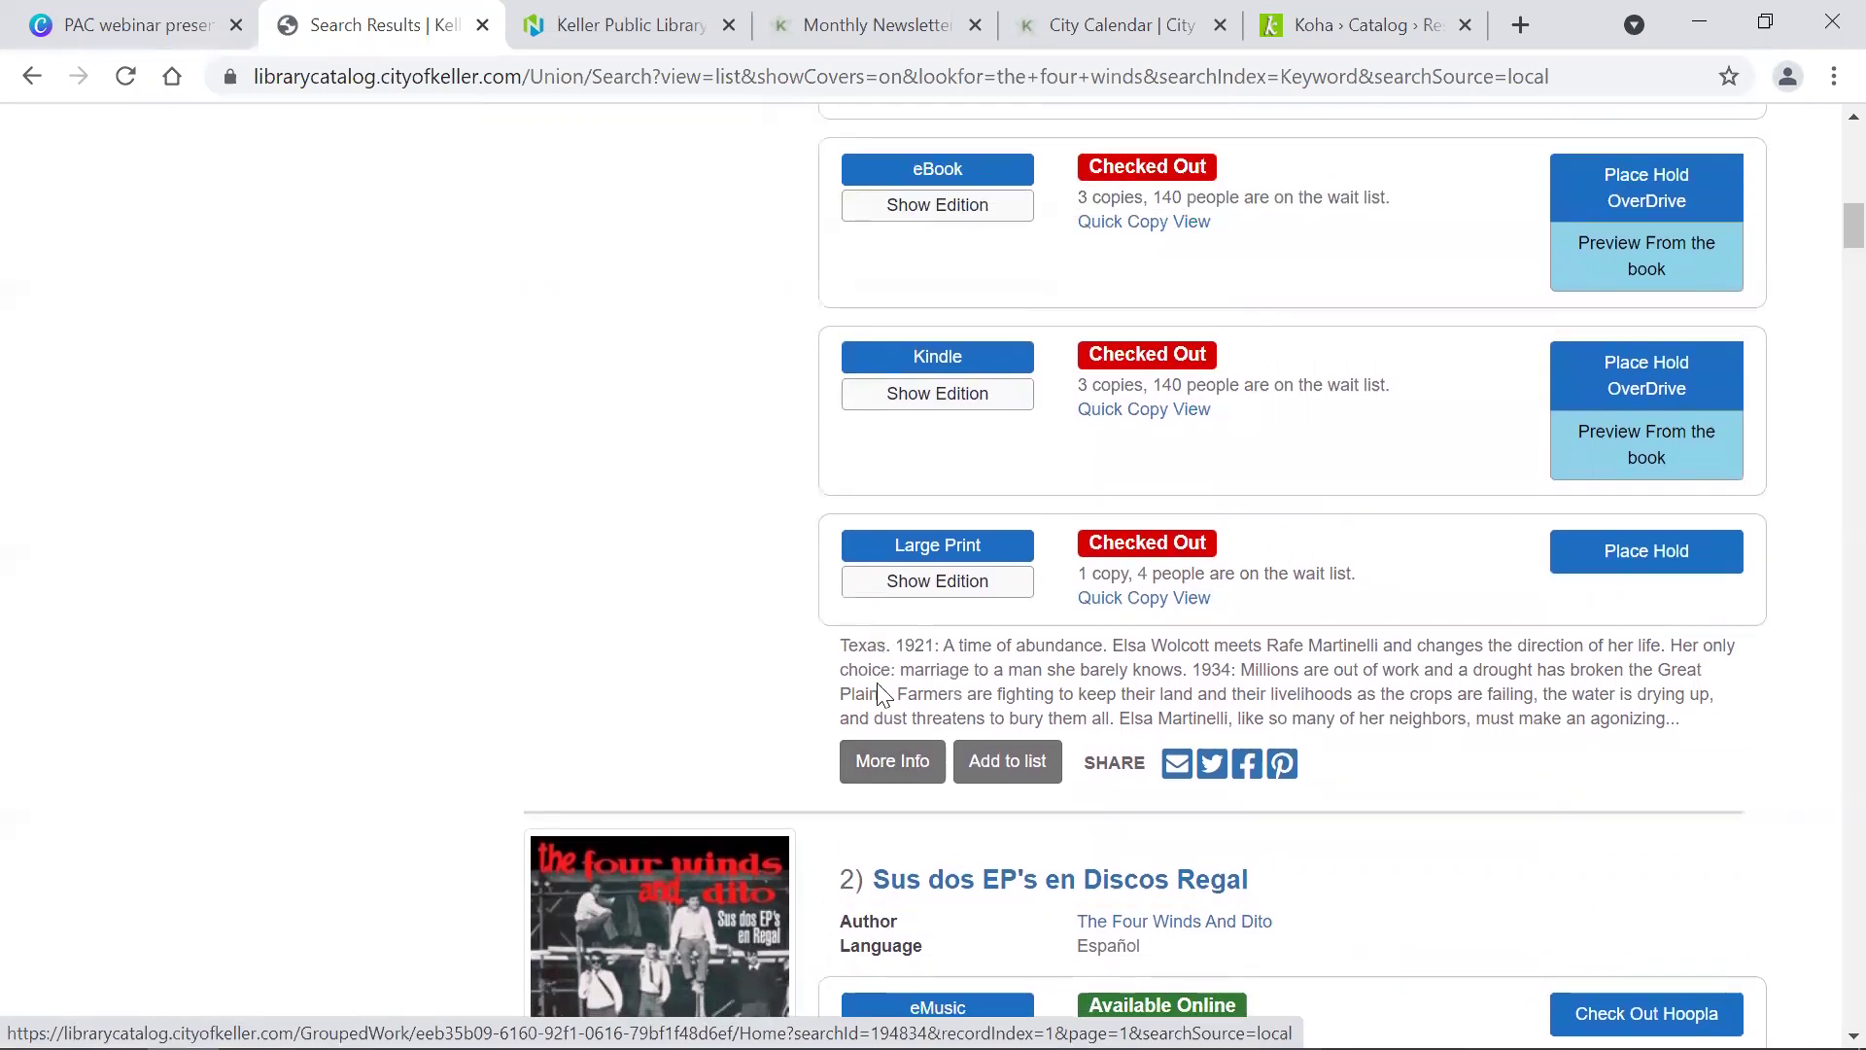
scroll(877, 683, up, 10)
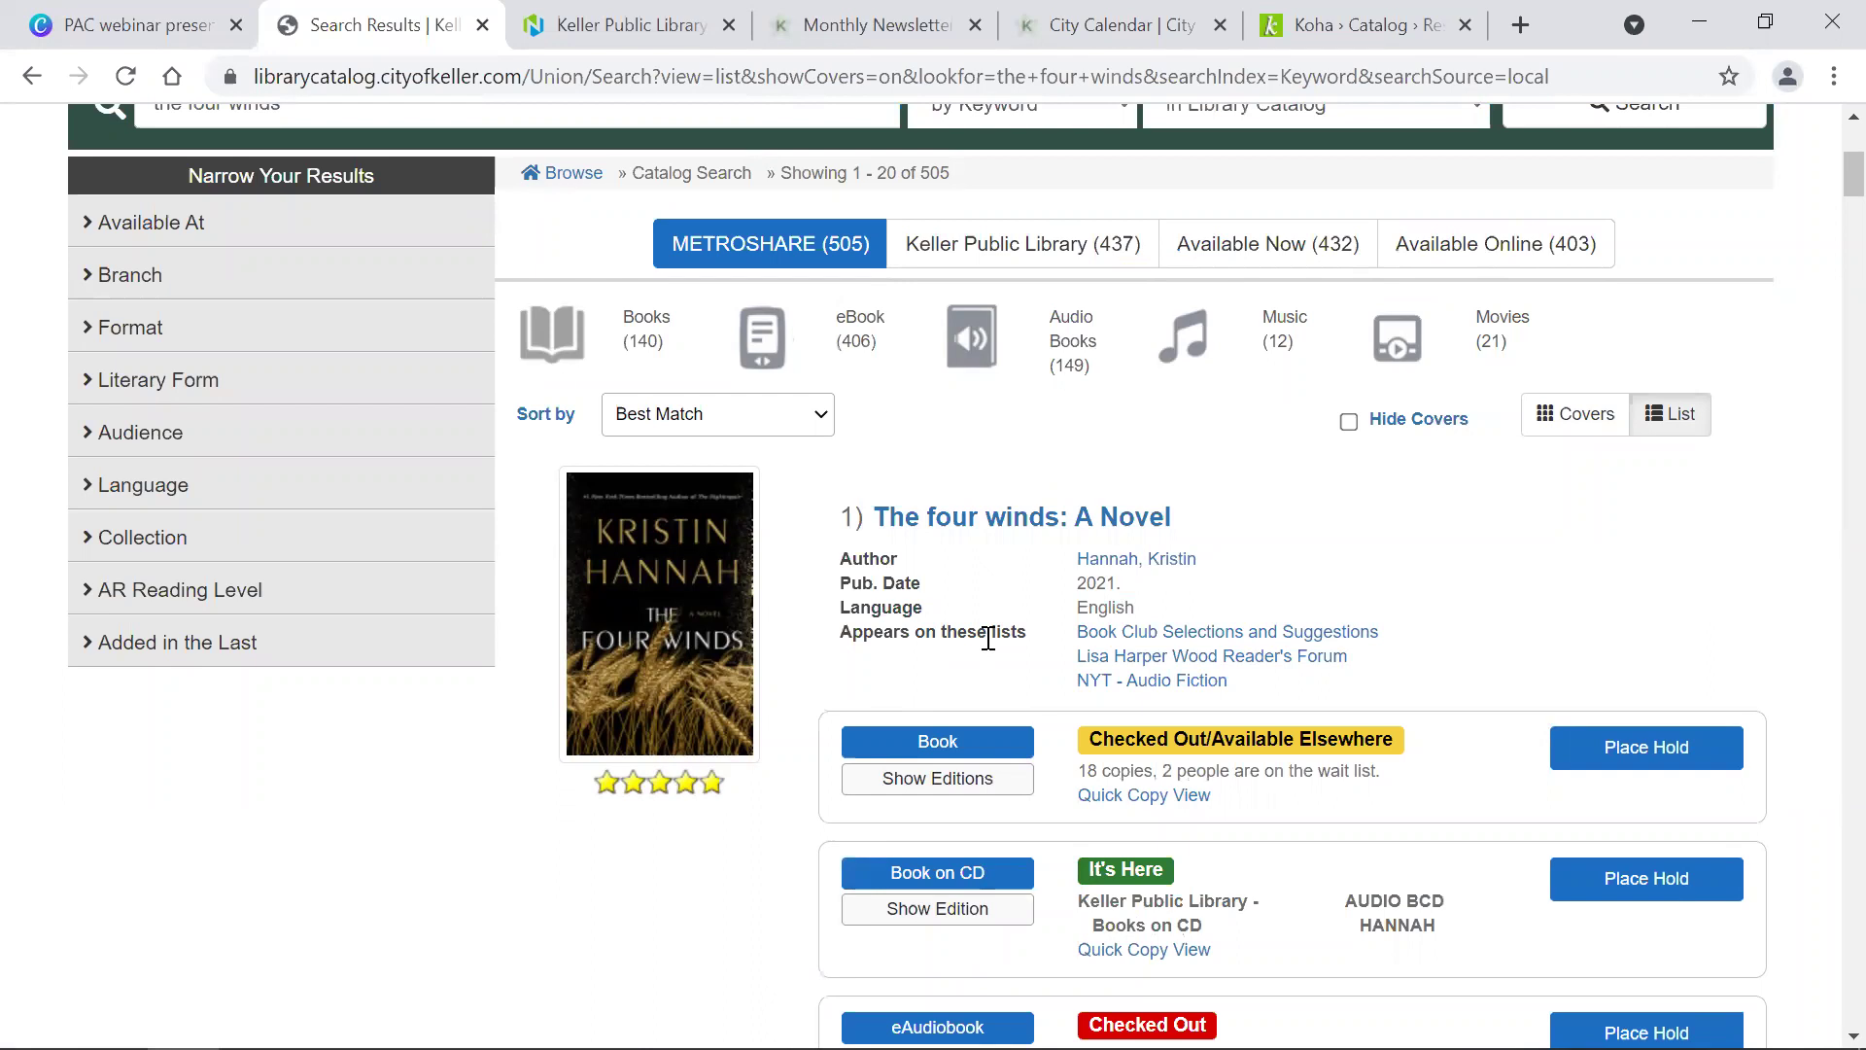
scroll(987, 638, down, 11)
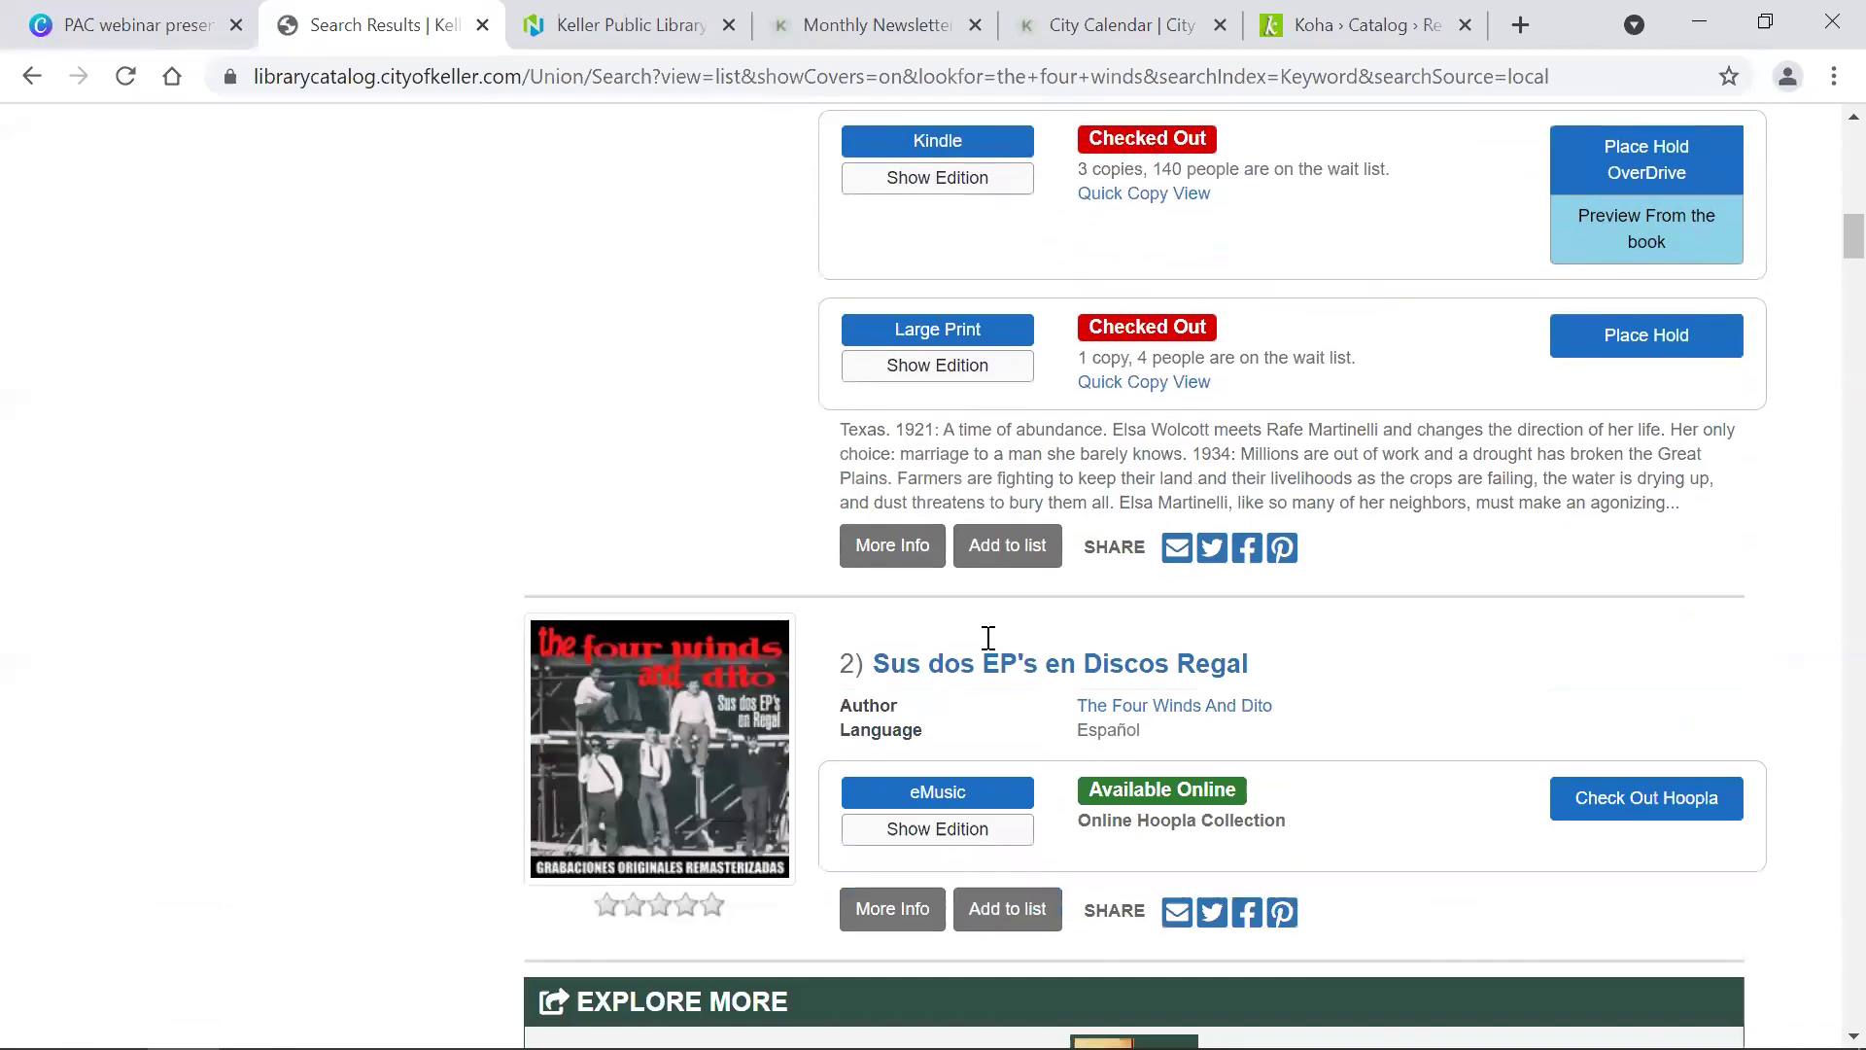
scroll(987, 638, up, 14)
scroll(987, 637, down, 5)
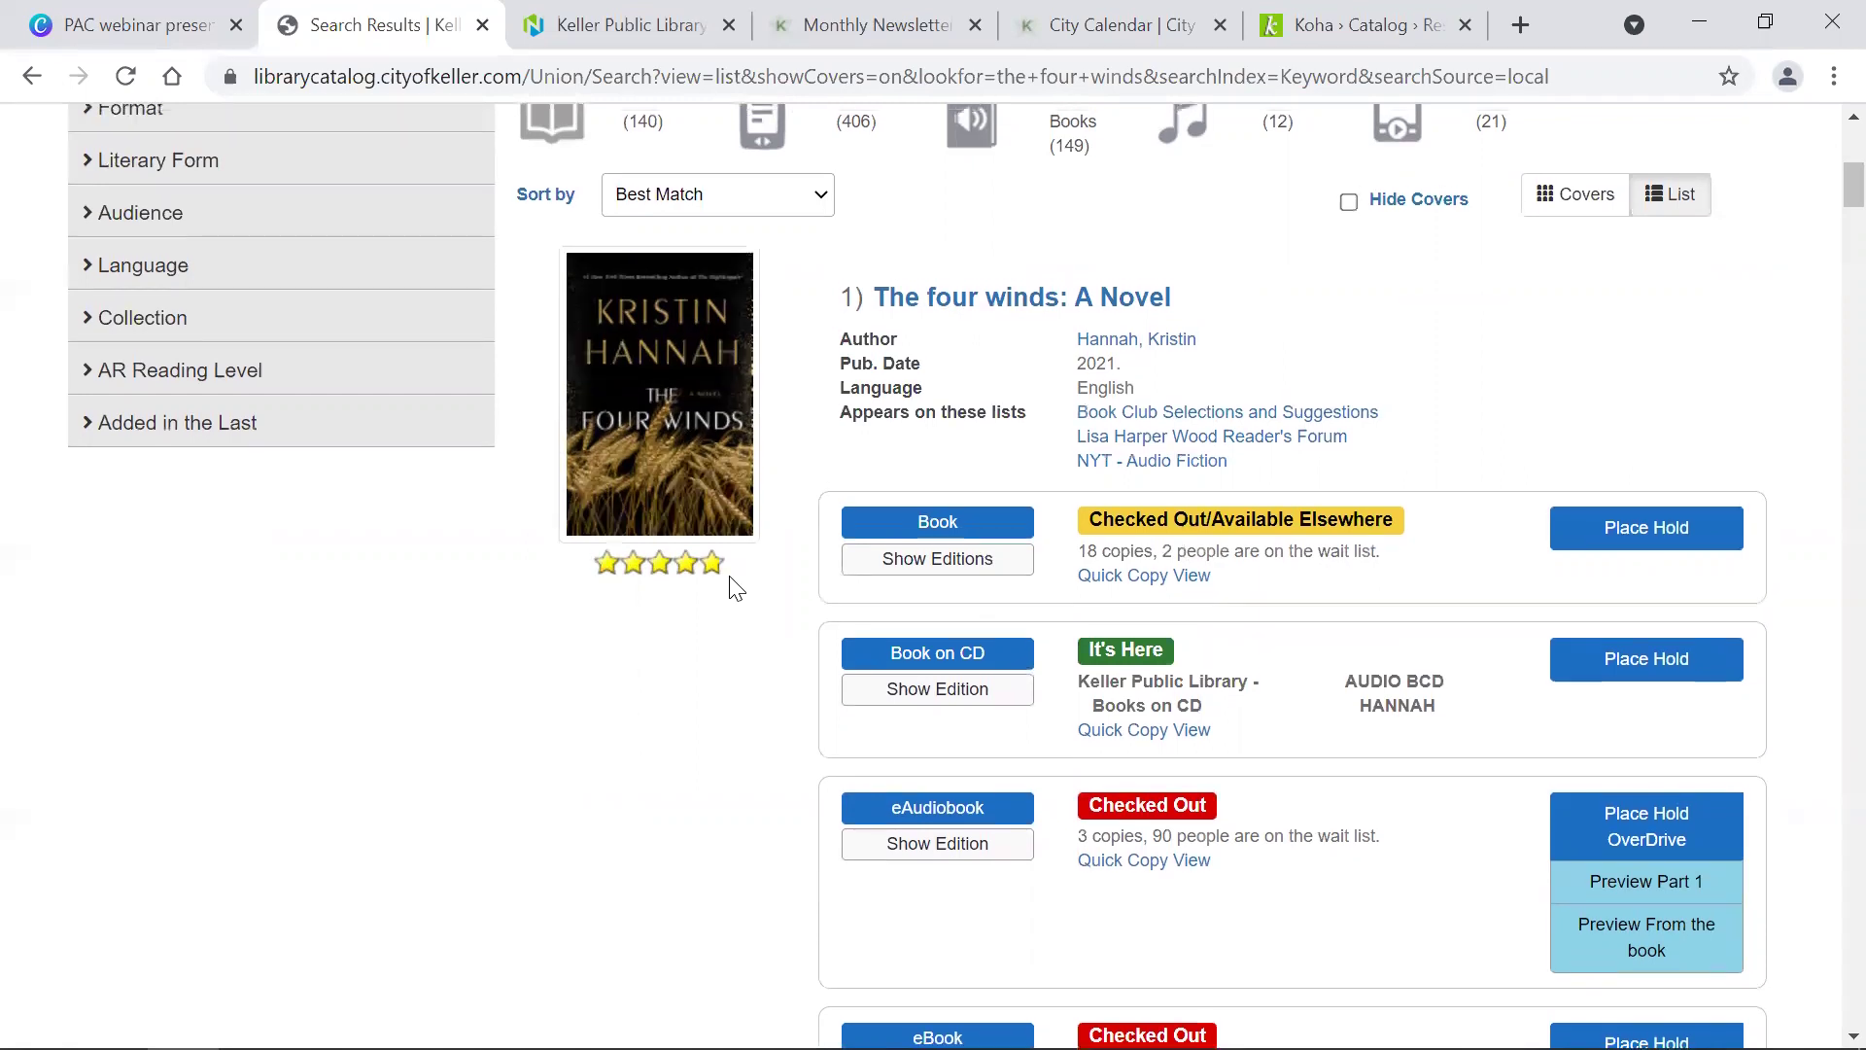
scroll(736, 588, up, 1)
Step: Open The four winds full record and scroll down to its Description and More Like This panels
click(1021, 352)
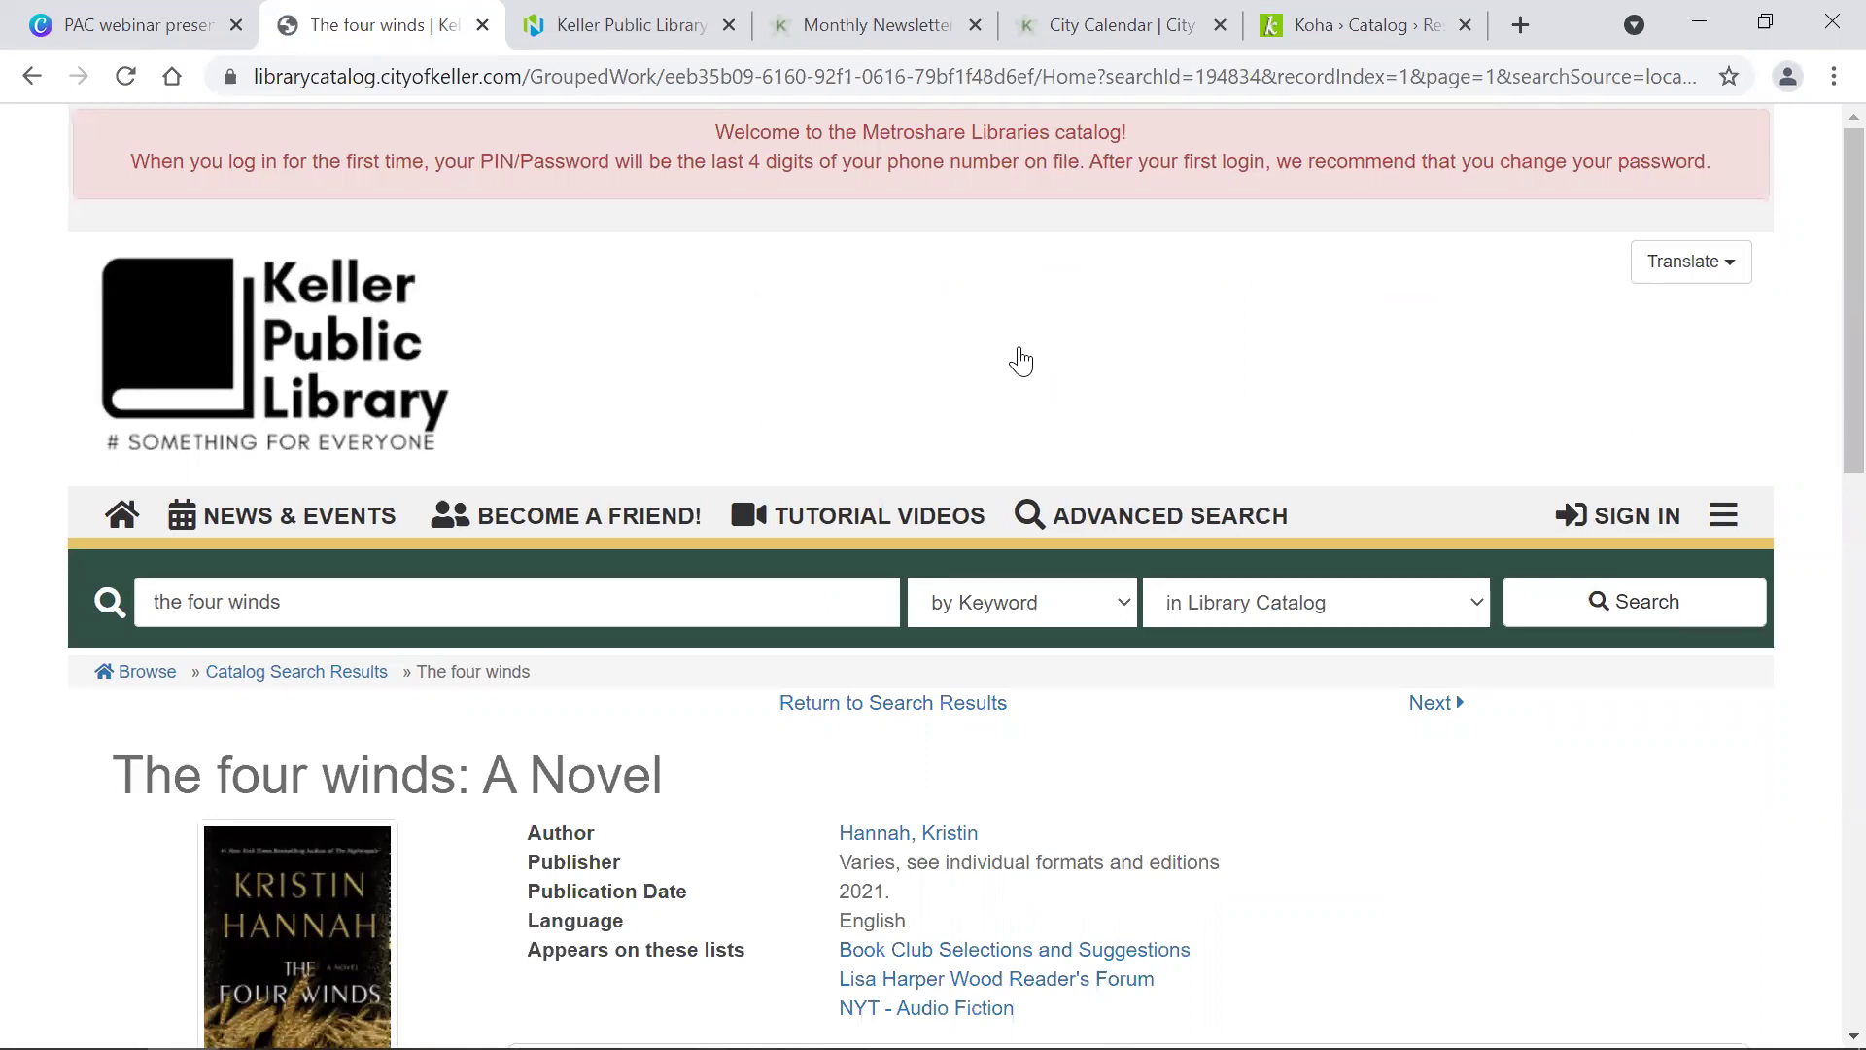
scroll(1055, 622, down, 5)
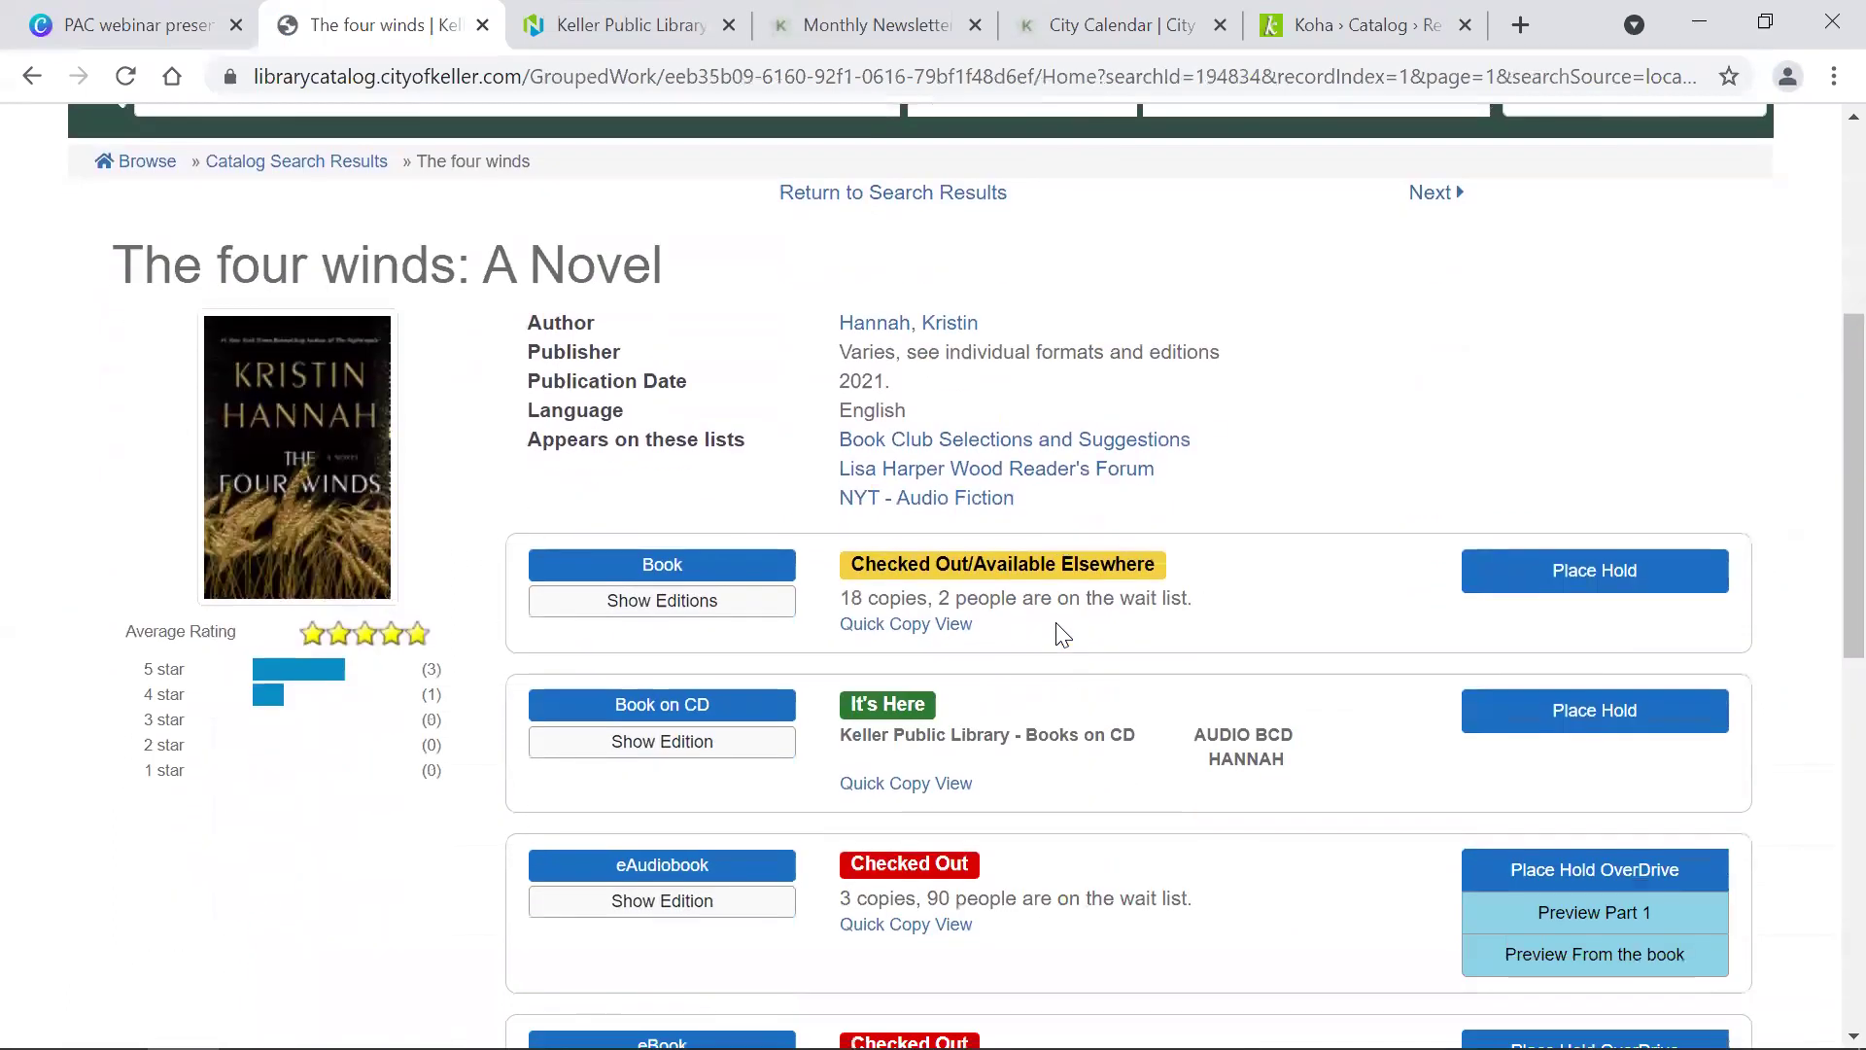
scroll(1062, 633, down, 2)
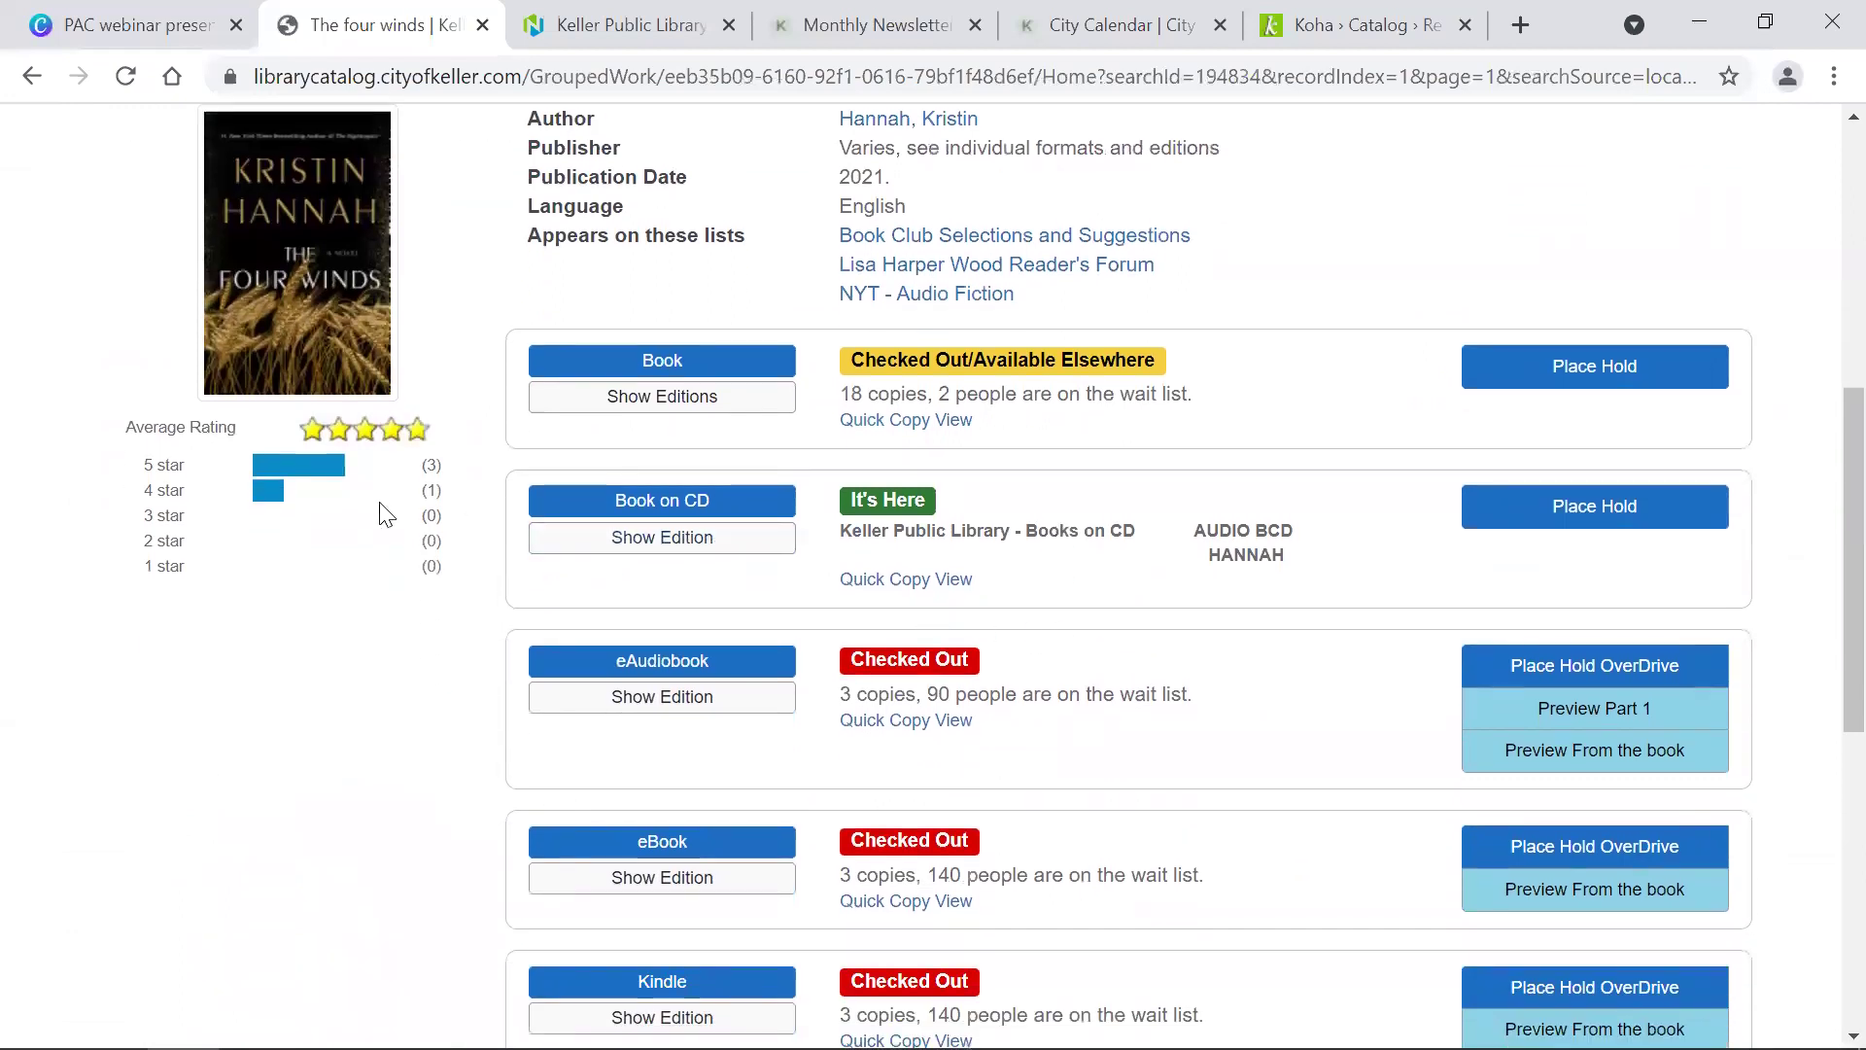
scroll(309, 571, down, 7)
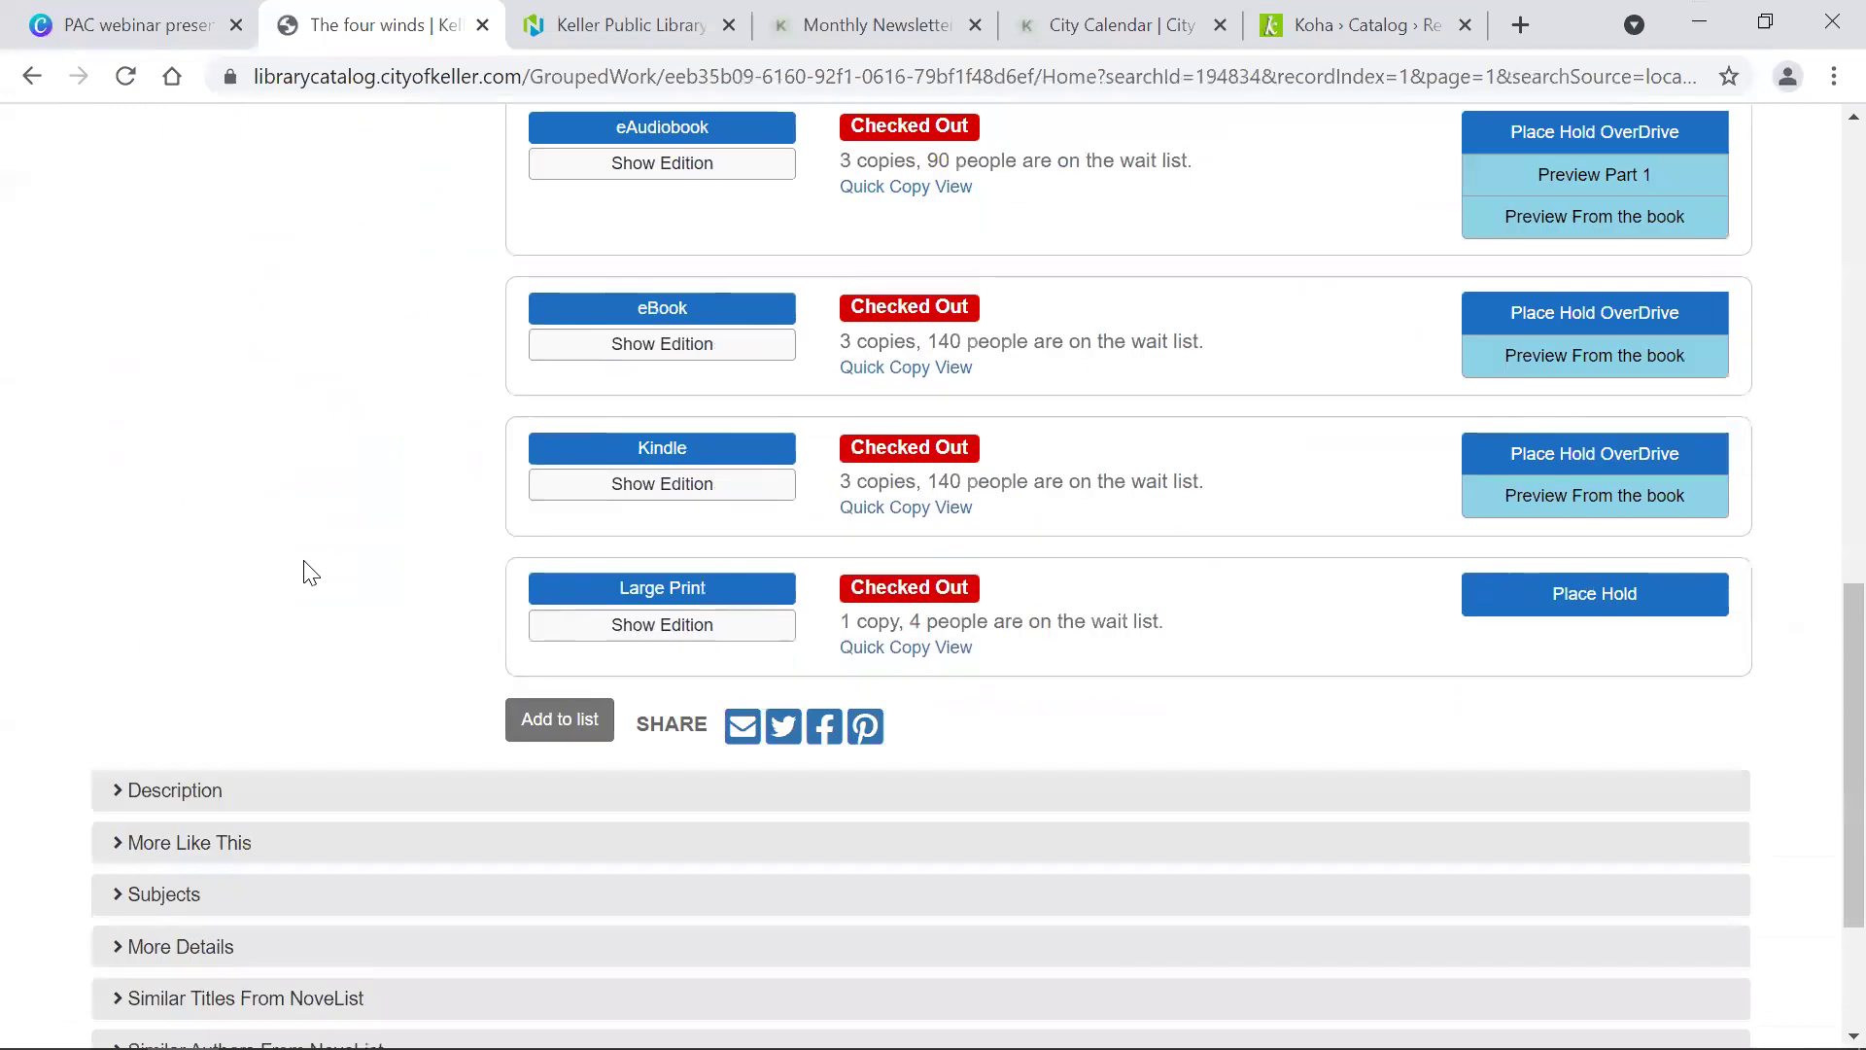
scroll(304, 564, down, 2)
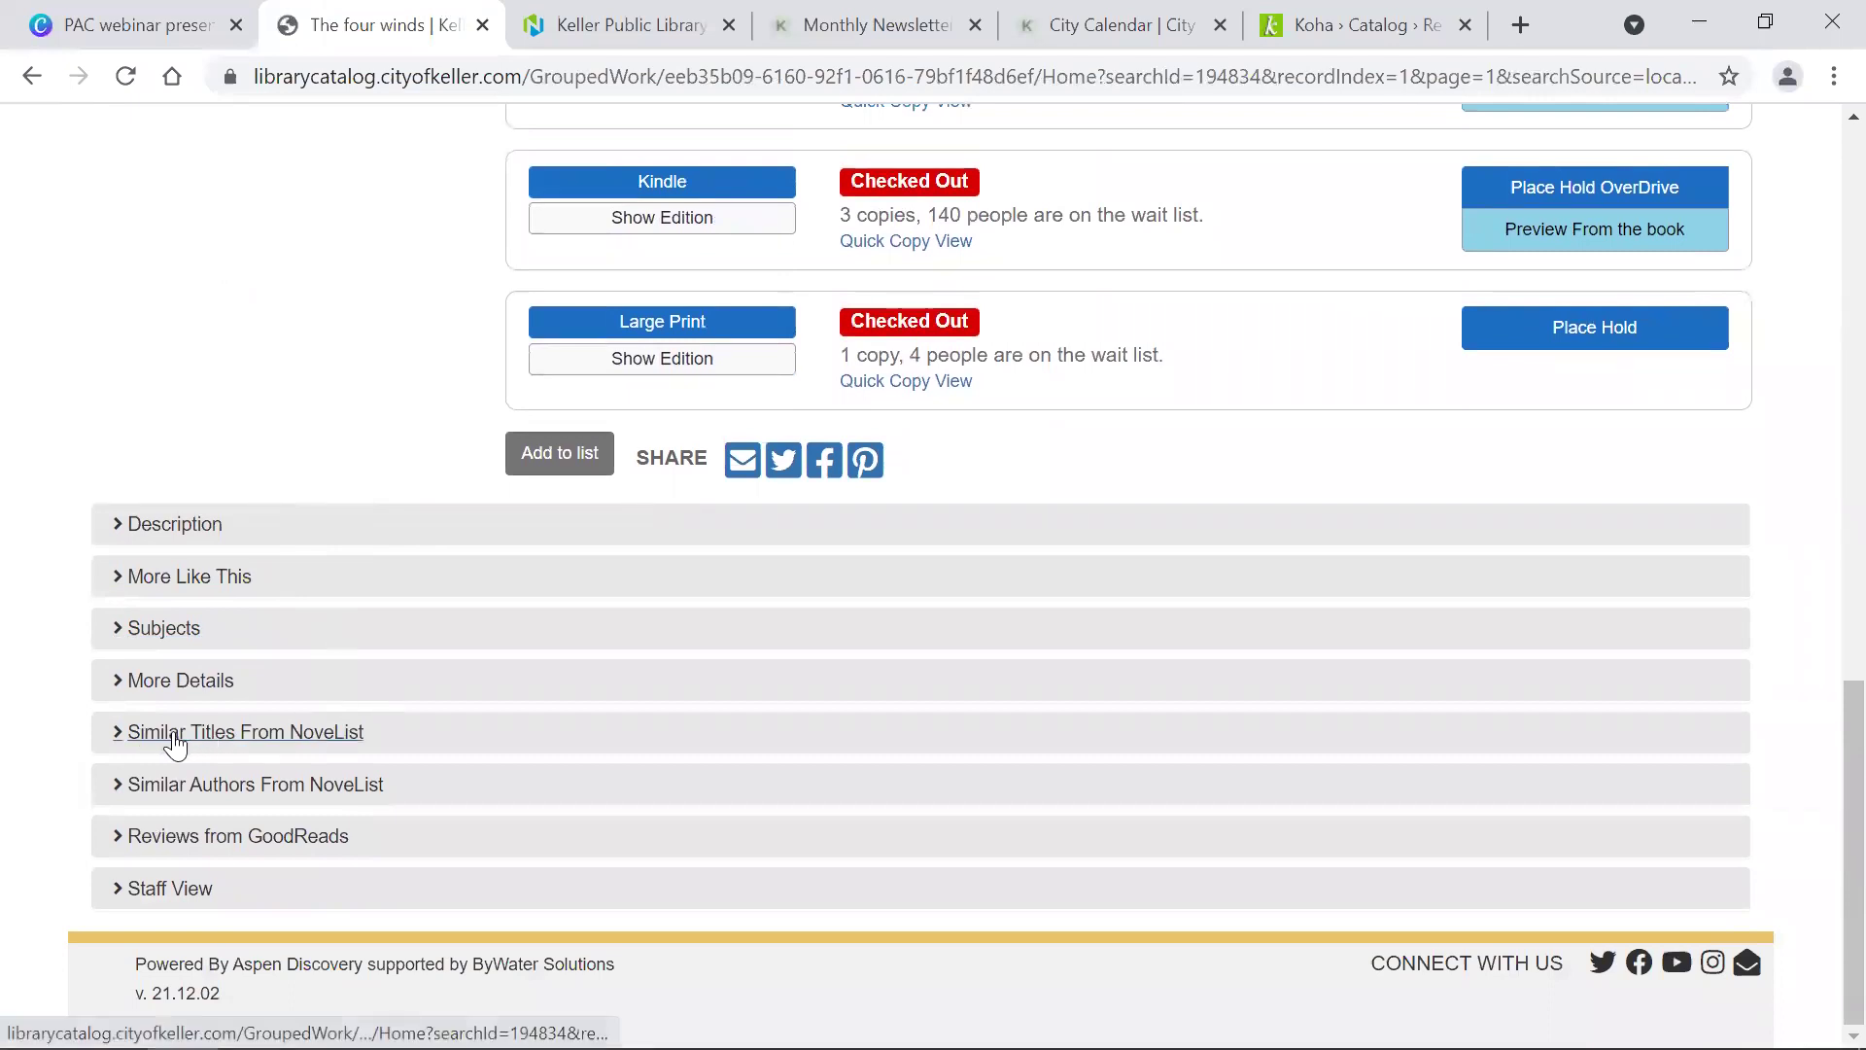
Step: Expand and browse the Similar Titles From NoveList suggestions for The four winds
click(313, 739)
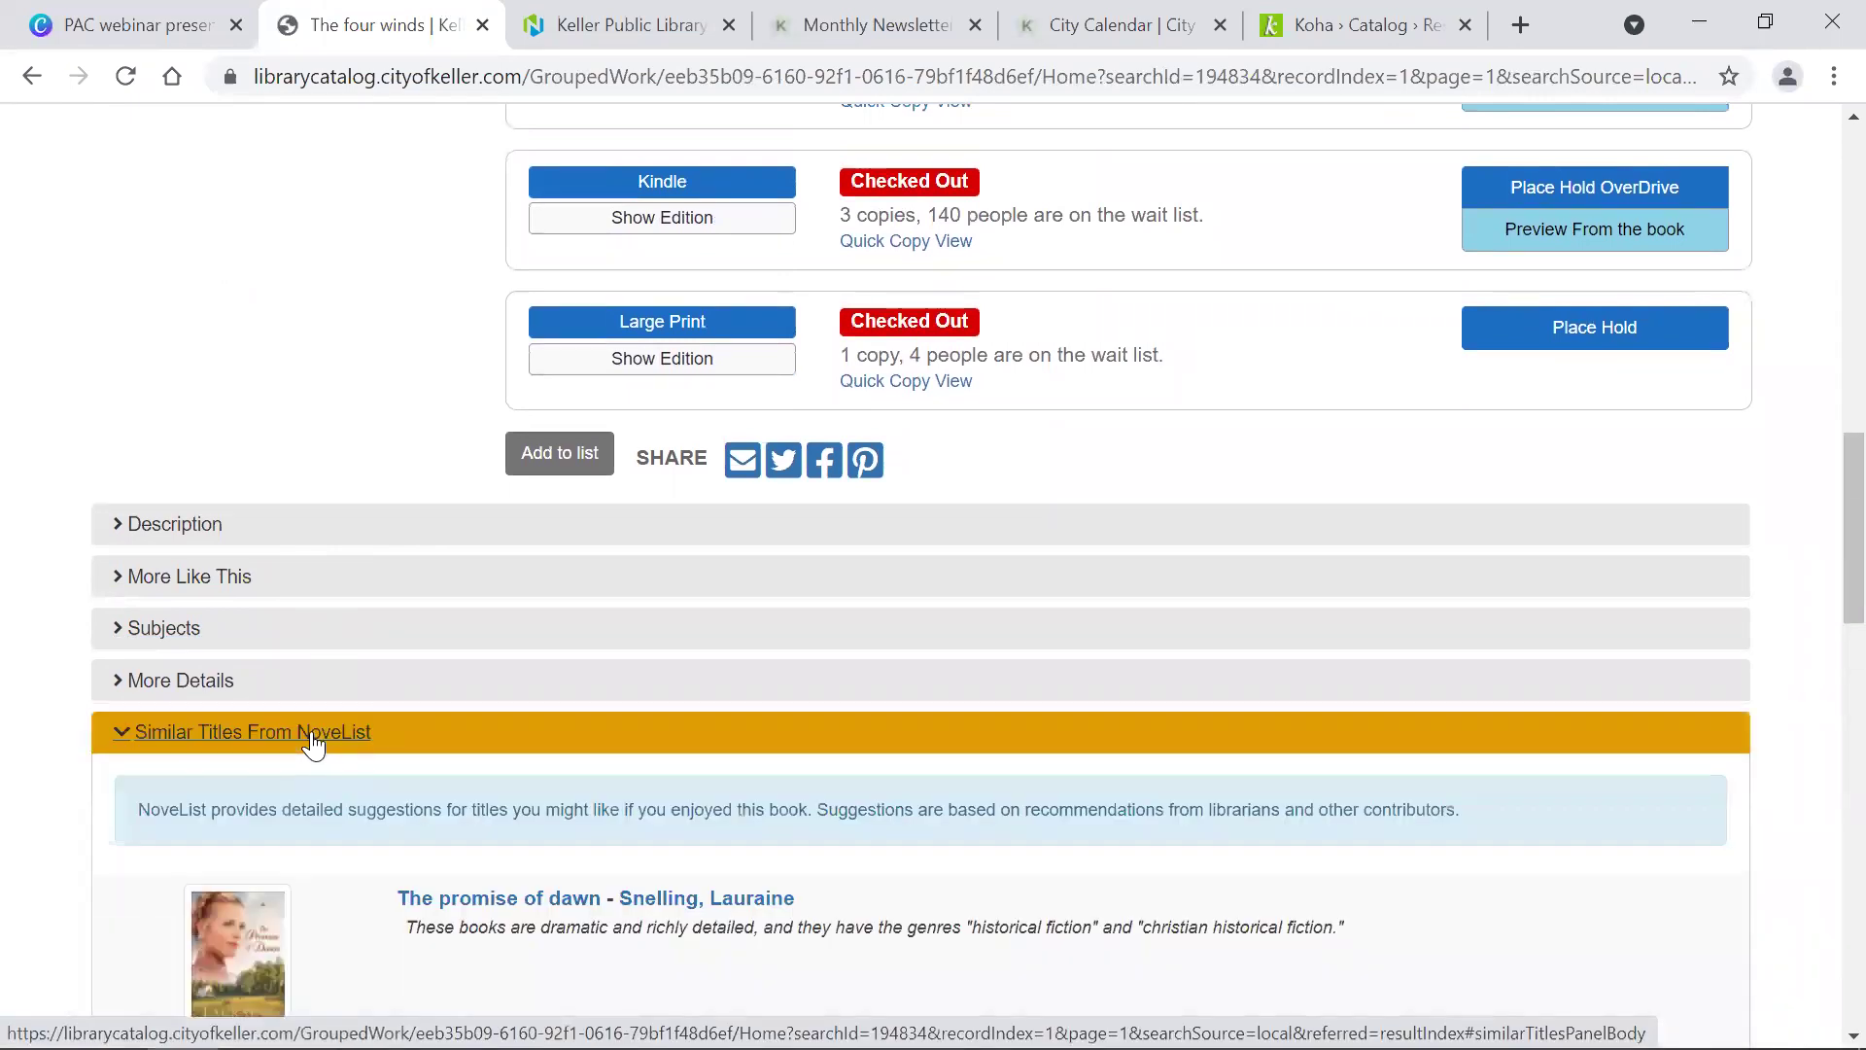
scroll(313, 744, down, 5)
scroll(313, 744, down, 4)
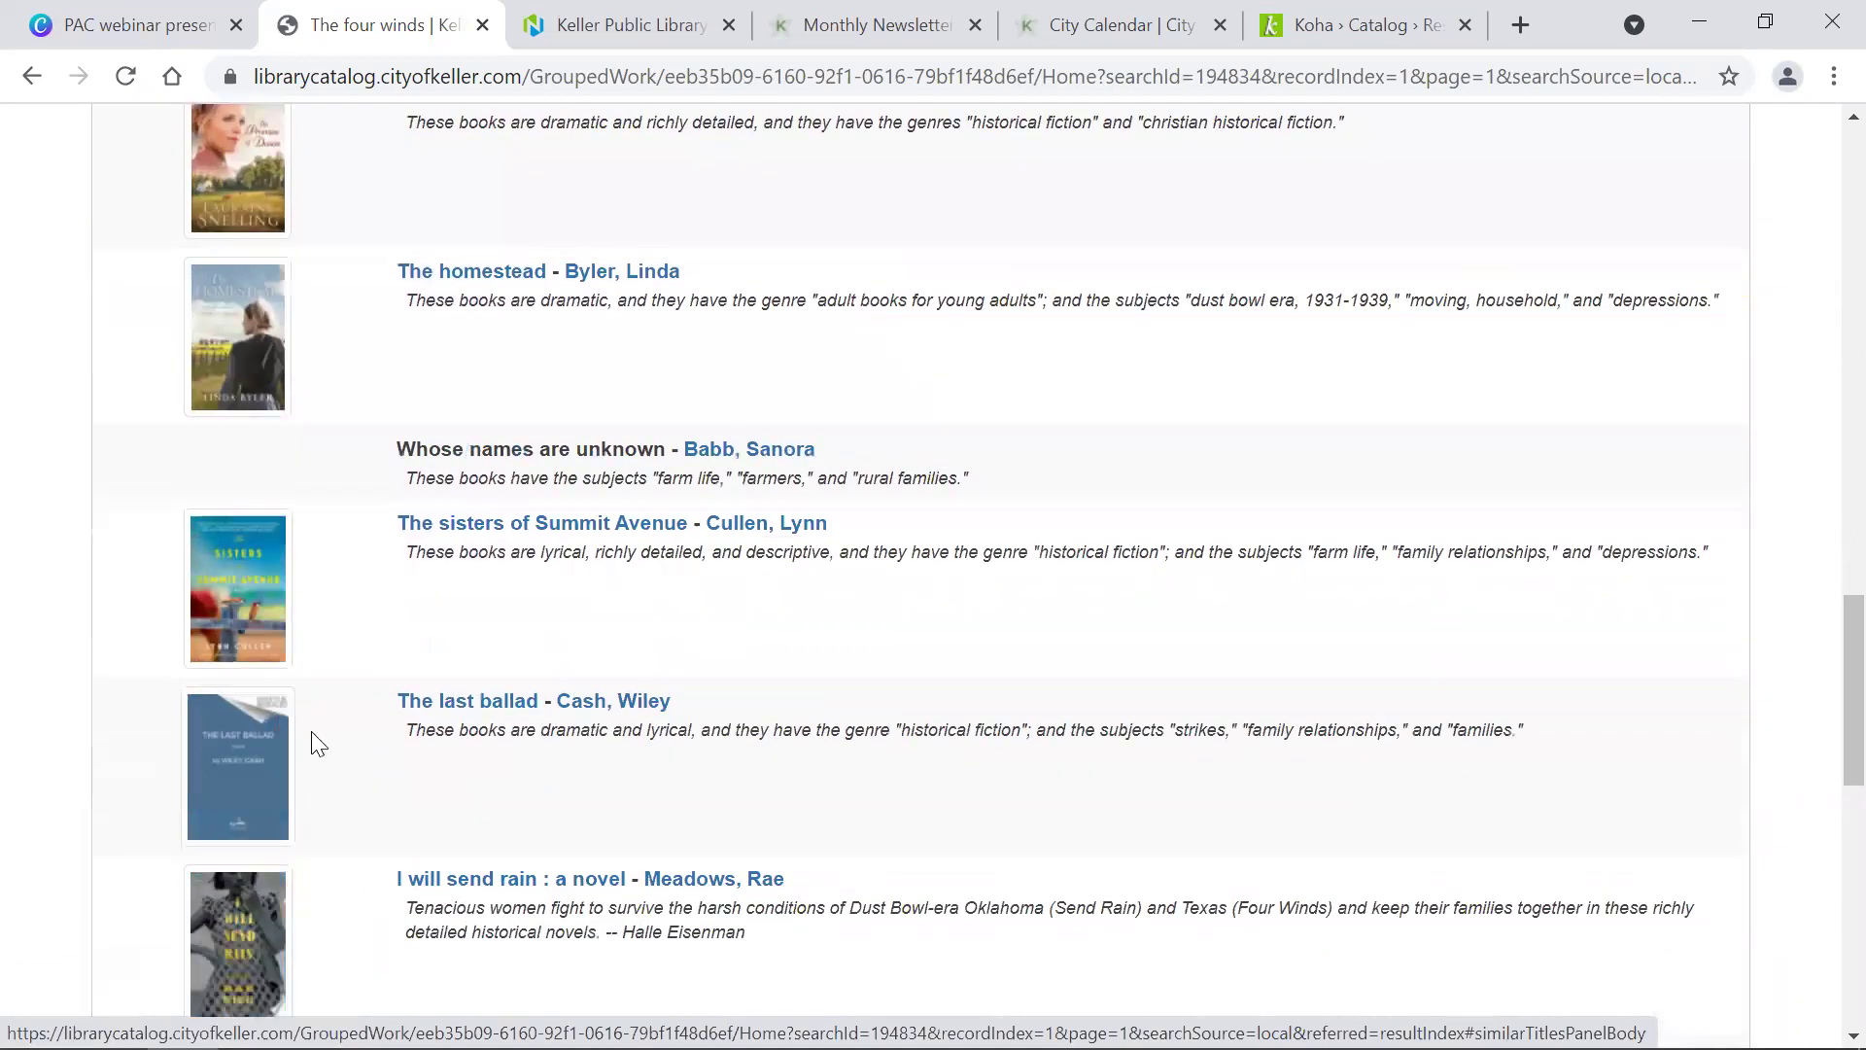
scroll(313, 745, down, 3)
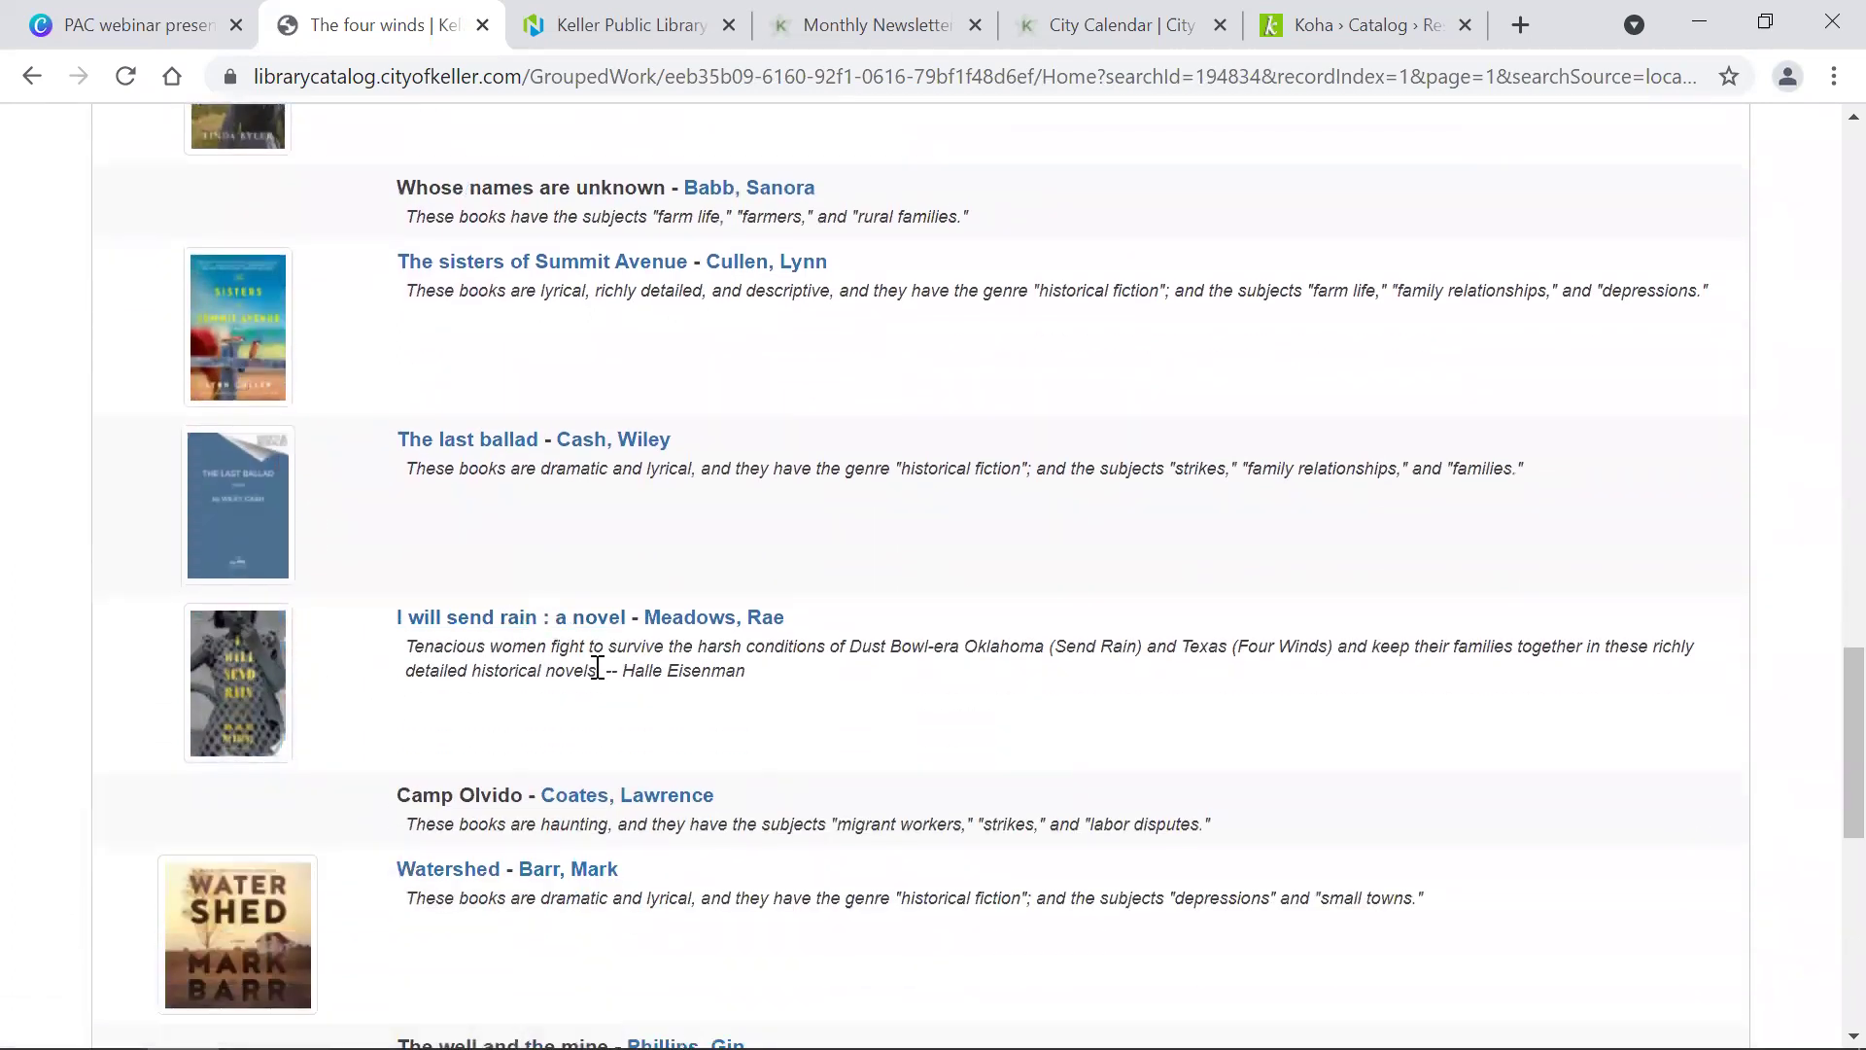
scroll(546, 648, down, 10)
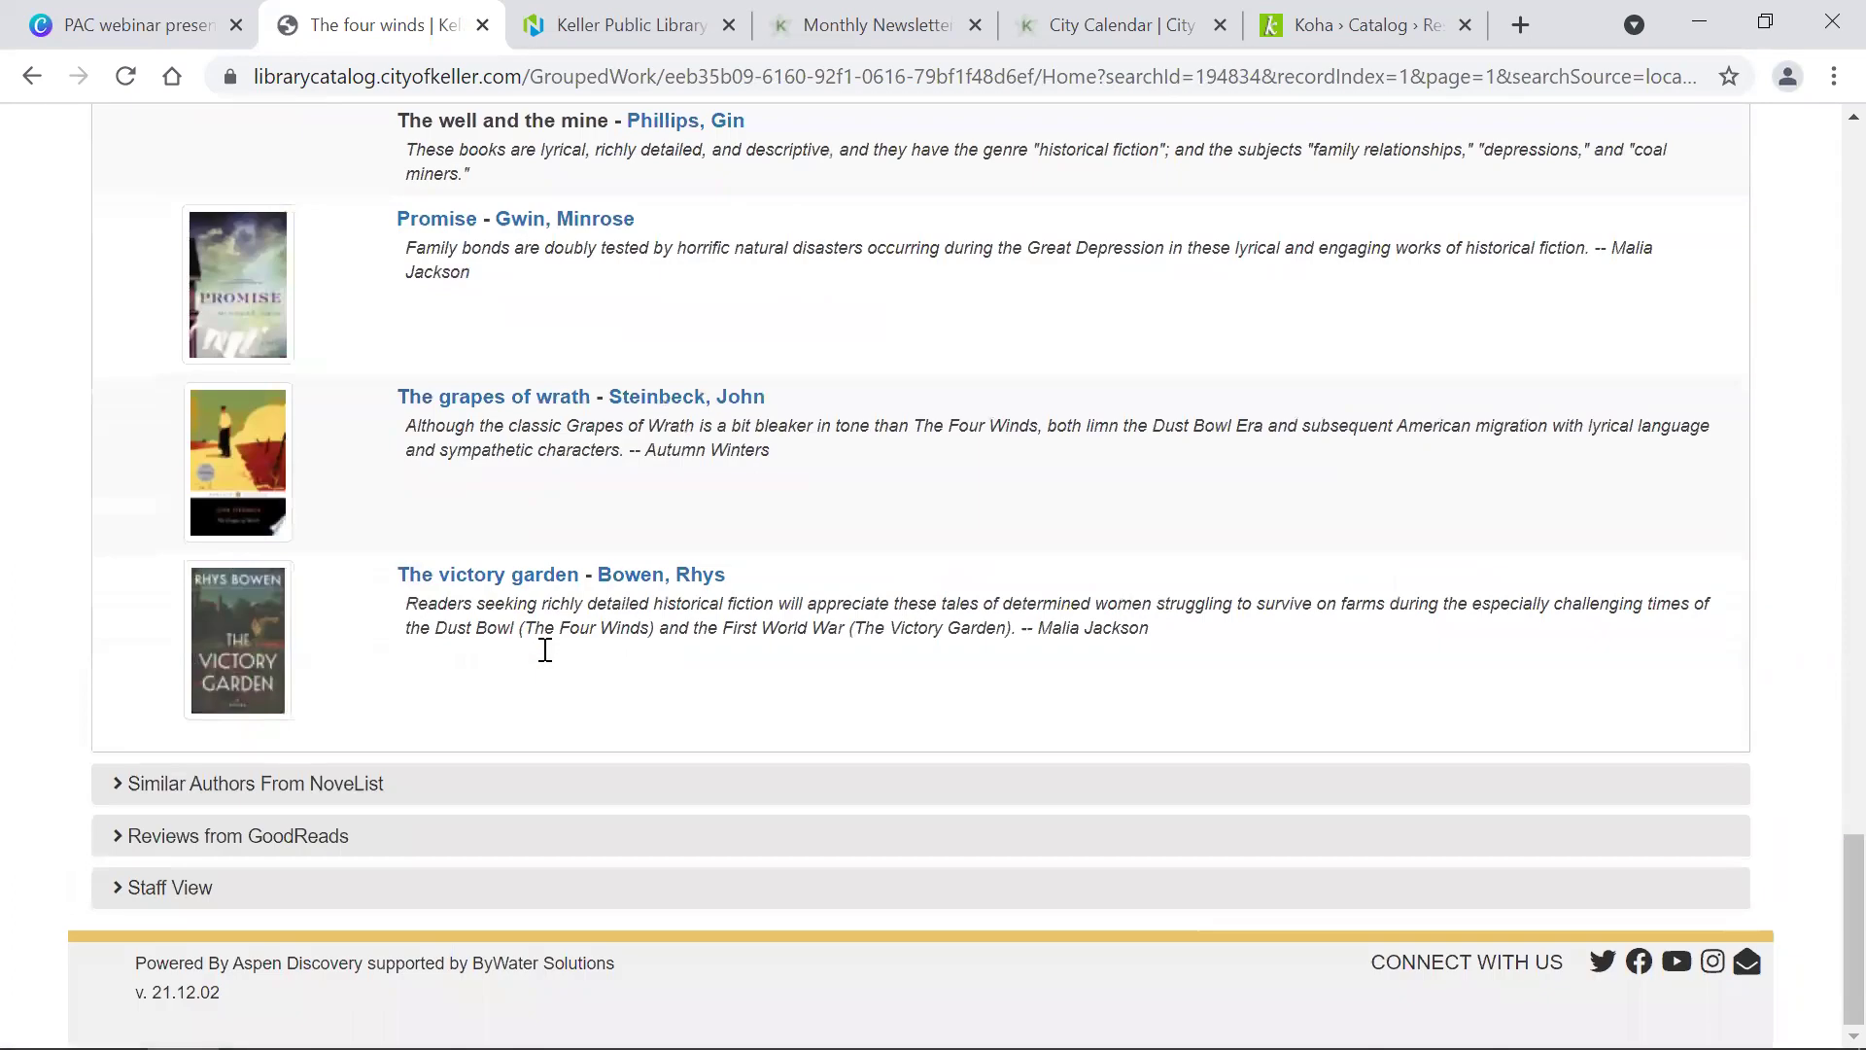
Step: Expand the Similar Authors From NoveList suggestions and look through them
click(352, 784)
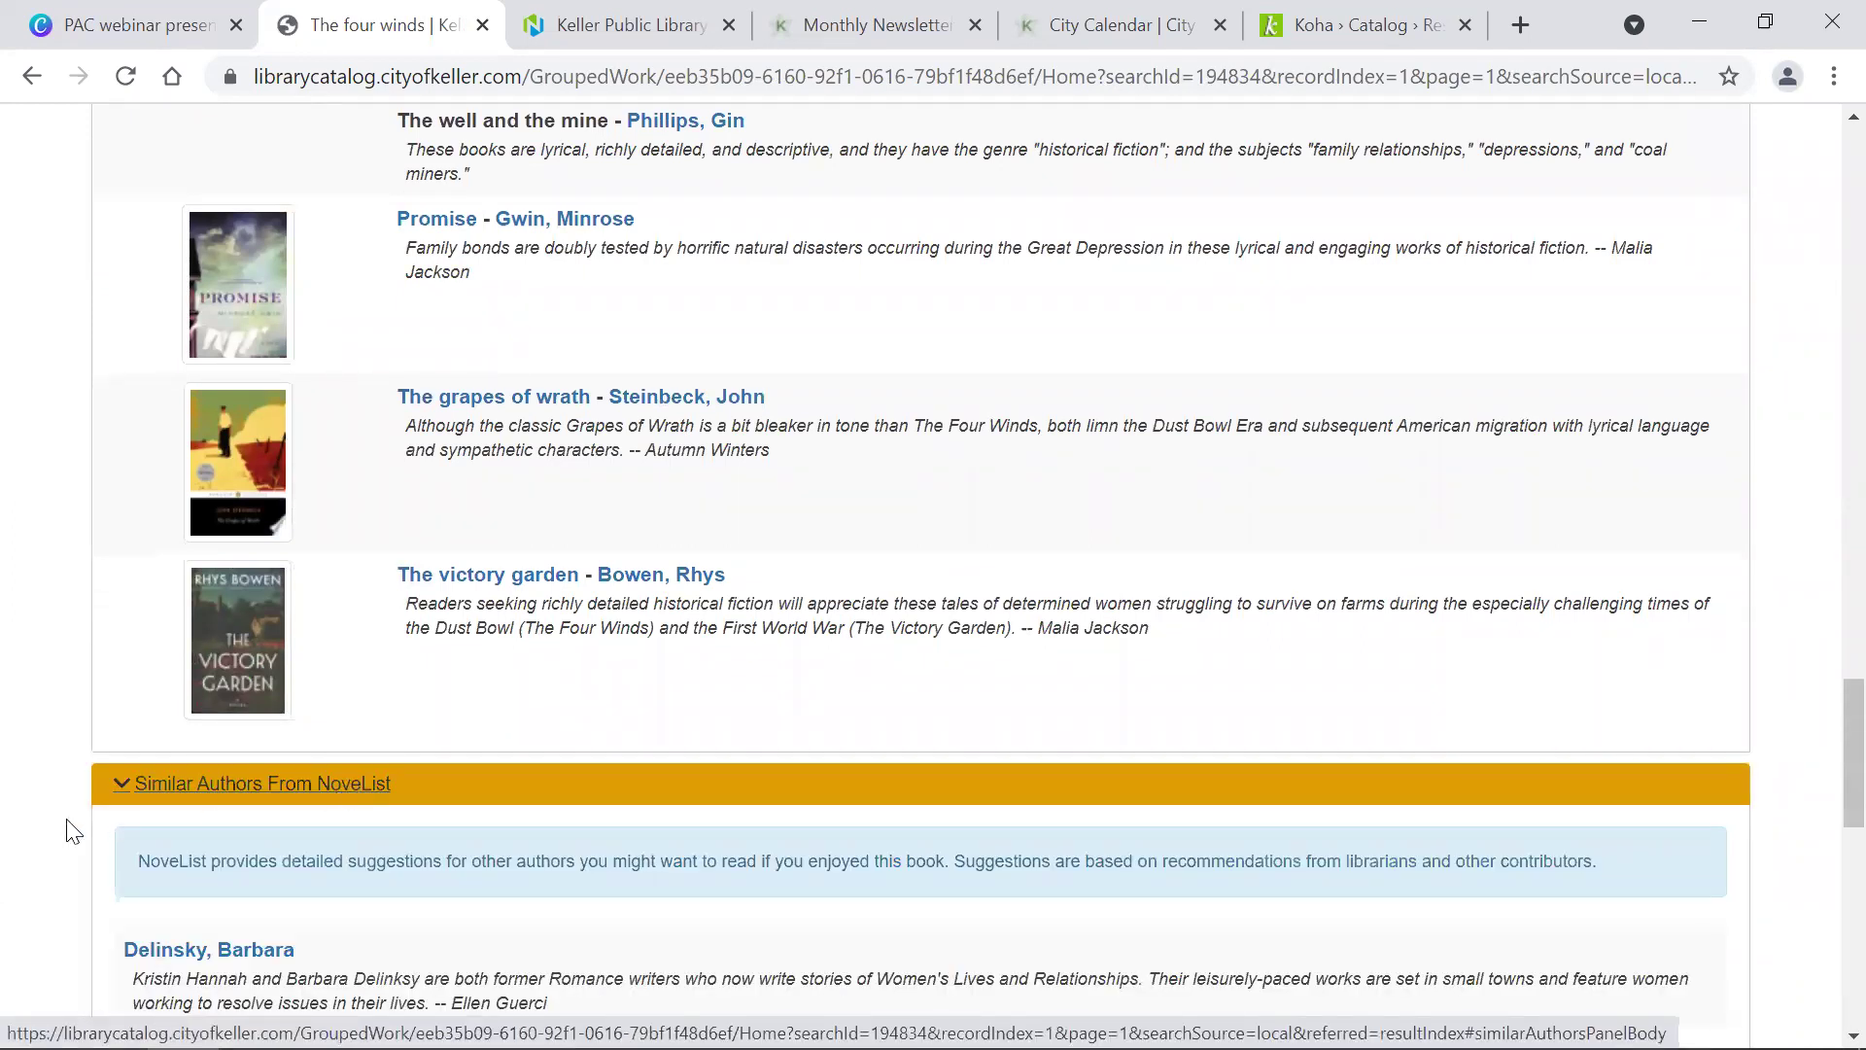
scroll(20, 855, down, 6)
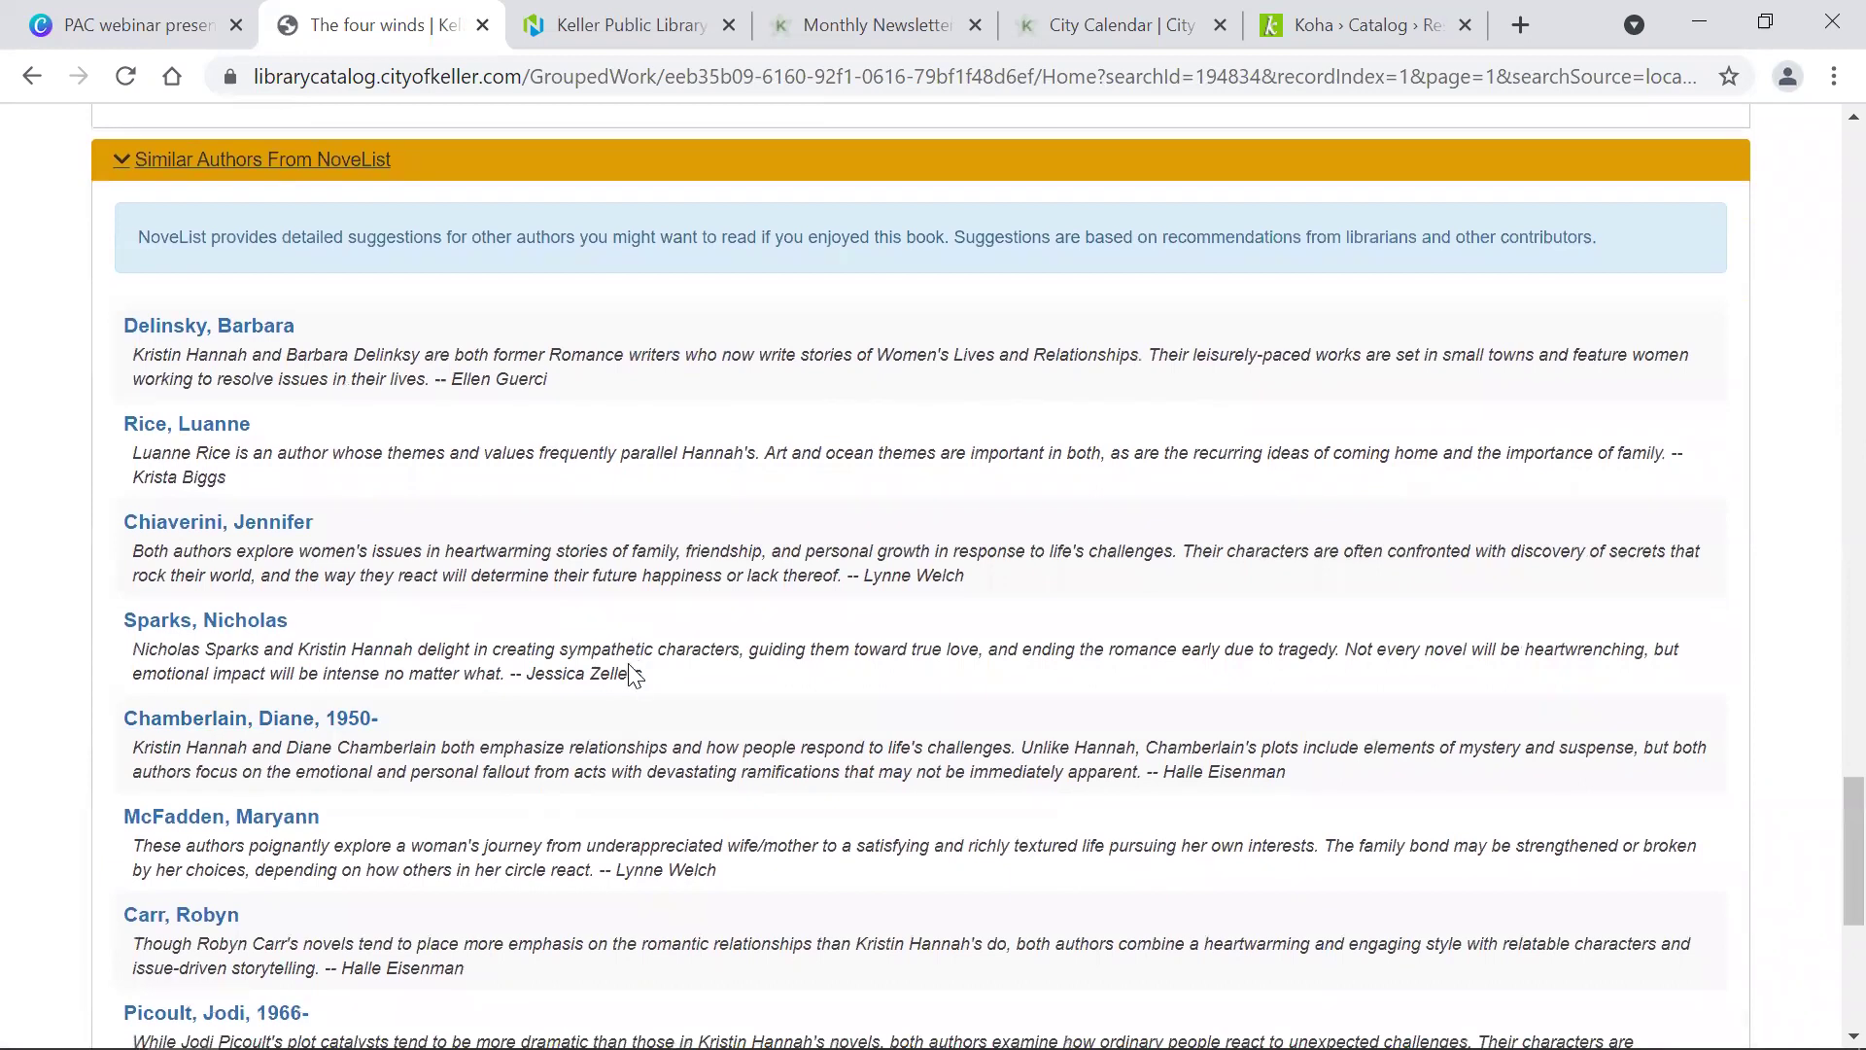
scroll(634, 676, up, 15)
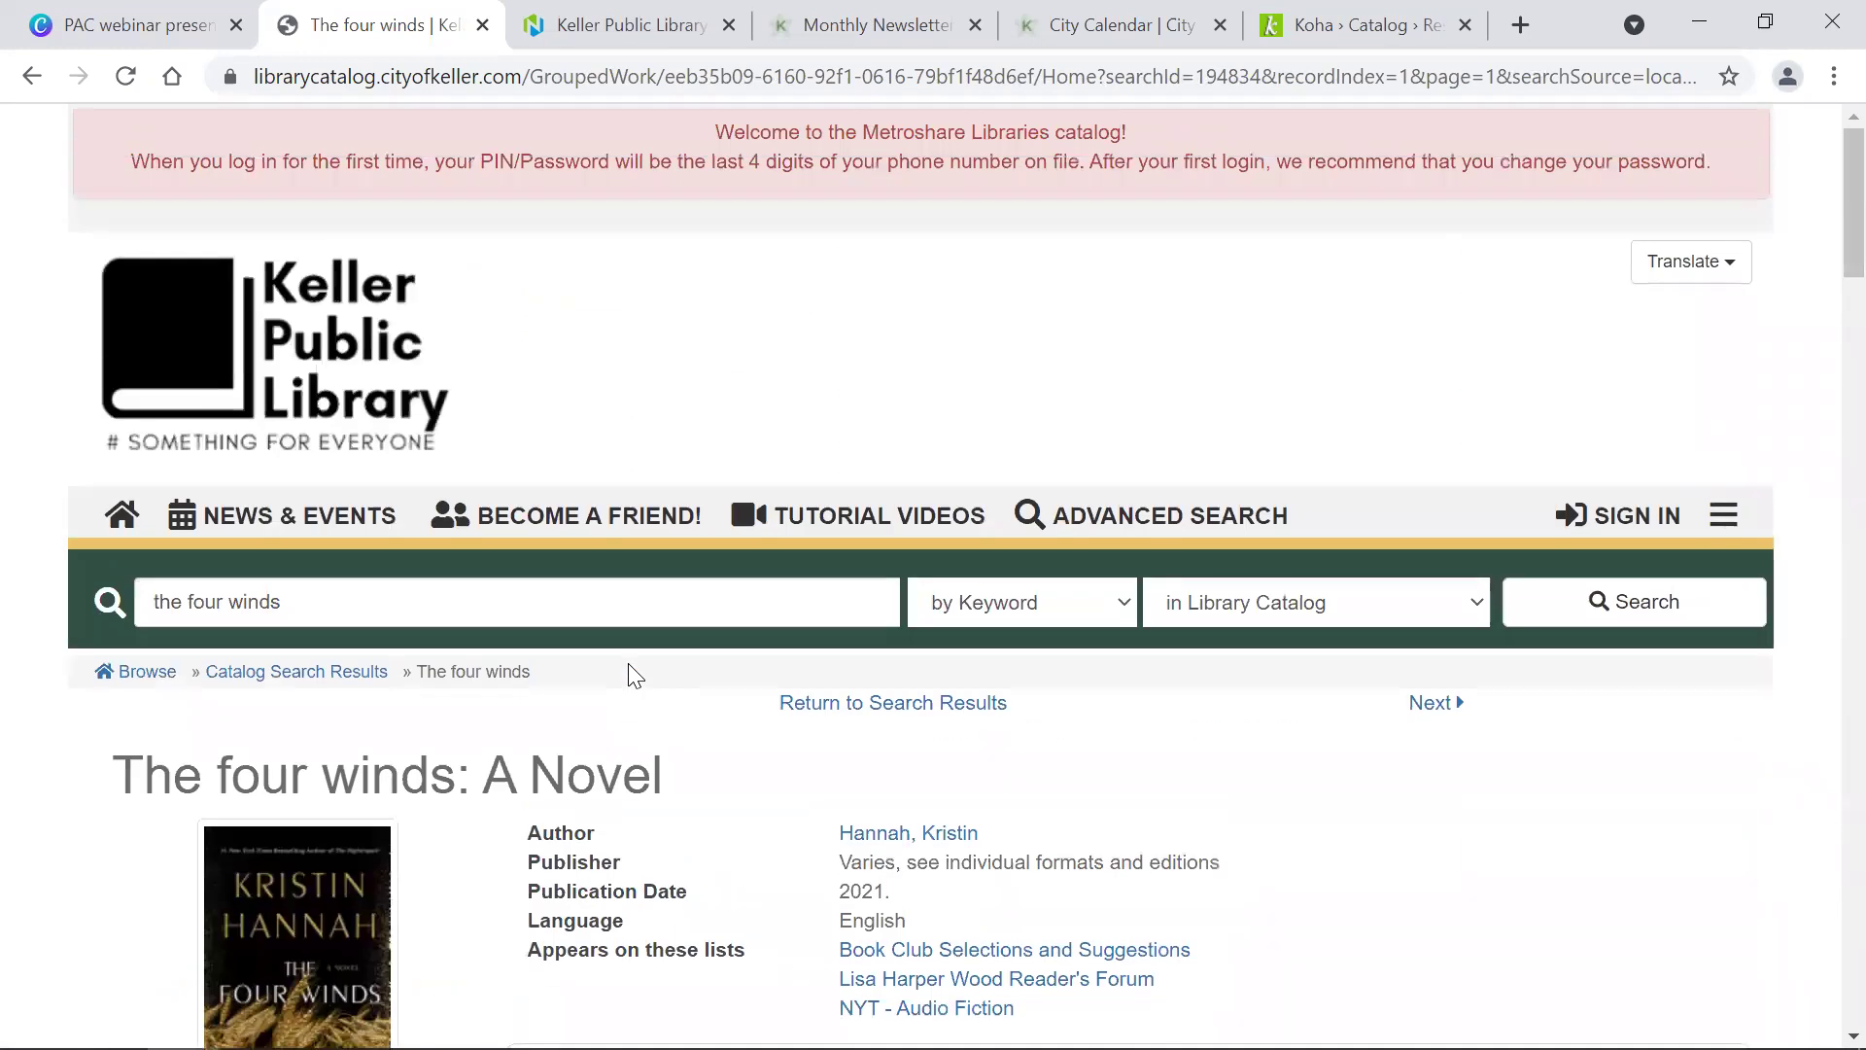
Step: Scroll back to the top of The four winds record to show the title details and format rows
scroll(634, 675, down, 5)
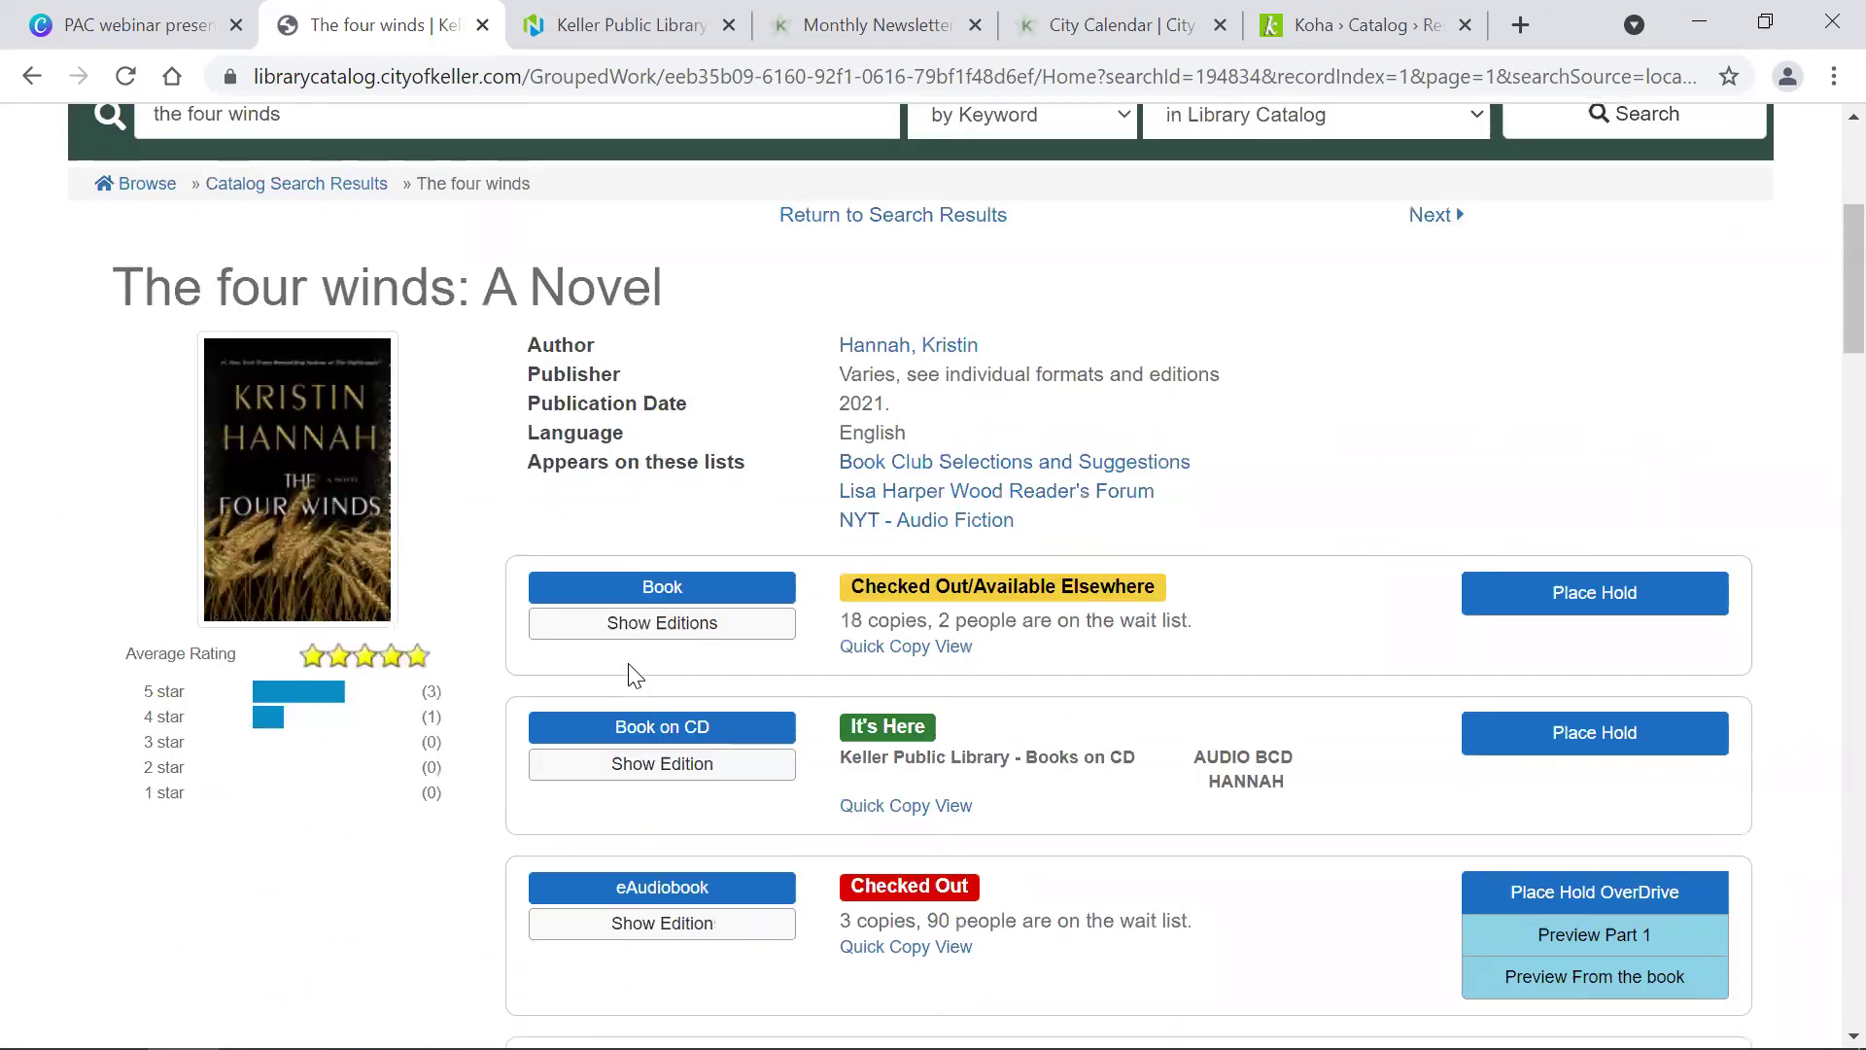
scroll(633, 676, down, 10)
scroll(634, 676, up, 10)
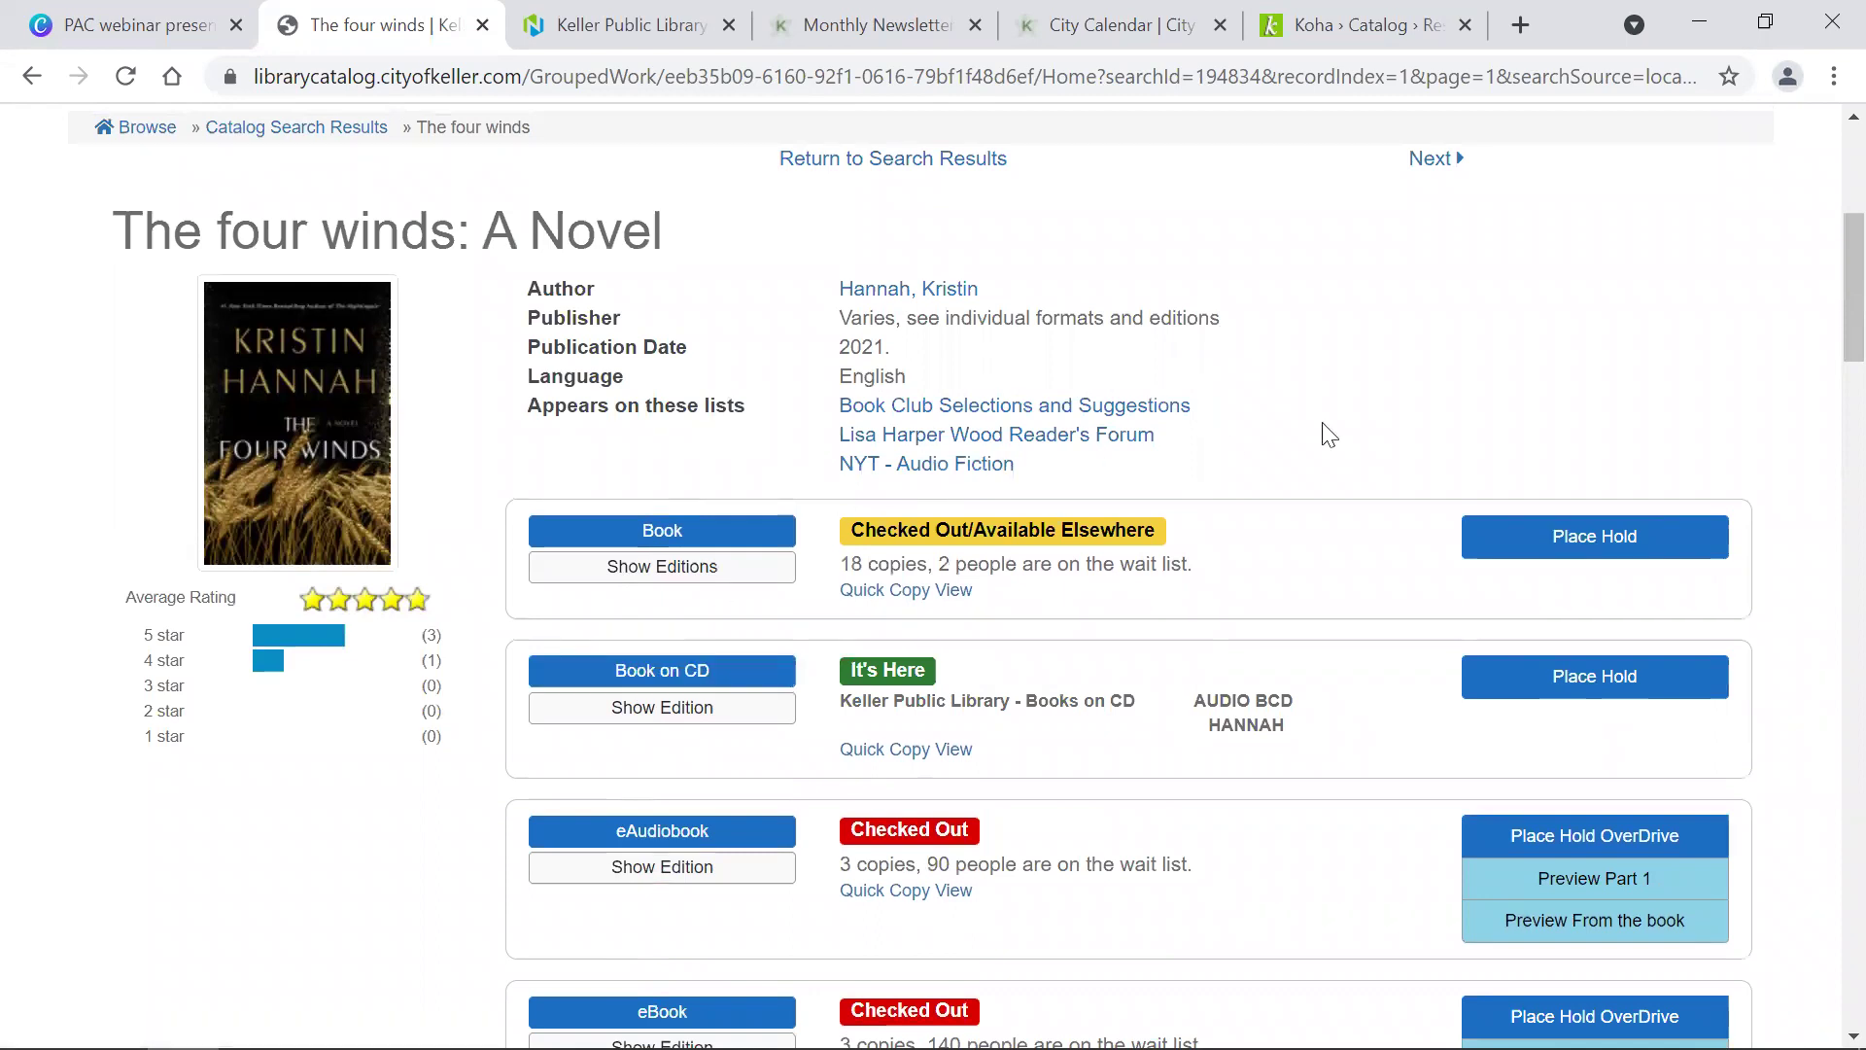
scroll(1330, 434, up, 1)
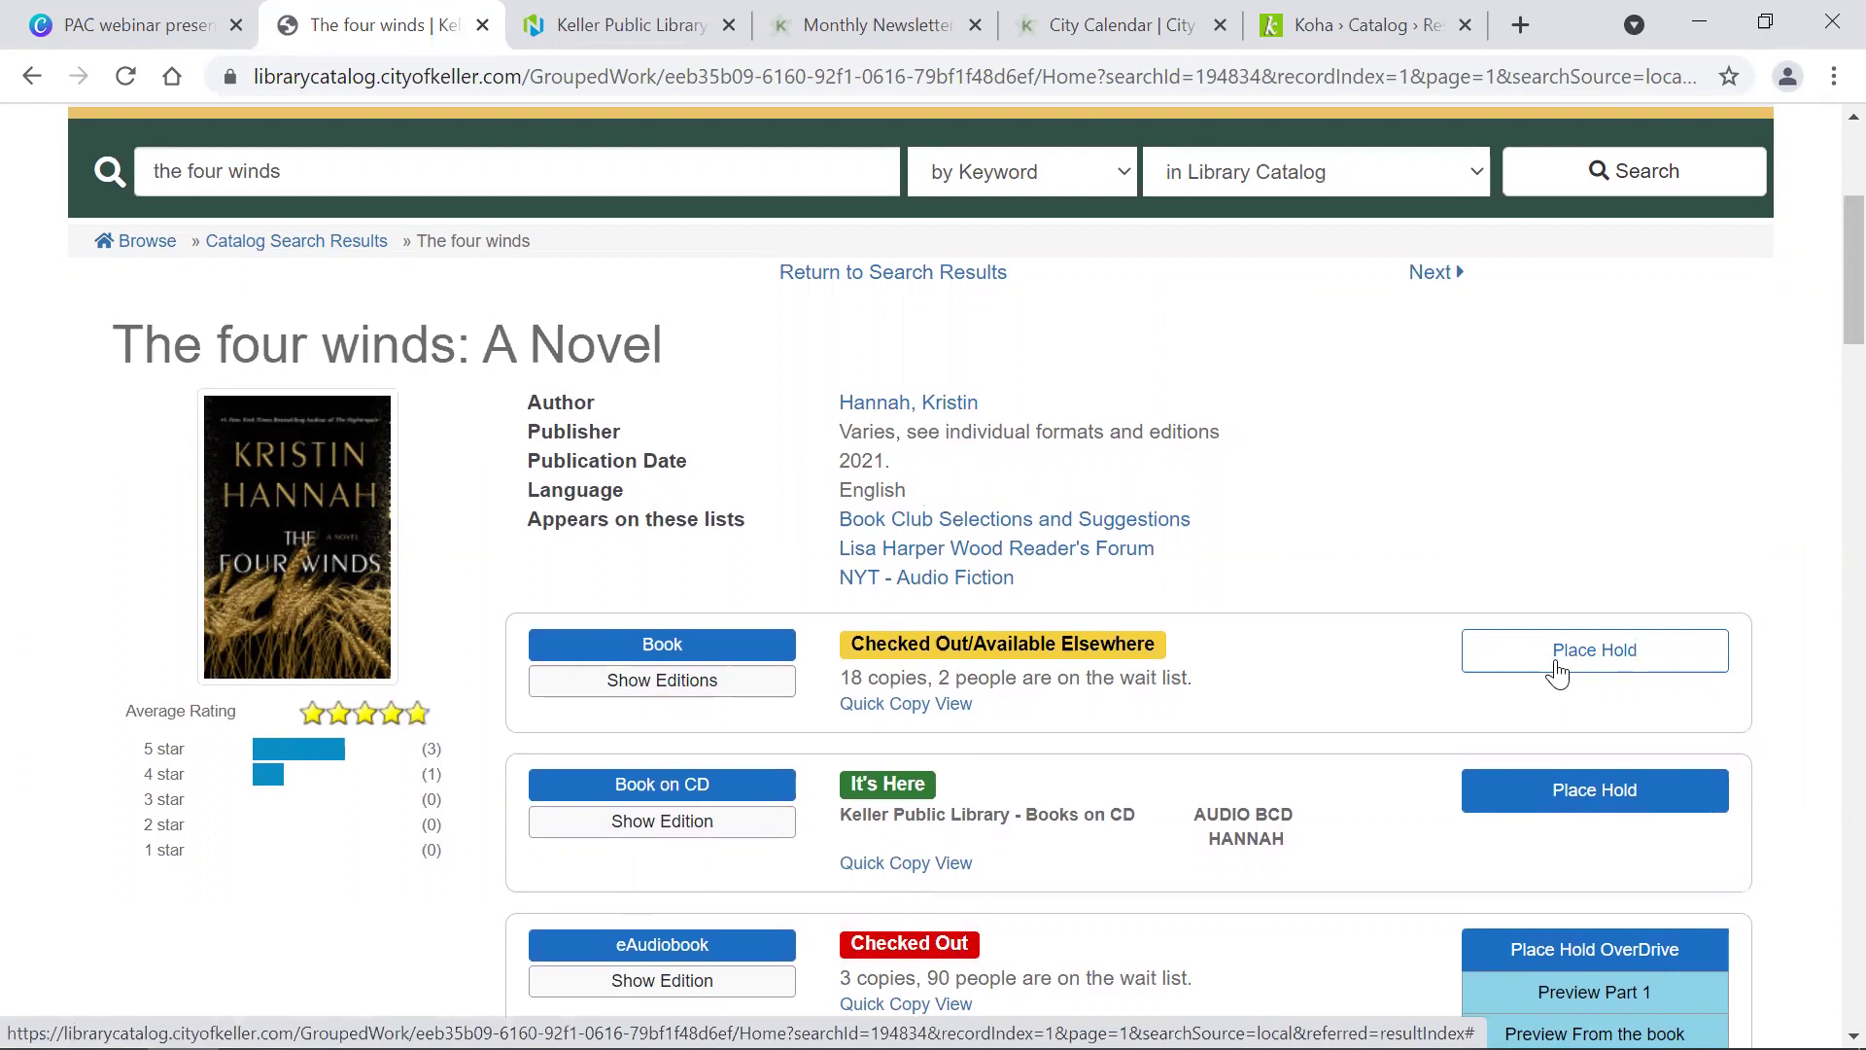
scroll(1557, 670, up, 1)
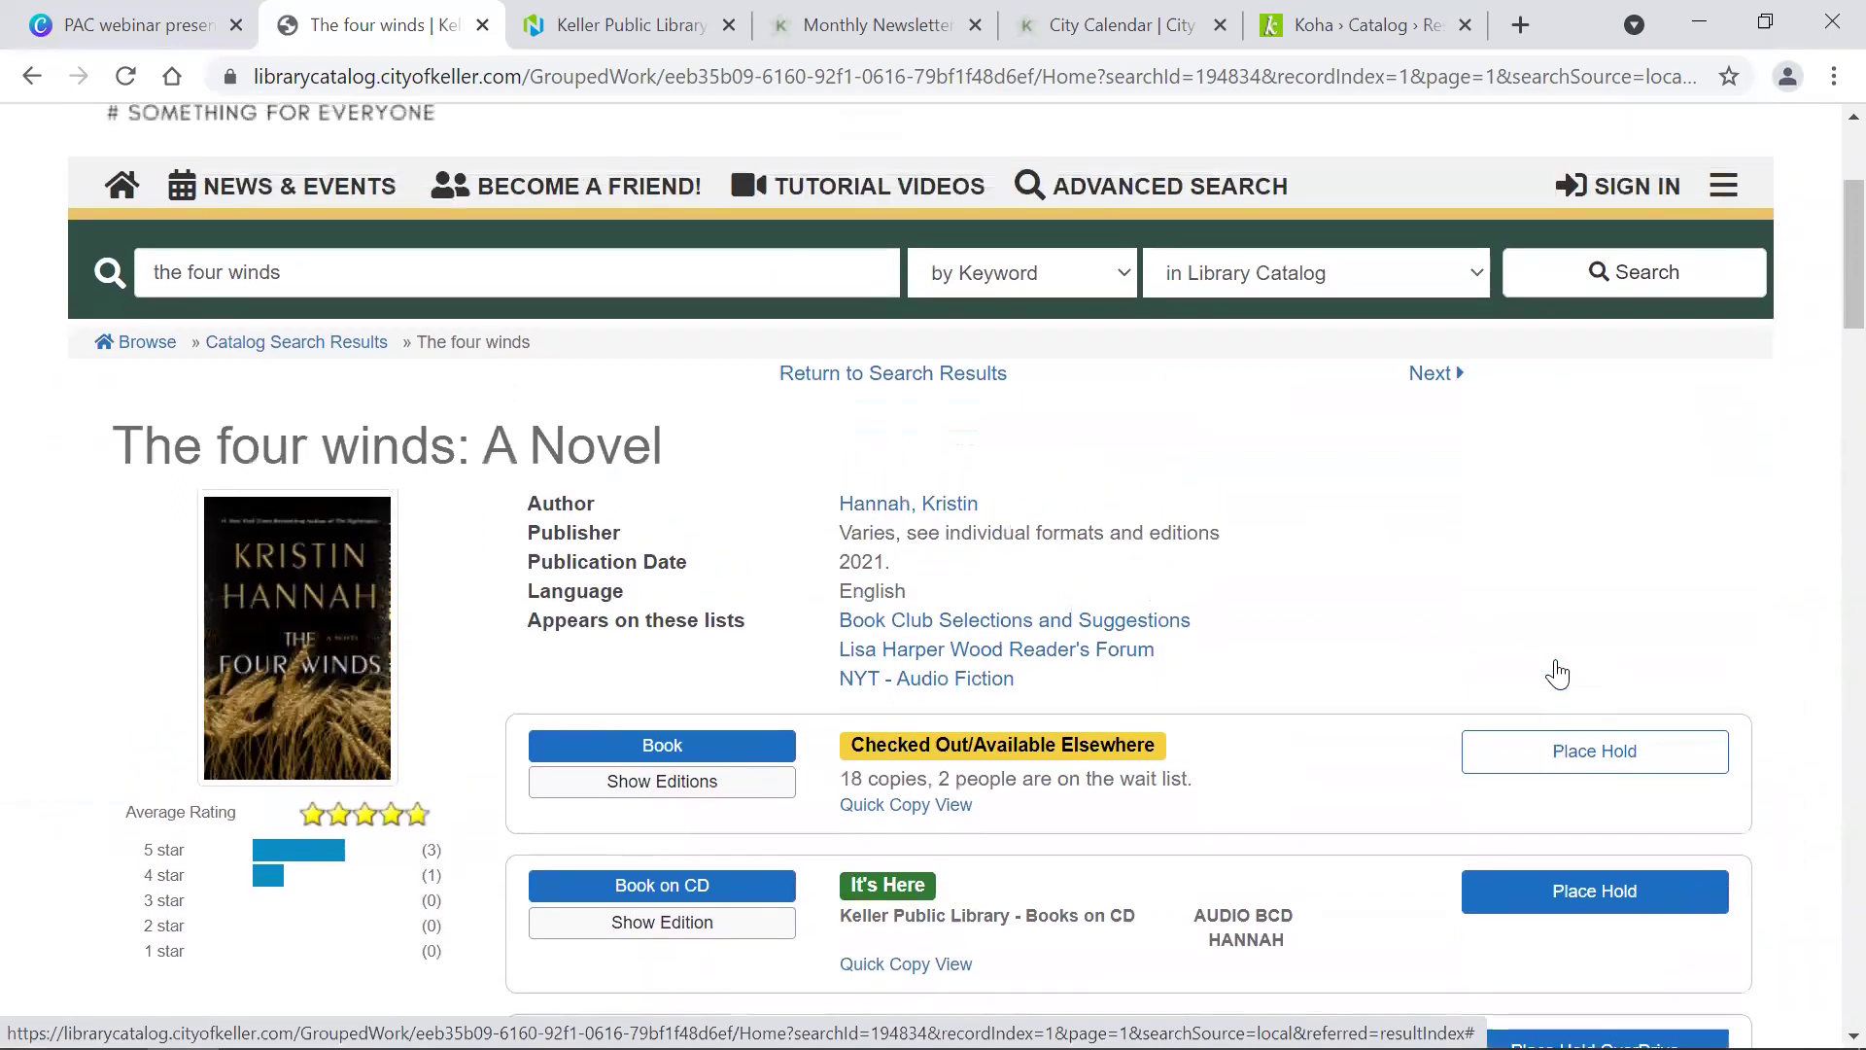
Step: Start a hold on the print Book and sign in with the library card number and PIN
click(1553, 755)
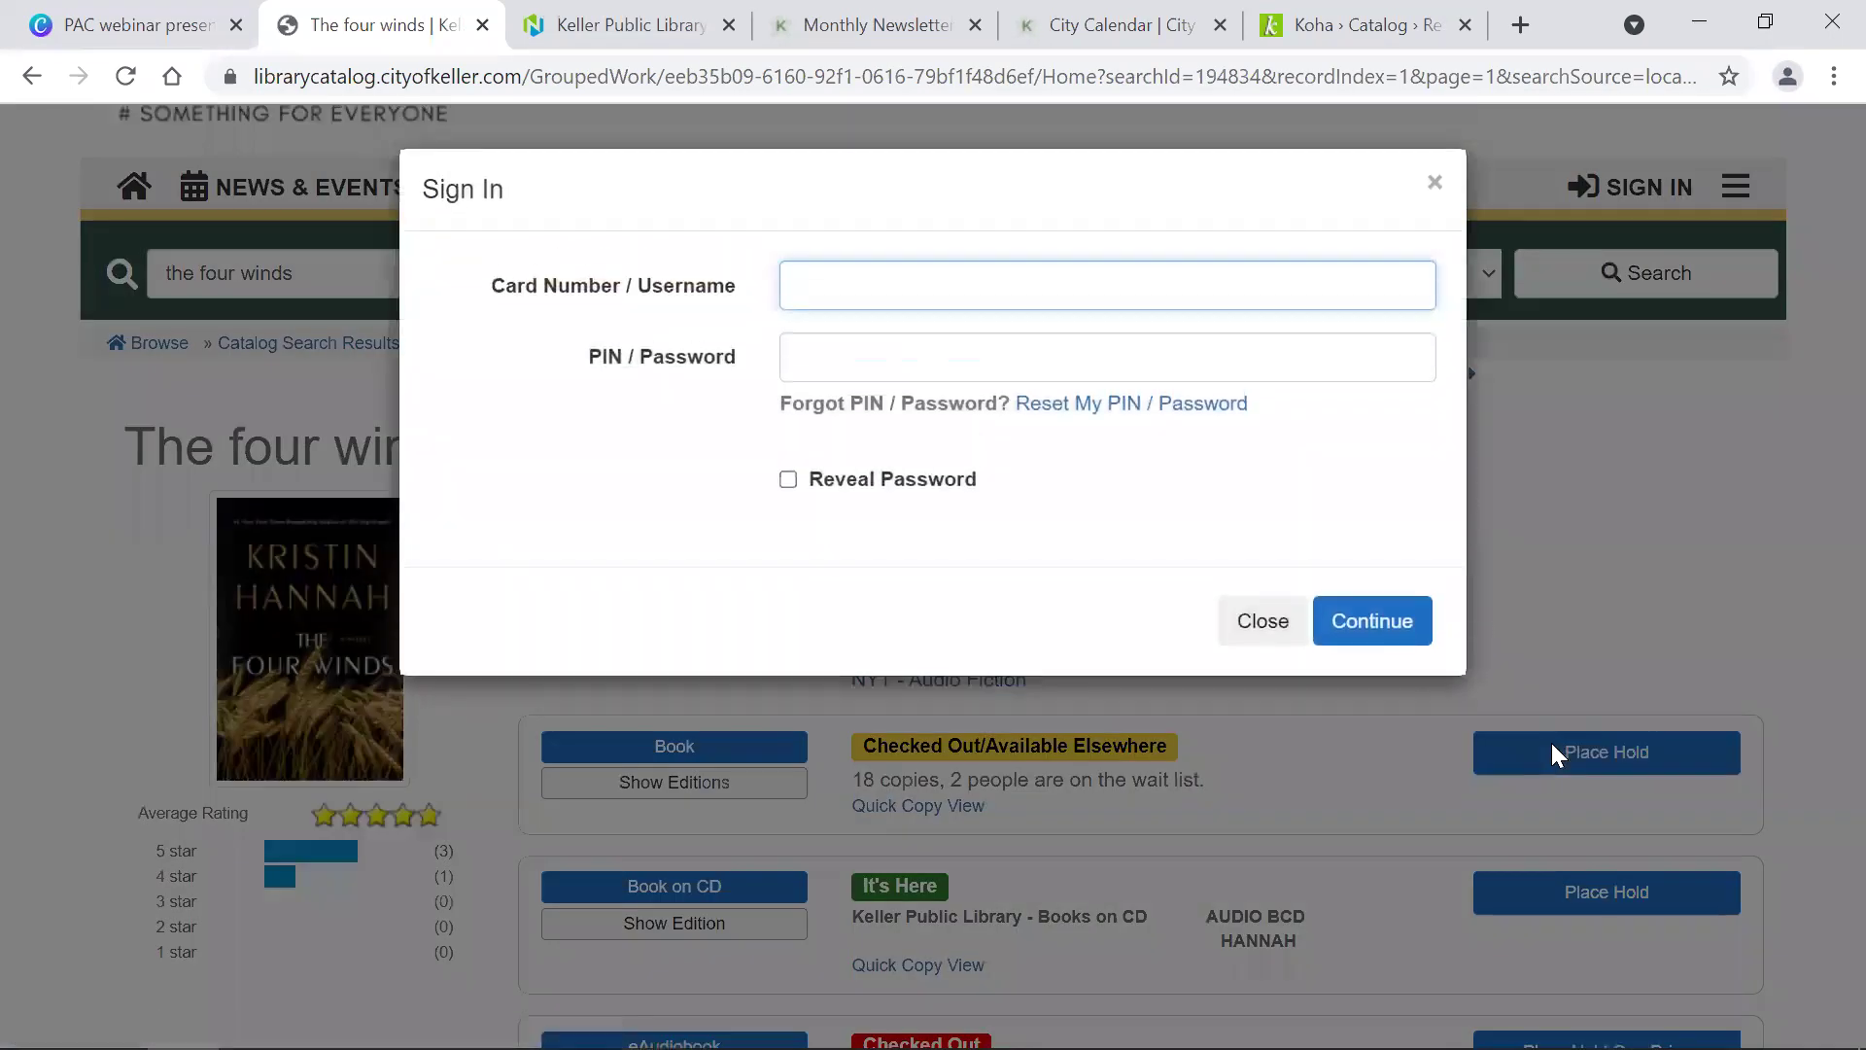
text(23595webdemo)
key(Tab)
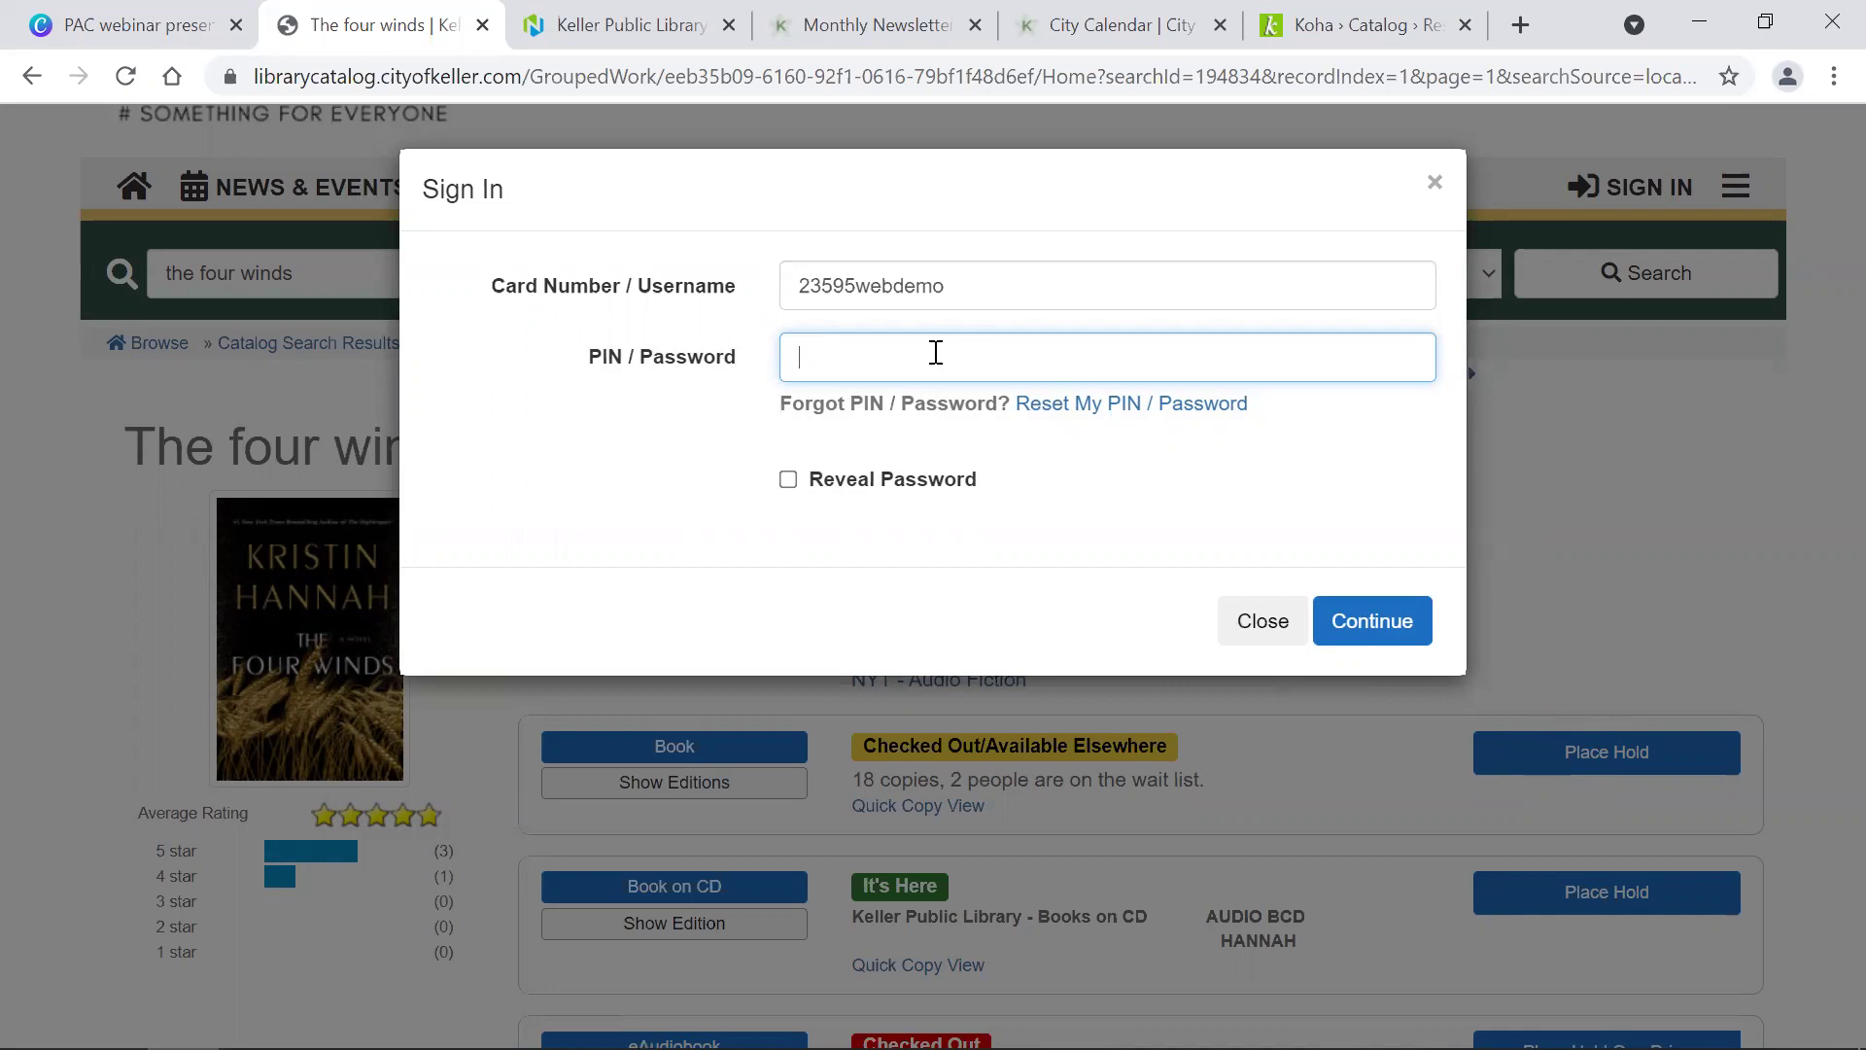
text(1234)
click(1368, 616)
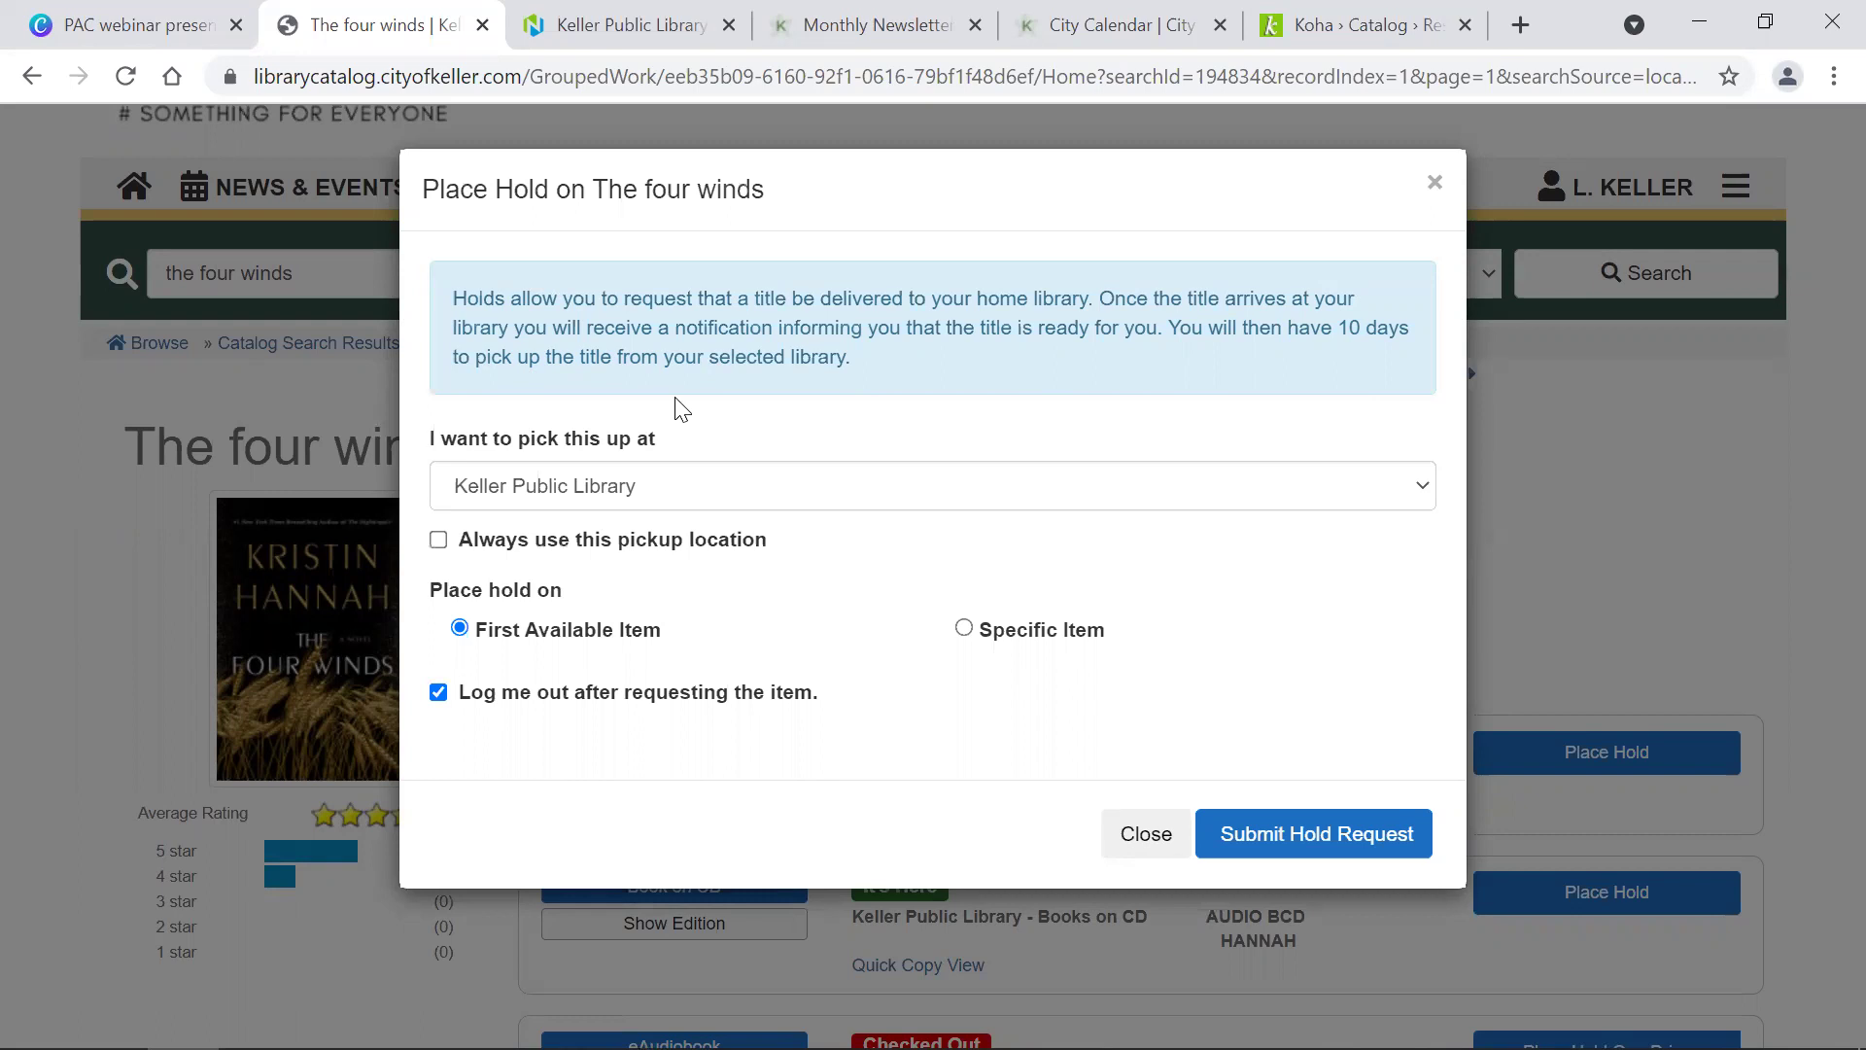
Step: Set pickup to Keller Pickup Window, always use it, and stay logged in after requesting
click(824, 496)
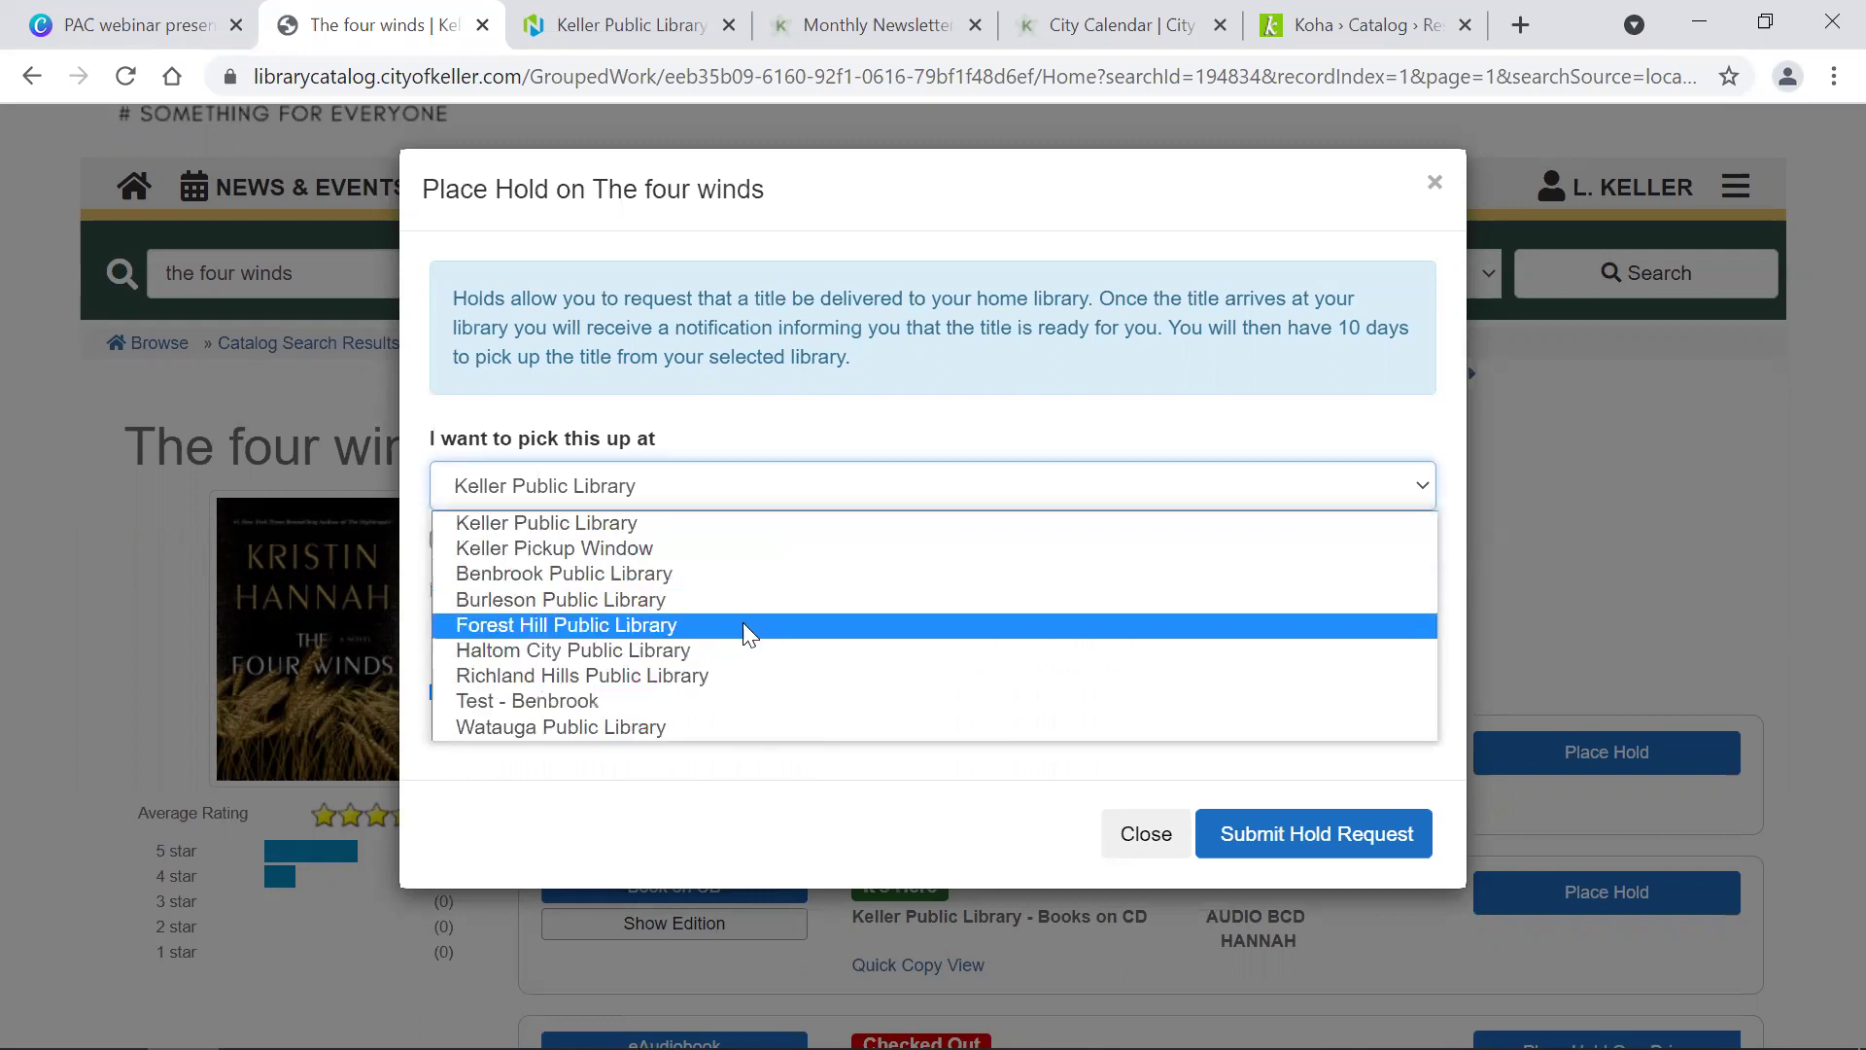
click(722, 575)
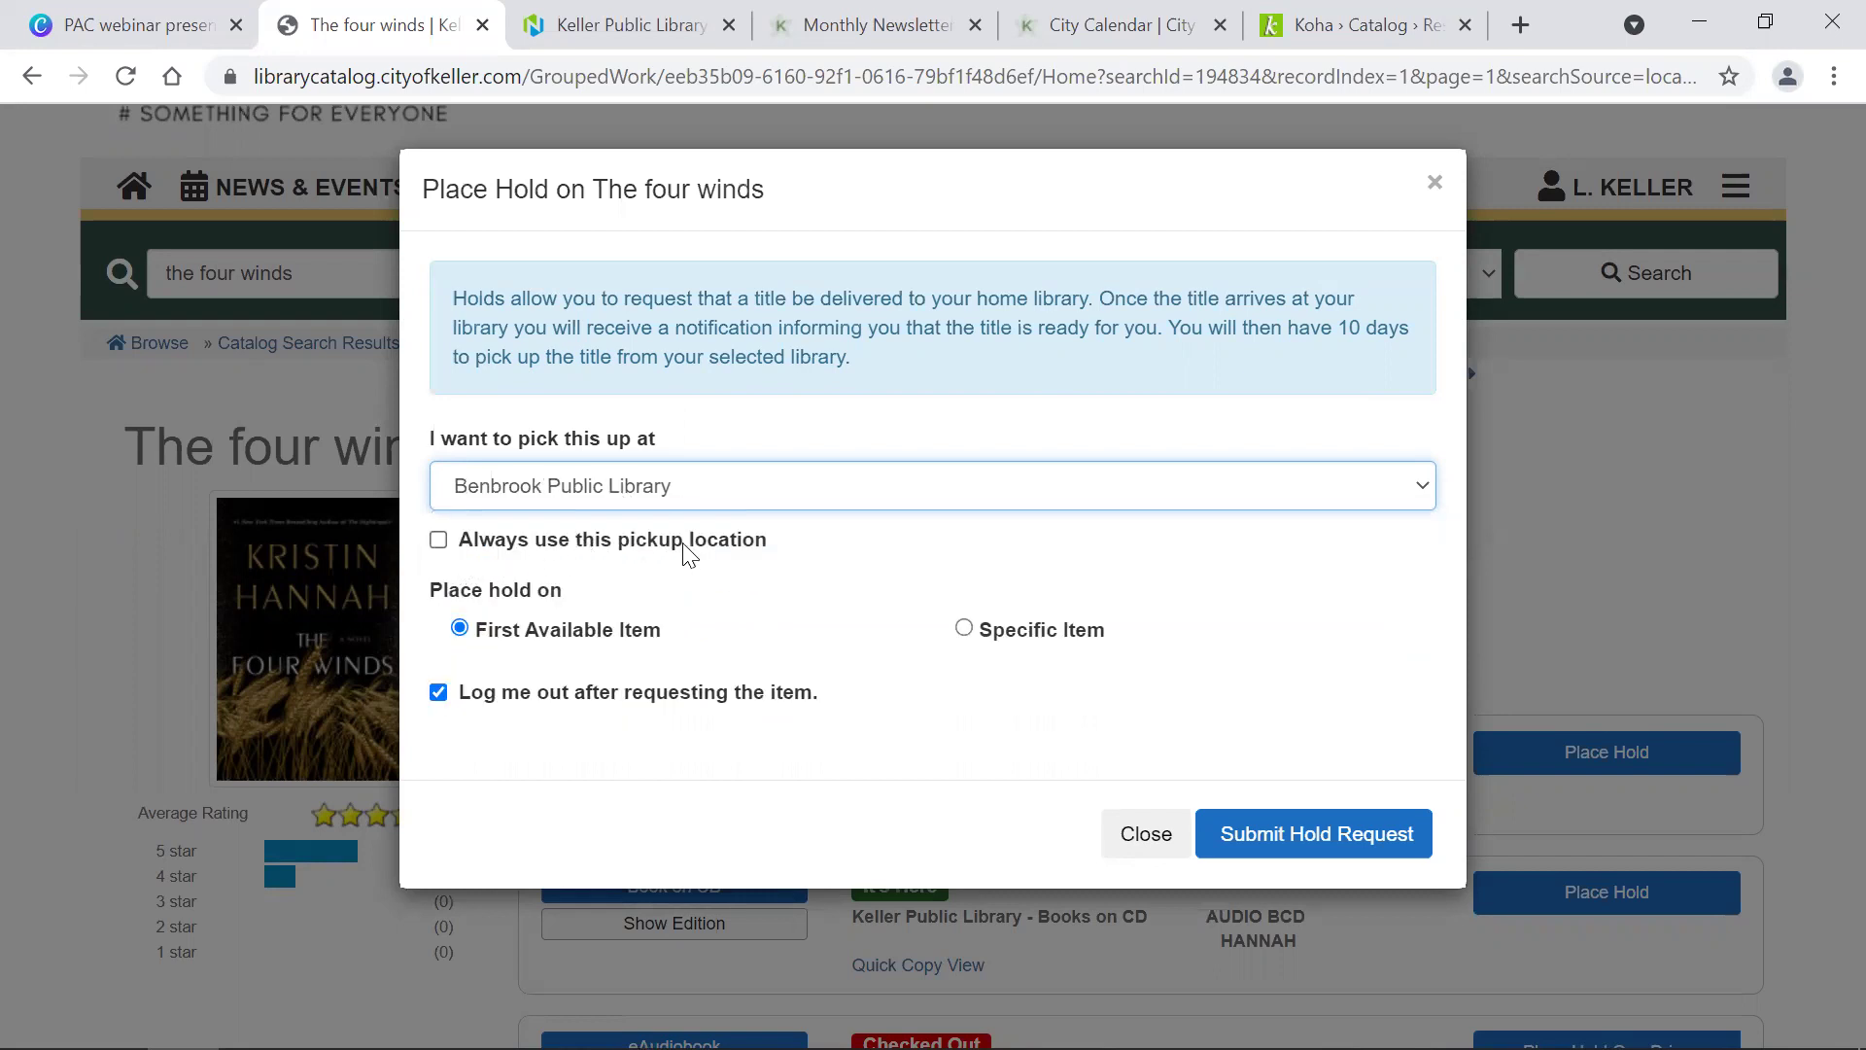
click(630, 496)
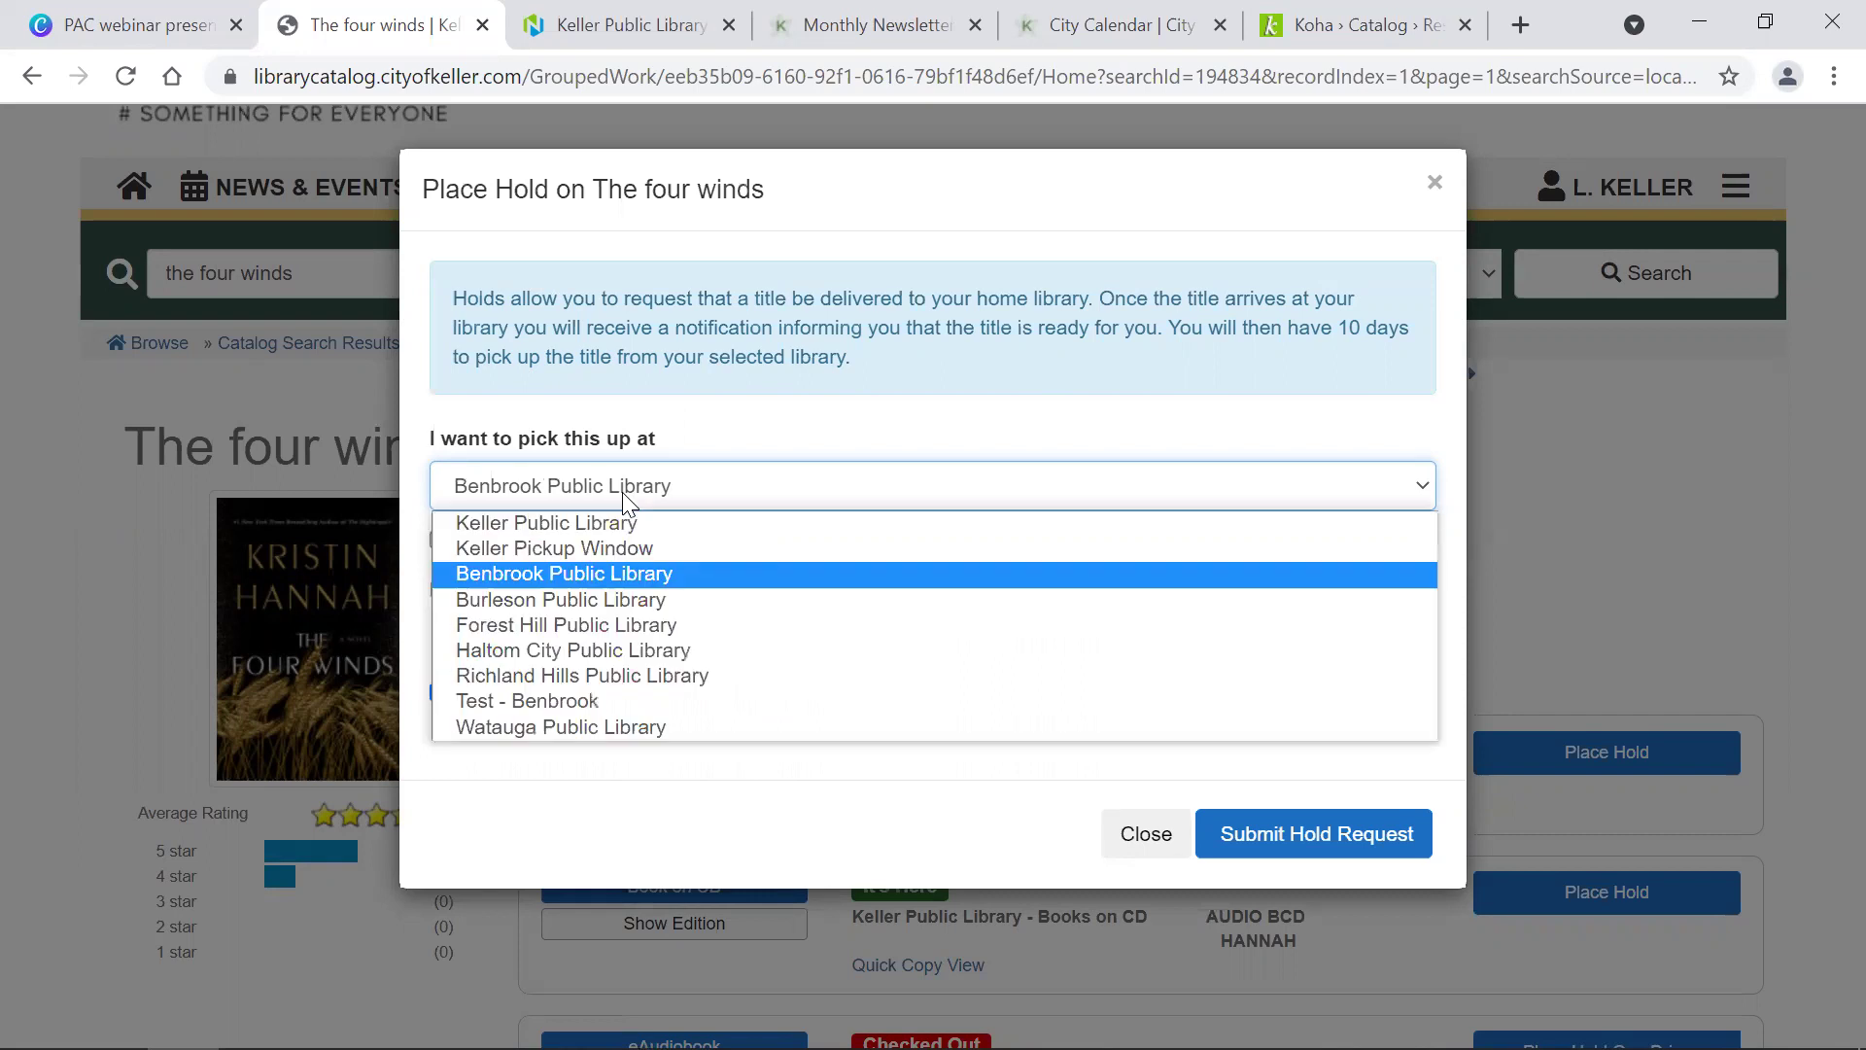
click(613, 549)
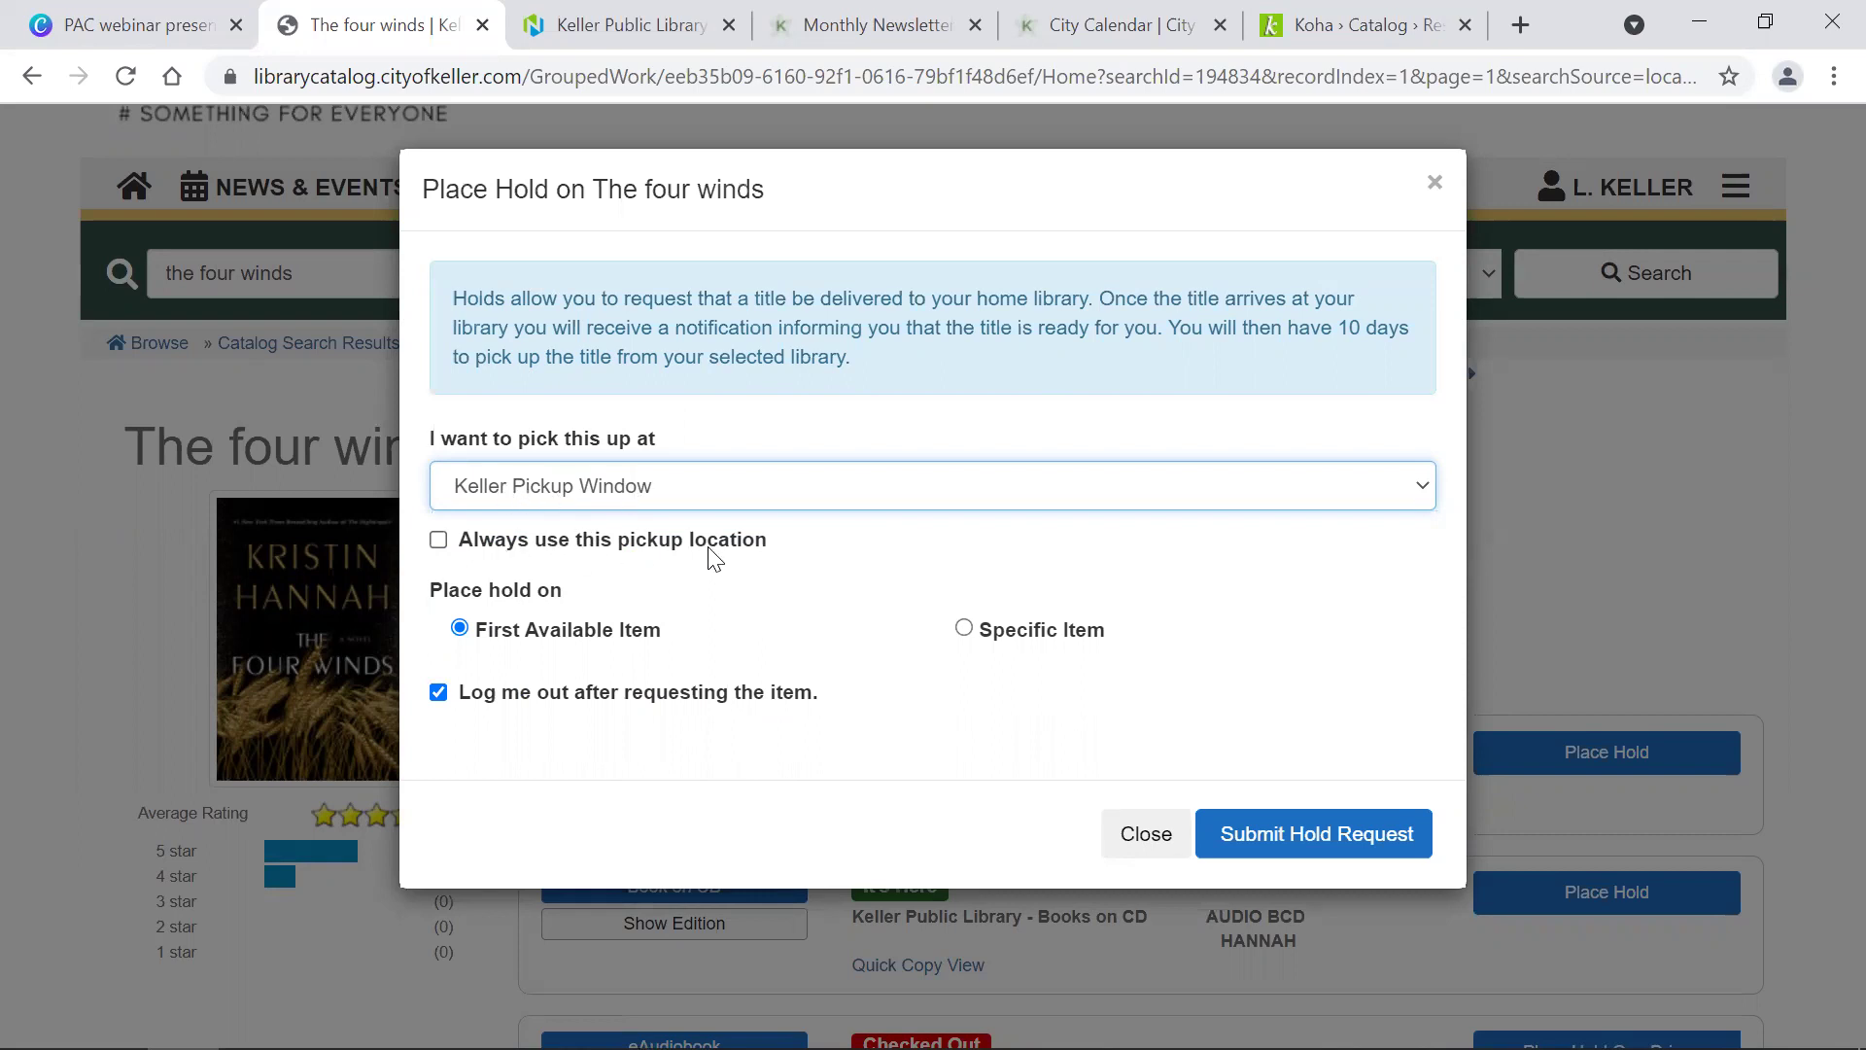
click(515, 558)
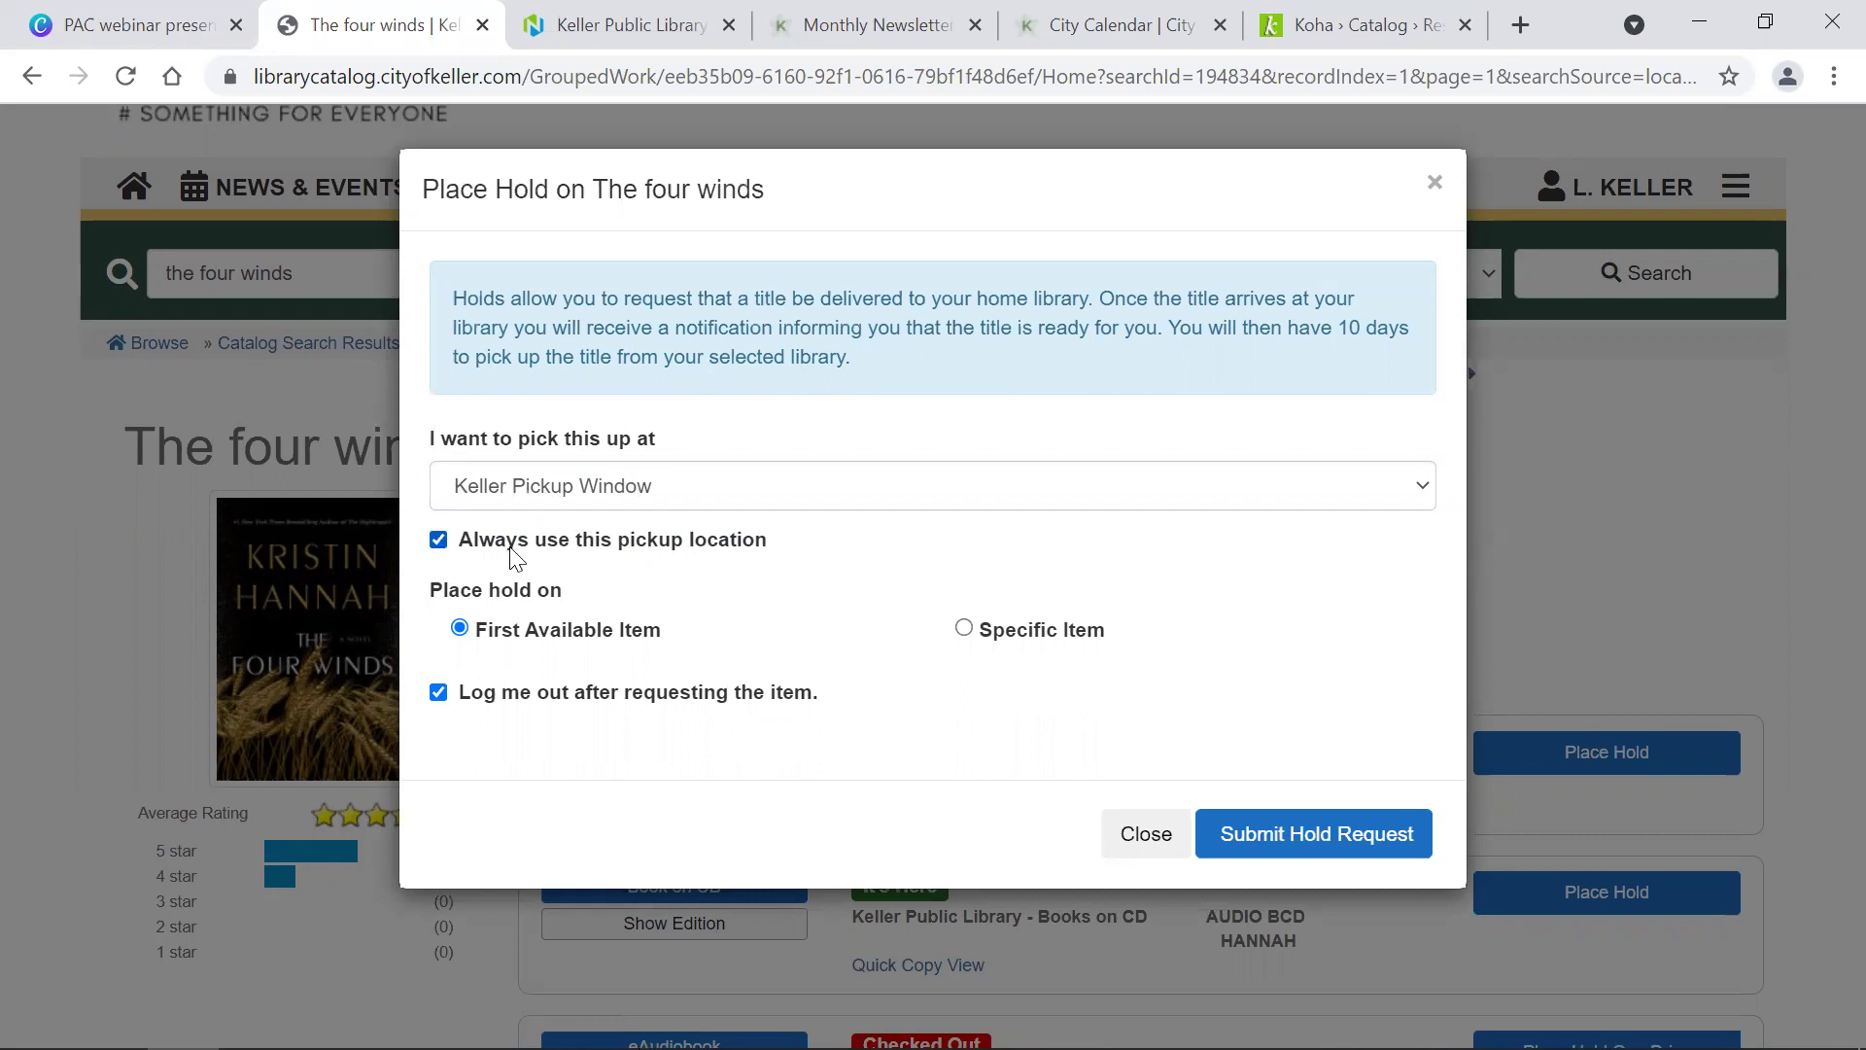
click(544, 495)
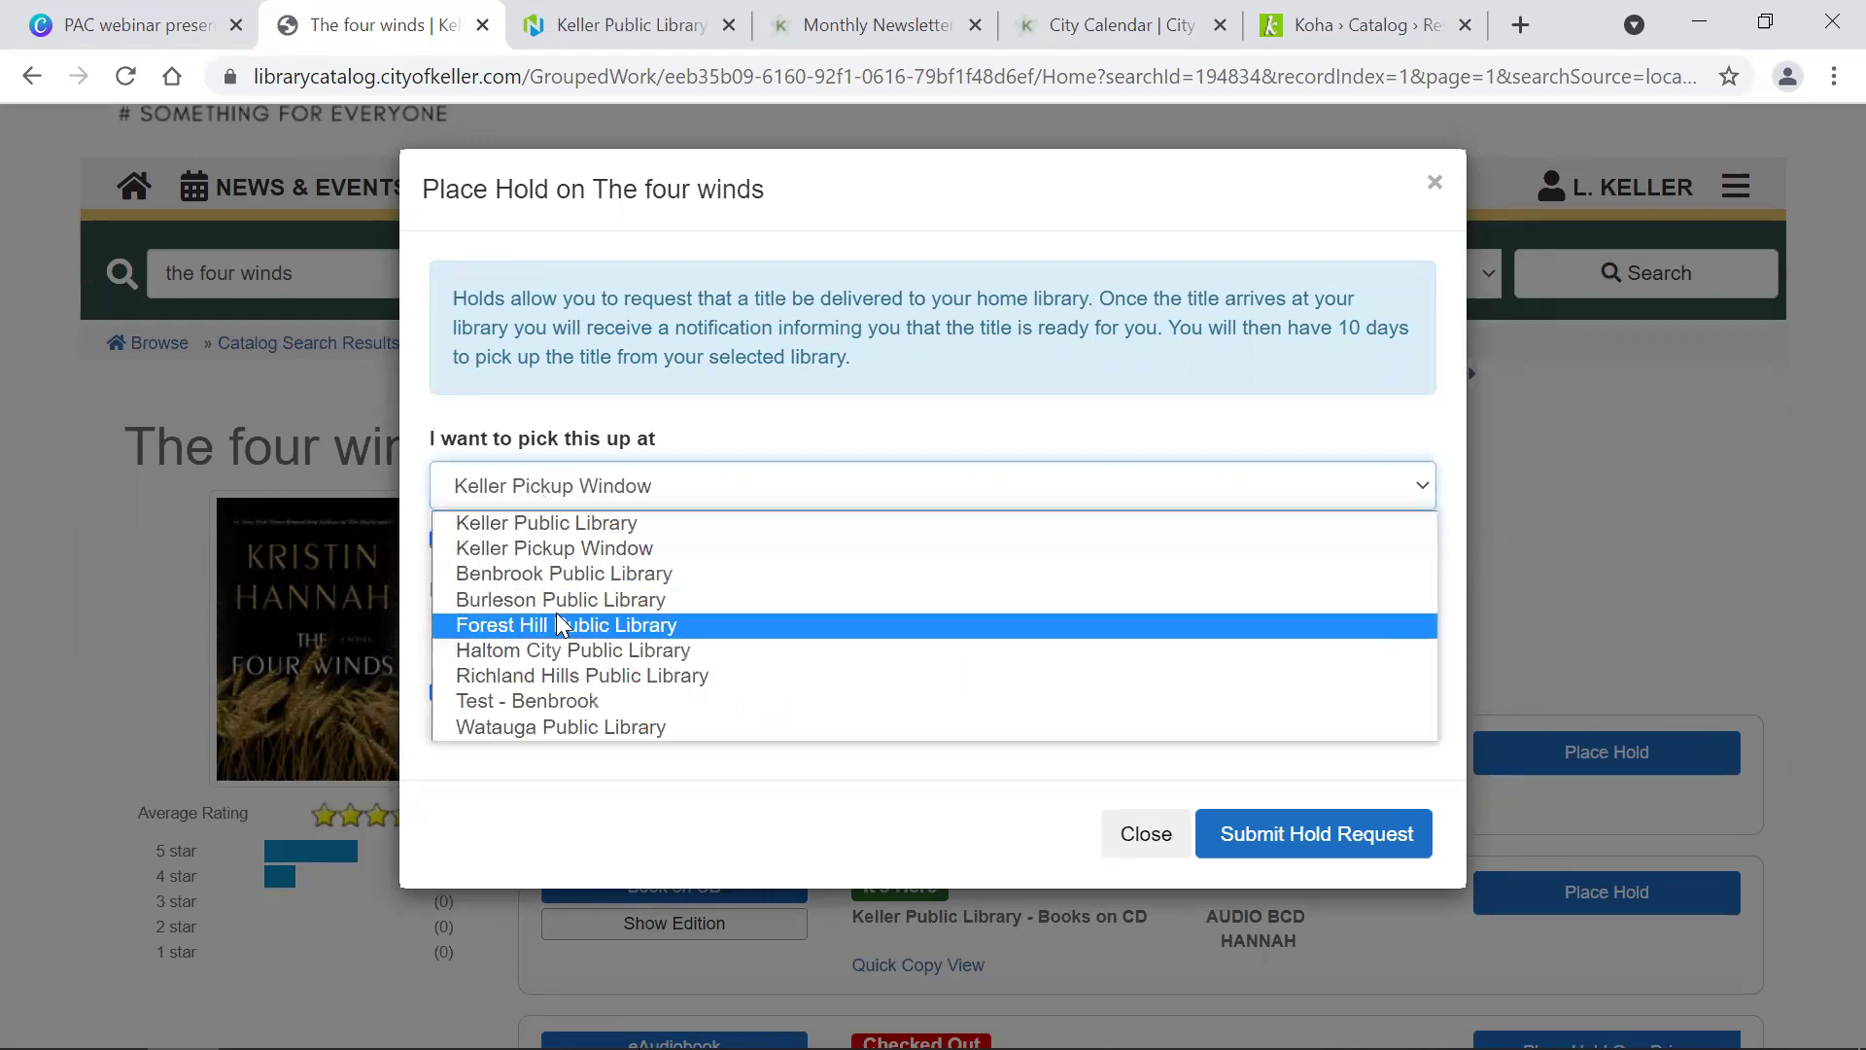
click(536, 547)
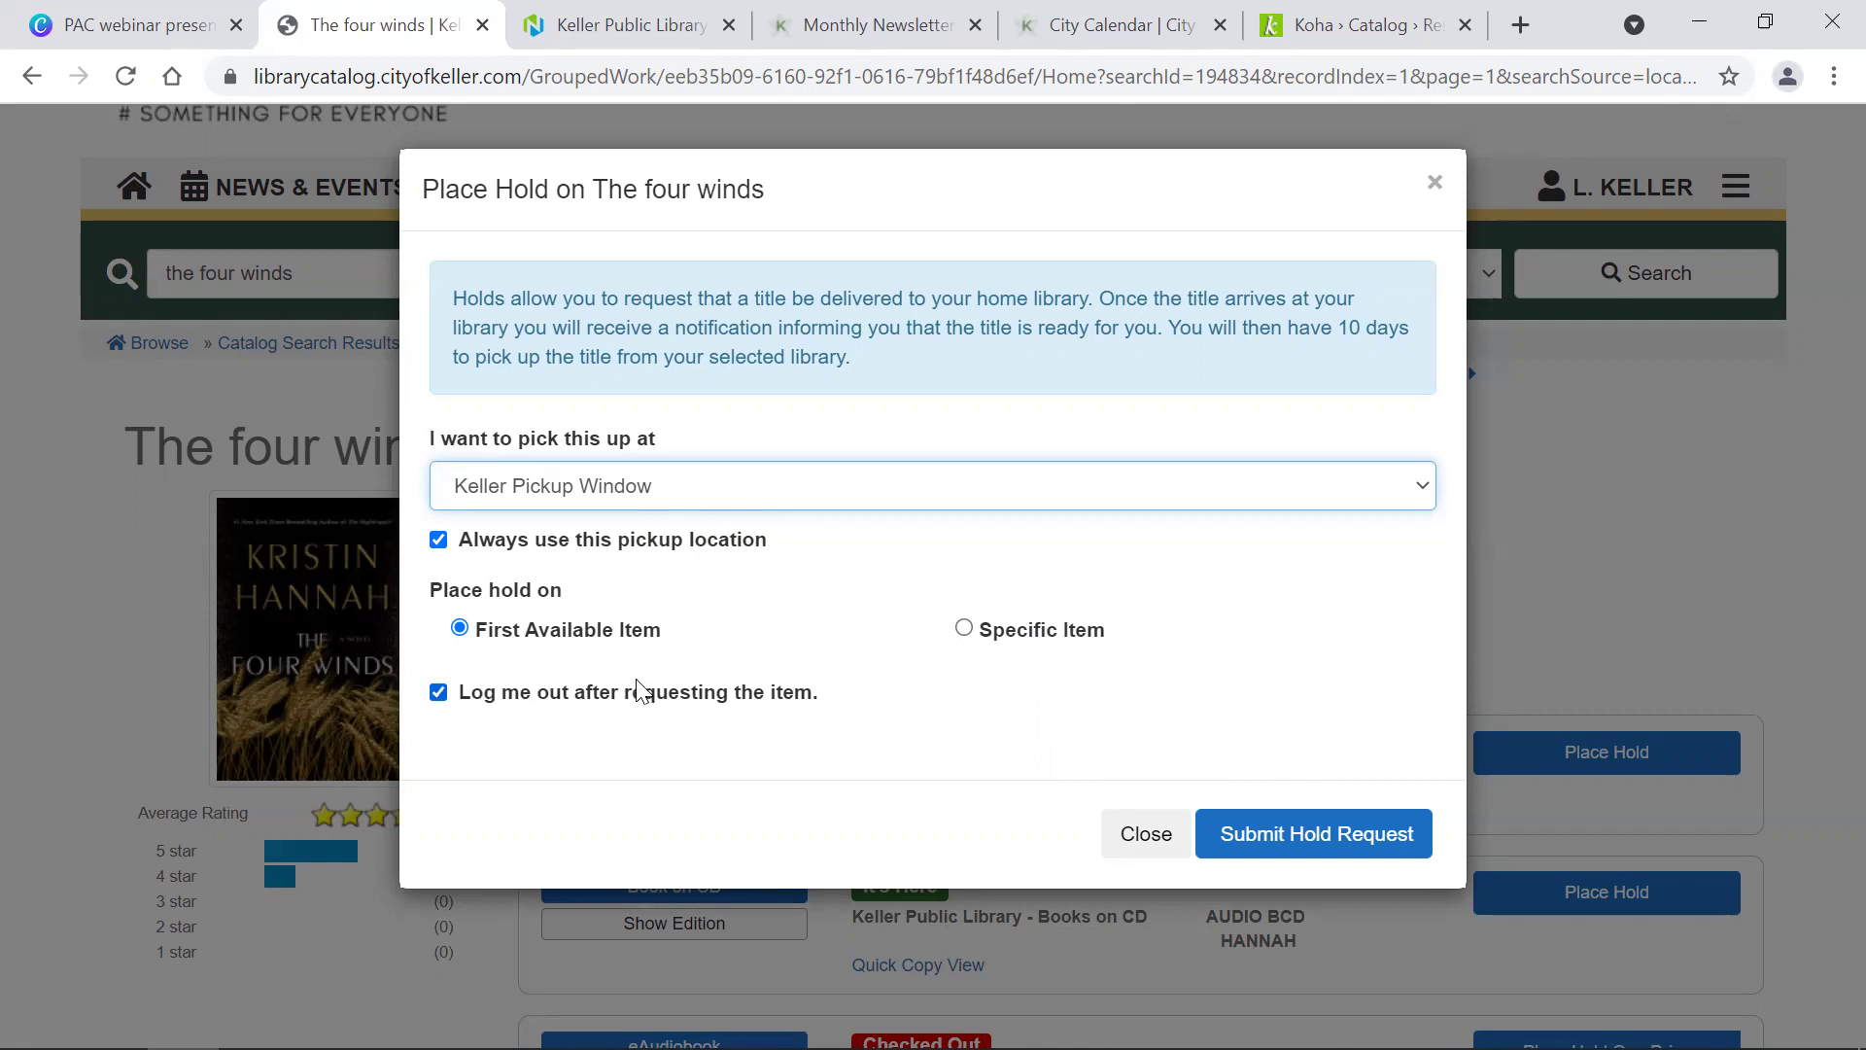
click(486, 694)
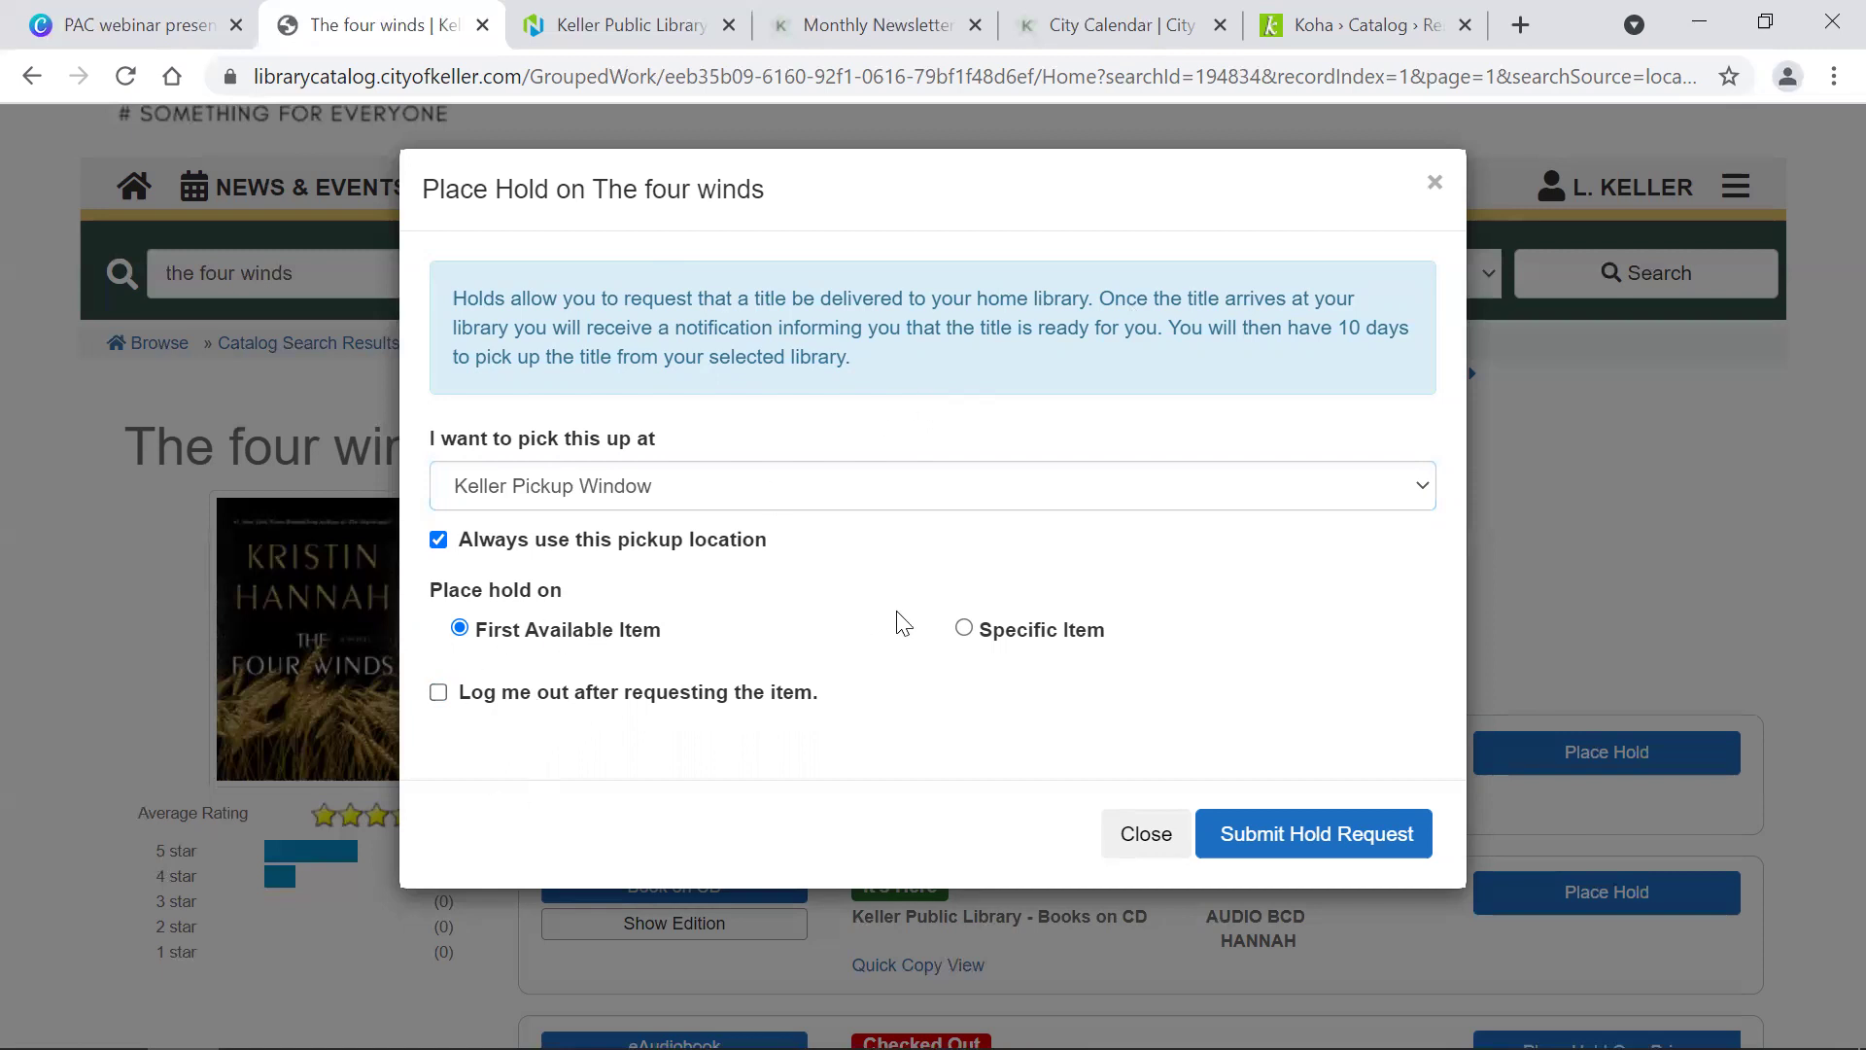
Step: Submit the hold request for The four winds, review the confirmation, and close it
click(1354, 843)
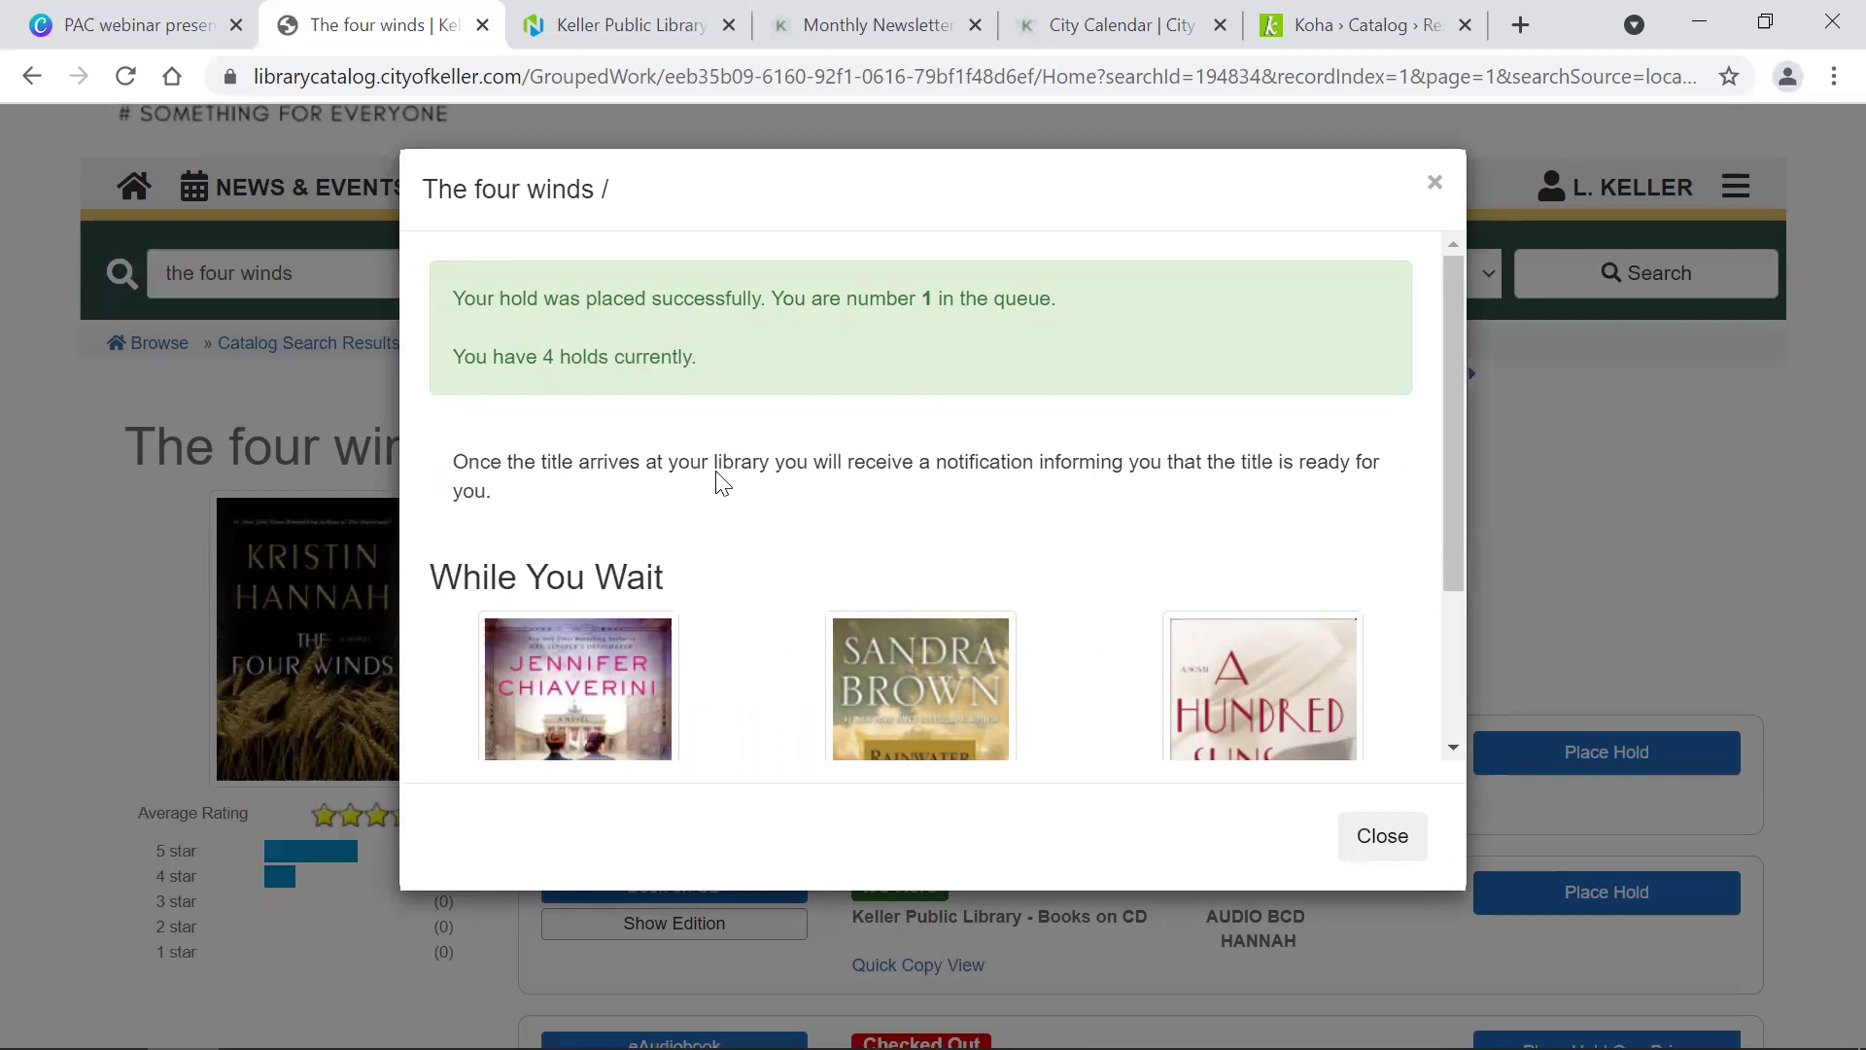
scroll(721, 483, down, 3)
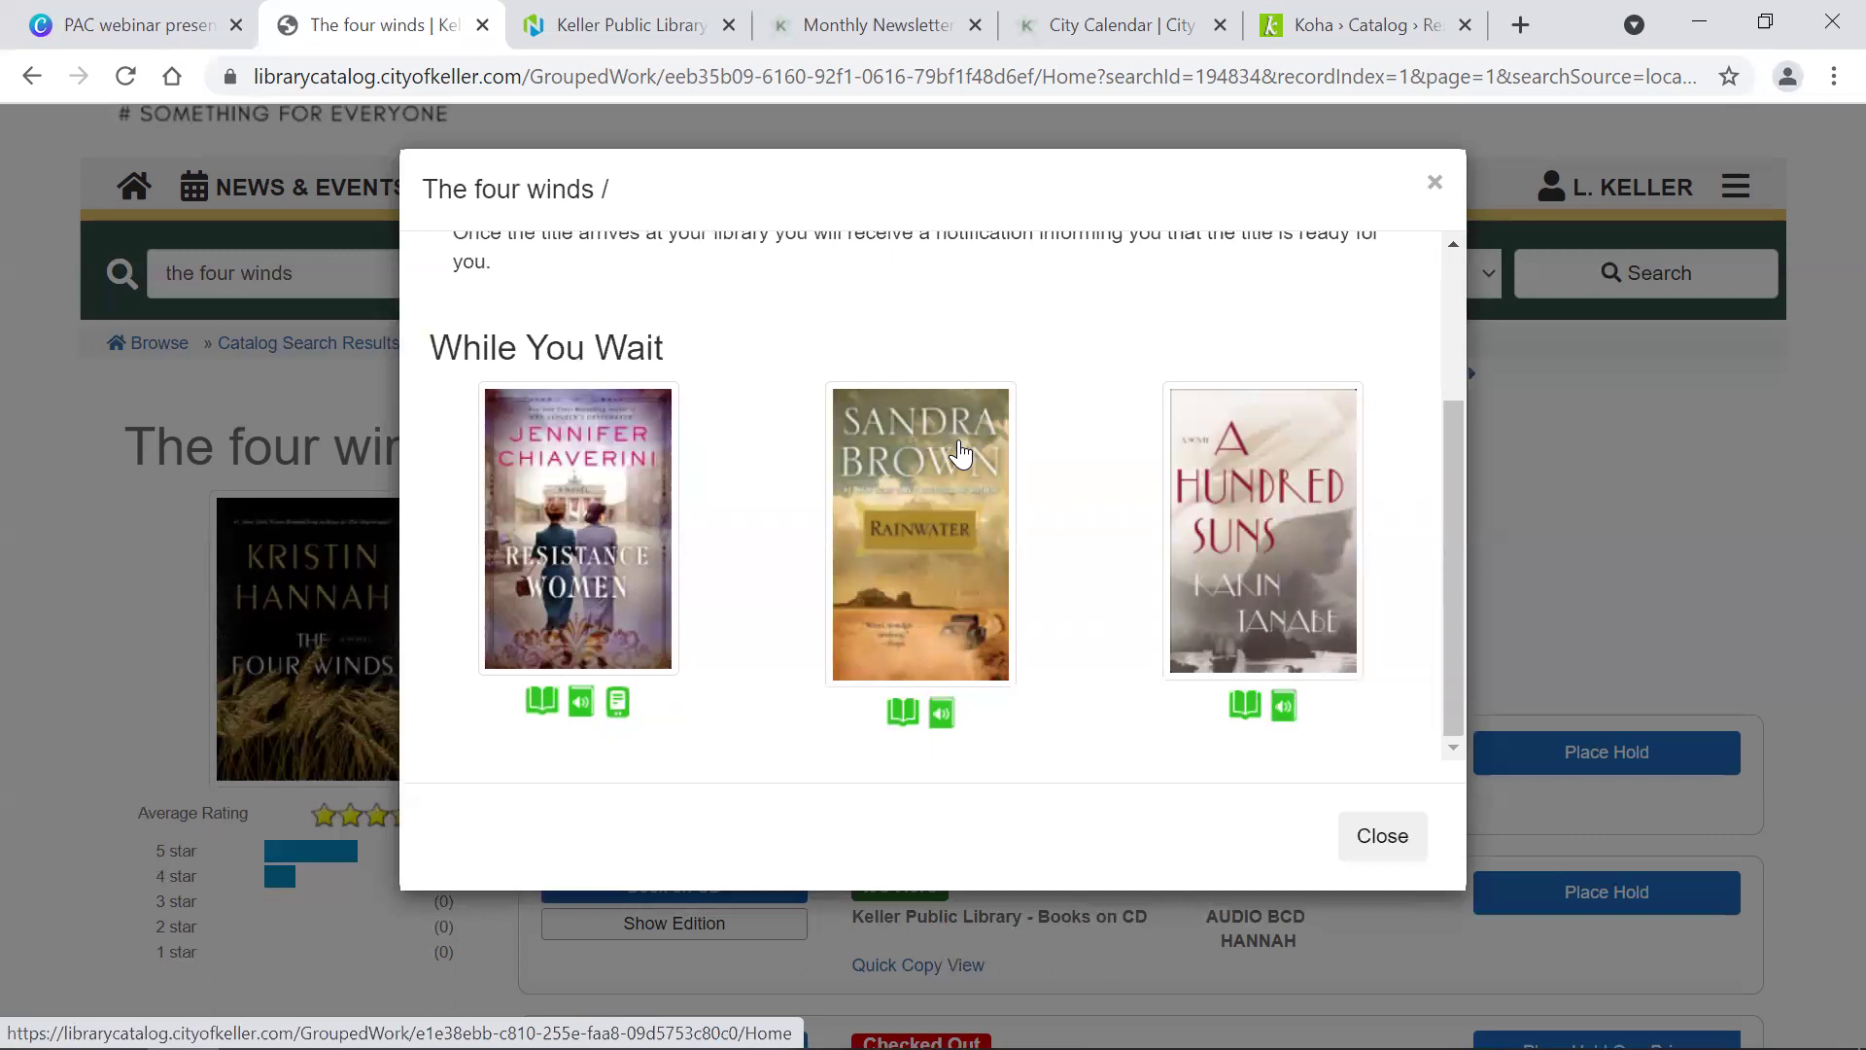
click(1433, 192)
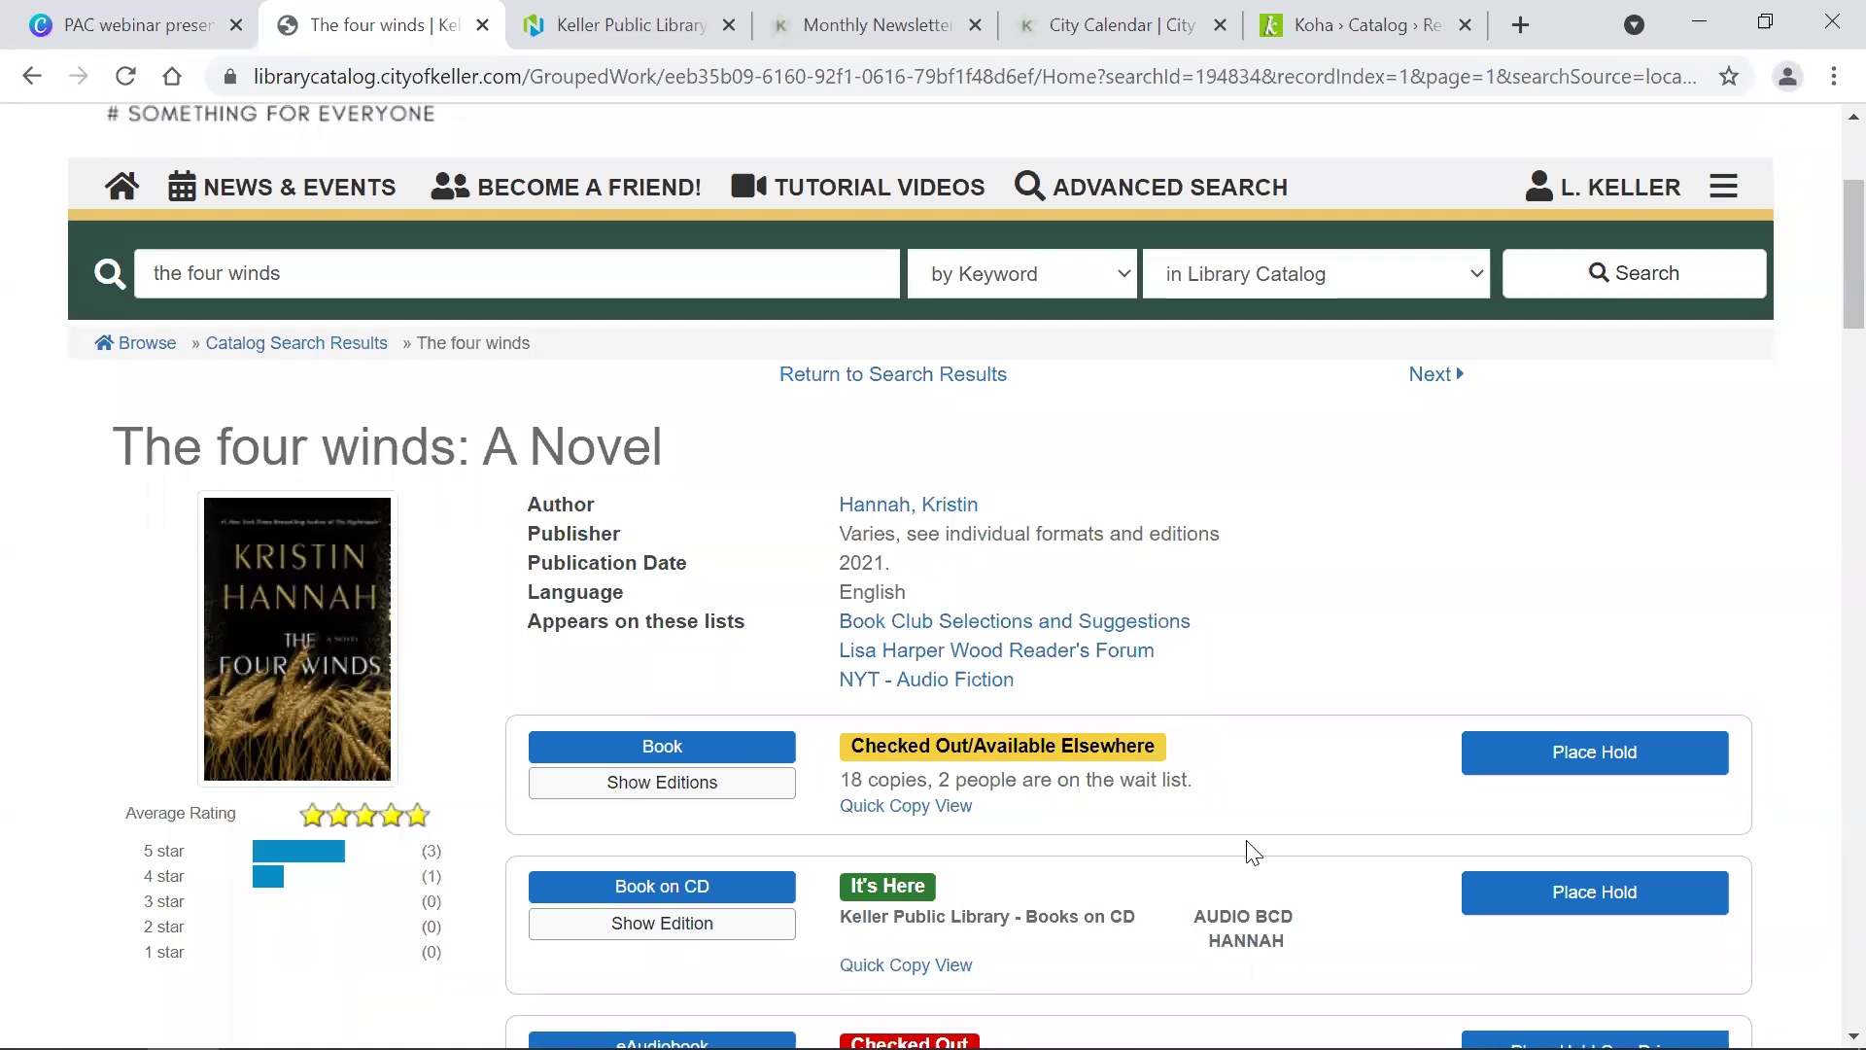
Step: Go to My Account from the site menu and view the Account Summary: 4 holds, 1 ready
scroll(1246, 850, up, 3)
scroll(1254, 853, down, 9)
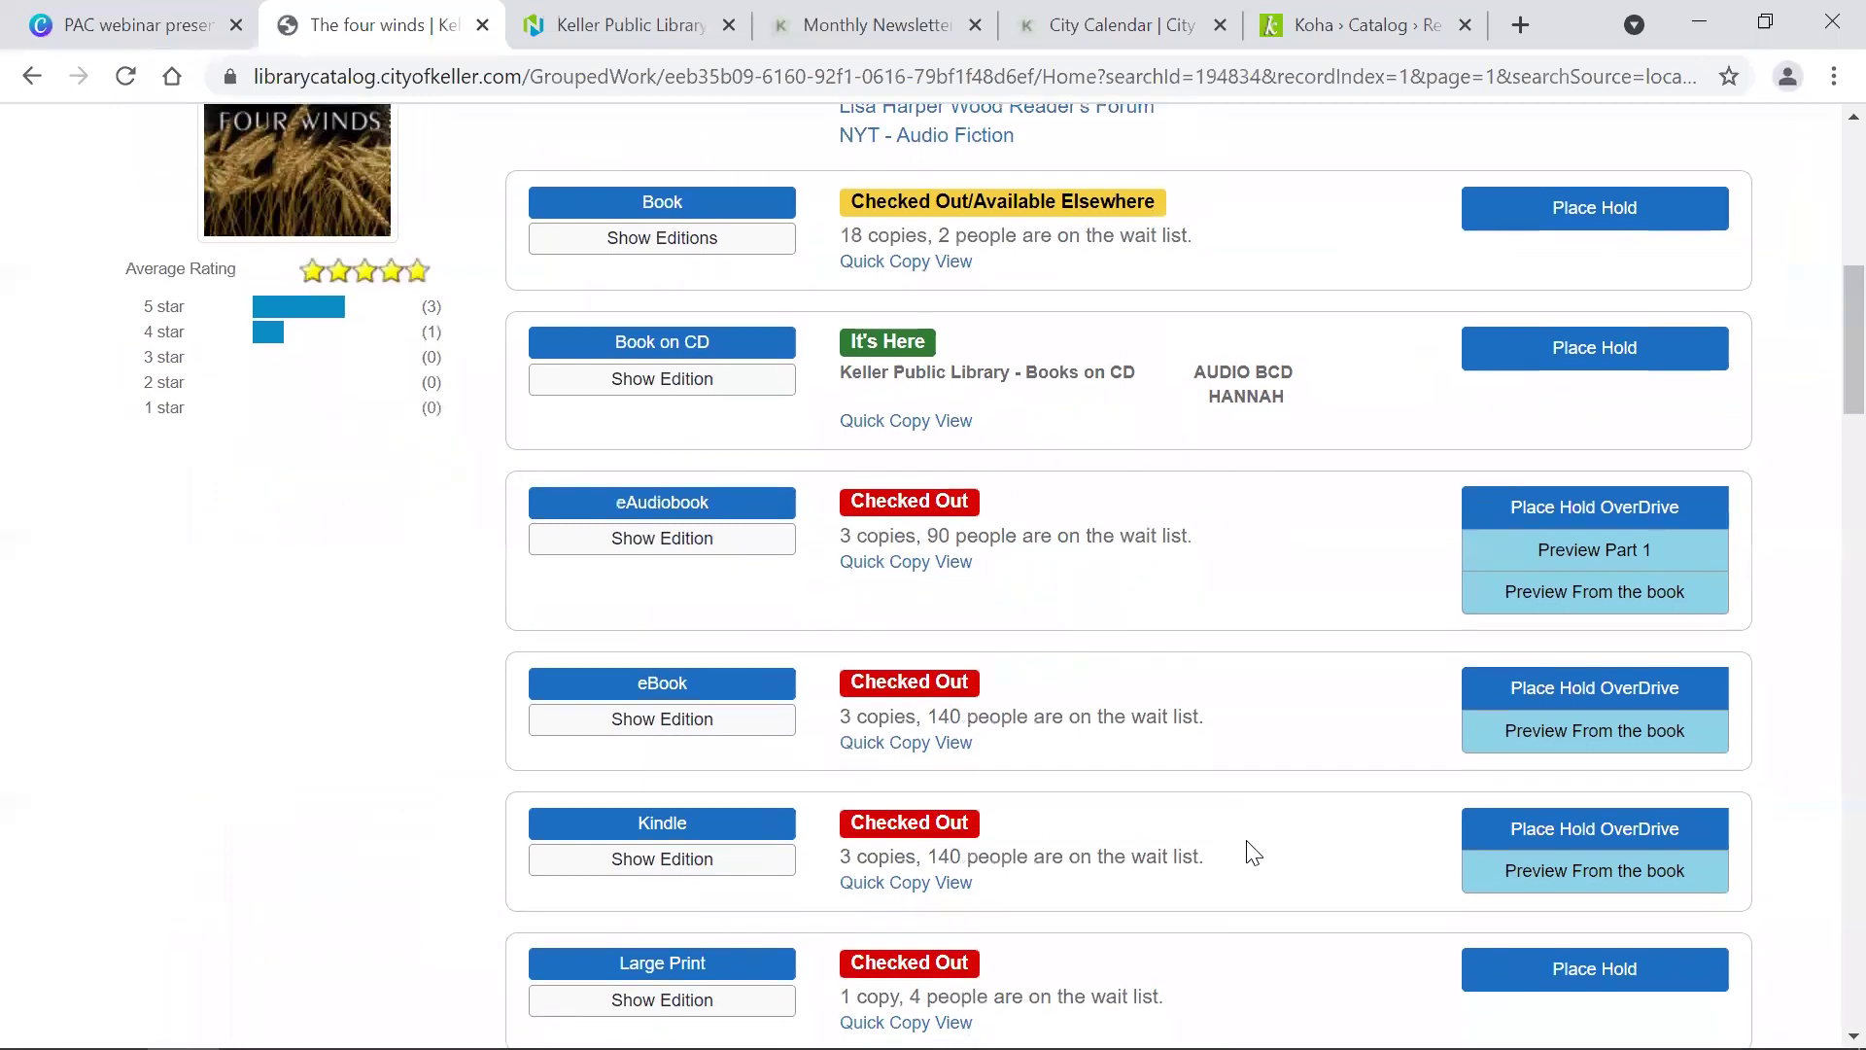
scroll(1254, 853, up, 9)
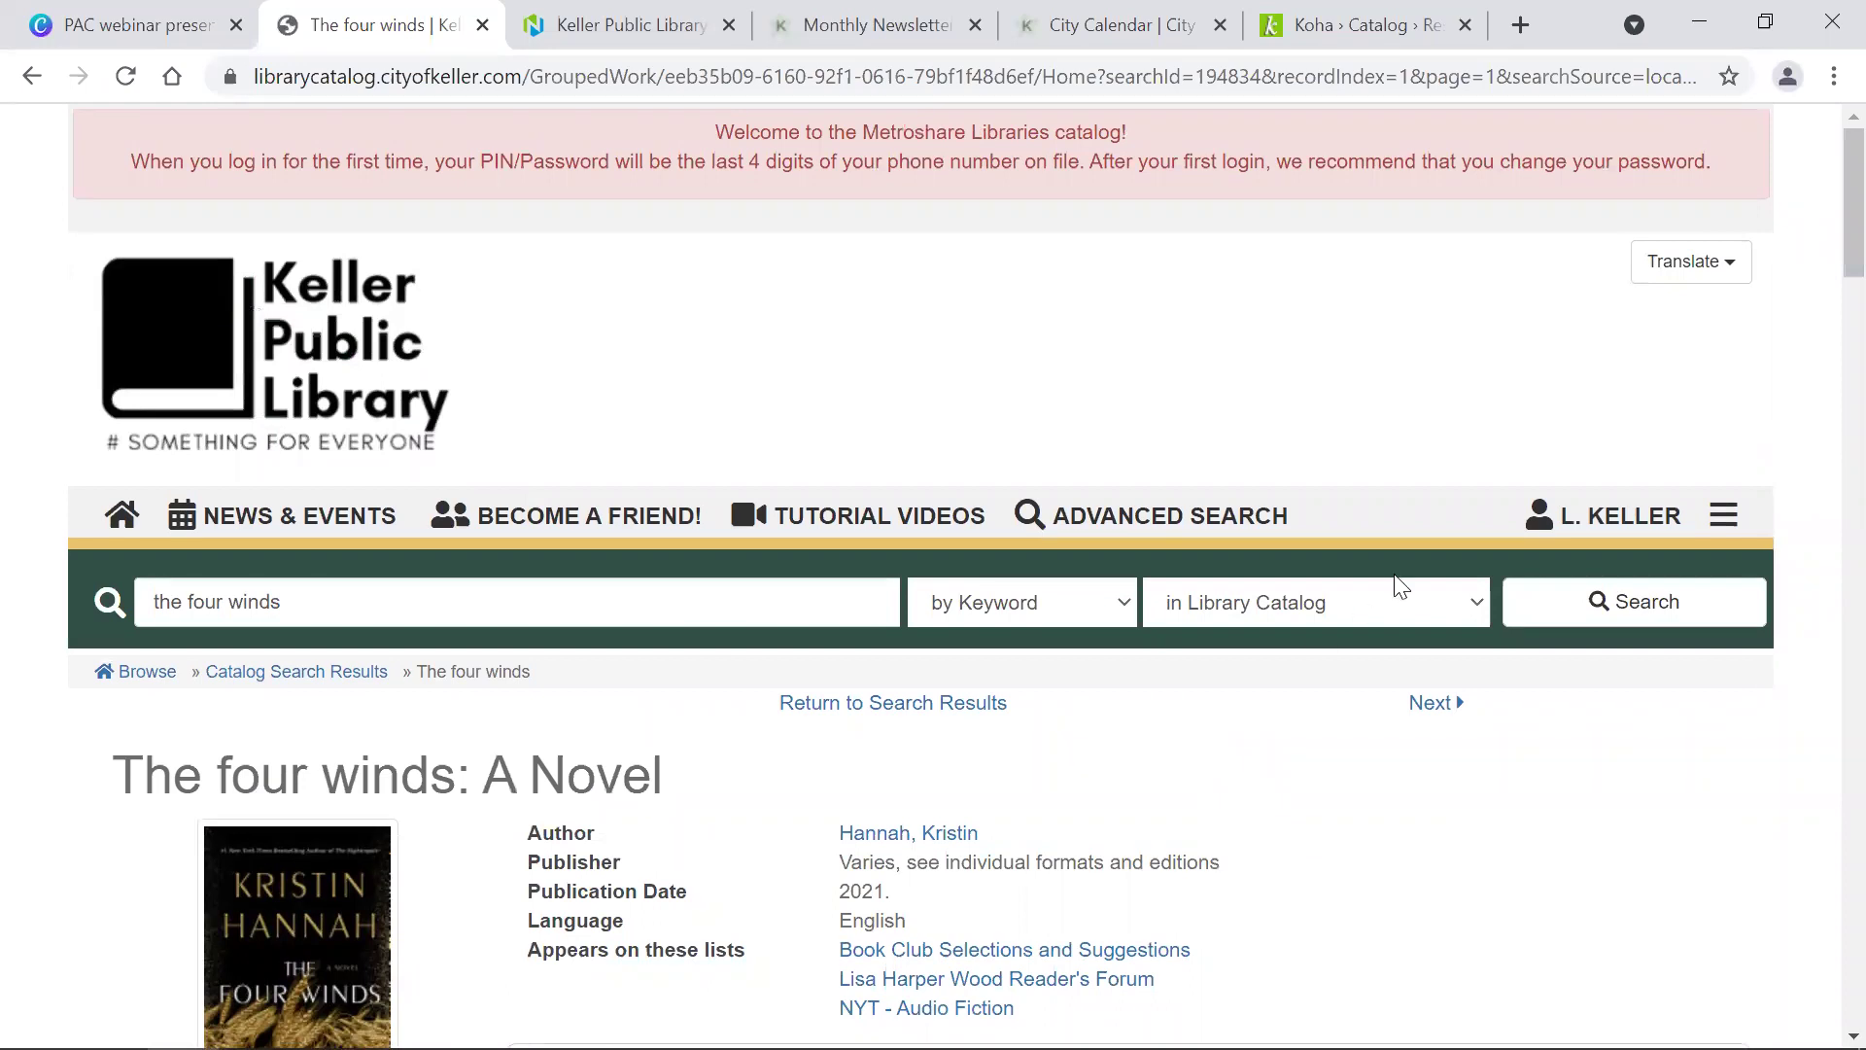
click(1727, 533)
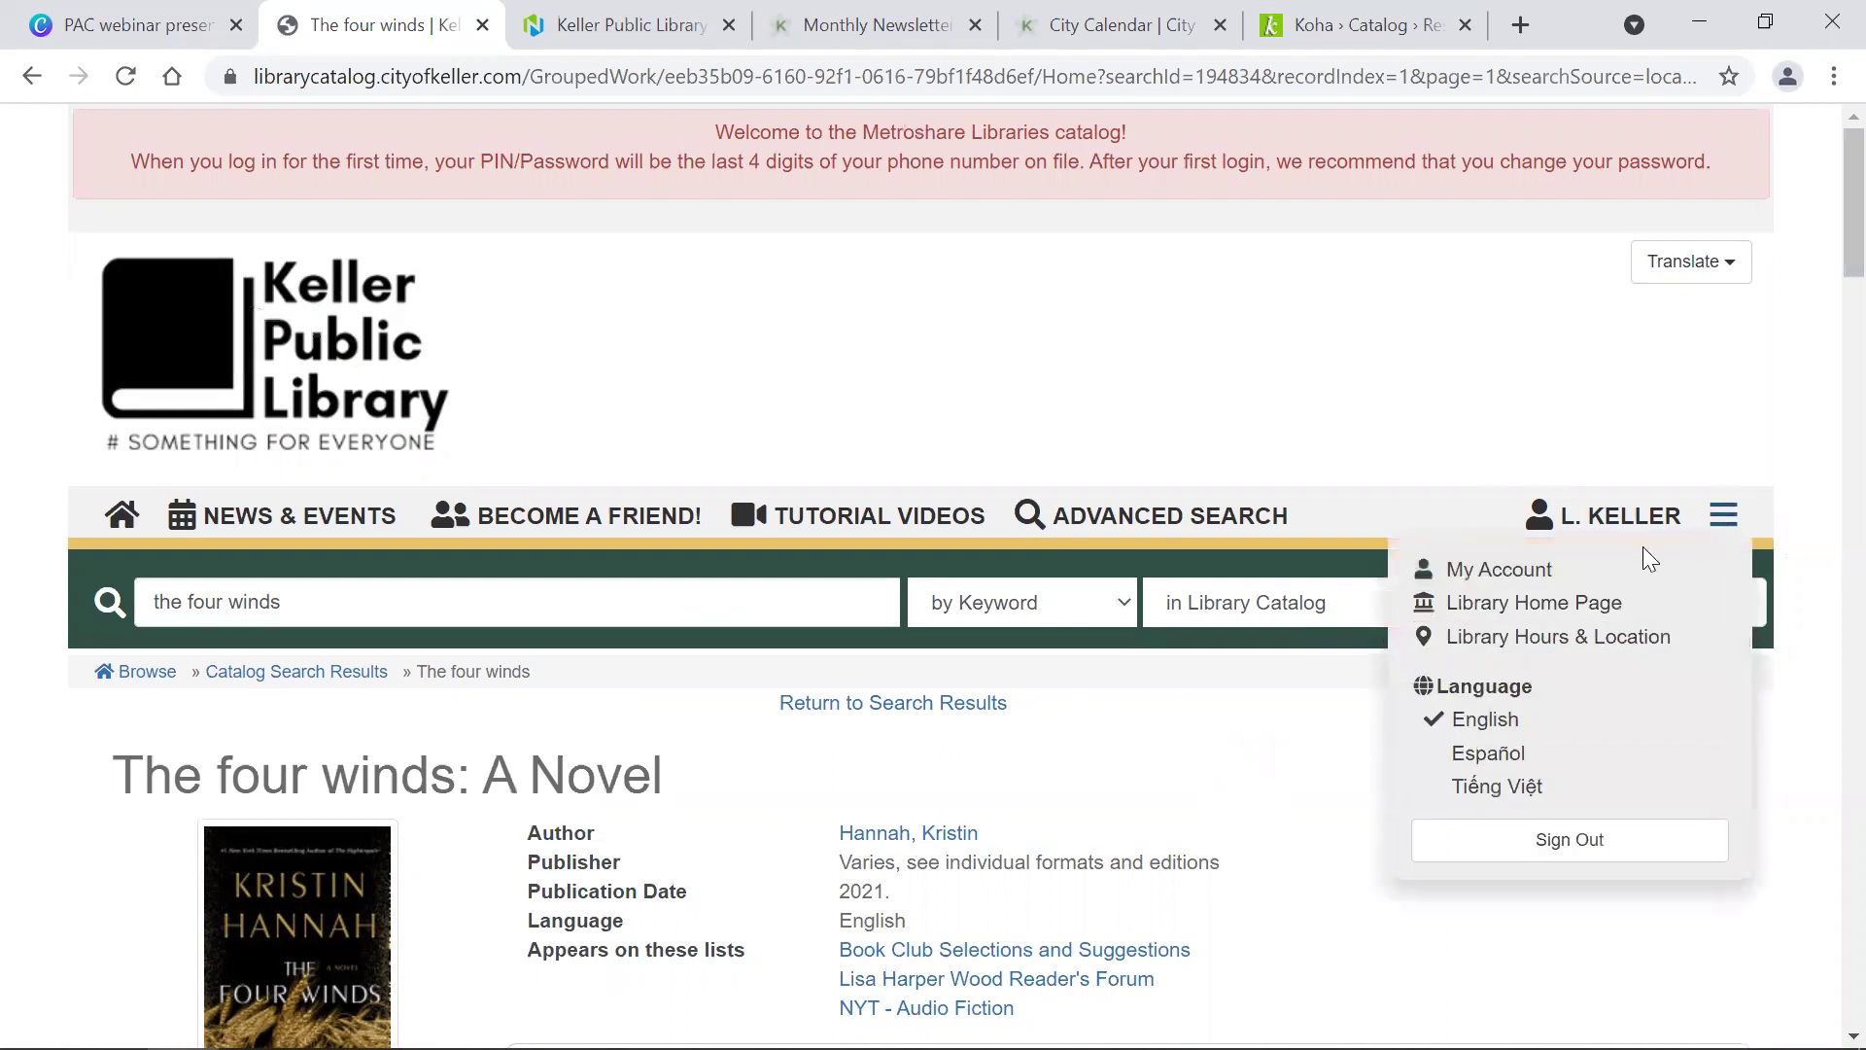
click(1518, 575)
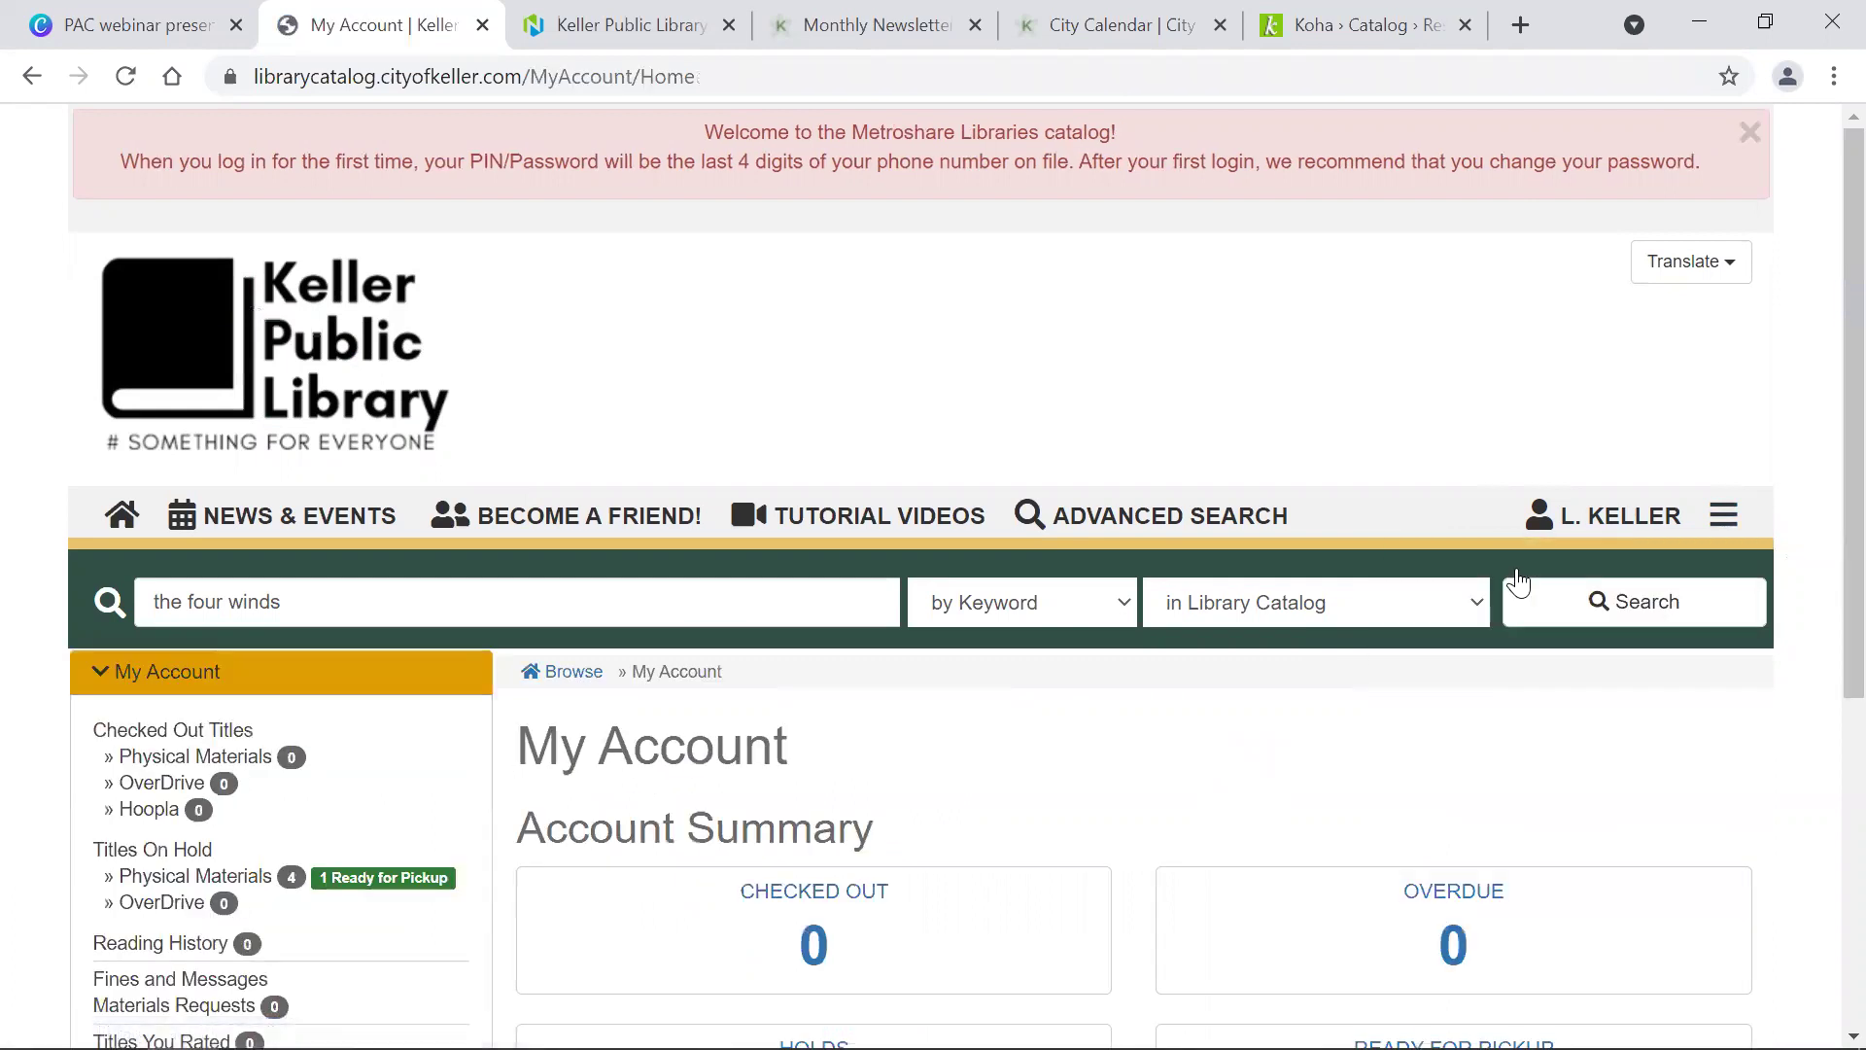
scroll(1518, 582, down, 5)
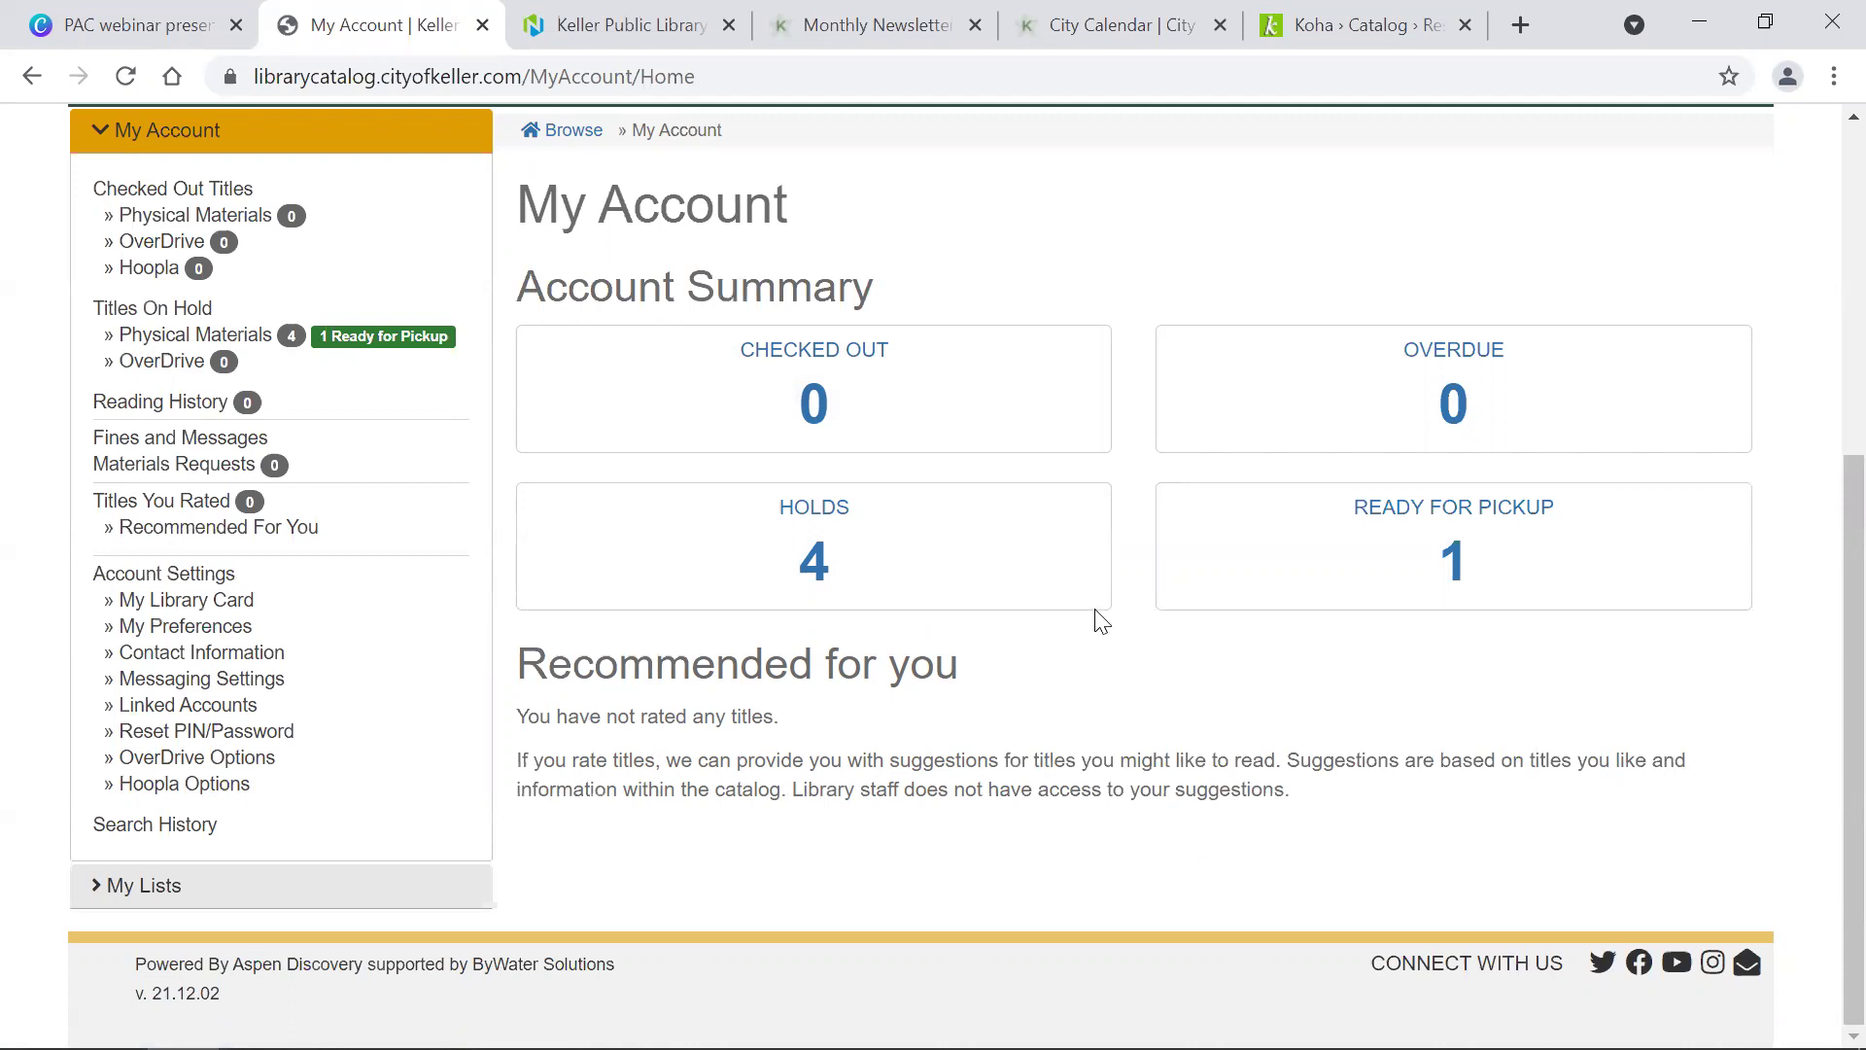
Step: Open the Holds list, review Pending Holds, and start changing the Devolution hold's pickup location
click(803, 544)
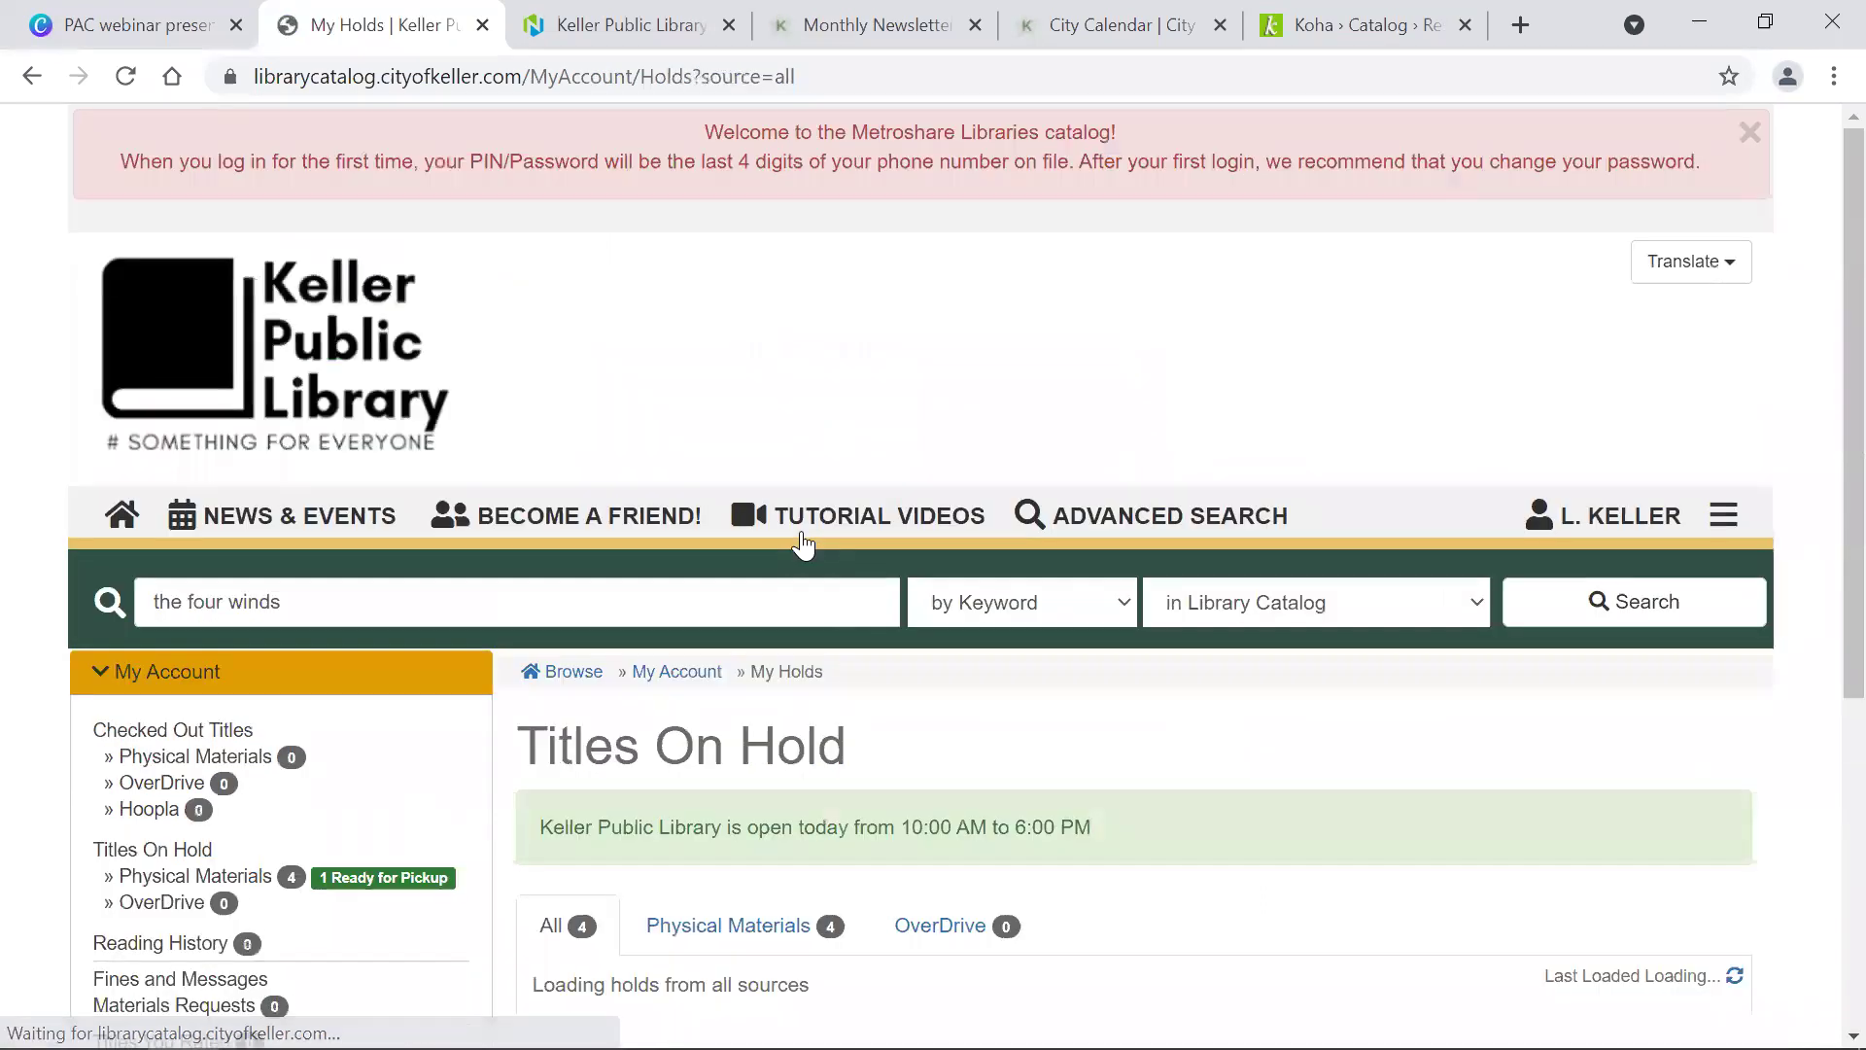
scroll(802, 544, down, 7)
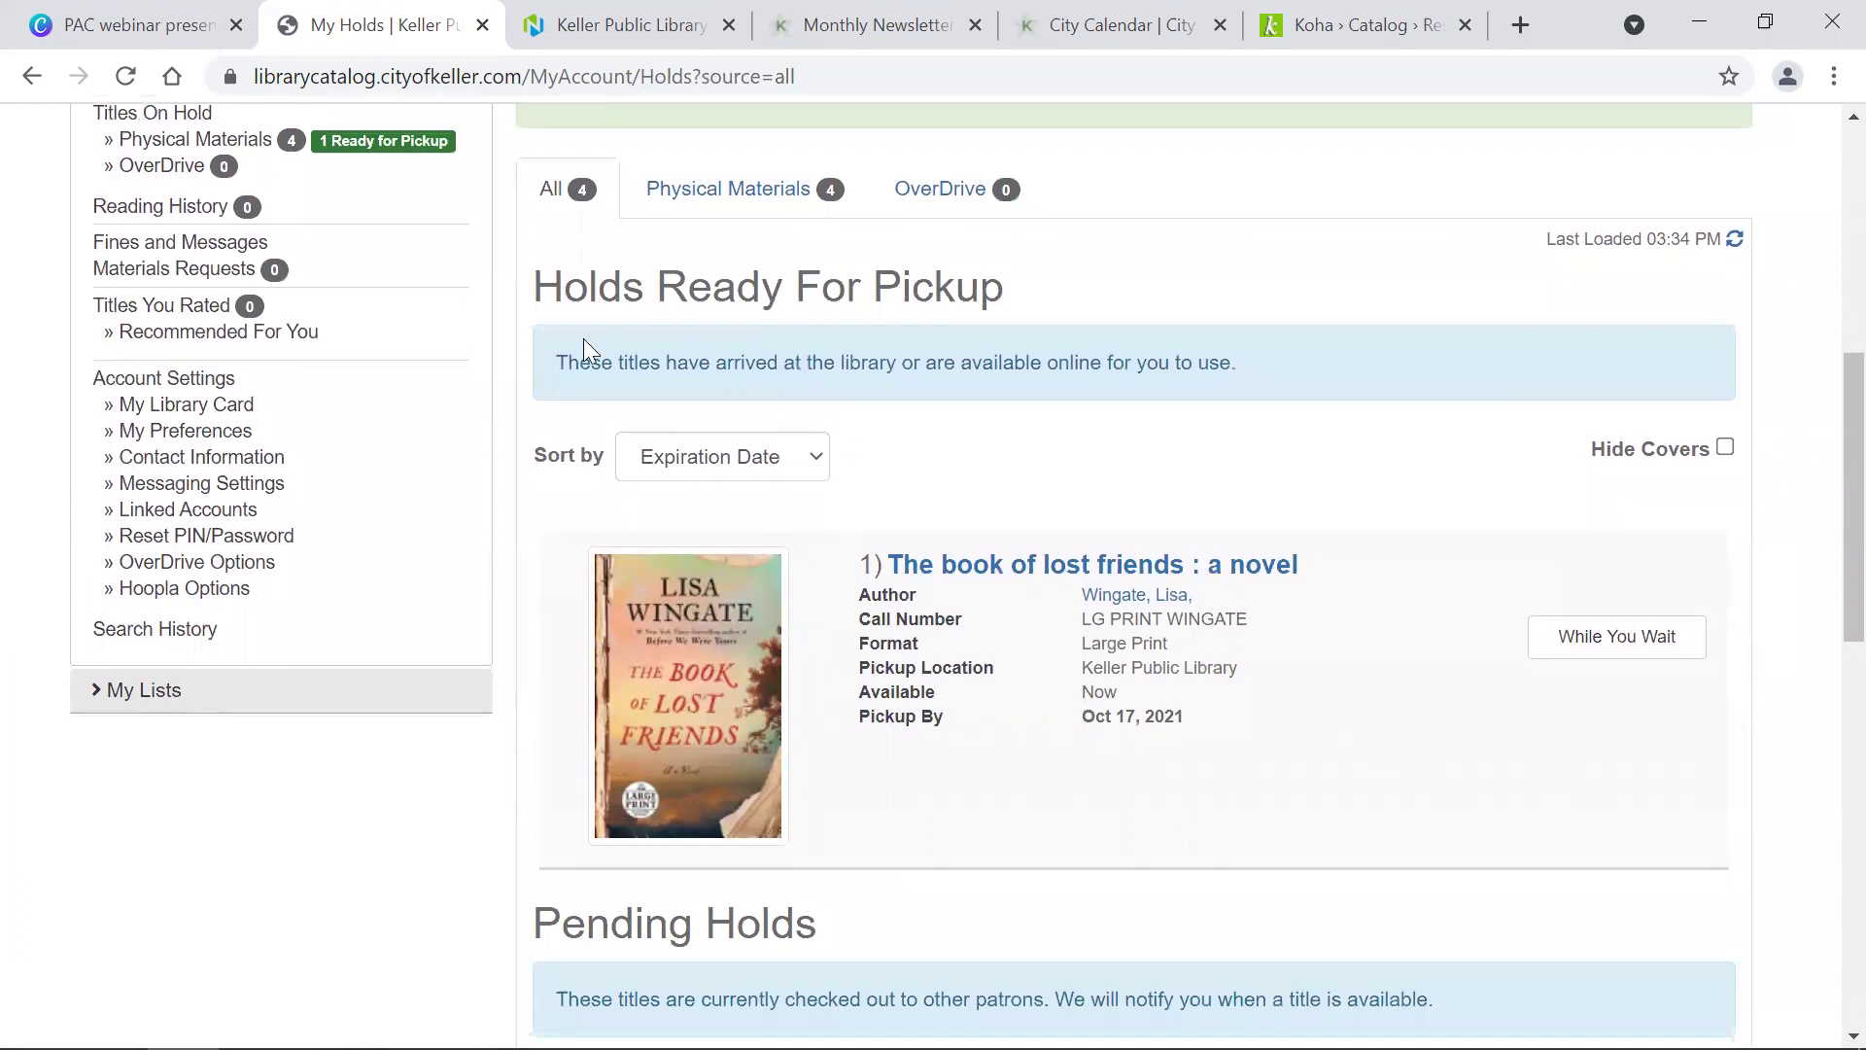
scroll(941, 307, down, 11)
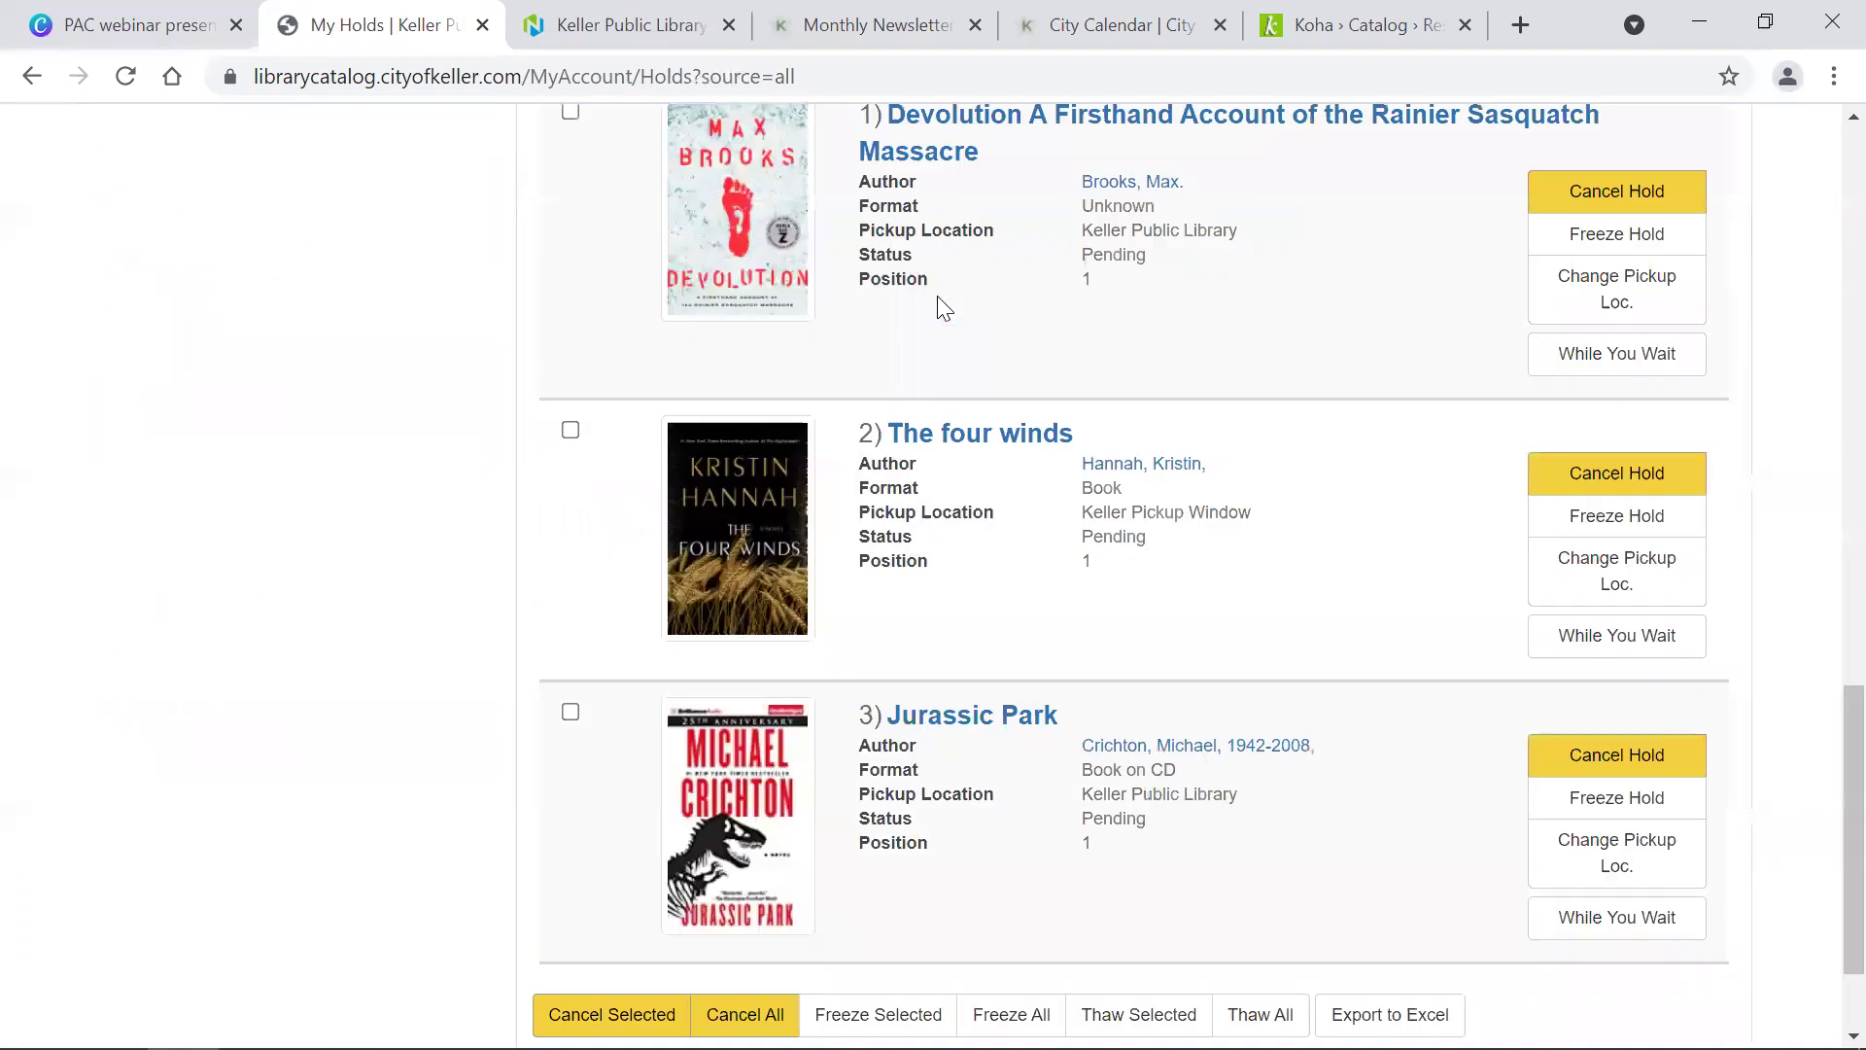
scroll(941, 307, up, 5)
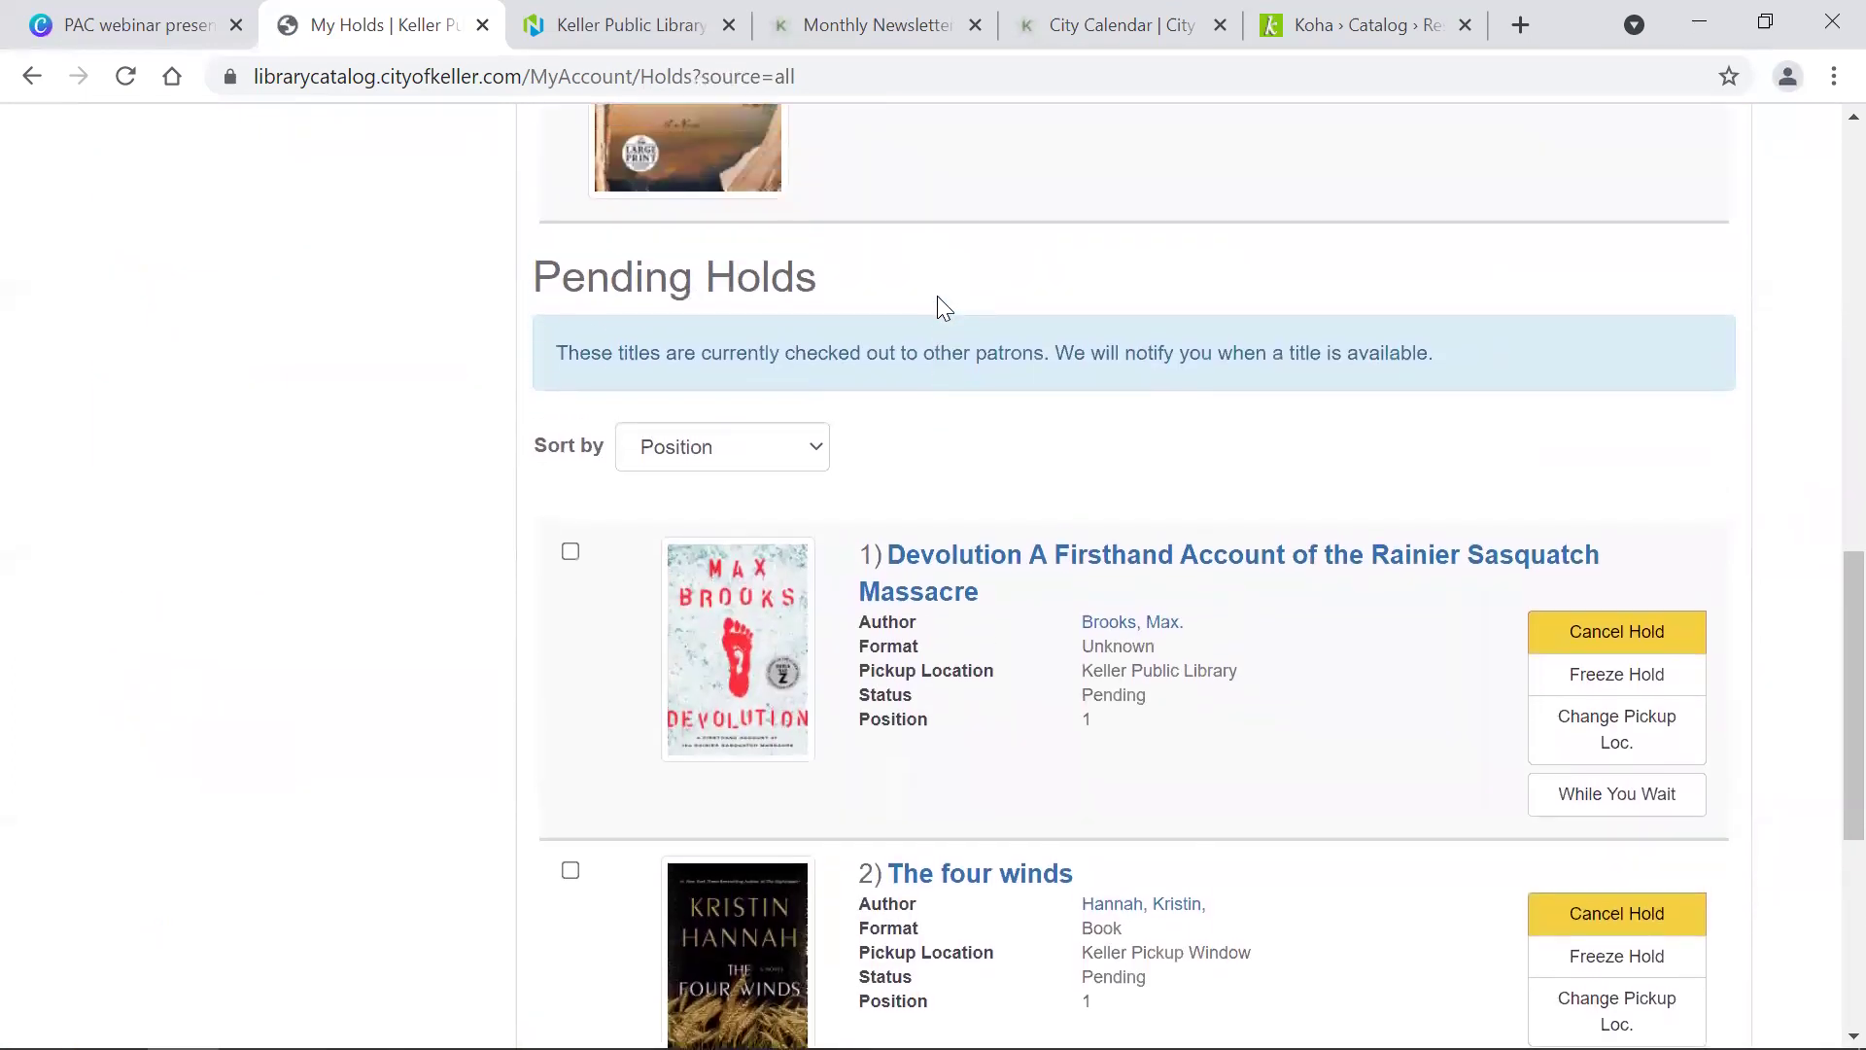
scroll(940, 292, up, 6)
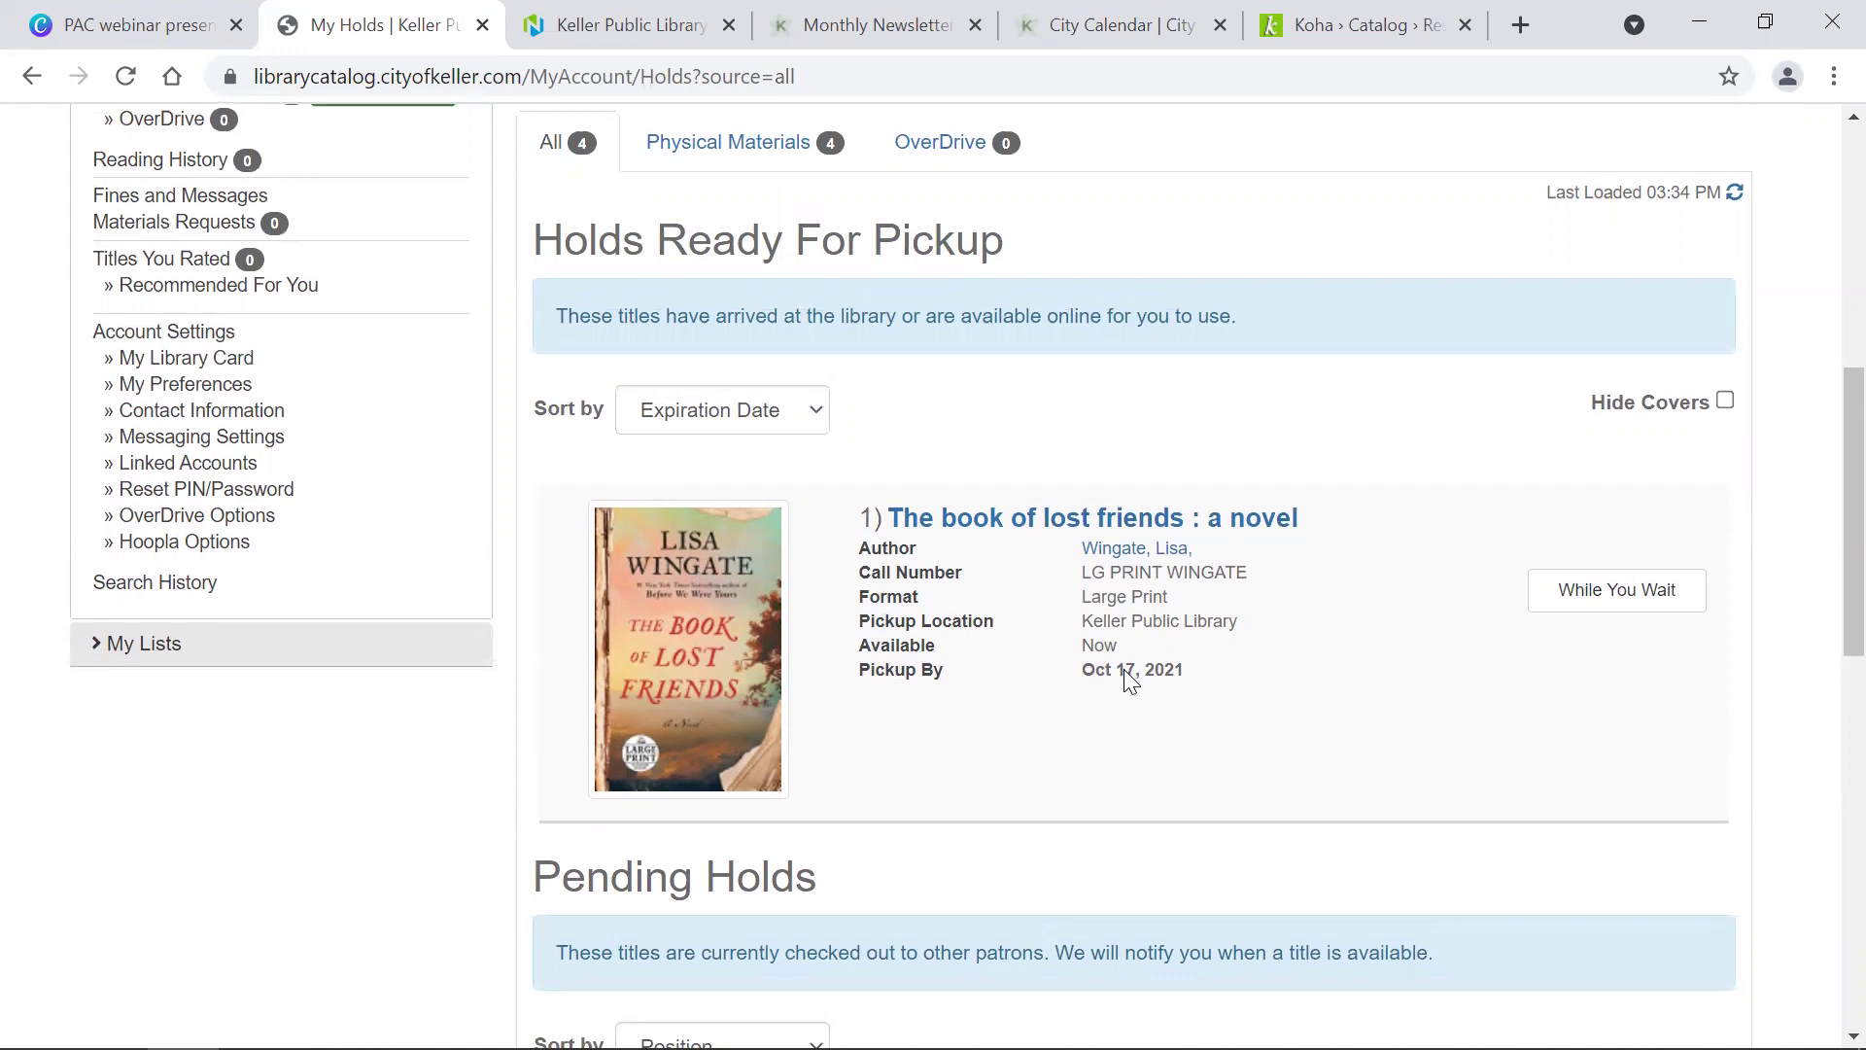
scroll(1123, 669, down, 1)
scroll(1131, 680, down, 8)
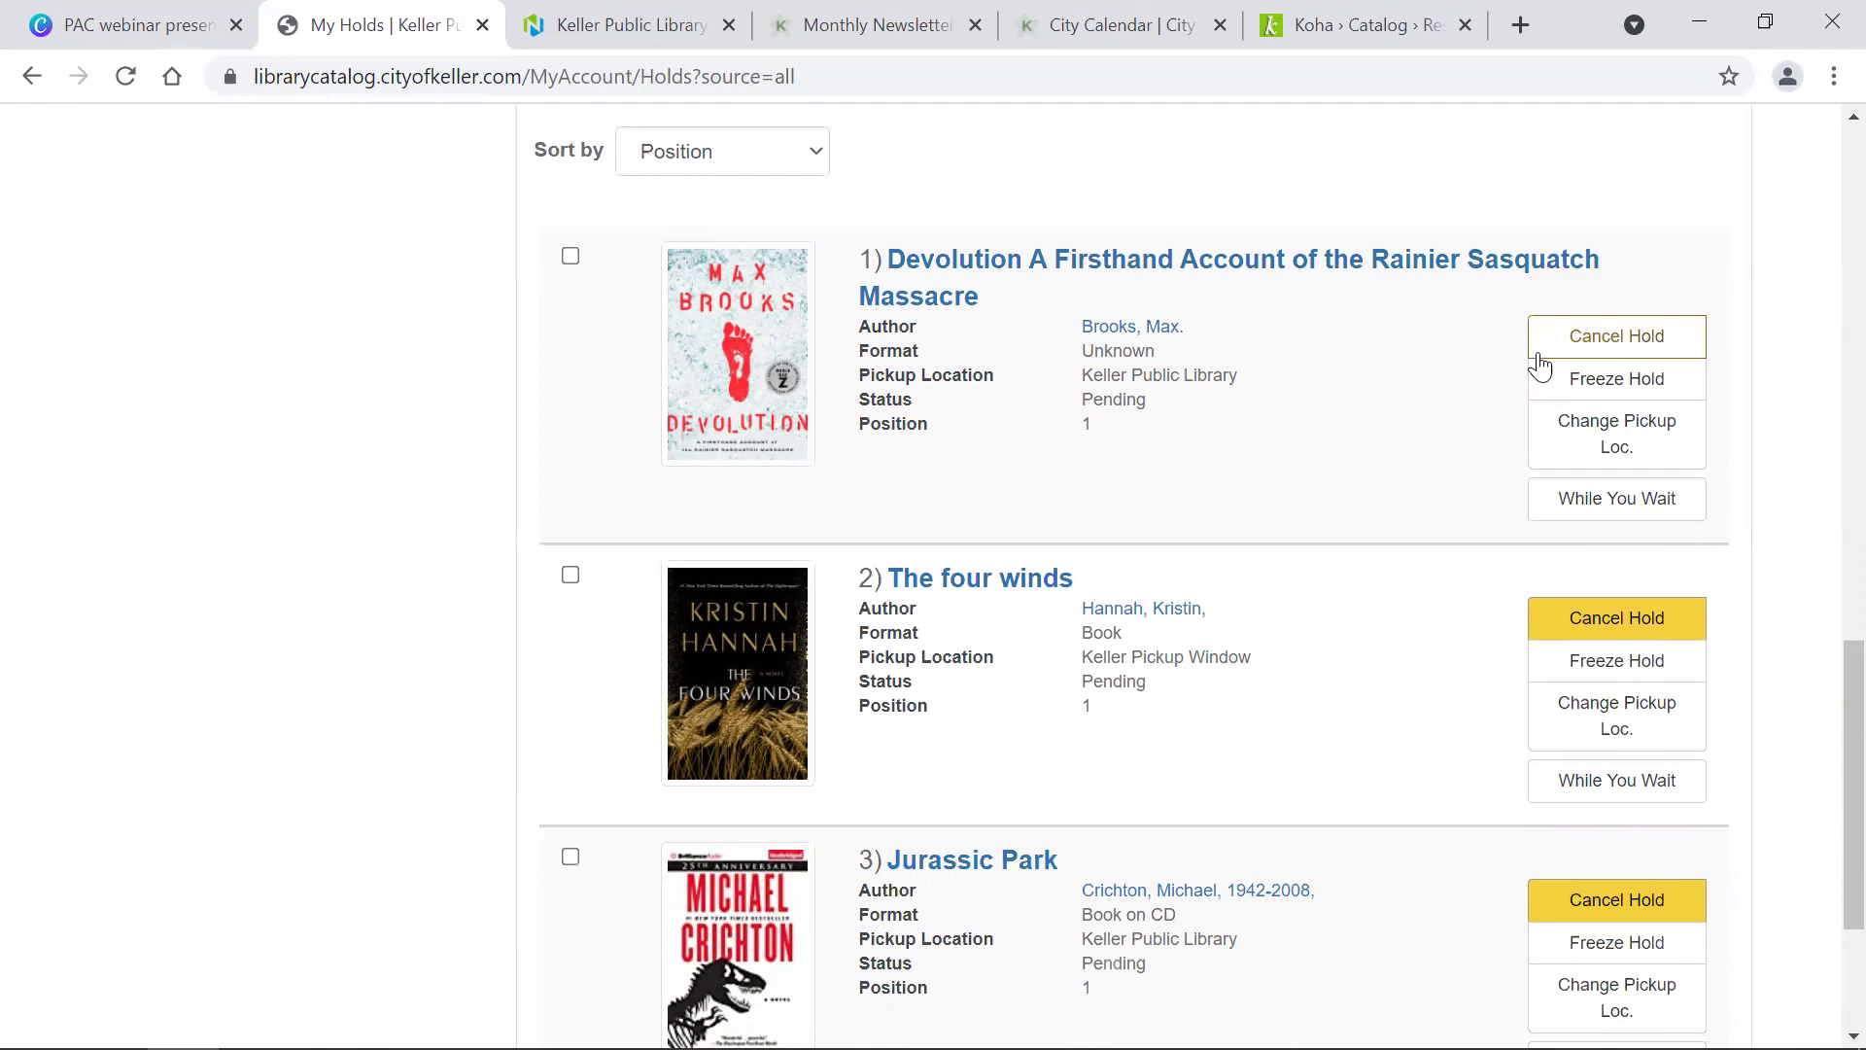
click(1631, 442)
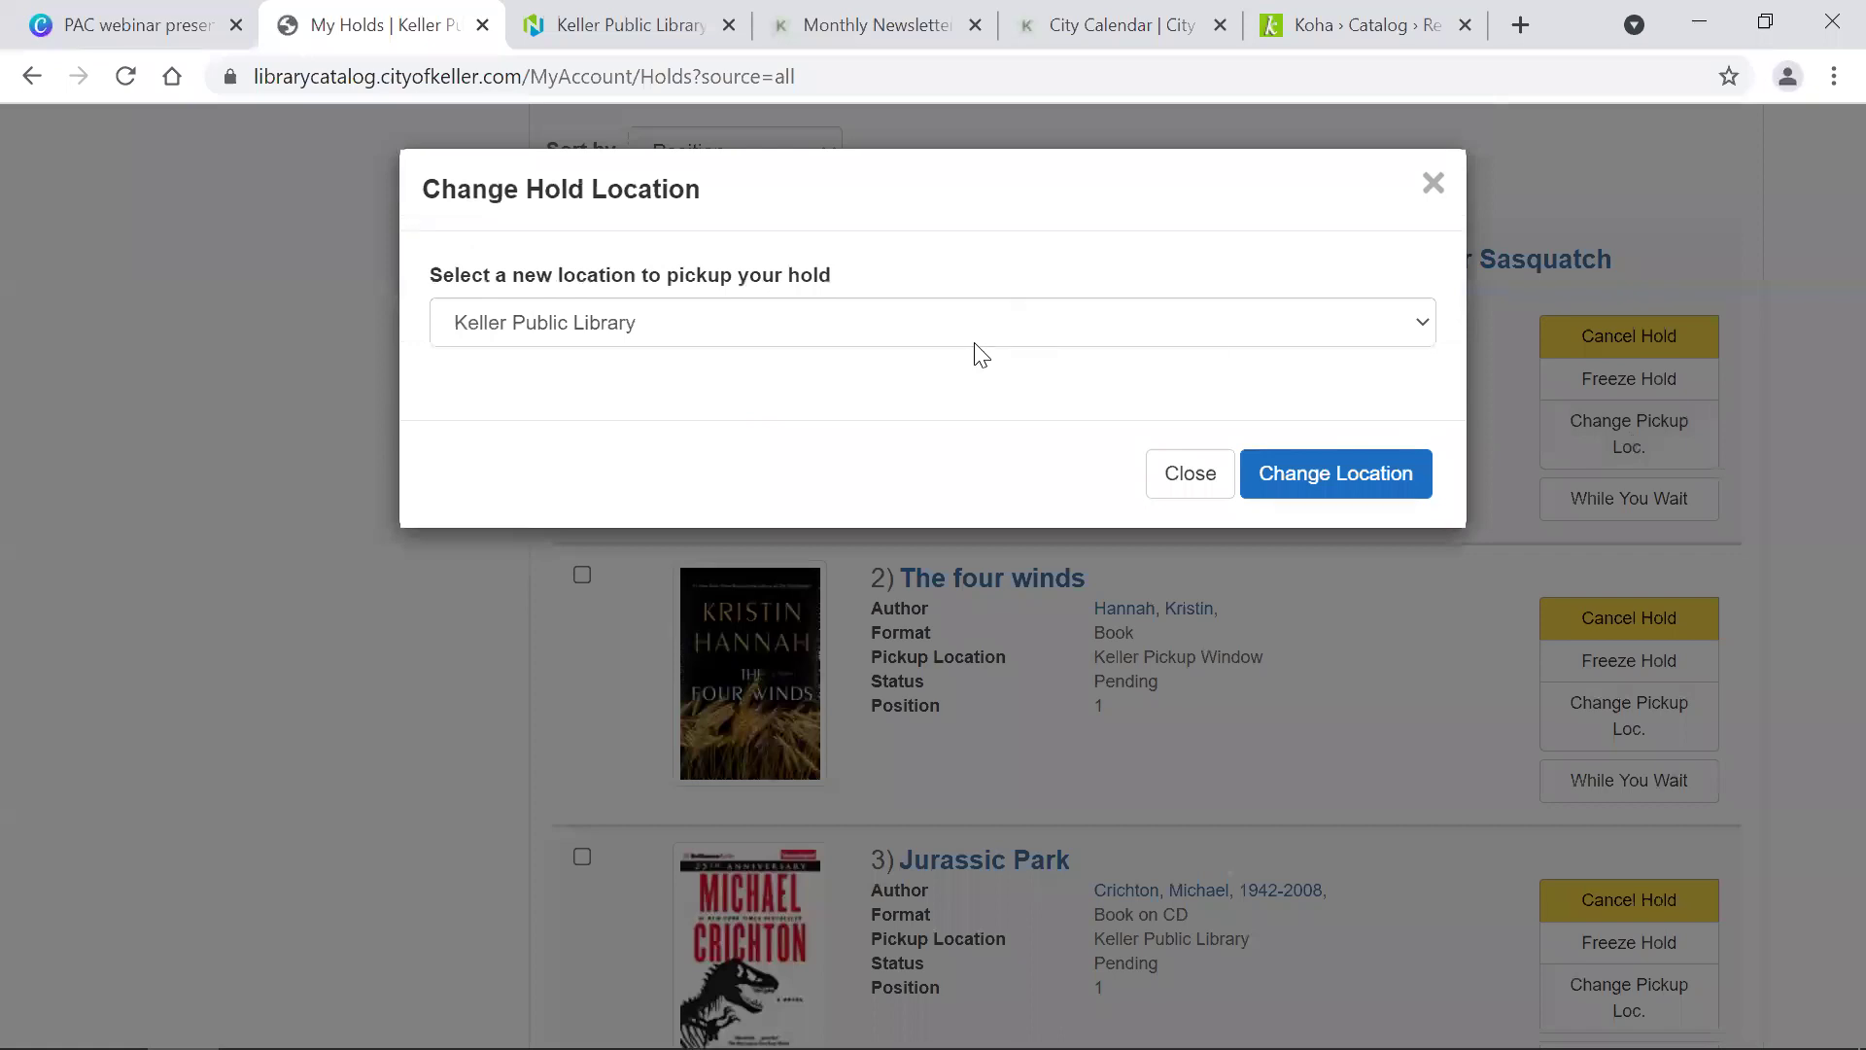
Step: Change the Devolution hold's pickup location to Watauga Public Library and dismiss the success message
click(975, 344)
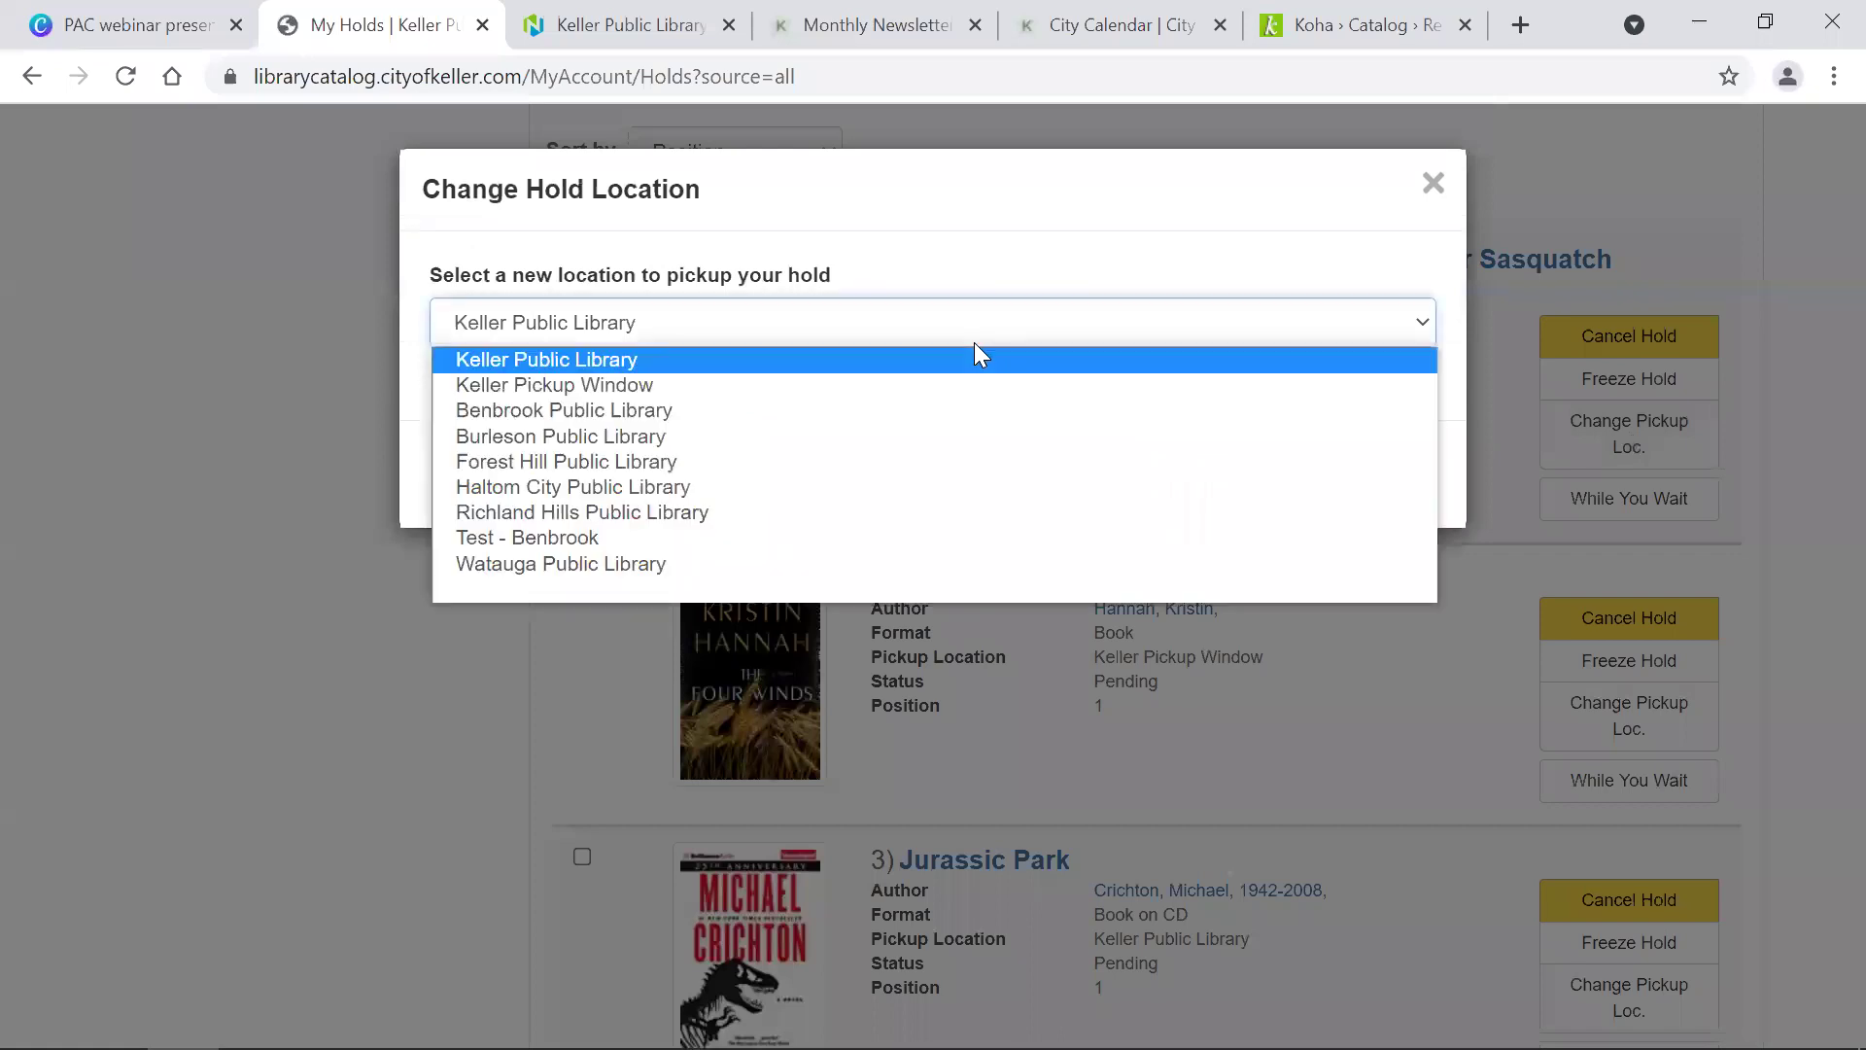
click(785, 562)
click(1333, 493)
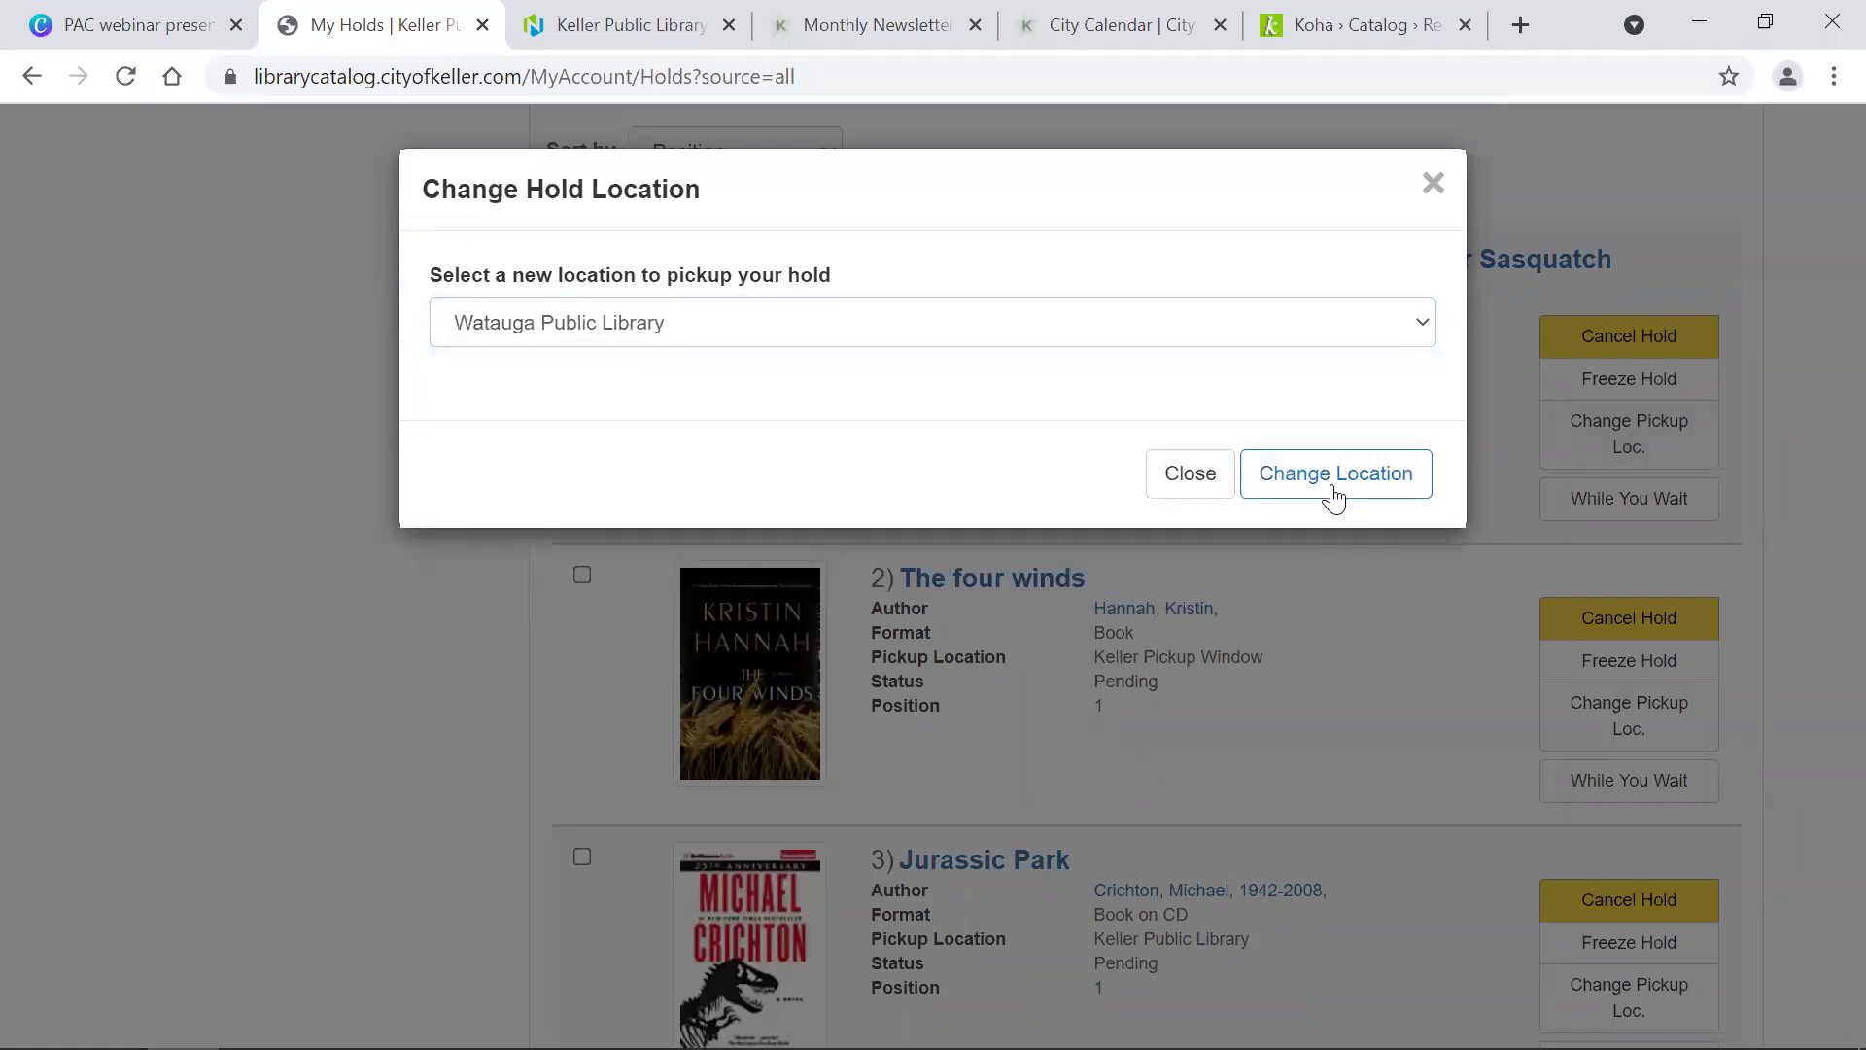
click(1387, 403)
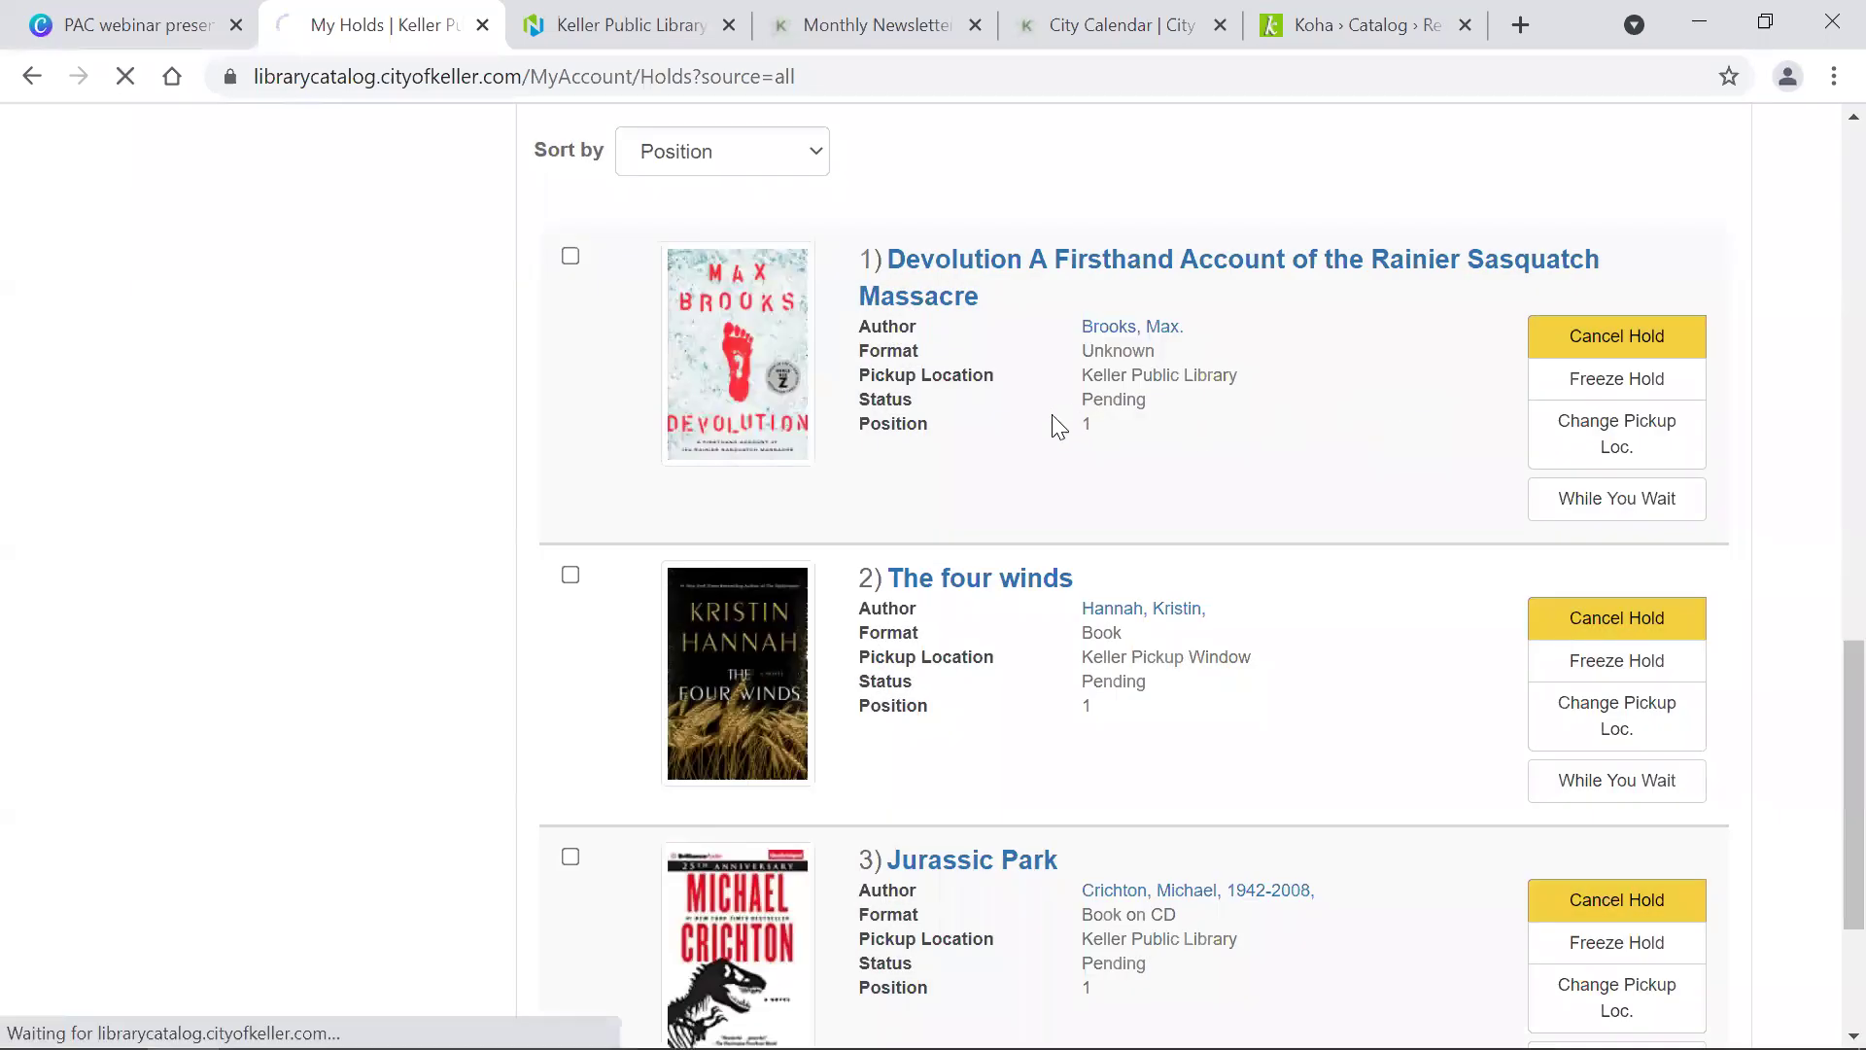
scroll(993, 439, down, 10)
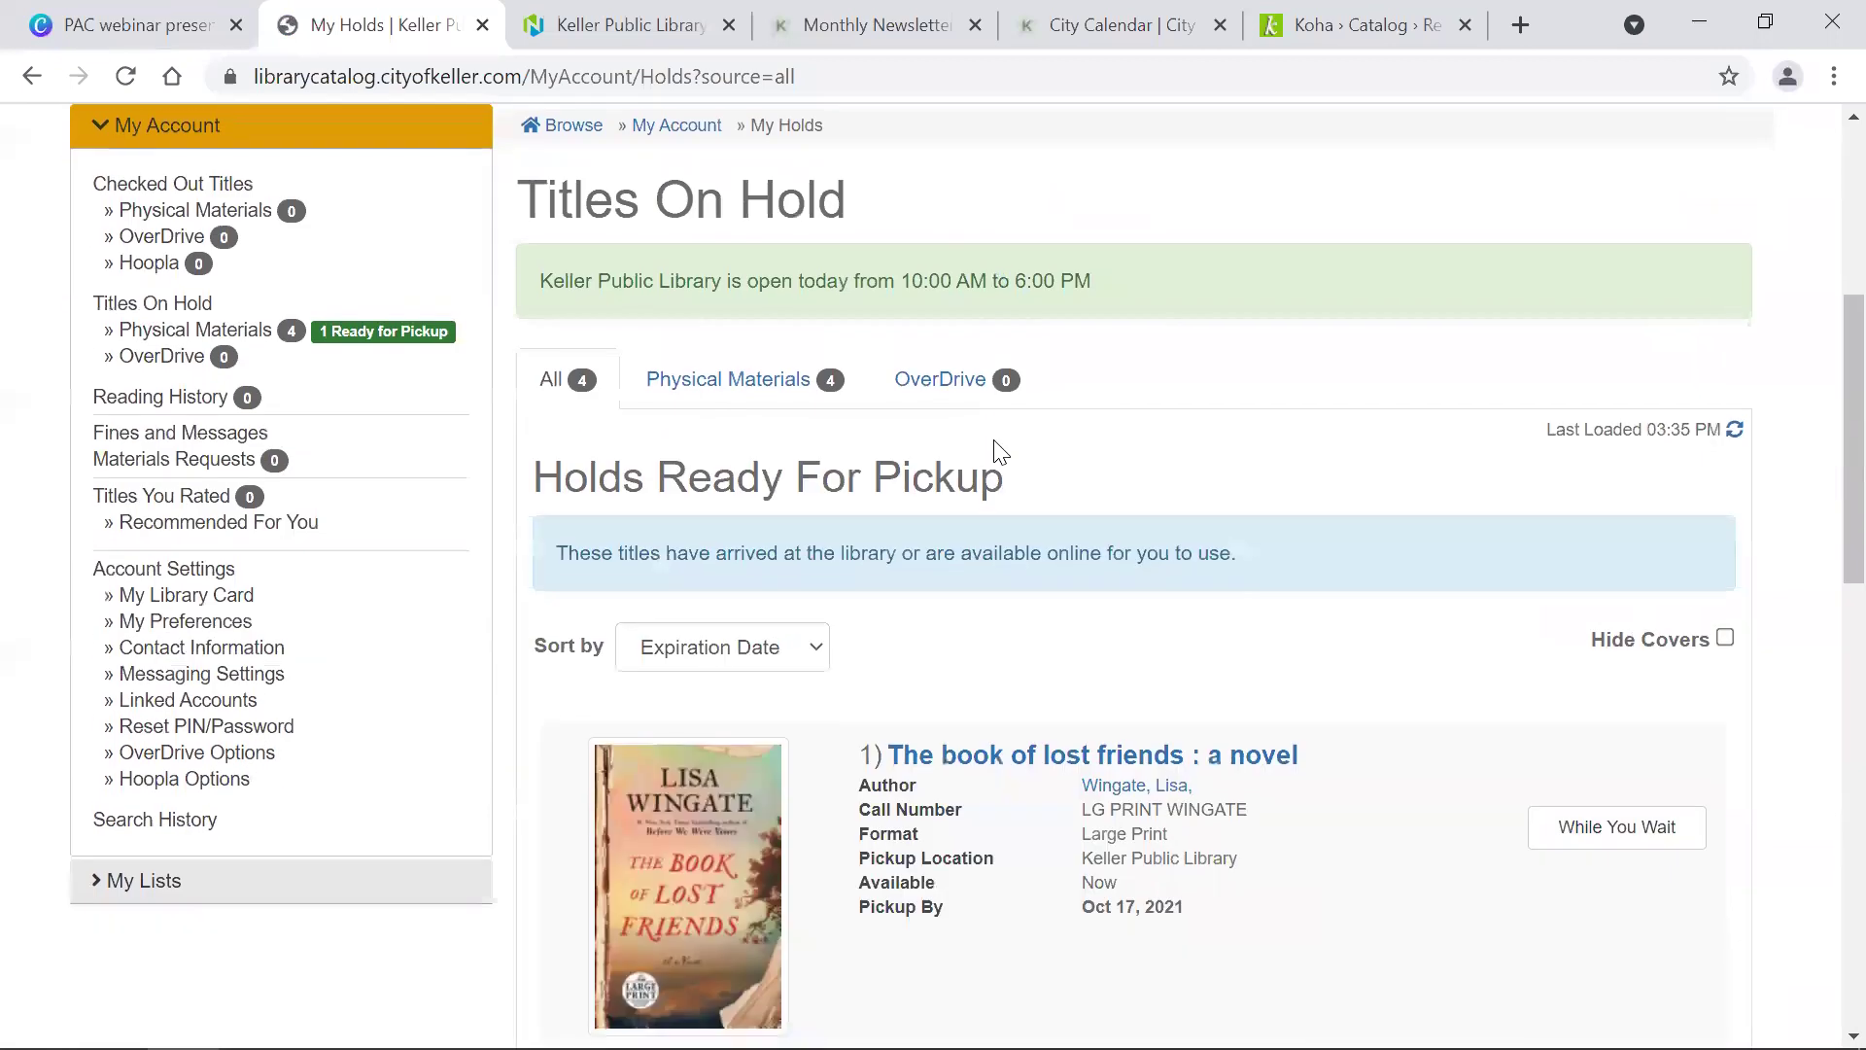
scroll(994, 439, down, 10)
scroll(992, 450, up, 3)
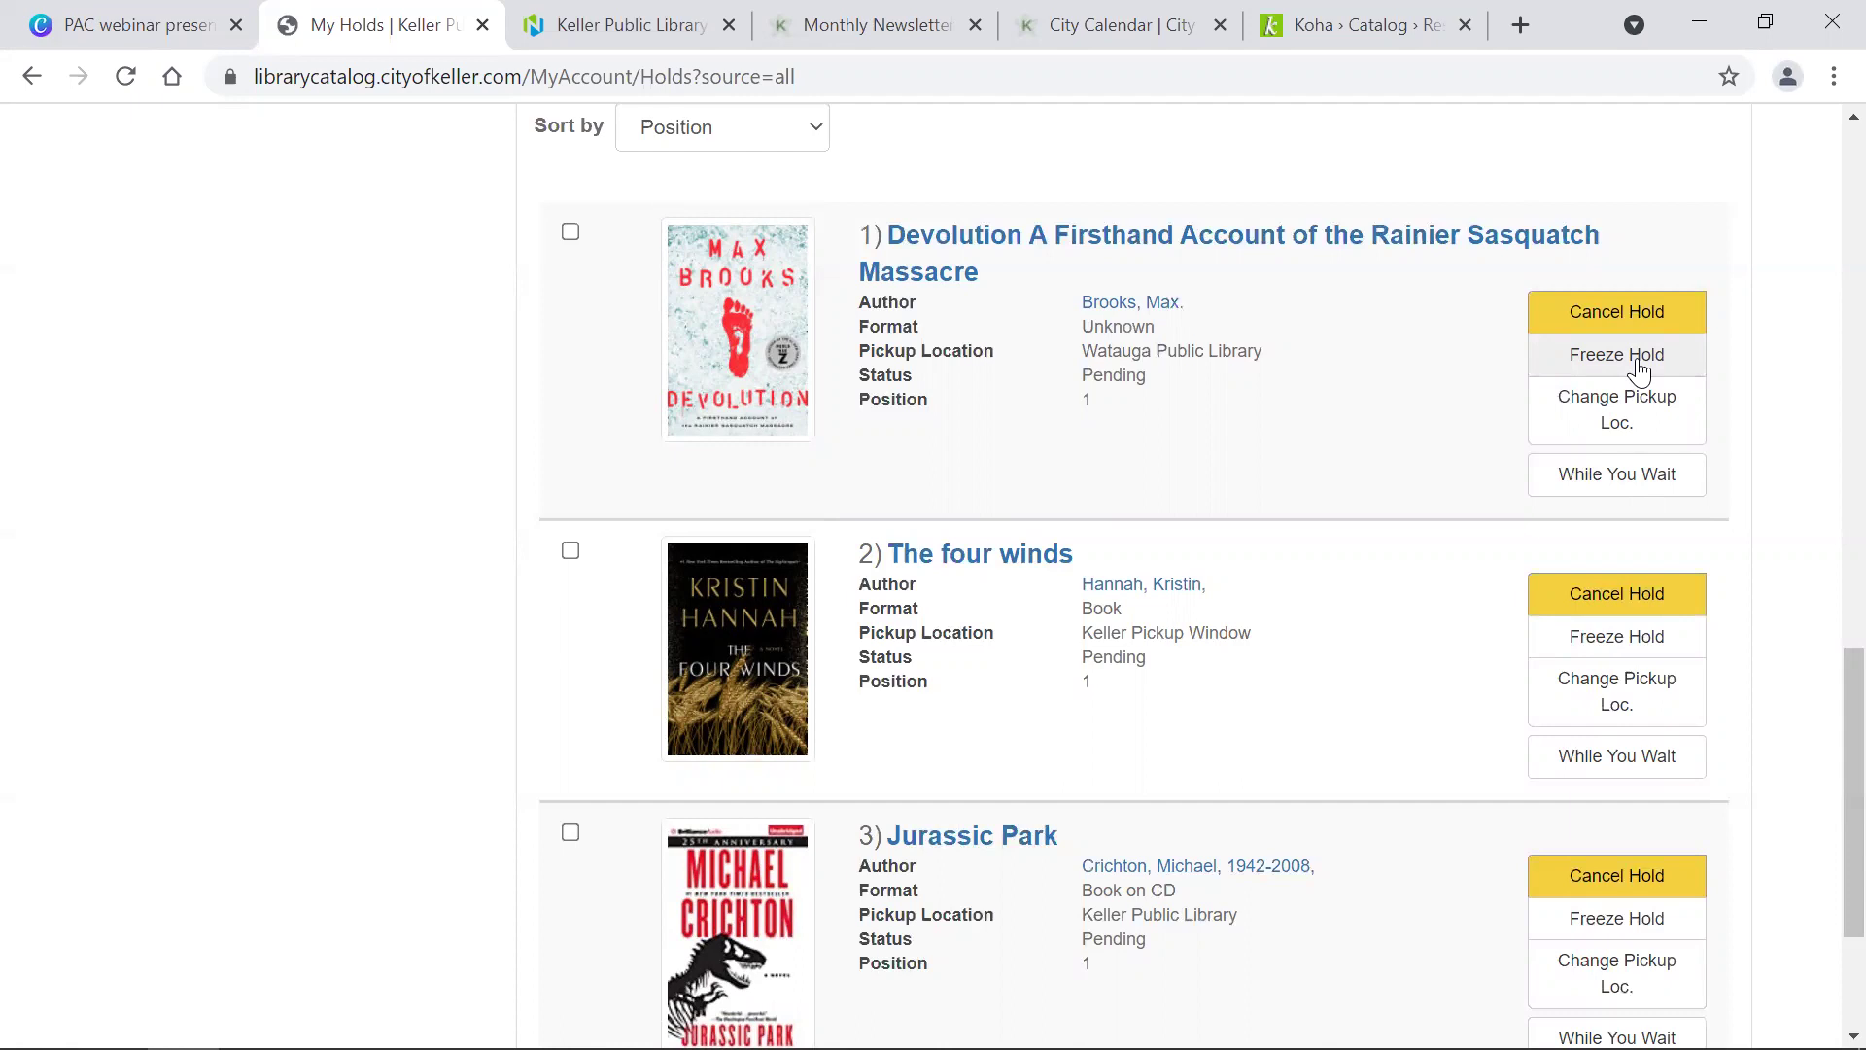
scroll(1640, 372, down, 1)
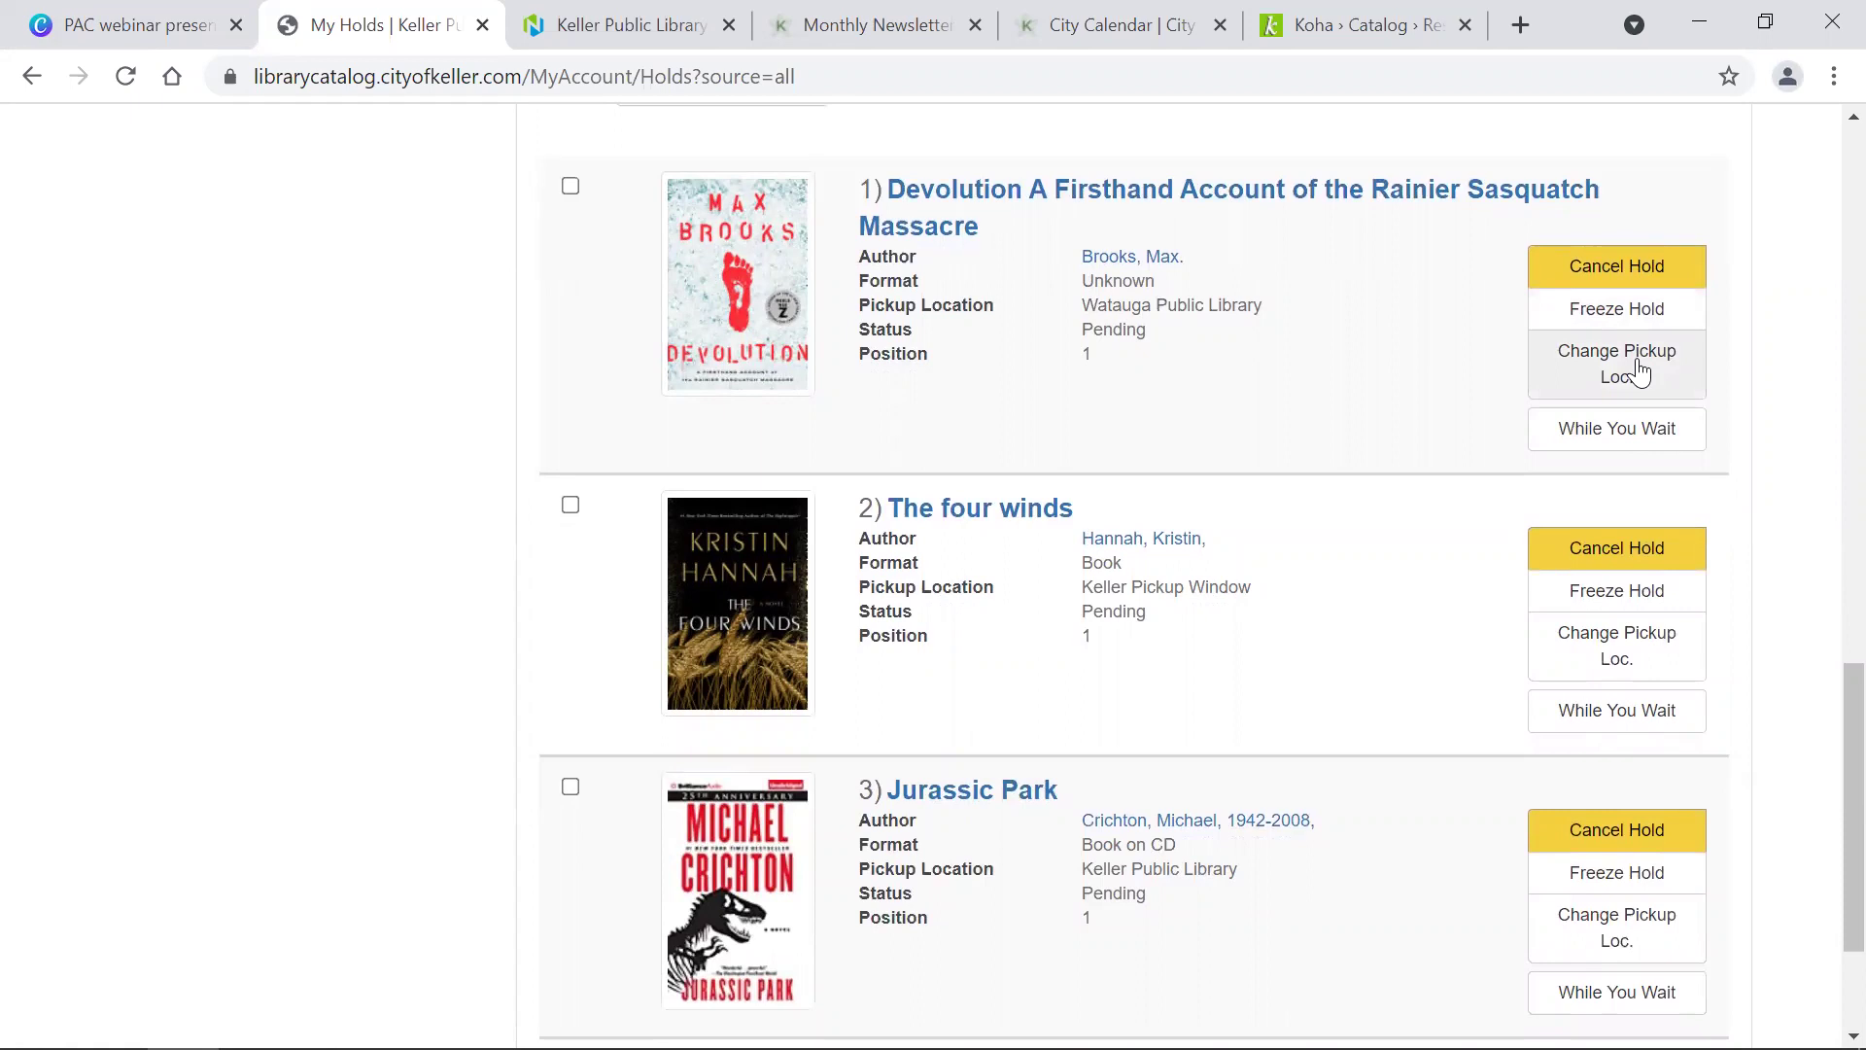
scroll(1640, 373, up, 10)
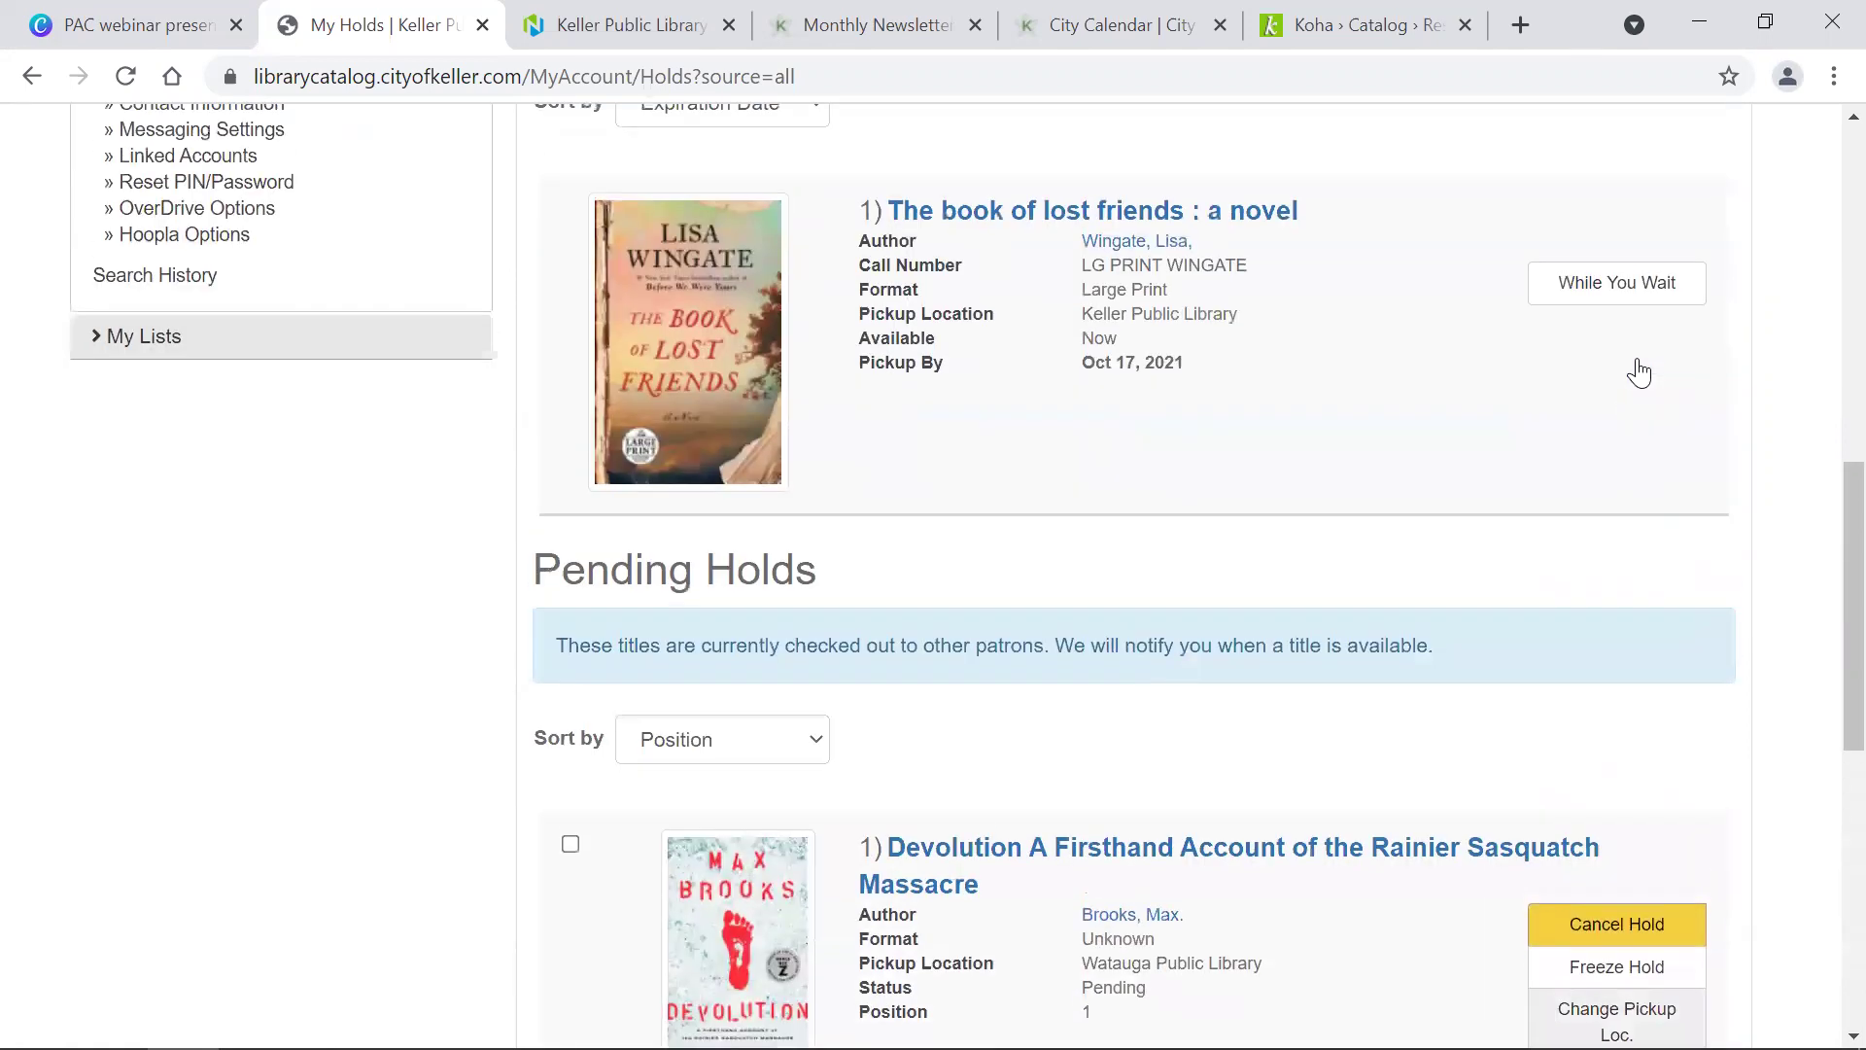
scroll(1642, 370, up, 7)
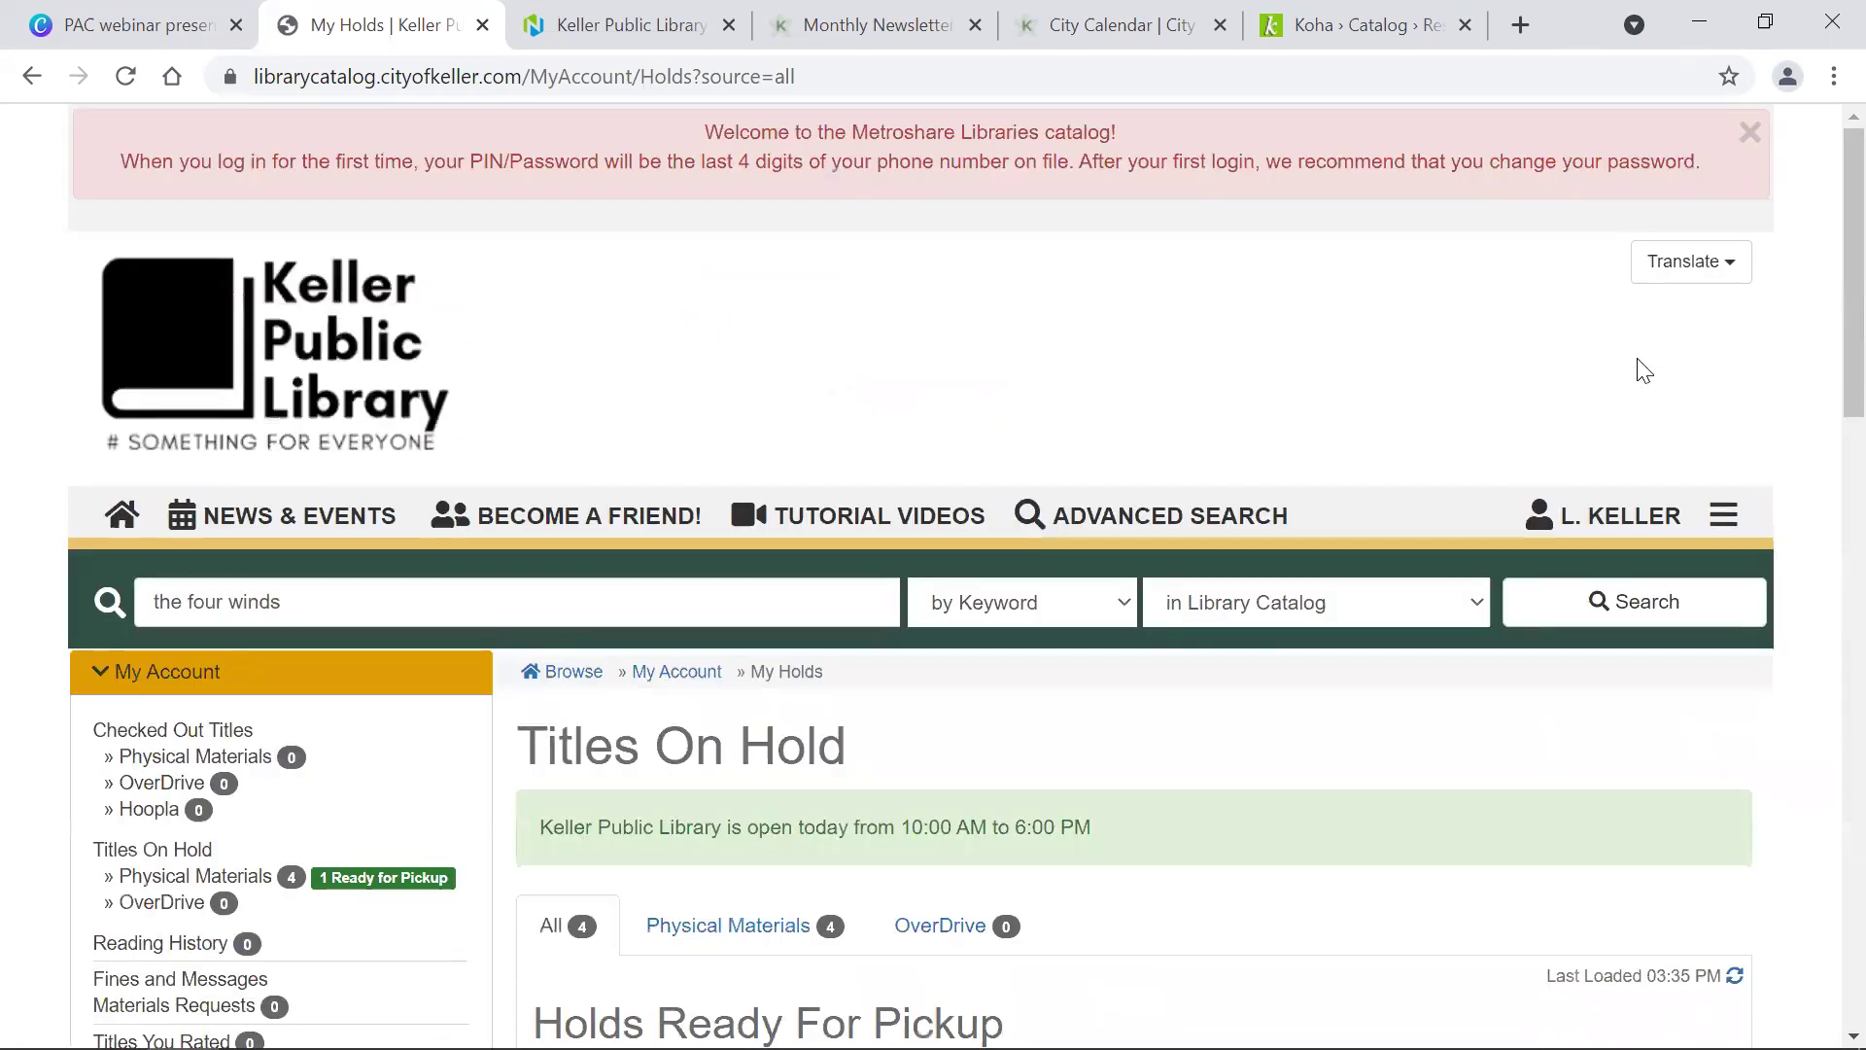
scroll(1642, 371, down, 5)
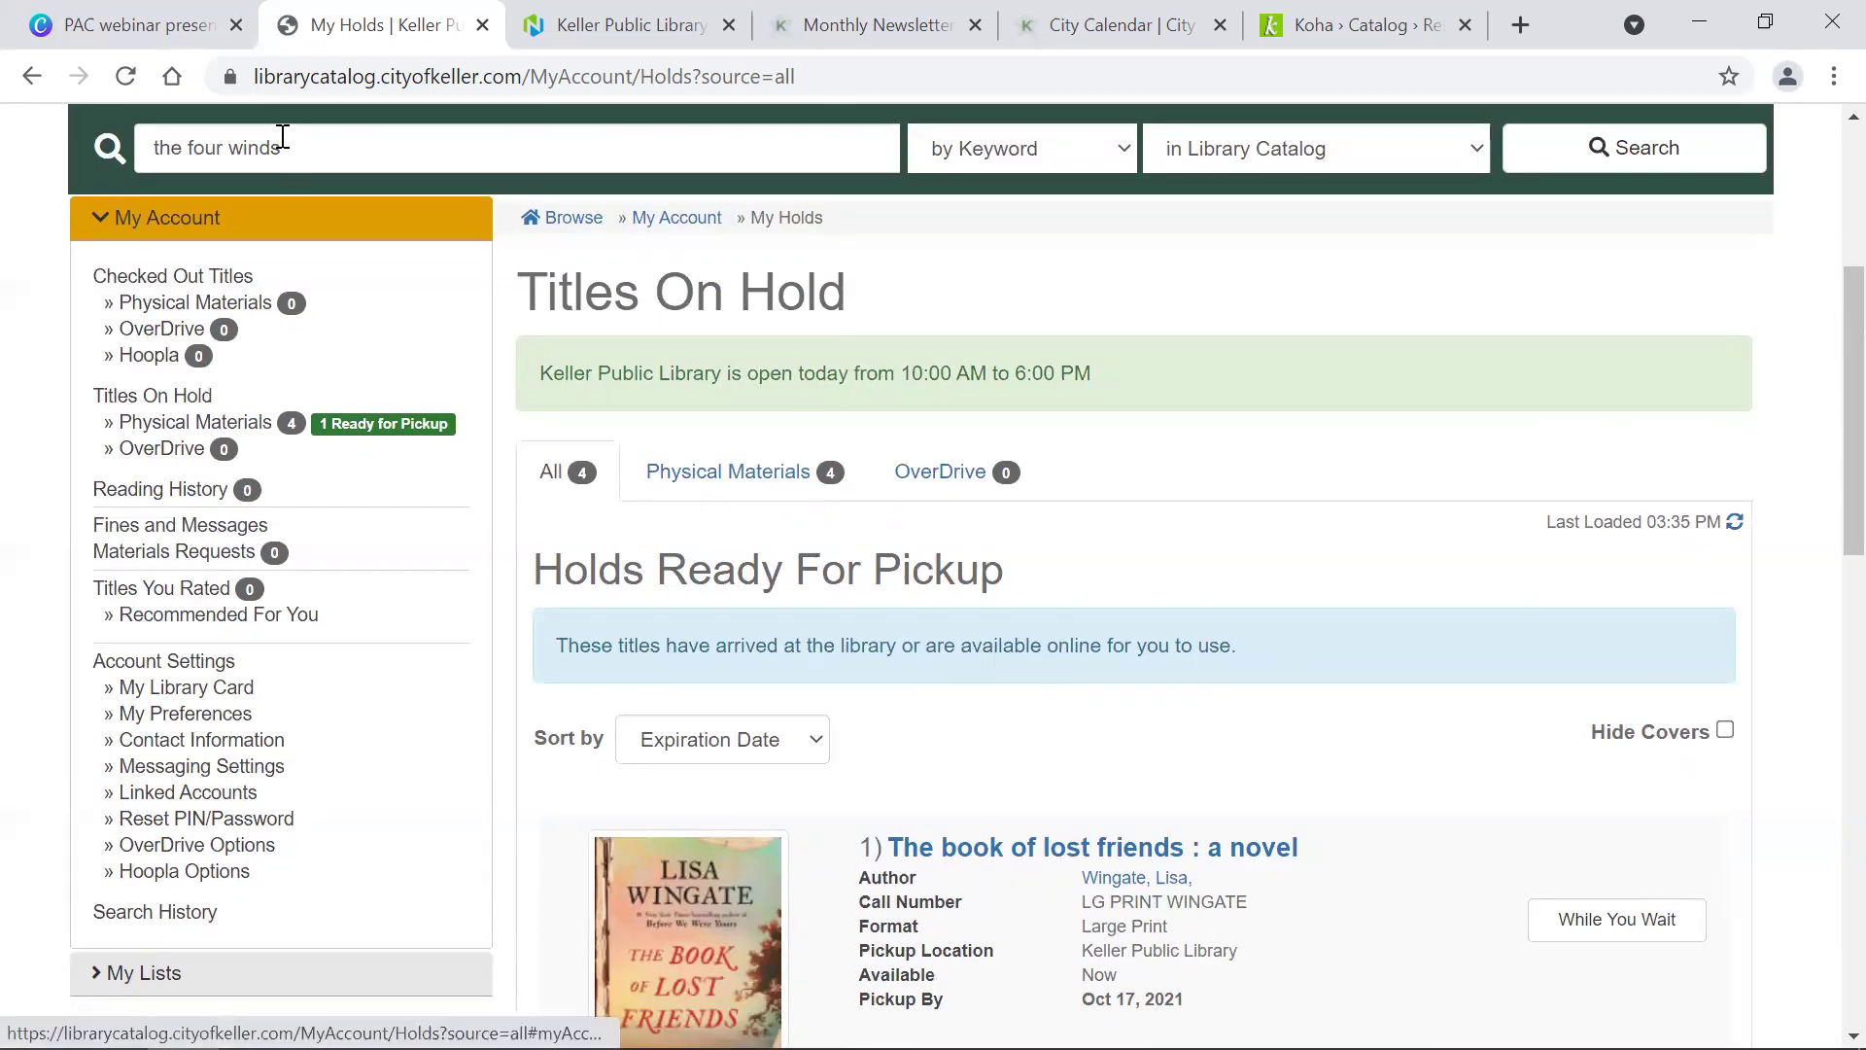
Step: Open Checked Out Titles and view the empty Physical Materials and OverDrive checkout tabs
click(146, 280)
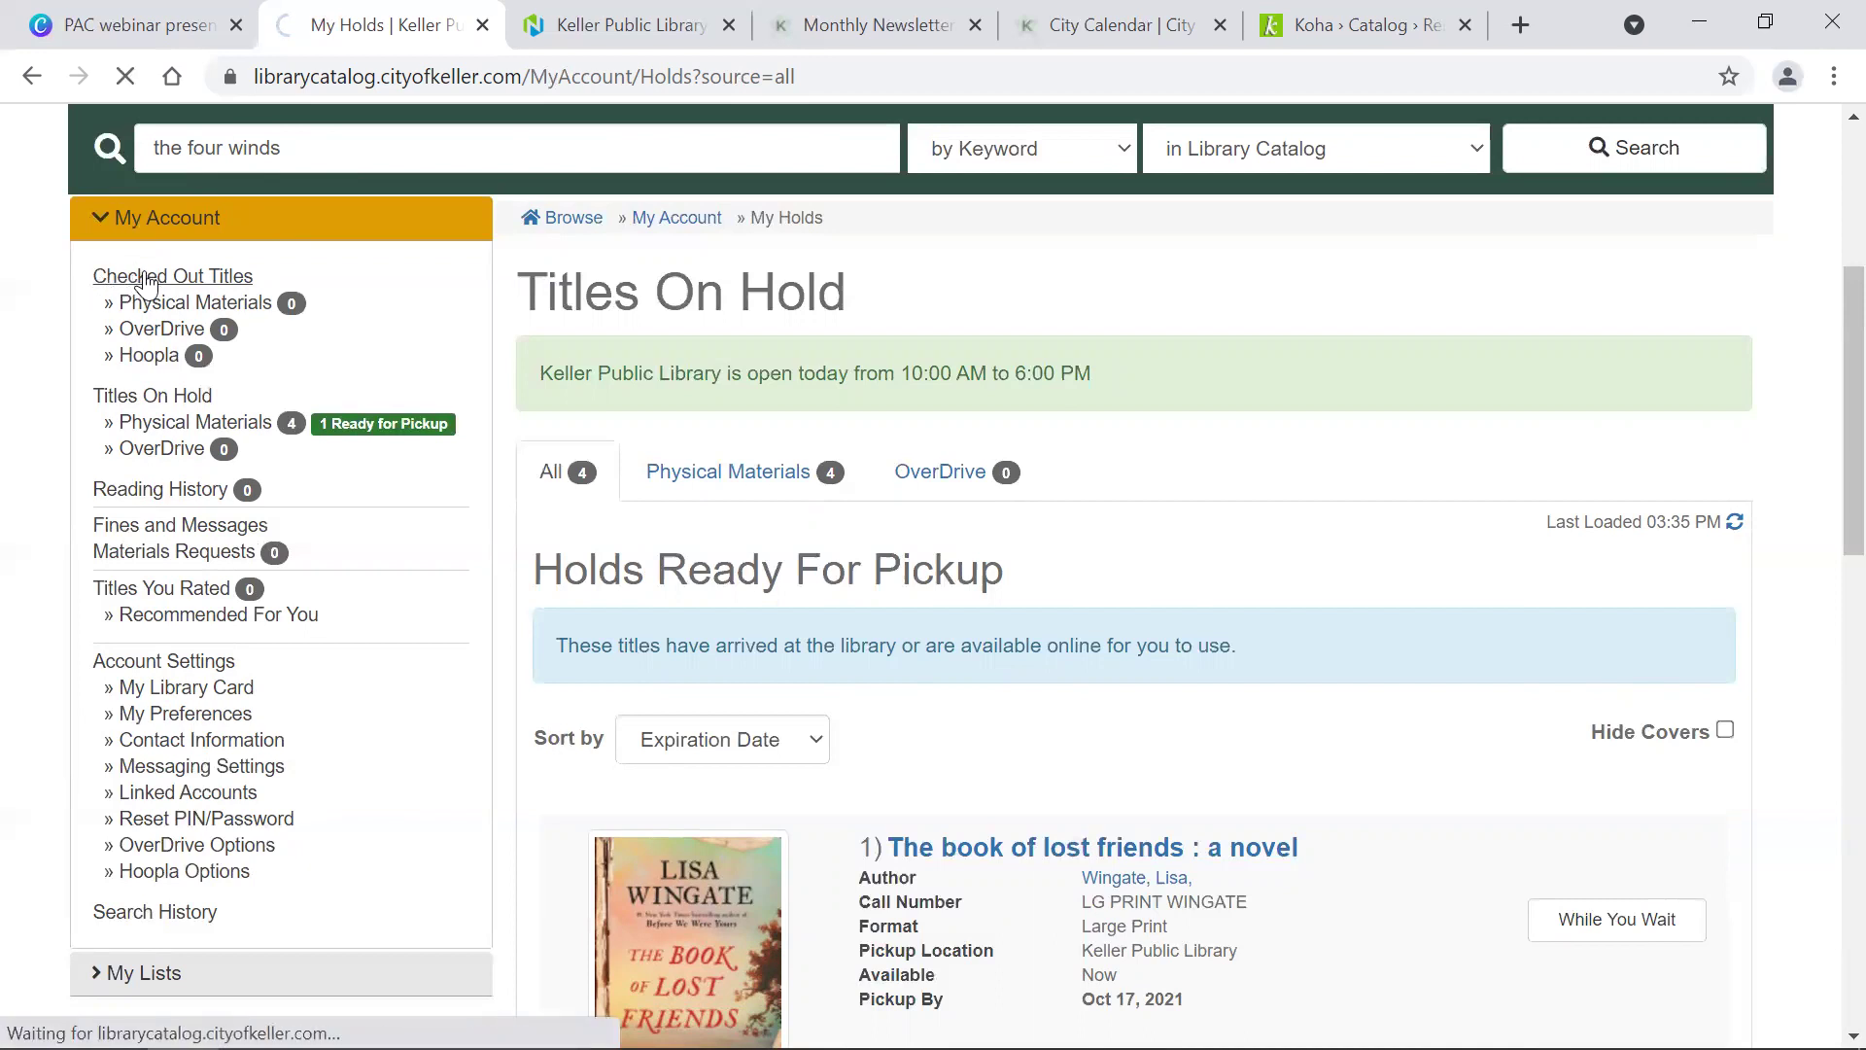
scroll(685, 243, down, 5)
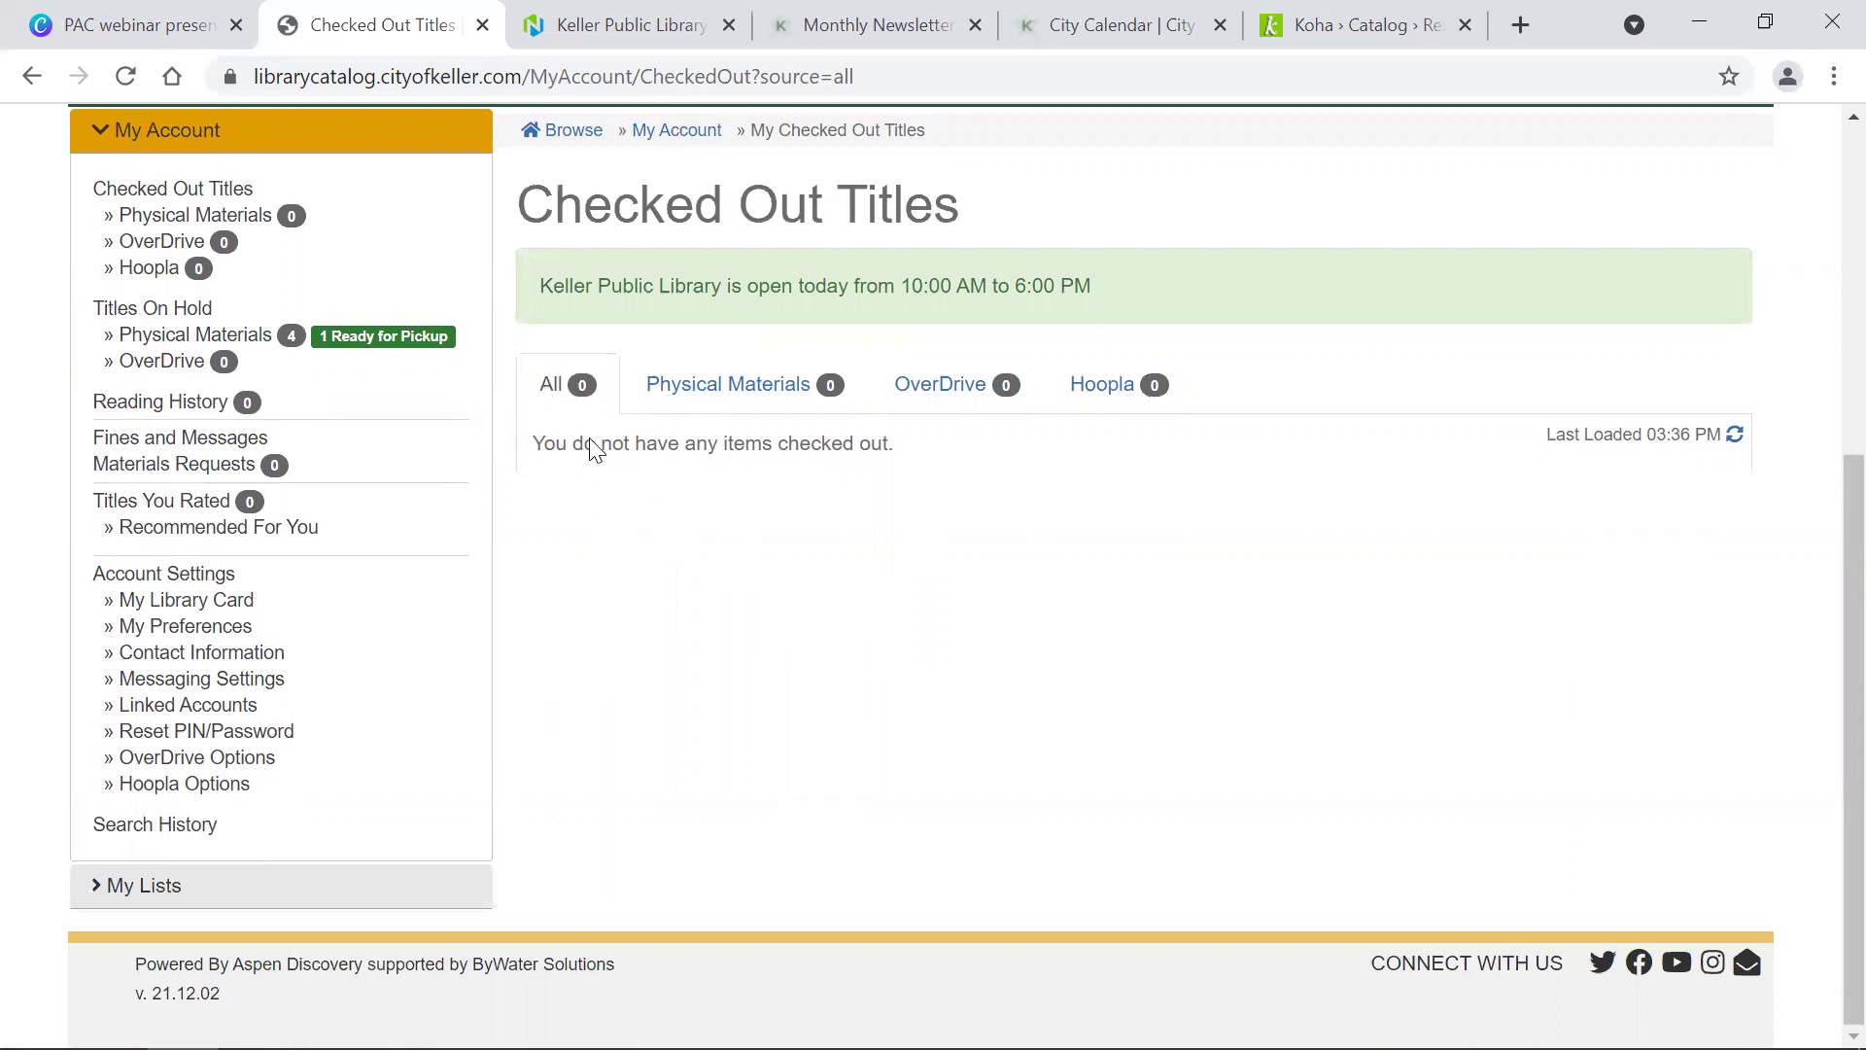
click(744, 382)
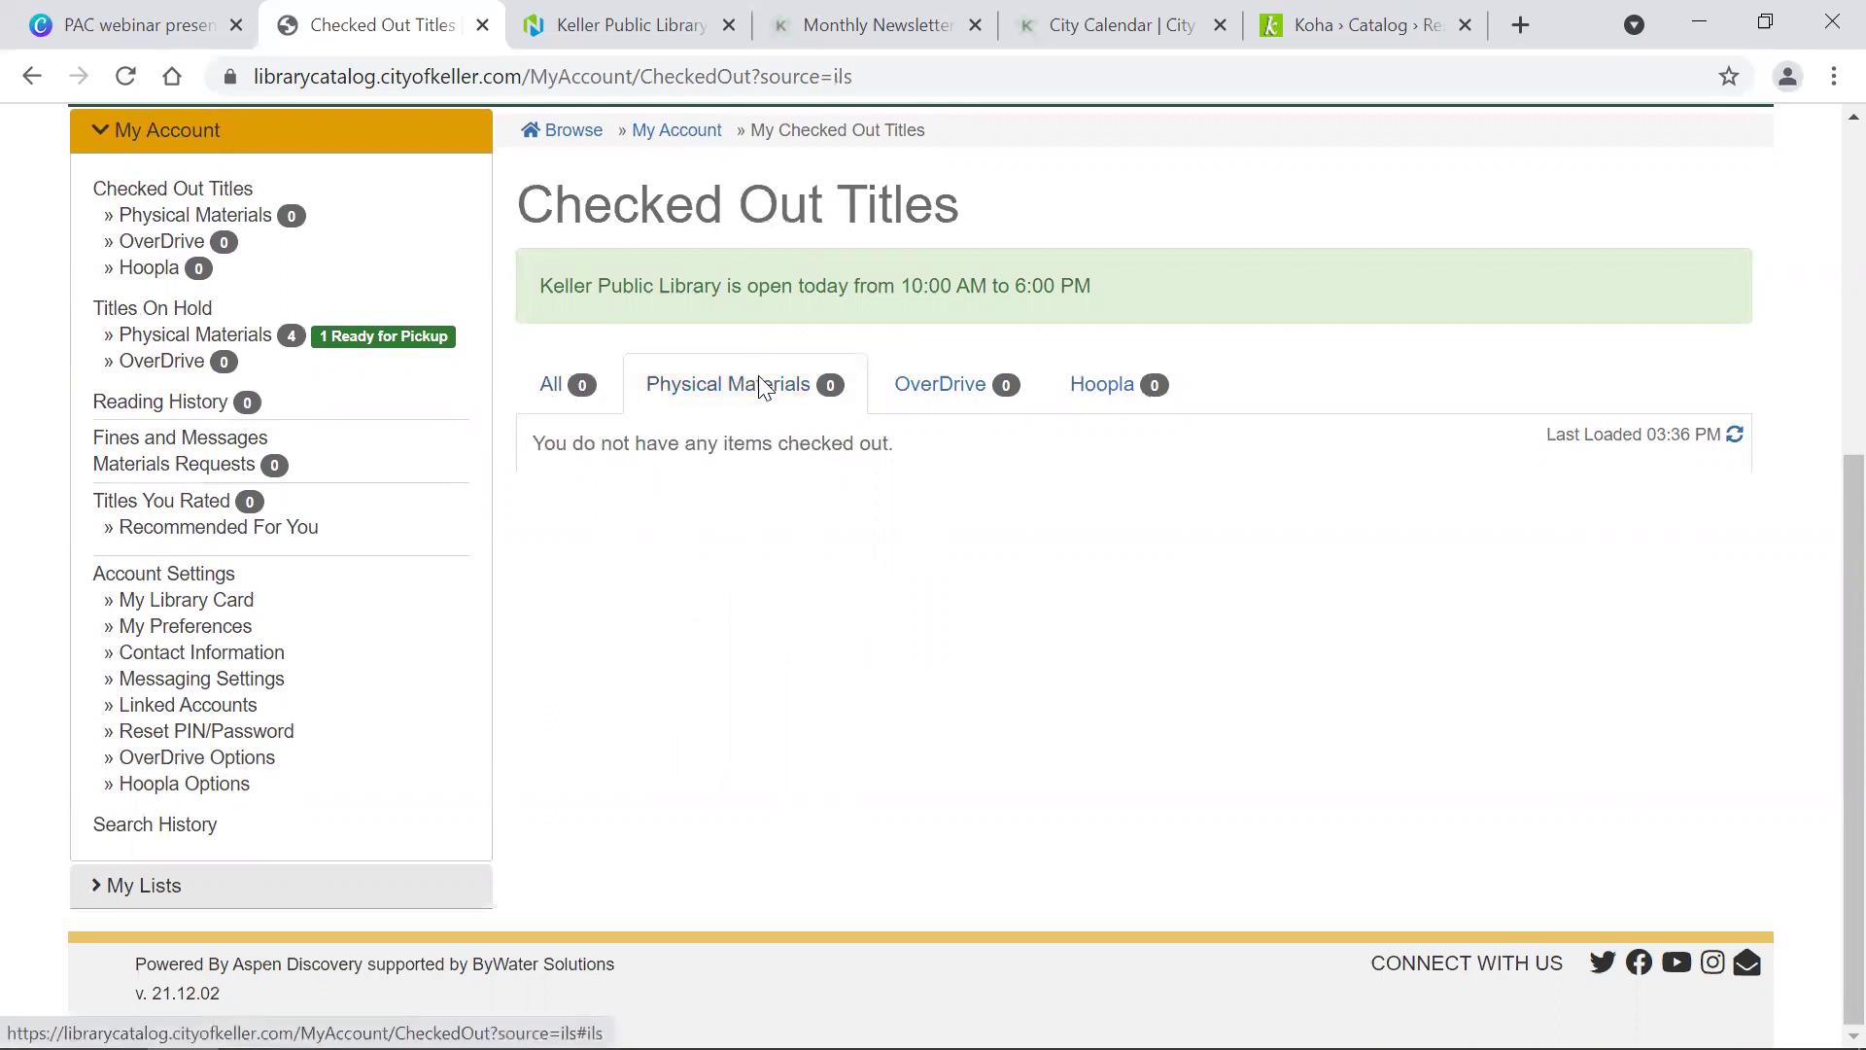
click(951, 401)
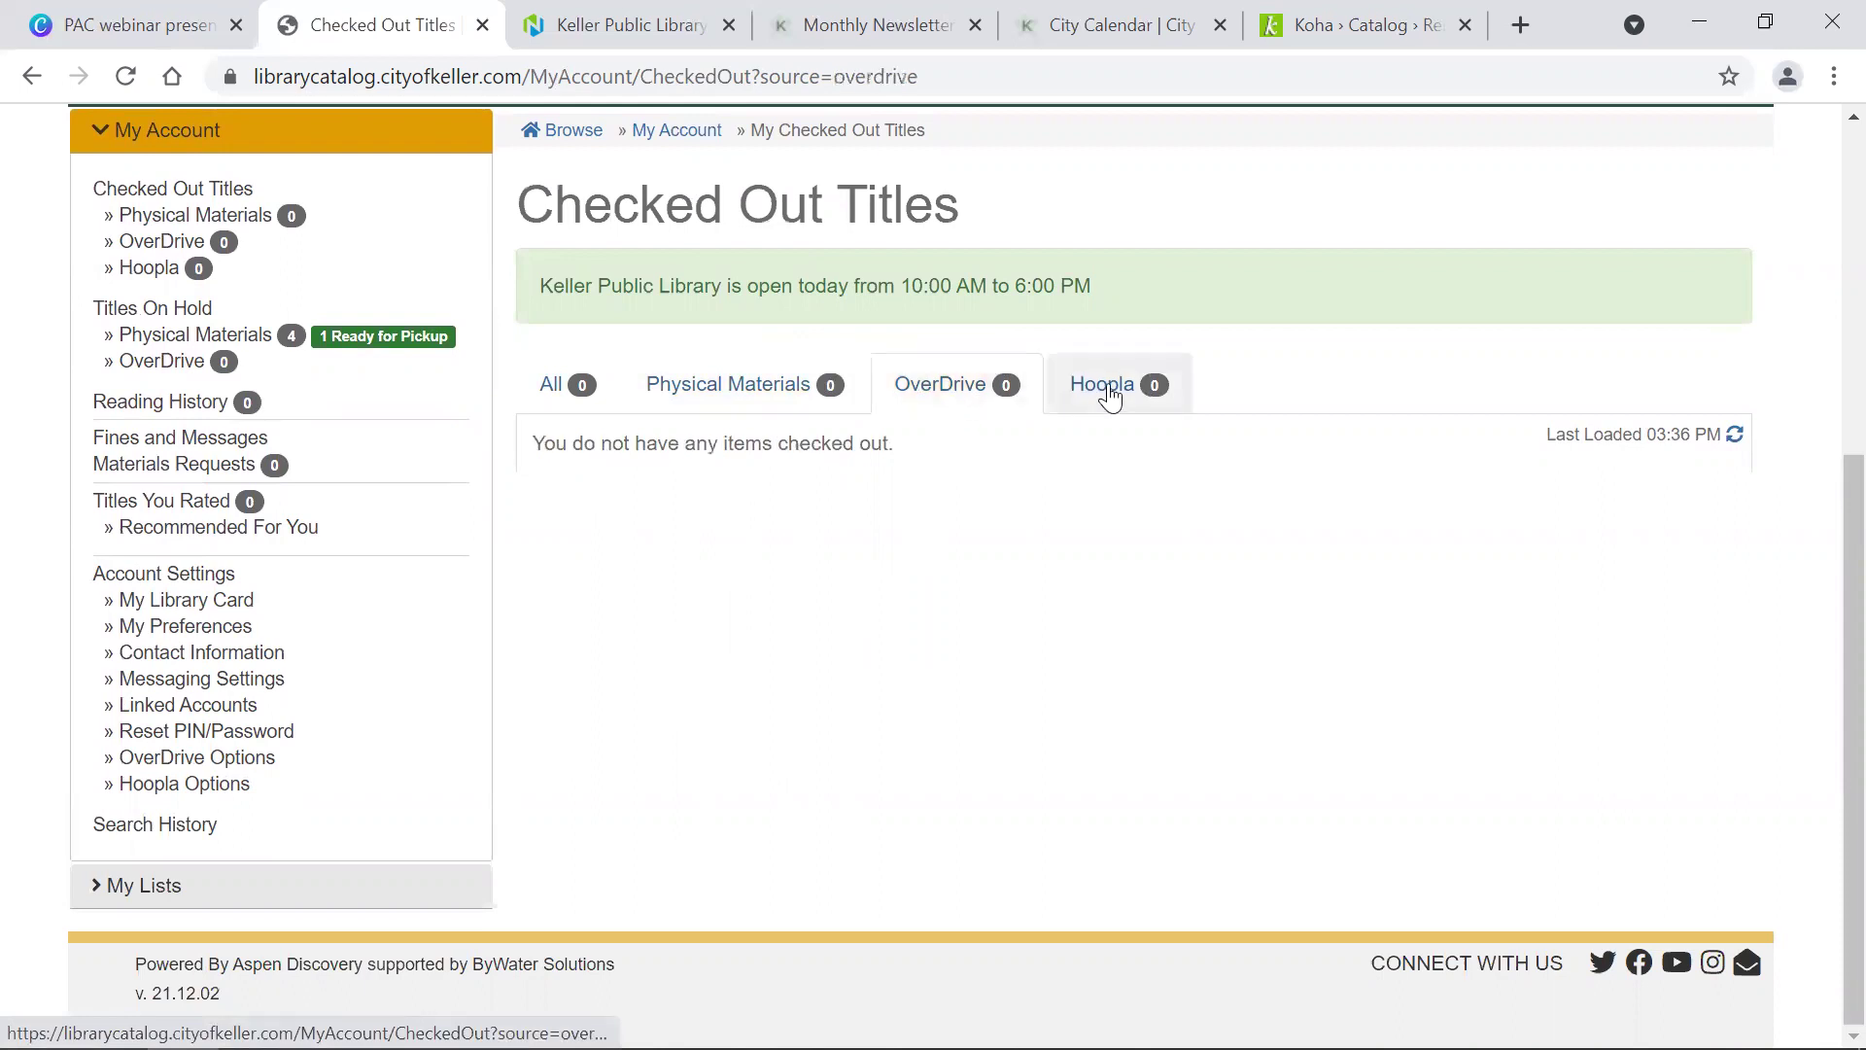
click(719, 381)
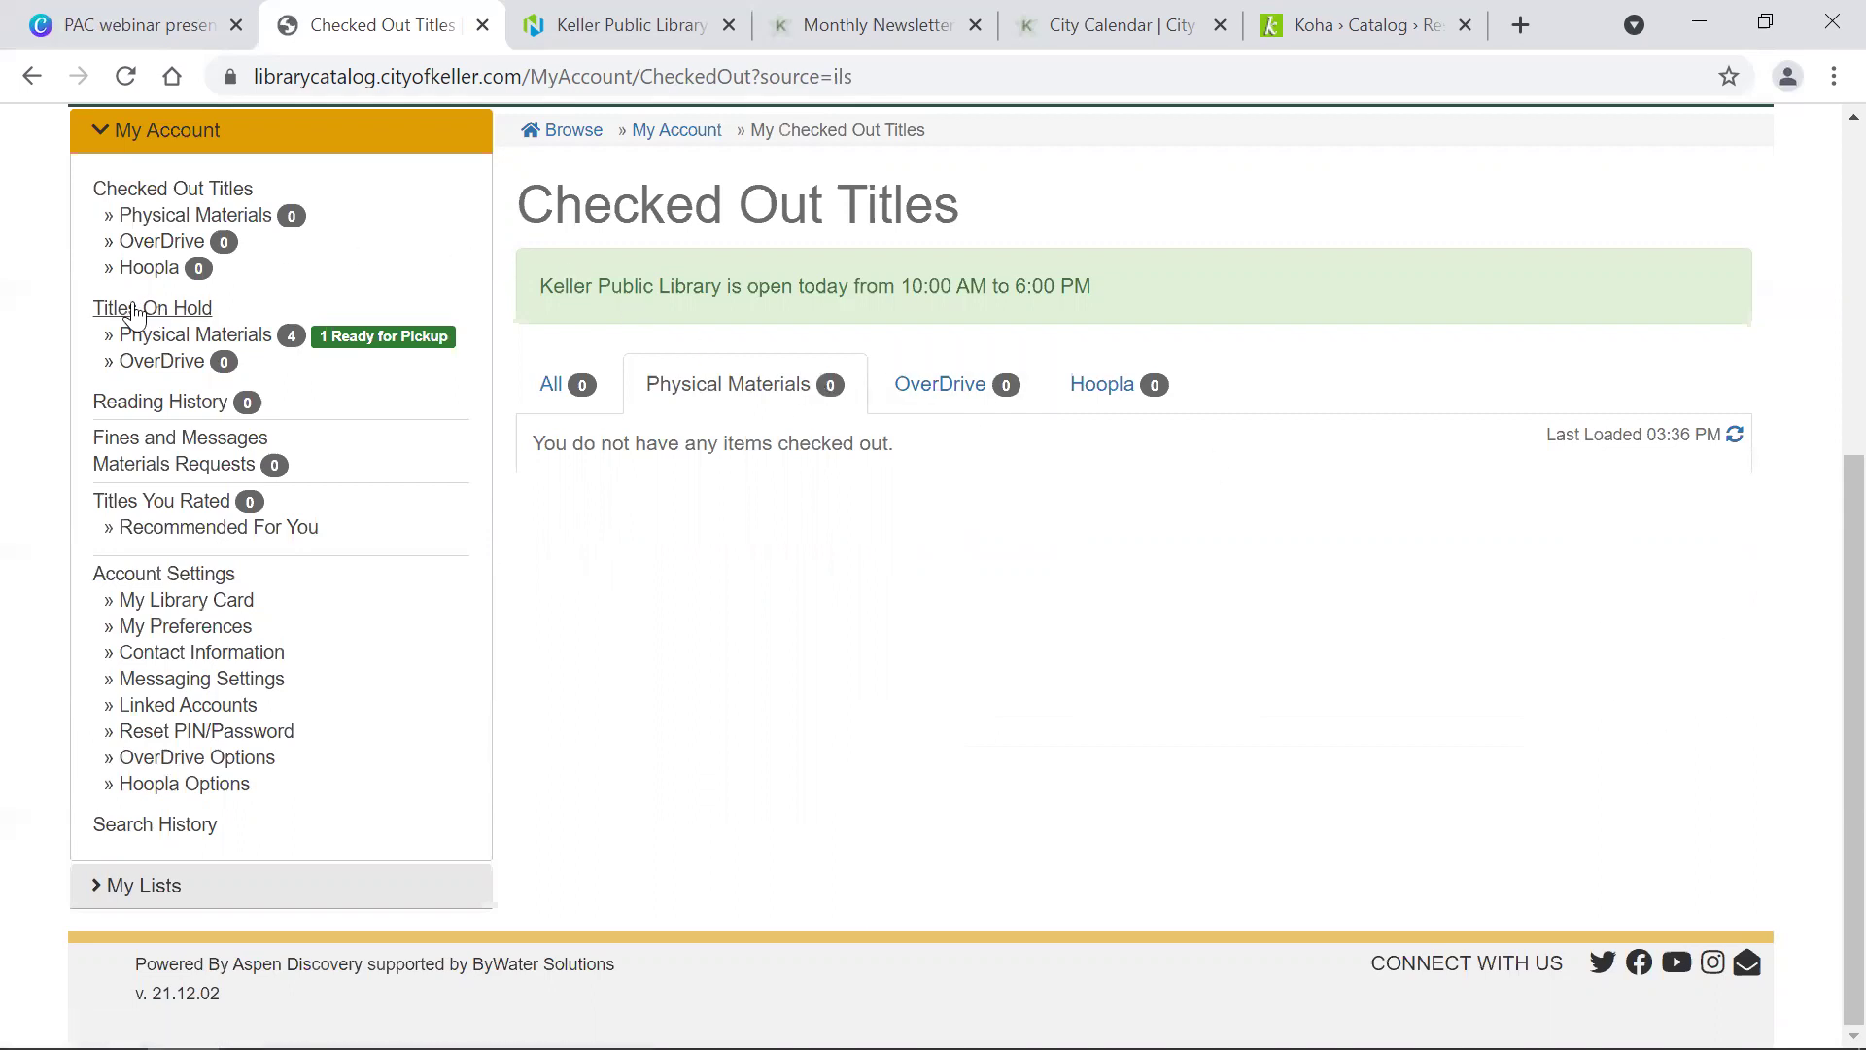
Step: Open My Reading History and start recording reading history
click(133, 416)
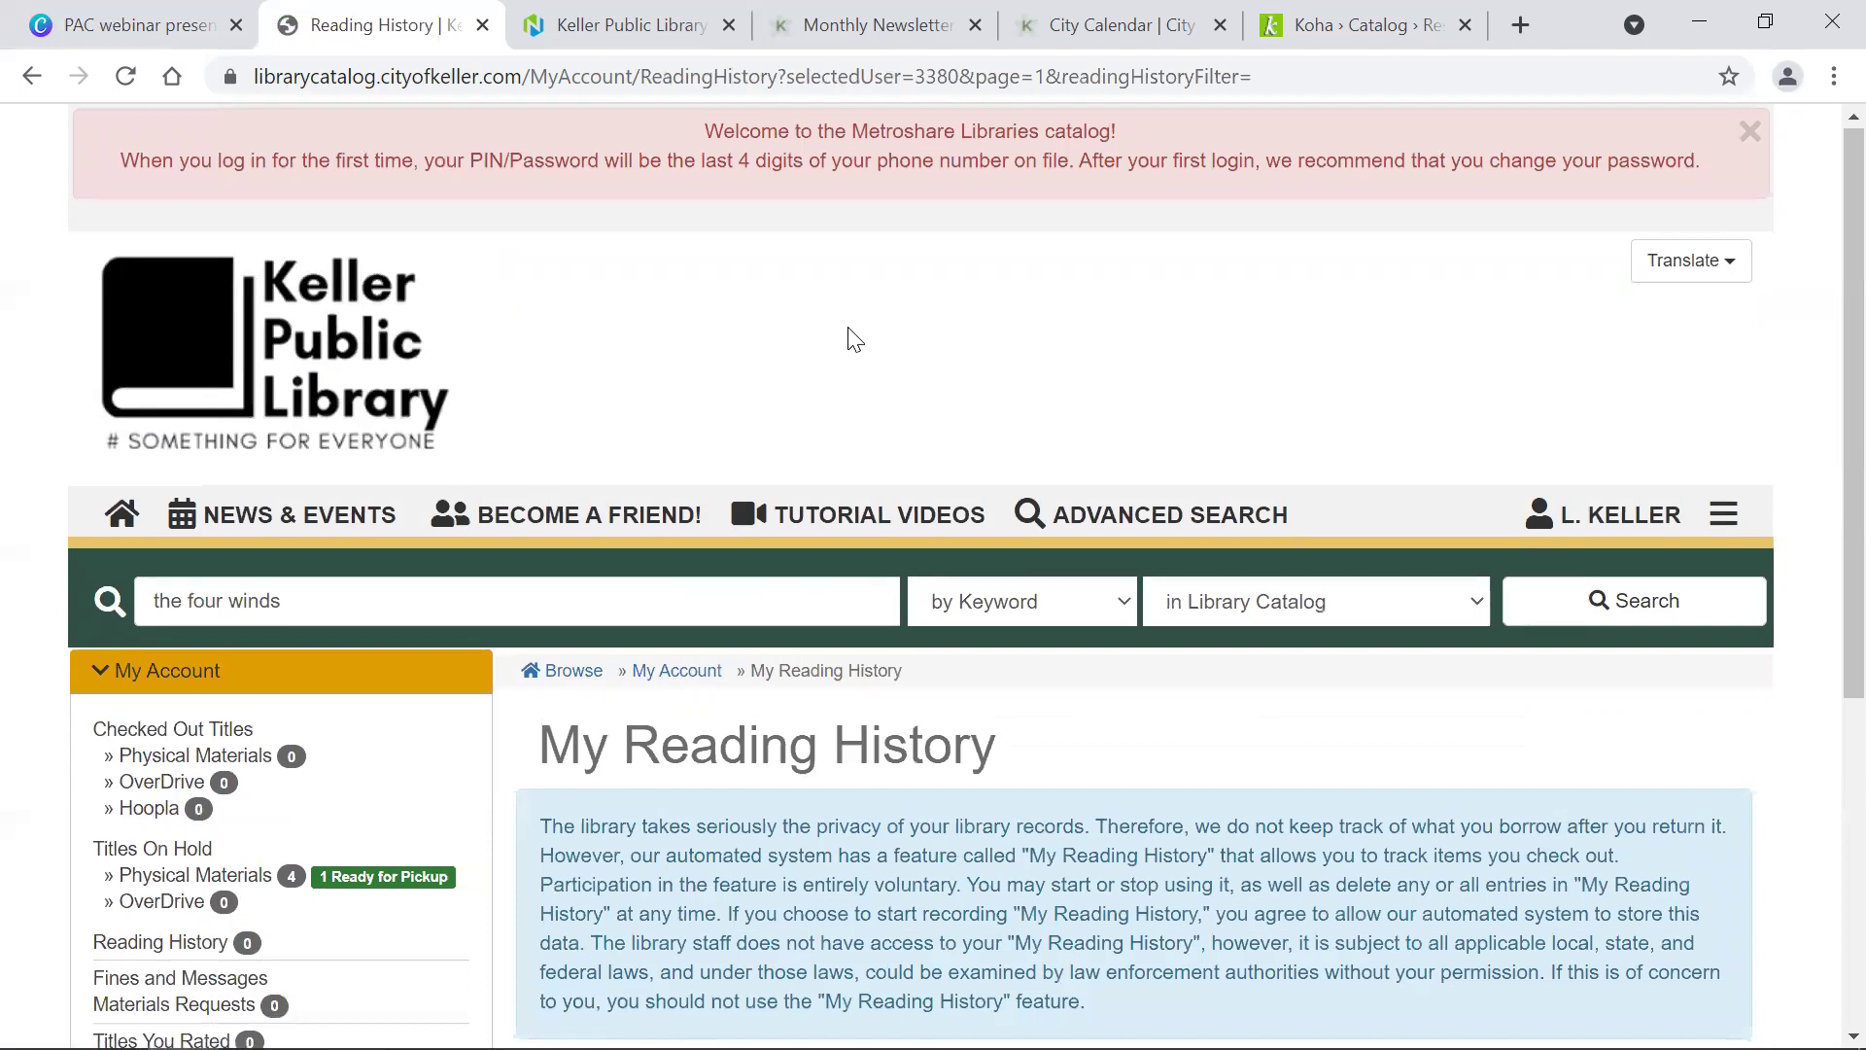
scroll(848, 334, down, 5)
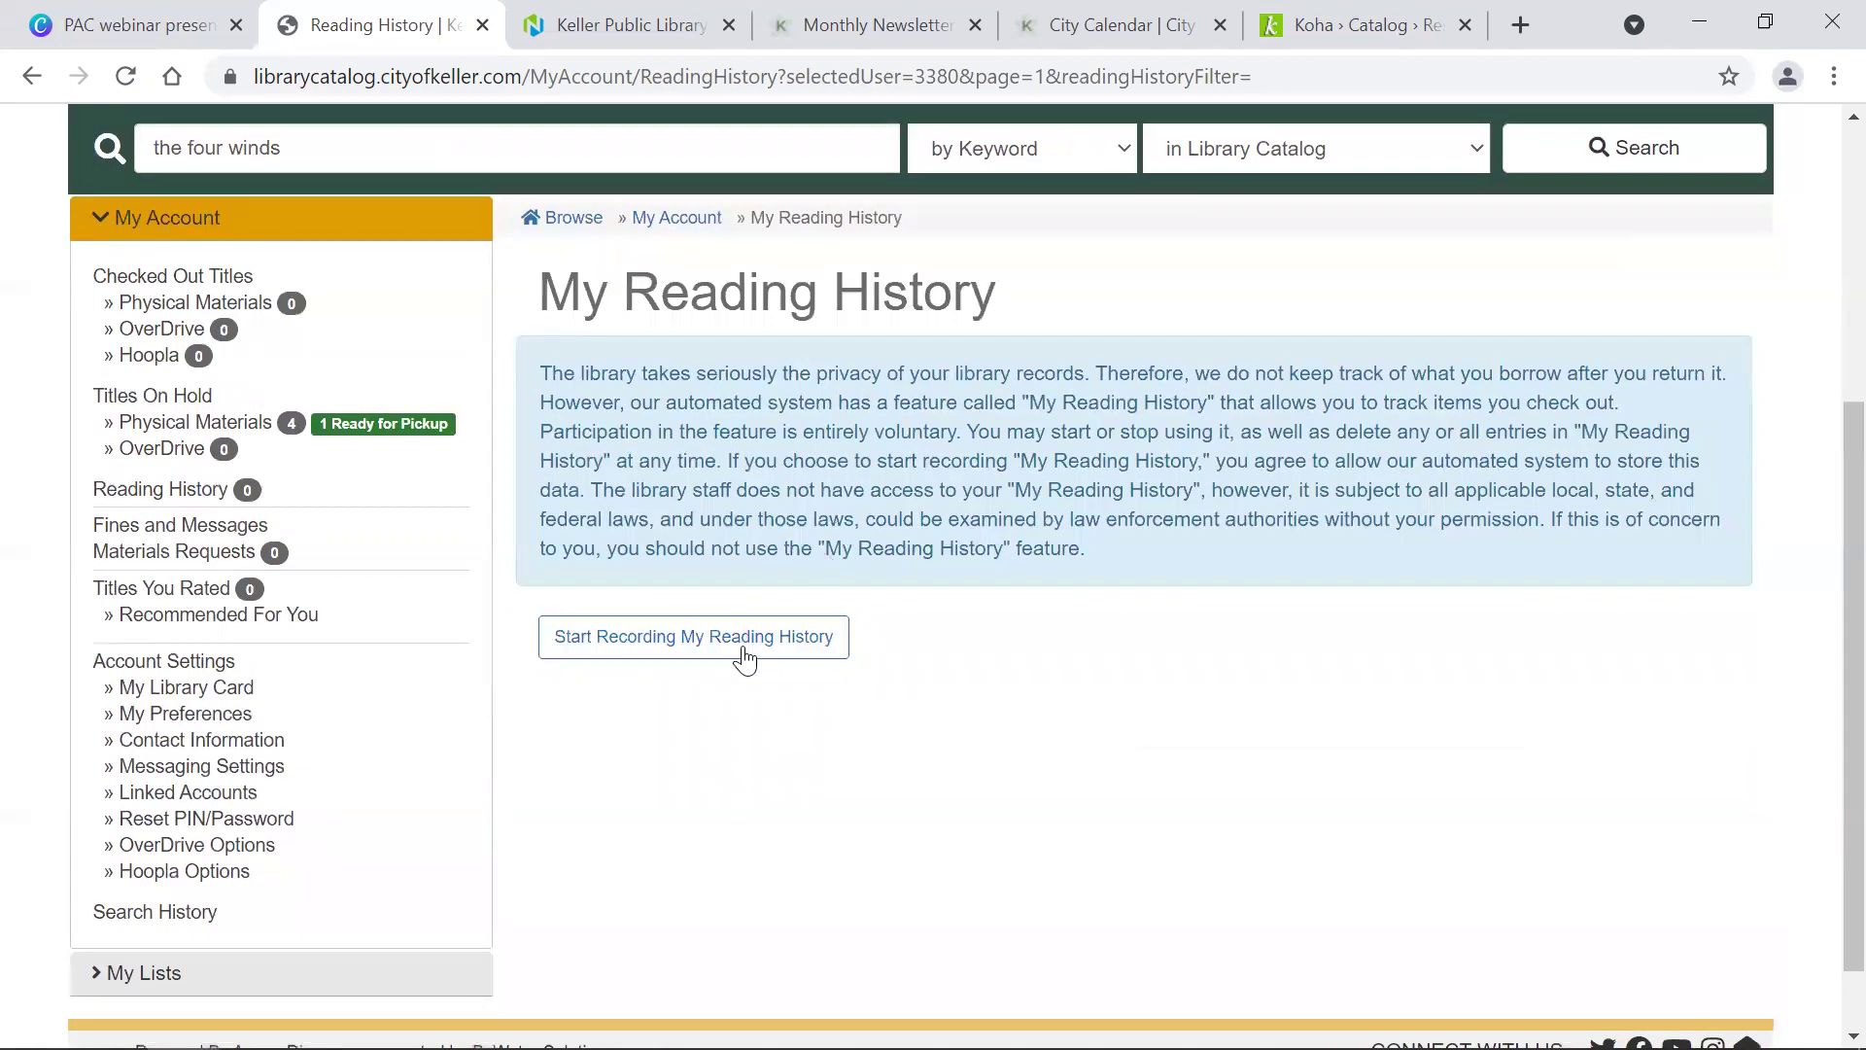
click(644, 650)
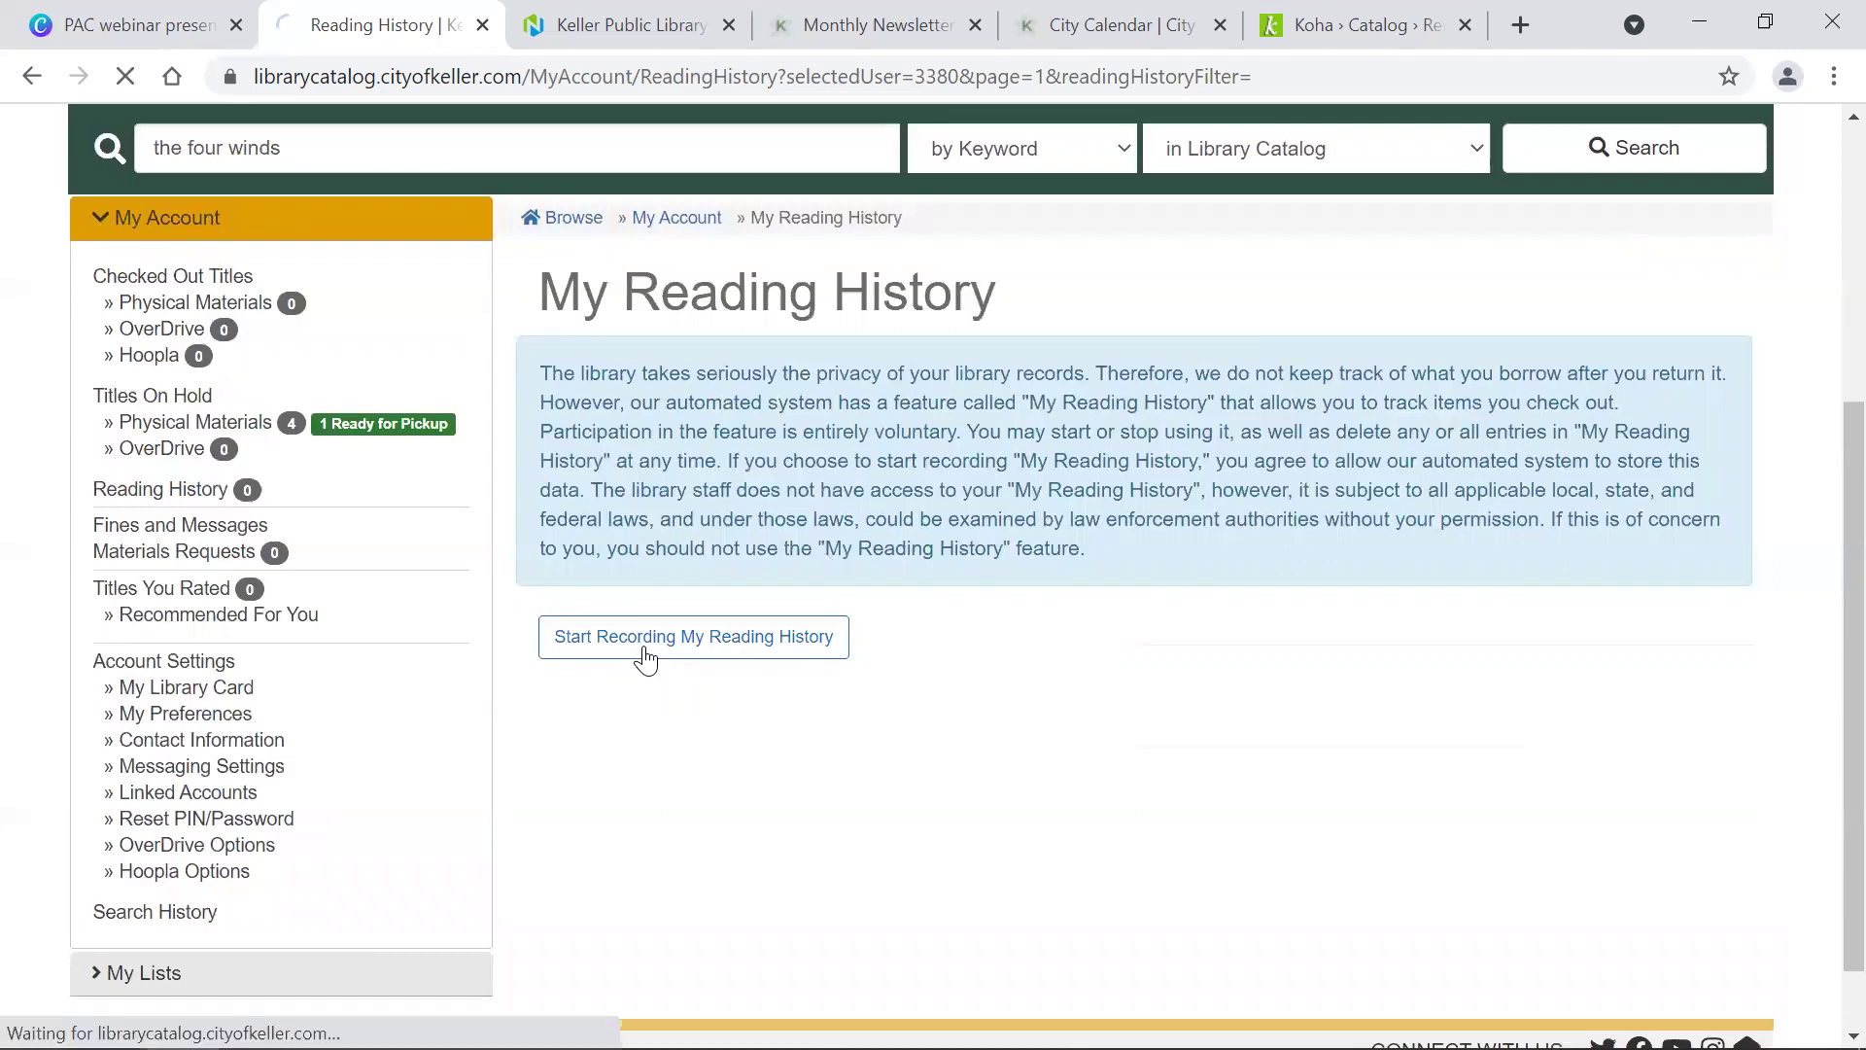
scroll(645, 661, down, 5)
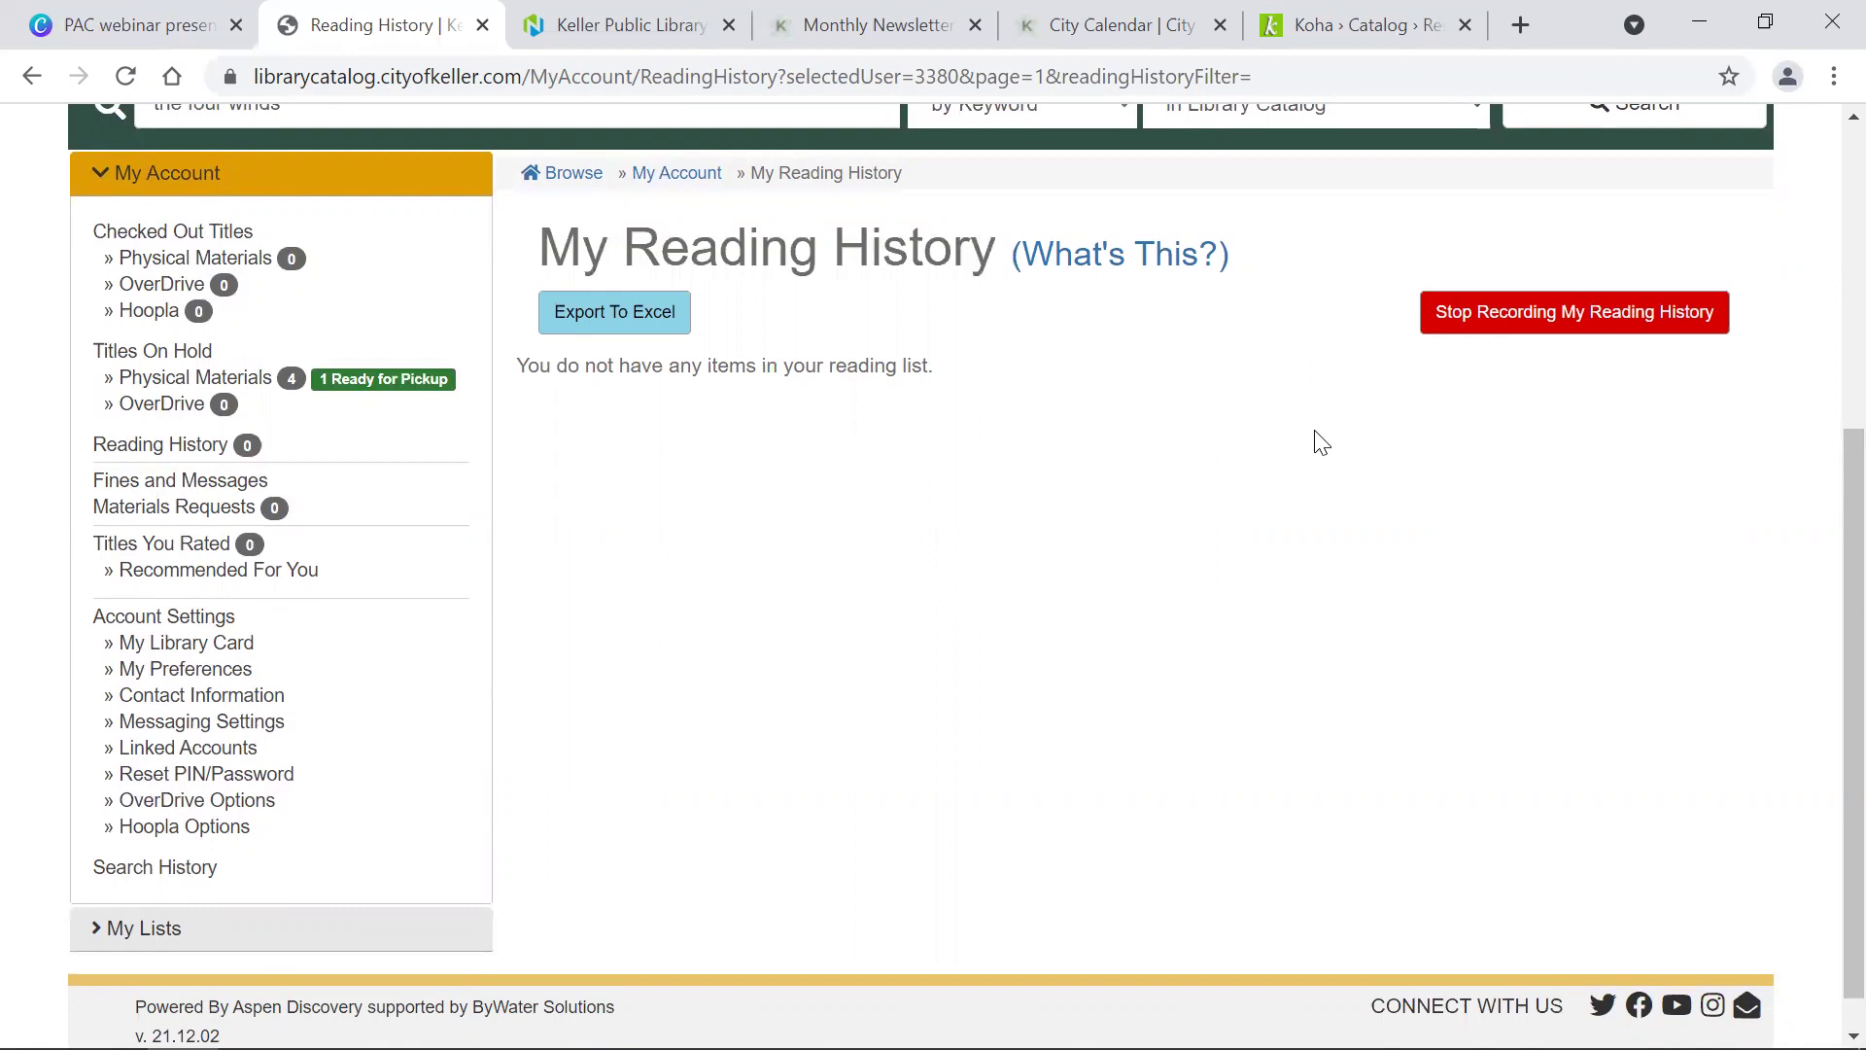
Step: Stop recording reading history and confirm opting out
click(1552, 330)
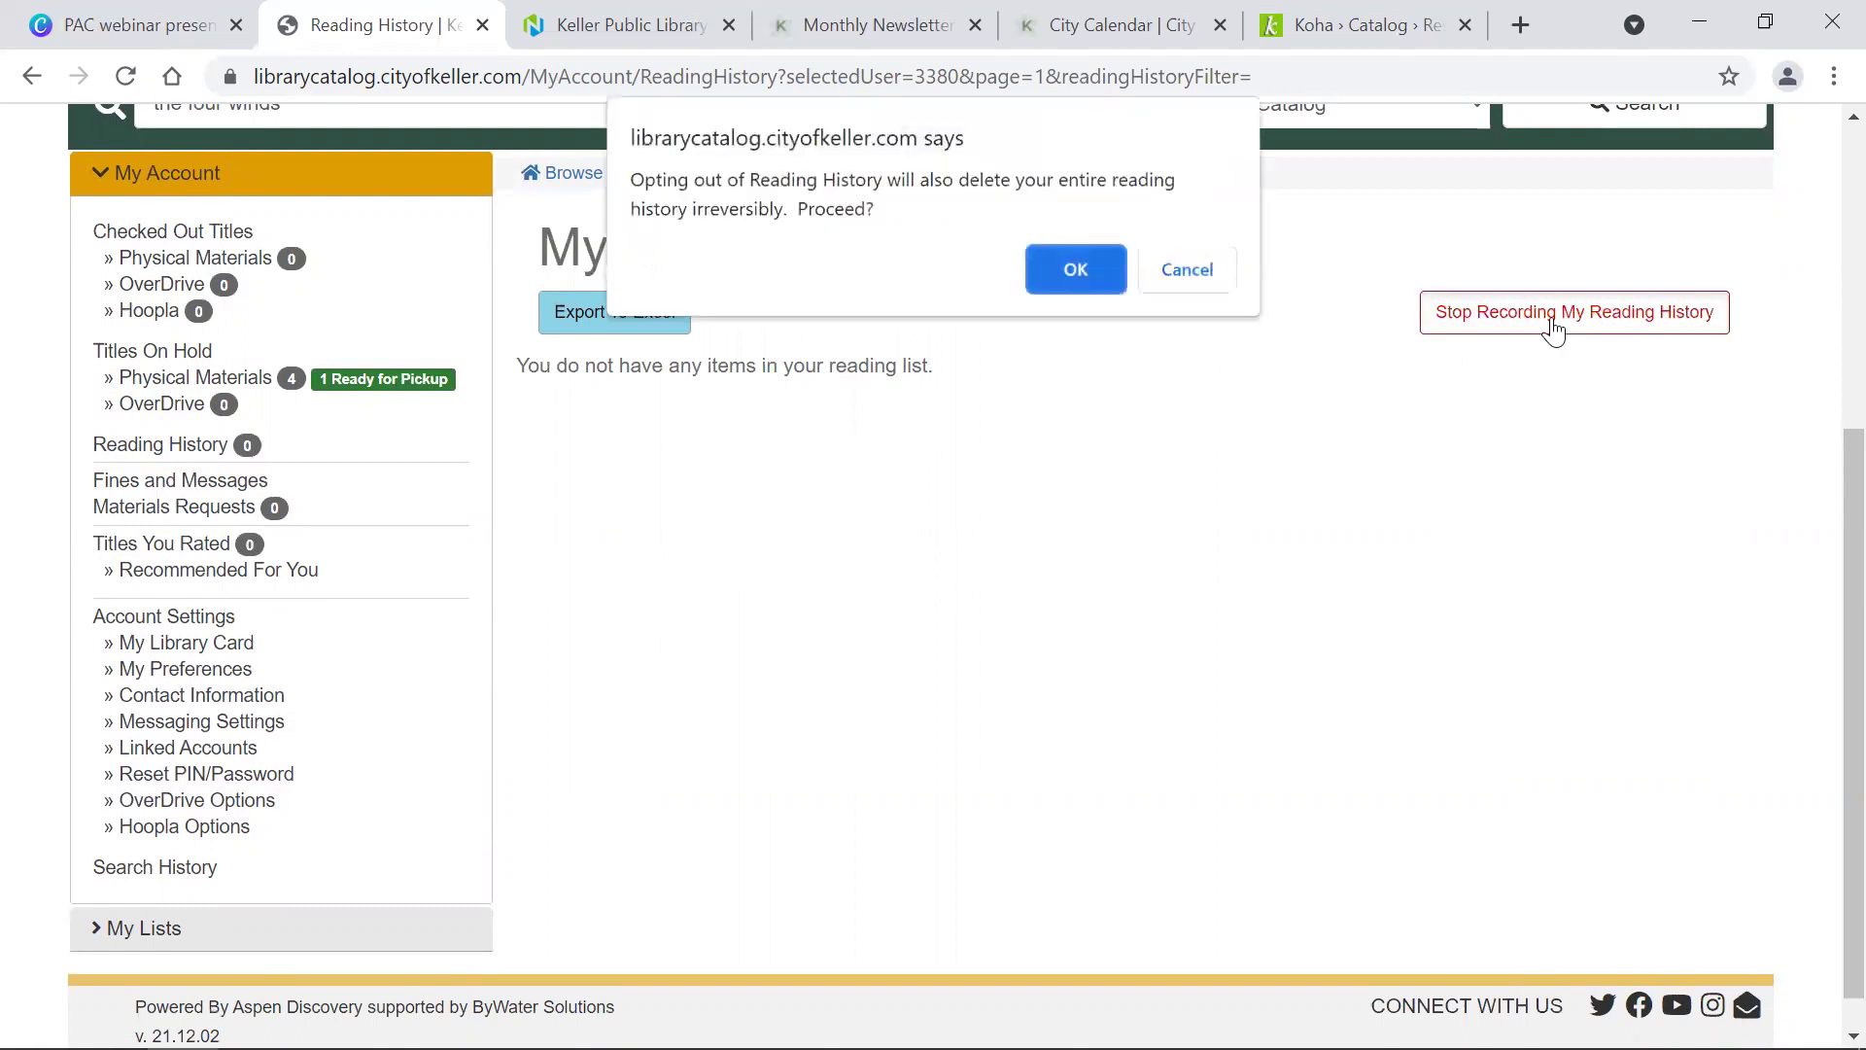
click(1055, 288)
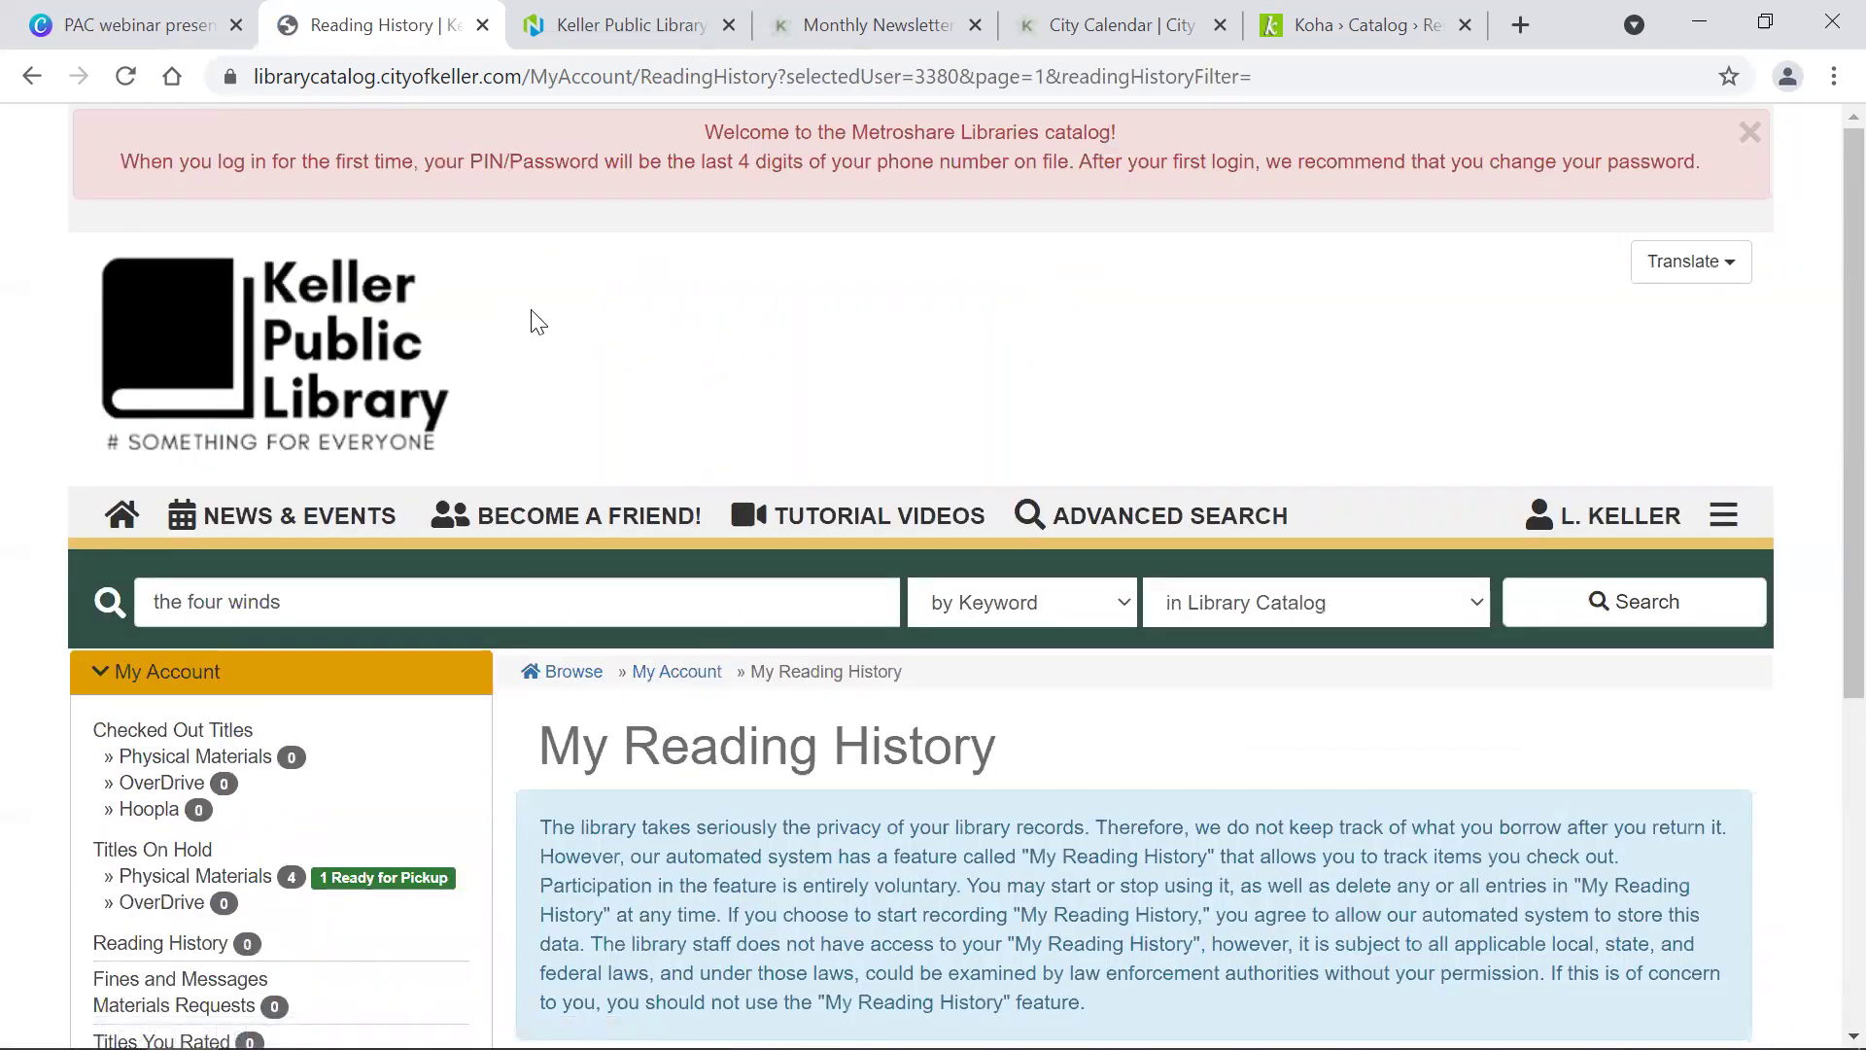
scroll(286, 590, down, 5)
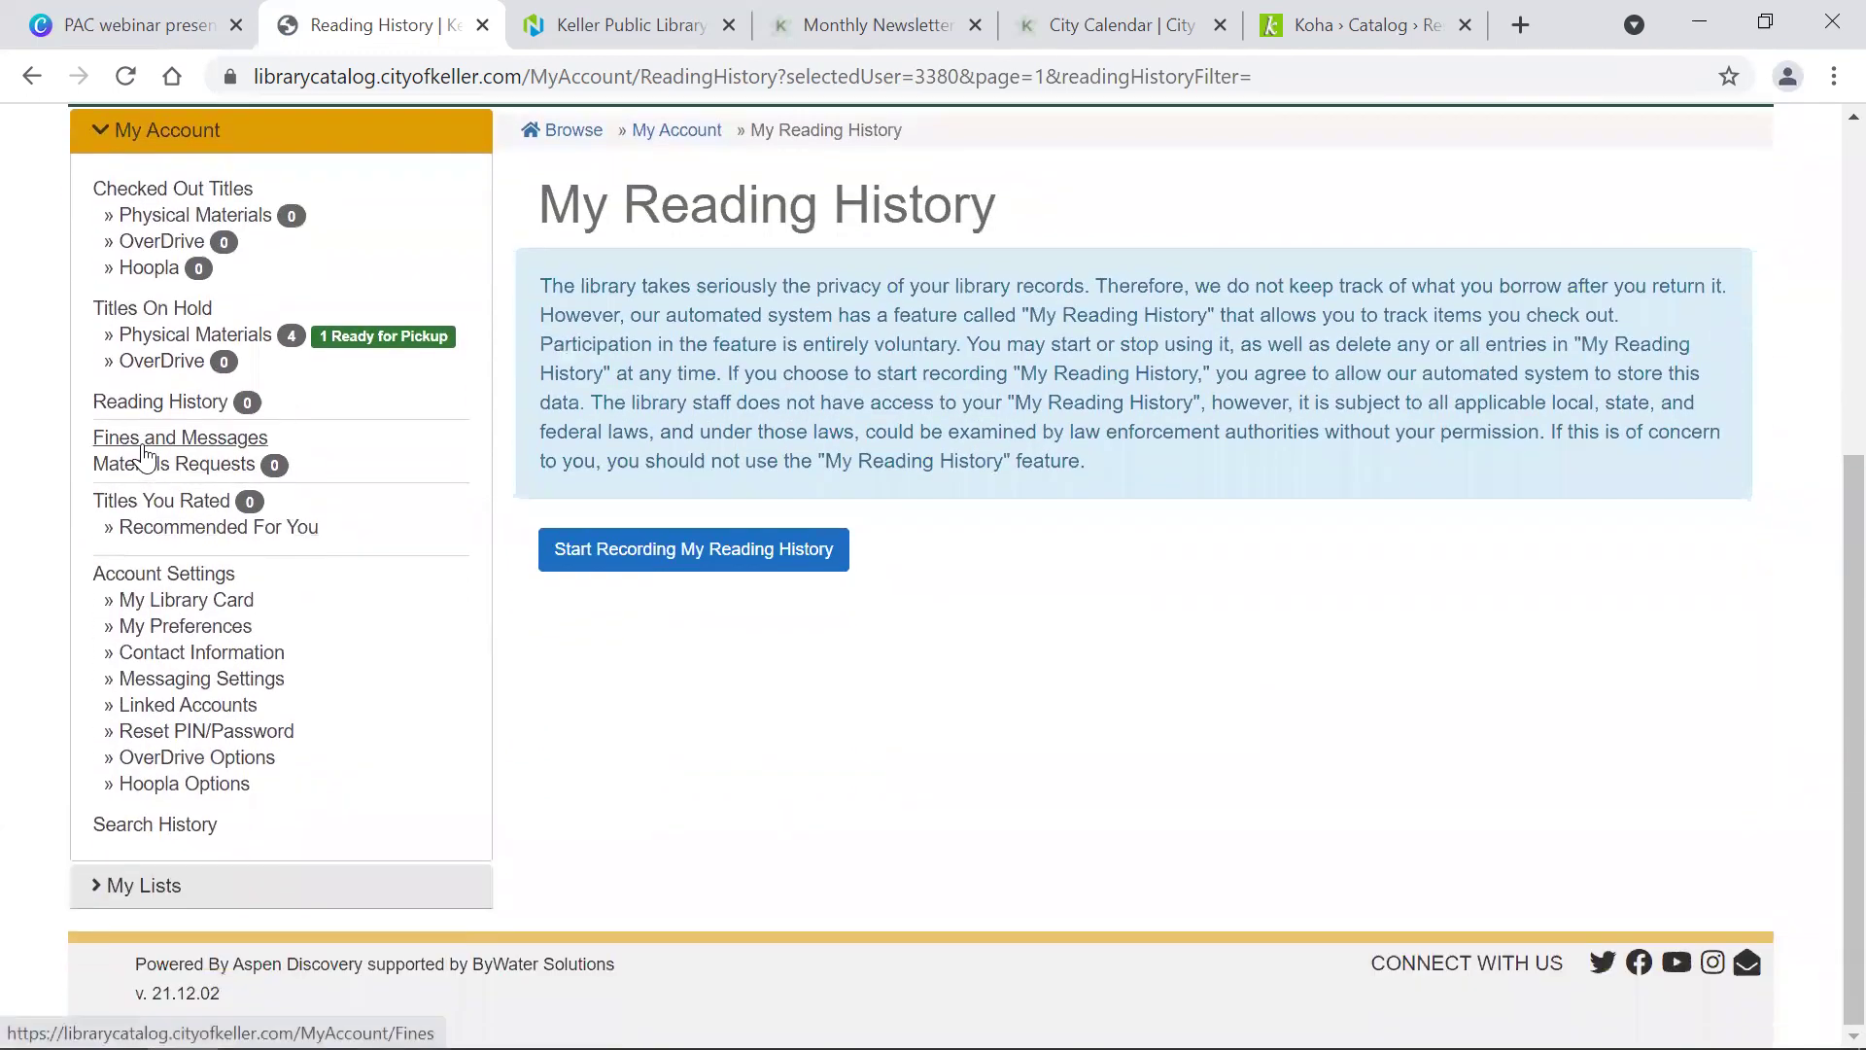
Step: Review the account's fines and messages, then view Materials Requests showing 0 of 1 yearly requests used
click(143, 447)
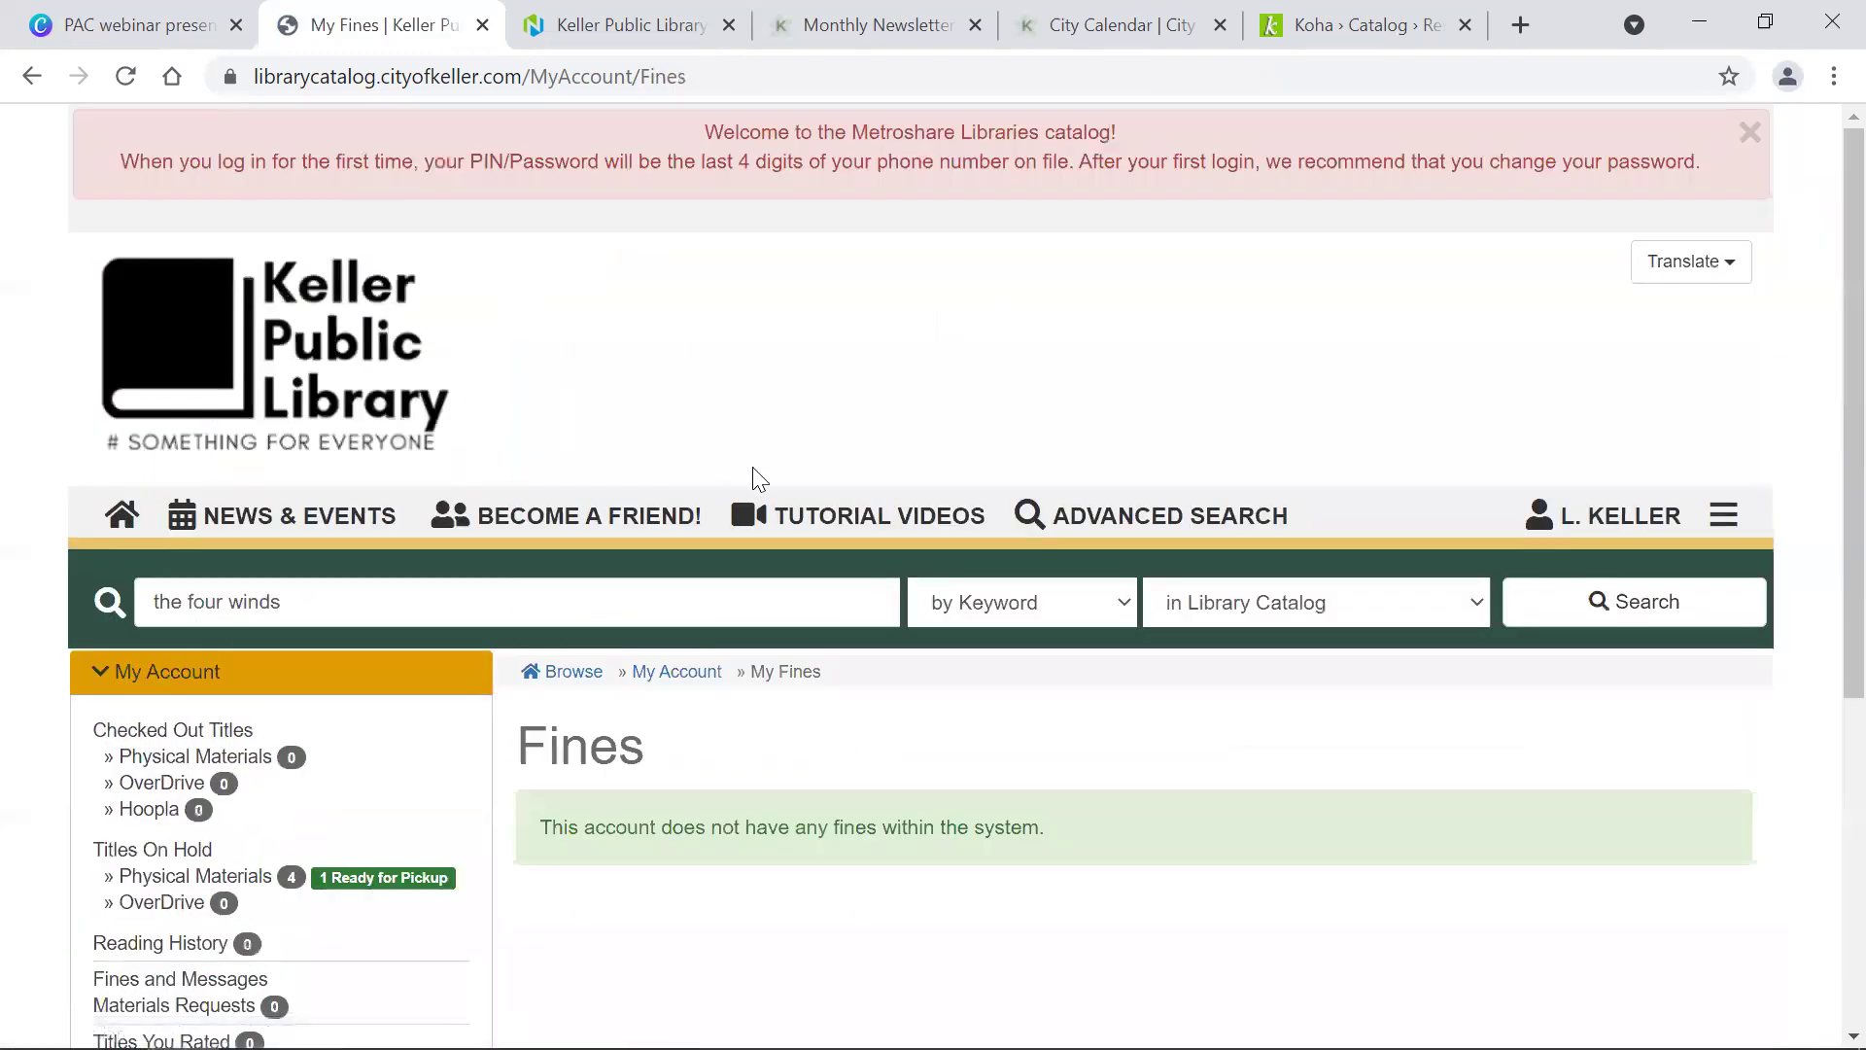
scroll(758, 478, down, 4)
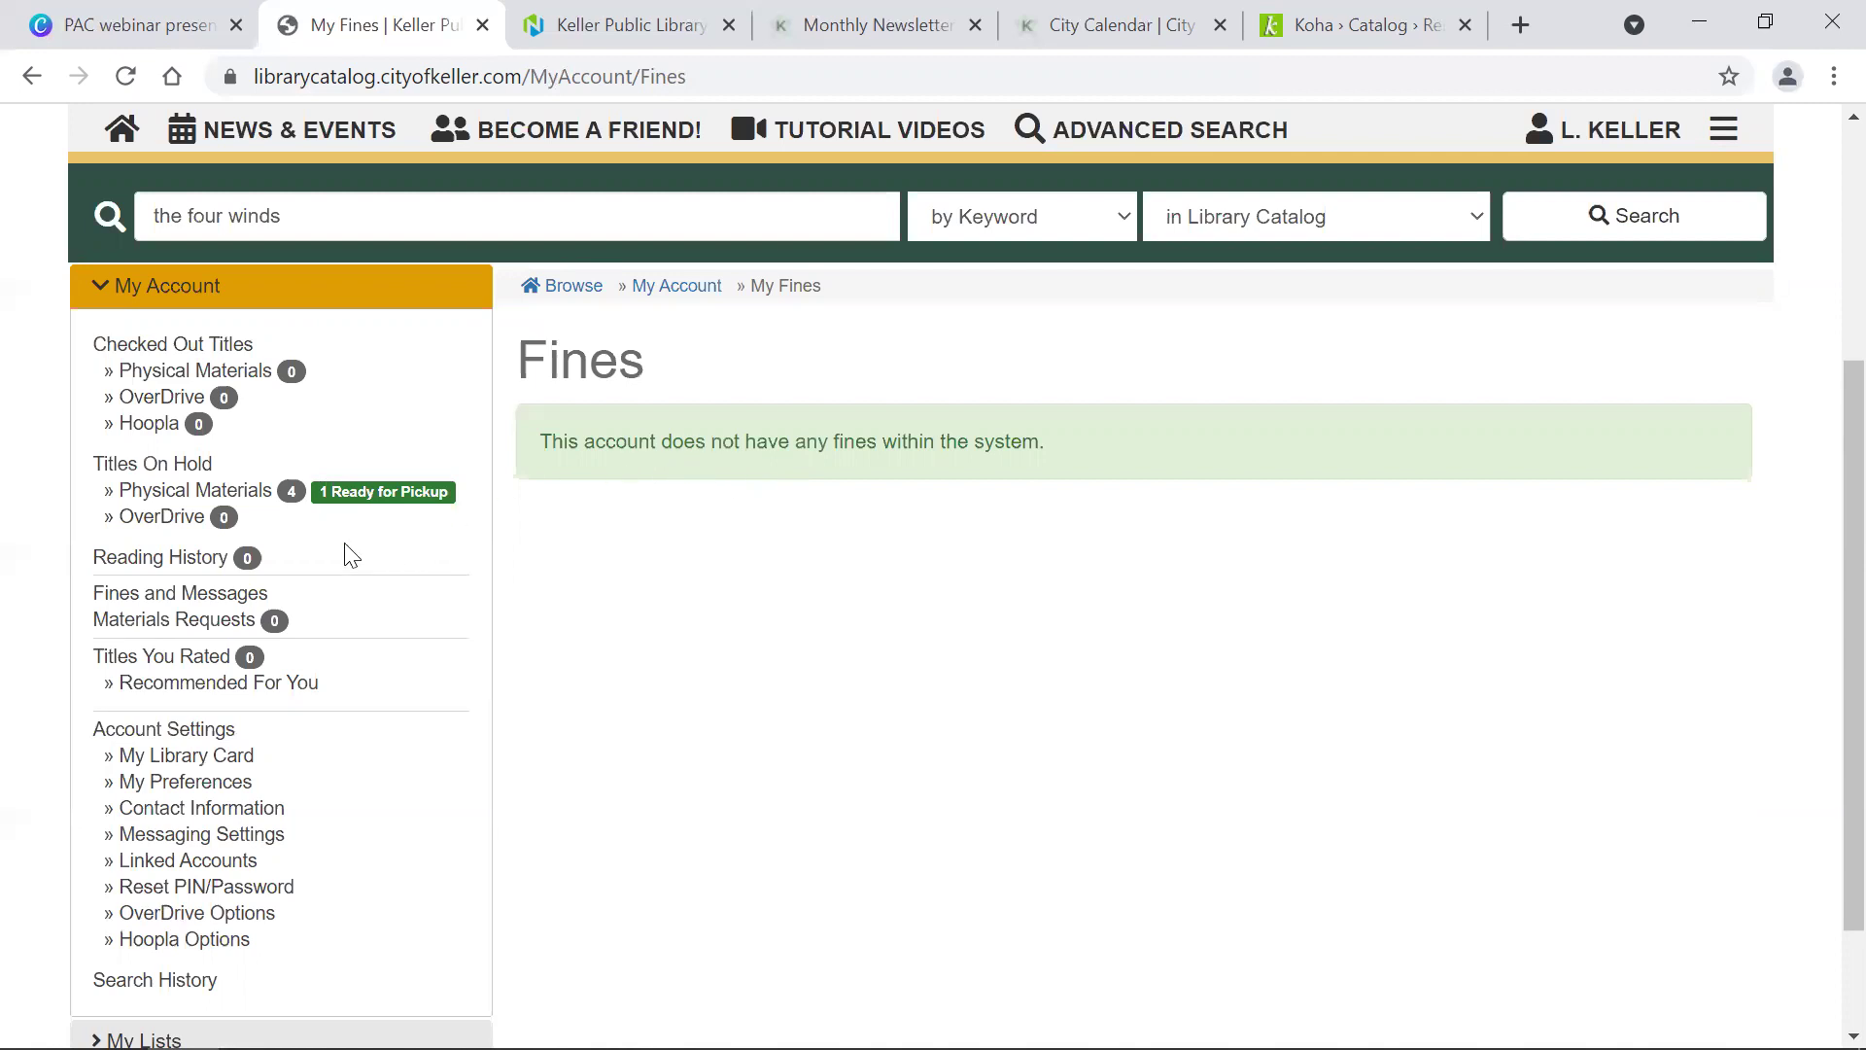
click(195, 622)
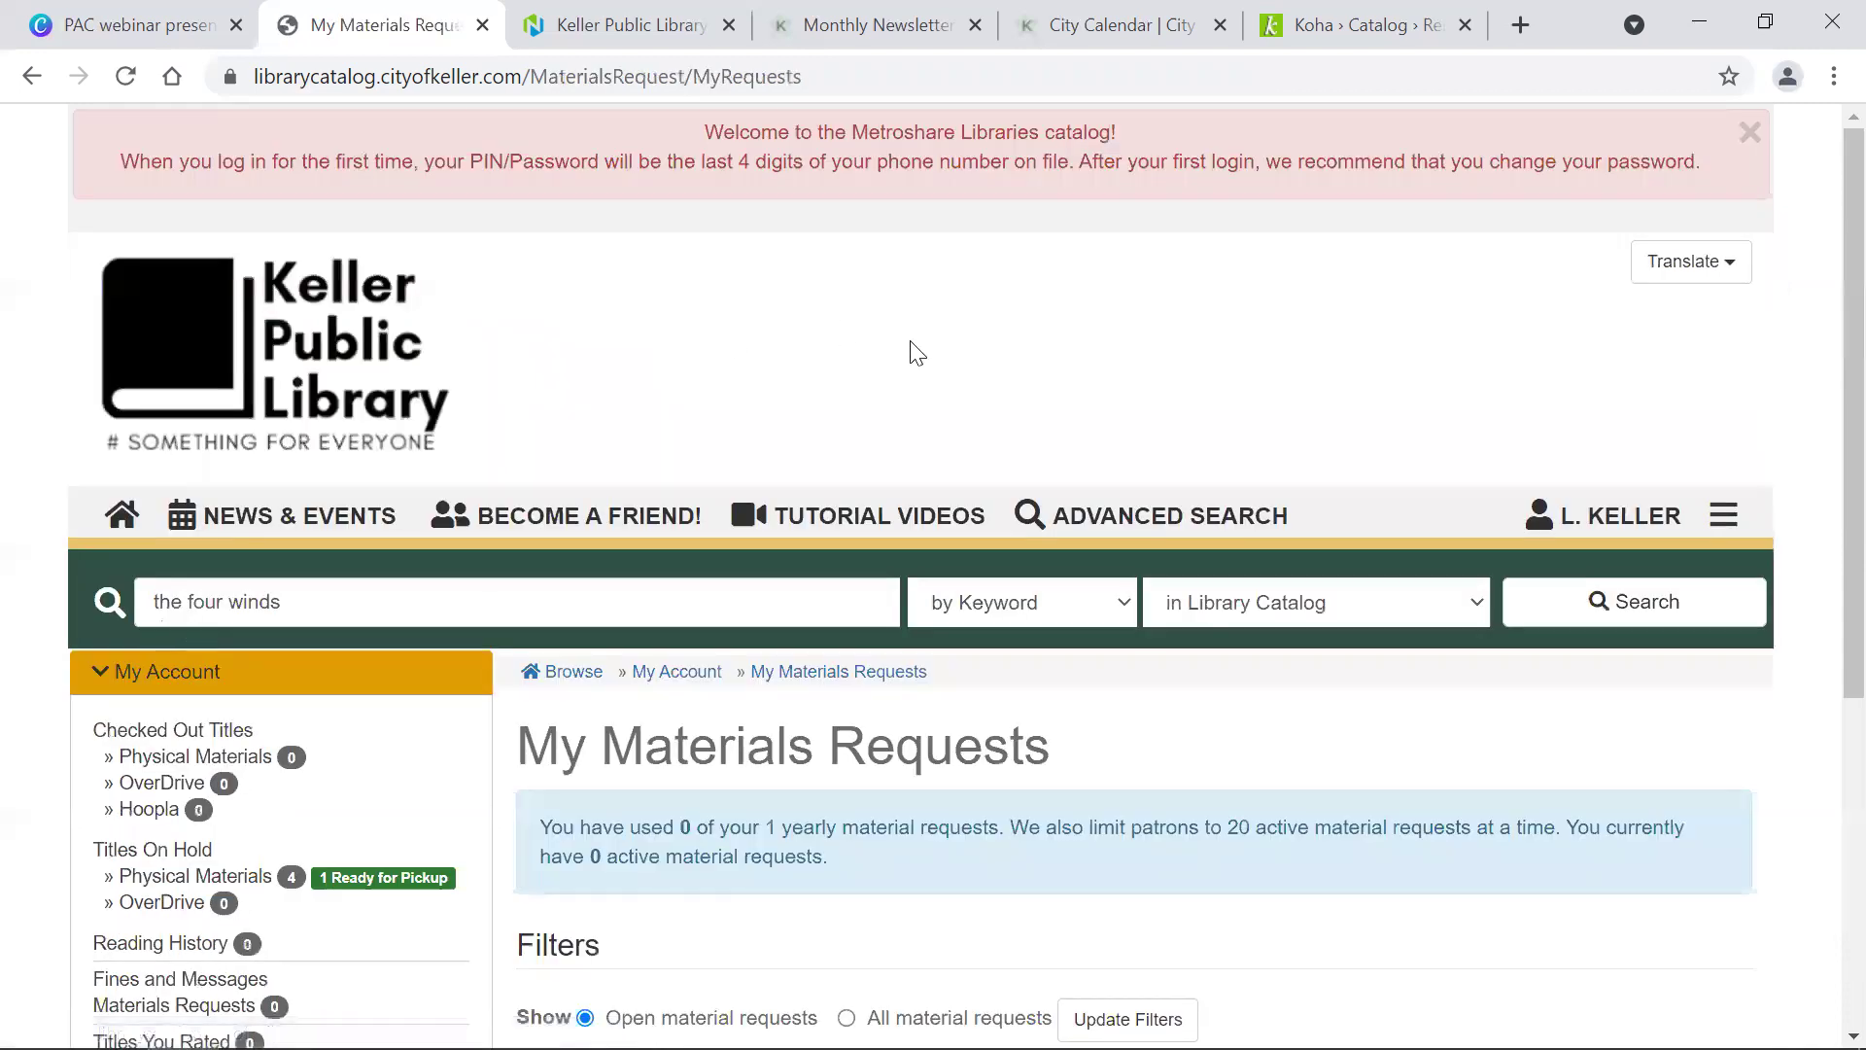
scroll(917, 354, down, 6)
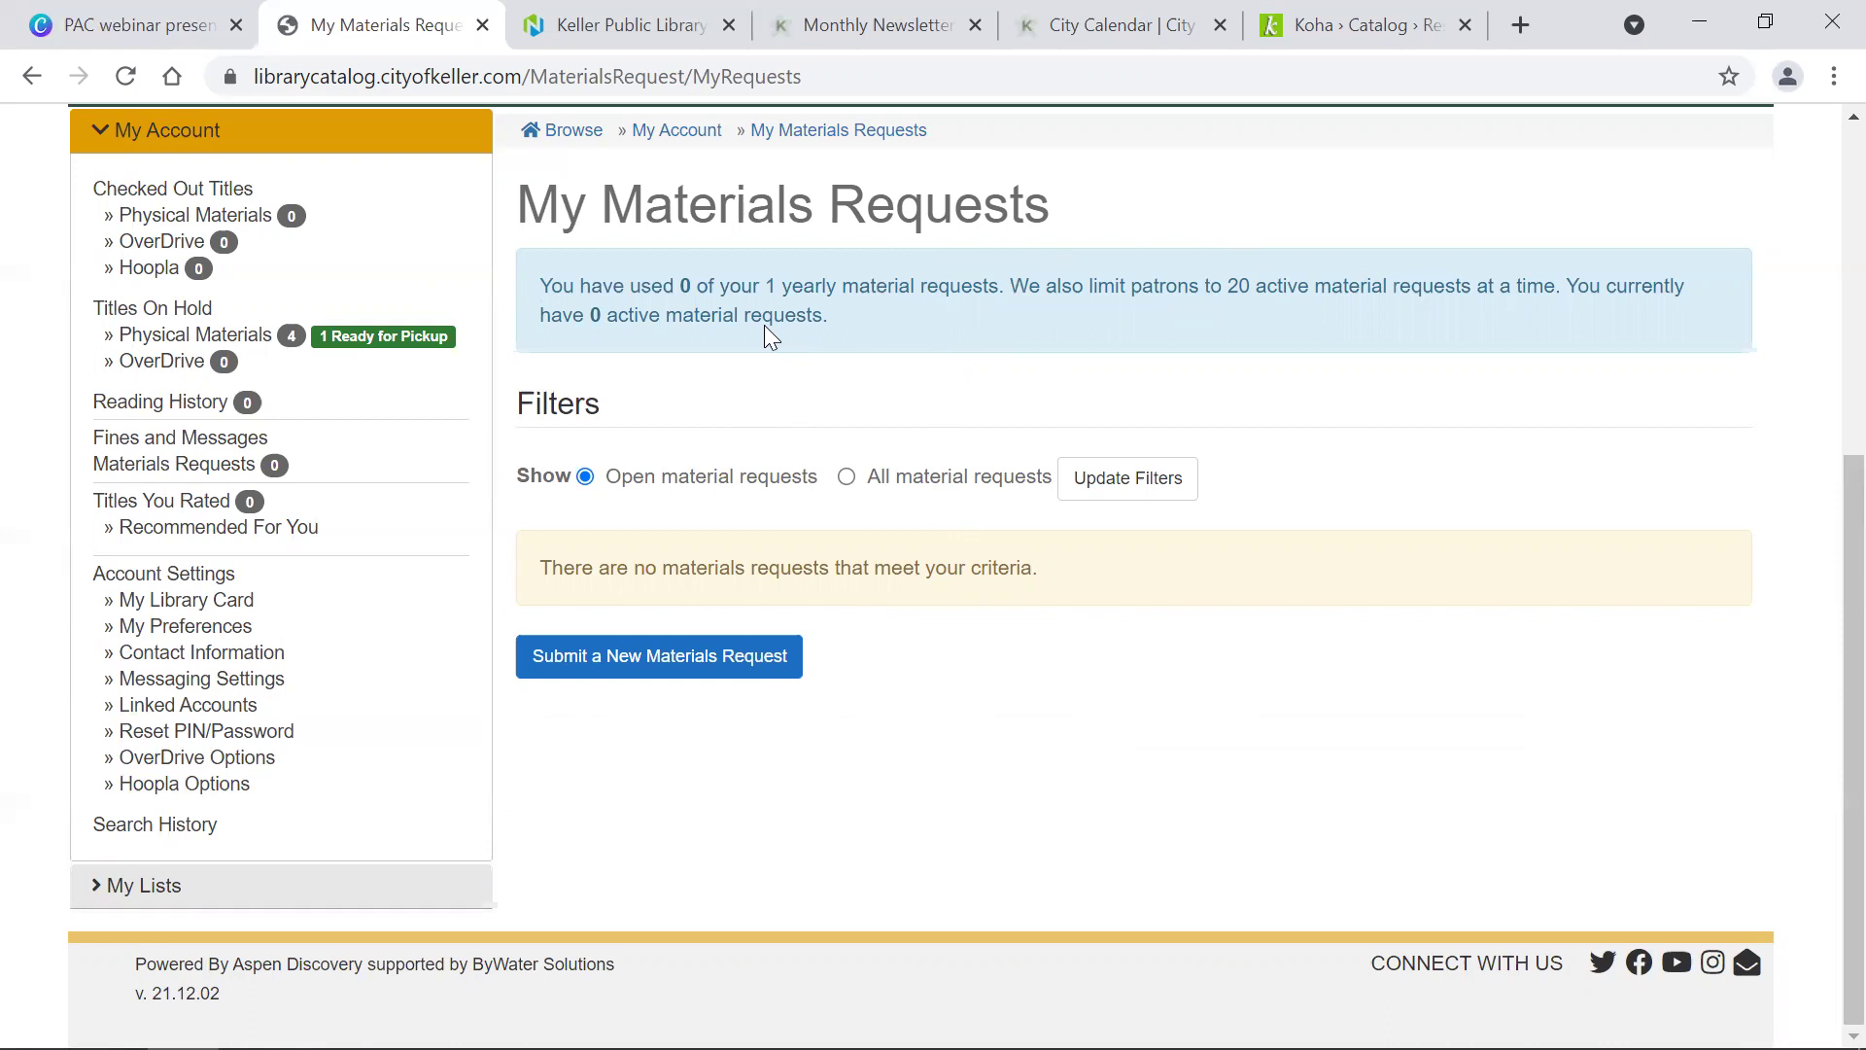
Step: View the list of titles you've rated
click(185, 507)
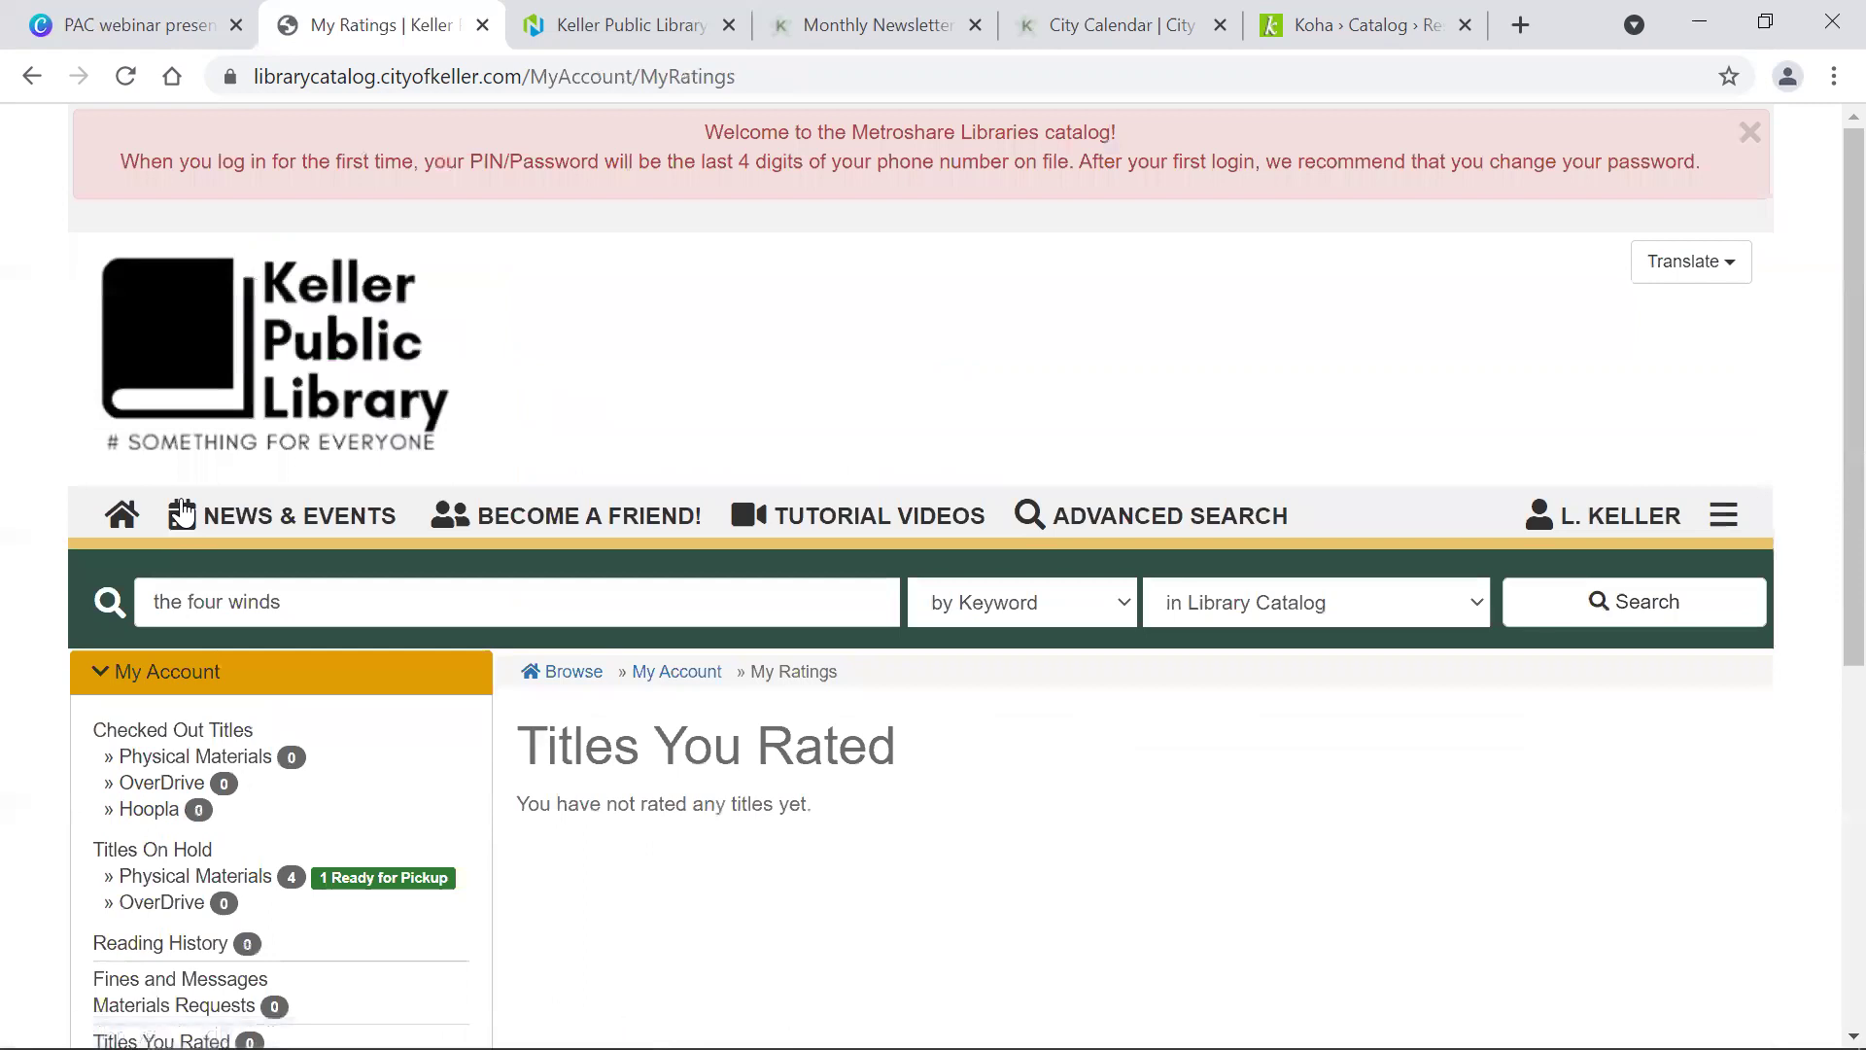
scroll(702, 413, down, 6)
scroll(702, 413, up, 1)
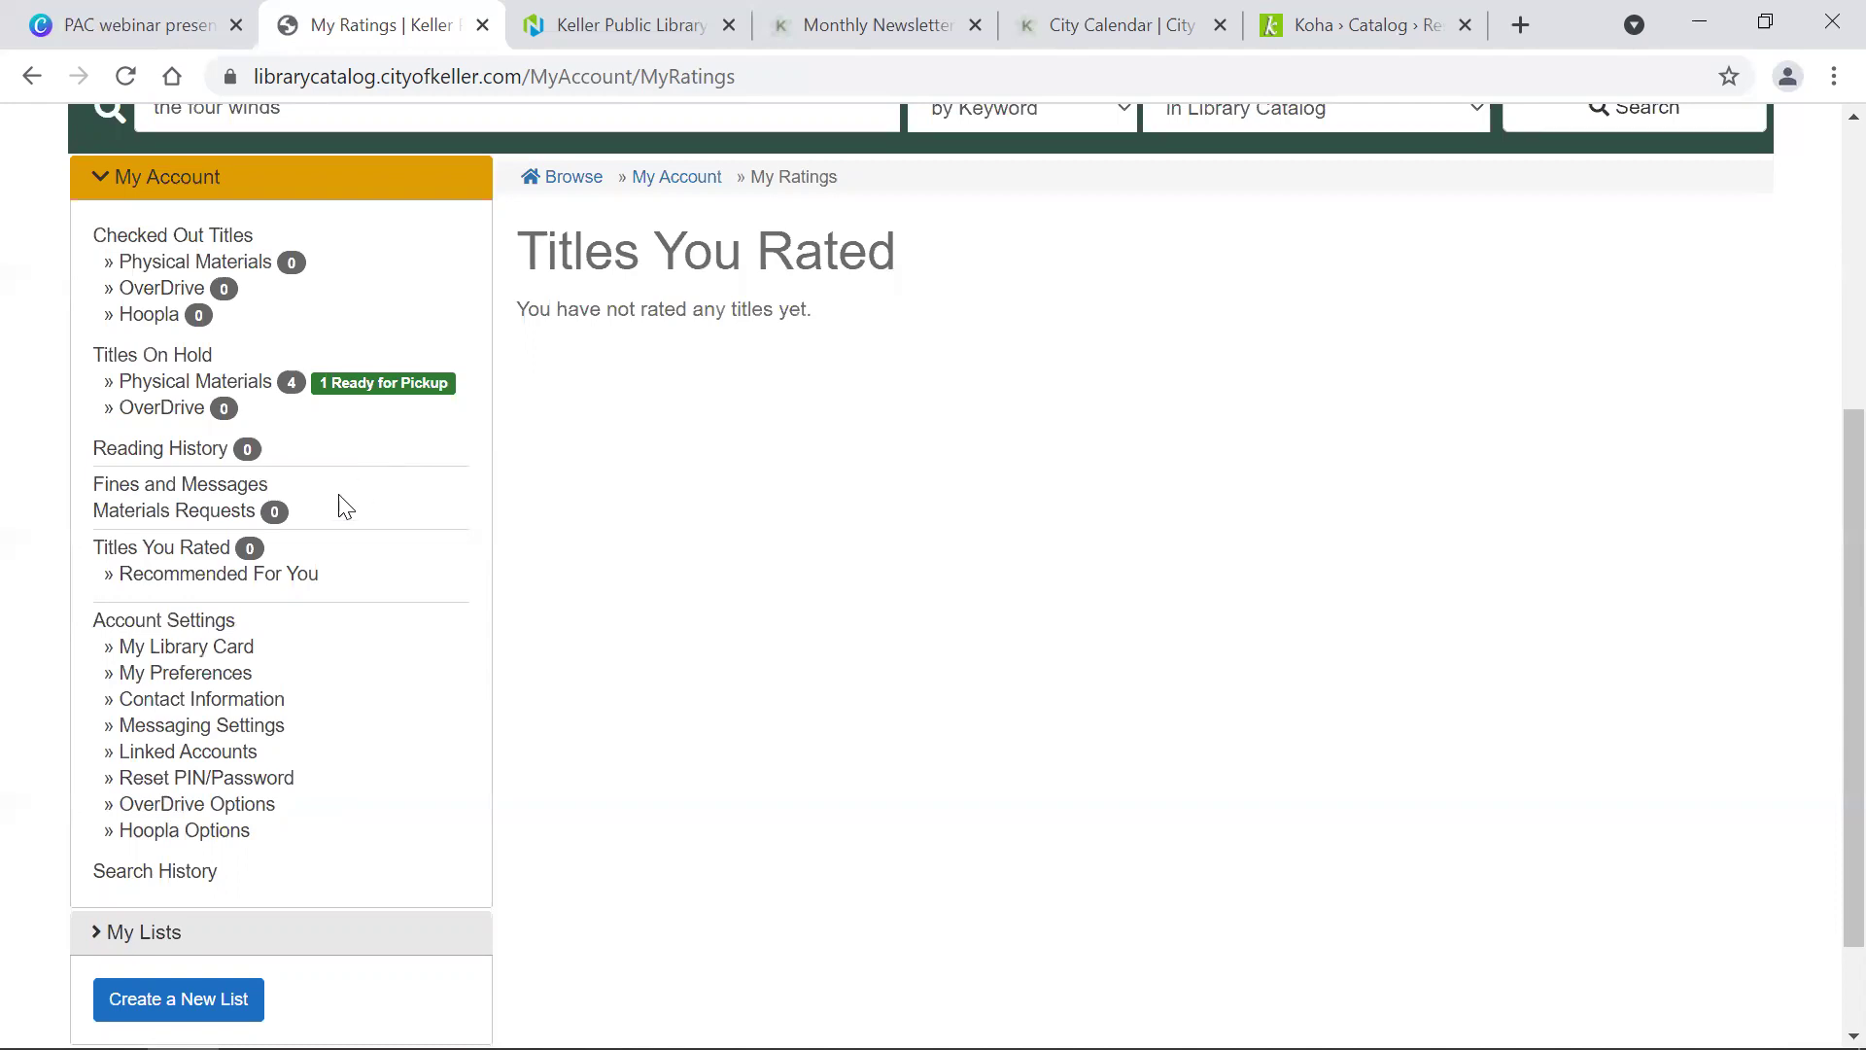
Step: View Recommended For You, which asks you to rate titles before suggestions appear
click(281, 576)
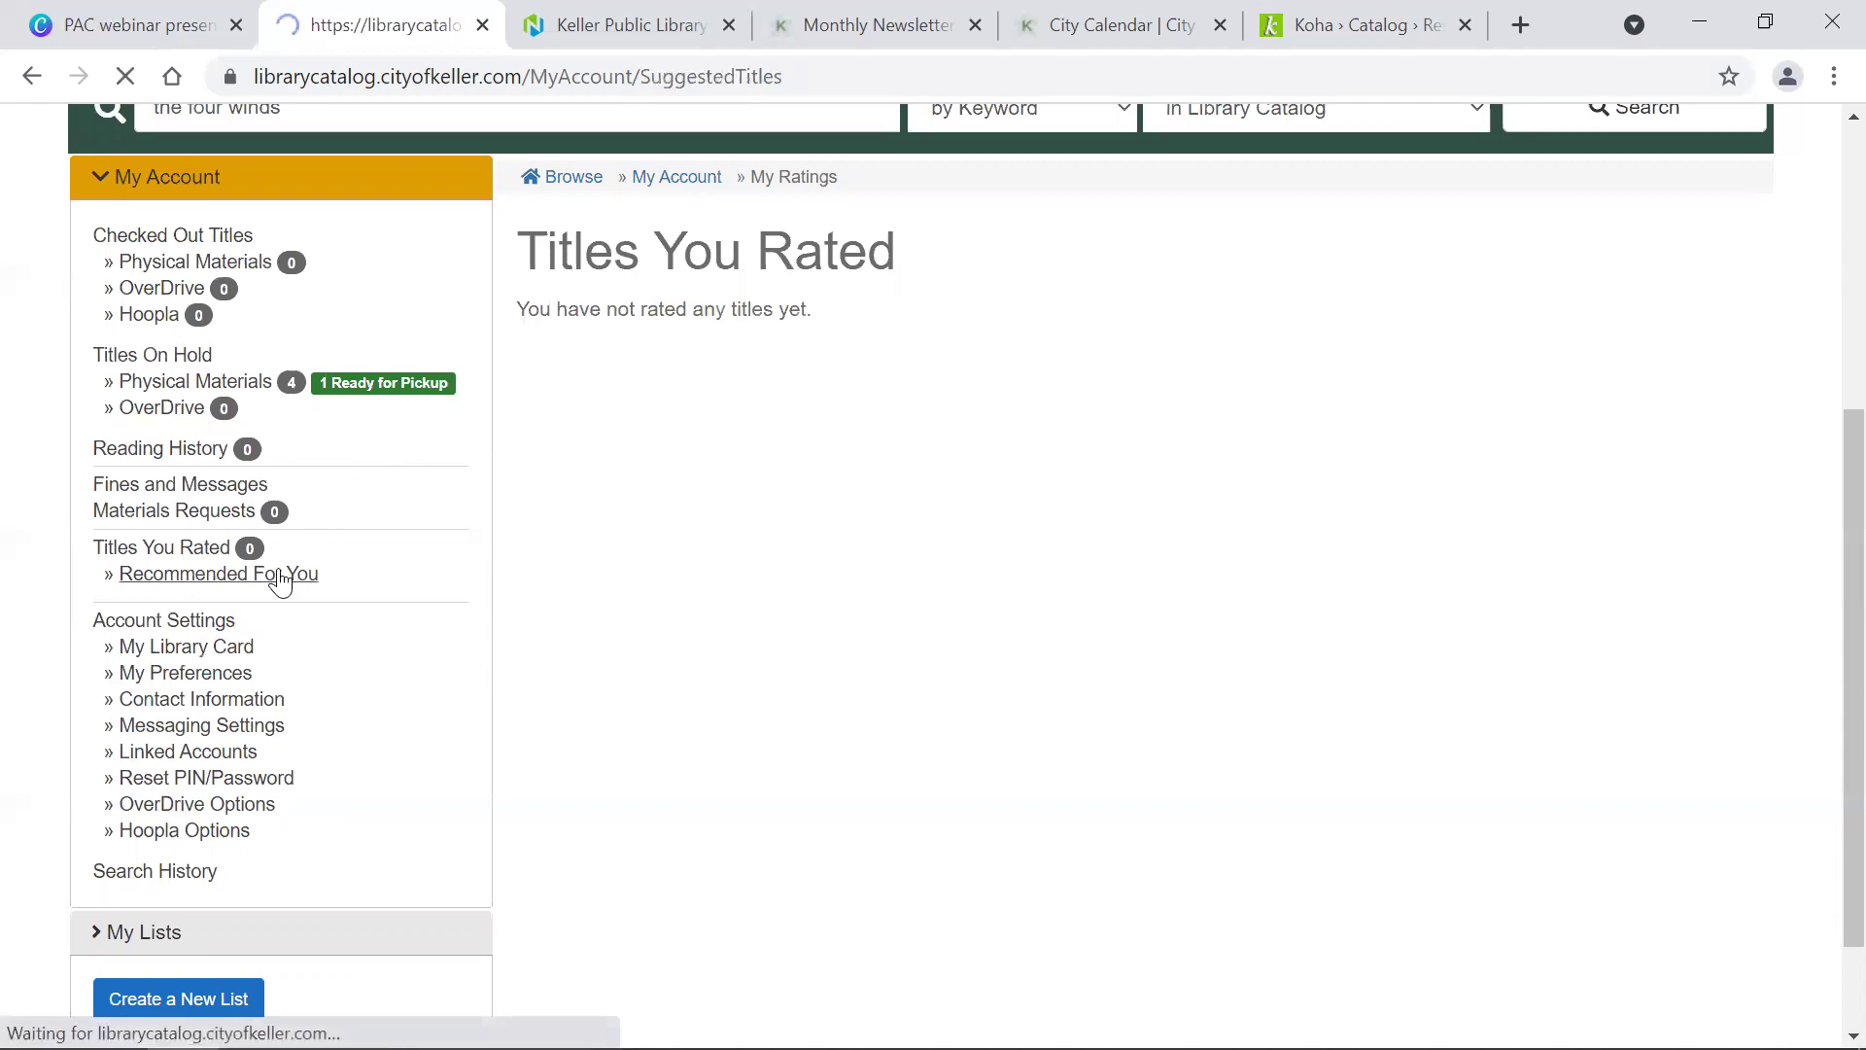
scroll(609, 515, down, 3)
scroll(610, 515, down, 2)
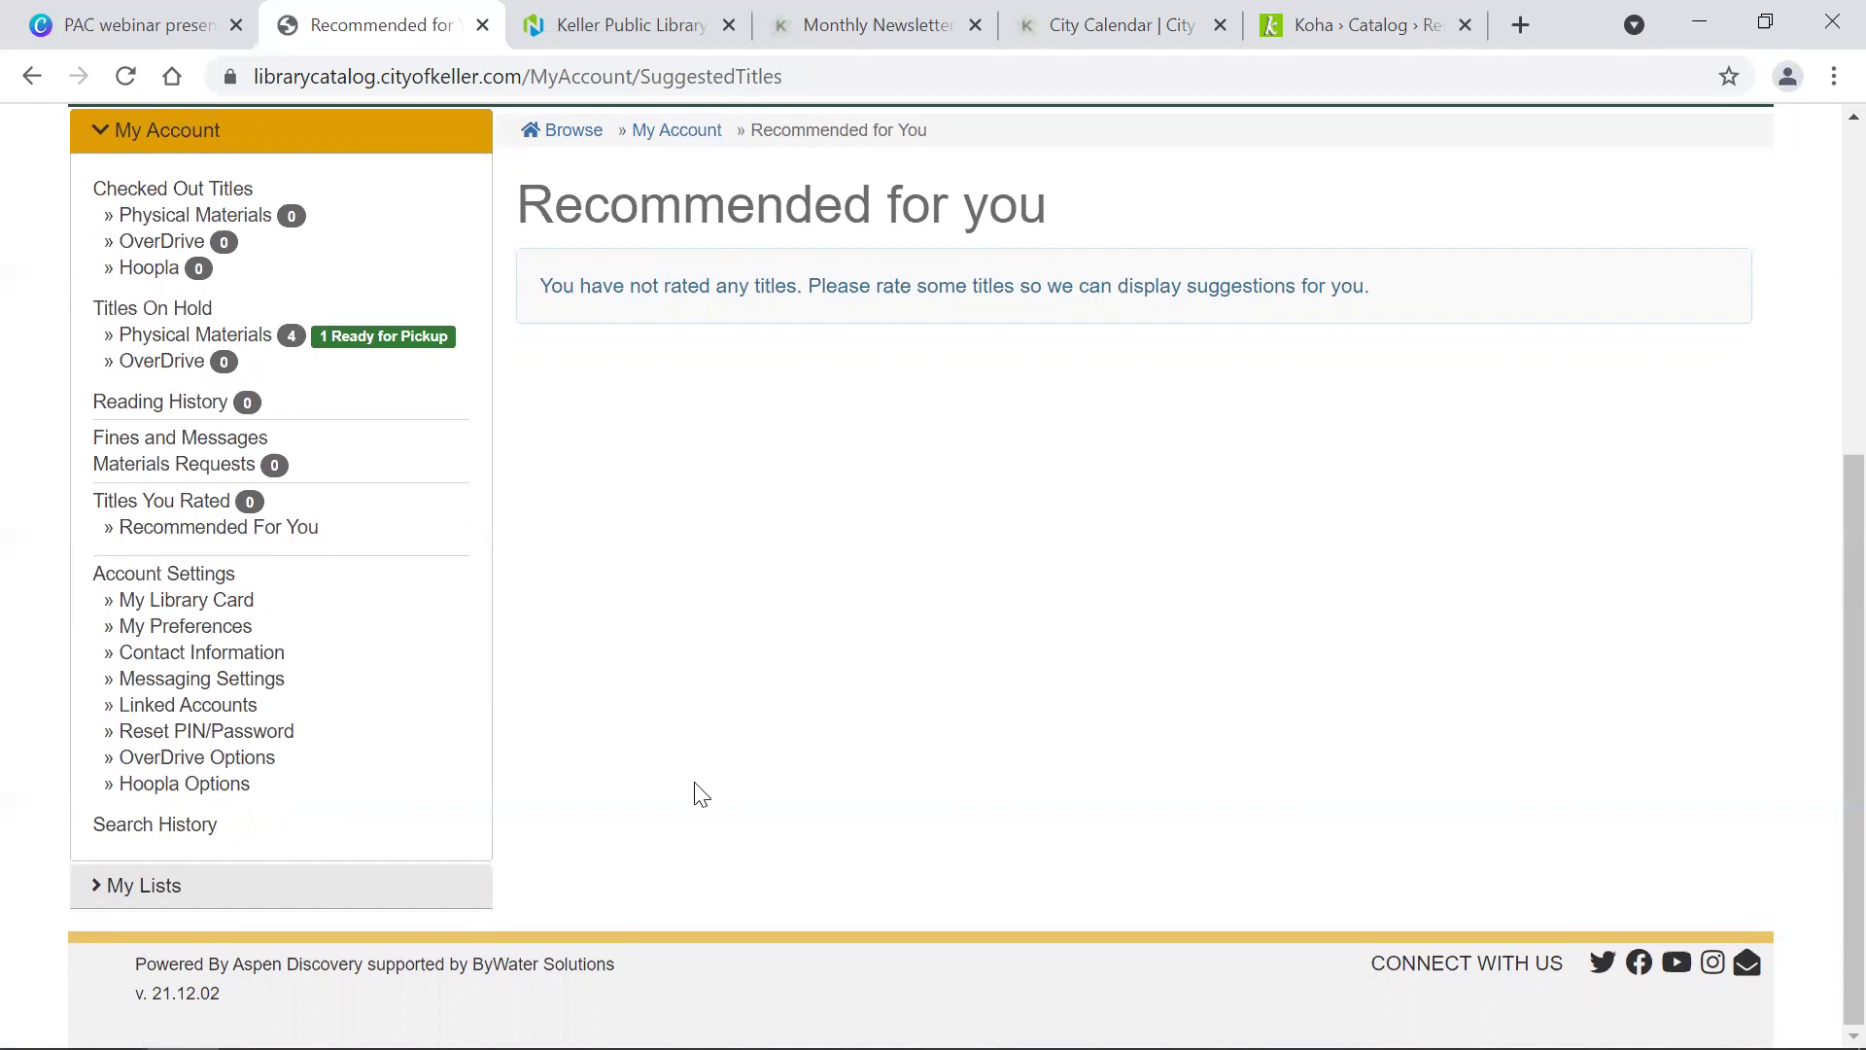
Step: Check the library card's expiry, then view My Preferences: English display language, Keller Pickup Window pickup
click(193, 605)
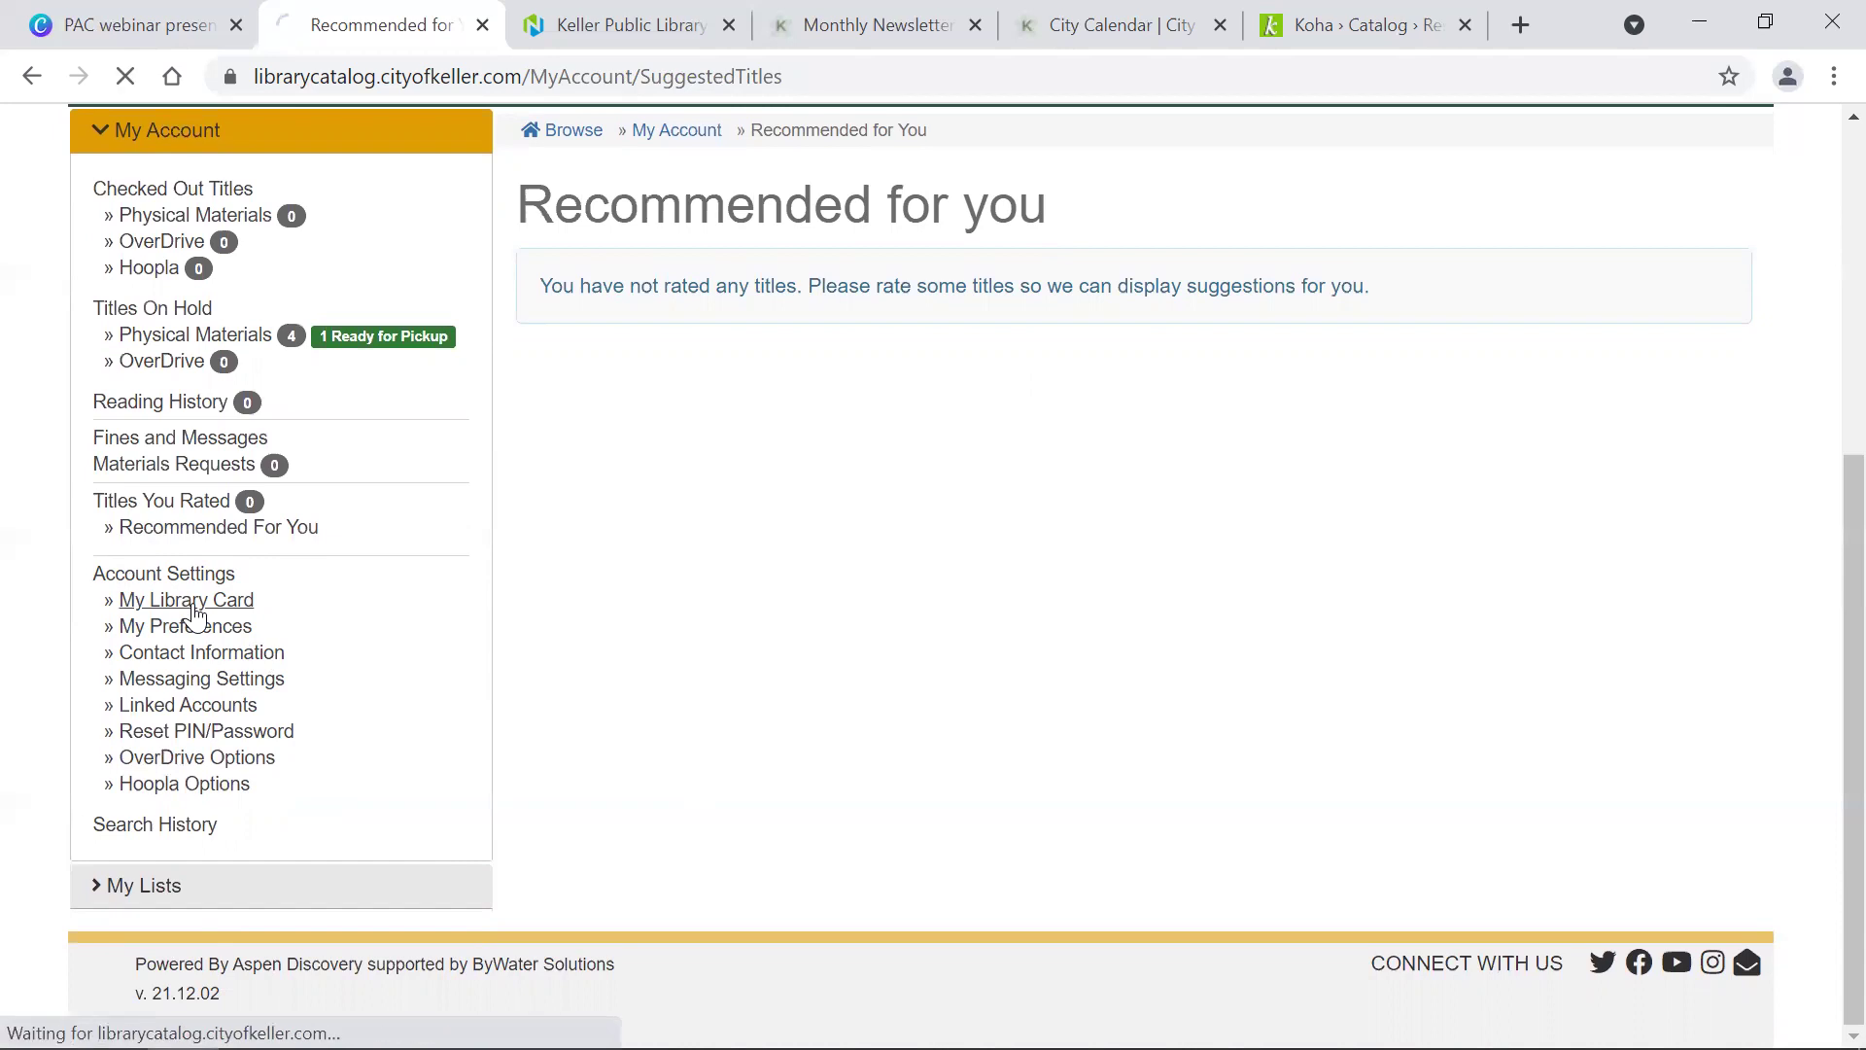
scroll(793, 509, down, 5)
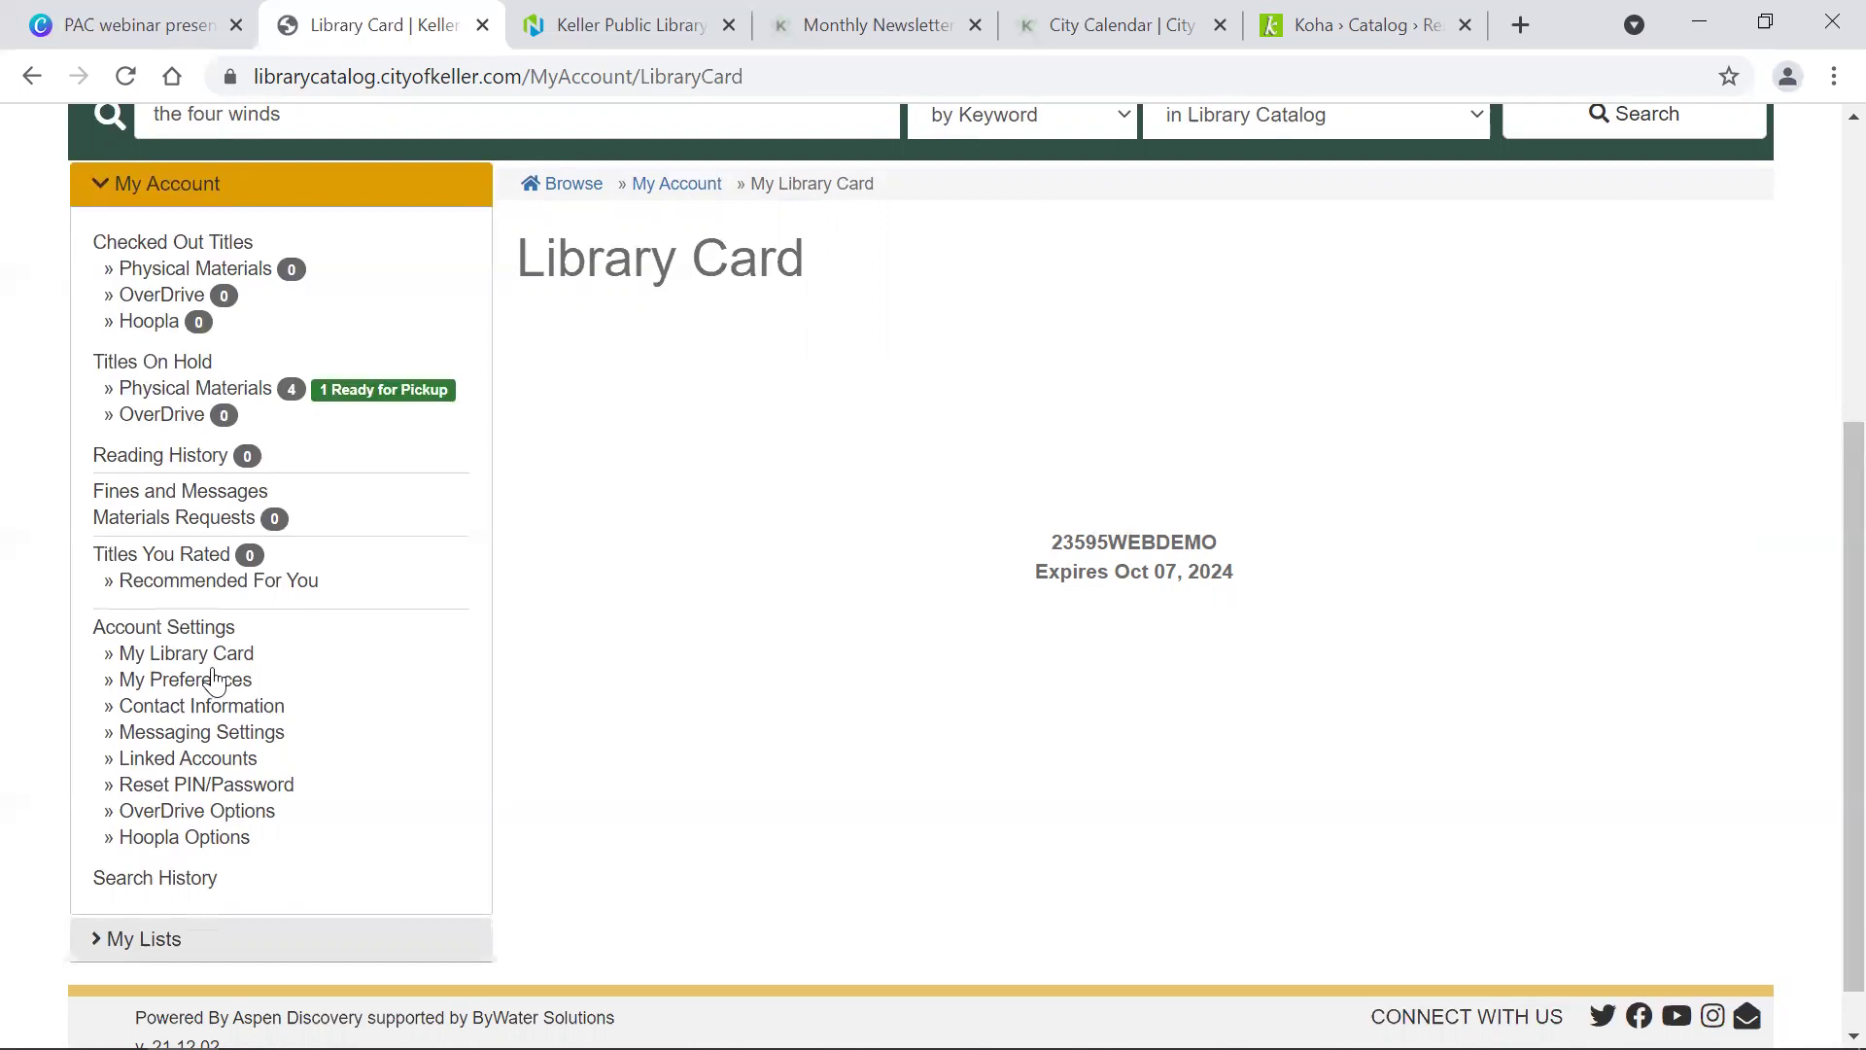
click(185, 680)
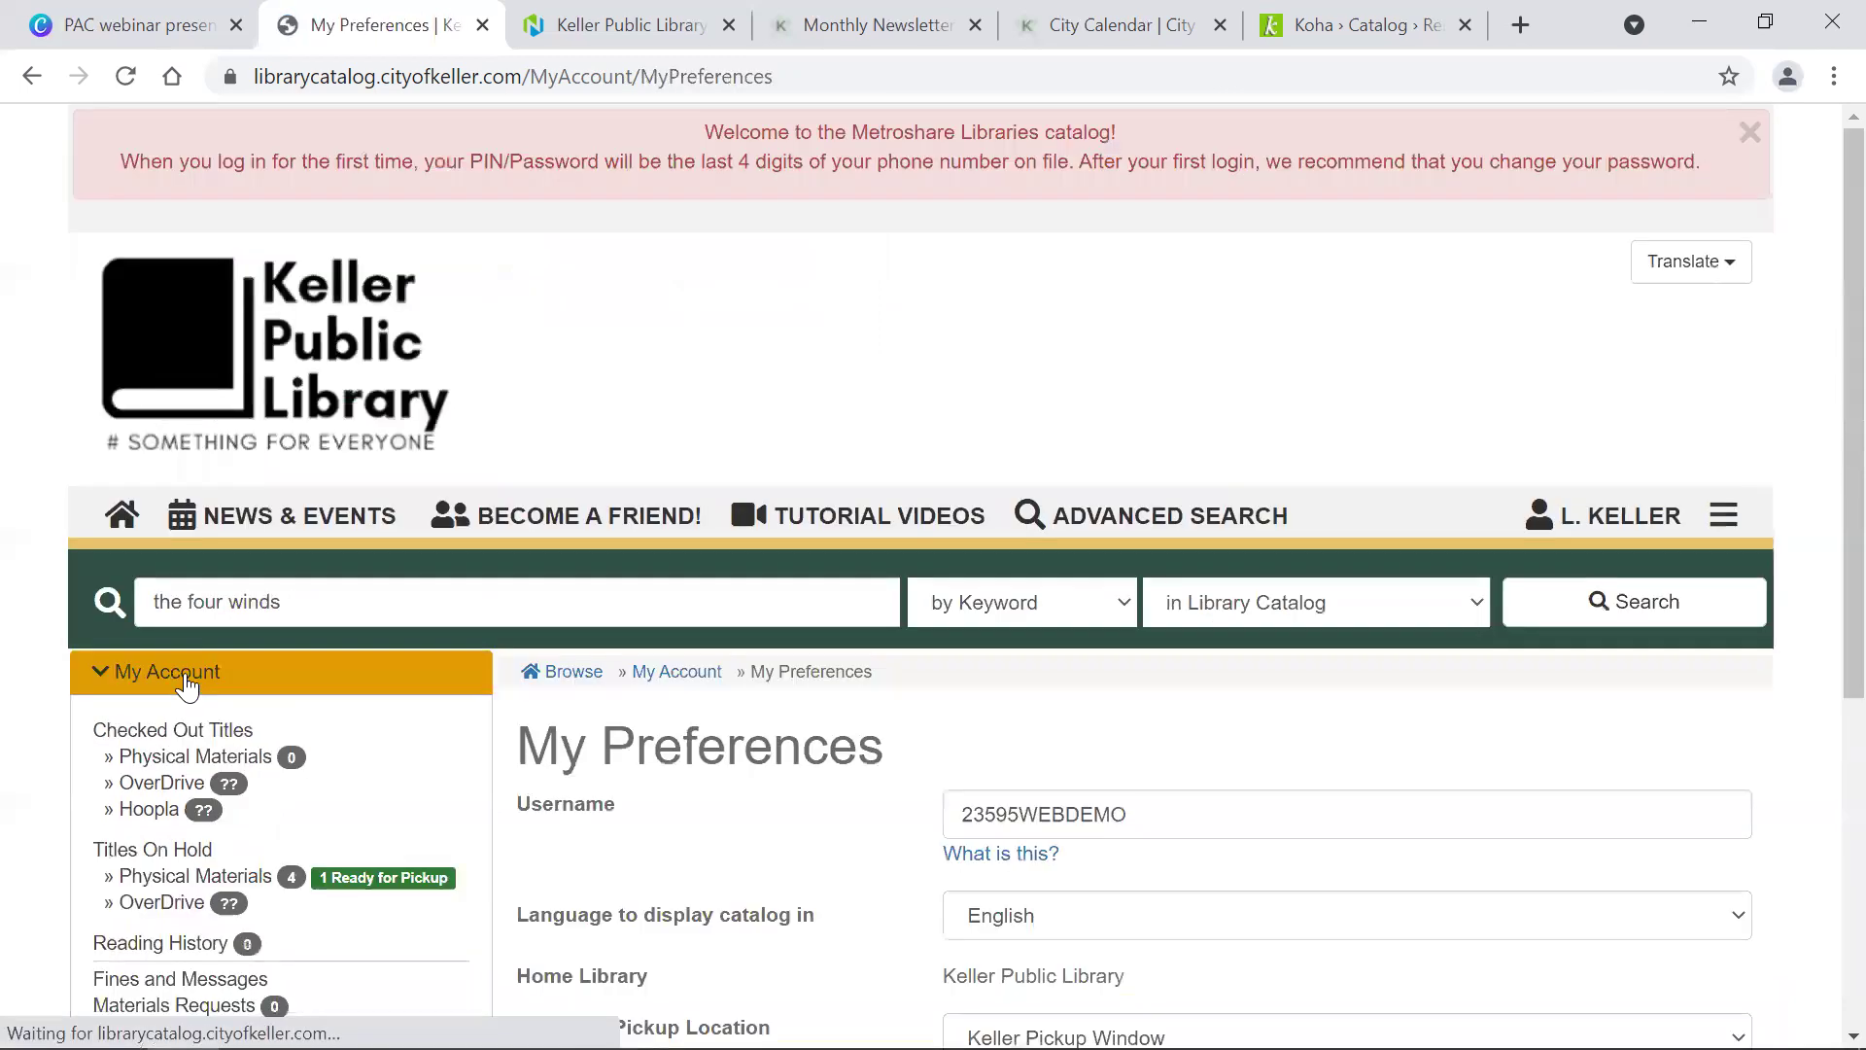
scroll(846, 496, down, 5)
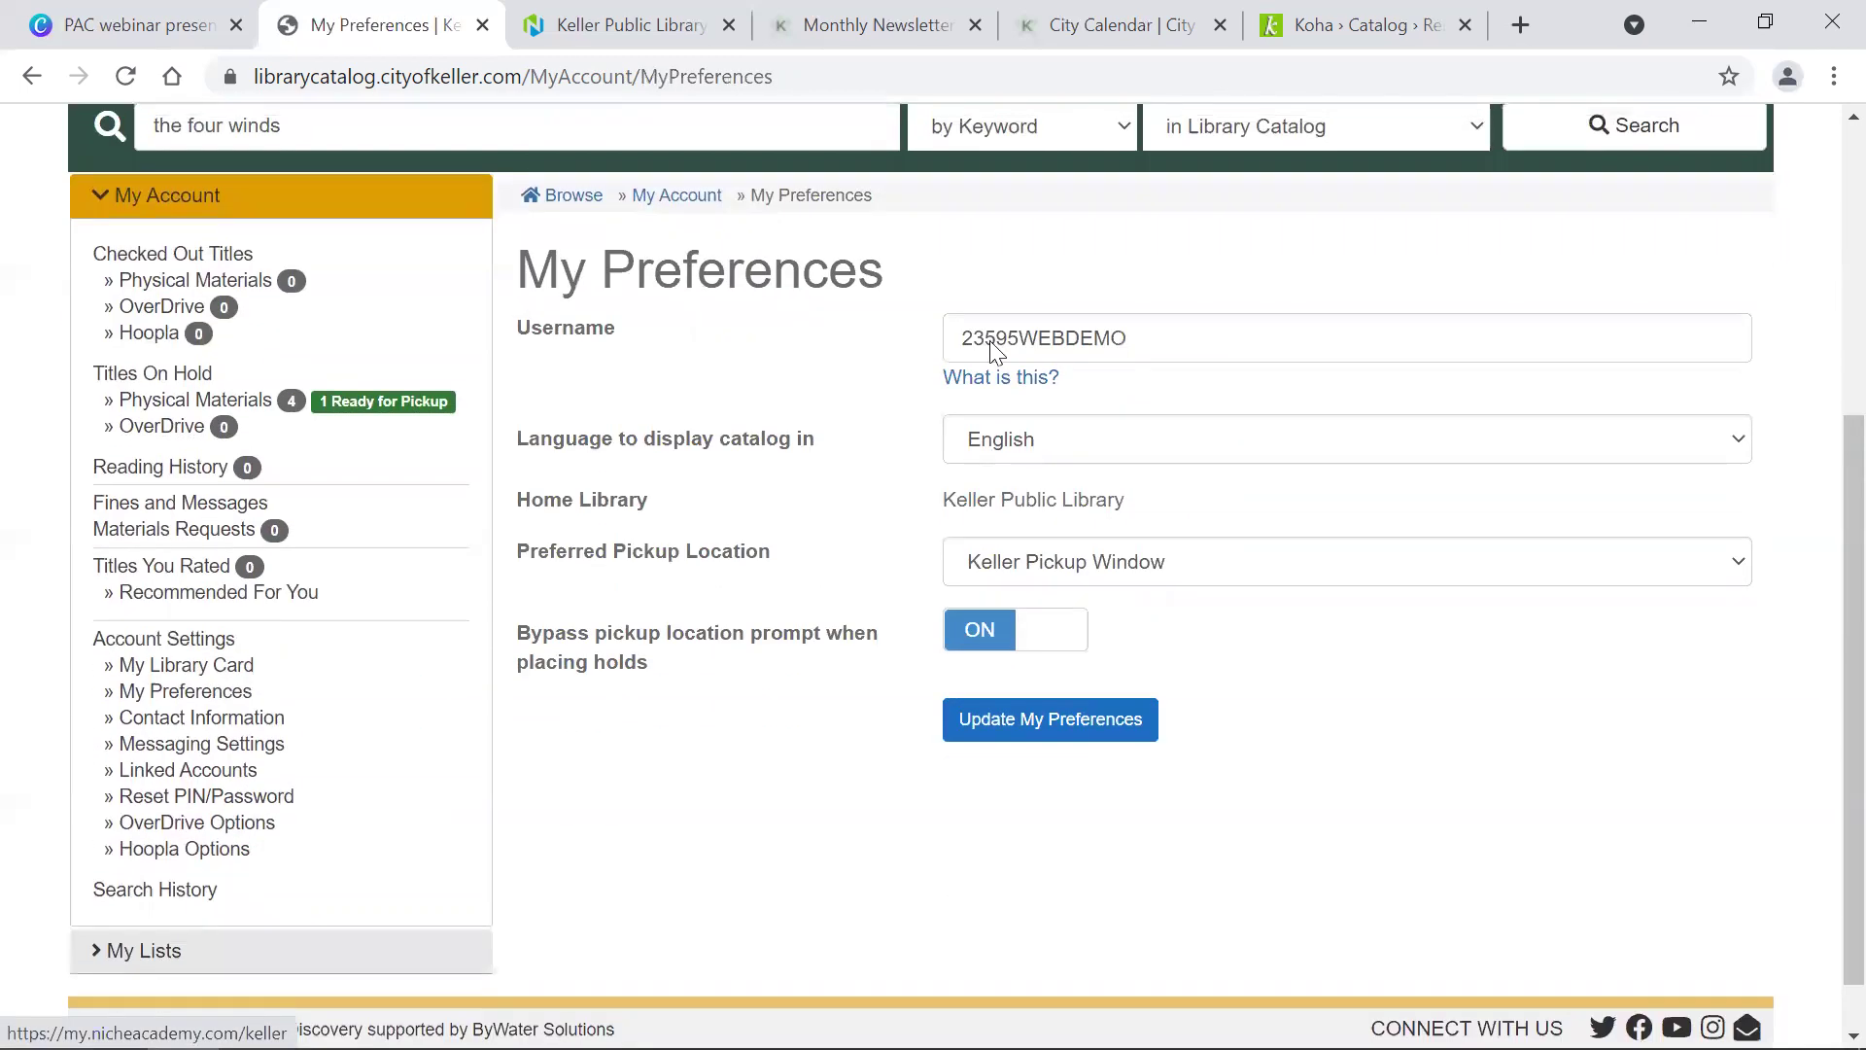
click(1136, 337)
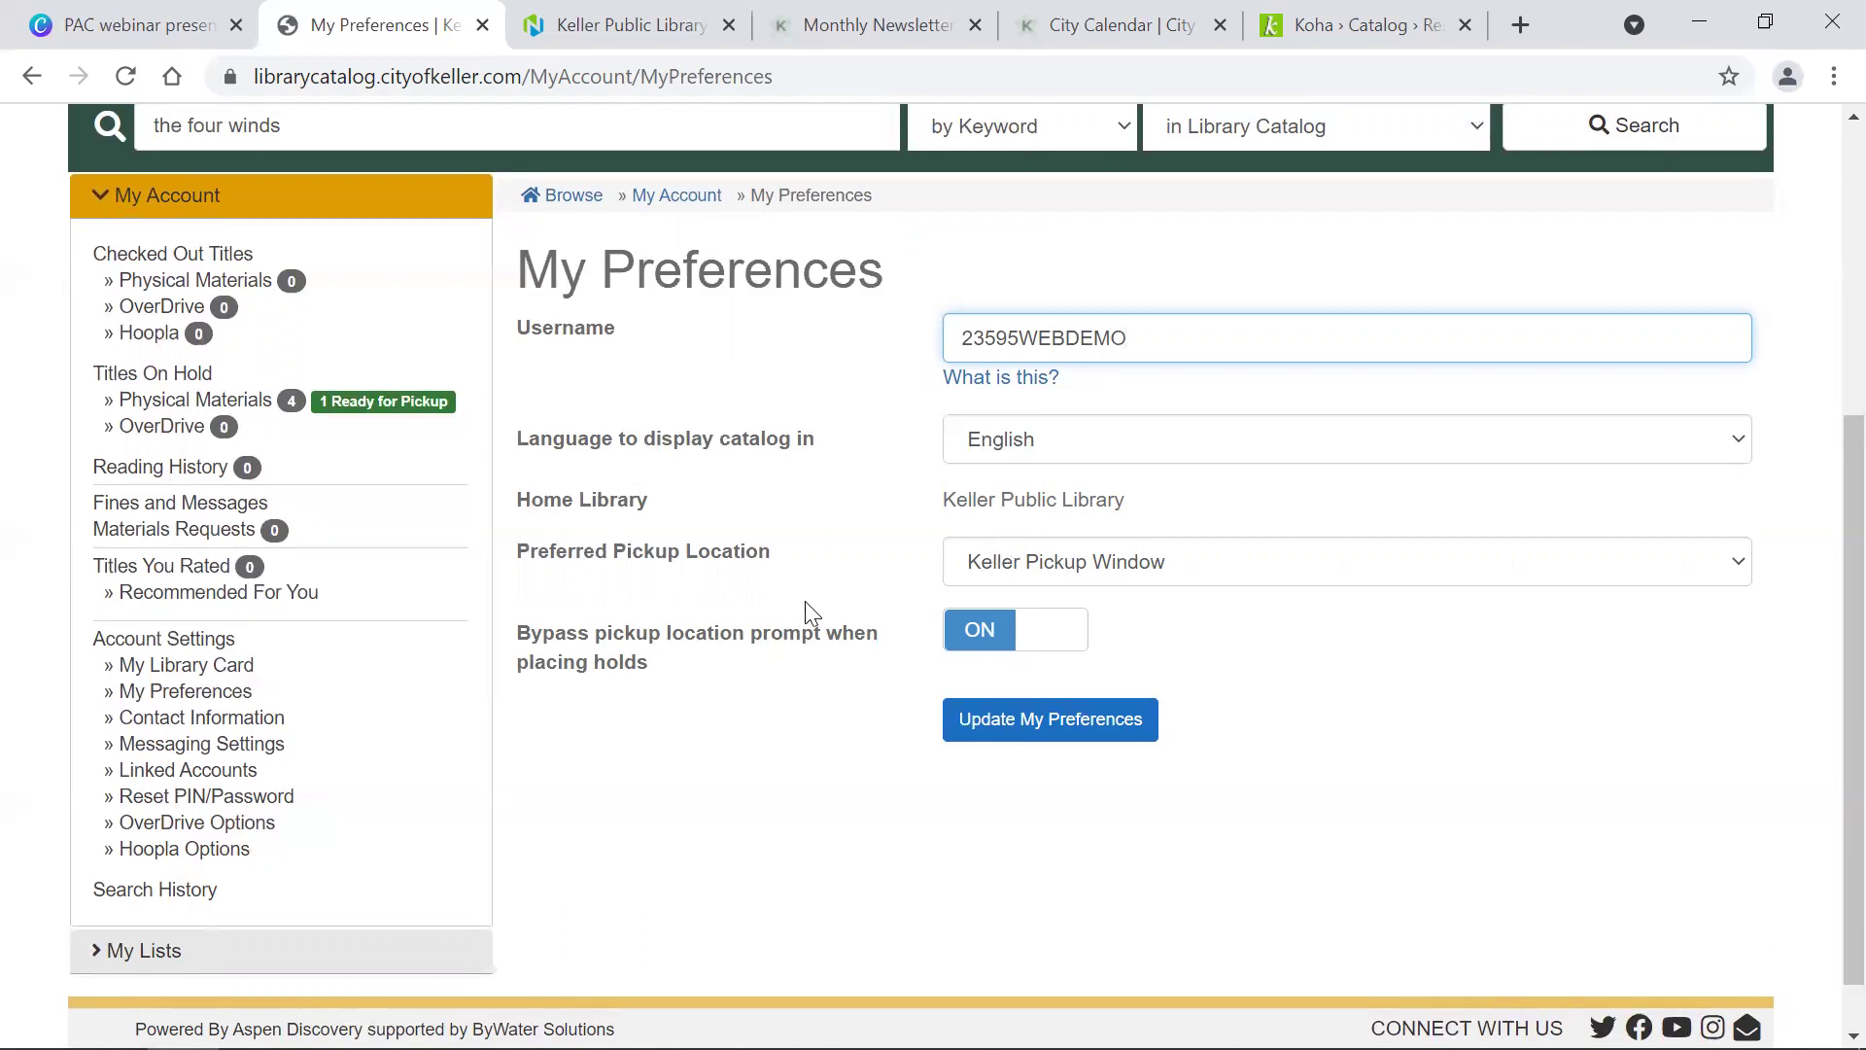
Step: Browse Contact Information: Keller Public Library home library, identity, main and alternate address fields
click(255, 722)
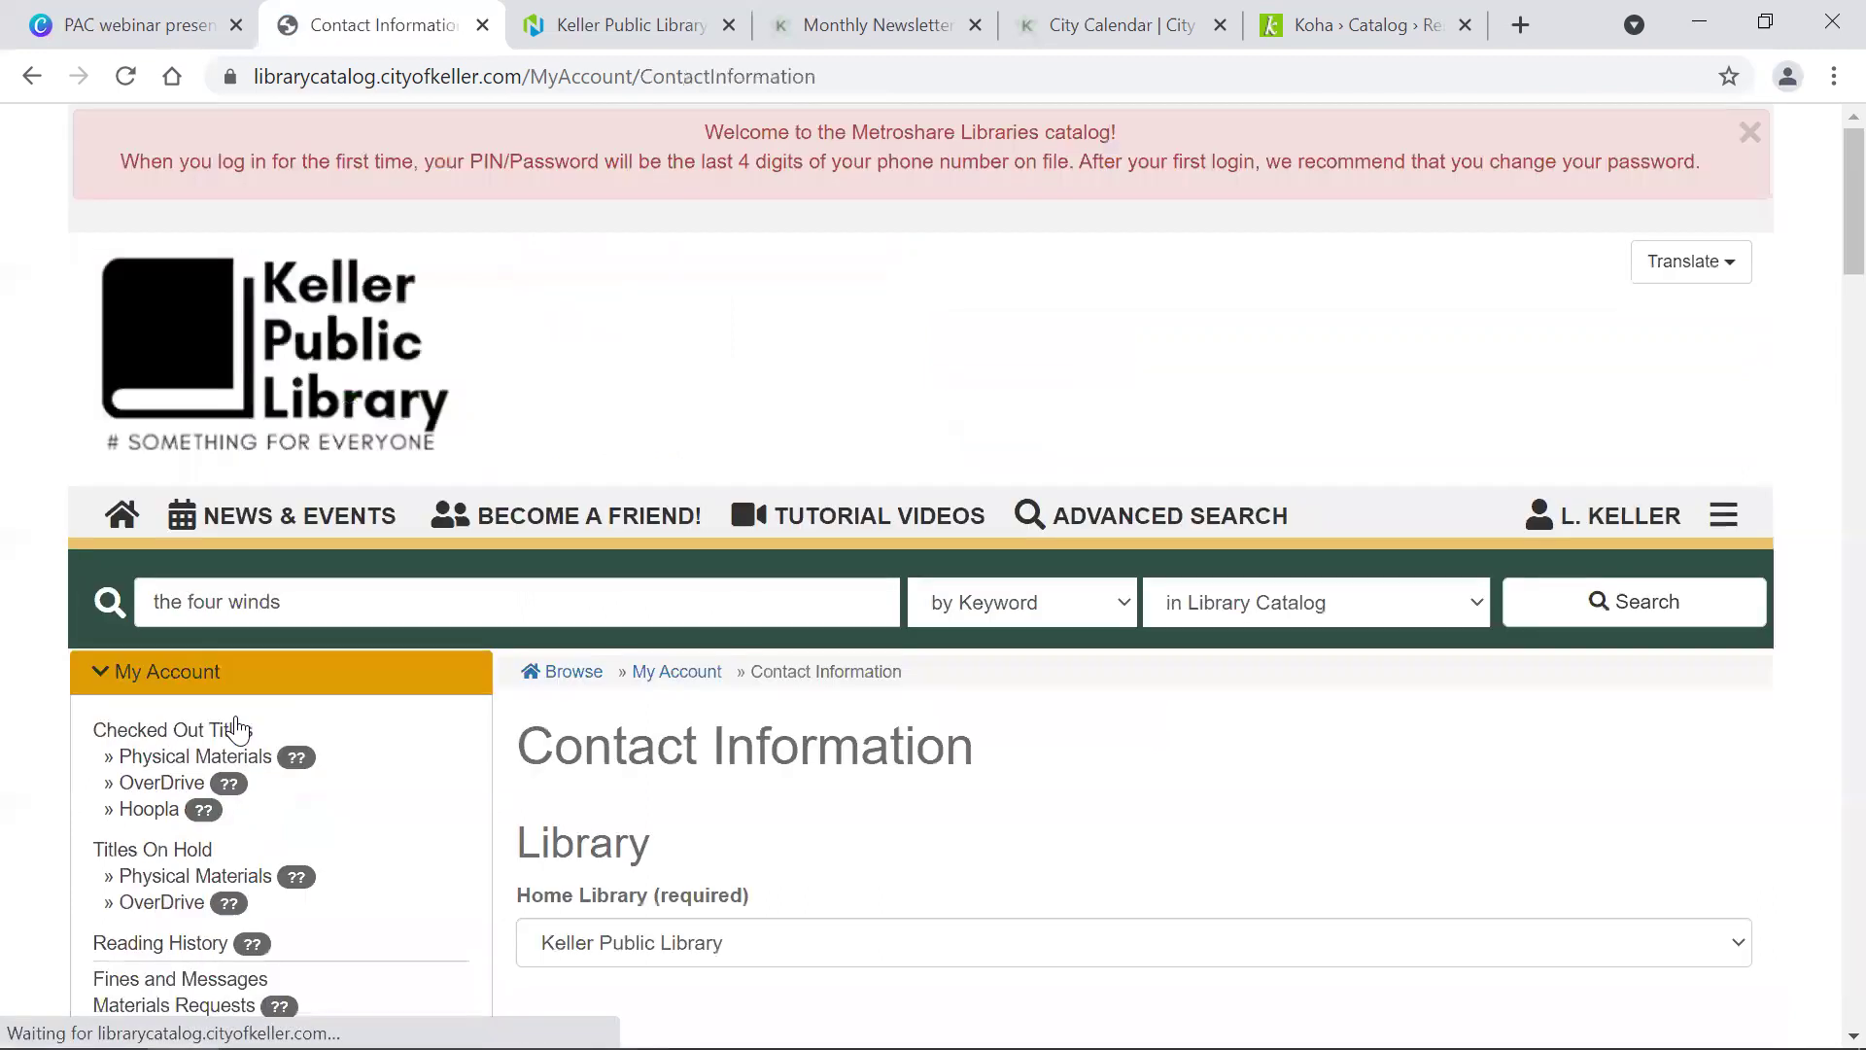
scroll(236, 729, down, 8)
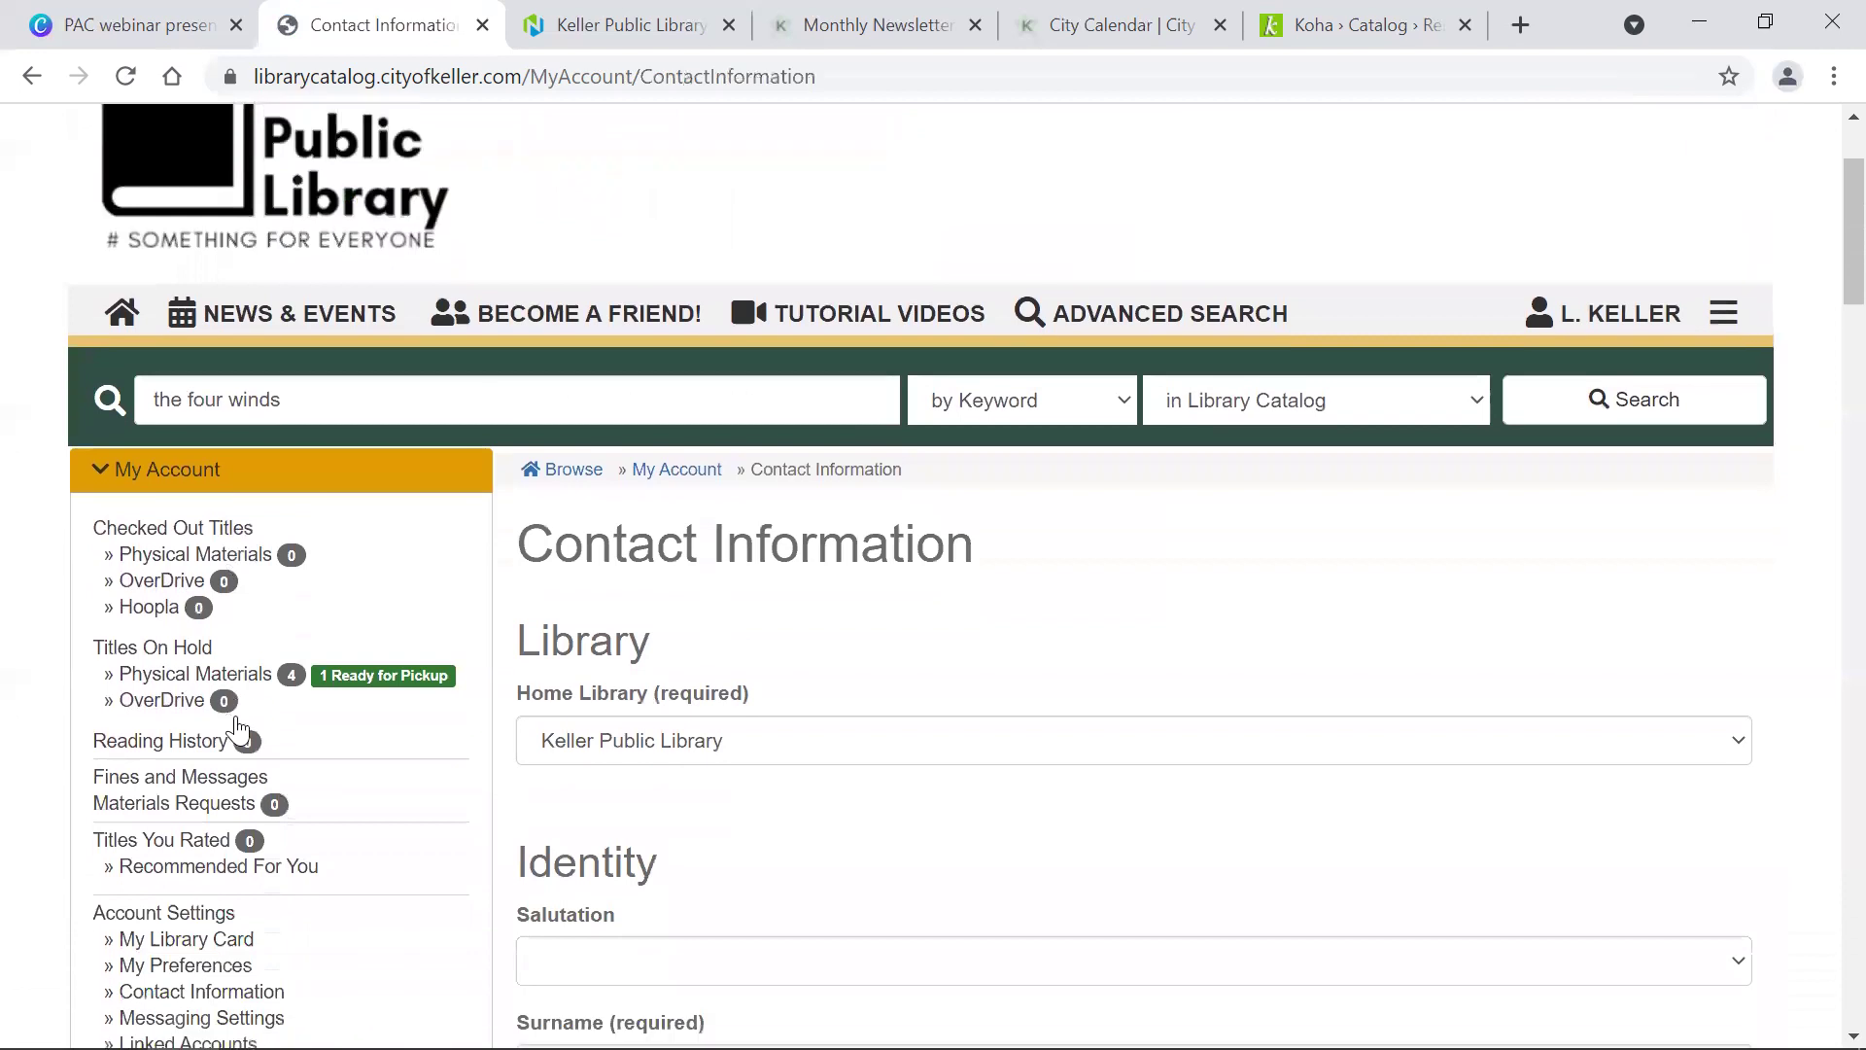
scroll(236, 729, up, 1)
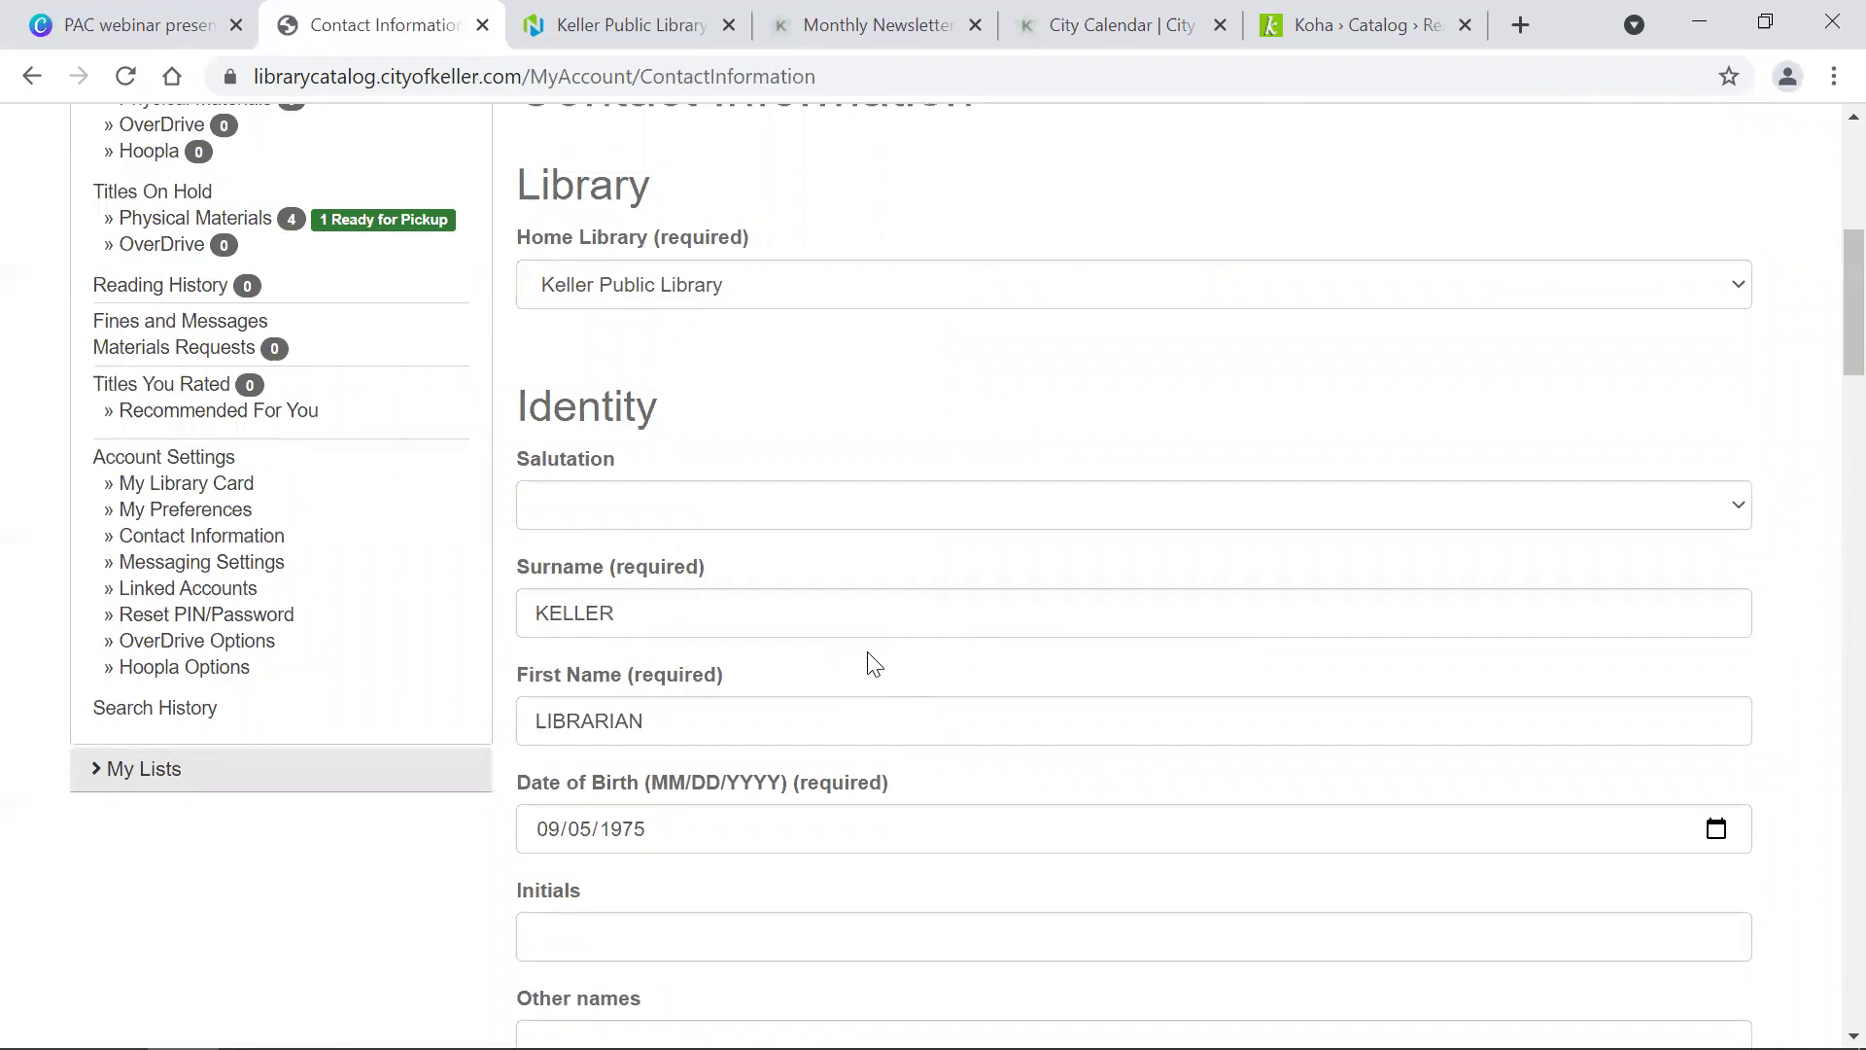
scroll(872, 664, down, 10)
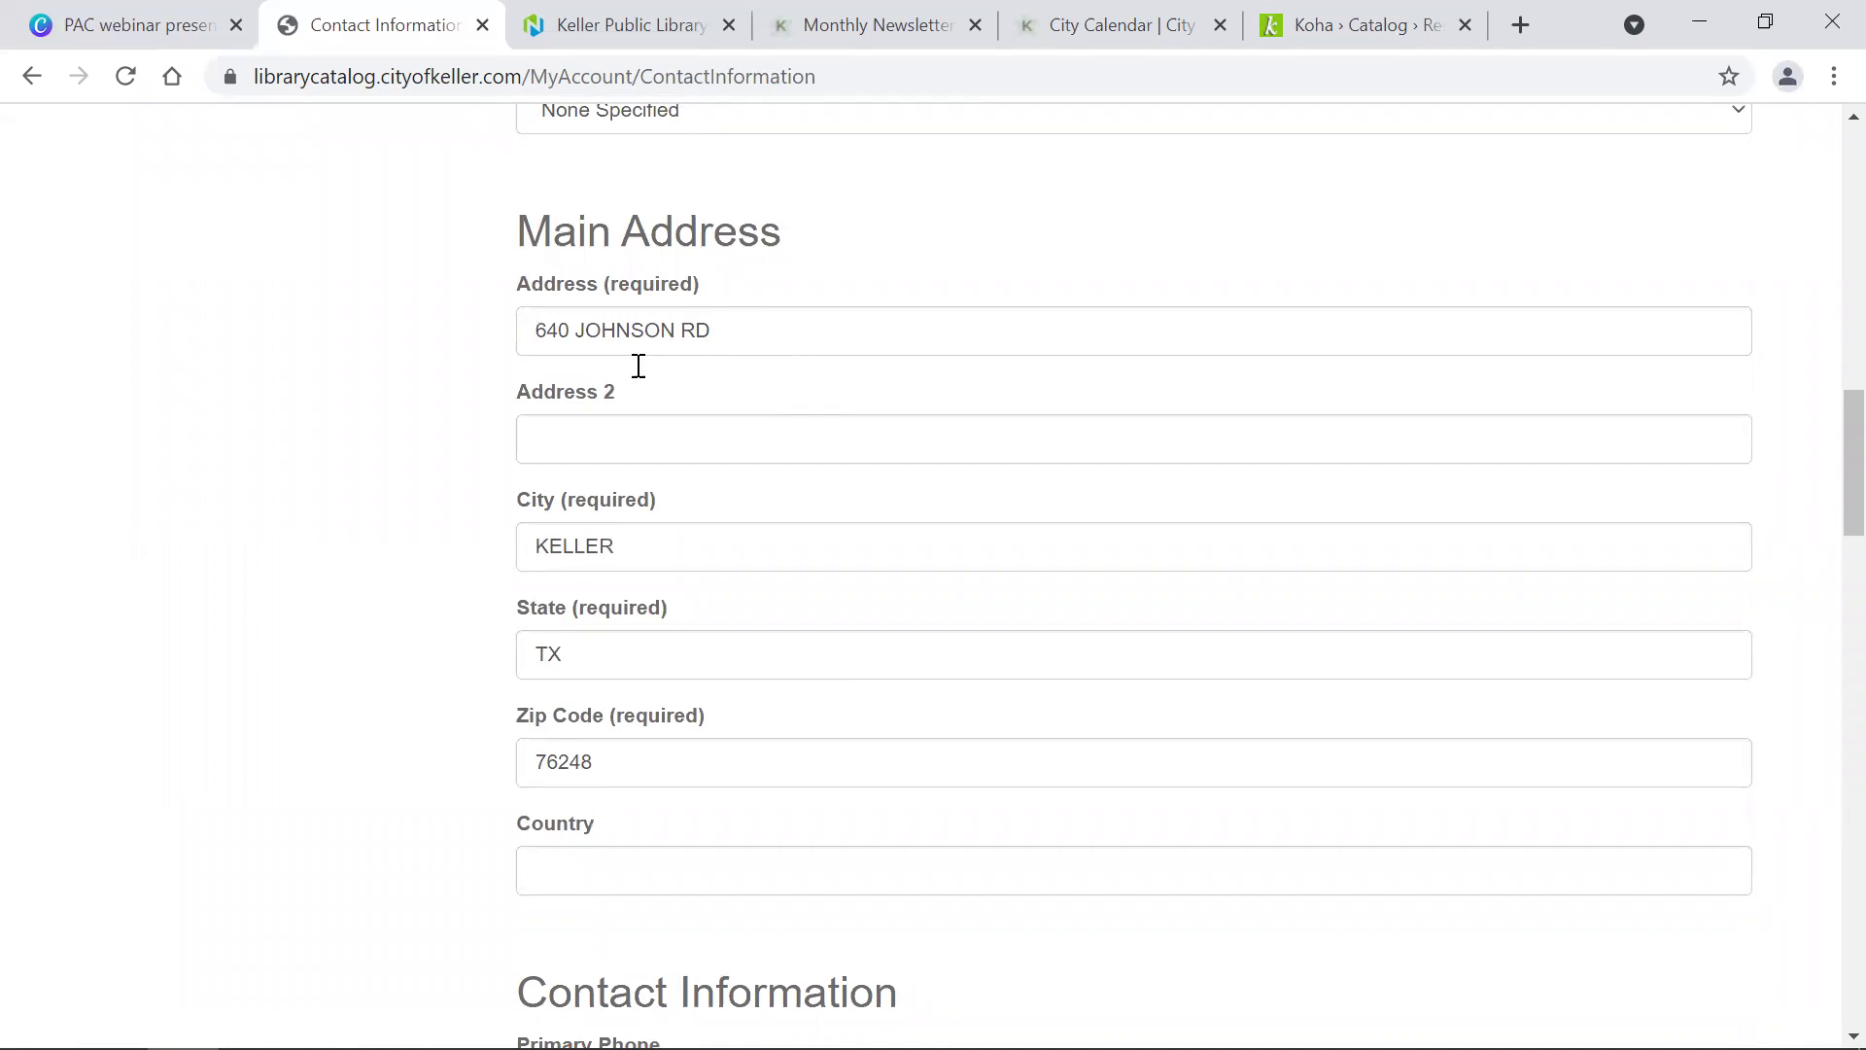
scroll(561, 530, up, 9)
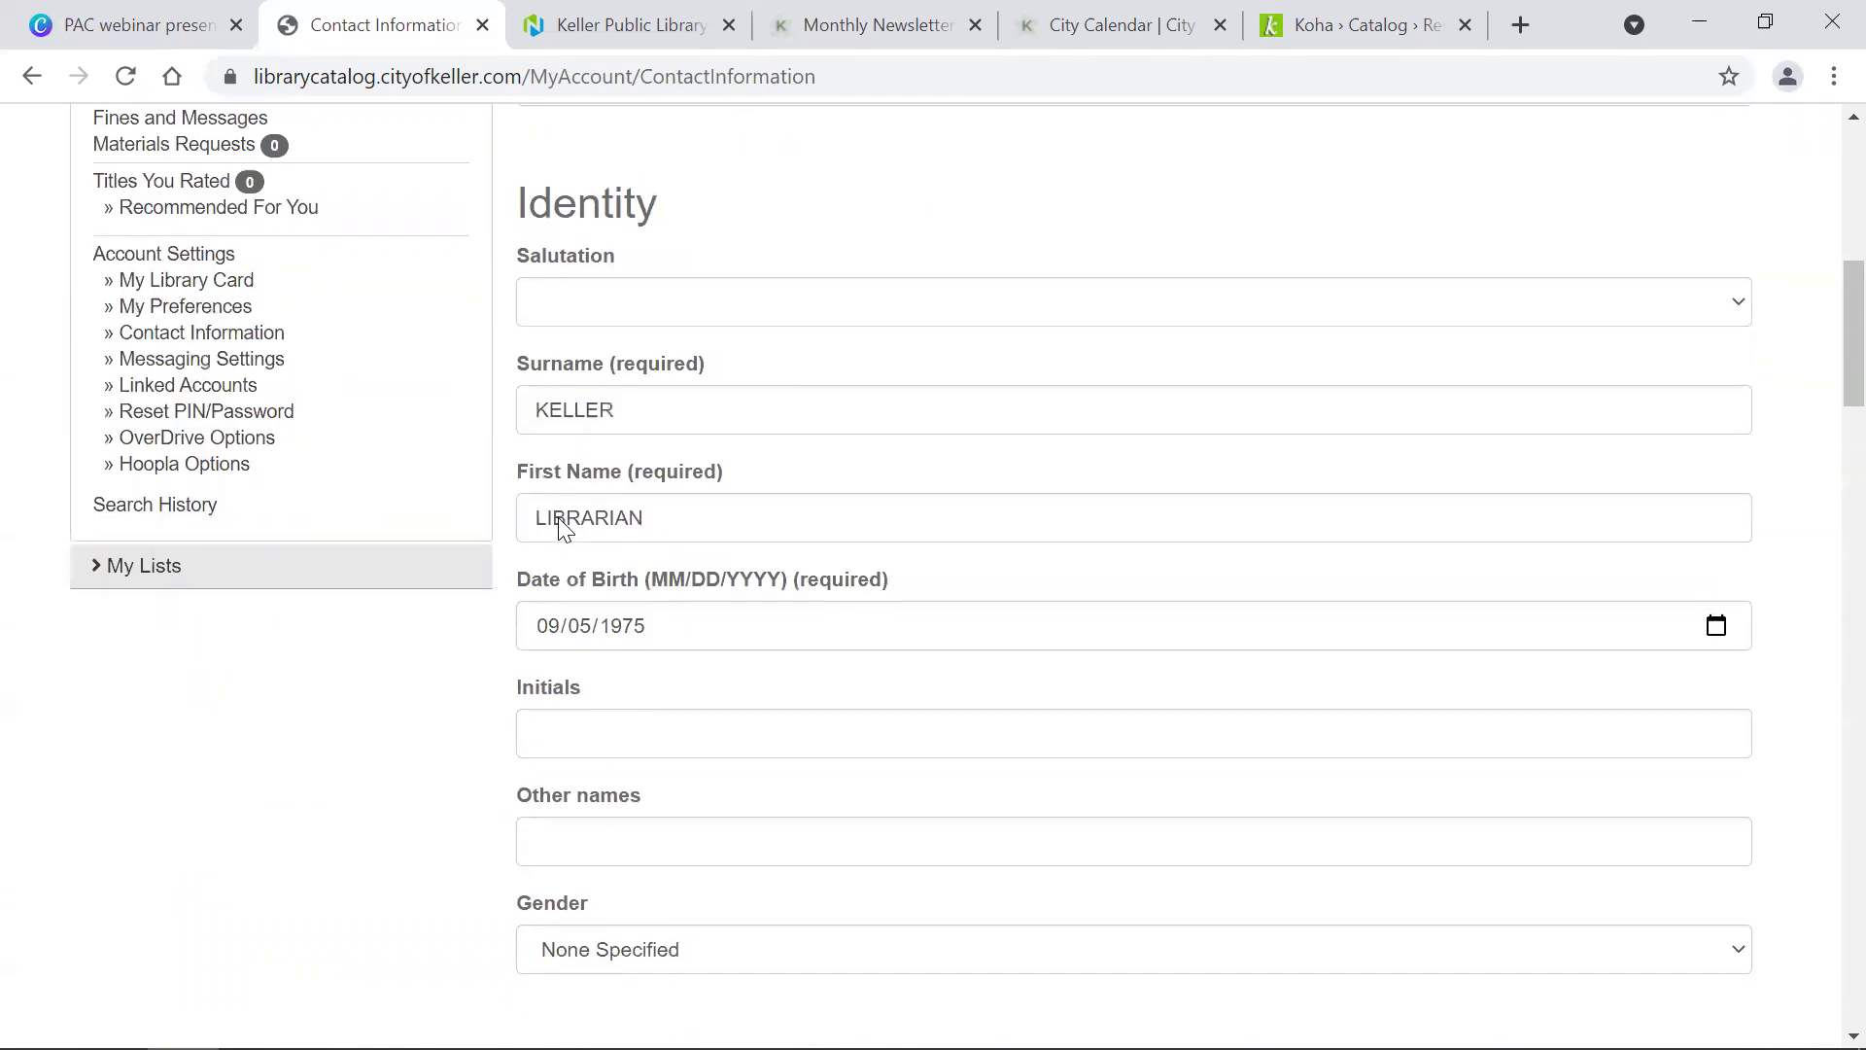
scroll(561, 517, up, 4)
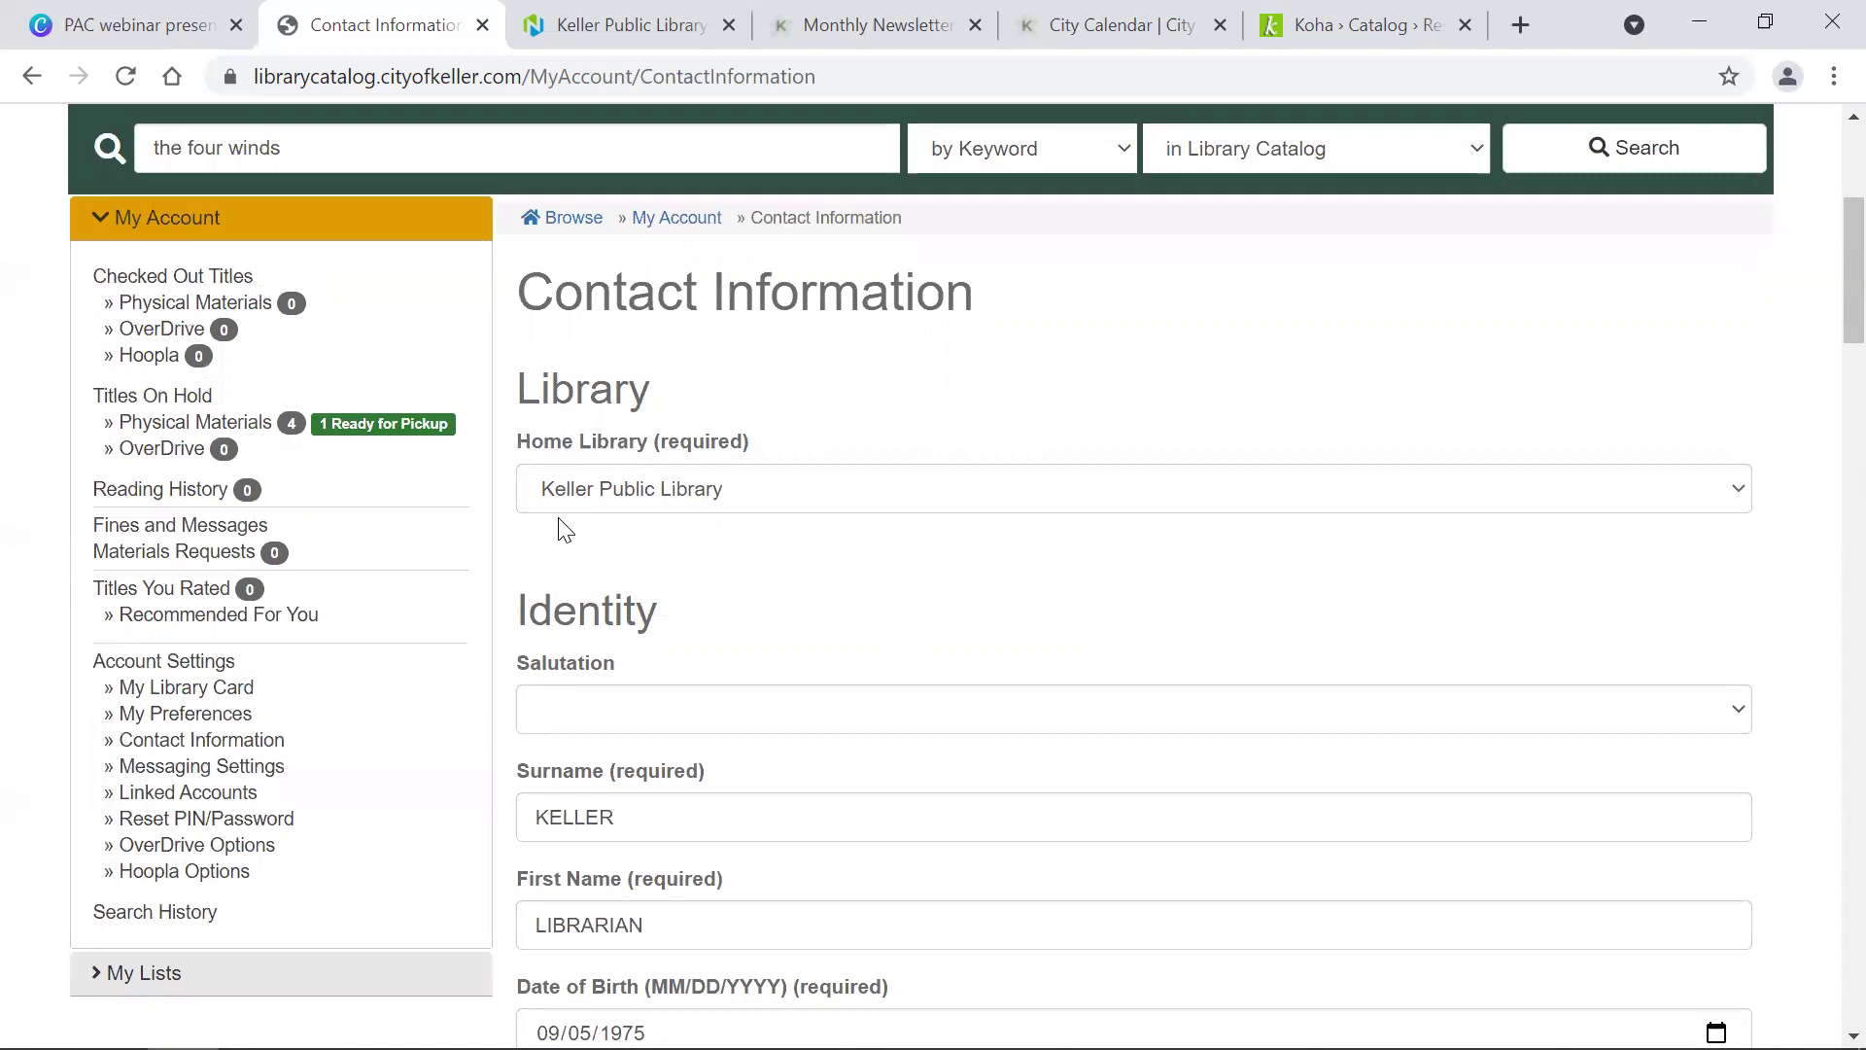
scroll(560, 530, down, 20)
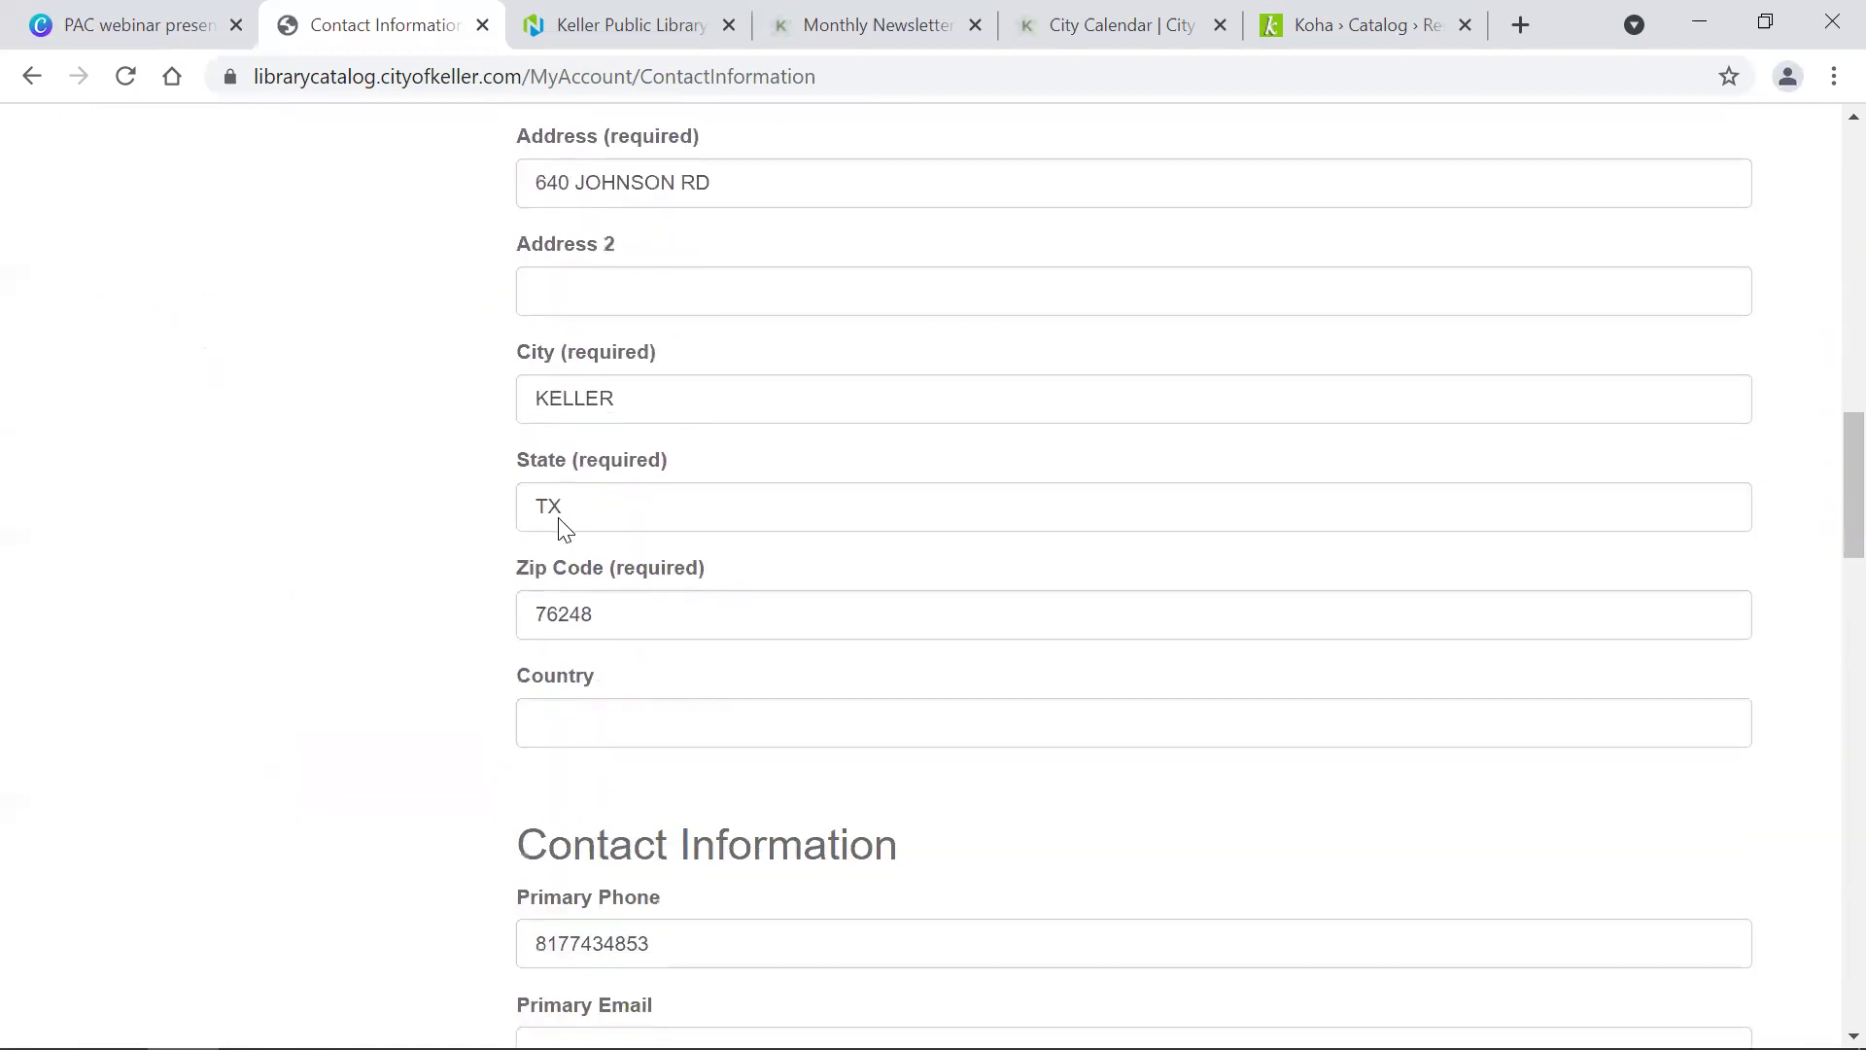
scroll(561, 526, down, 8)
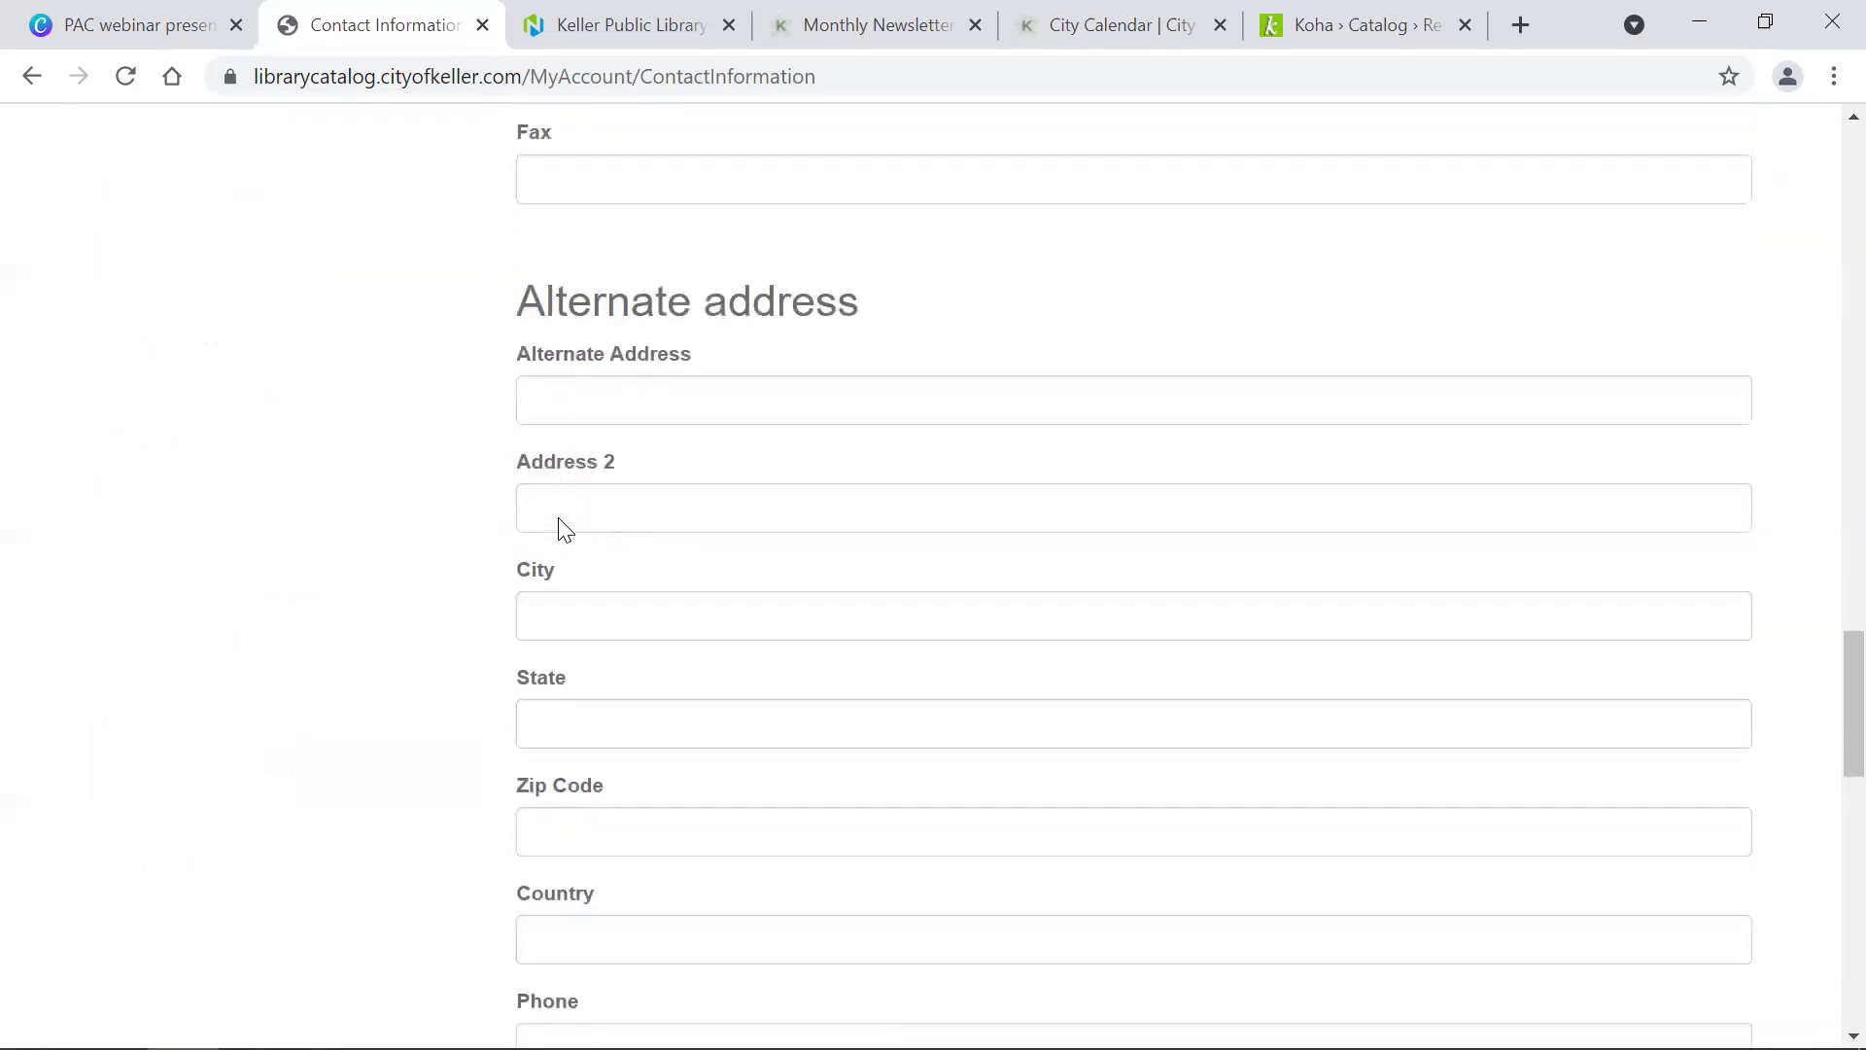
scroll(561, 518, up, 20)
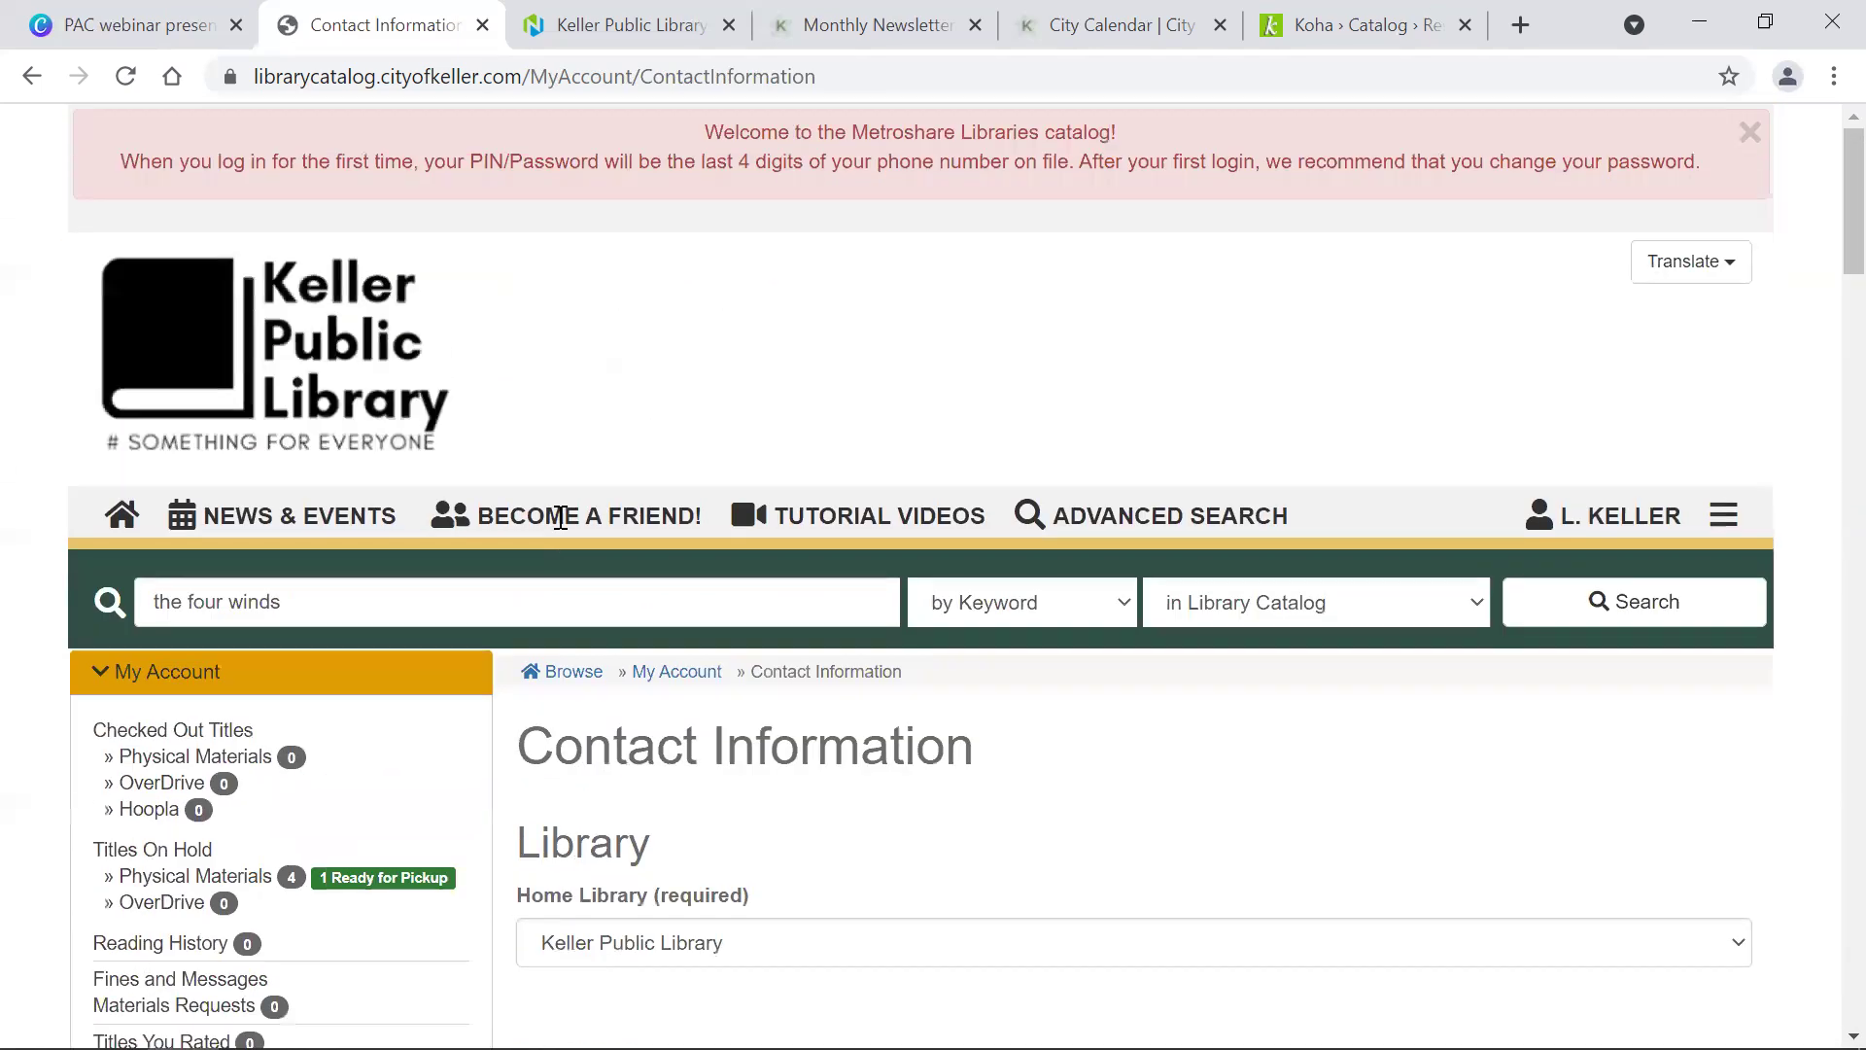
scroll(317, 552, down, 5)
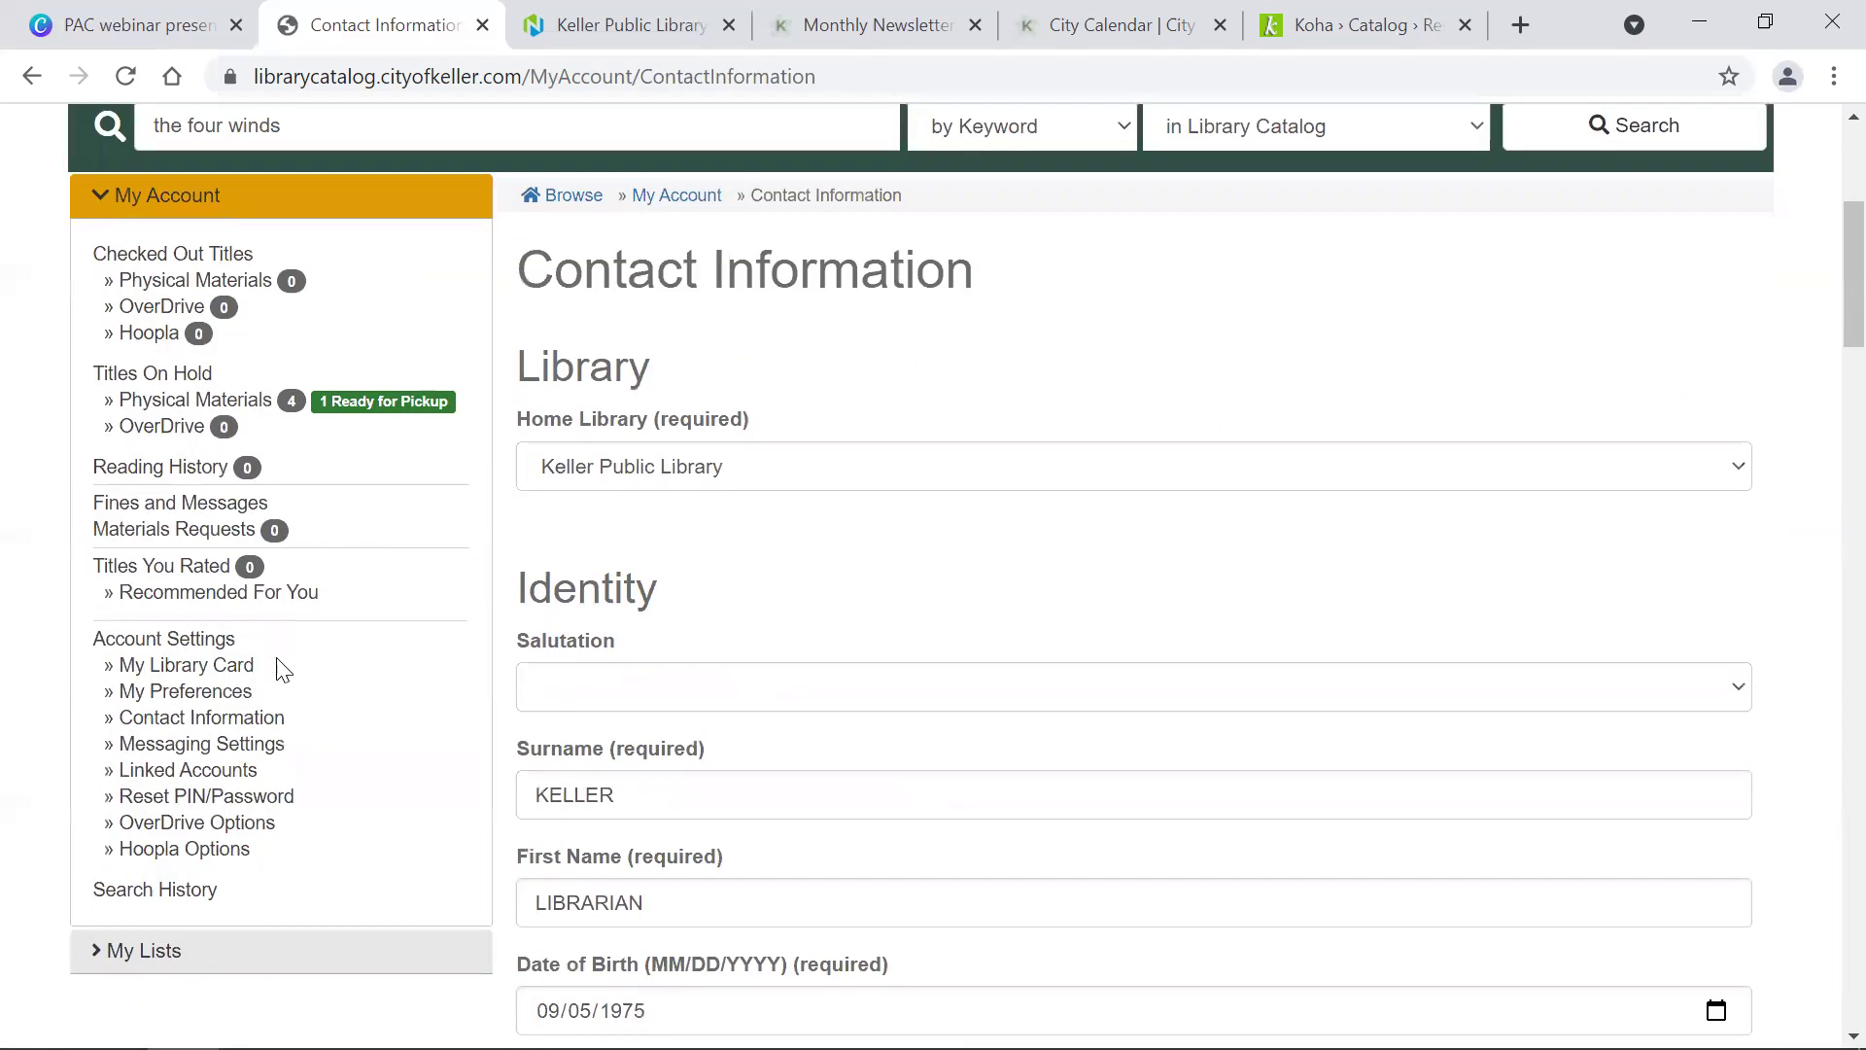
Step: Save messaging settings with advance-notice email left on, then view the empty Linked Accounts page
click(249, 760)
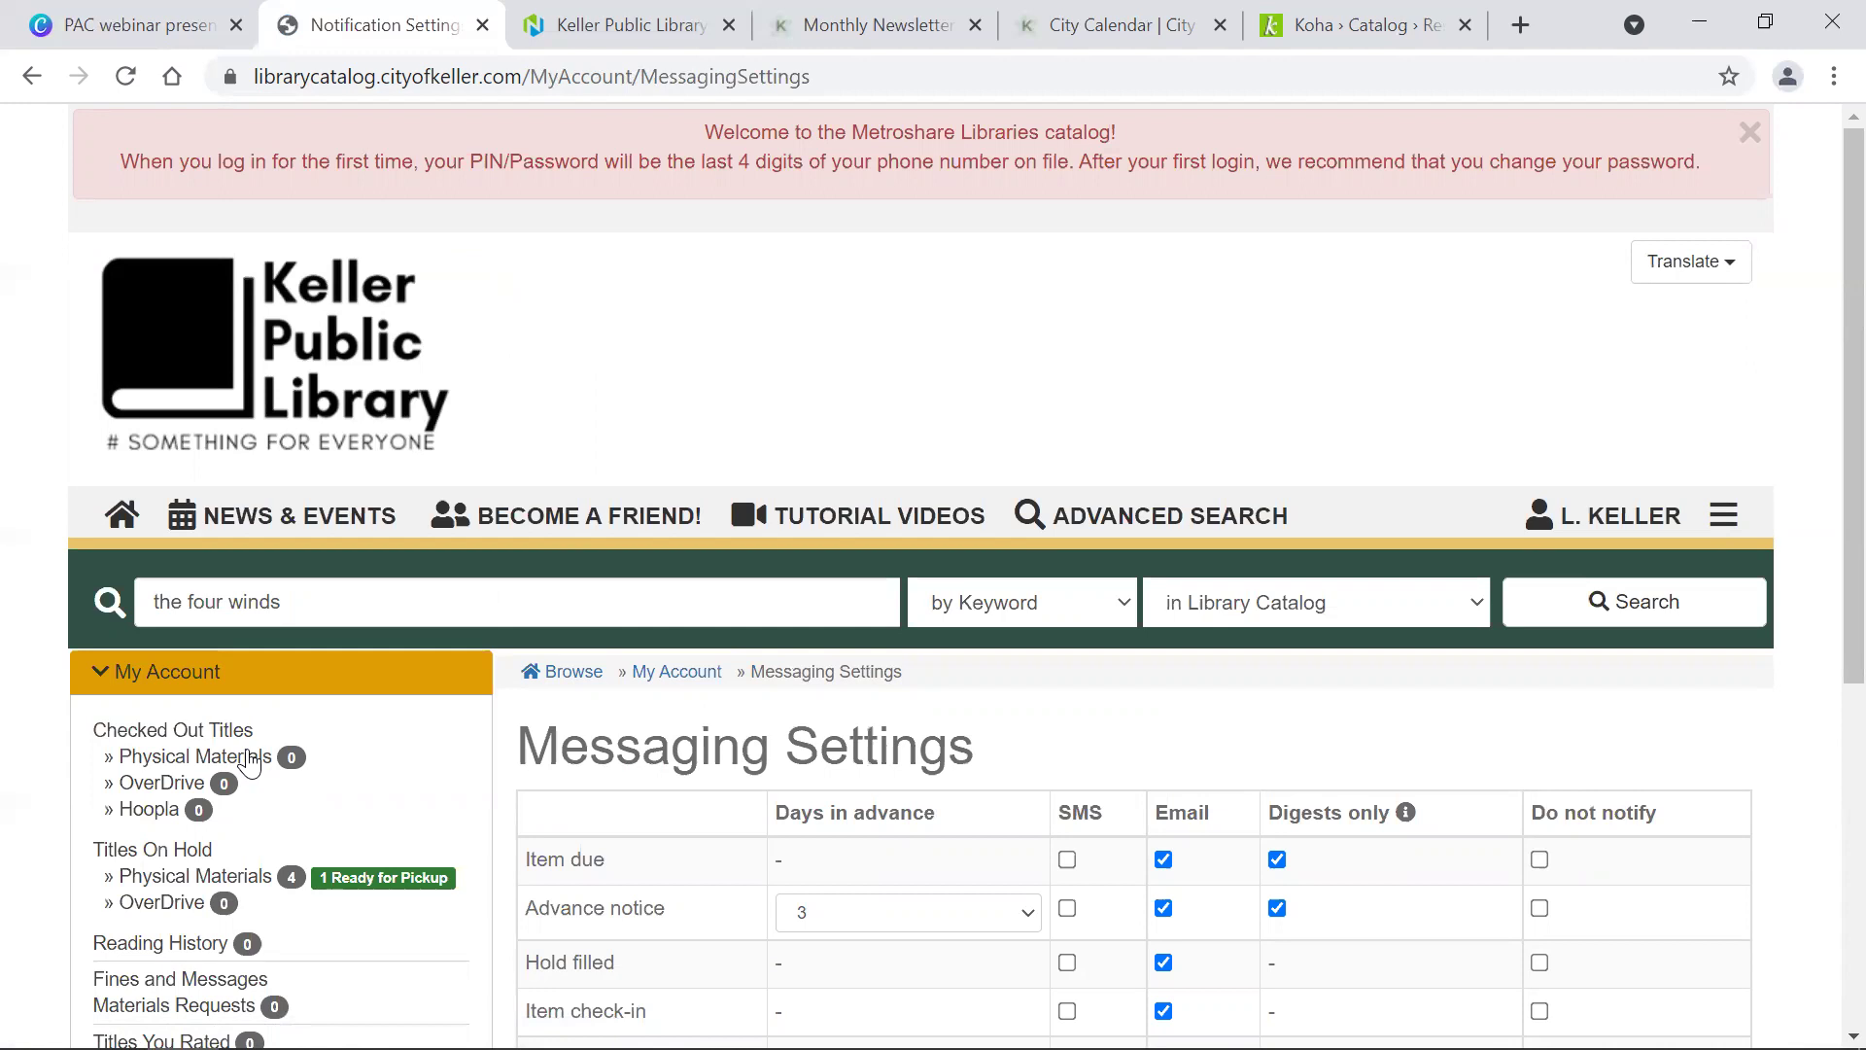
scroll(249, 762, down, 5)
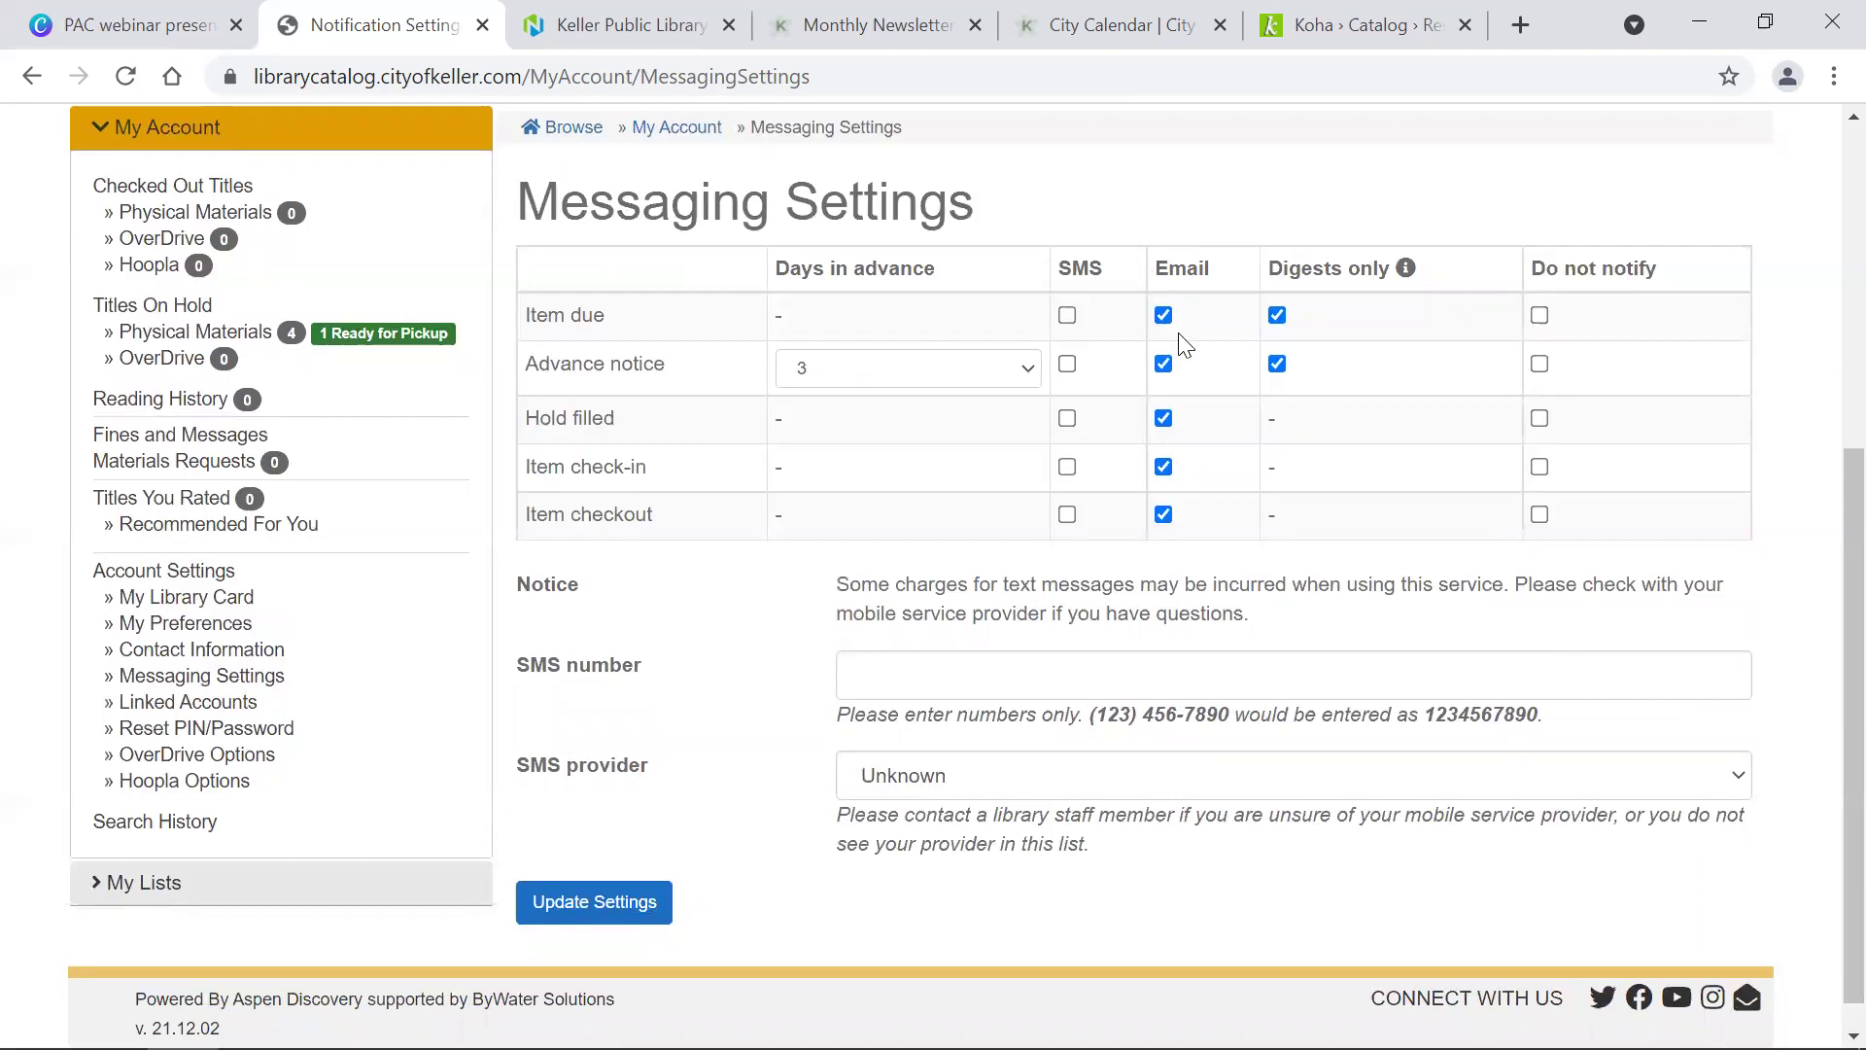
click(1165, 367)
click(1164, 367)
mouse_move(1408, 271)
click(634, 896)
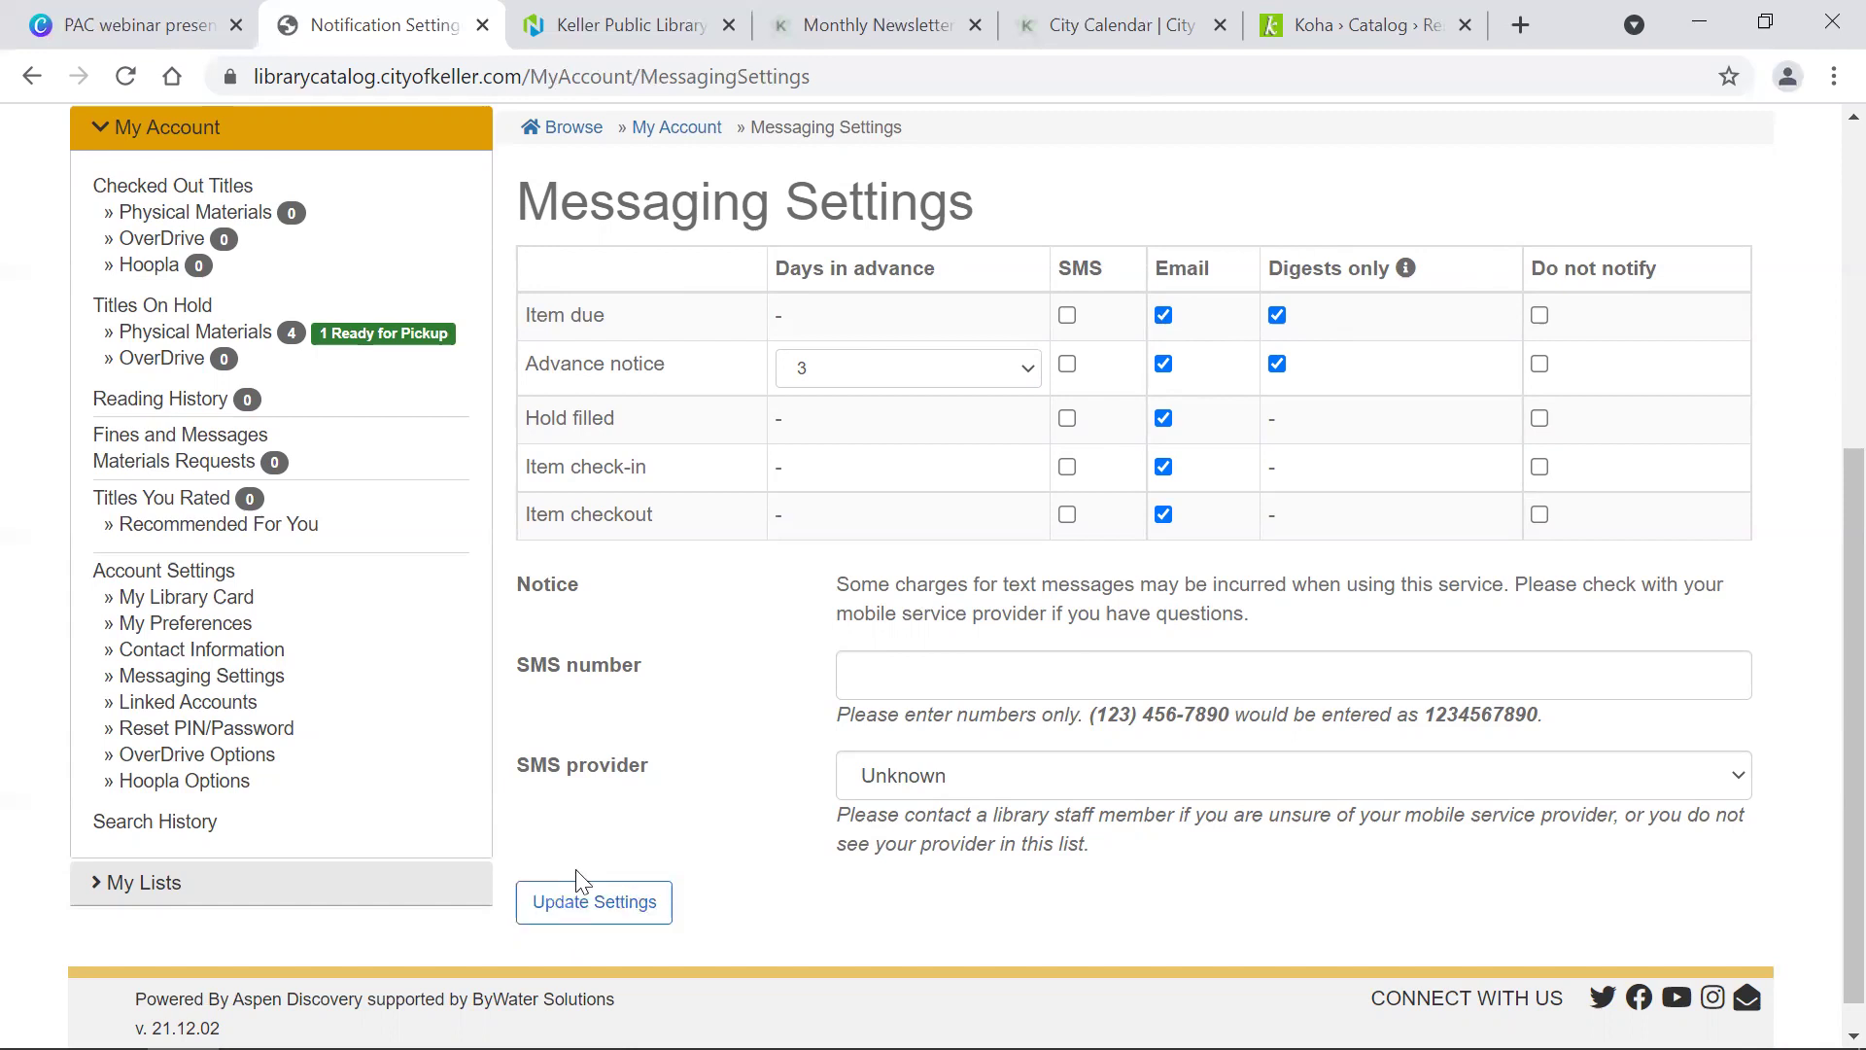
click(180, 708)
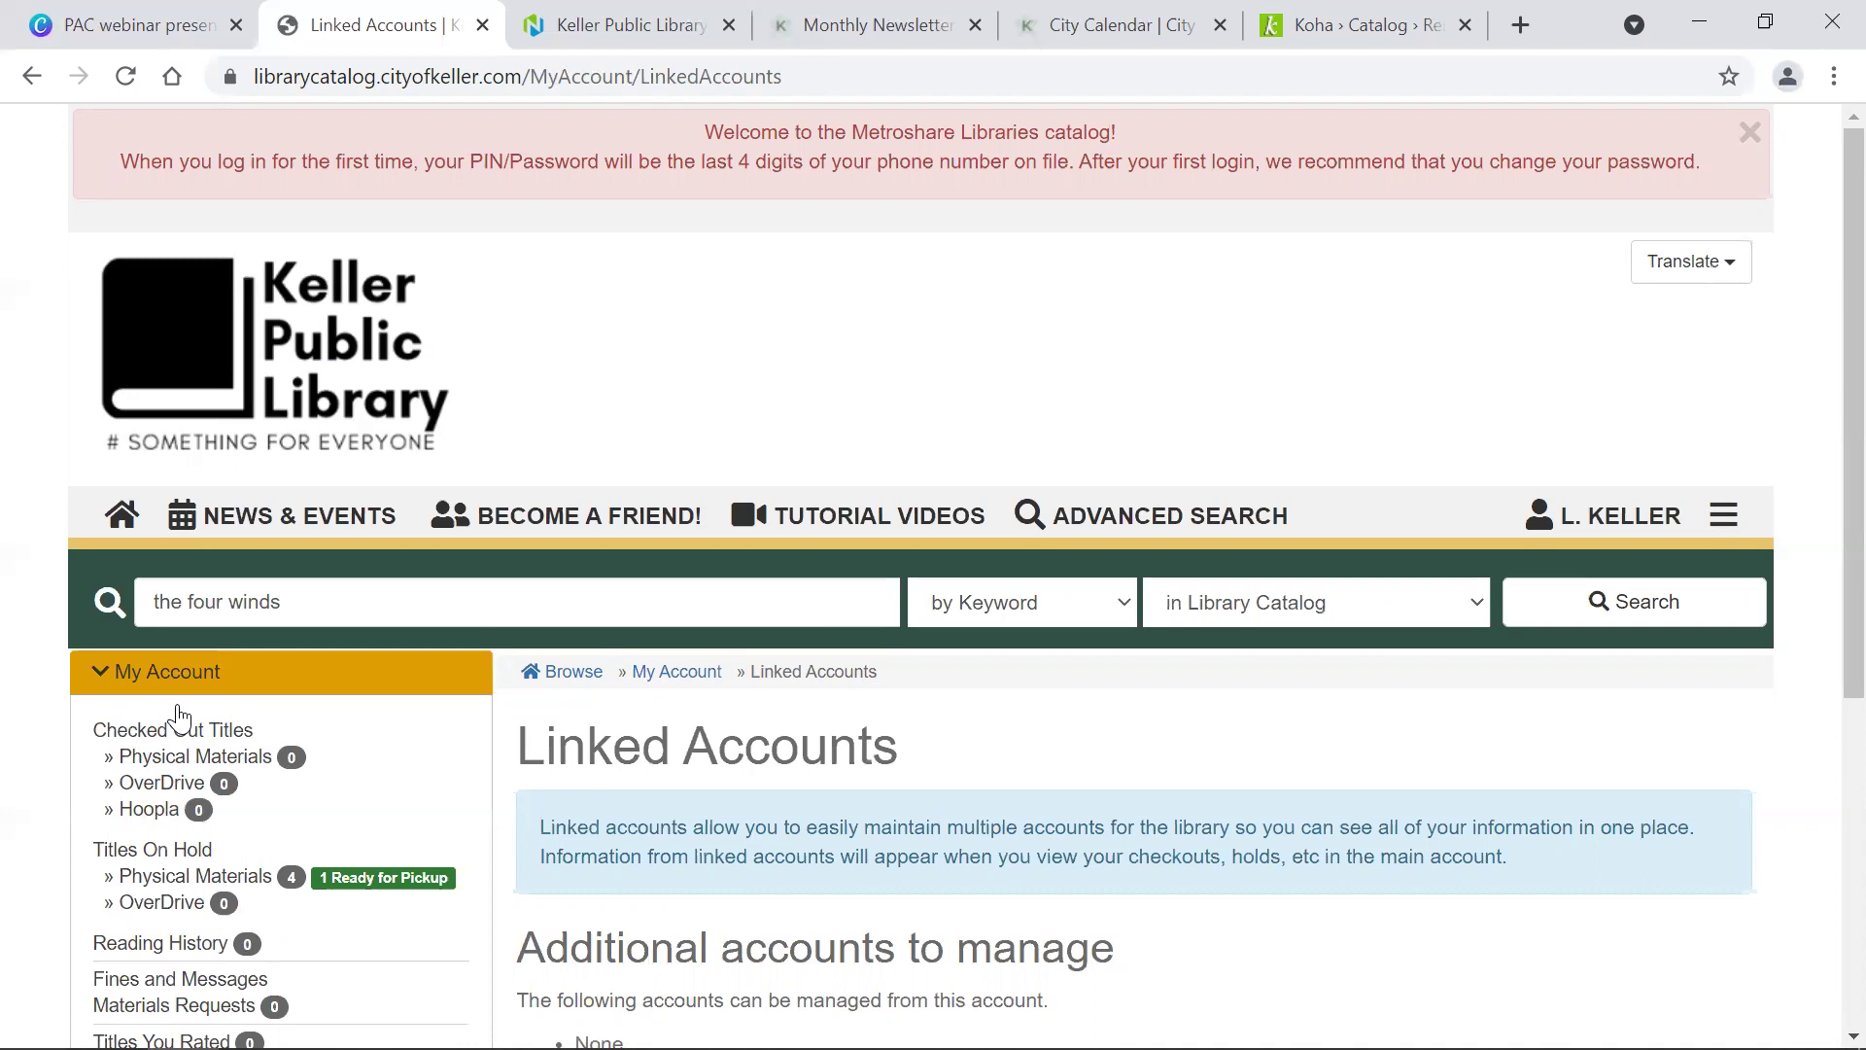
scroll(177, 717, down, 5)
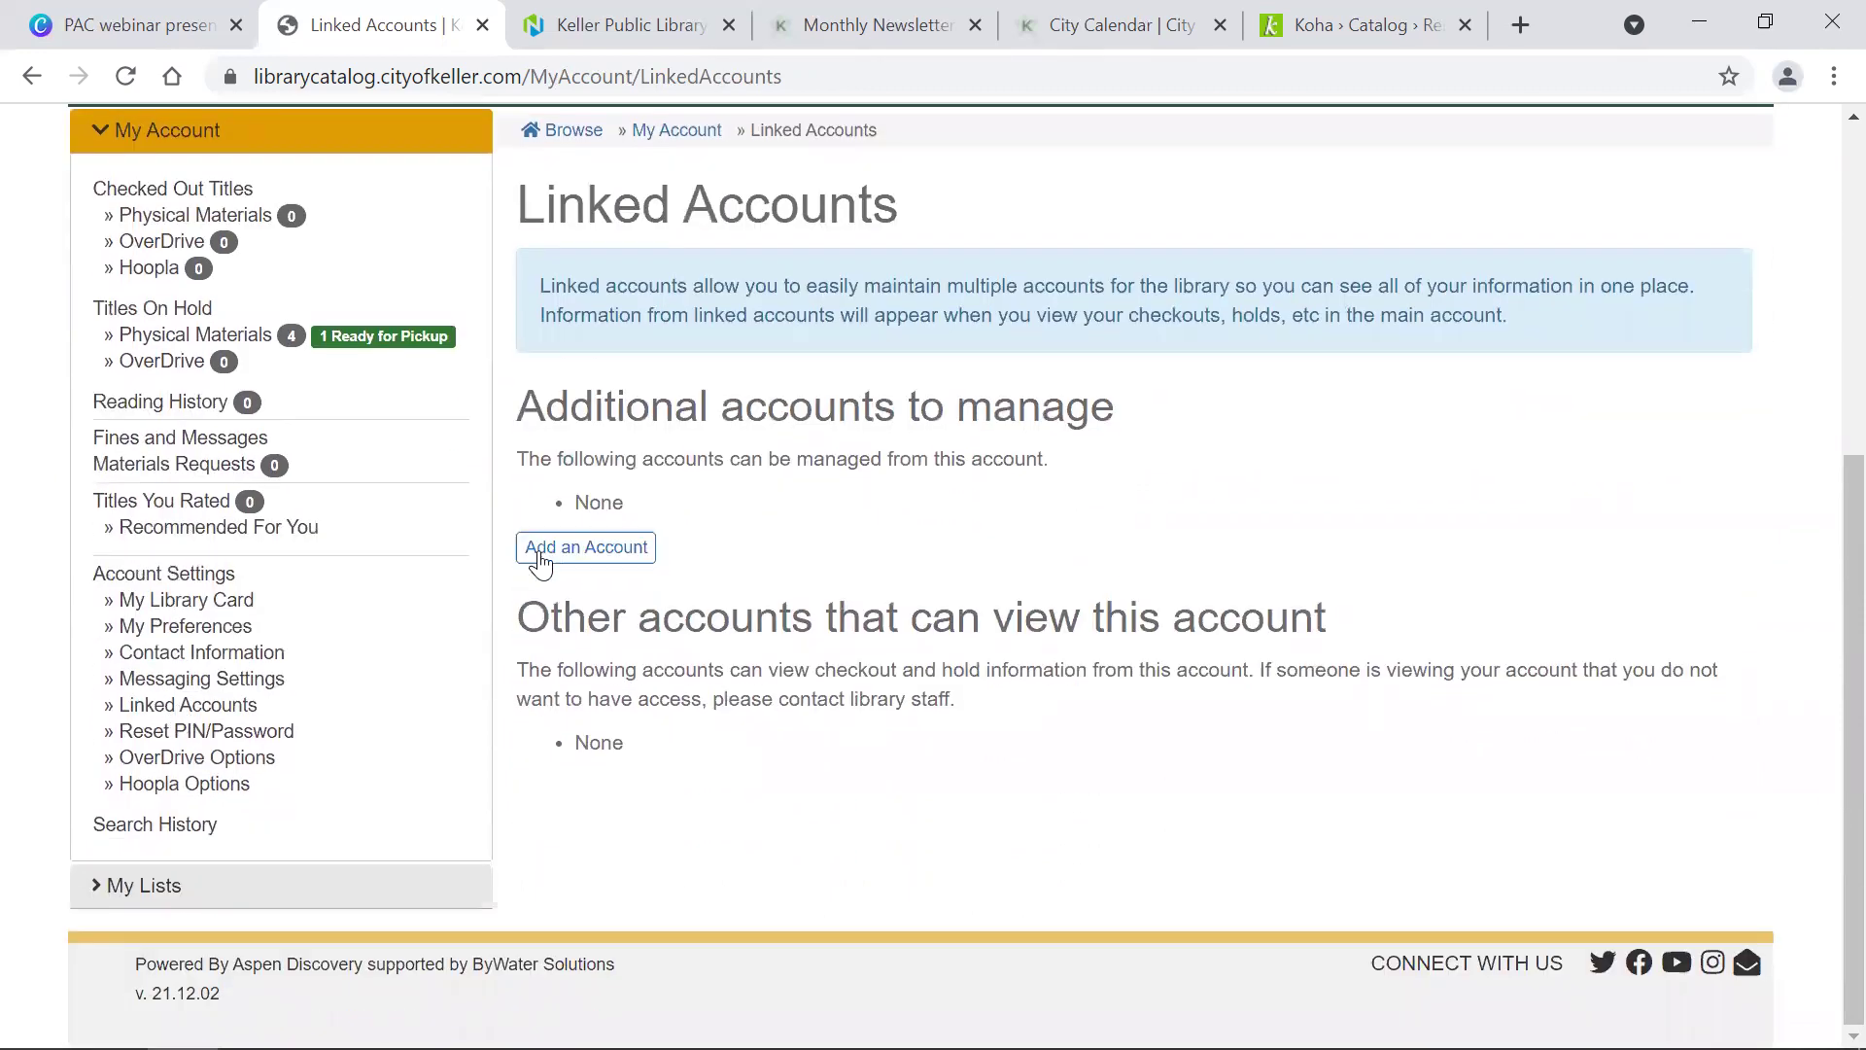
click(560, 562)
click(872, 279)
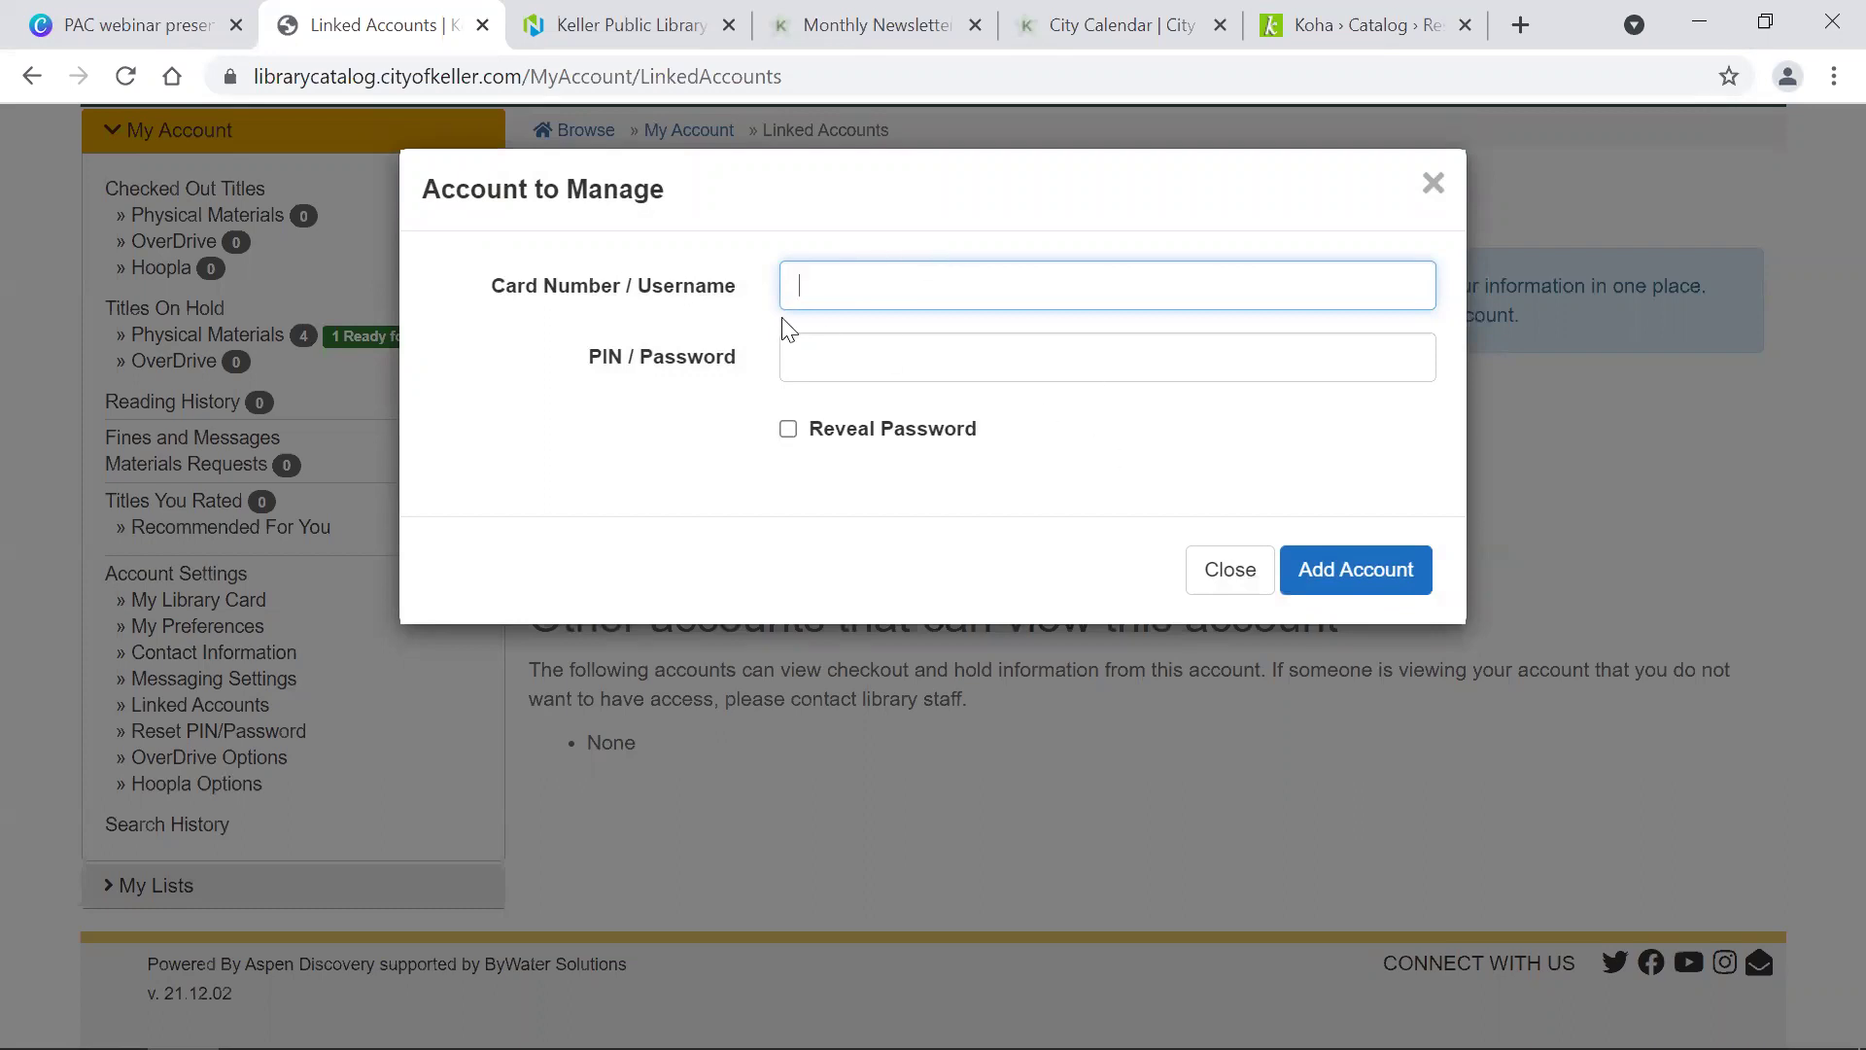
click(1230, 580)
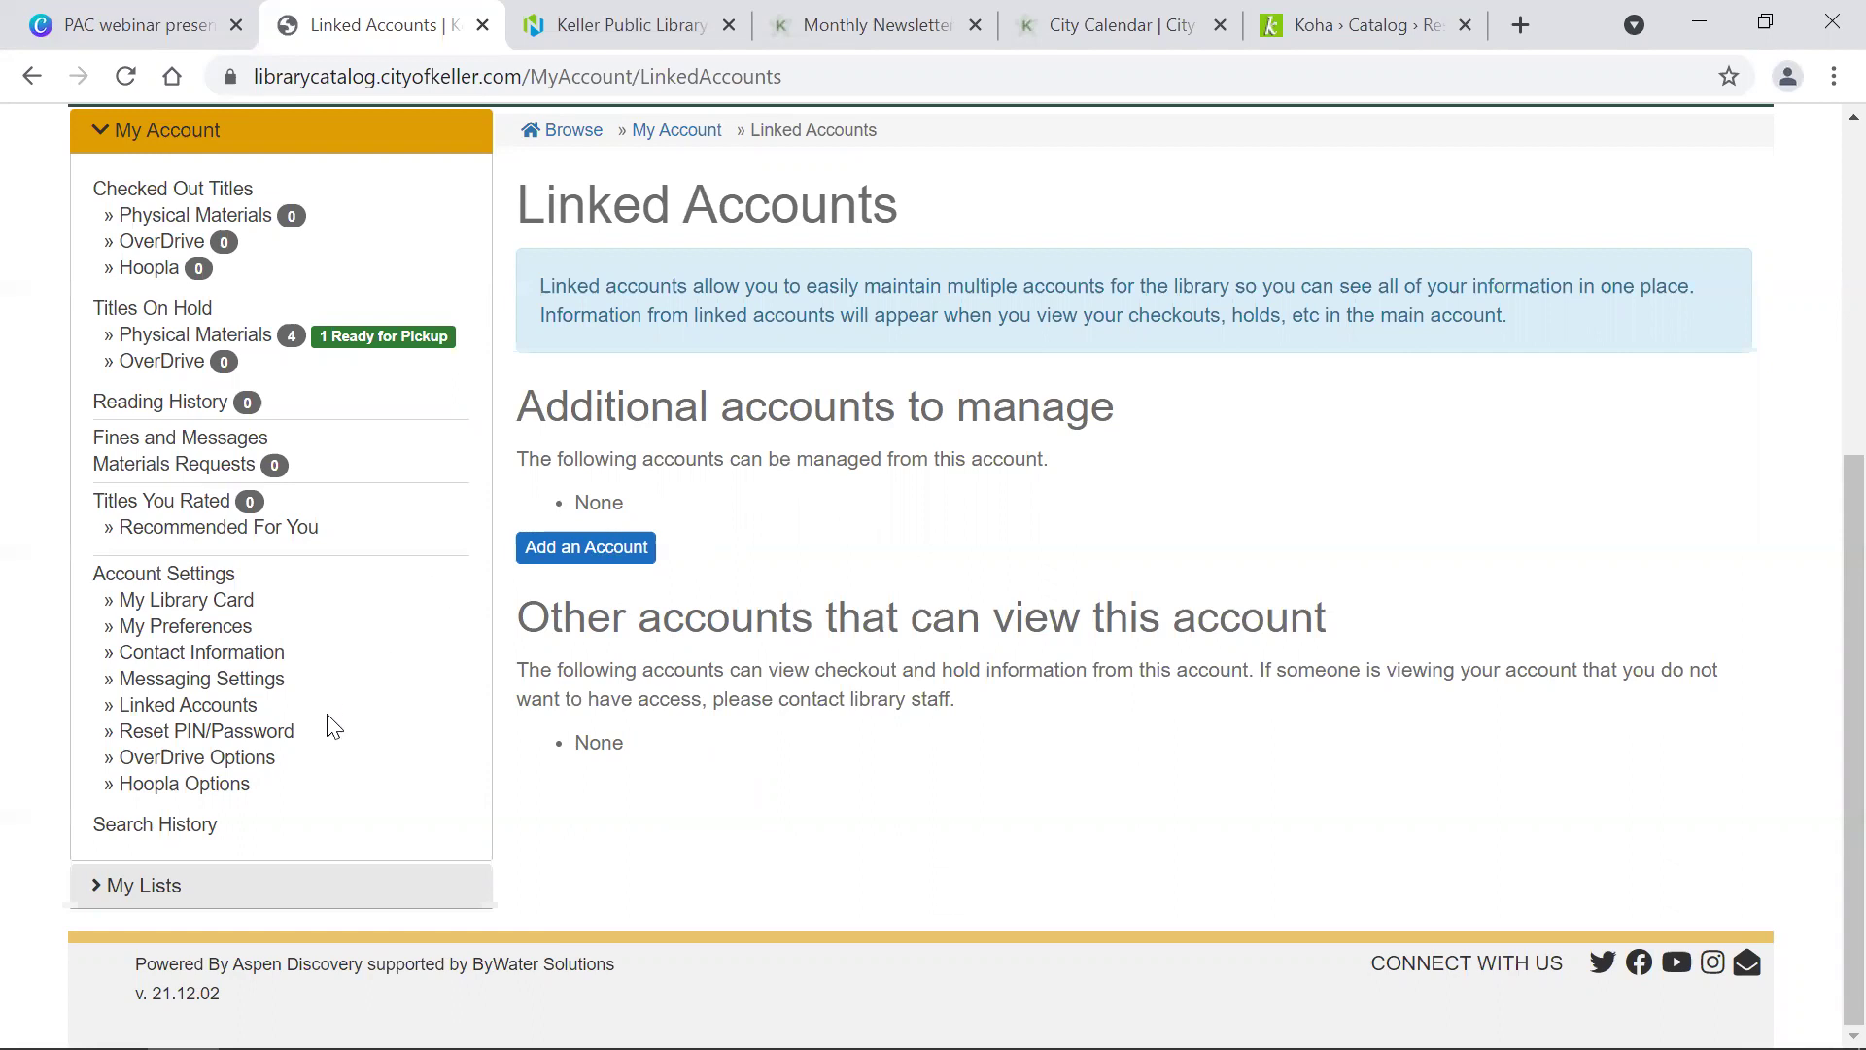
Step: Review the Reset PIN/Password page in My Account
click(265, 747)
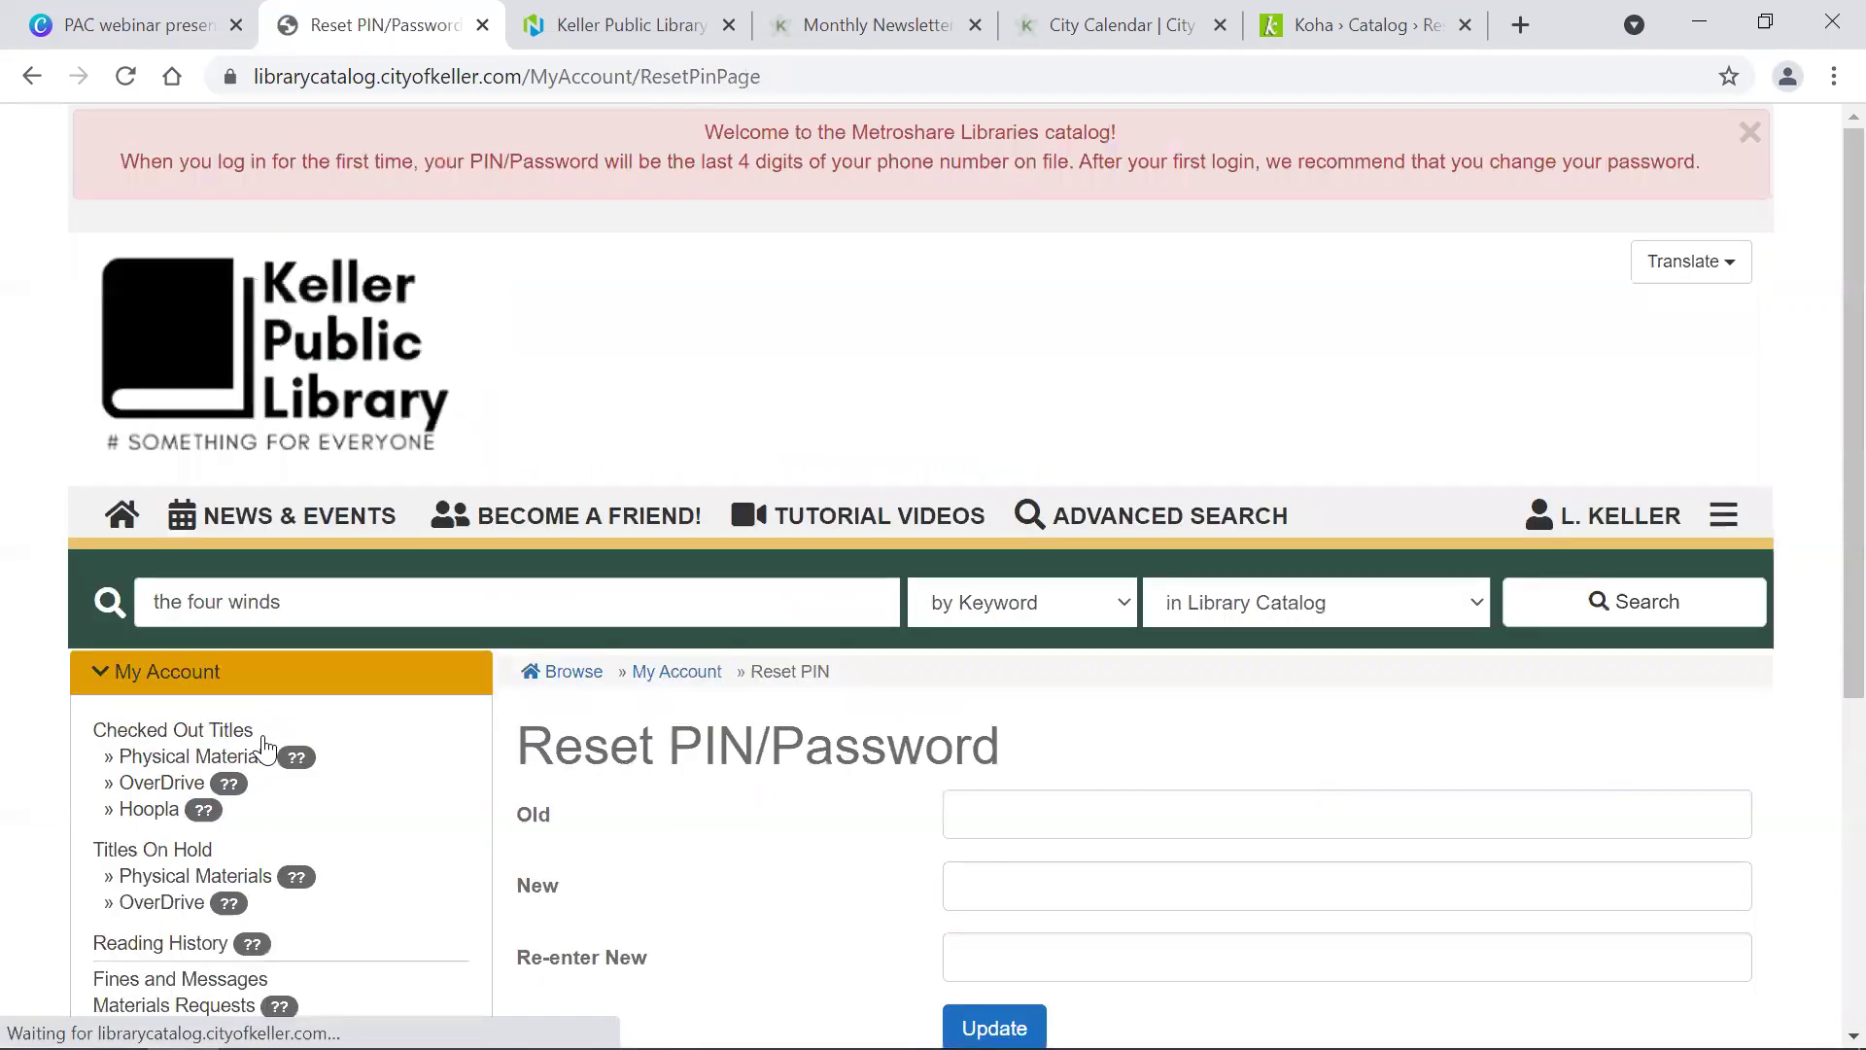
scroll(817, 486, down, 3)
scroll(821, 490, up, 2)
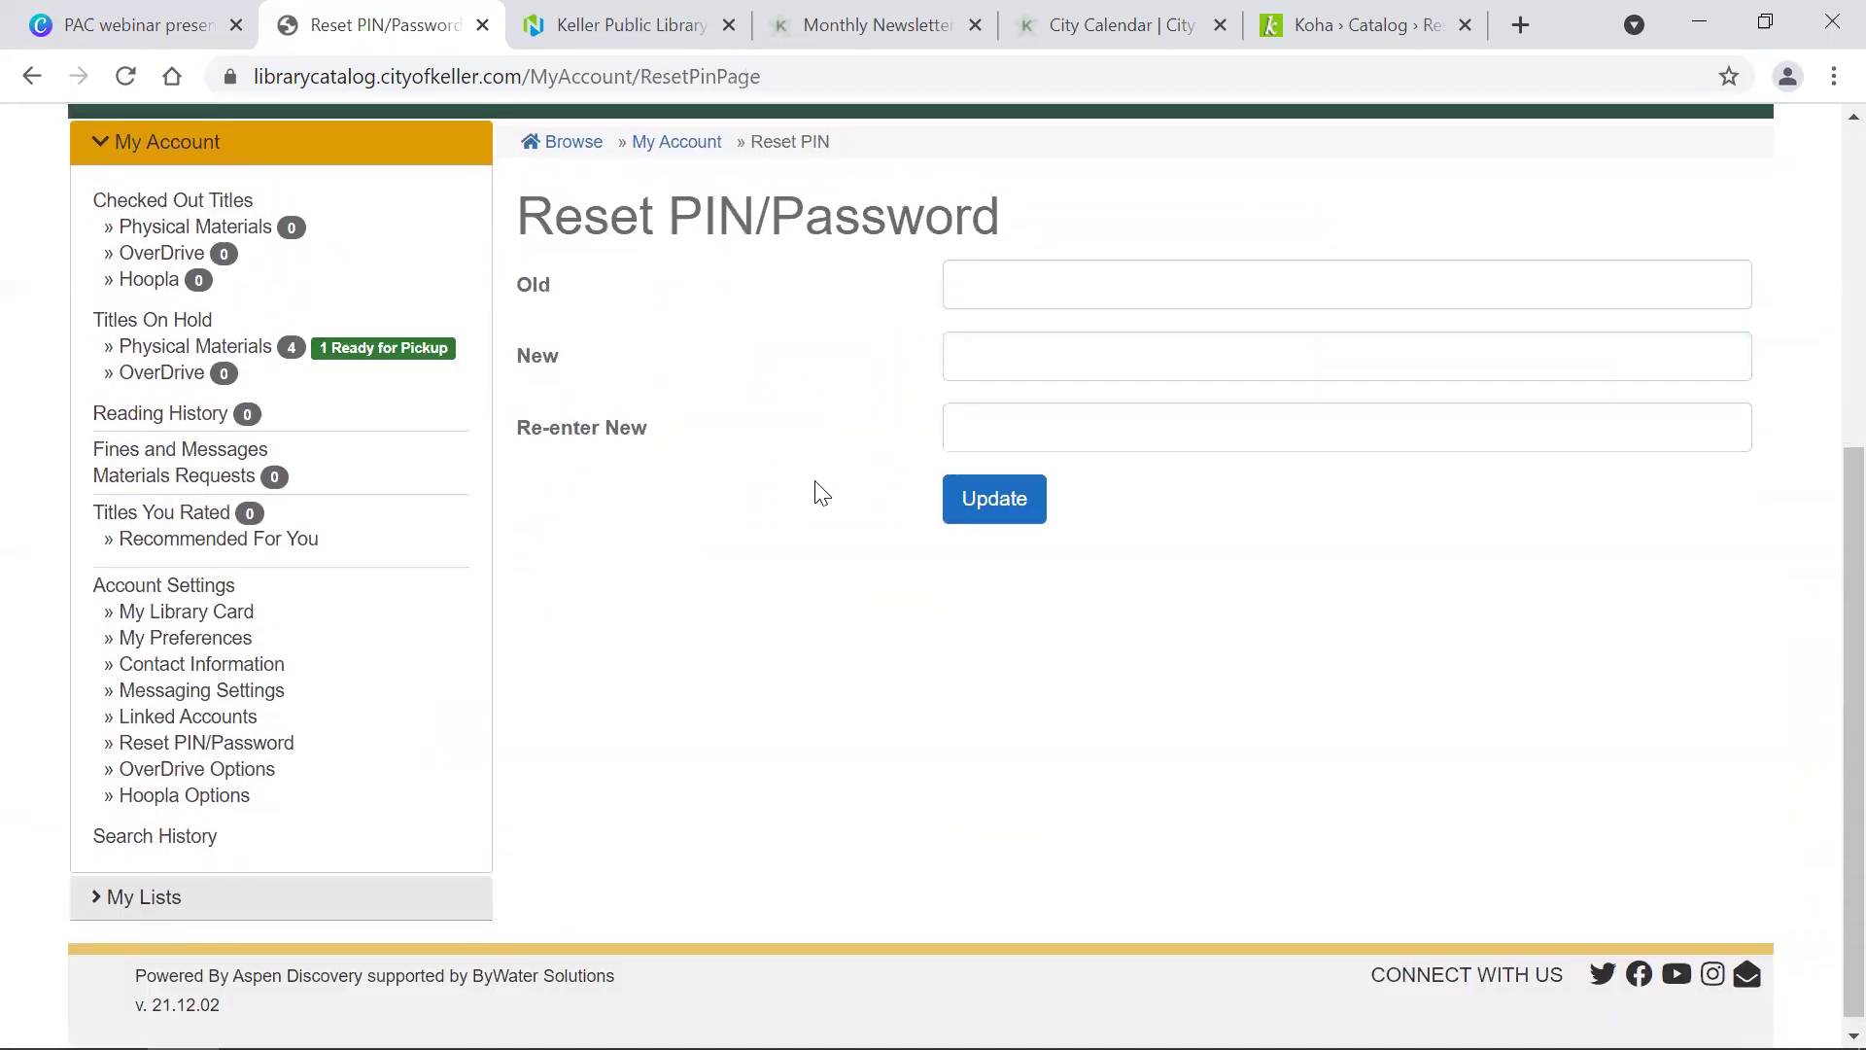
scroll(821, 491, up, 2)
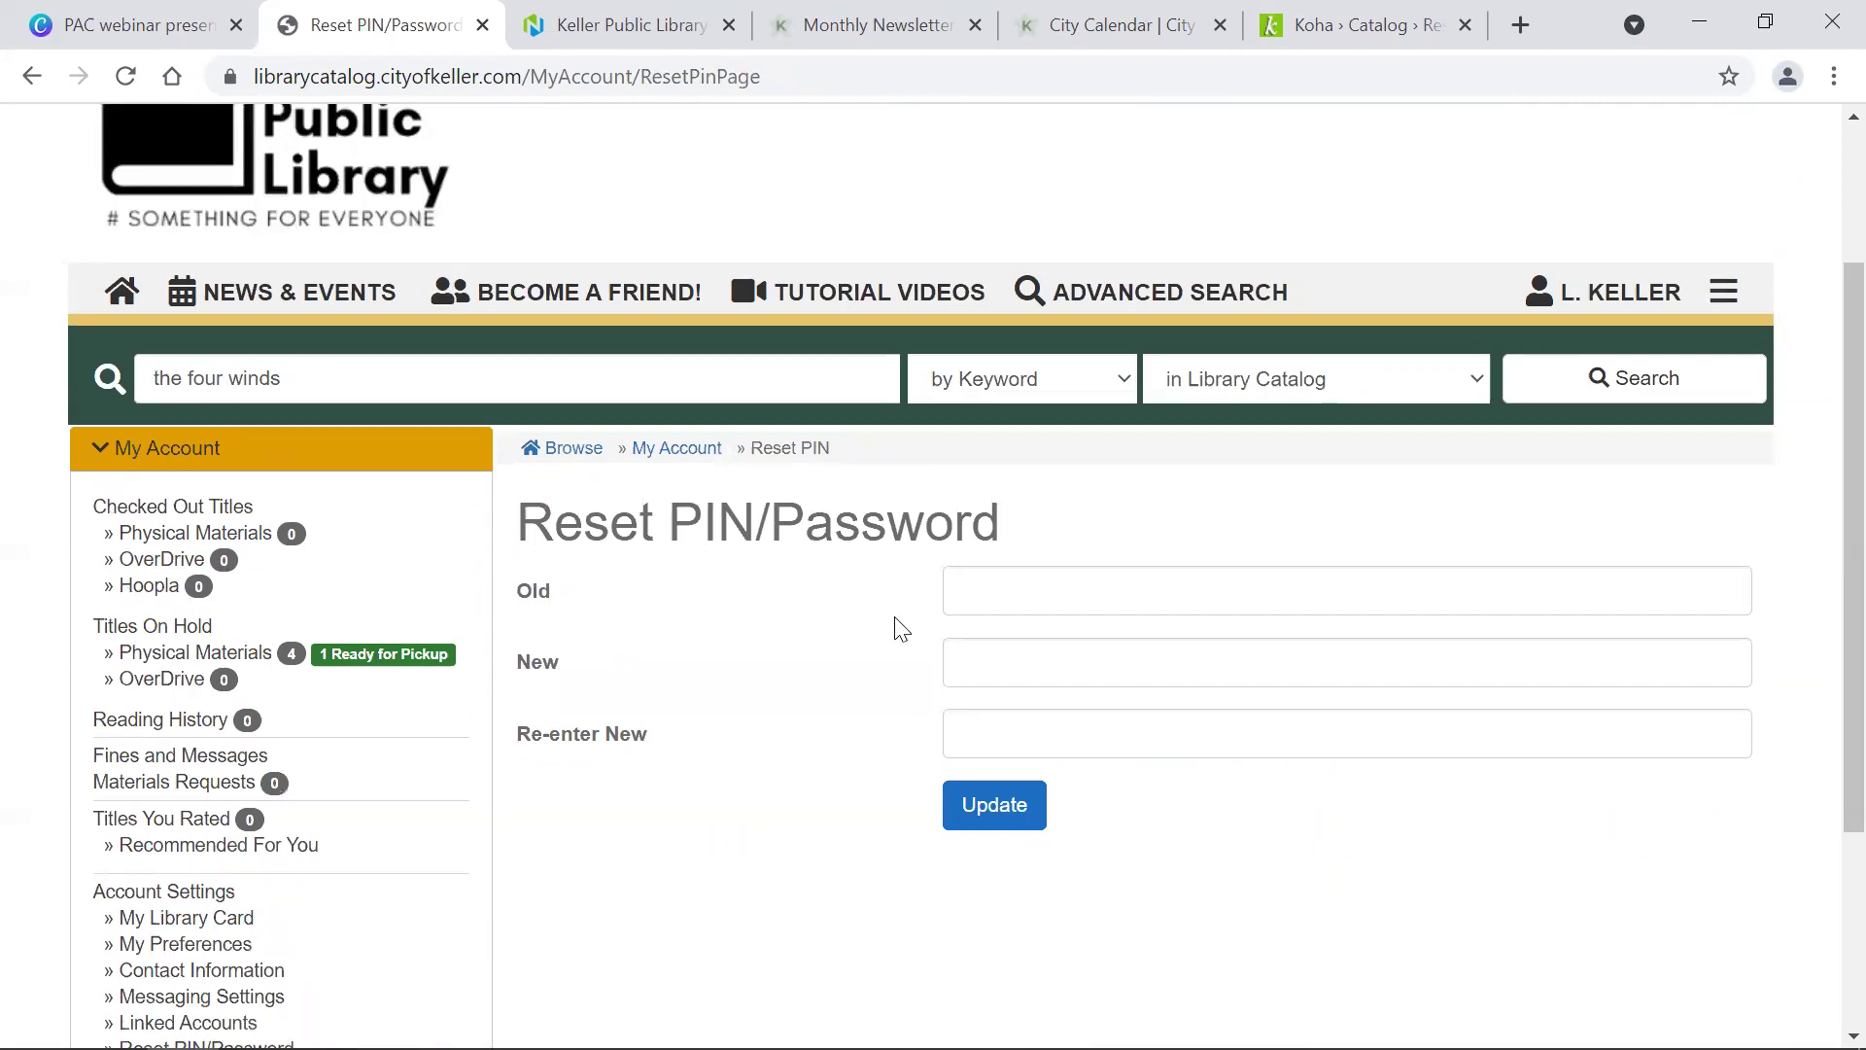
scroll(902, 629, down, 3)
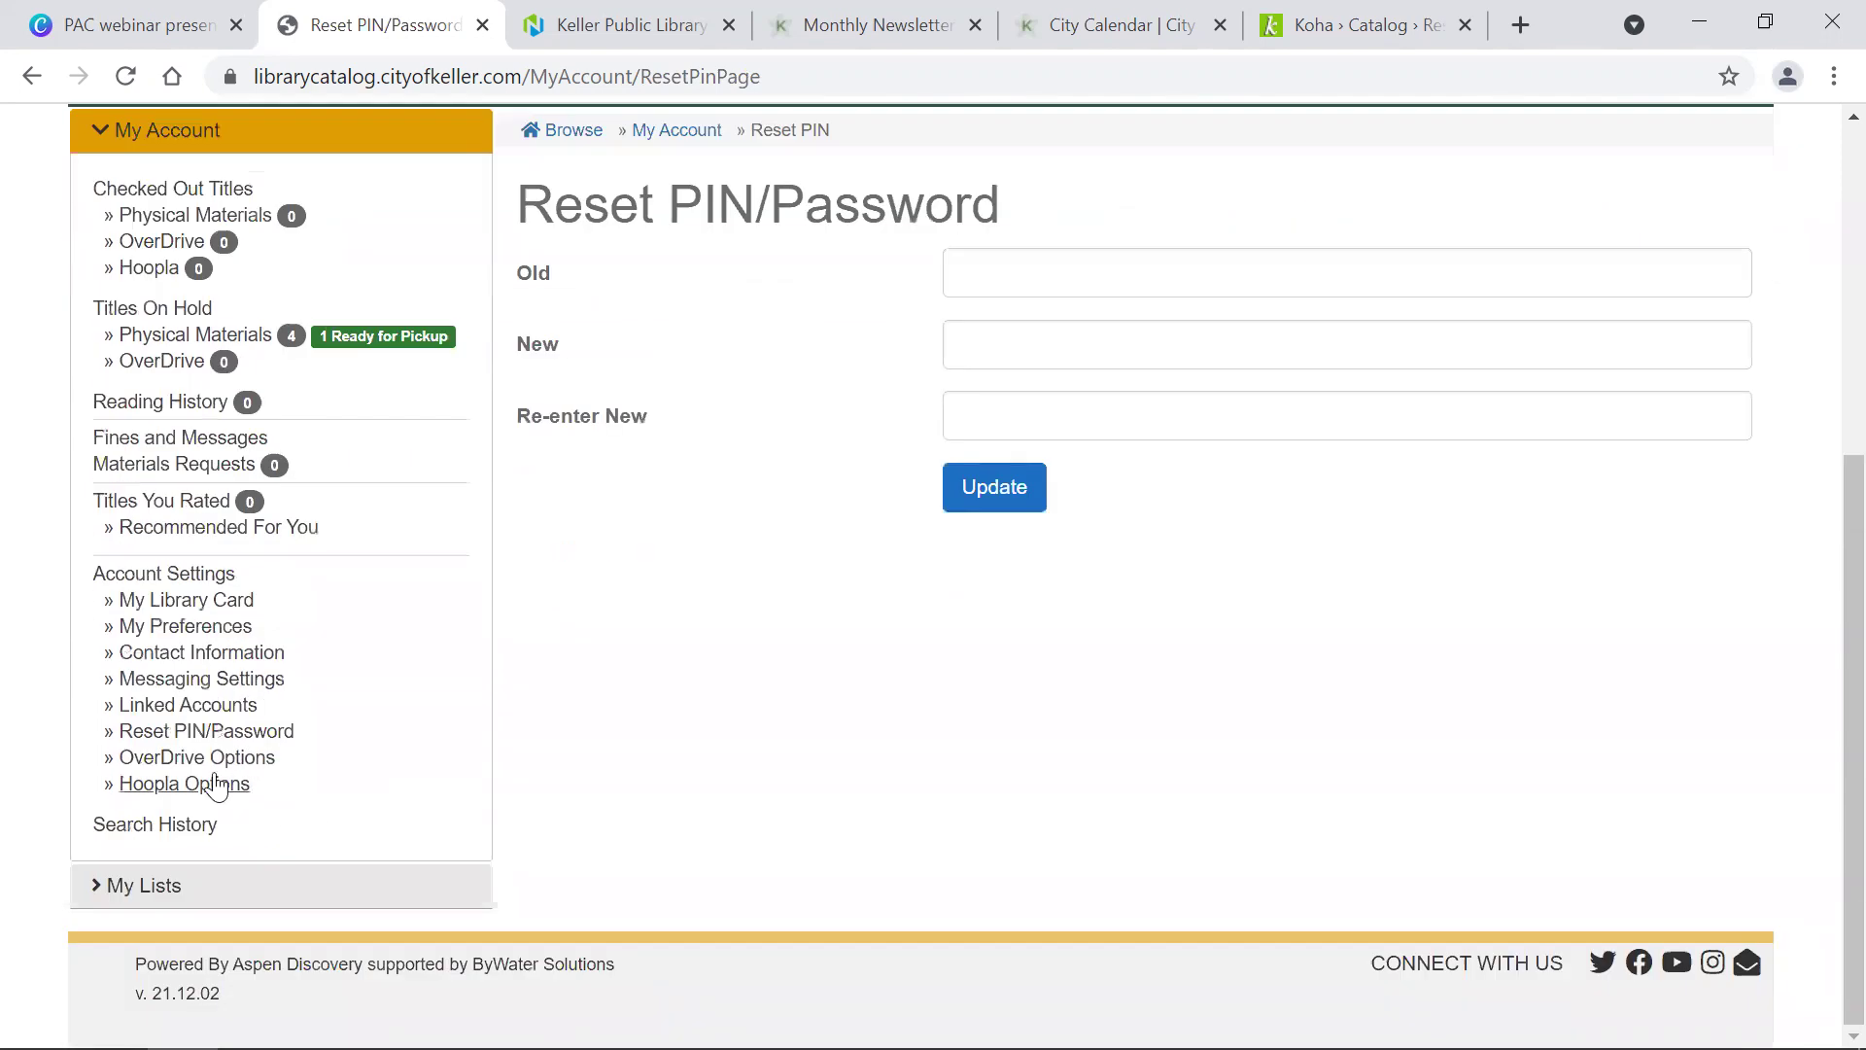
Step: Open OverDrive Options and submit them with Update Options
click(208, 763)
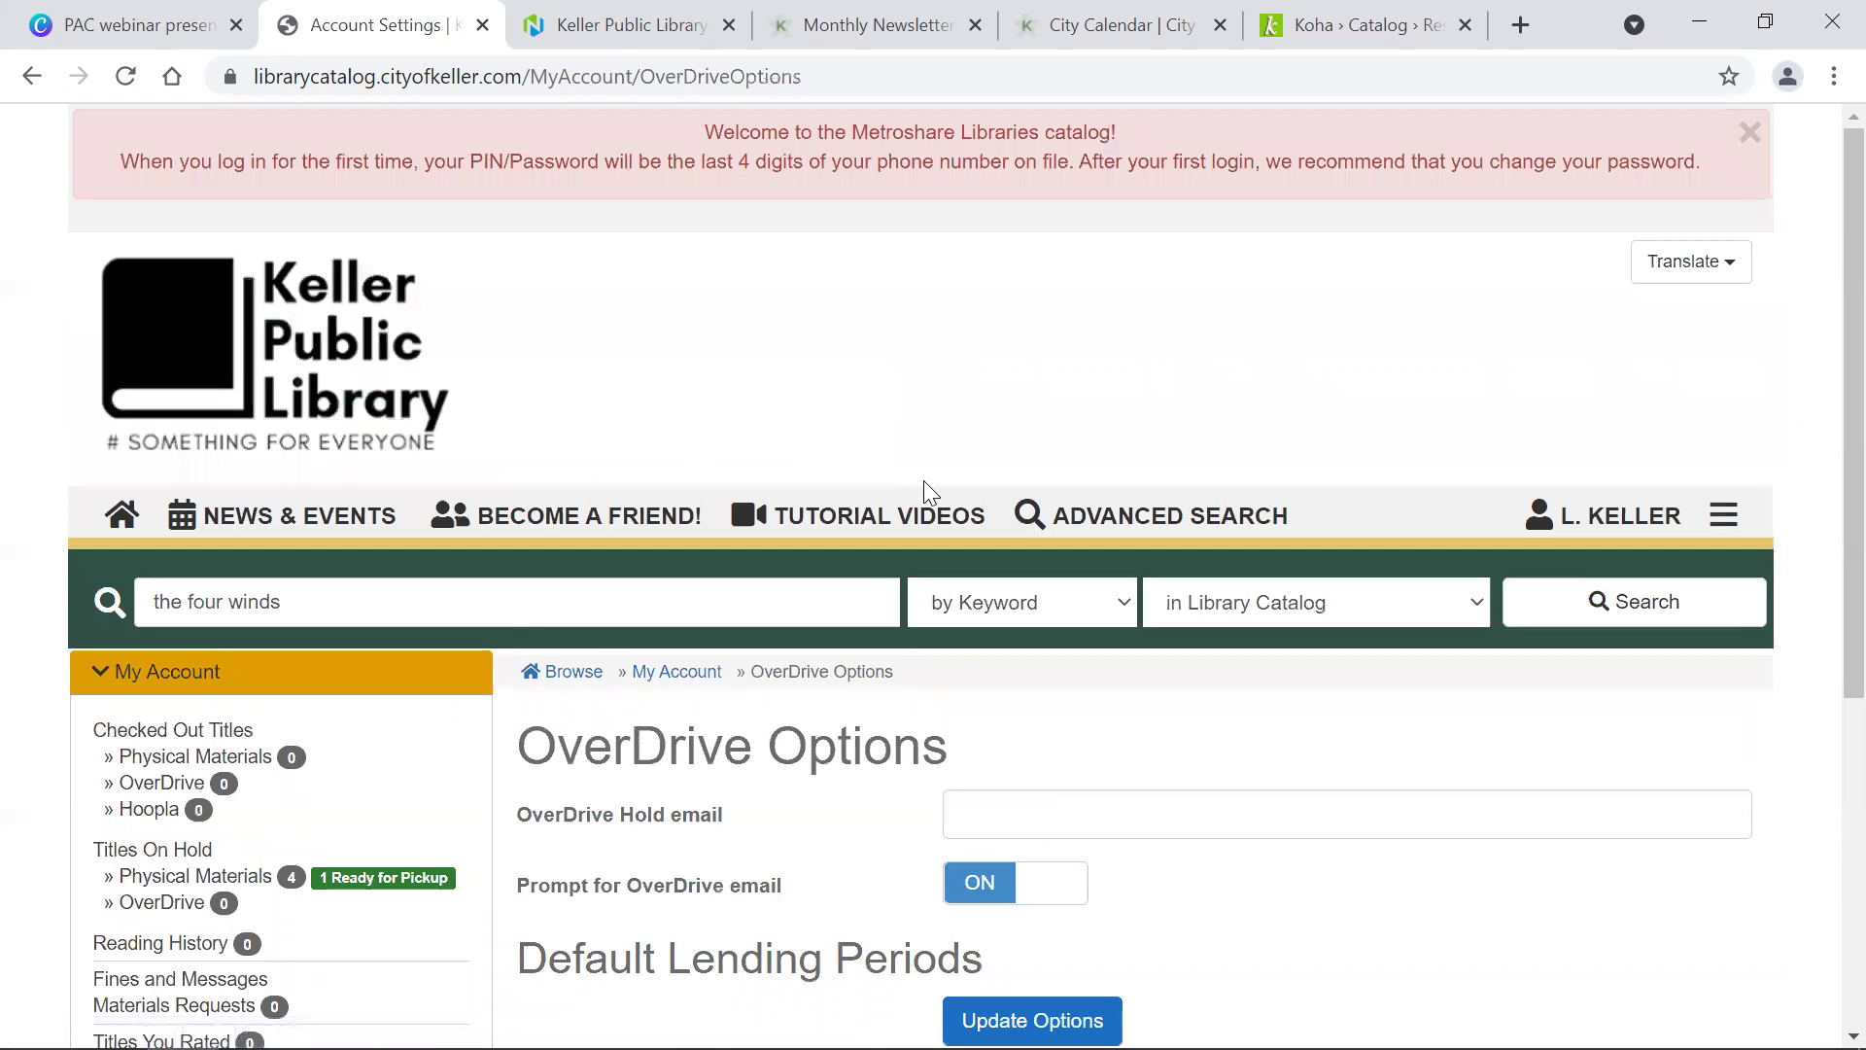
click(996, 817)
scroll(997, 821, down, 2)
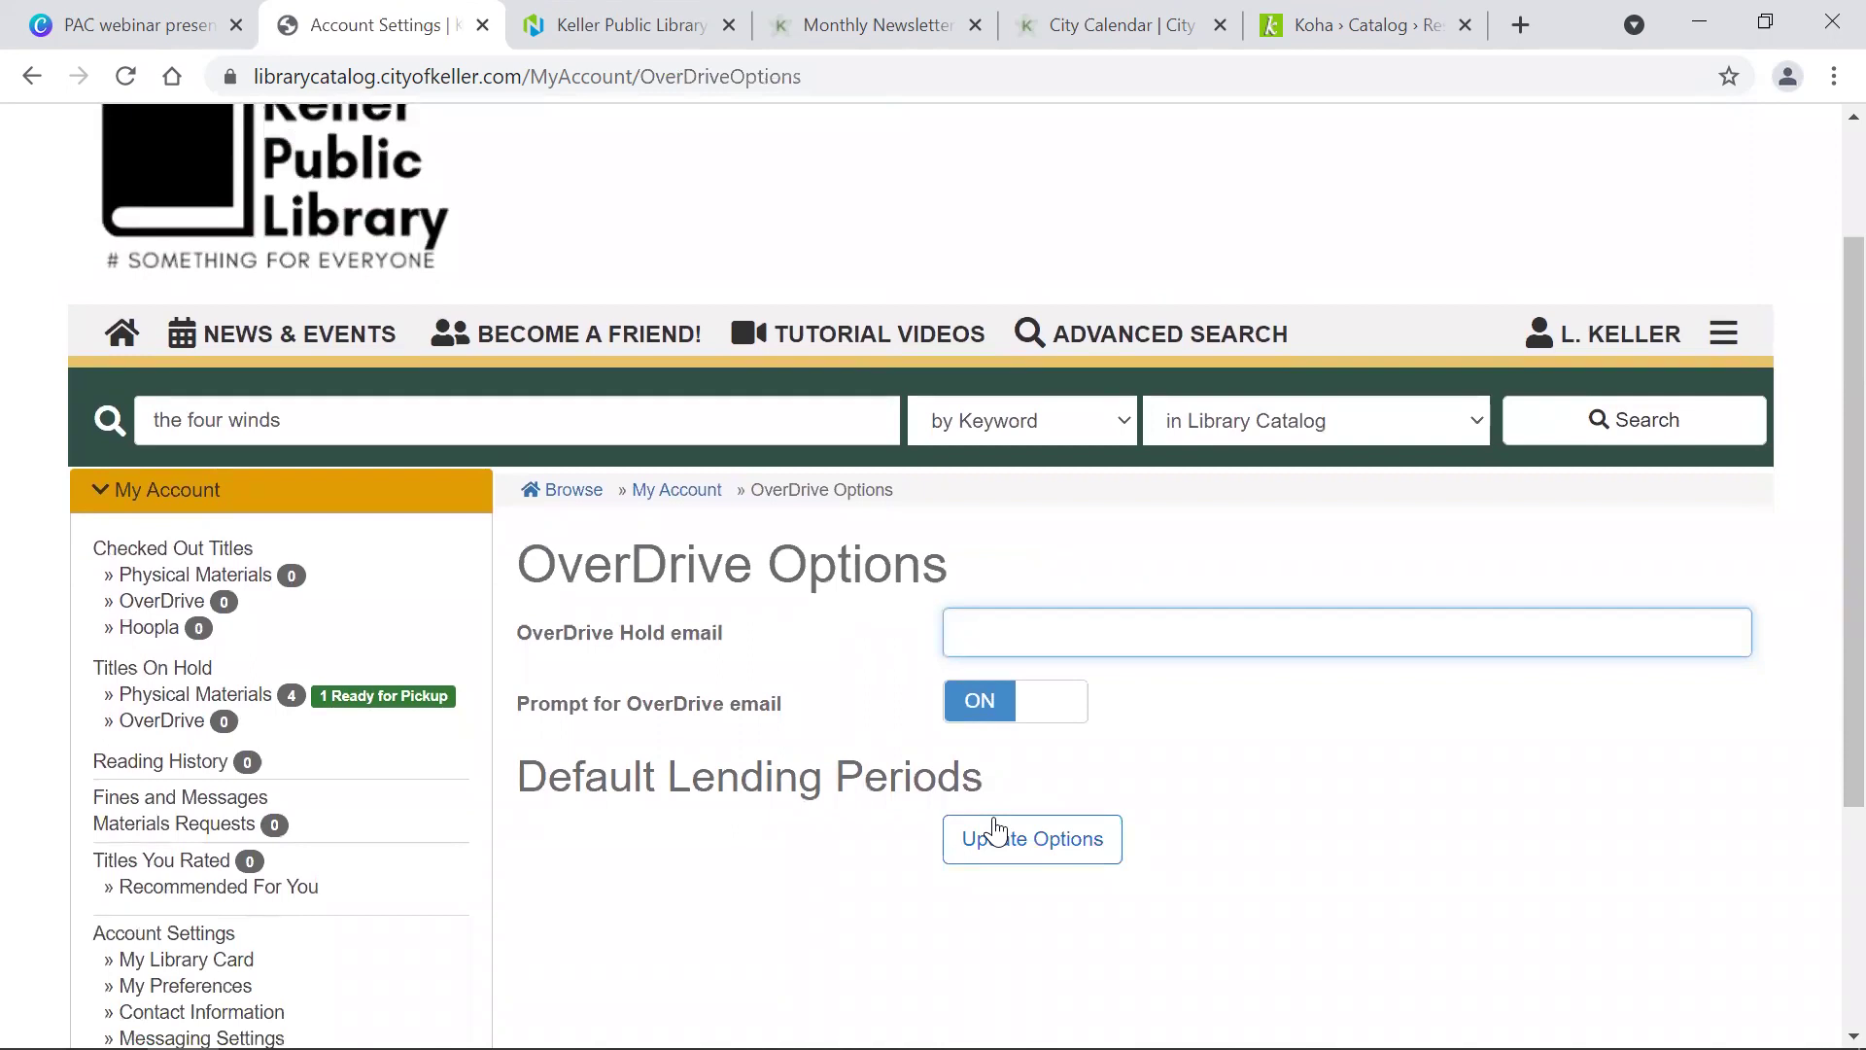
click(996, 827)
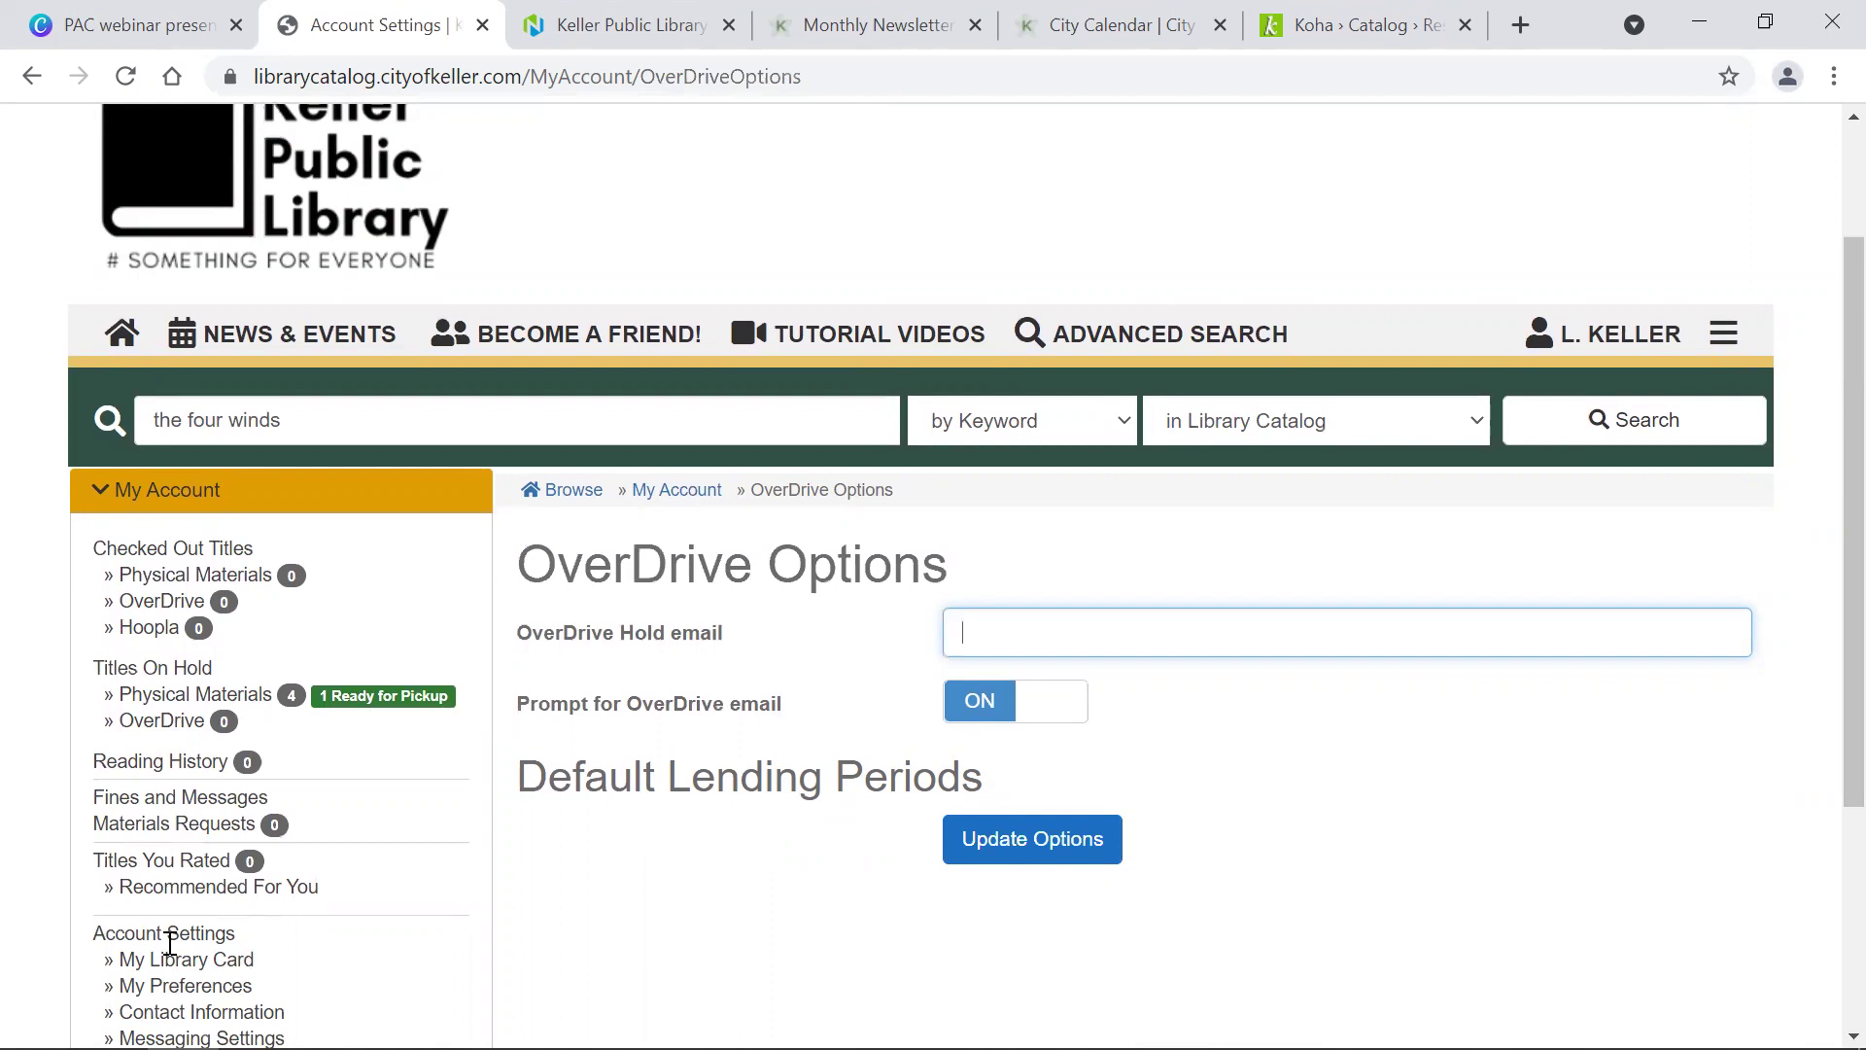
Step: Bring up the Hoopla Options page, with checkout confirmation ON
scroll(170, 943, down, 3)
scroll(170, 948, down, 2)
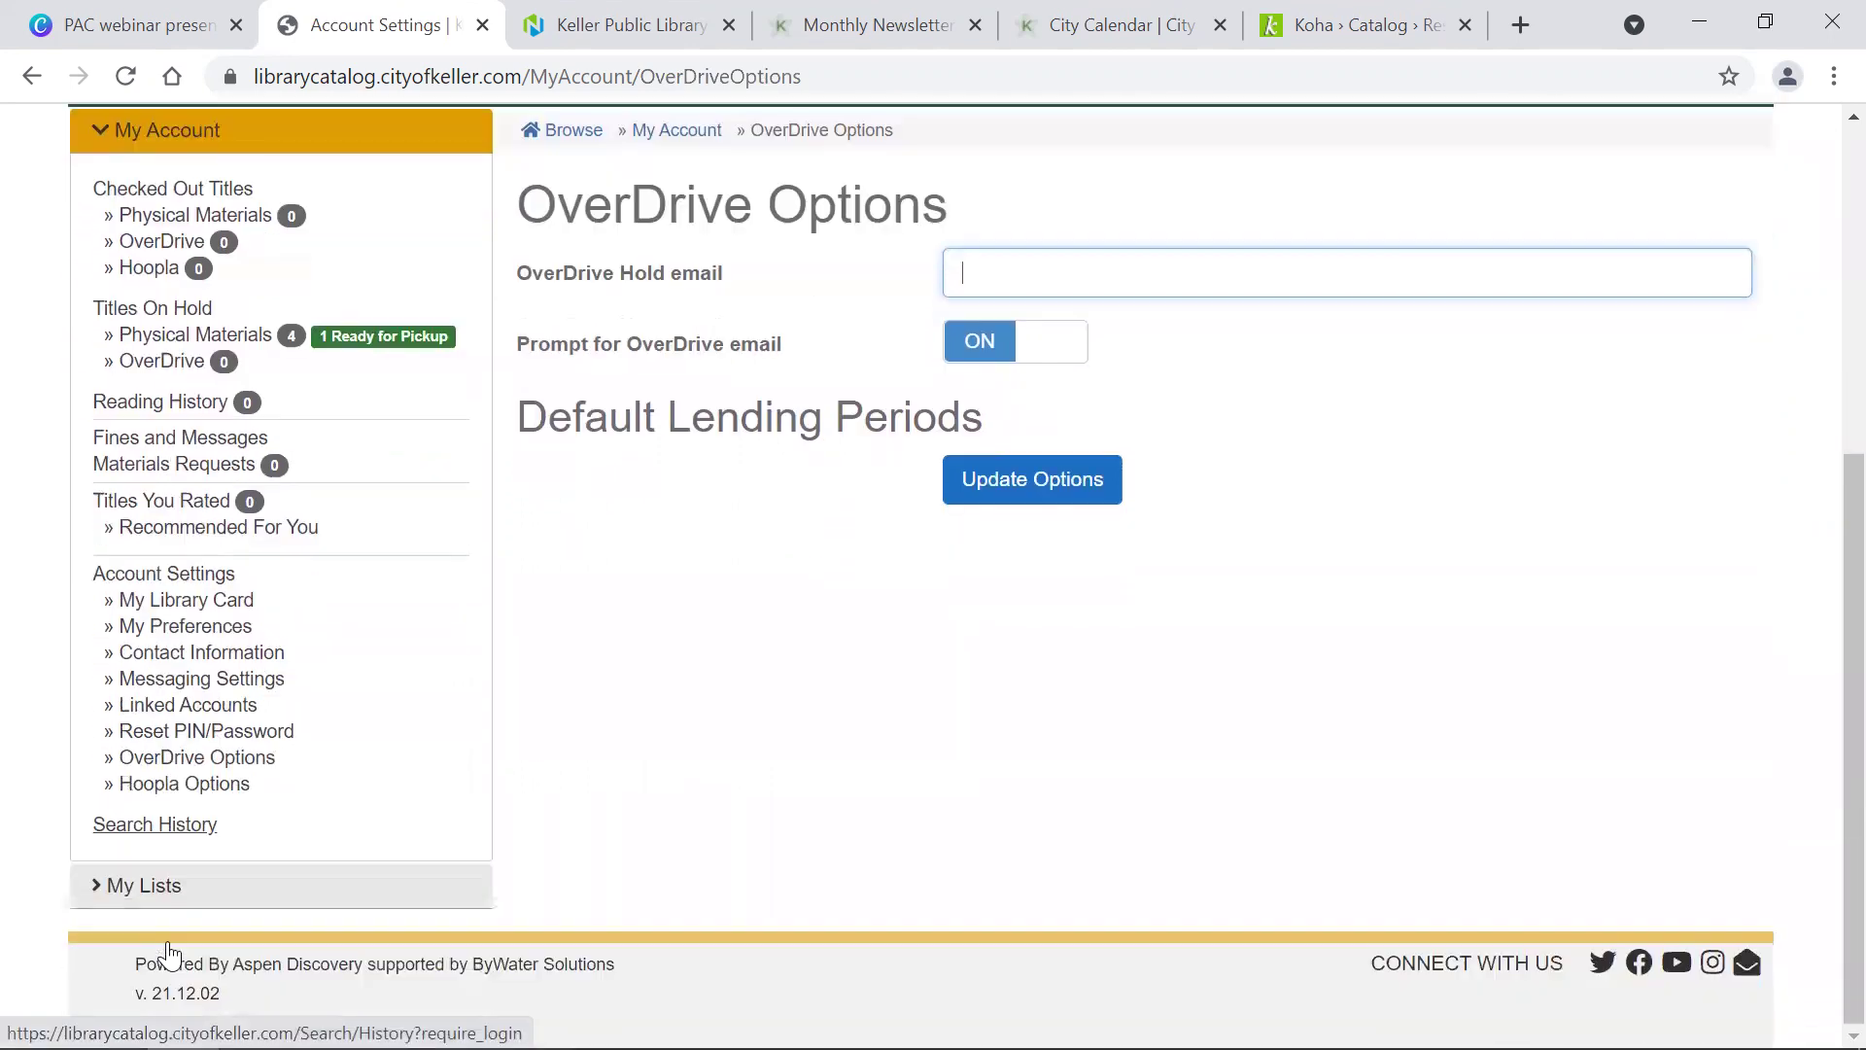
click(177, 793)
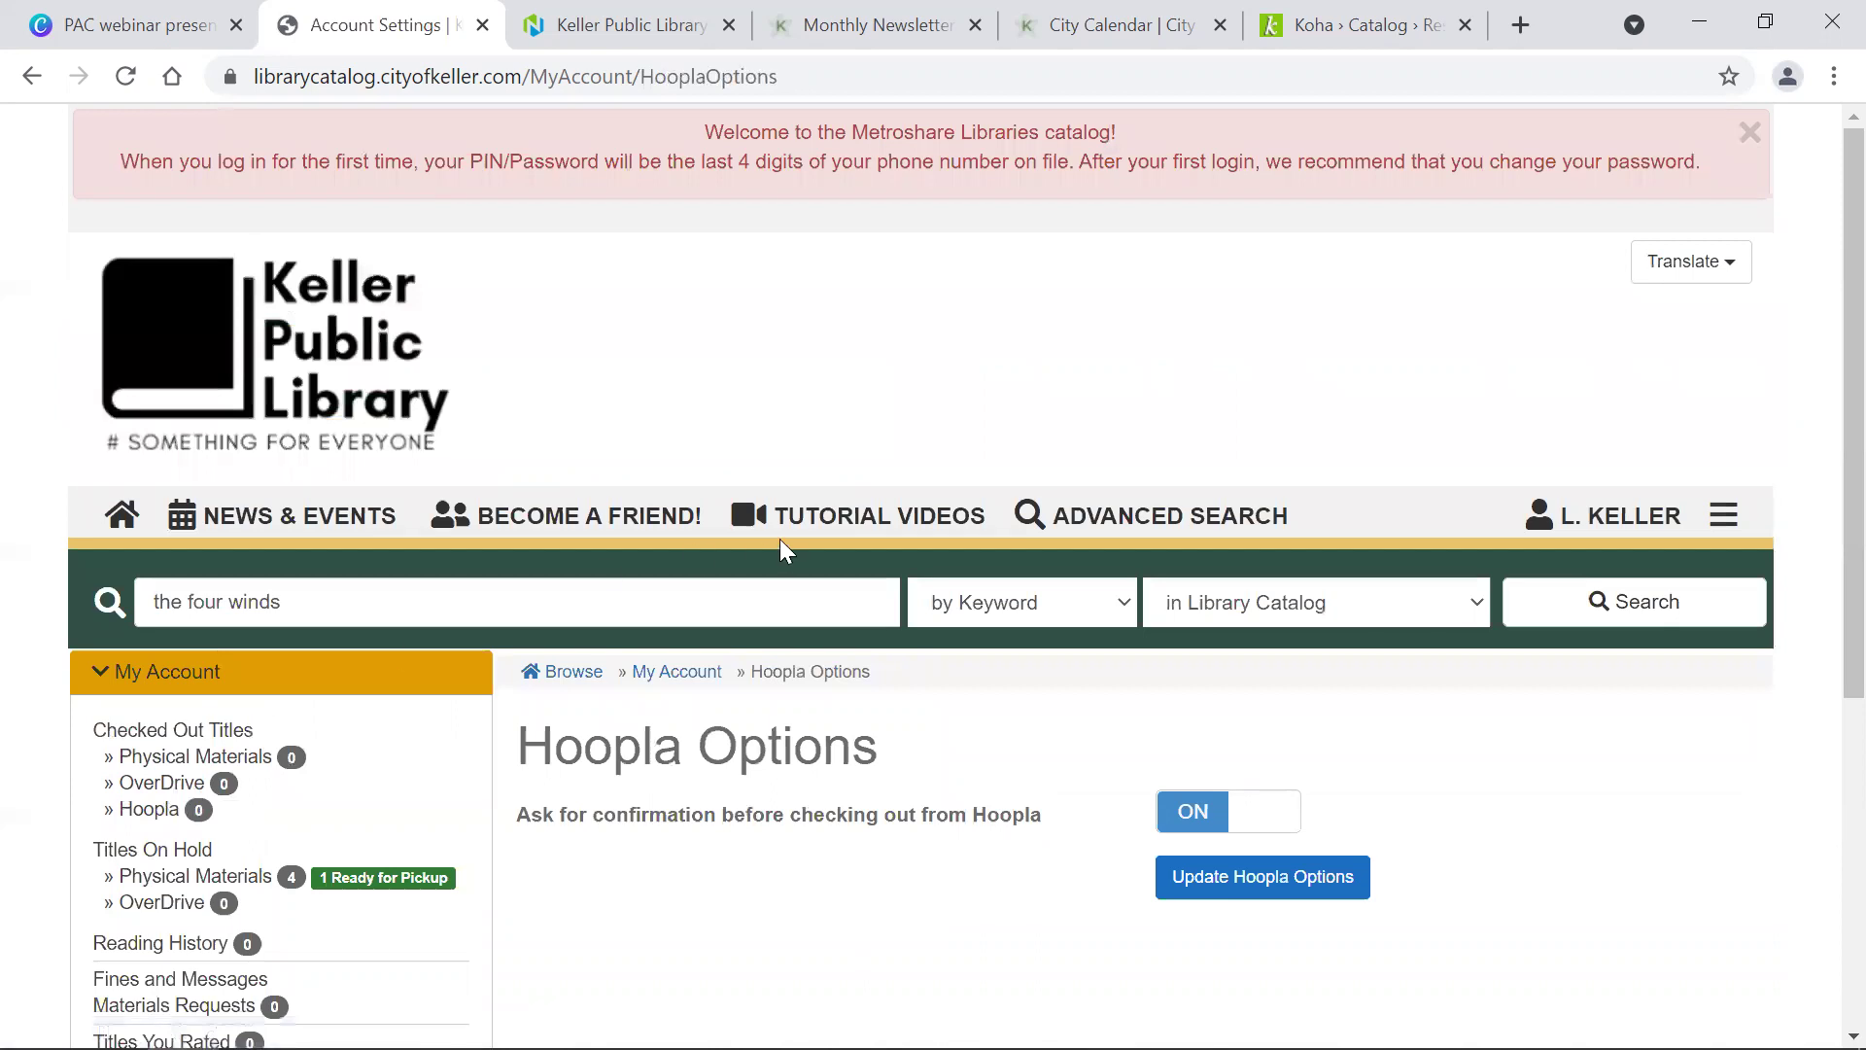
scroll(781, 541, down, 5)
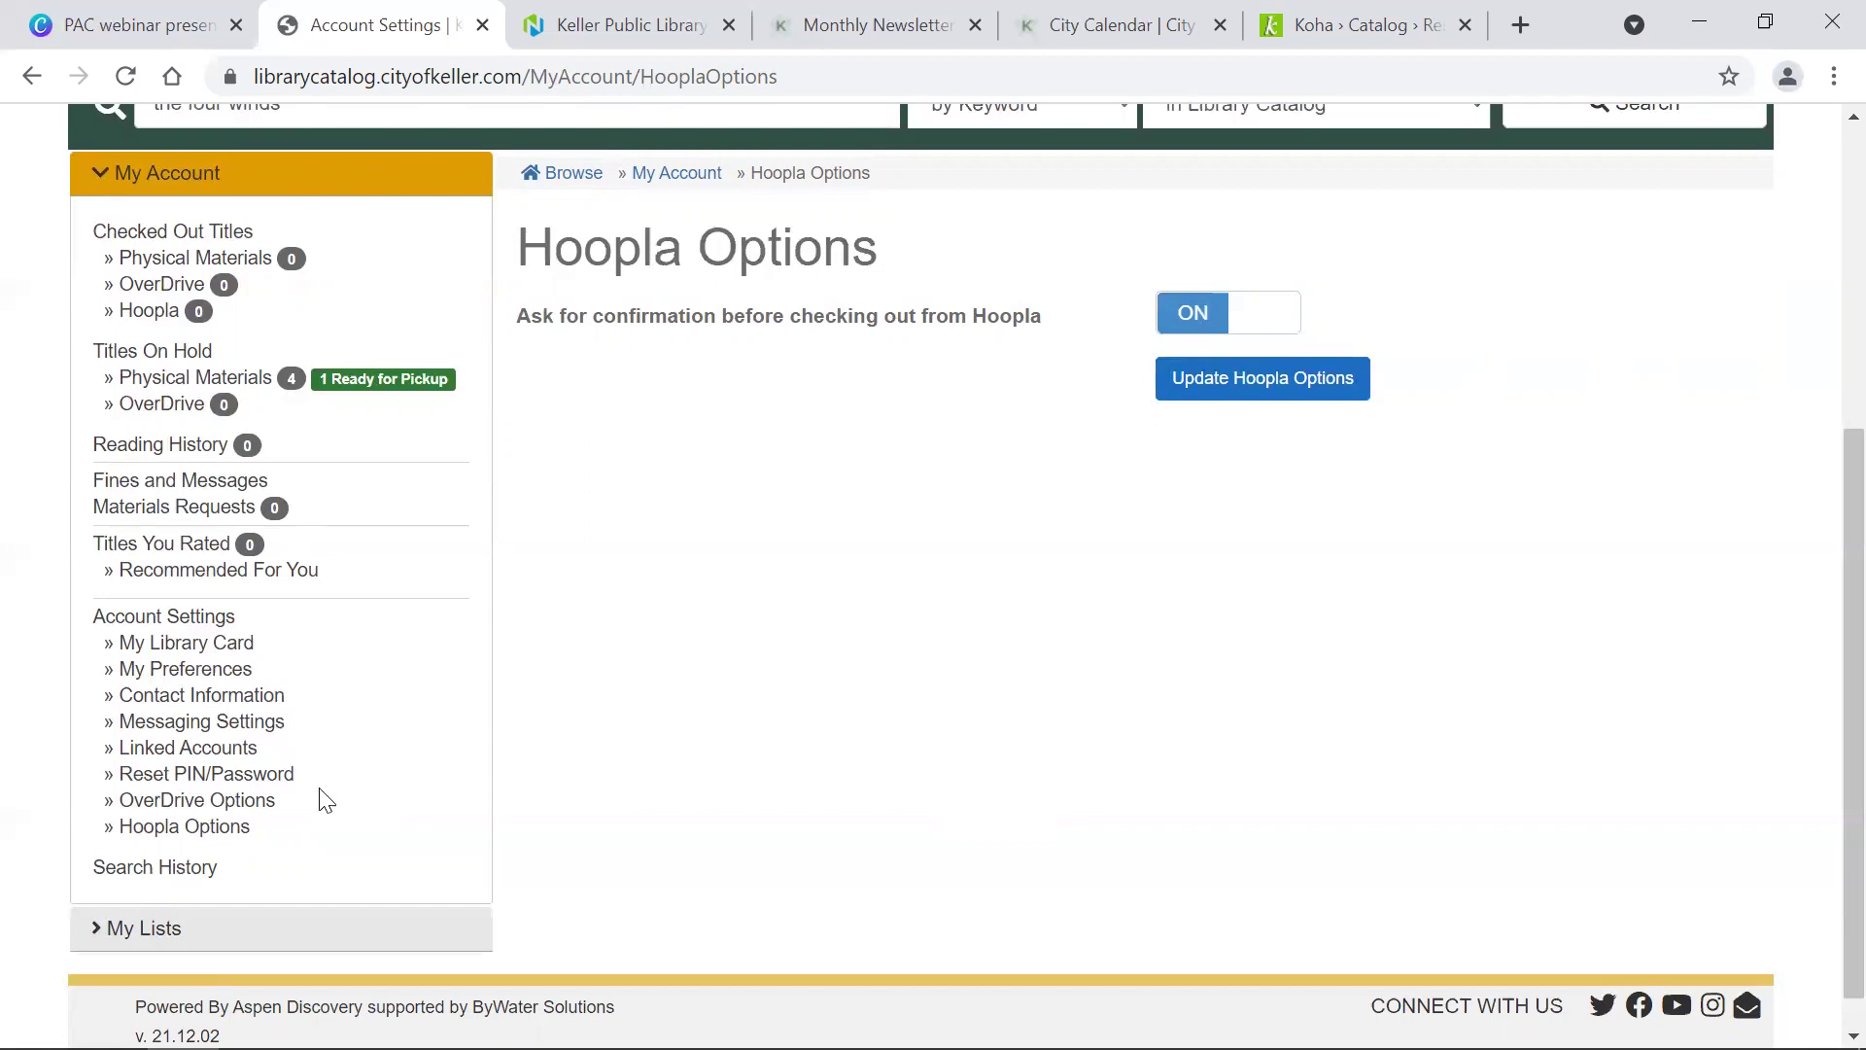
Step: Open Search History and scroll through the recent searches
click(146, 868)
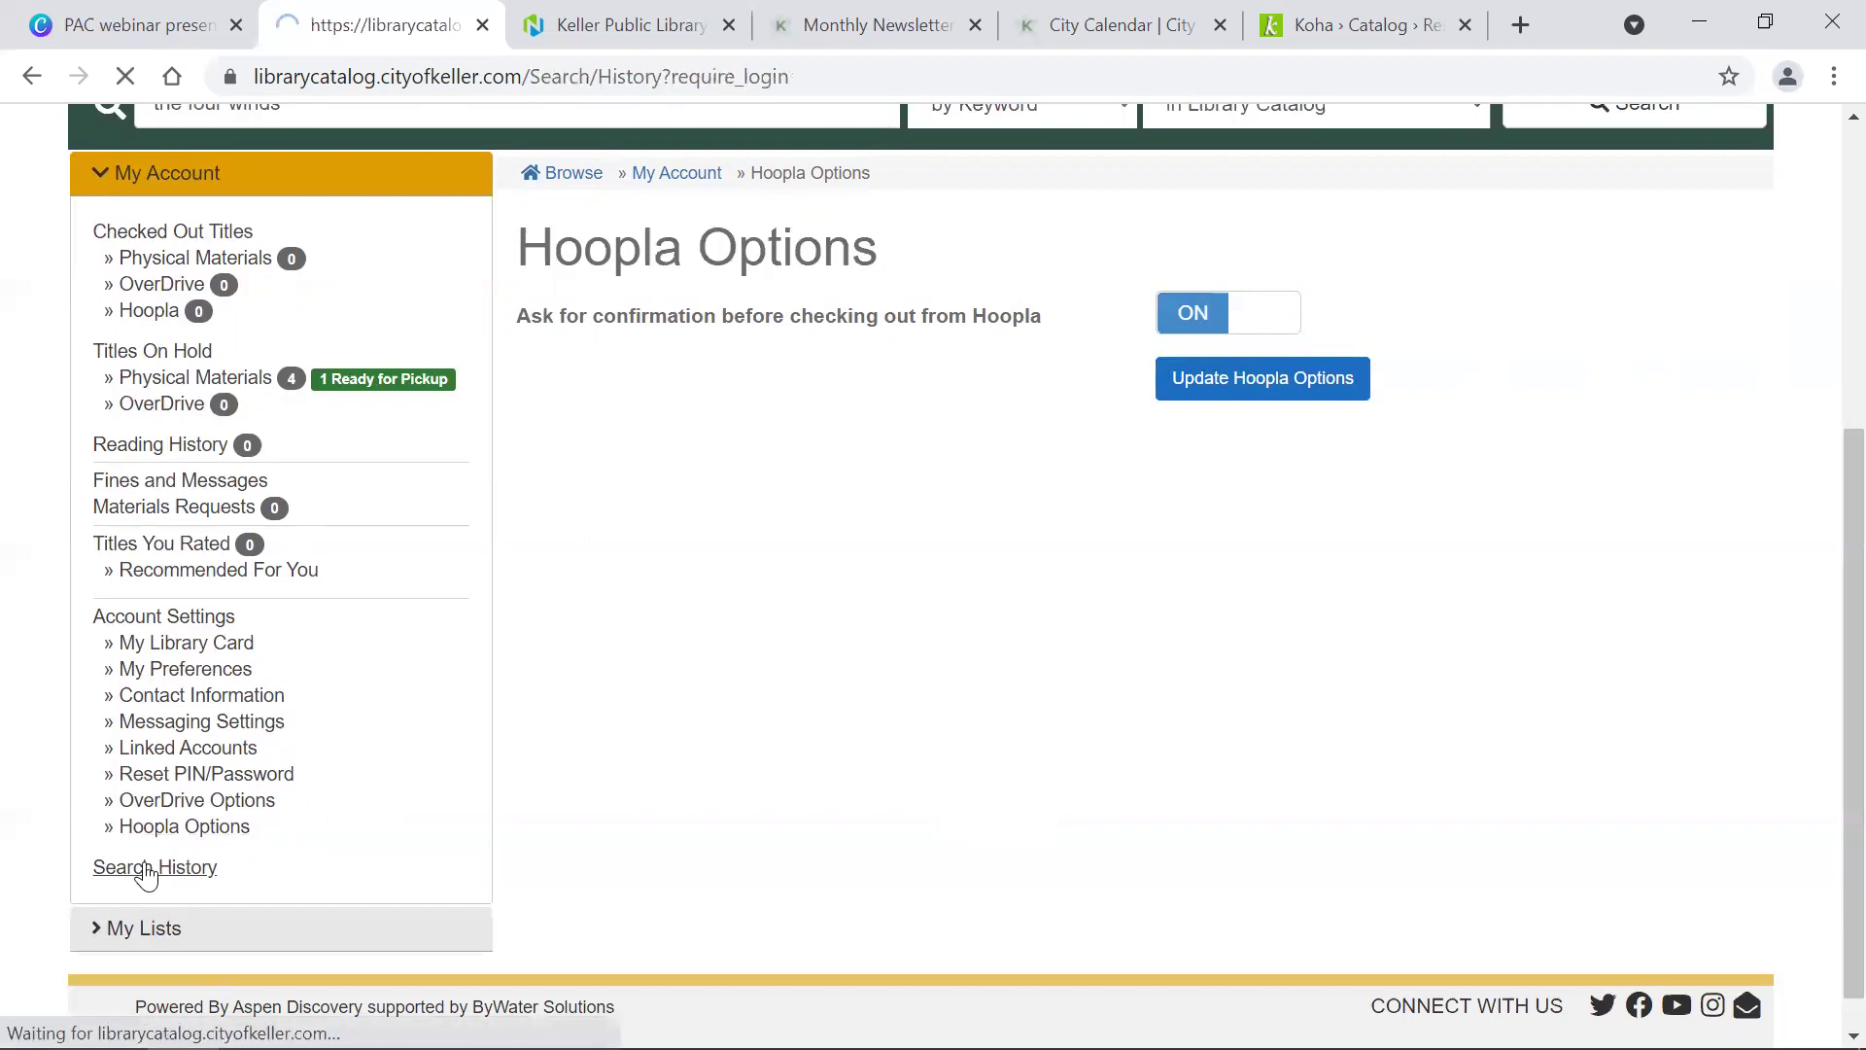
scroll(674, 733, down, 8)
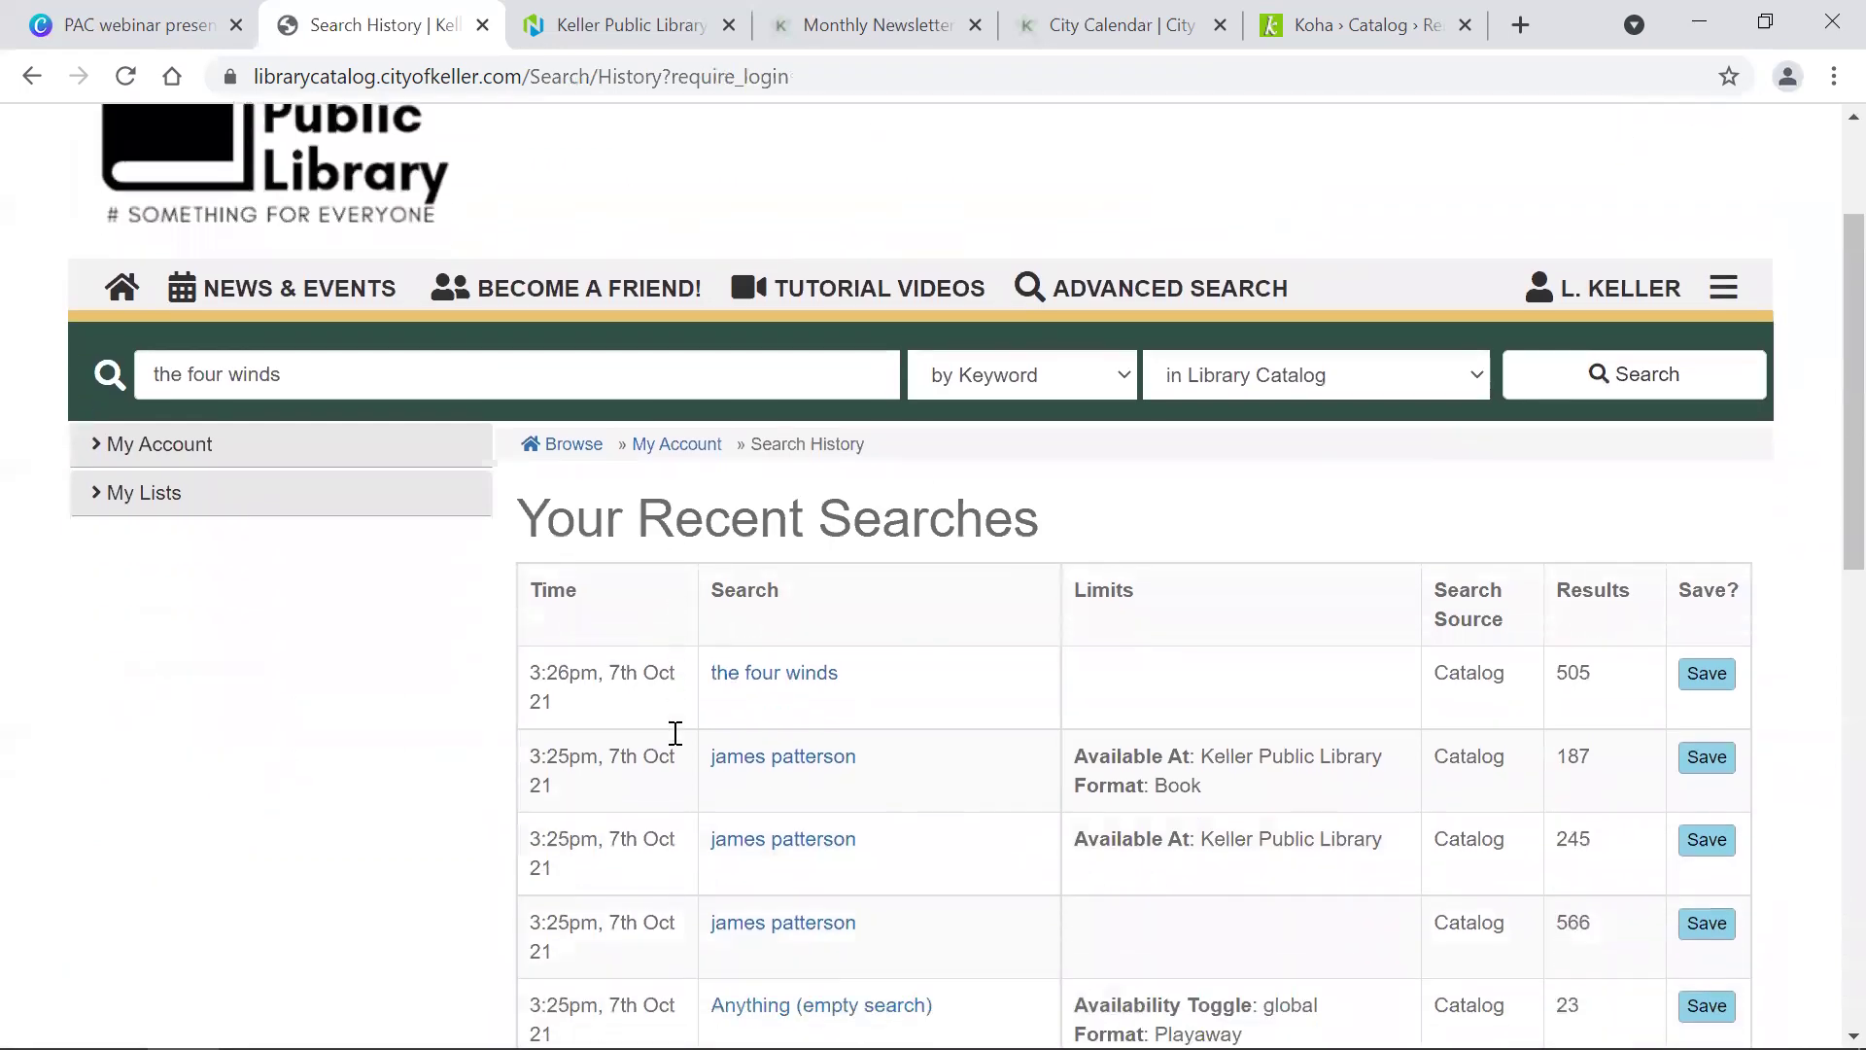
scroll(675, 733, down, 5)
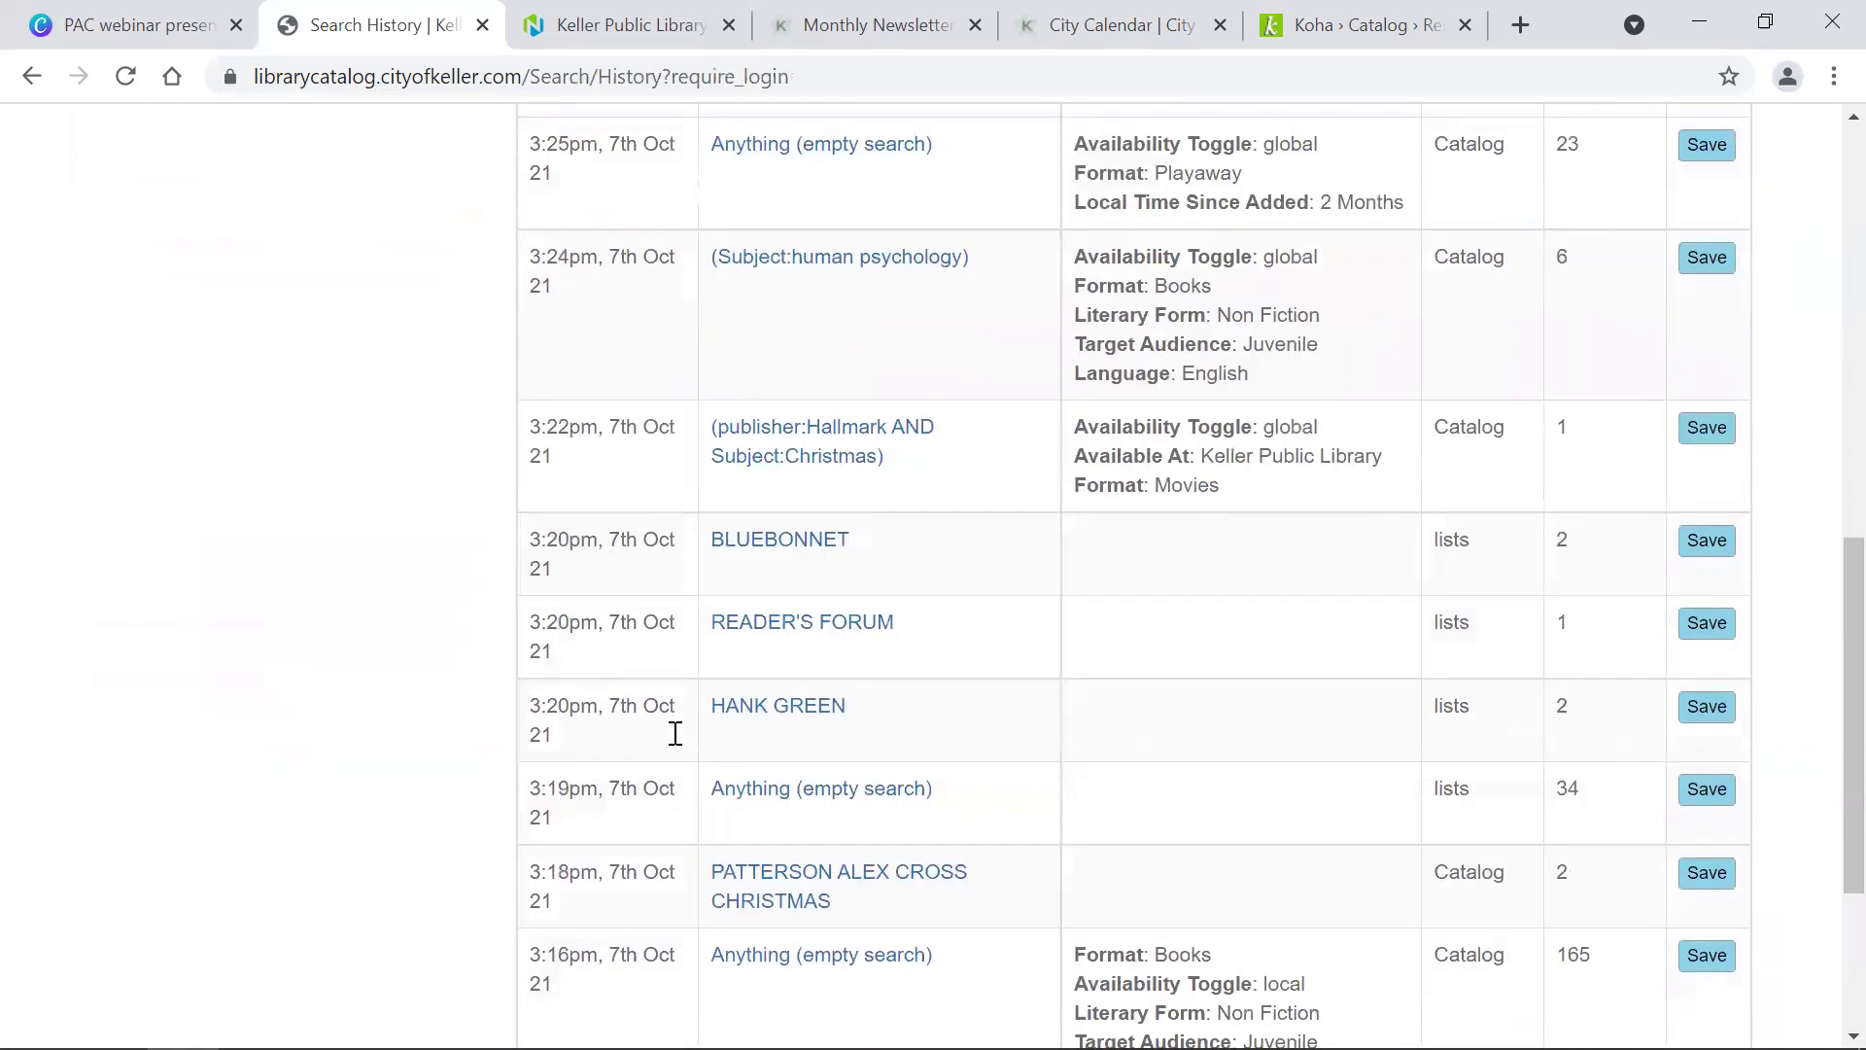
scroll(677, 743, down, 1)
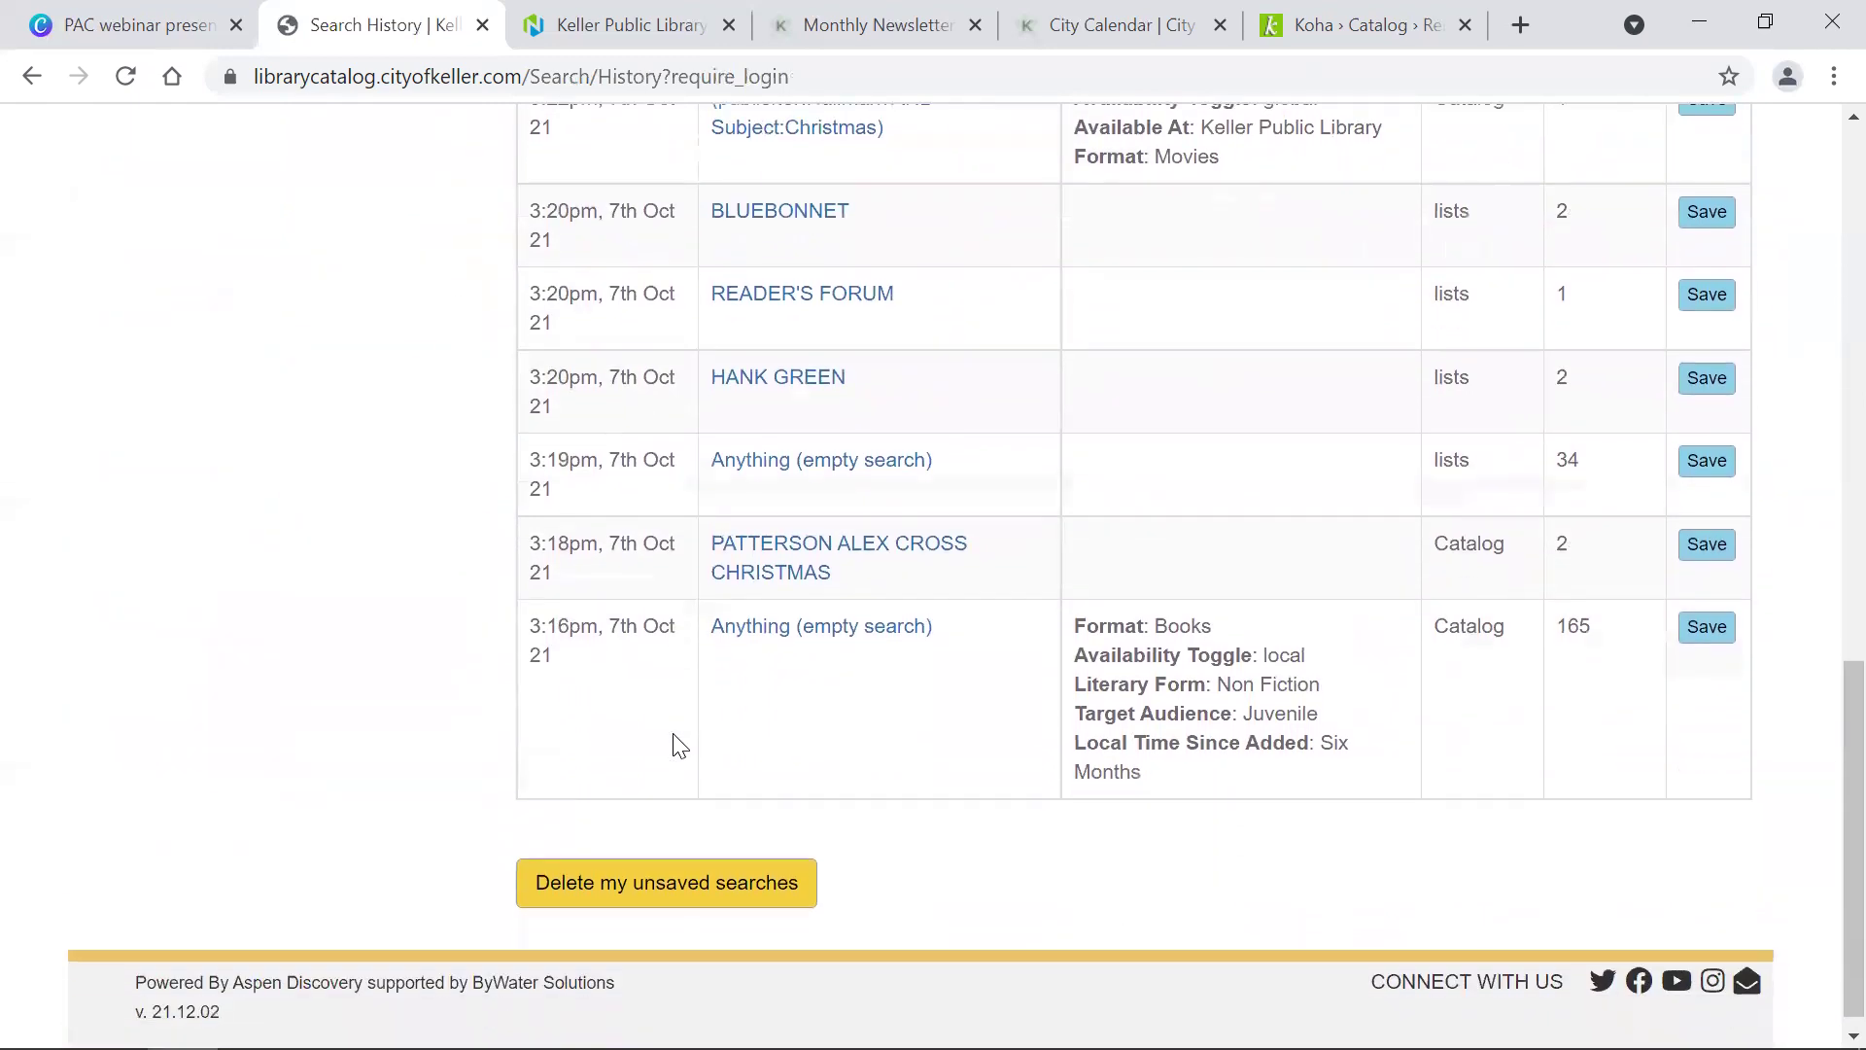
scroll(678, 743, up, 5)
scroll(677, 743, up, 10)
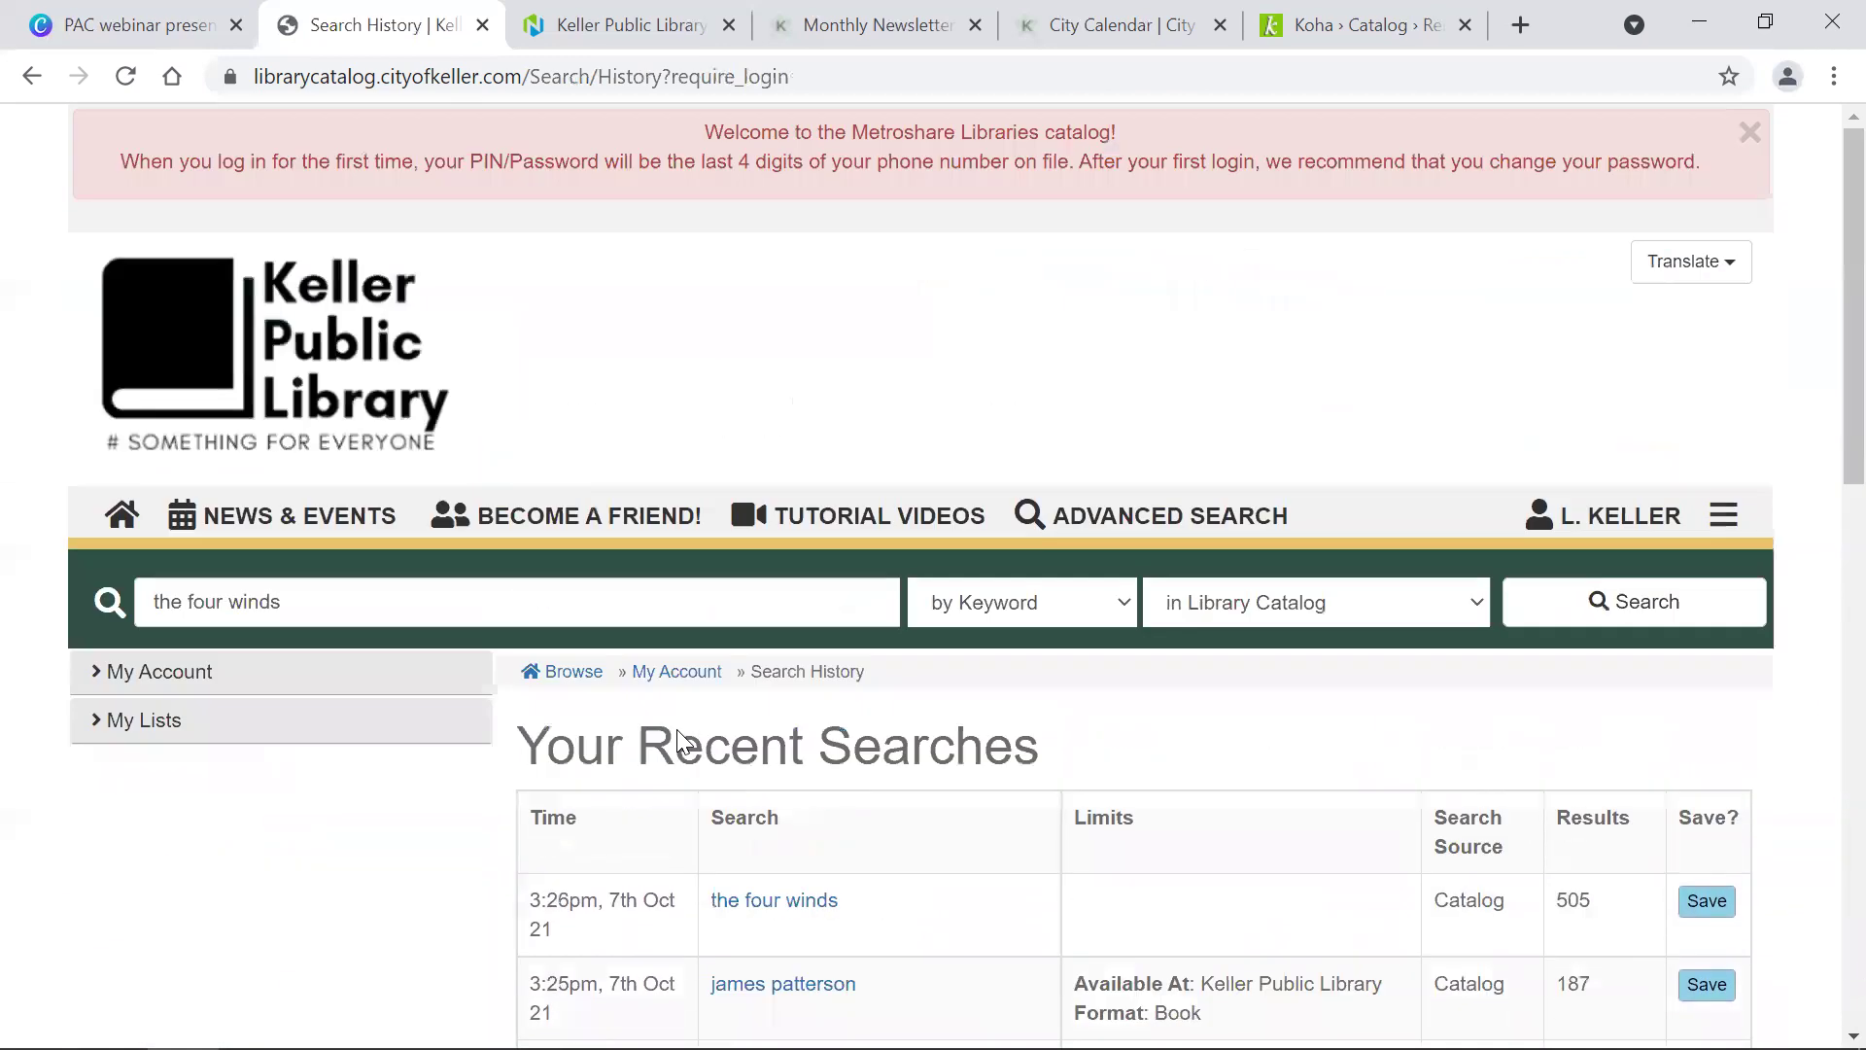
scroll(679, 730, down, 1)
scroll(679, 730, down, 6)
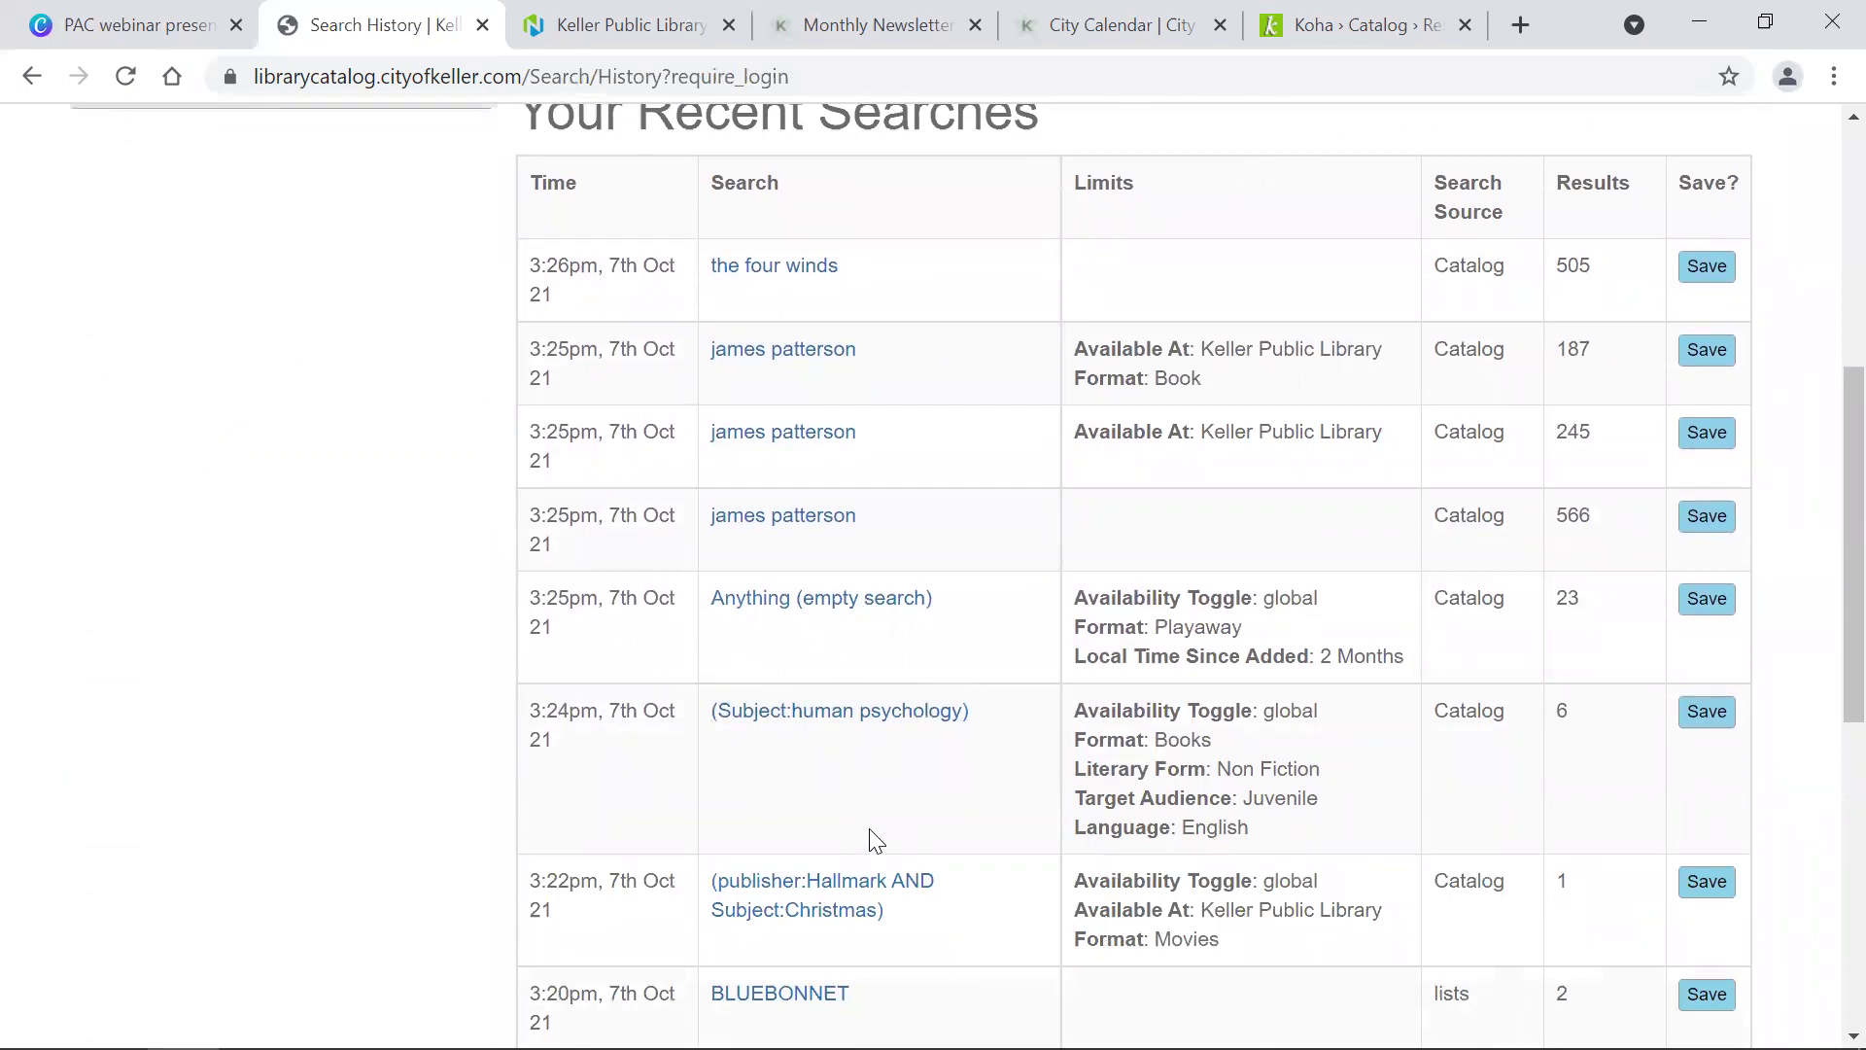
scroll(876, 841, down, 5)
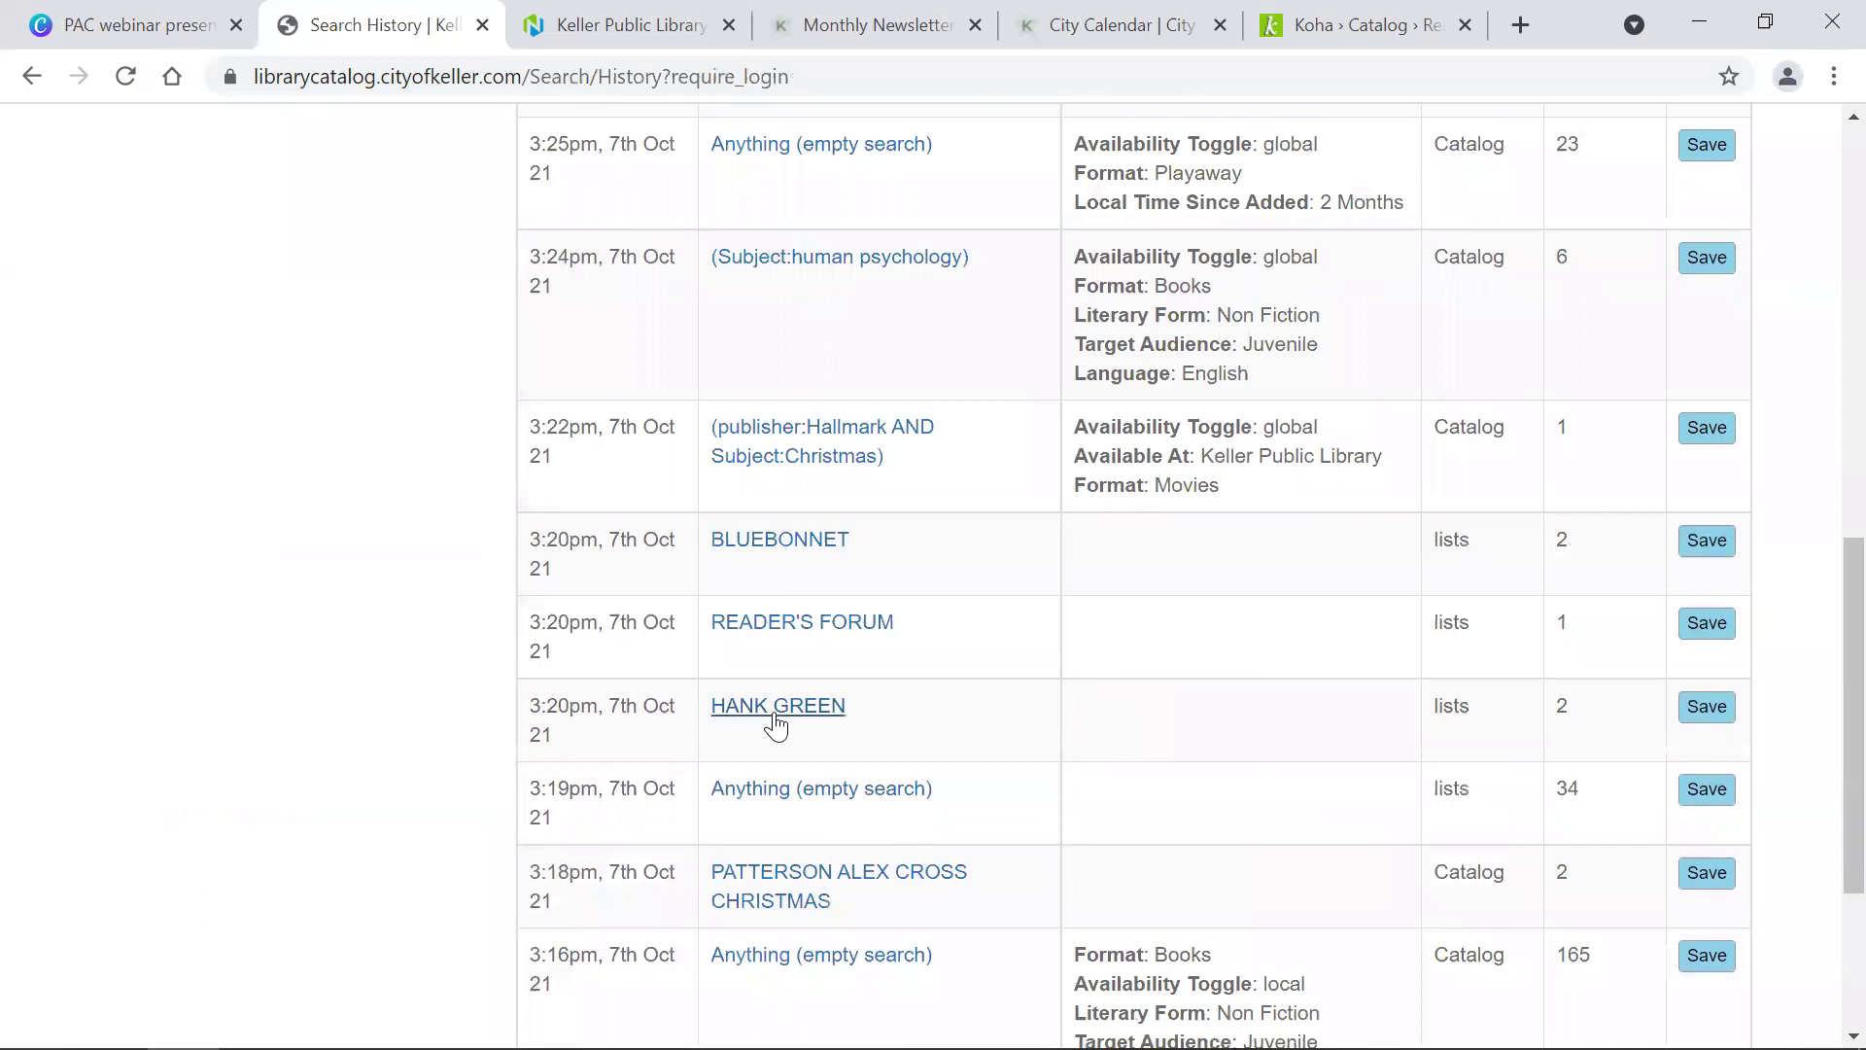
Step: Rerun the HANK GREEN lists search, then go back to the Recent Searches table
click(776, 707)
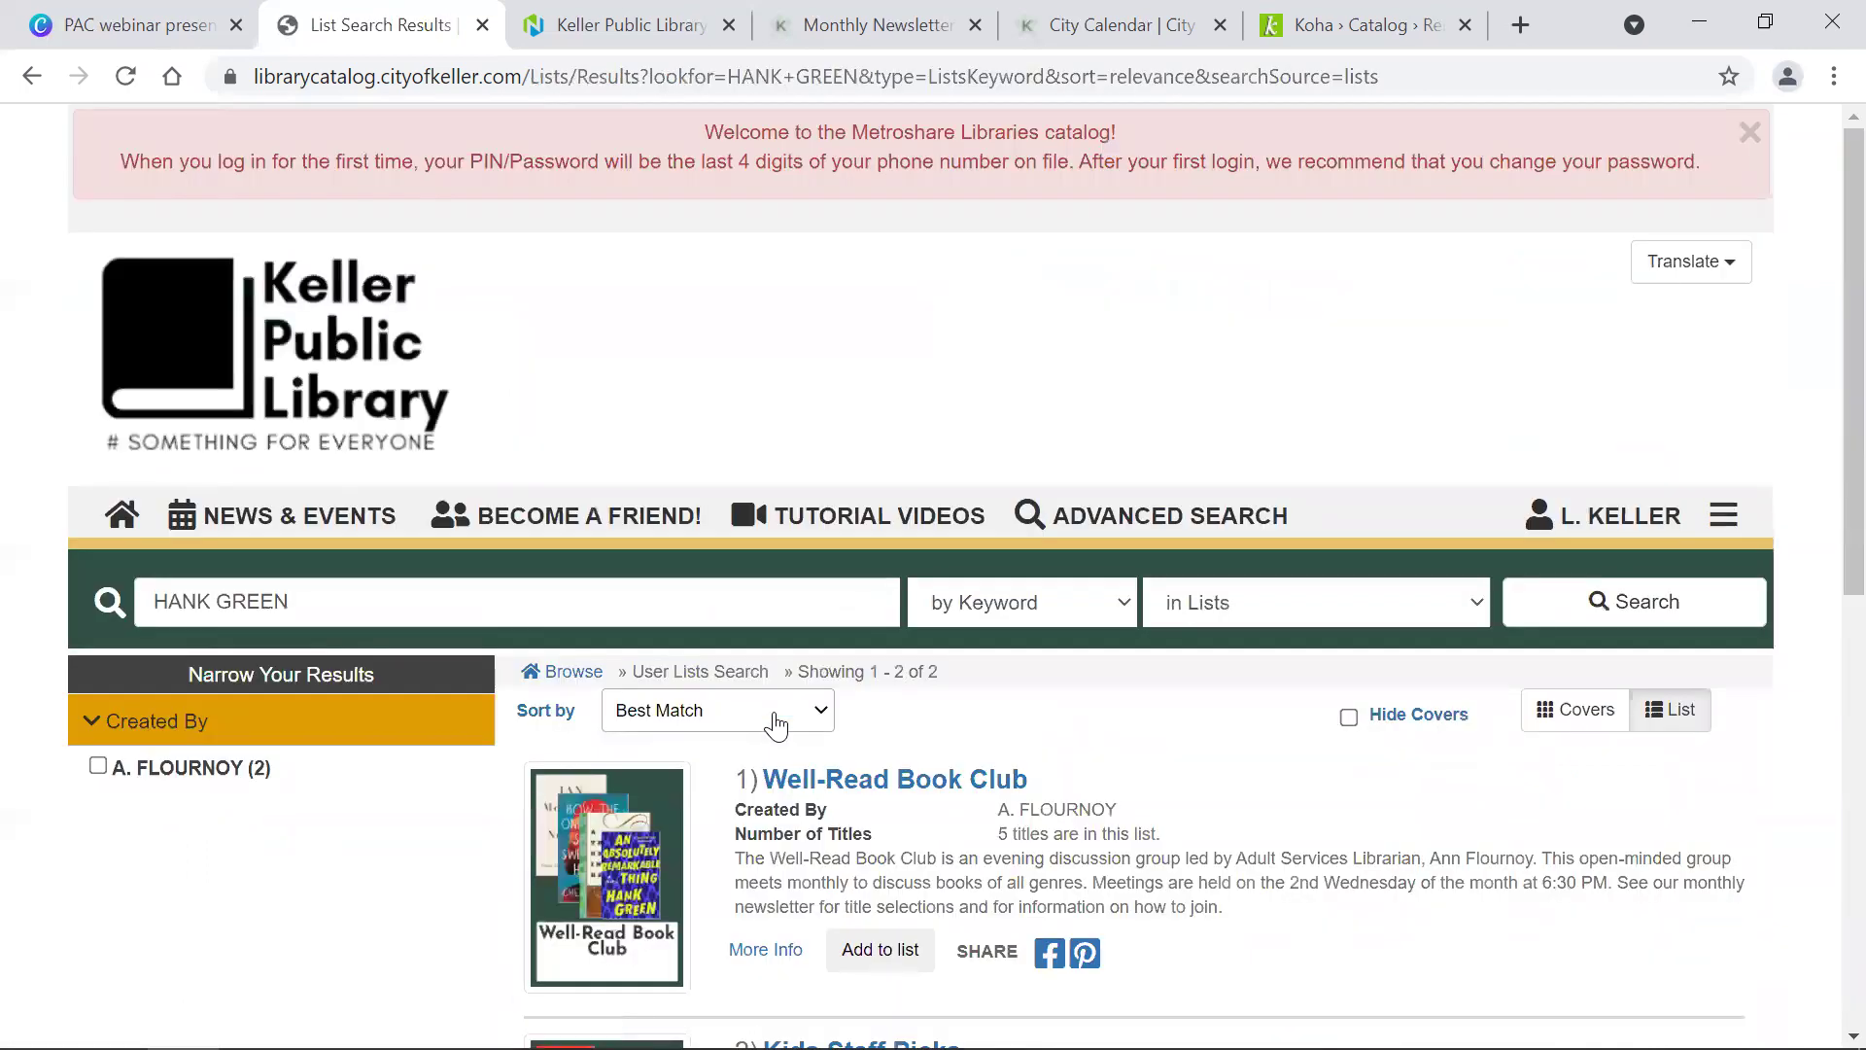
scroll(776, 722, down, 5)
scroll(773, 720, up, 5)
click(31, 80)
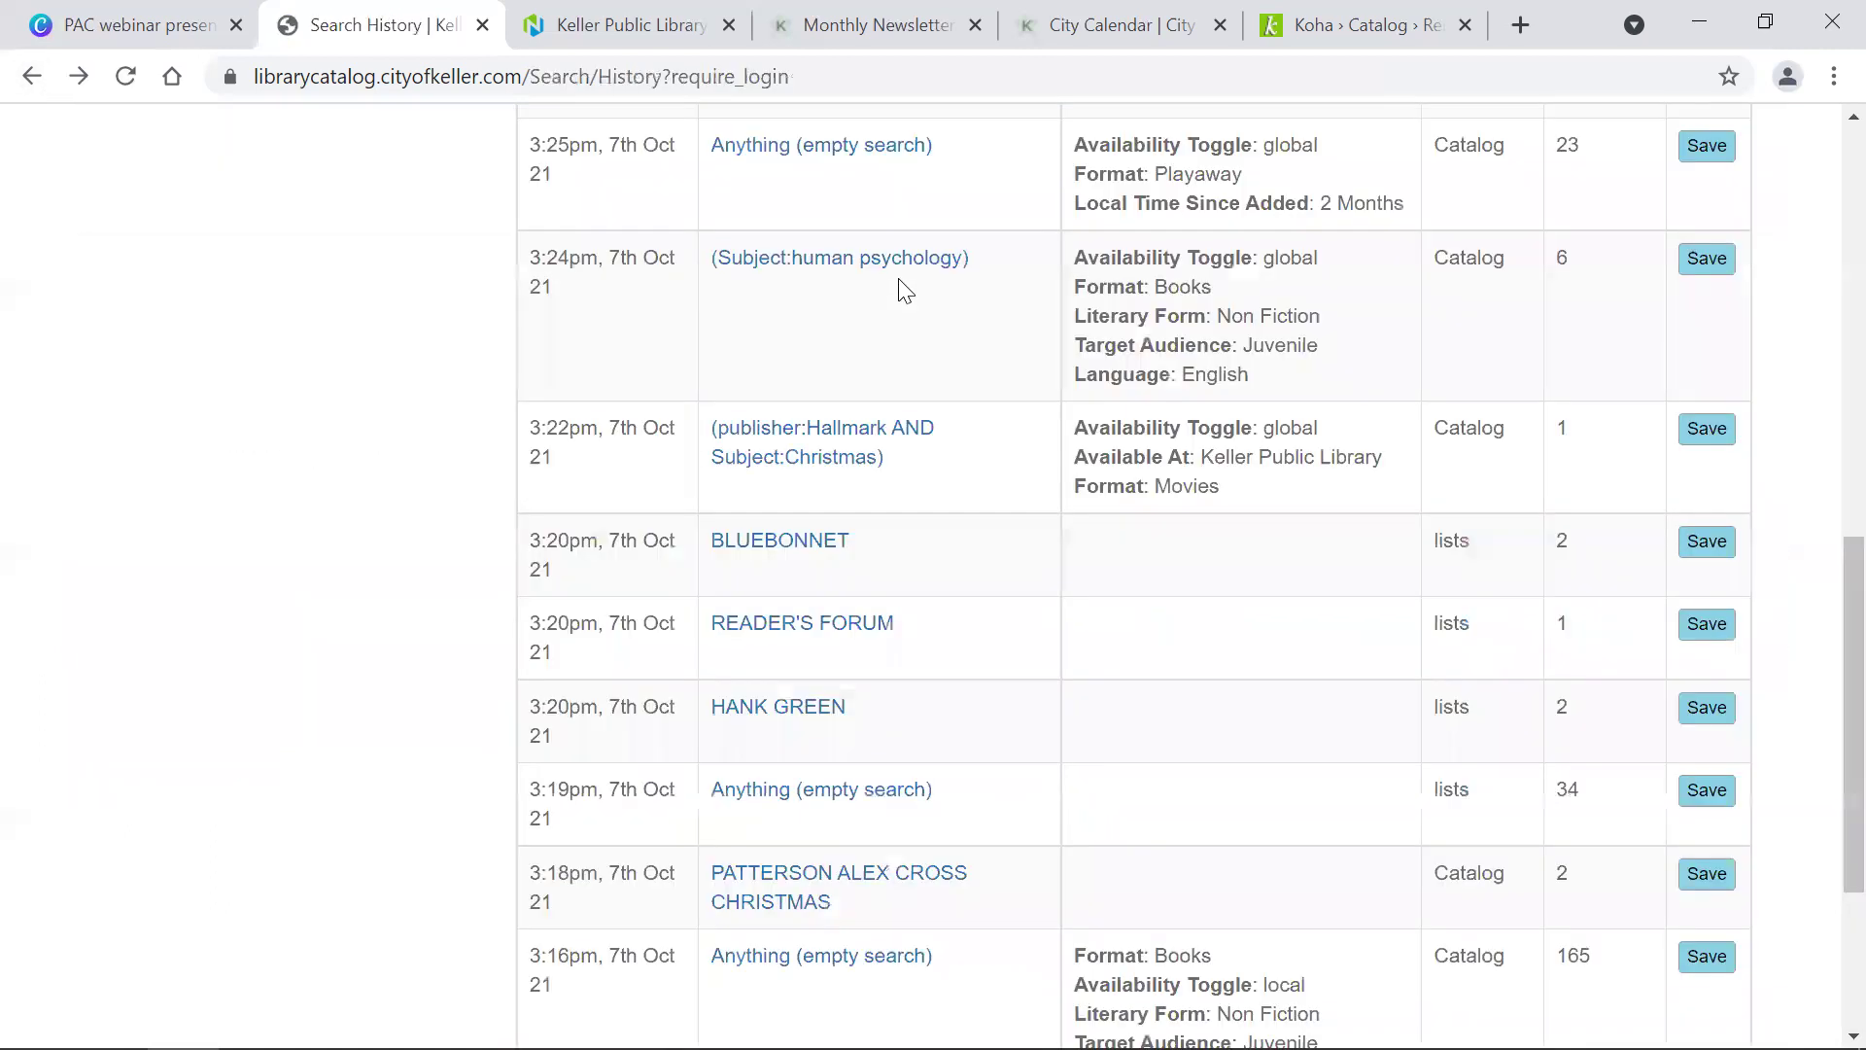
scroll(1588, 849, down, 3)
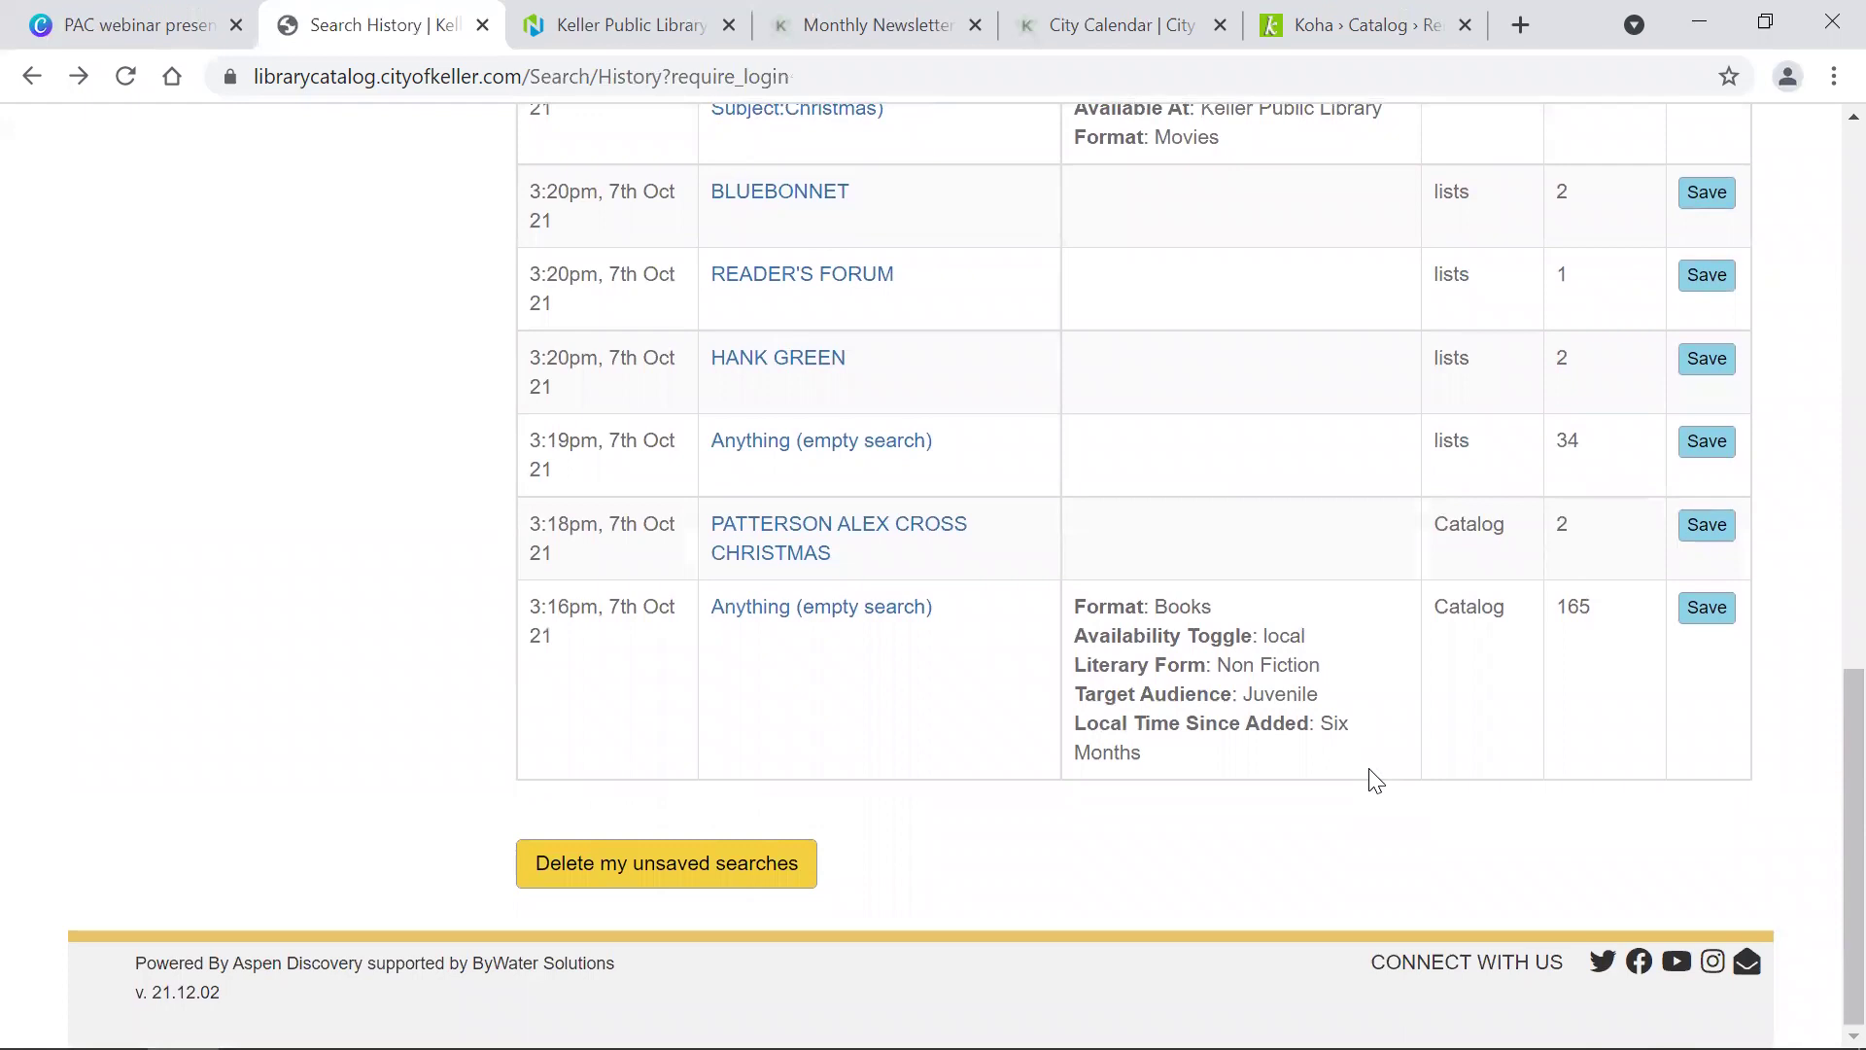
Step: Save the 3:16pm empty search limited to Books, Non Fiction and Juvenile, then delete it
click(1707, 632)
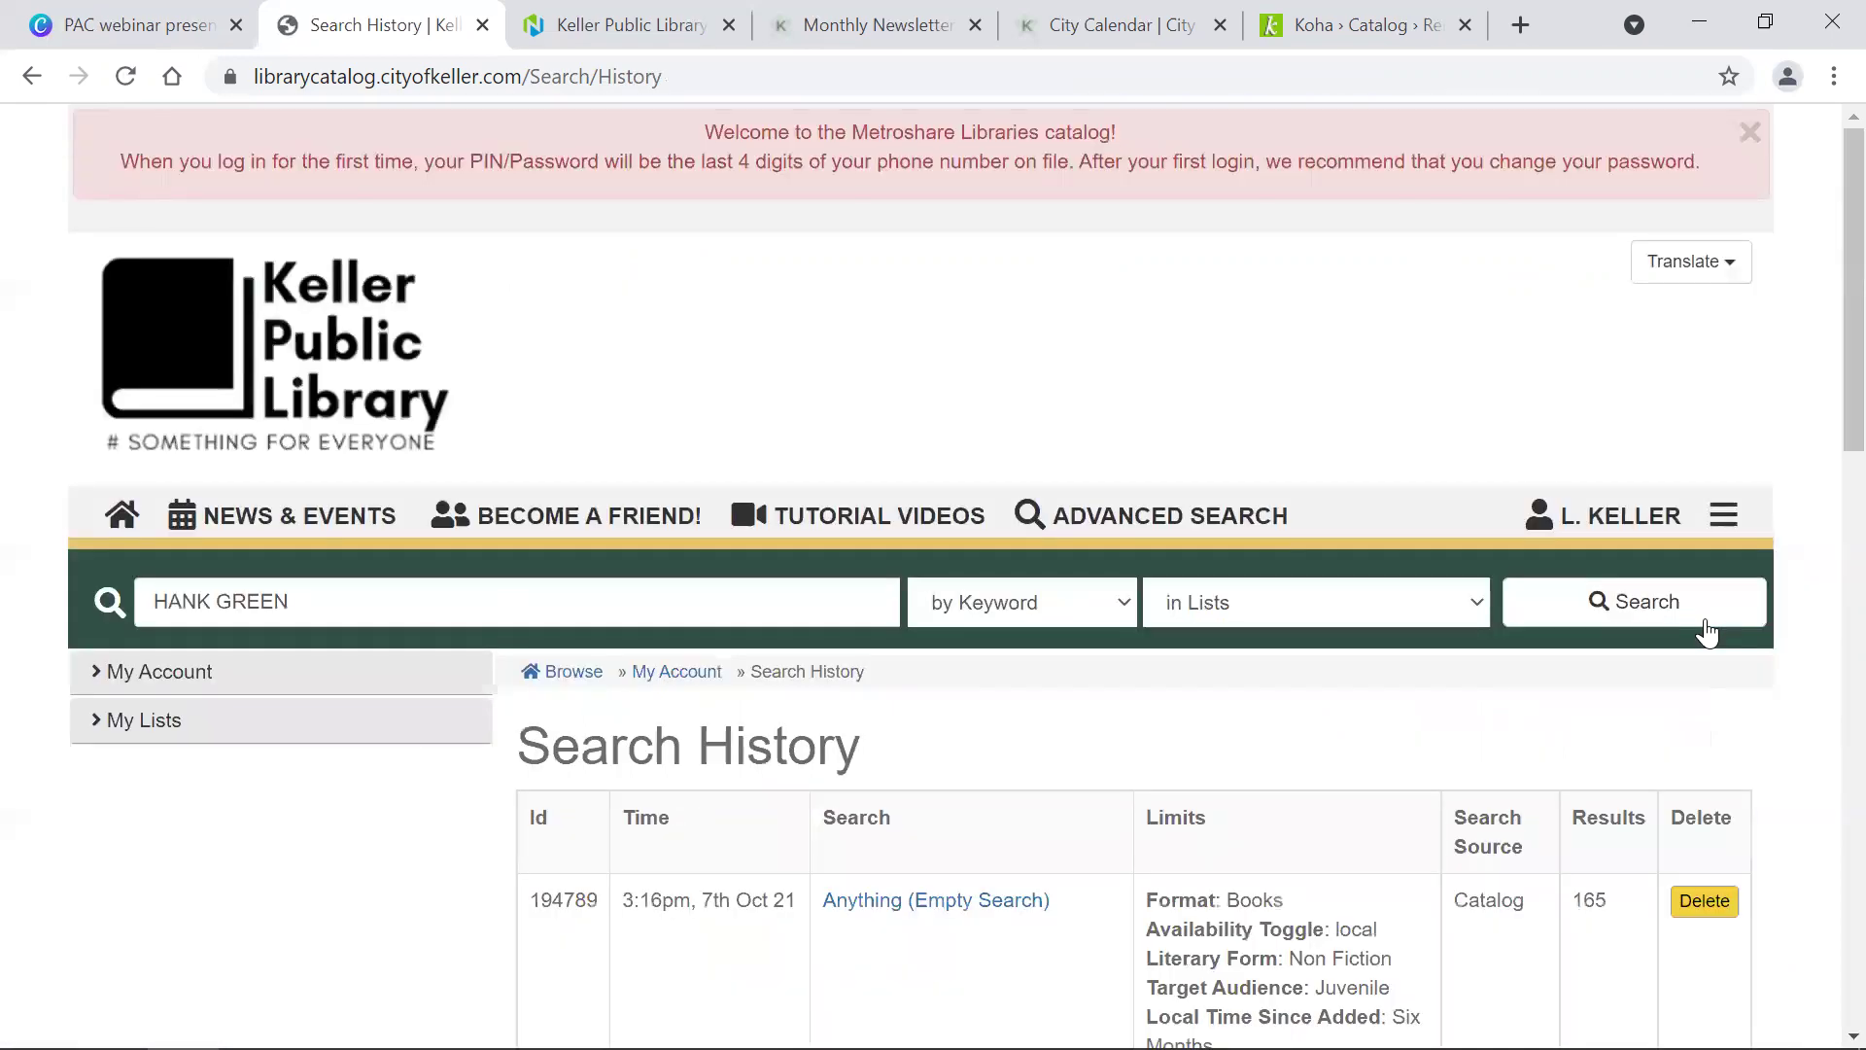
scroll(1708, 632, down, 5)
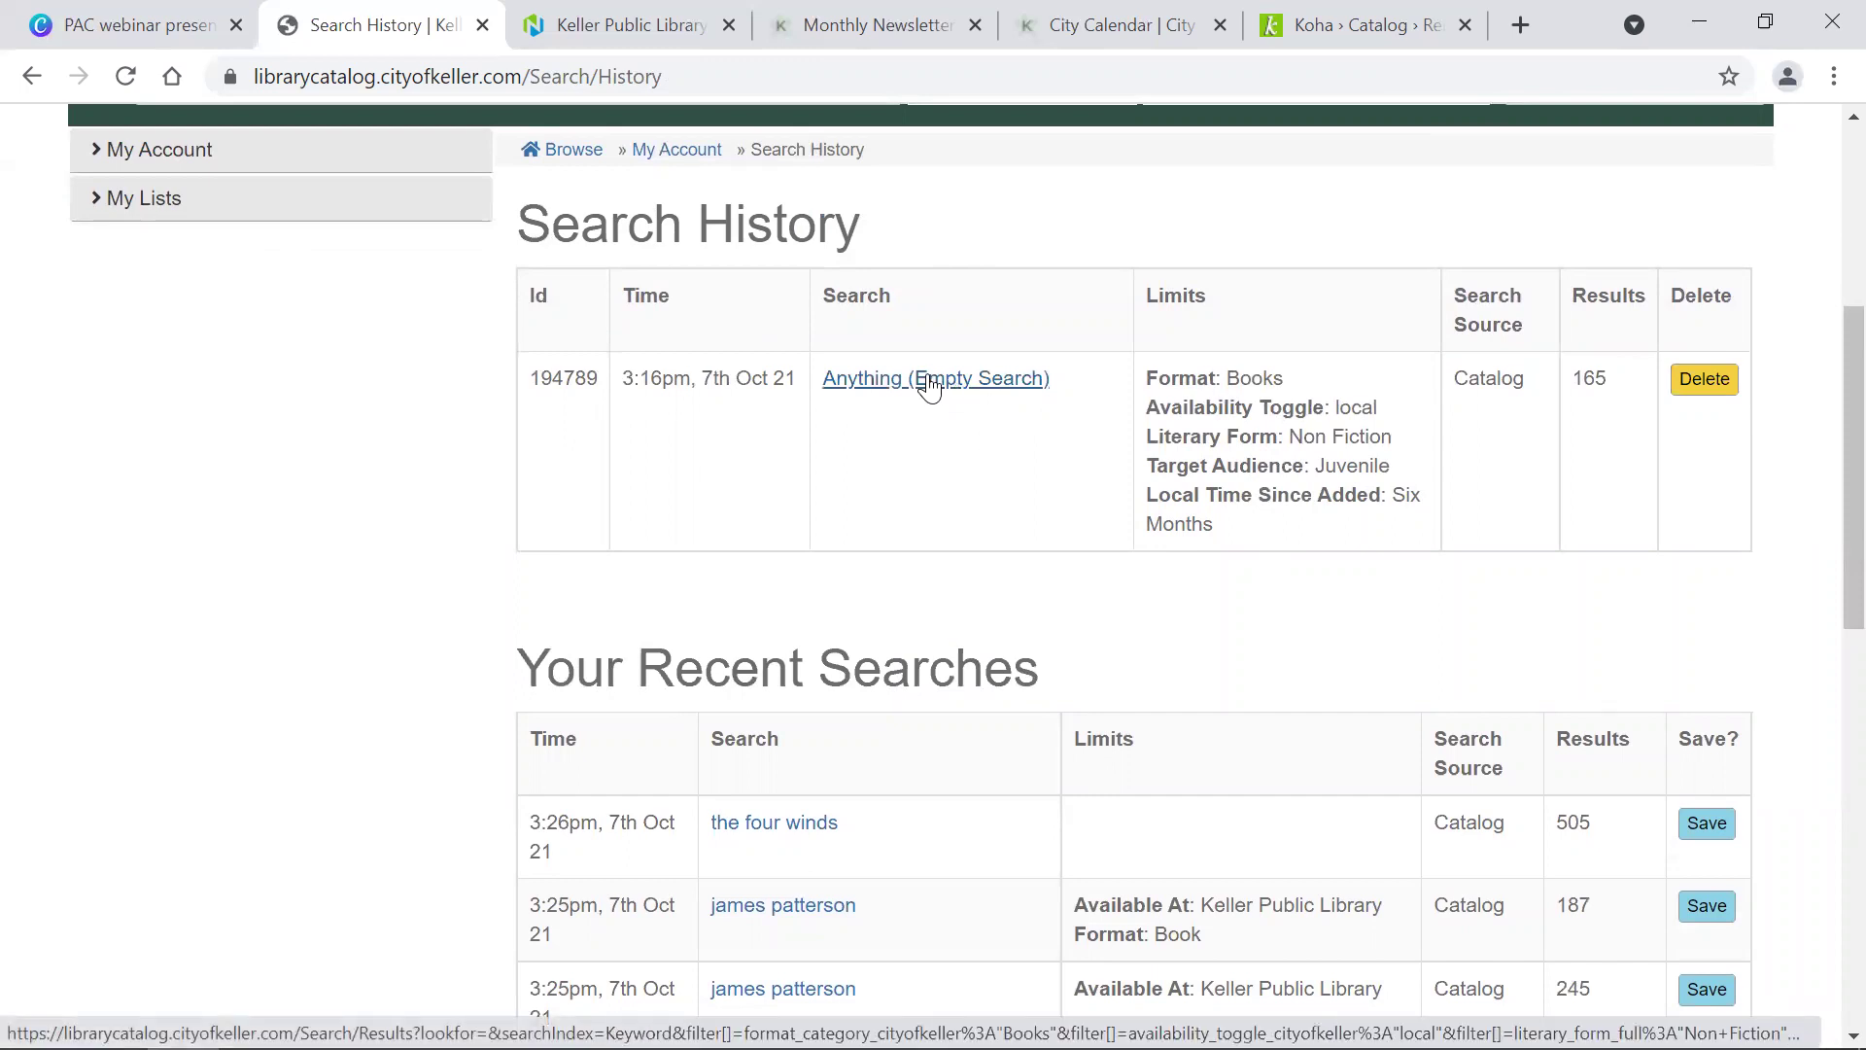
click(1716, 382)
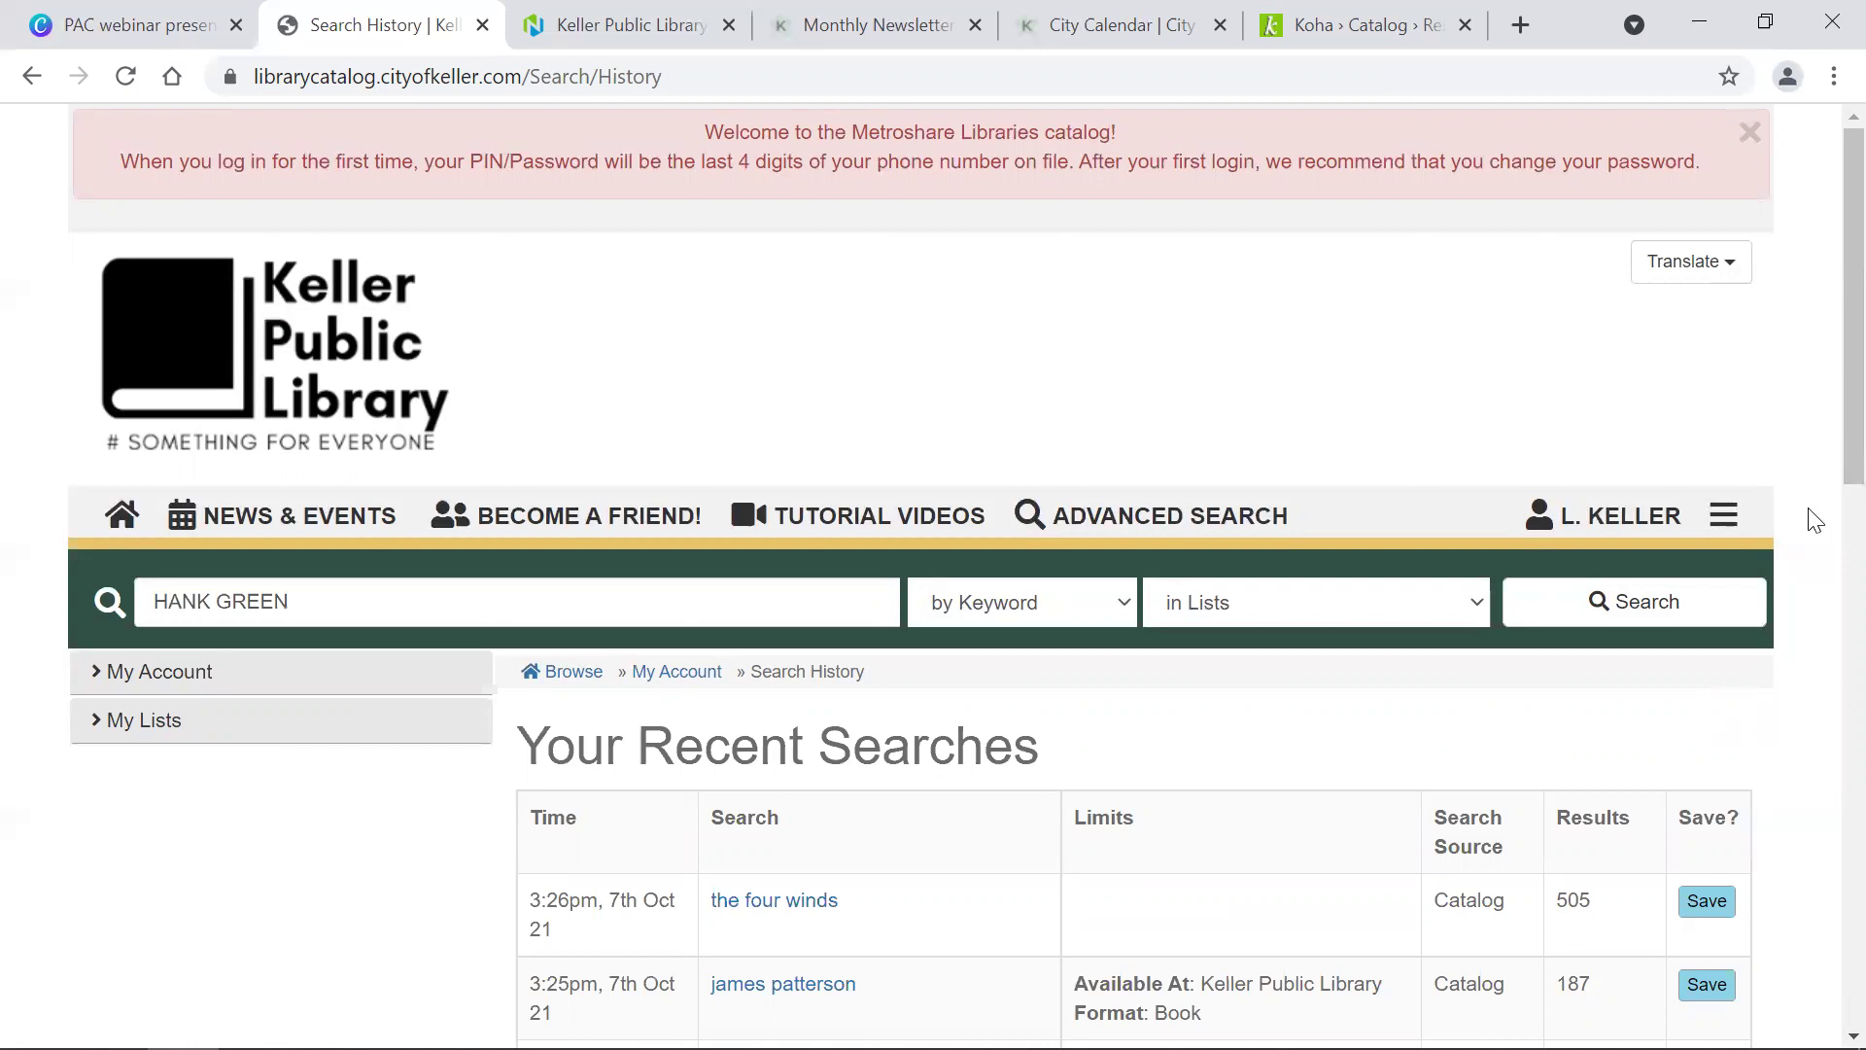
Step: Start a new list named 'Books I want to read'
click(139, 733)
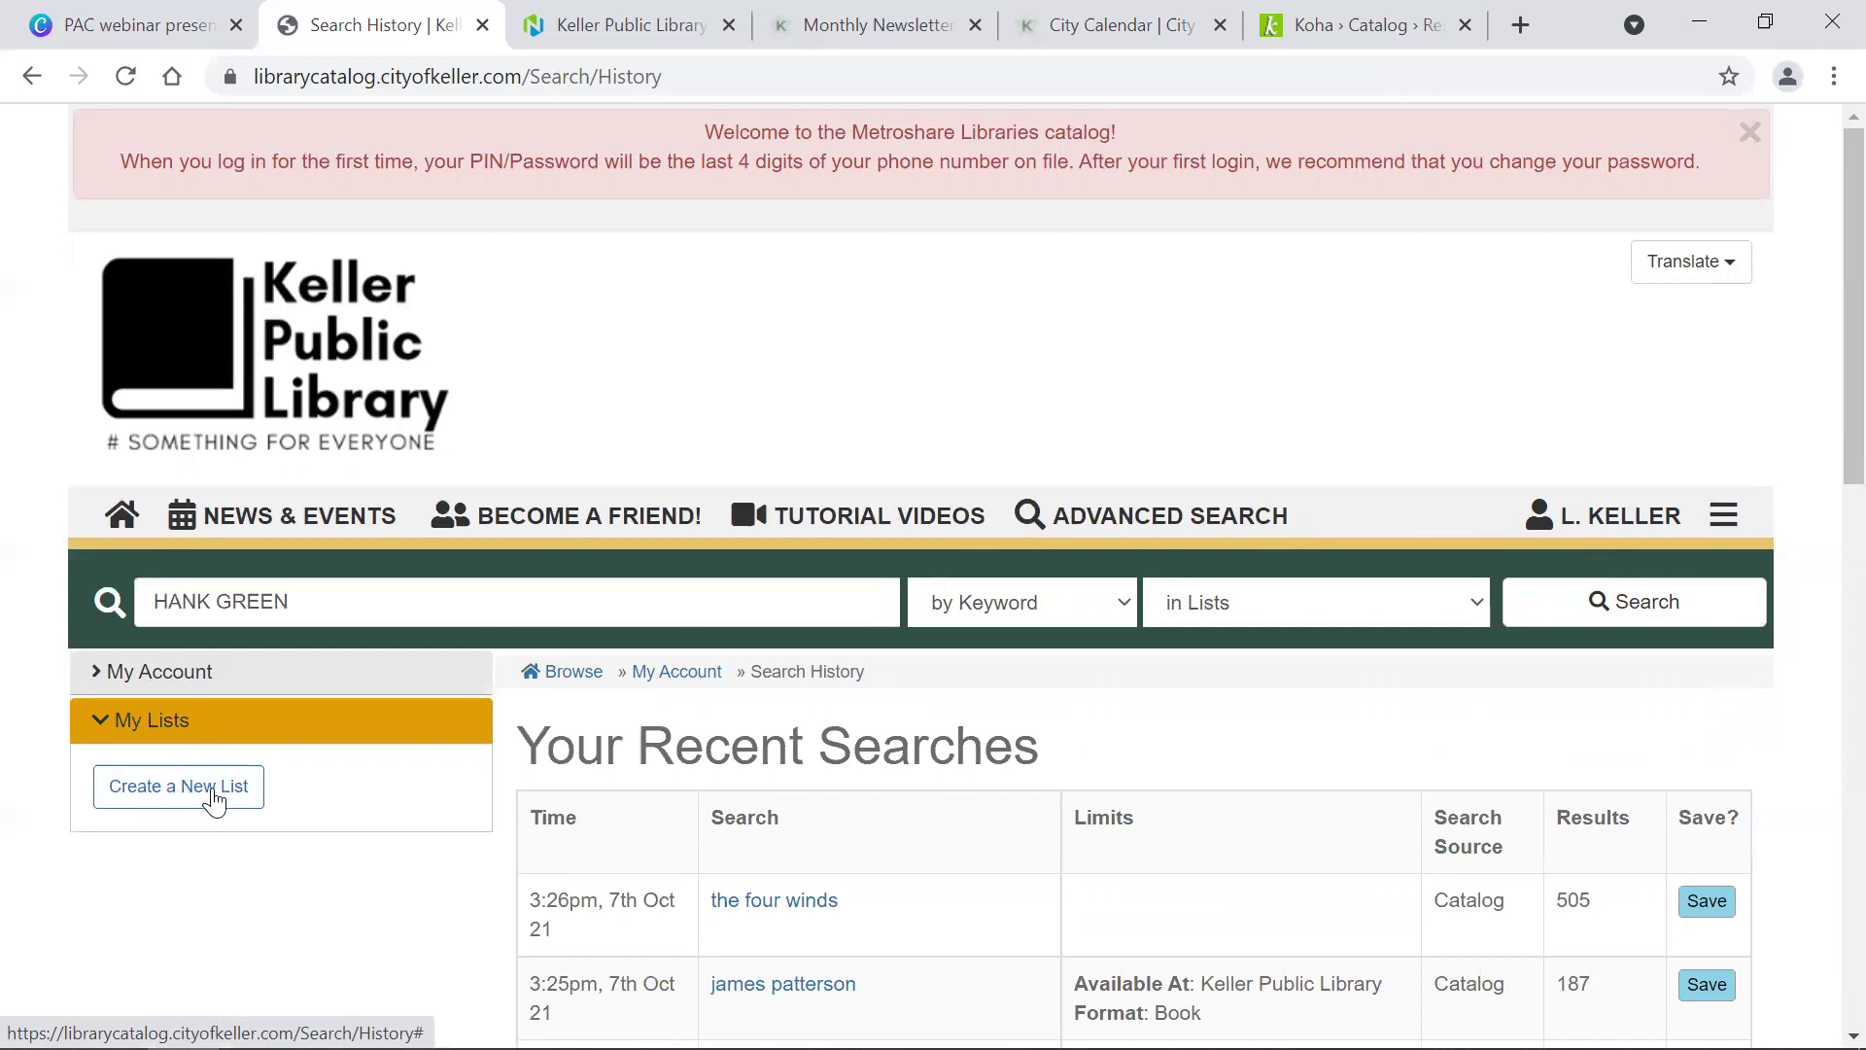
click(148, 795)
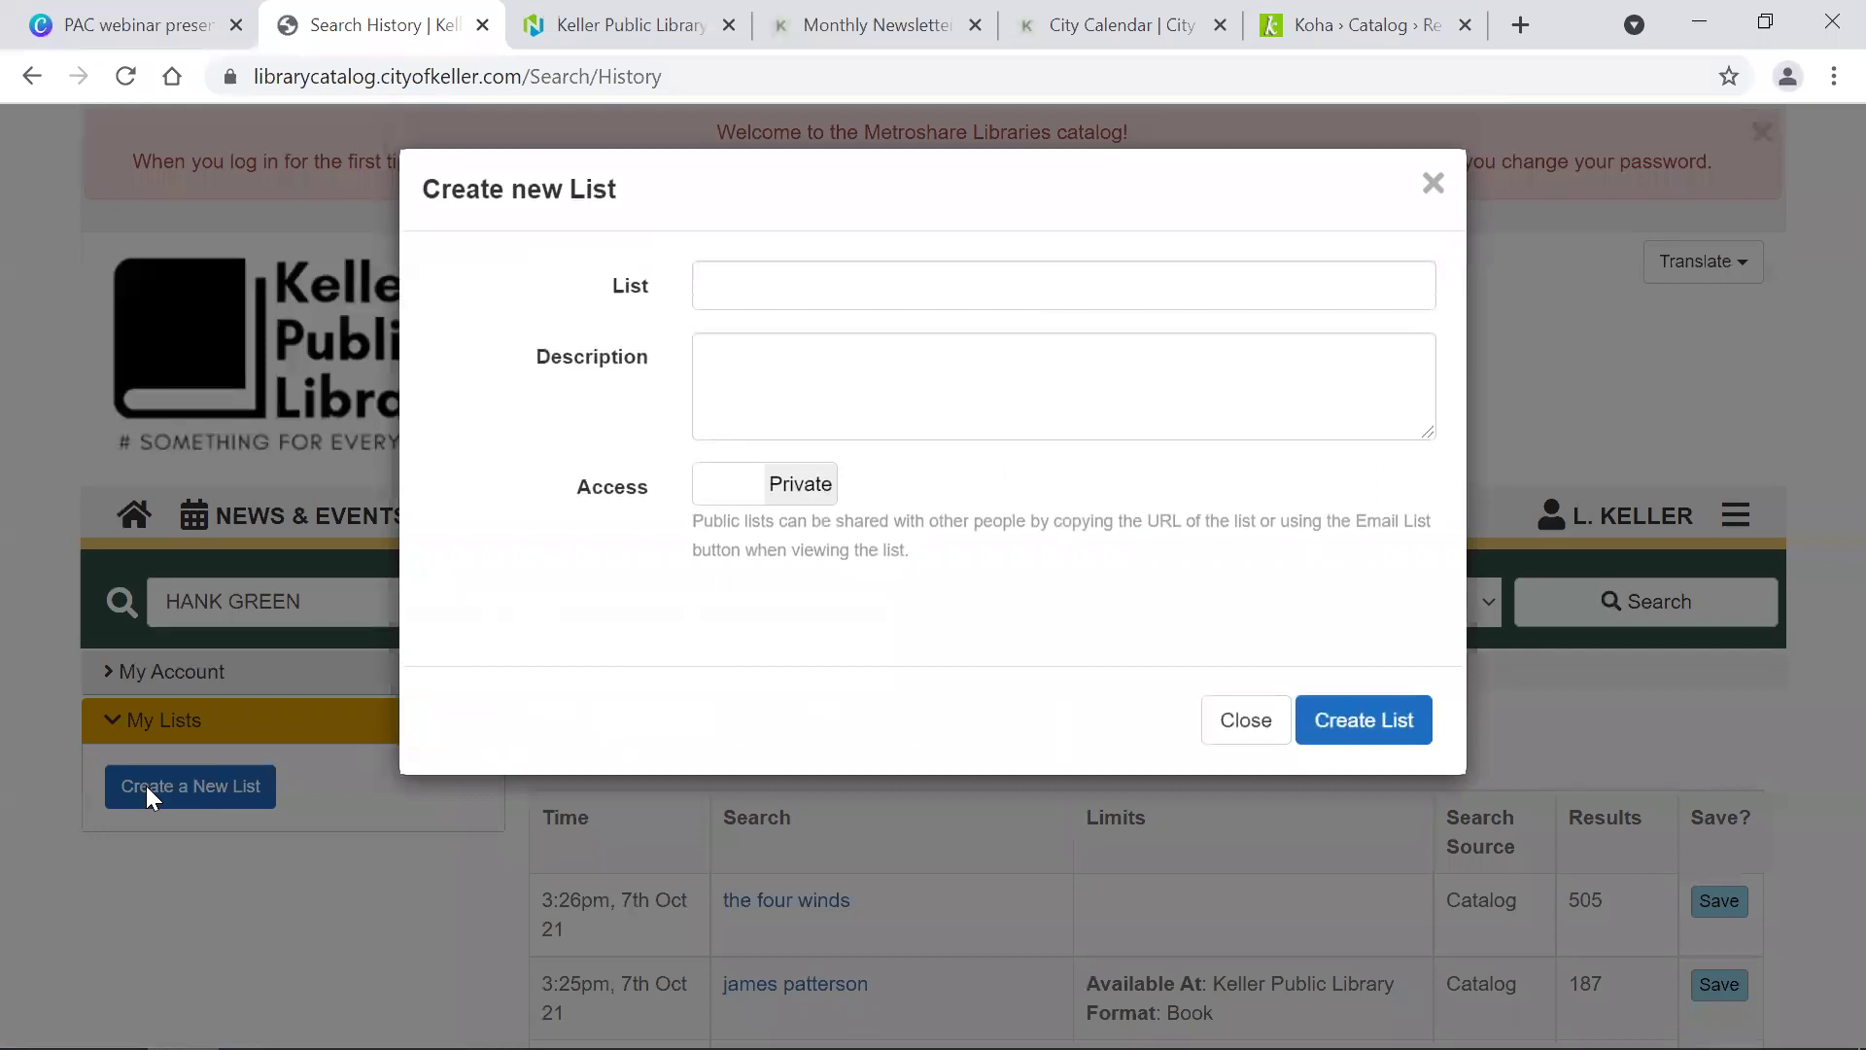
click(761, 286)
text(Books I wasntnt to read)
click(753, 375)
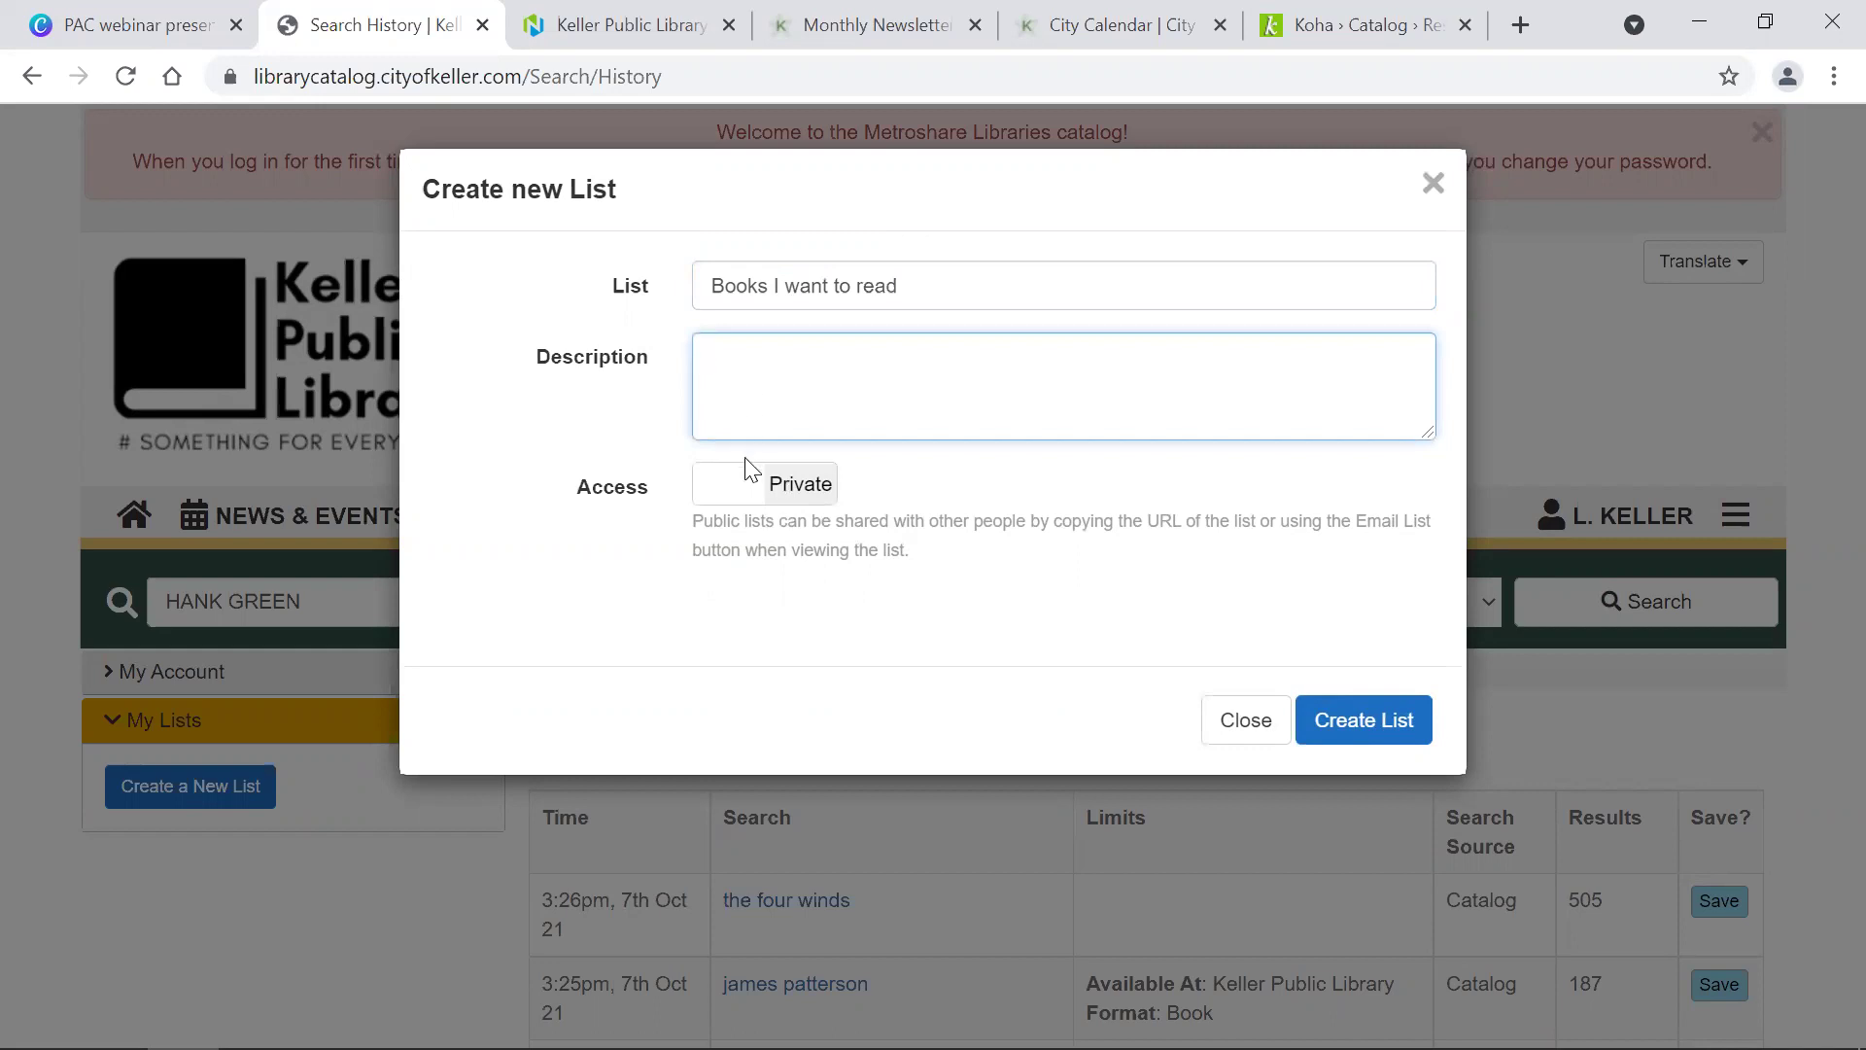
Step: Set the list's access to Public and create it
click(734, 497)
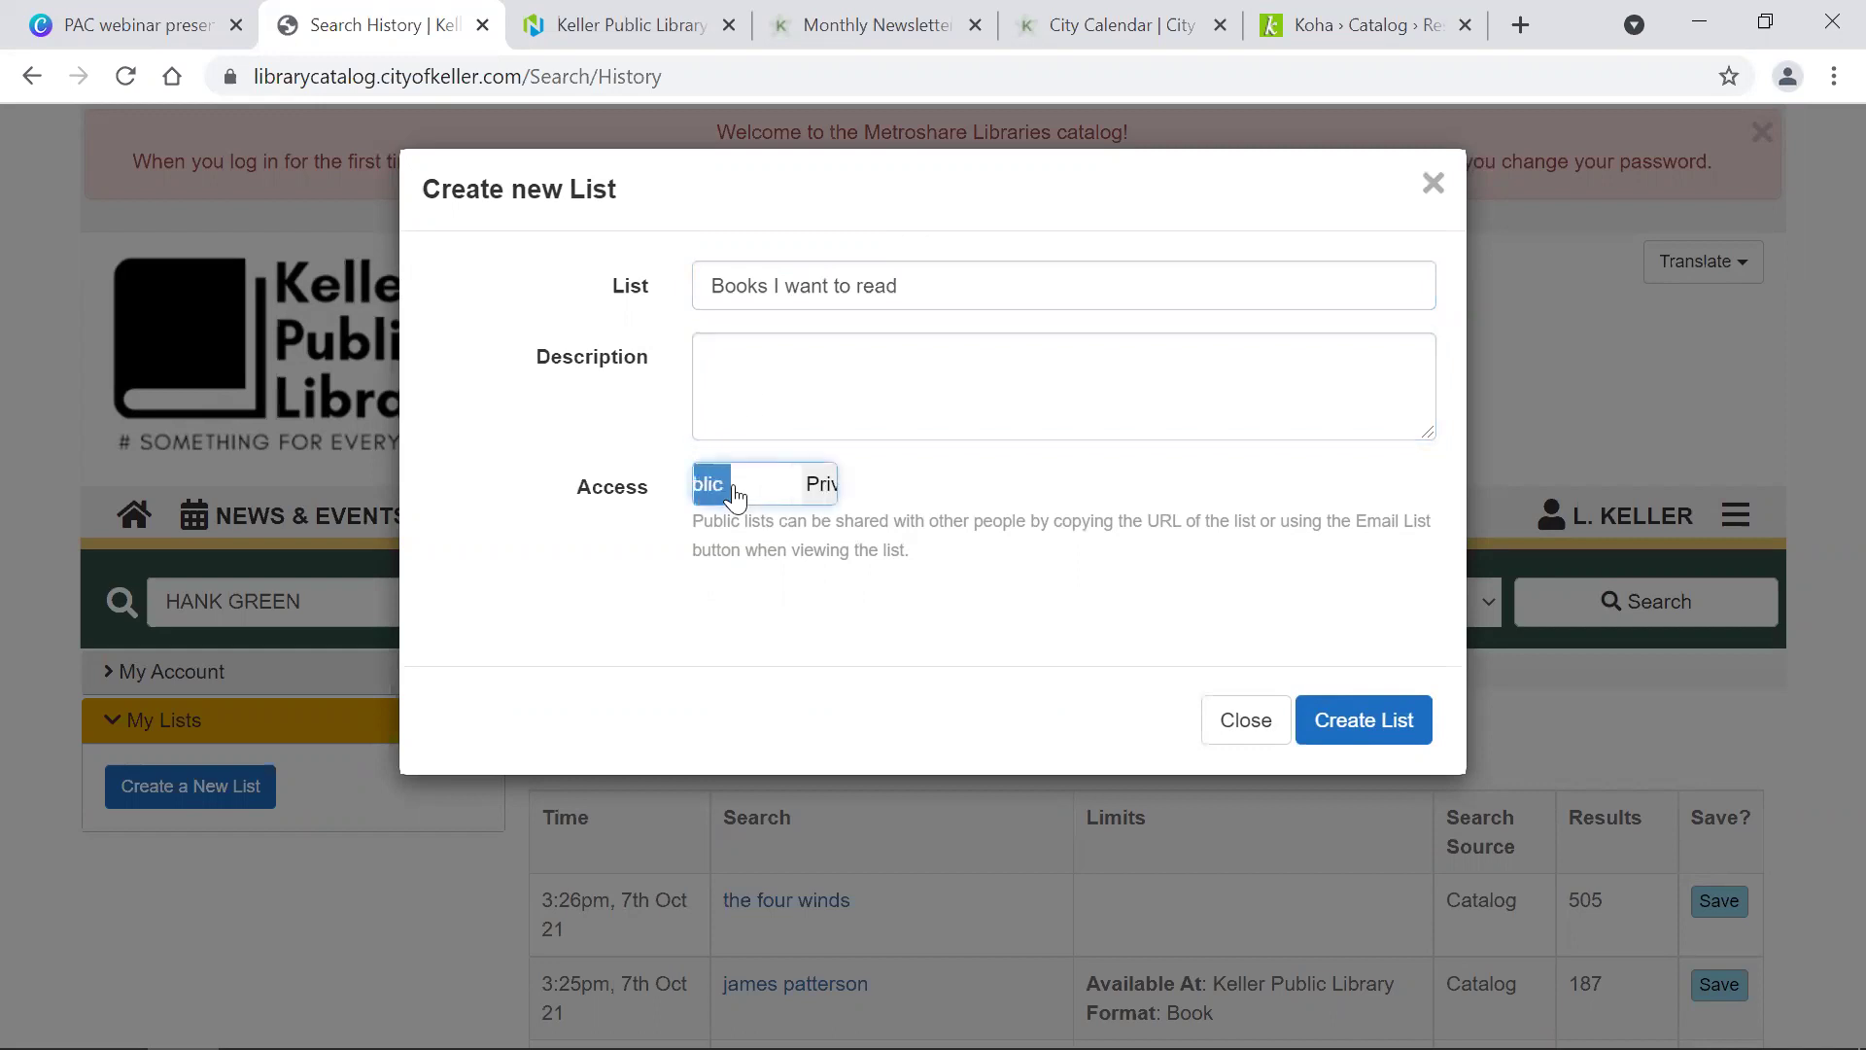
click(734, 496)
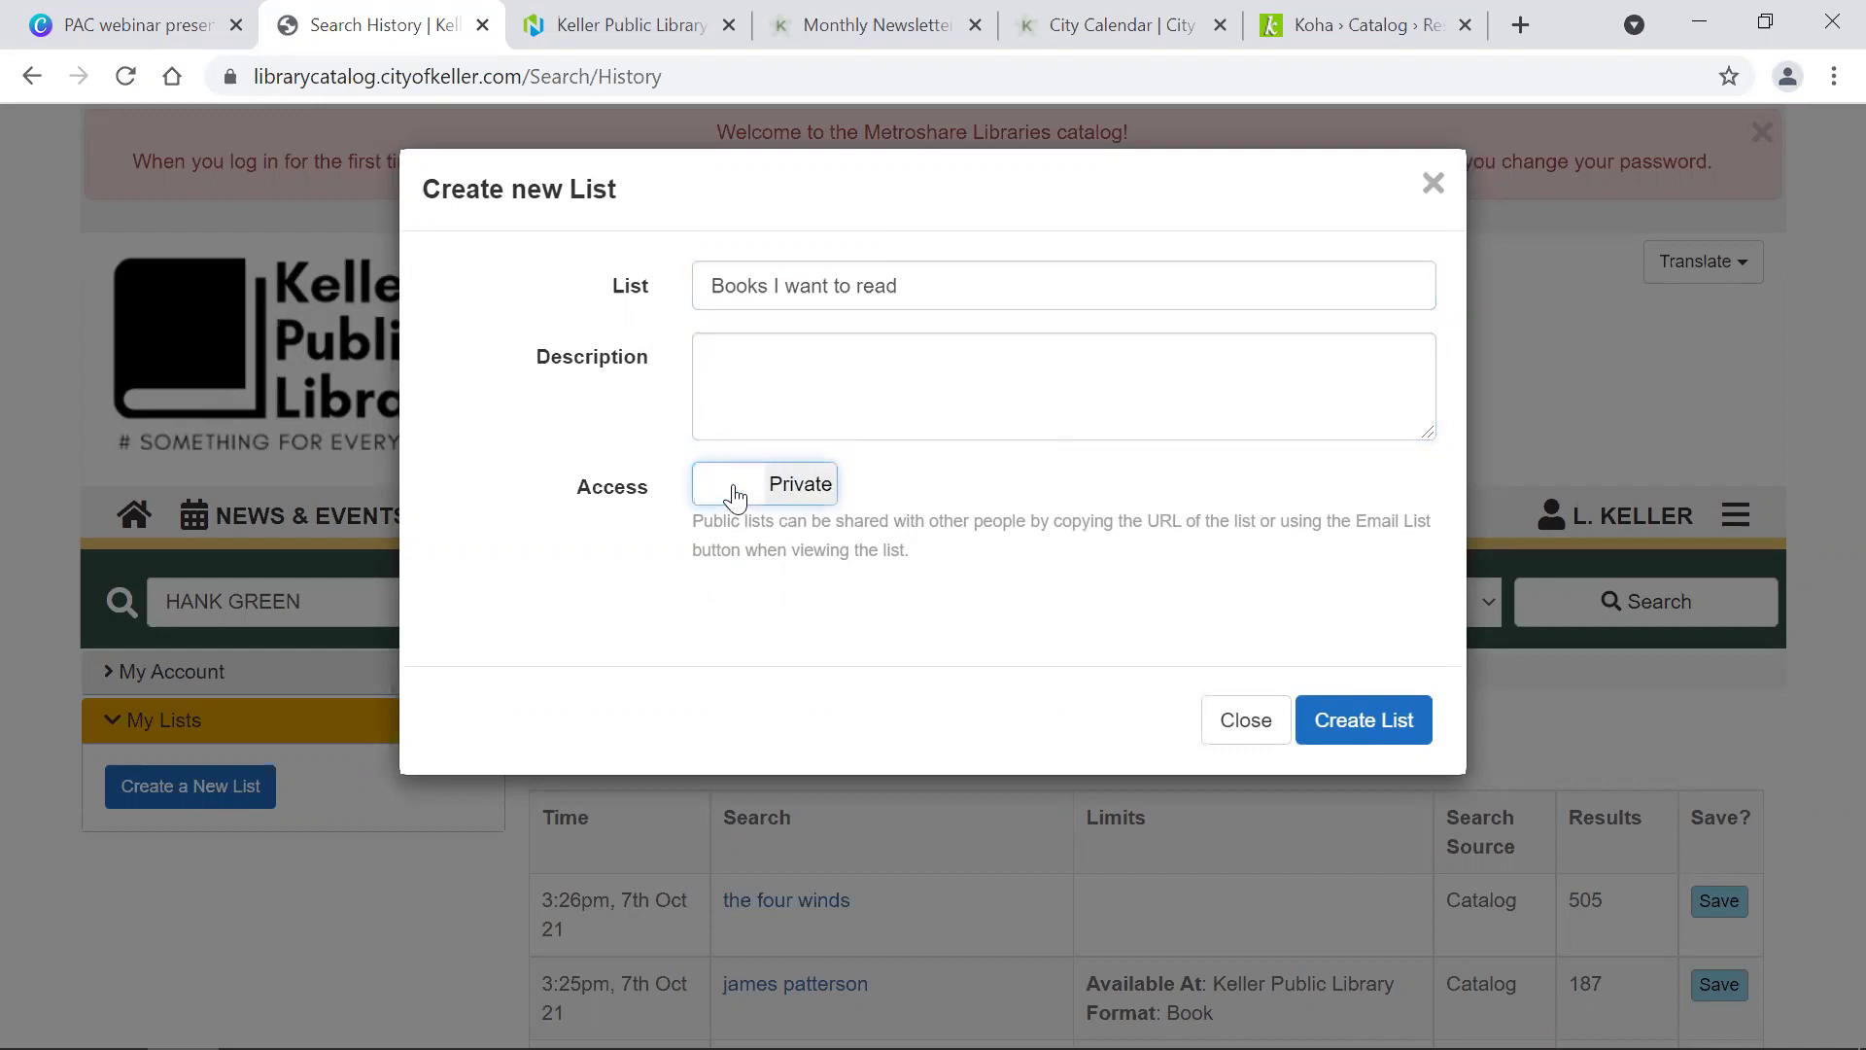
click(727, 494)
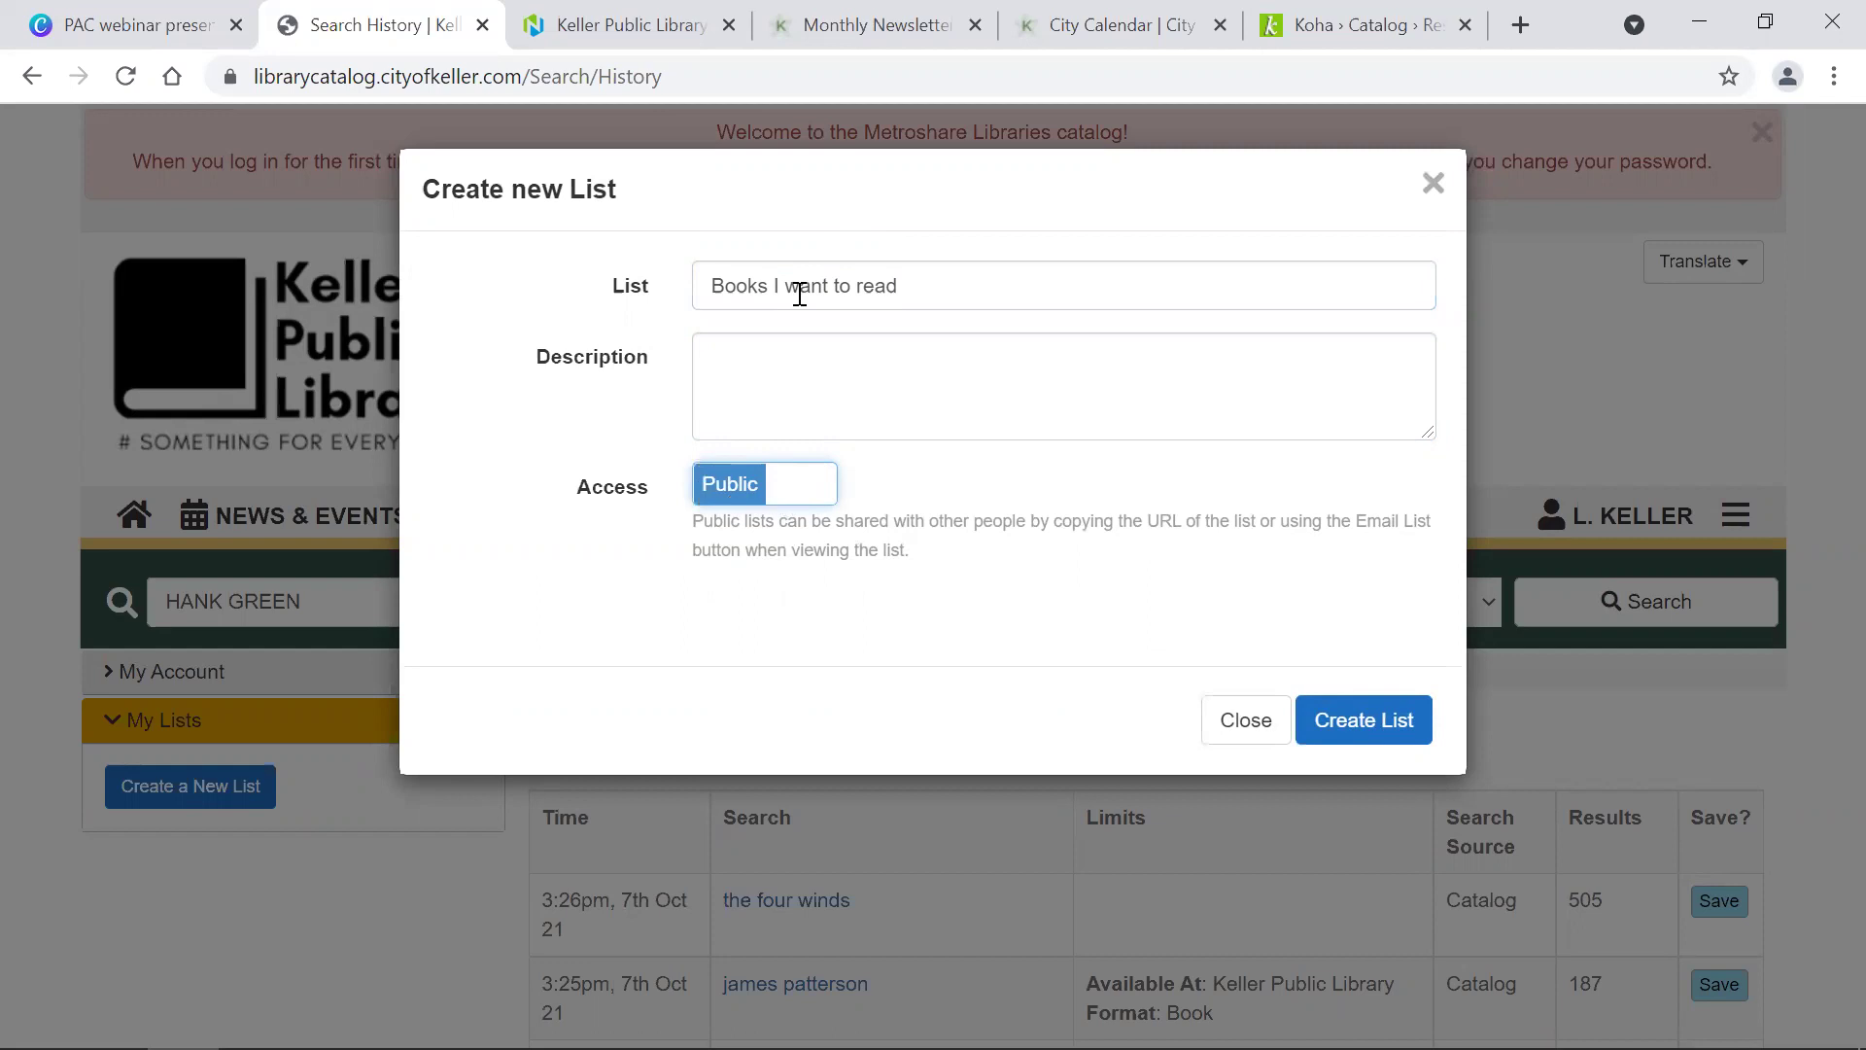
click(795, 498)
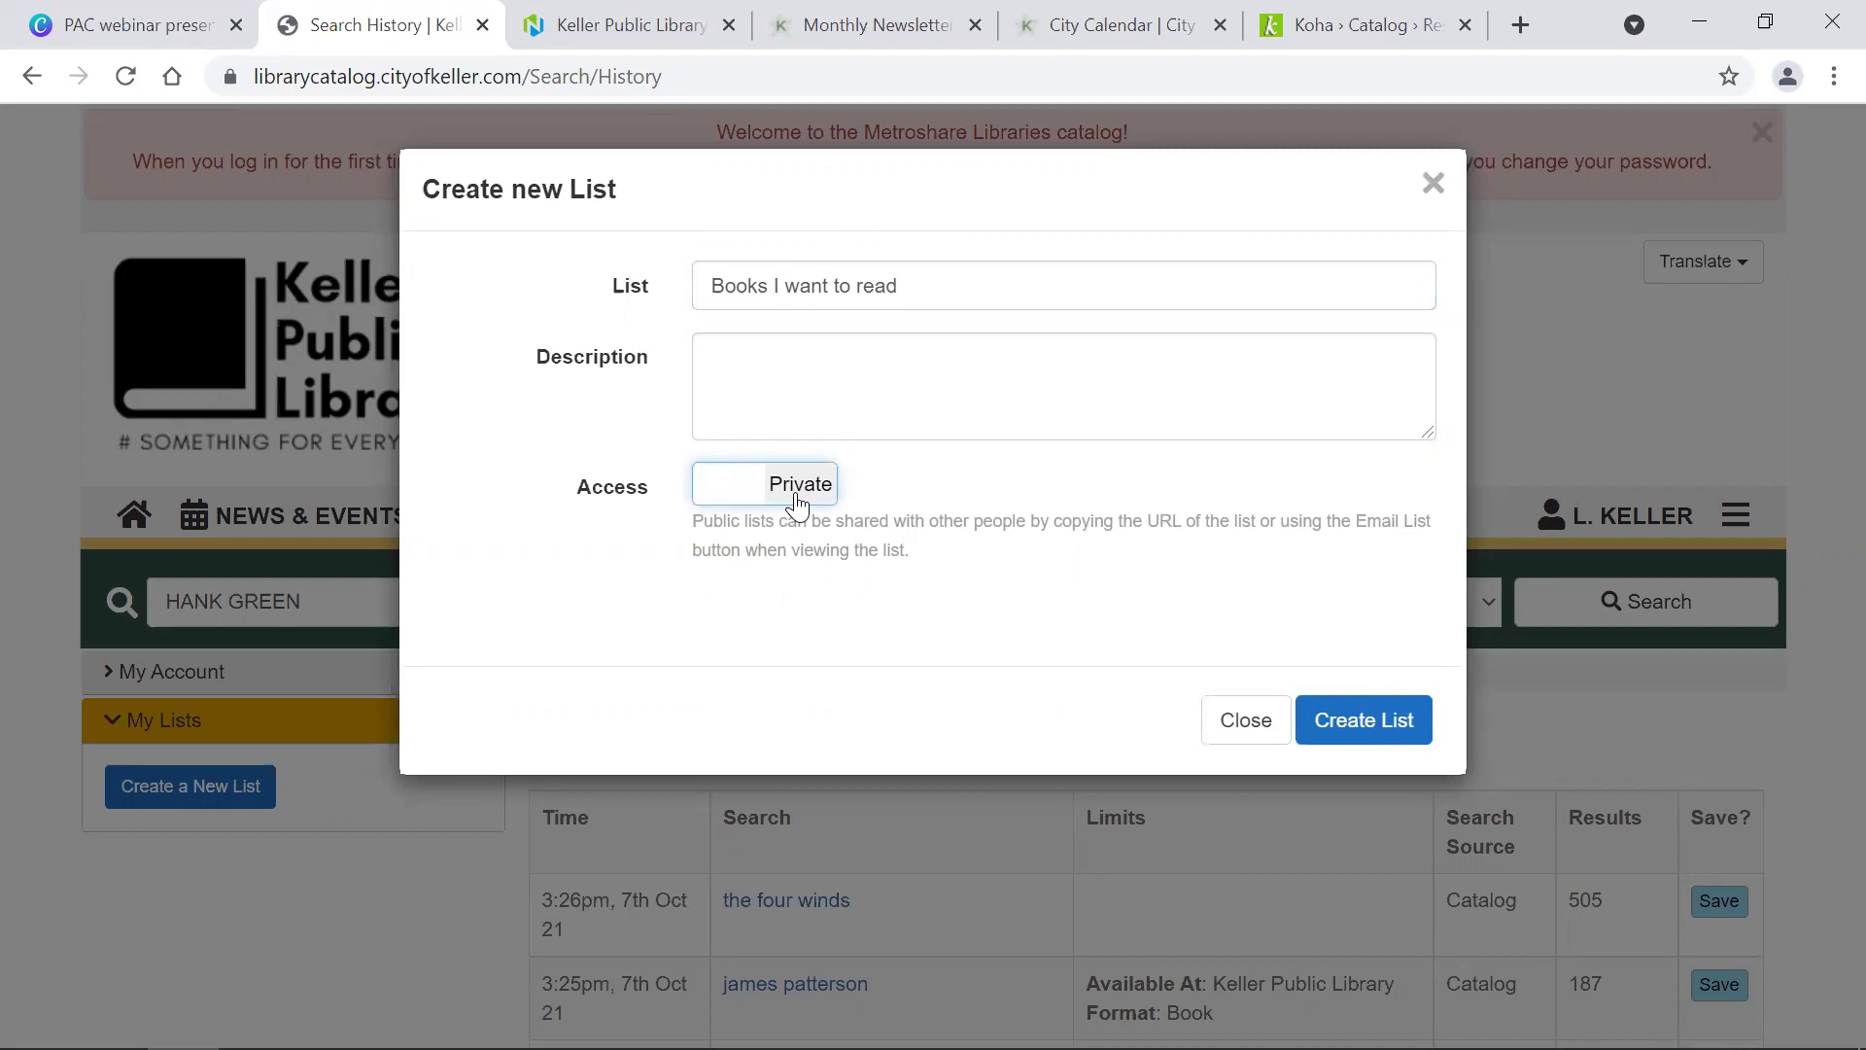
click(794, 497)
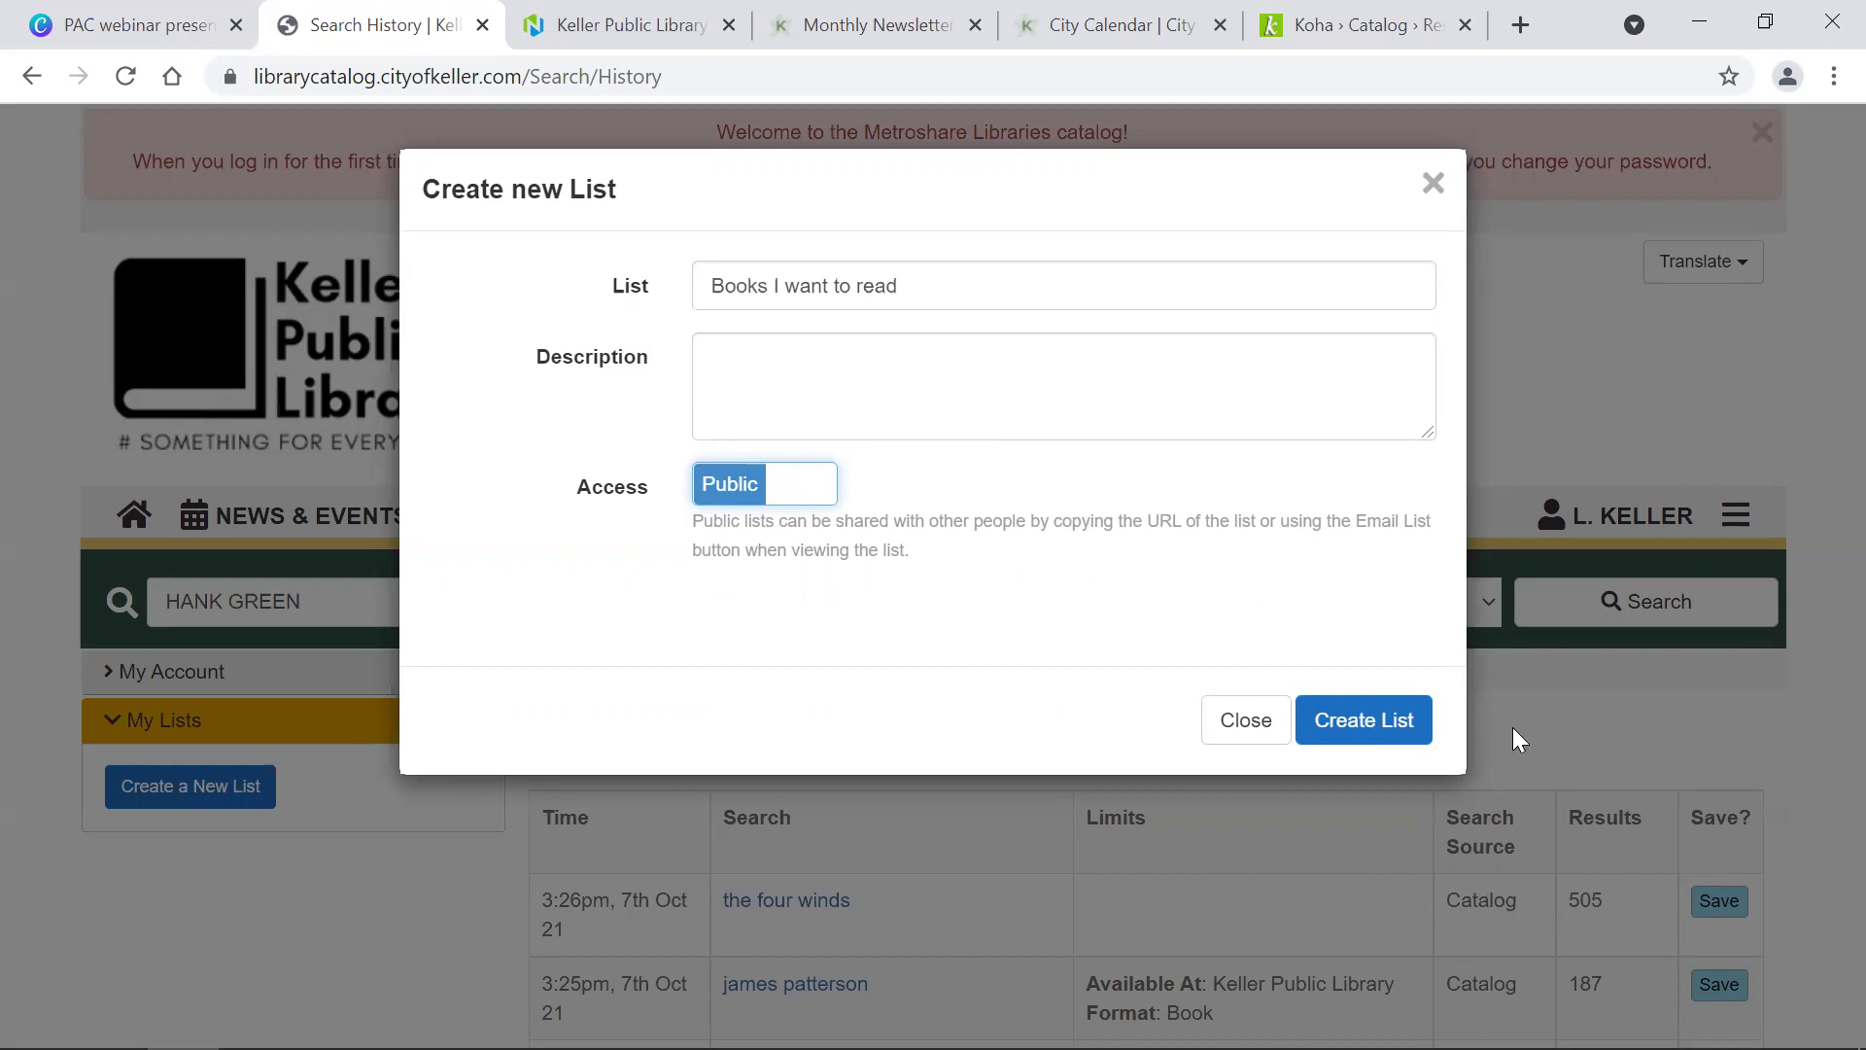
click(1383, 731)
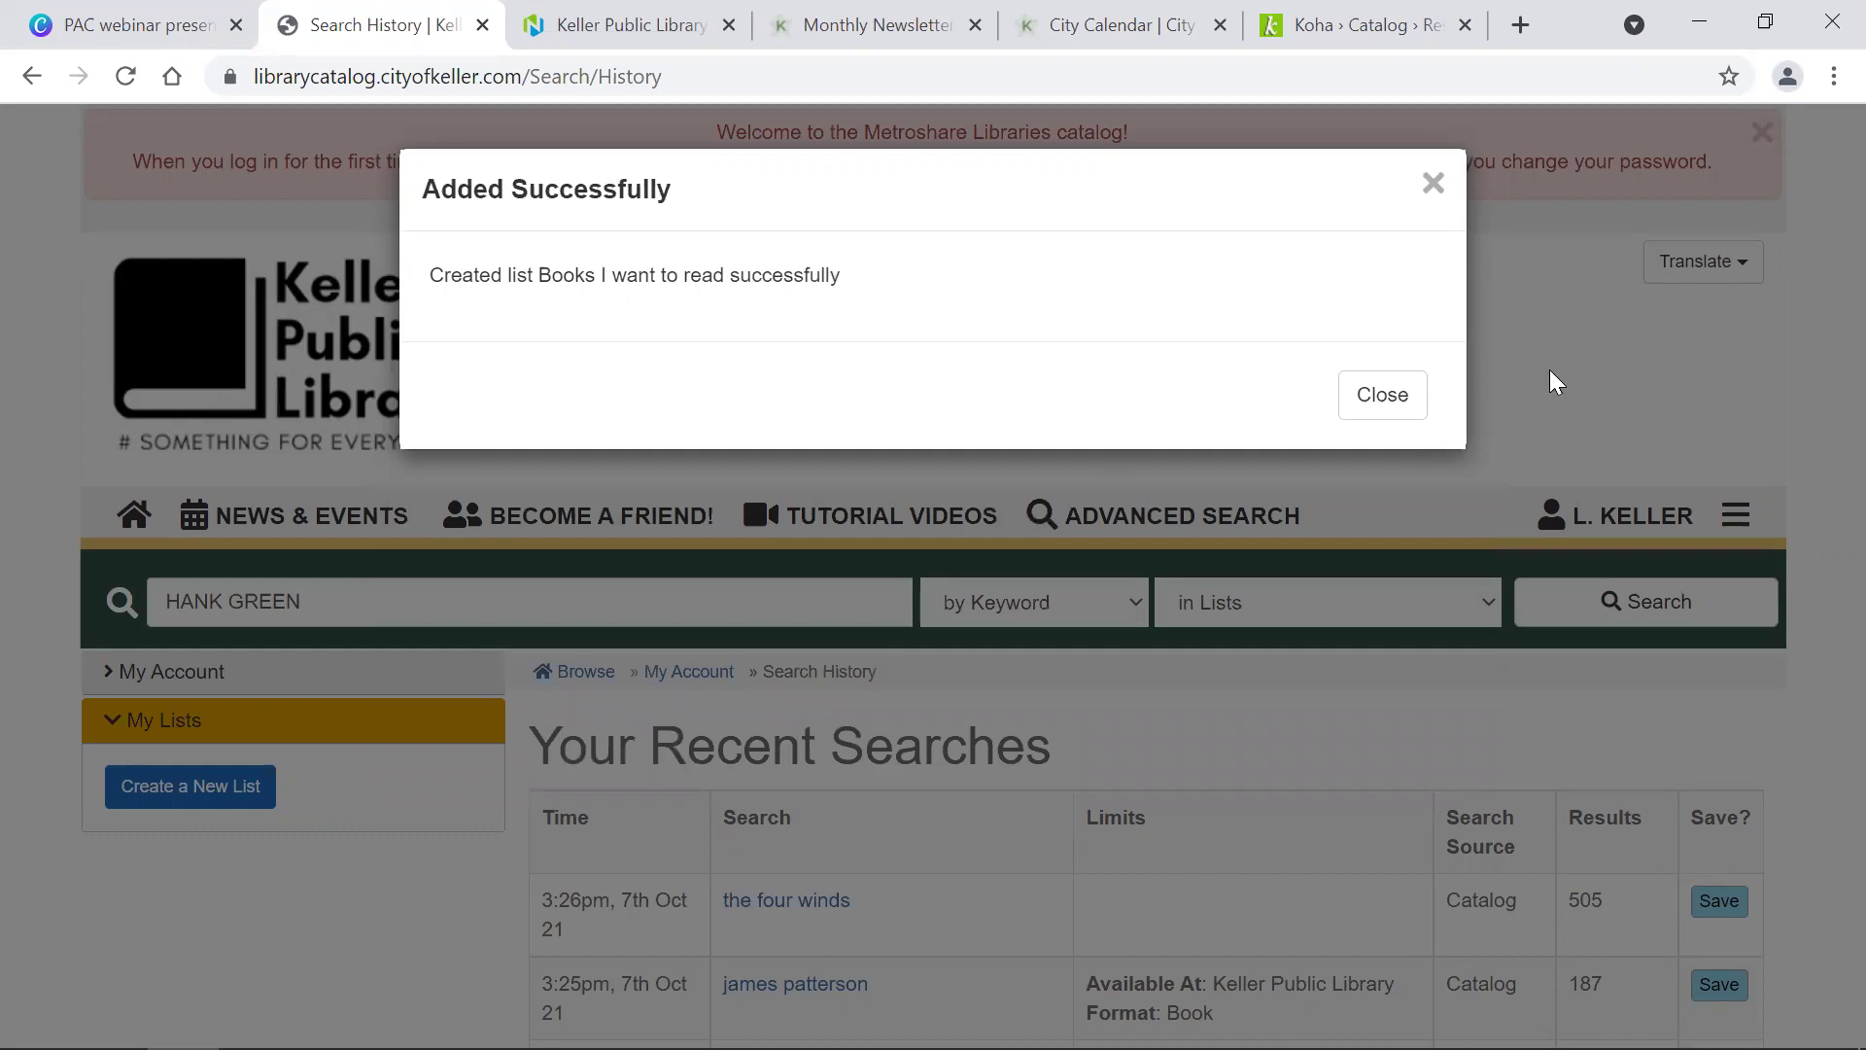
Step: Open the Books I want to read list from My Lists to confirm it is empty
click(1402, 399)
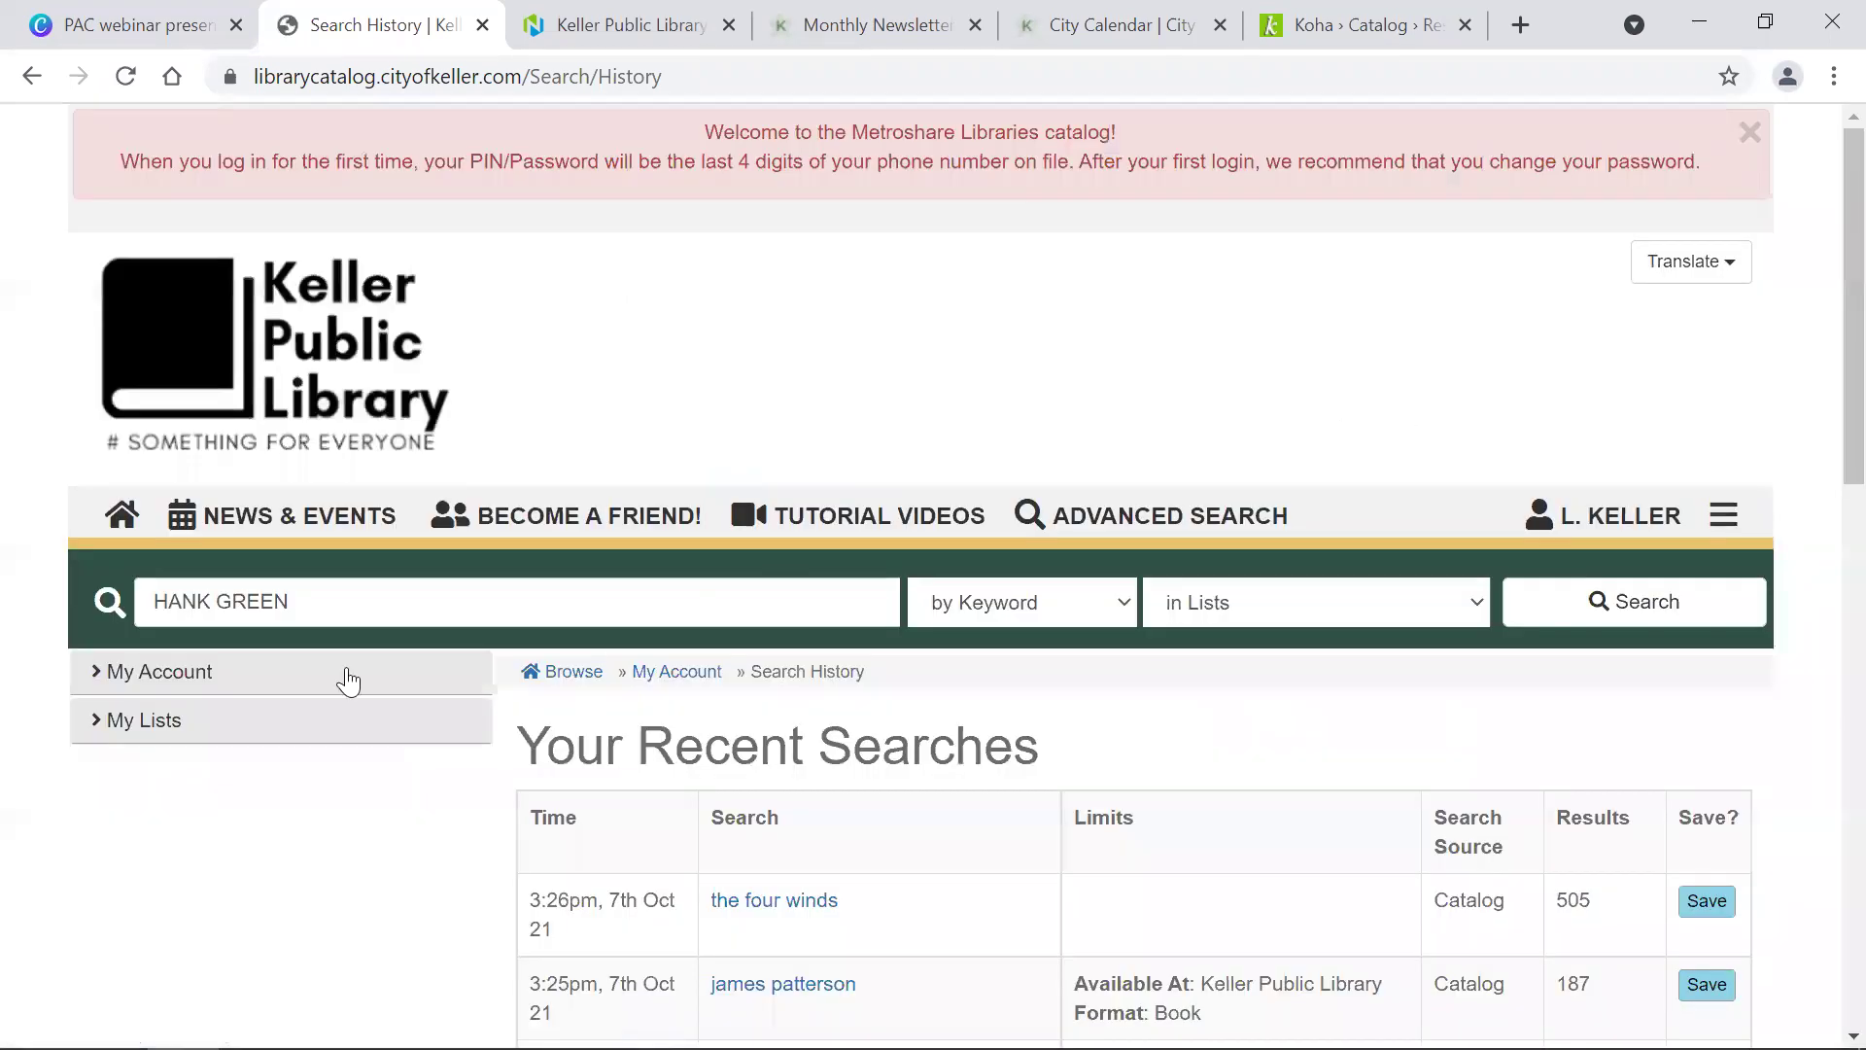
click(146, 733)
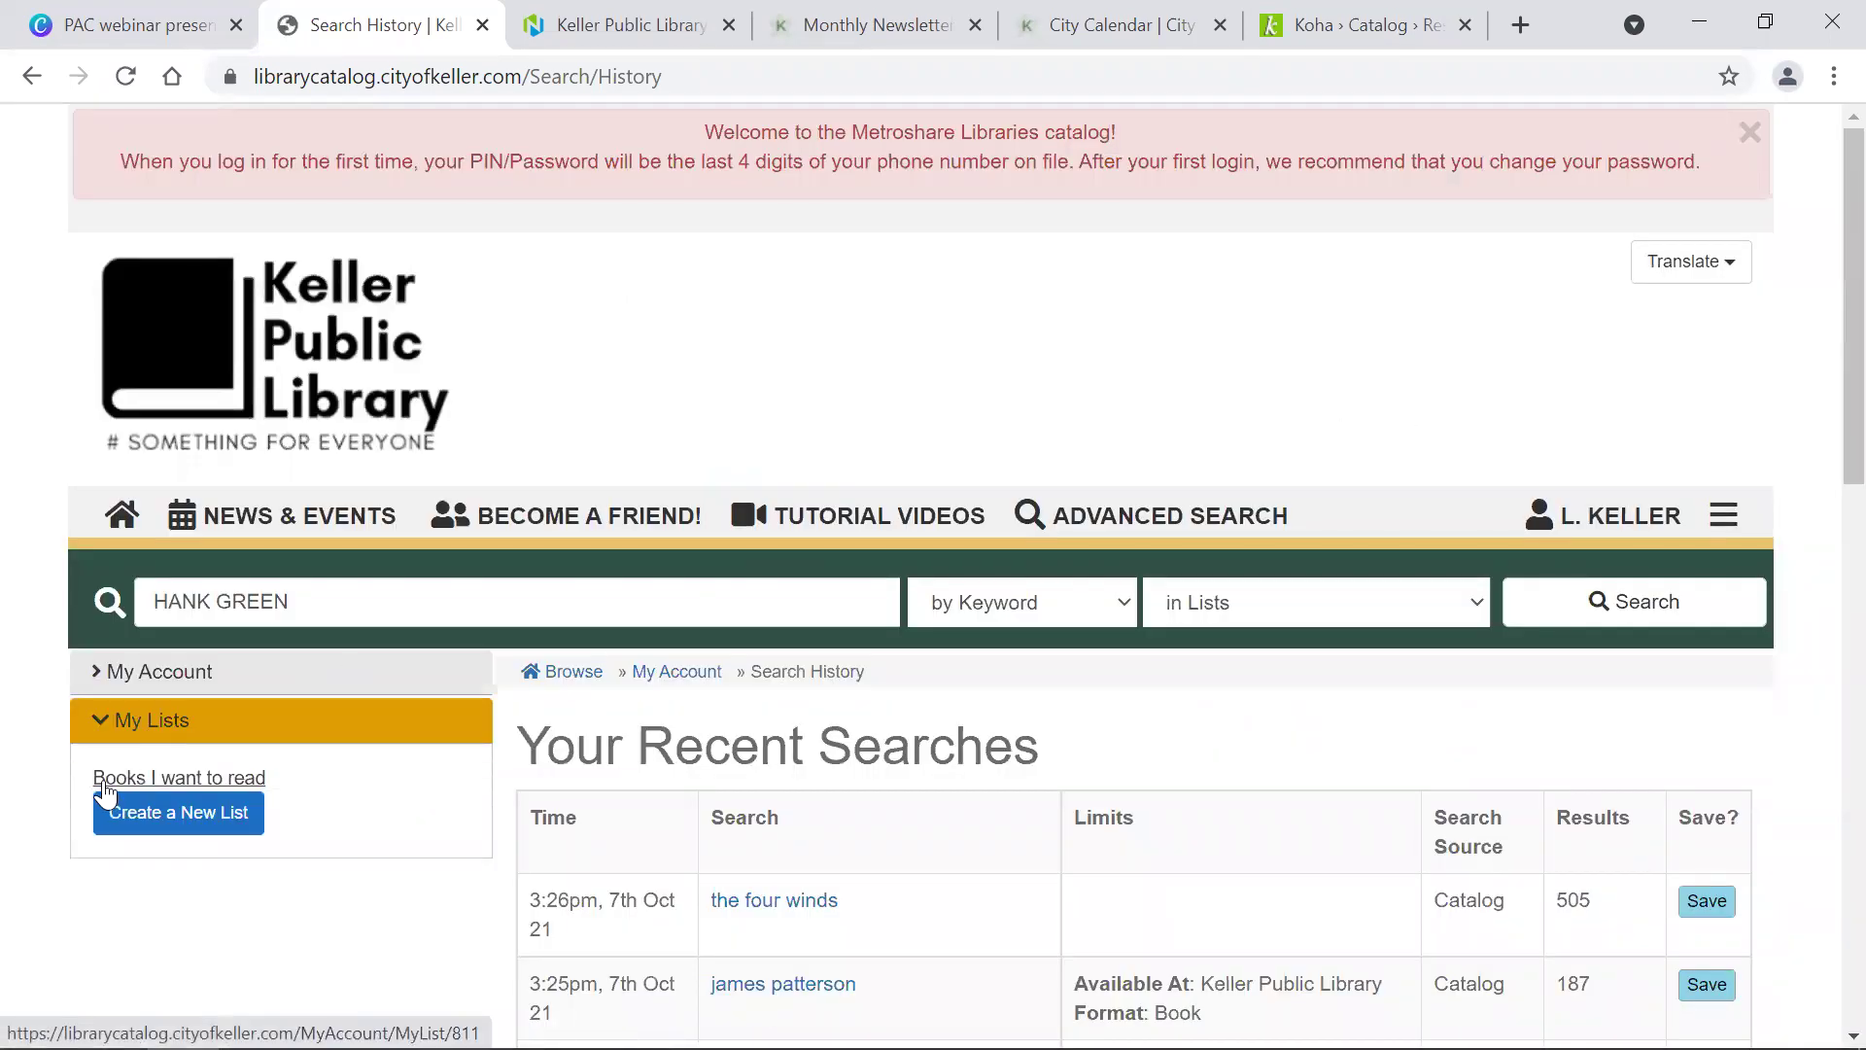
click(235, 789)
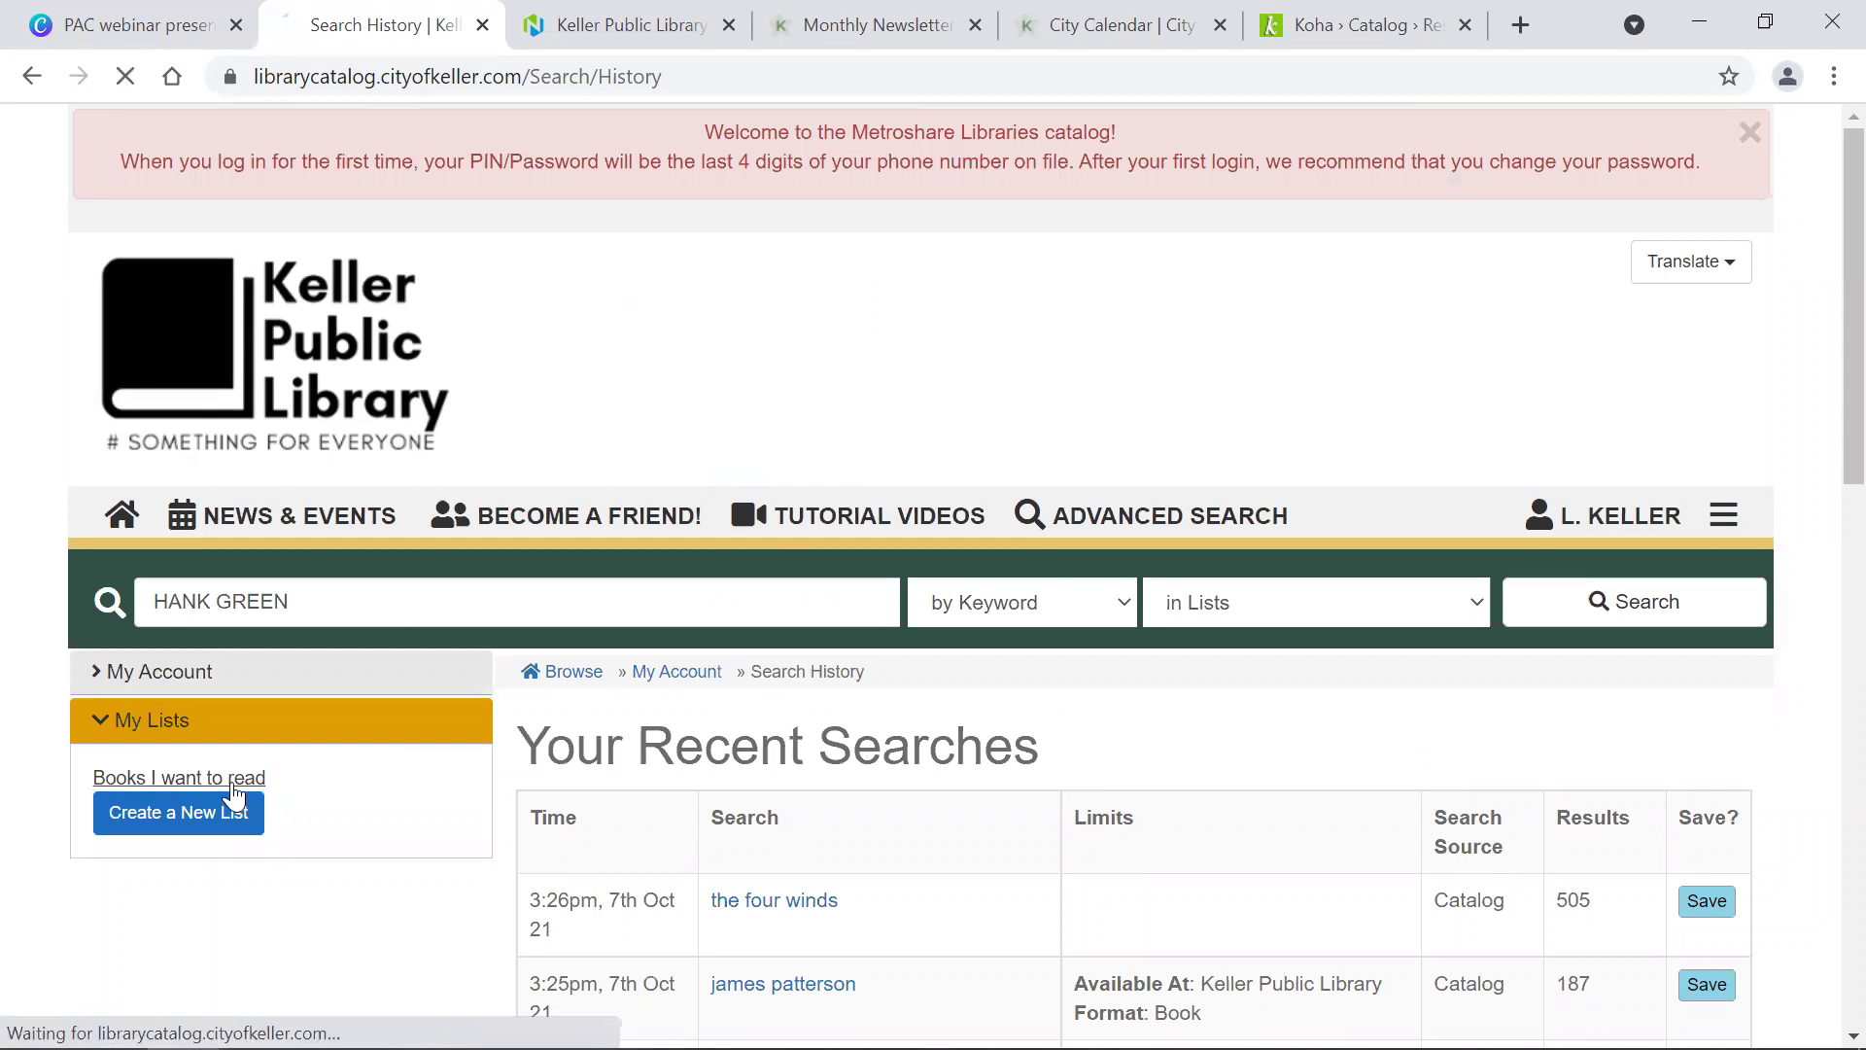
scroll(843, 767, down, 6)
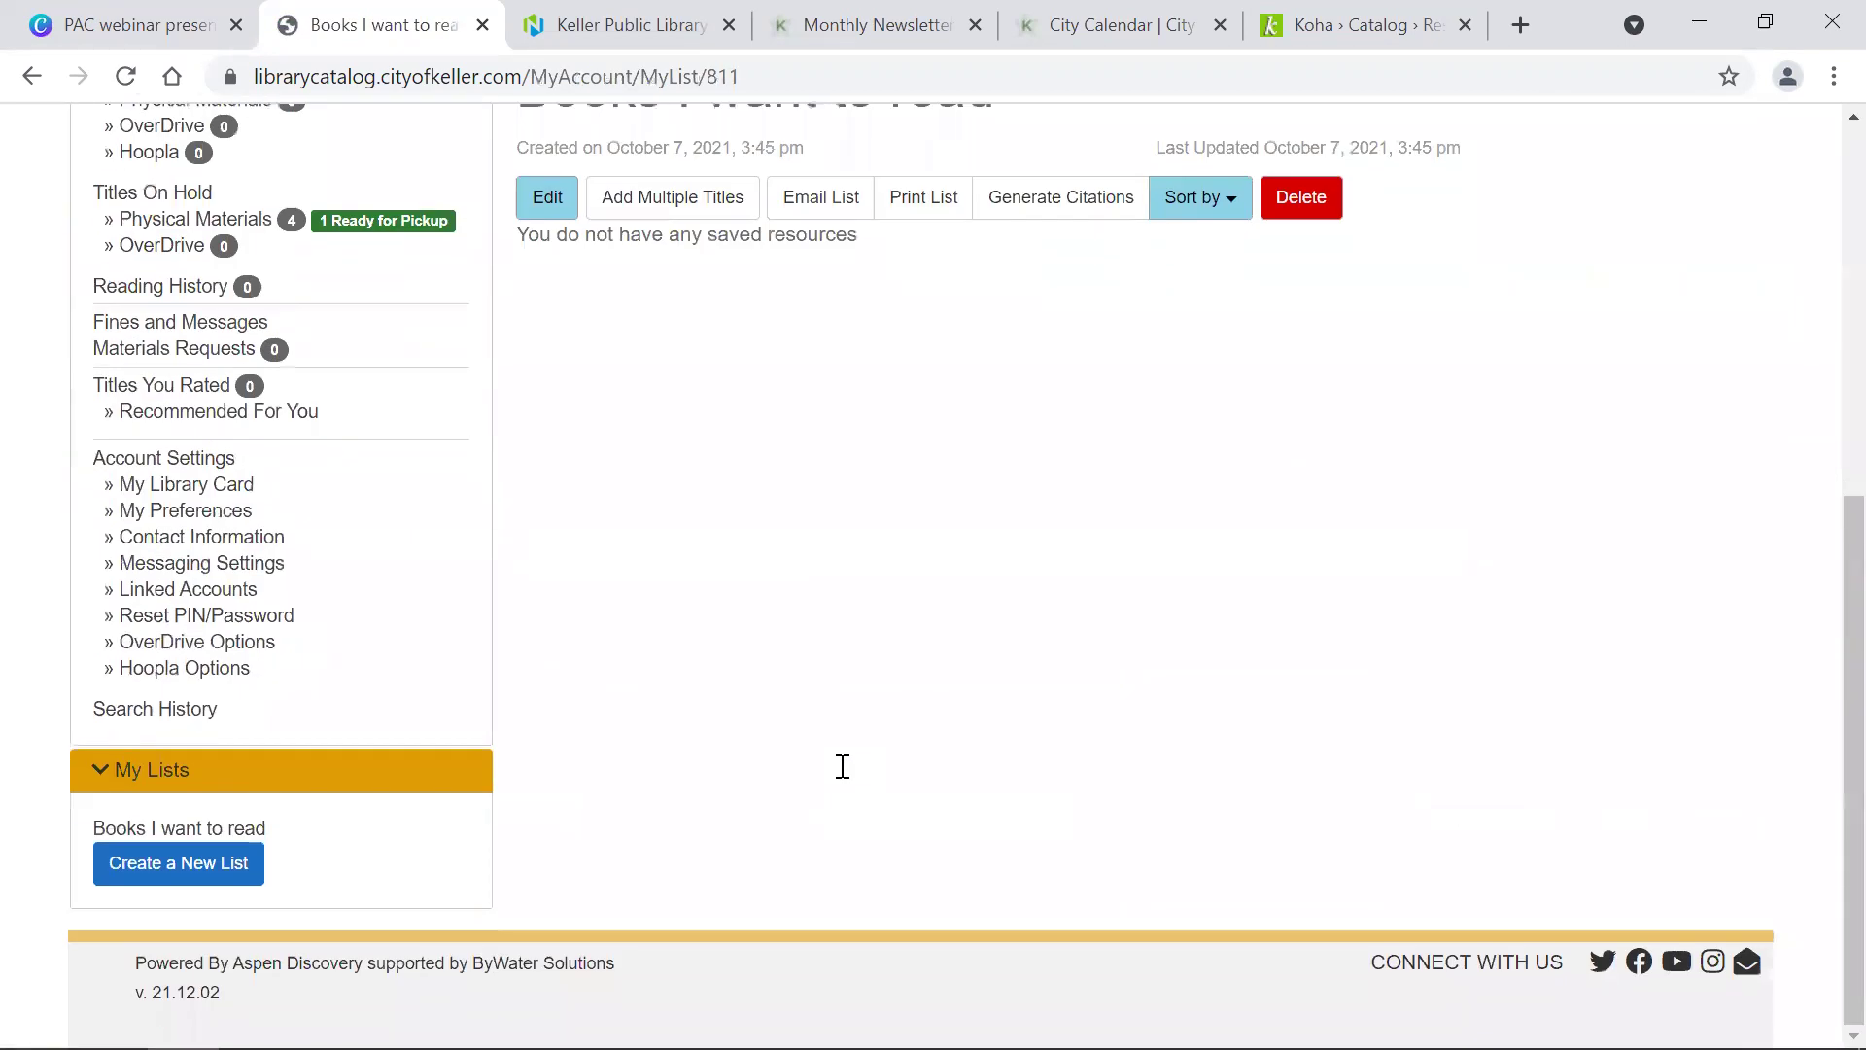
scroll(843, 767, up, 3)
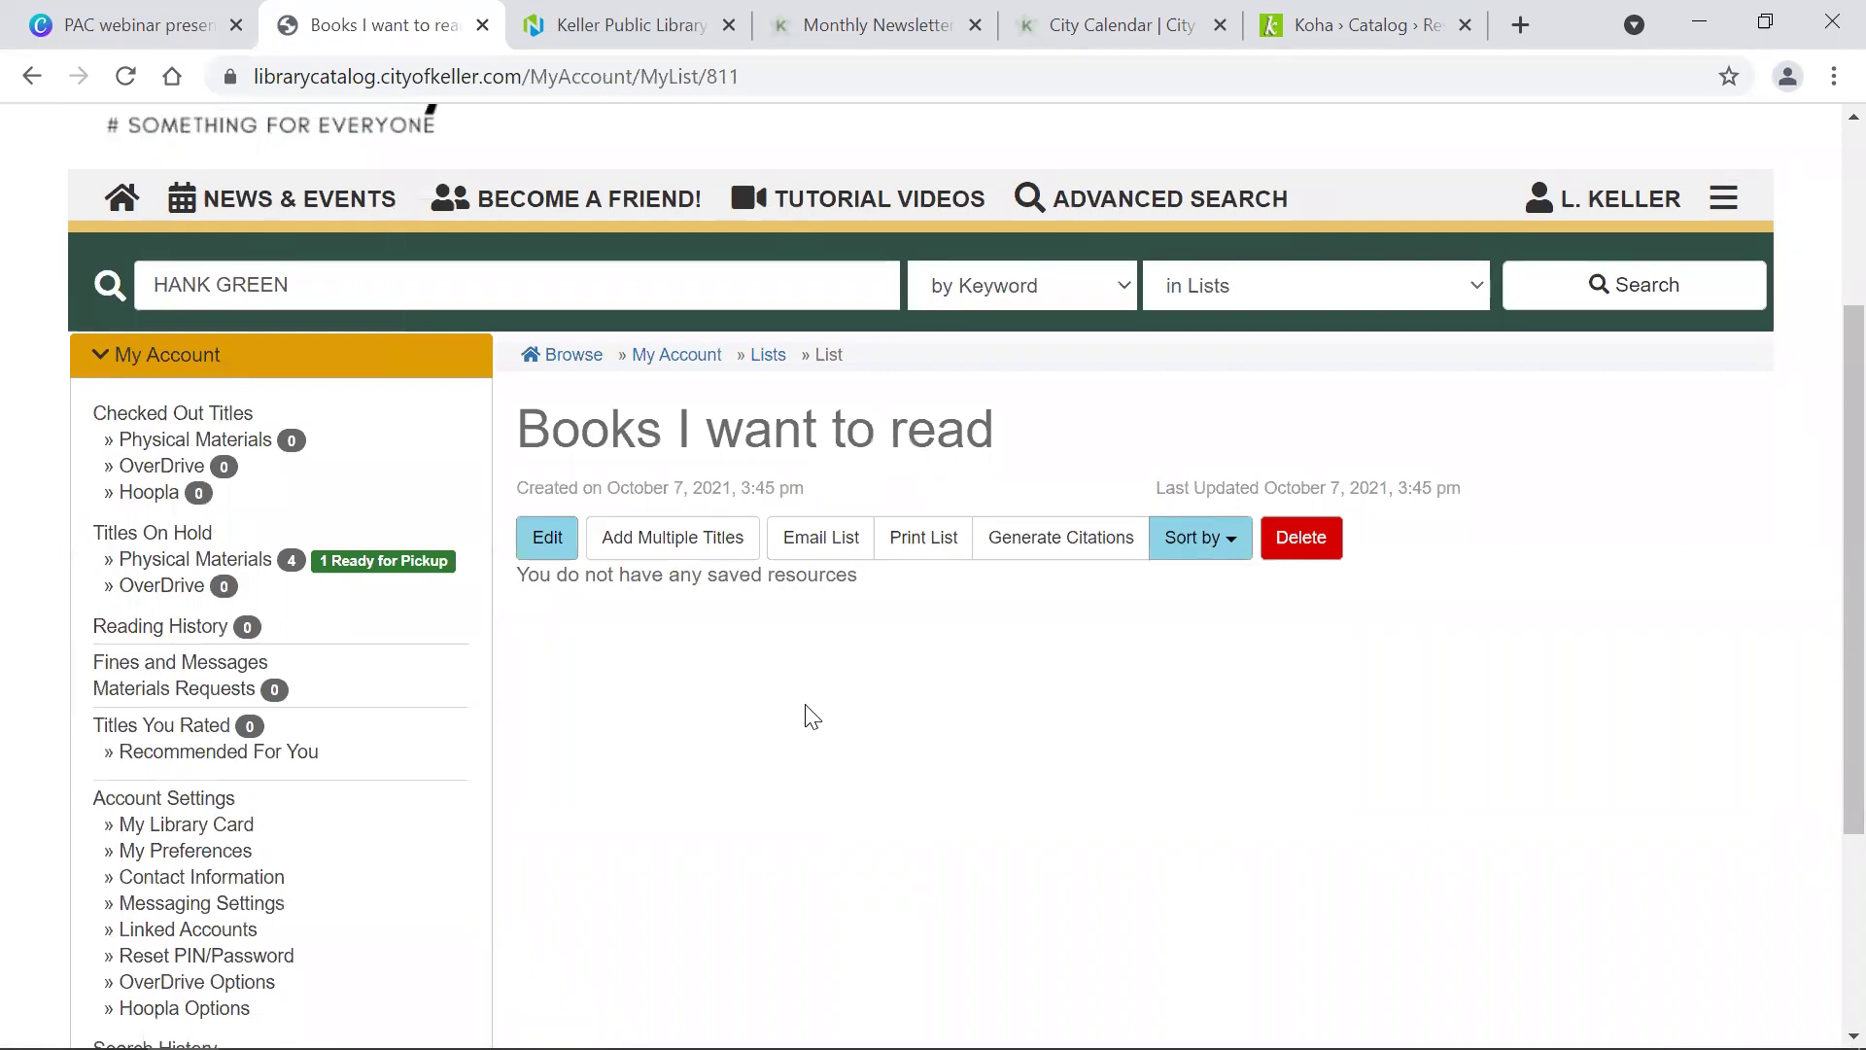
scroll(811, 717, up, 3)
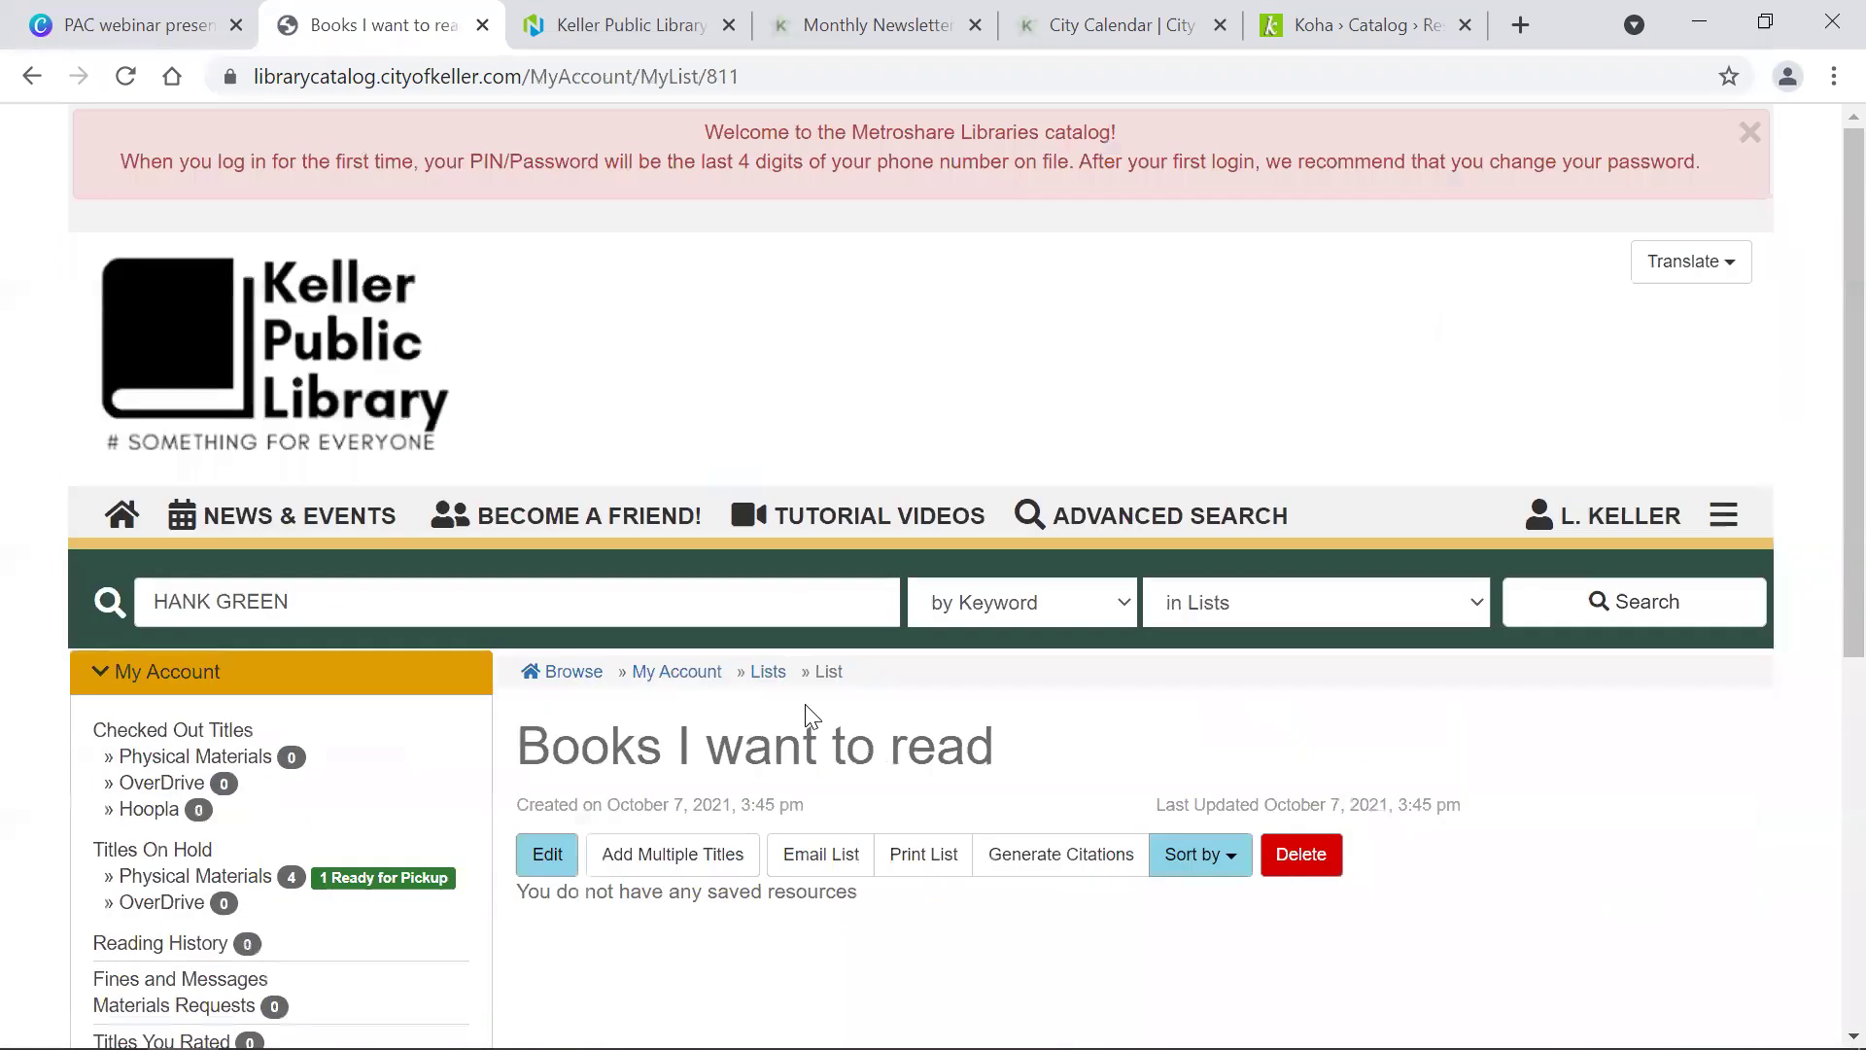
Step: Run a blank keyword search of the whole catalog from the home page
click(155, 355)
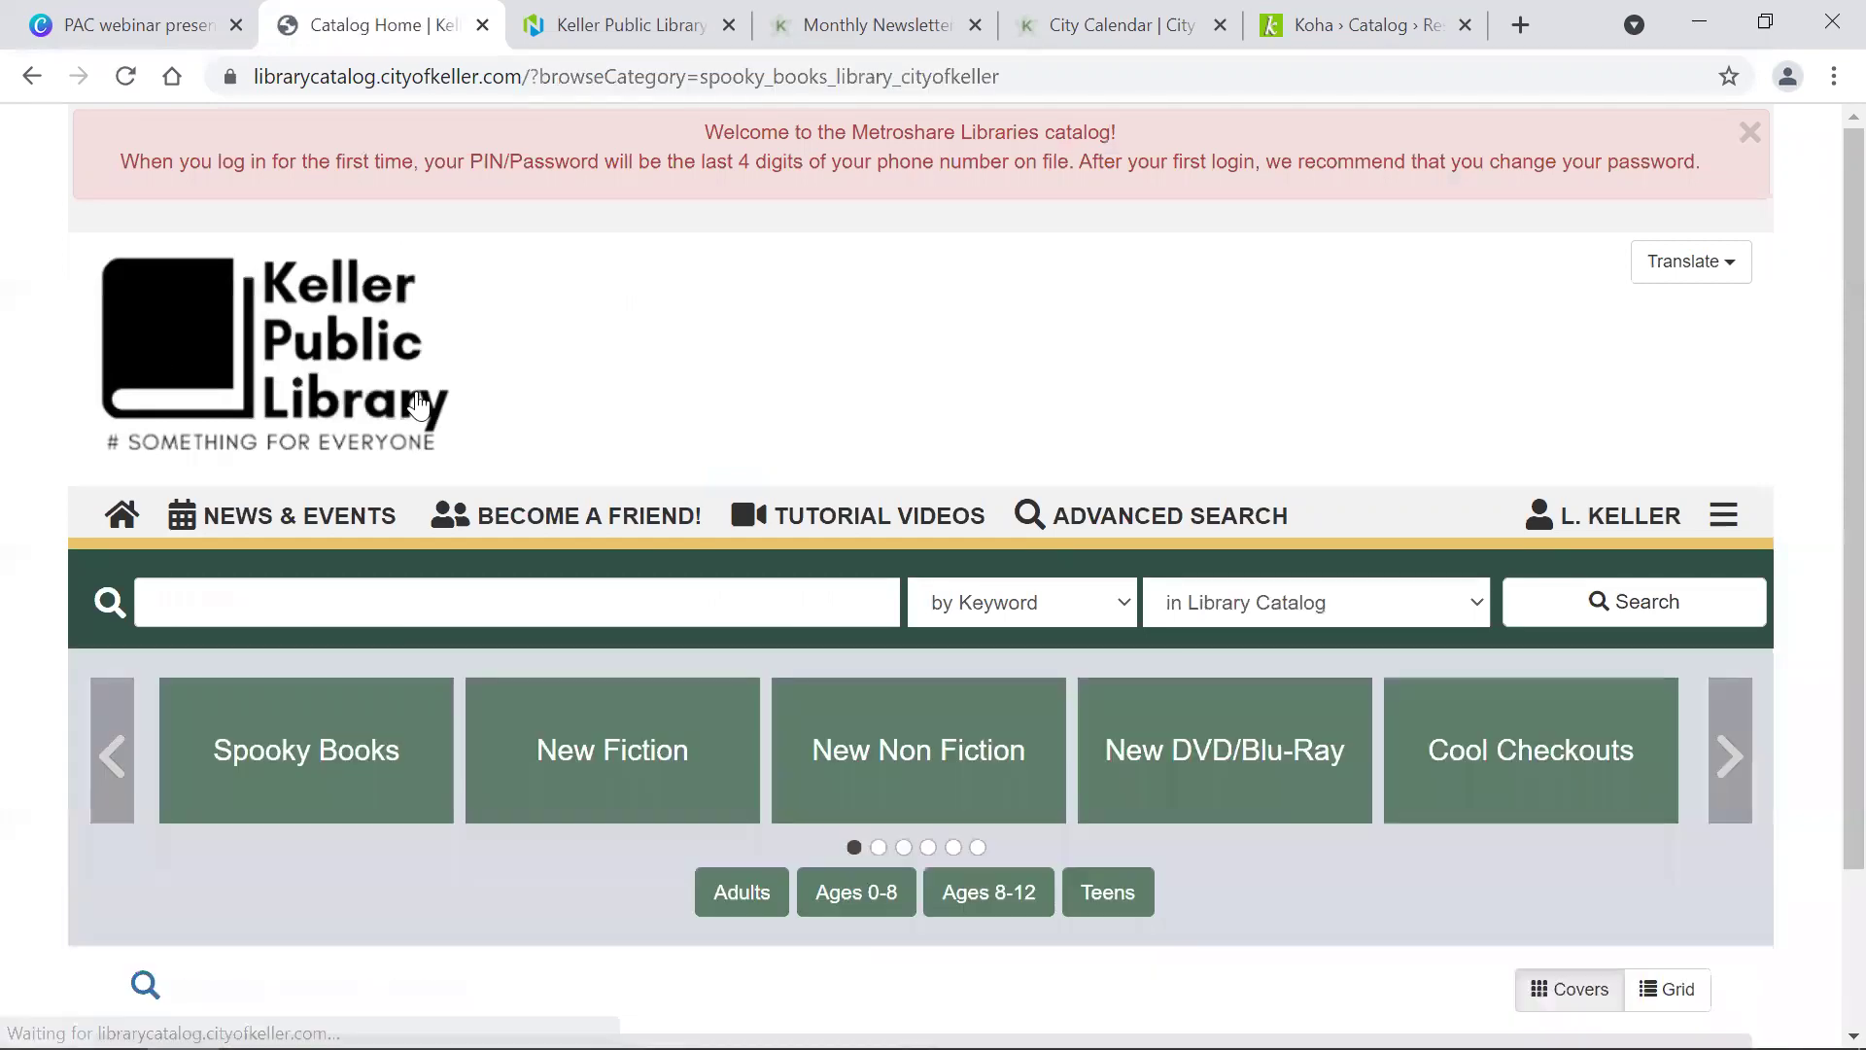
click(1644, 612)
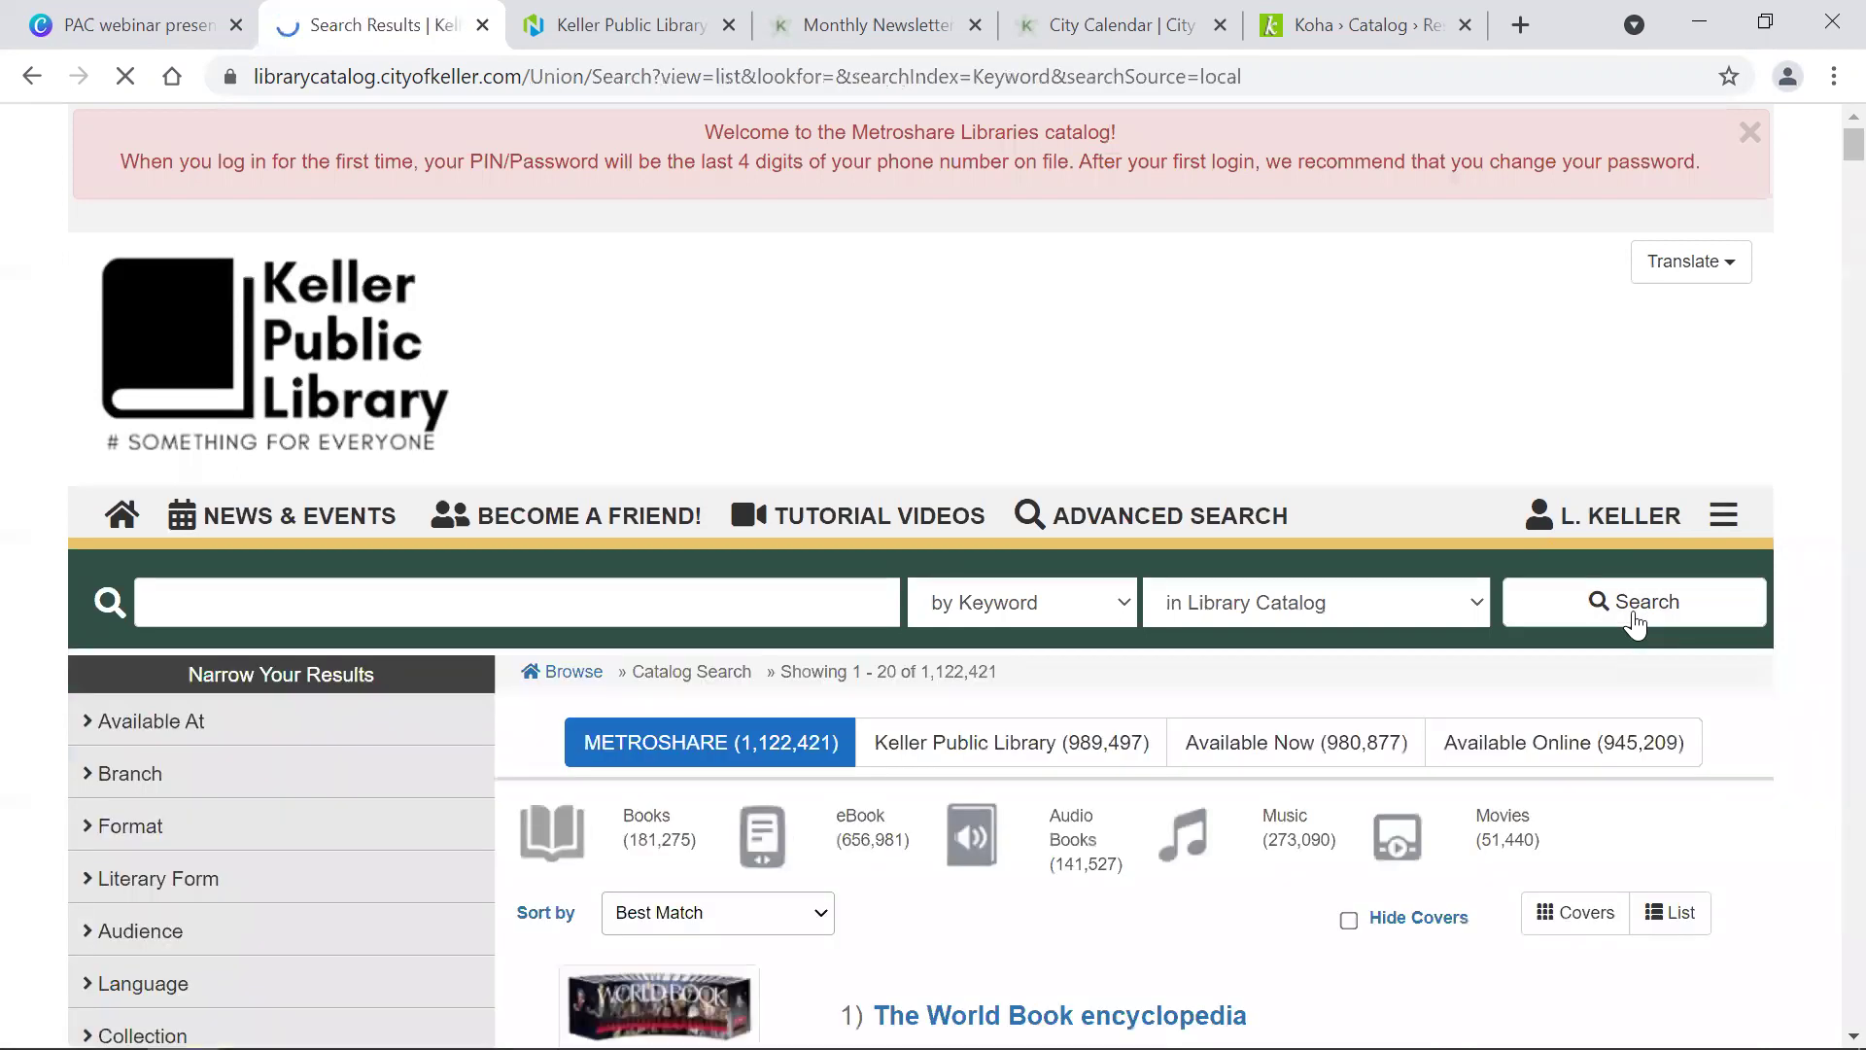
scroll(1296, 719, down, 4)
Step: Add Pride and Prejudice to Books I want to read with the note 'April 2022'
scroll(1296, 724, down, 10)
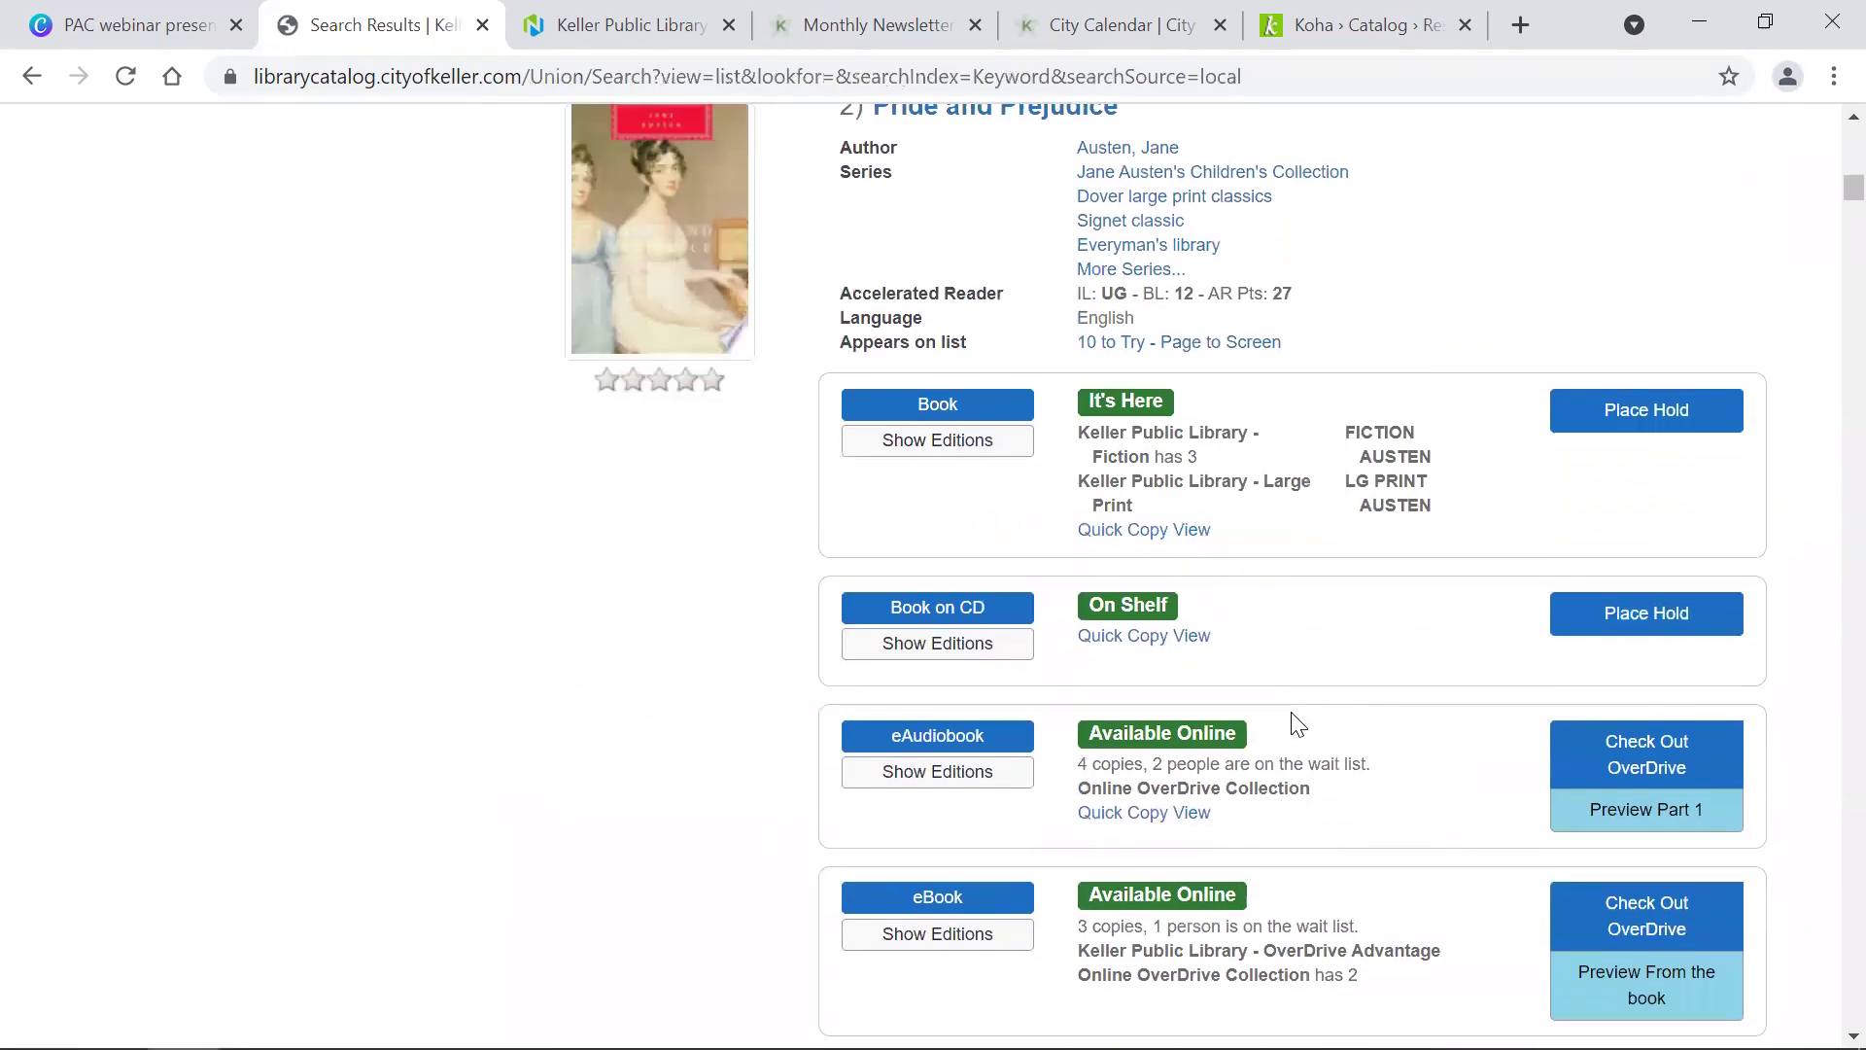
scroll(1298, 724, down, 9)
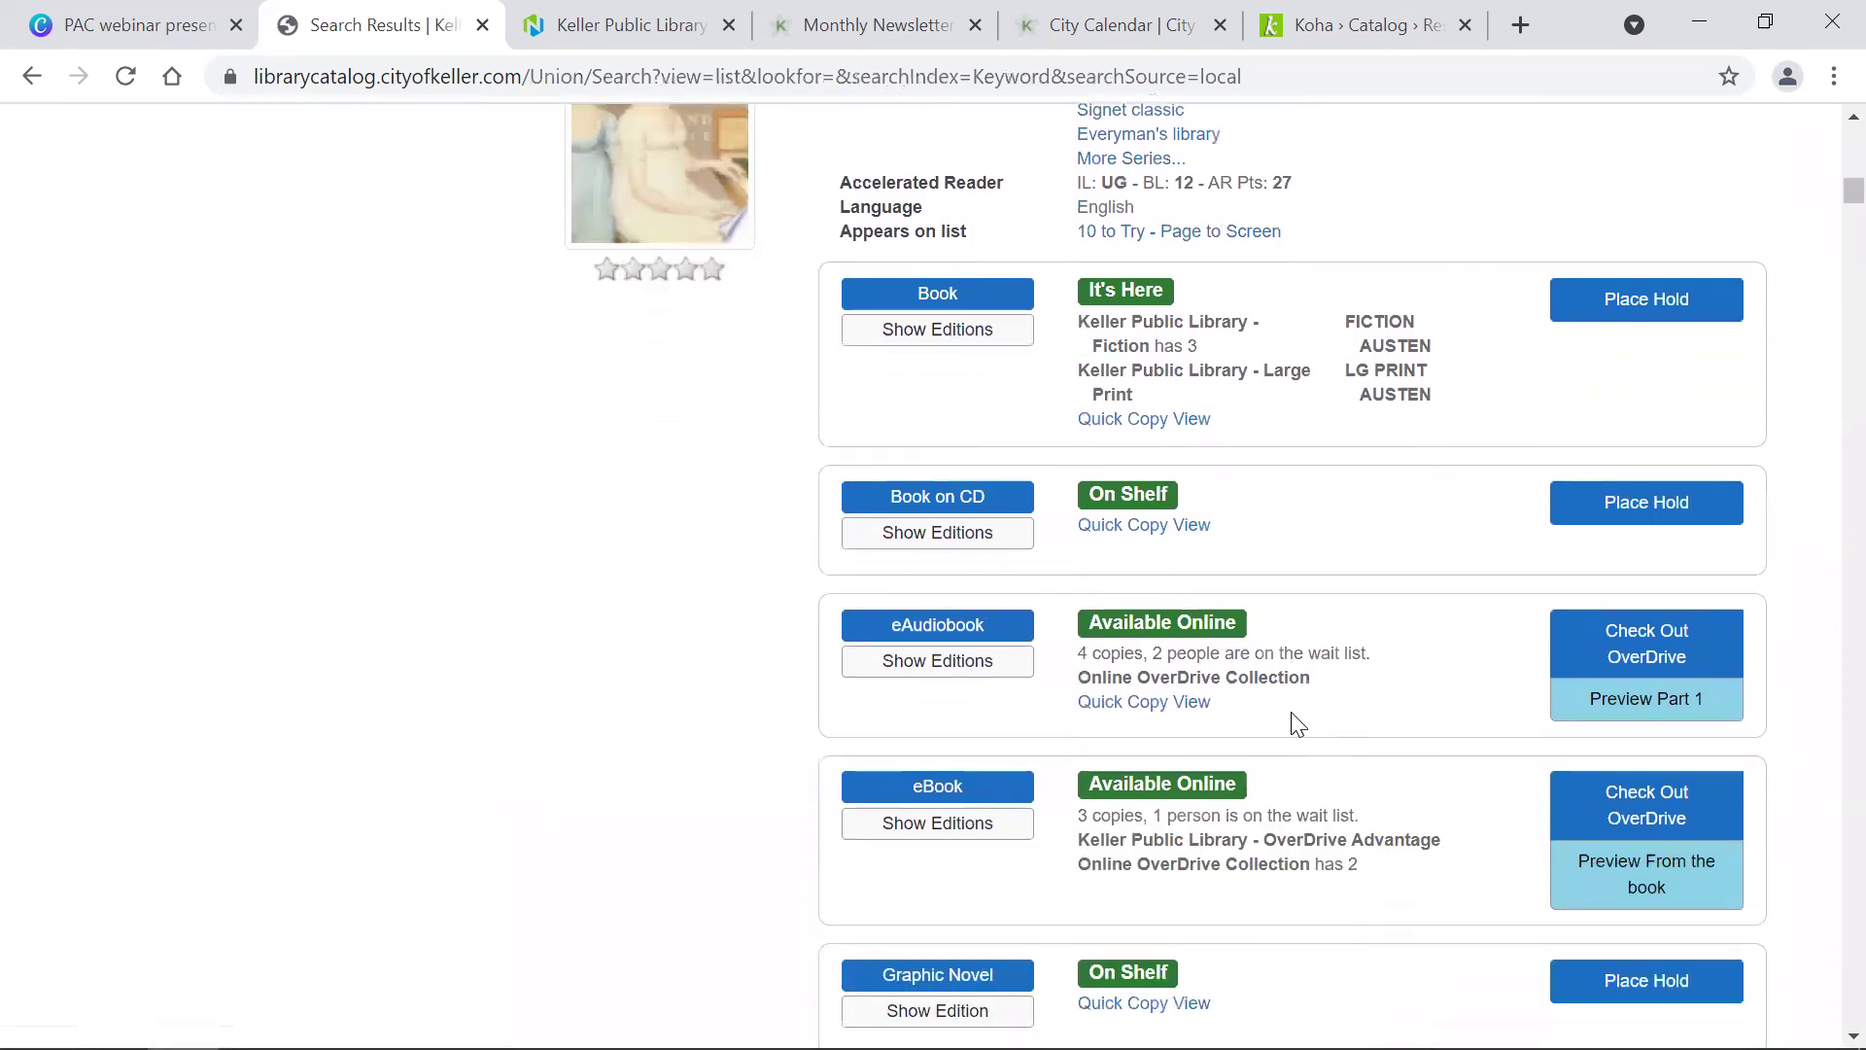
scroll(1296, 724, down, 2)
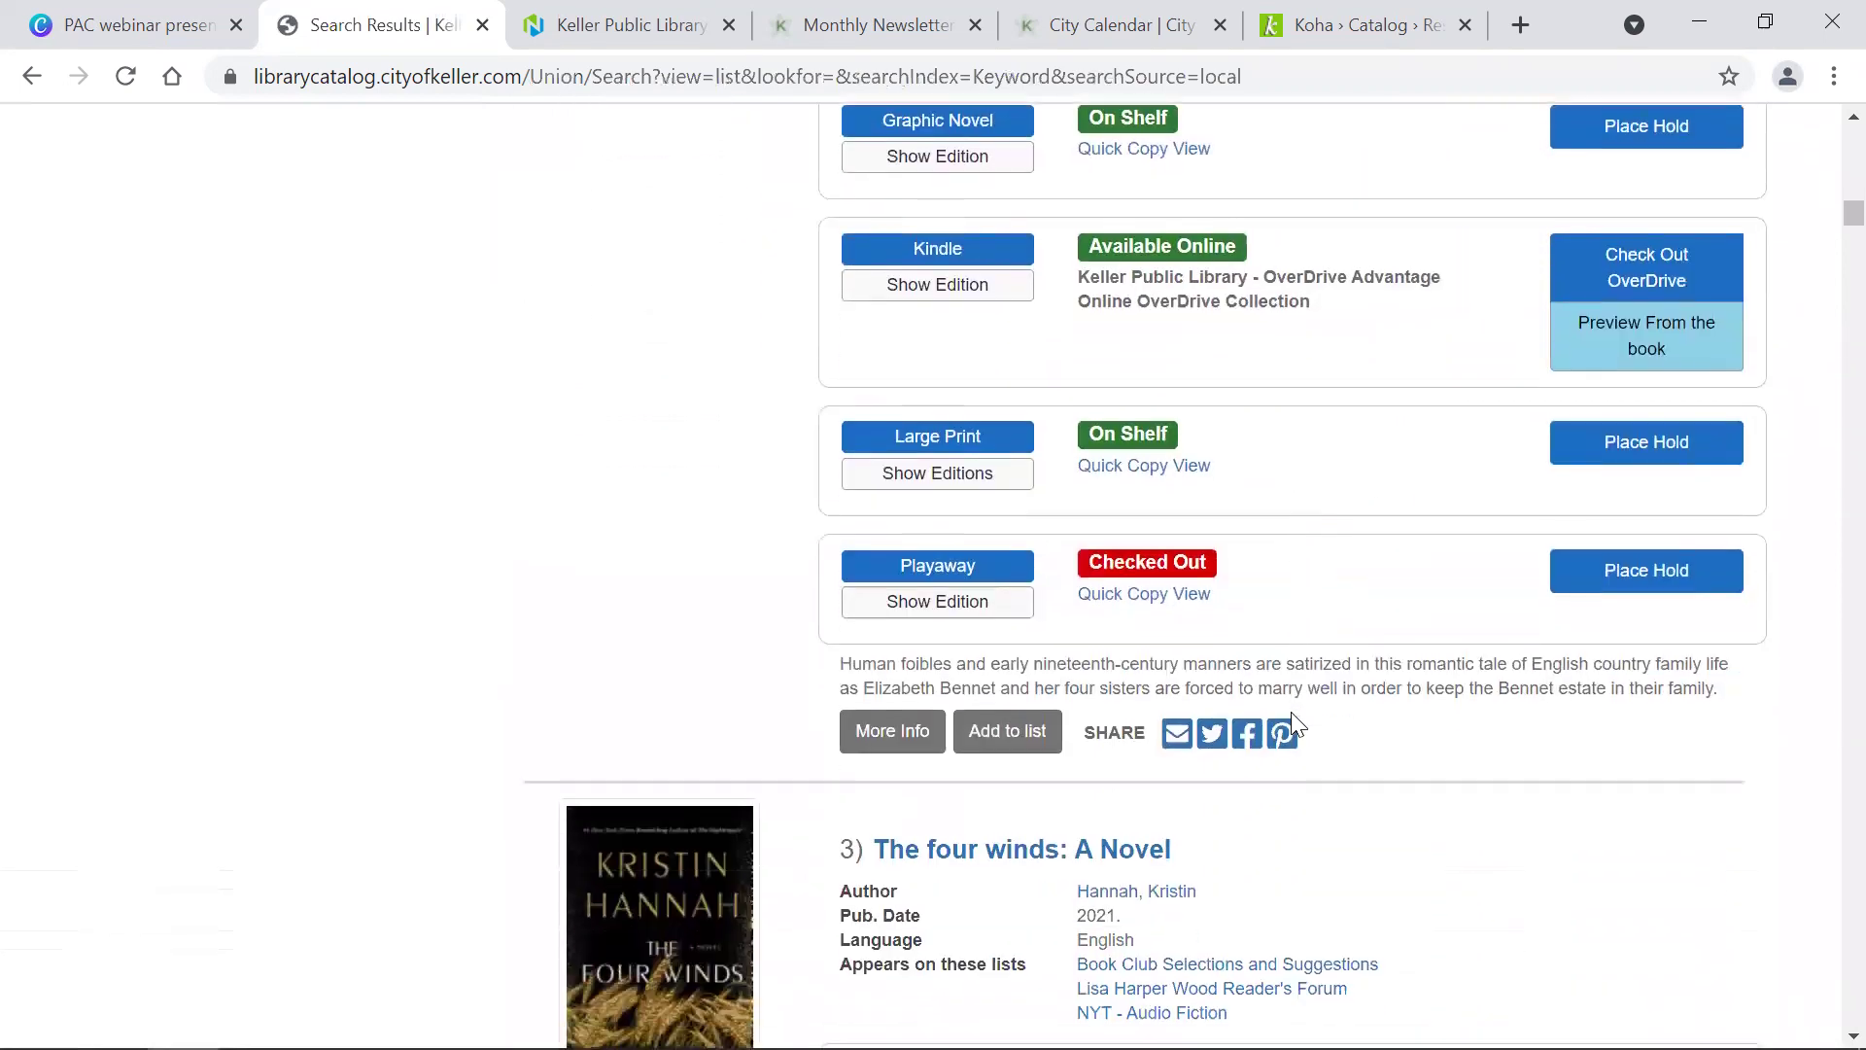
click(997, 750)
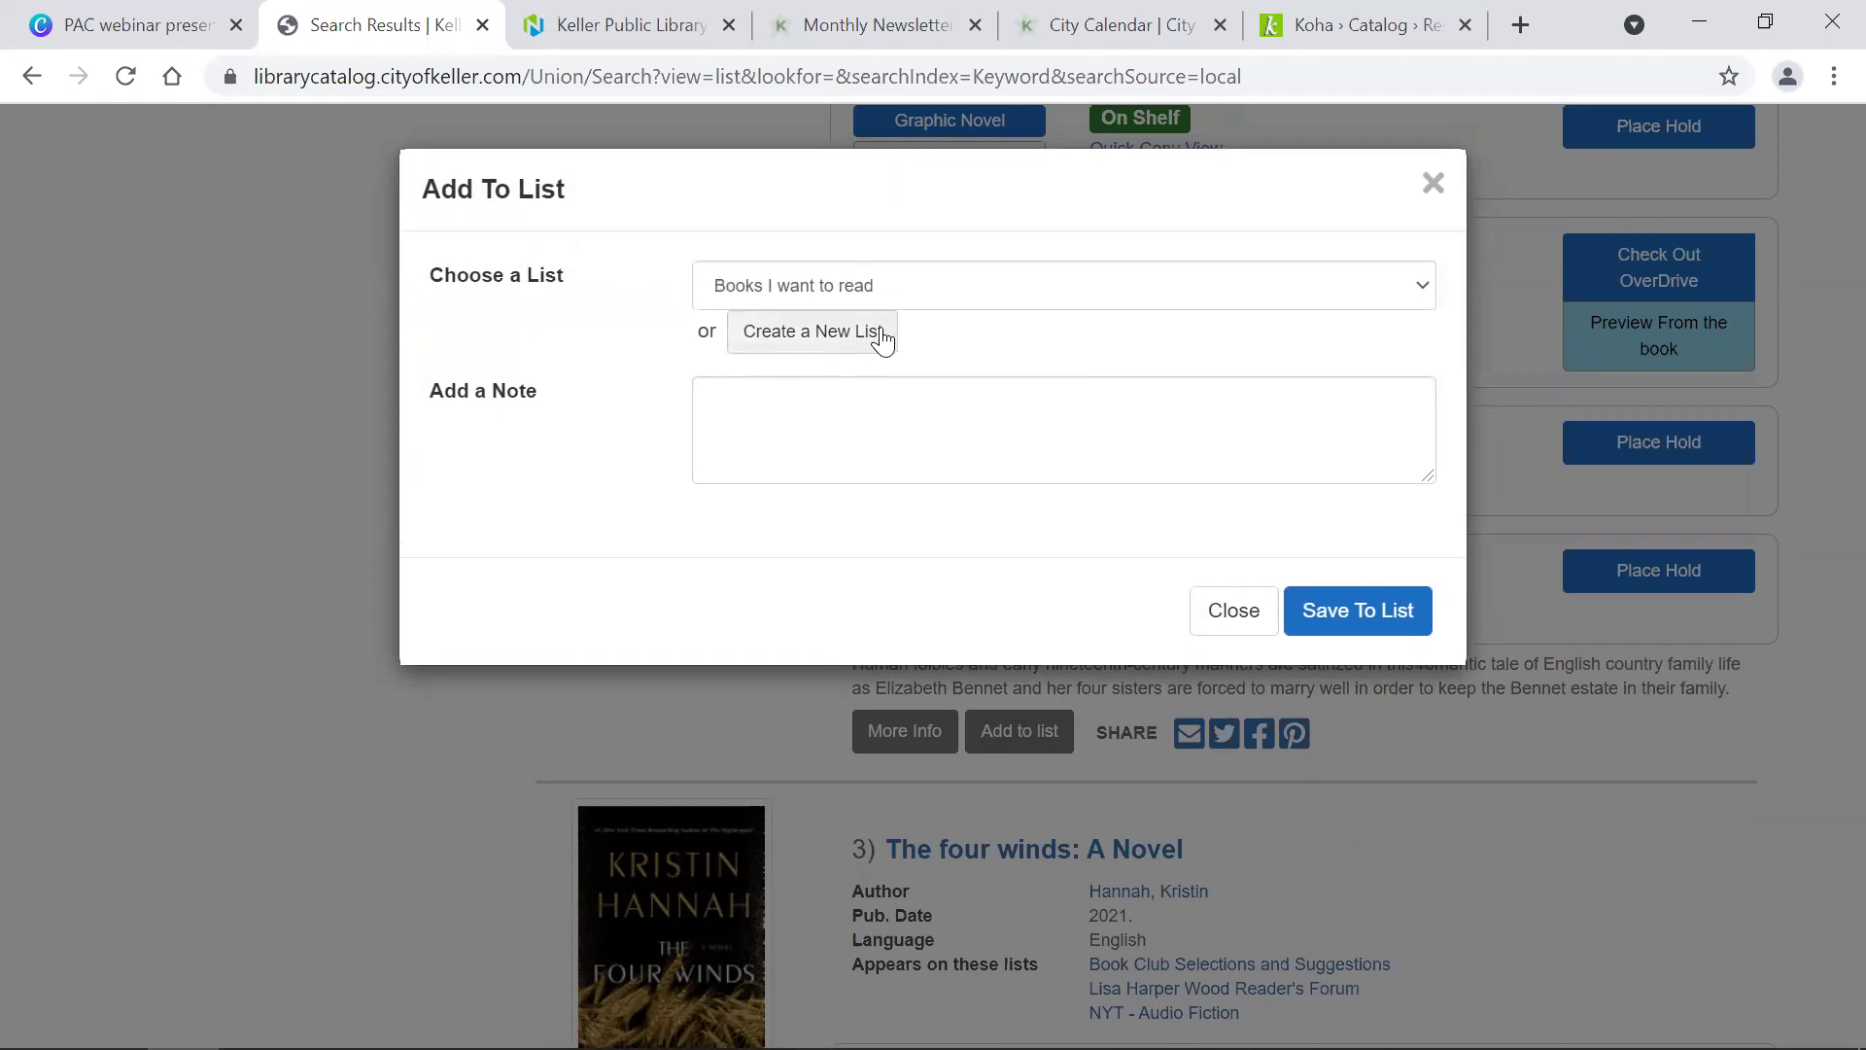
click(821, 405)
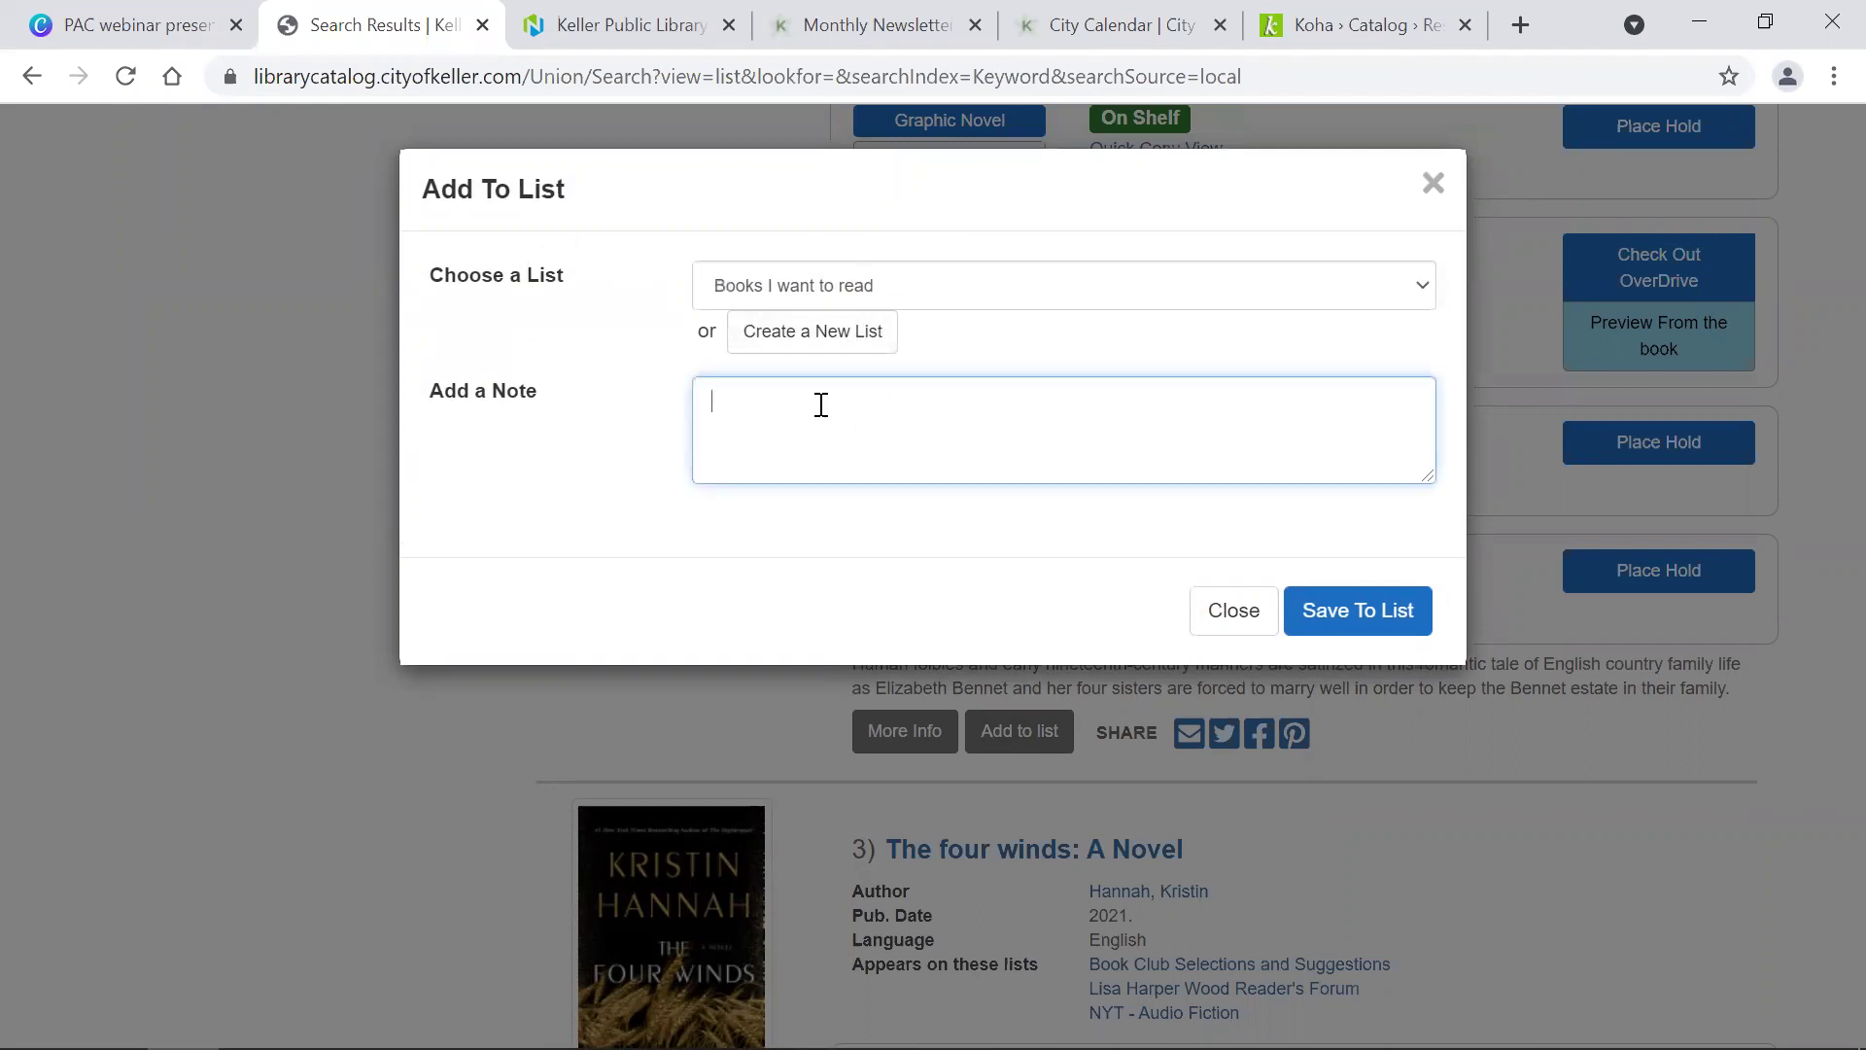
text(April 2022)
click(1345, 627)
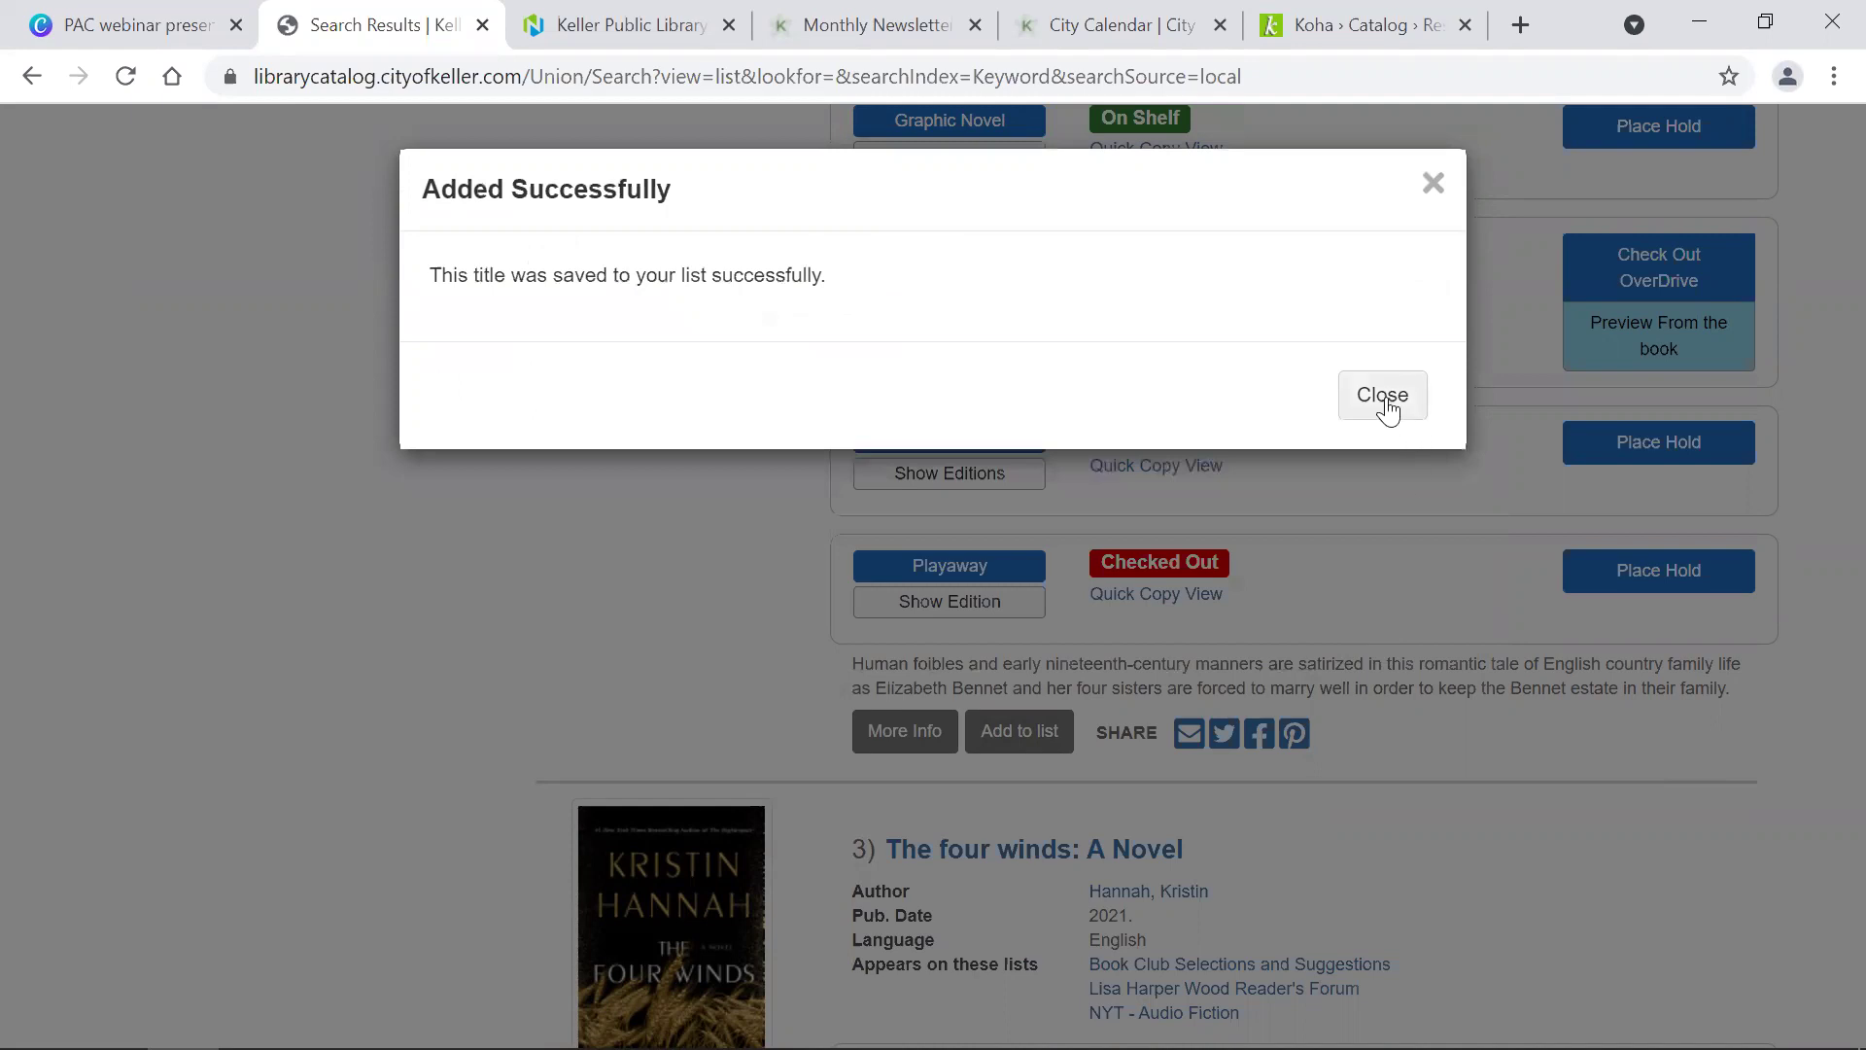
click(1384, 402)
scroll(667, 717, down, 7)
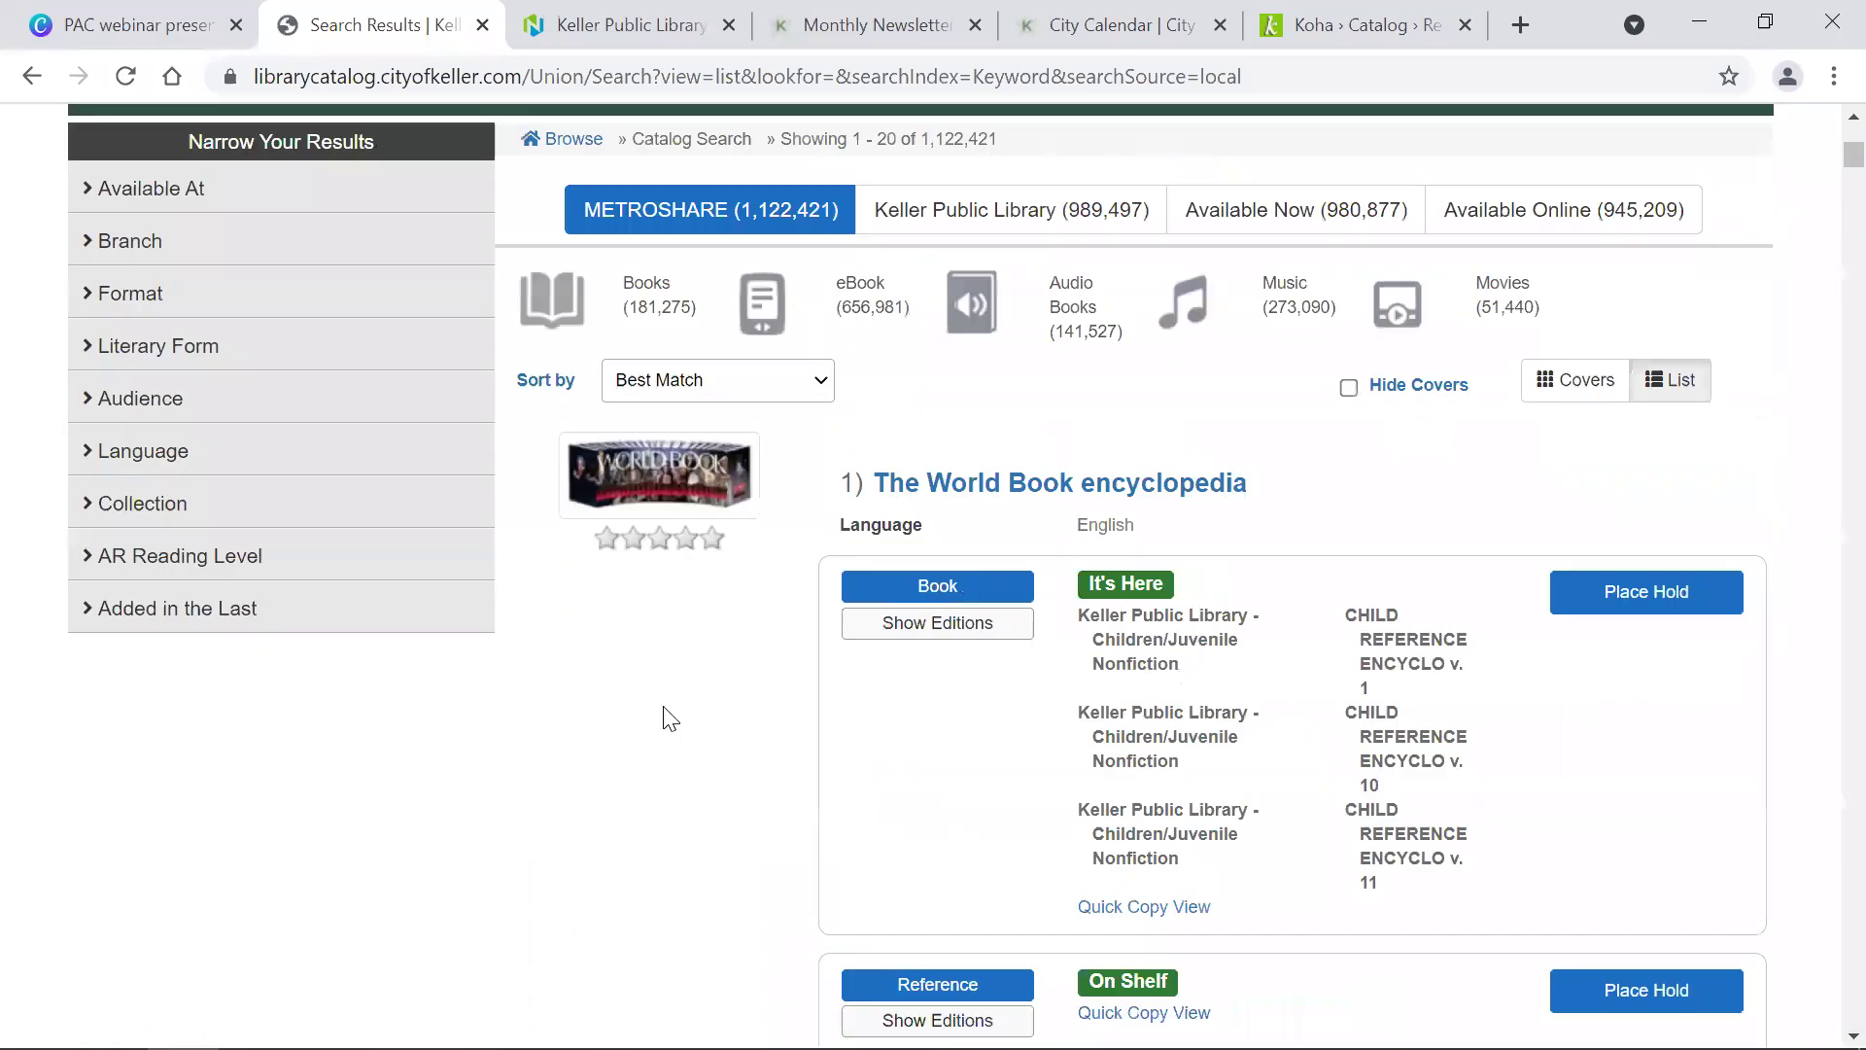
scroll(667, 716, up, 4)
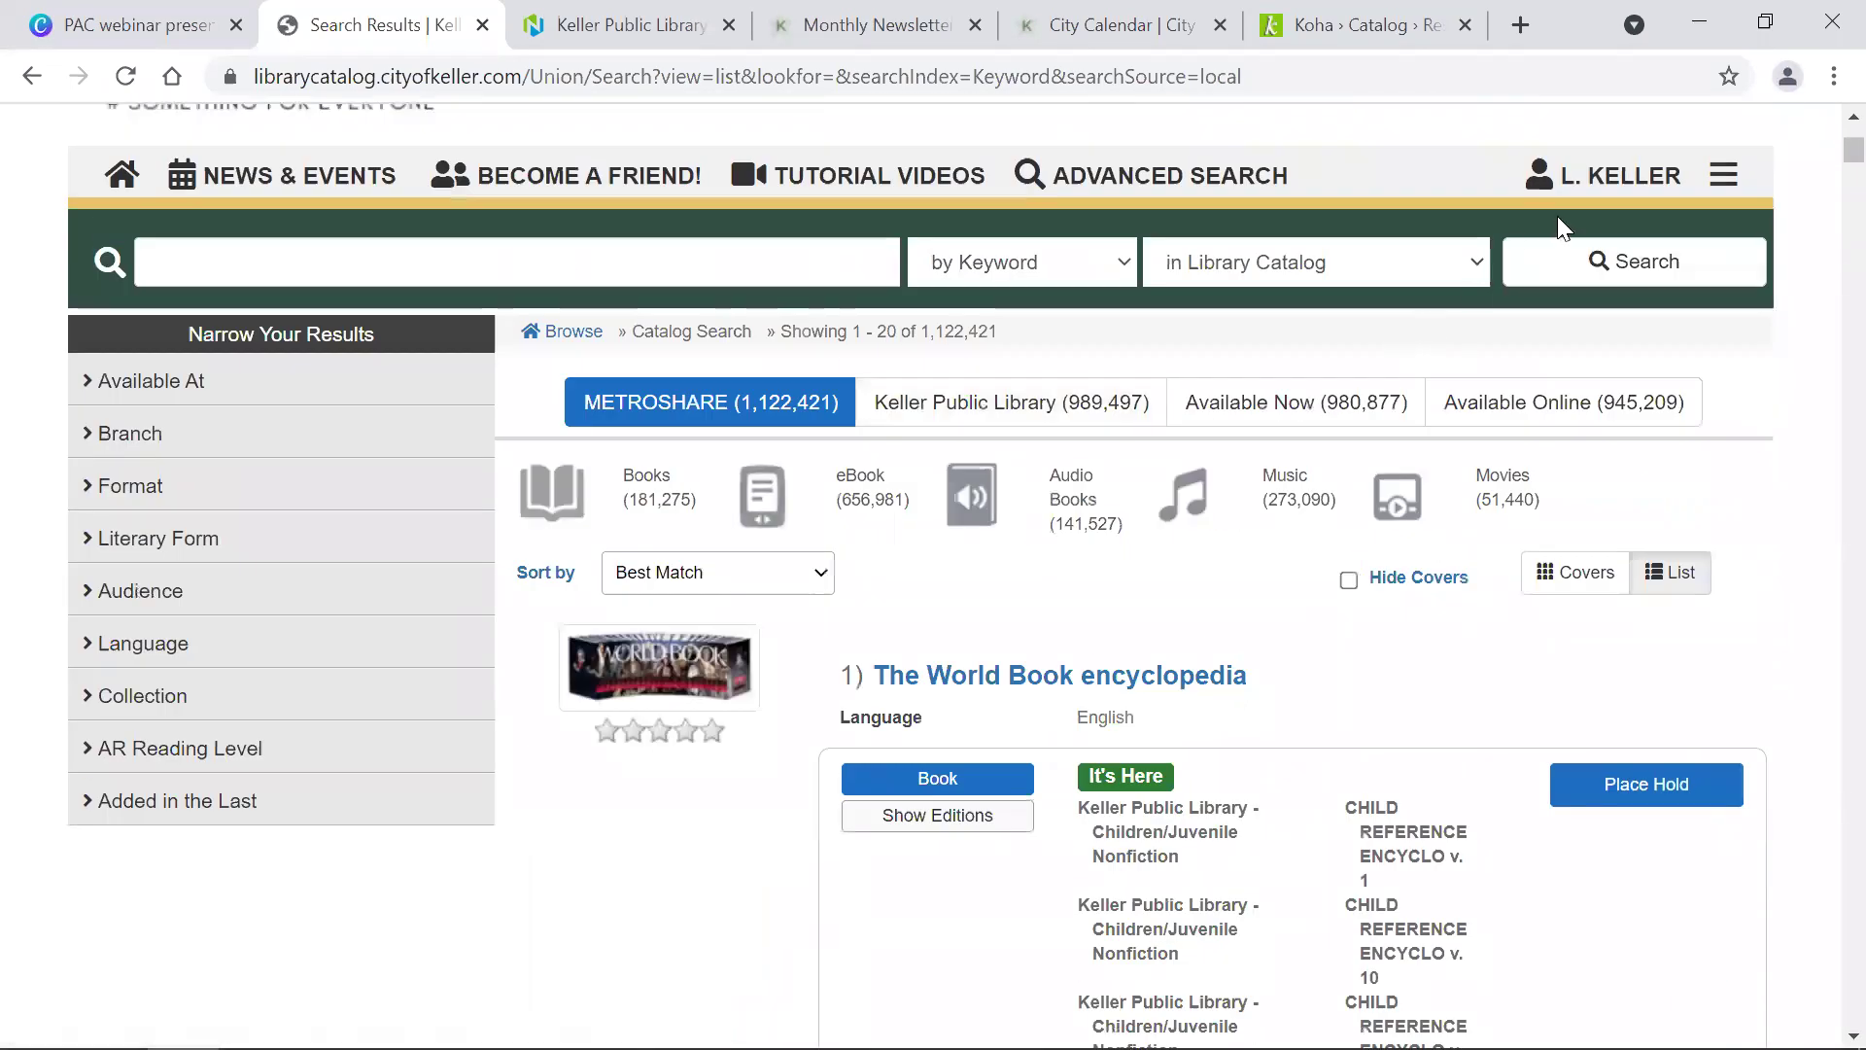
click(1606, 179)
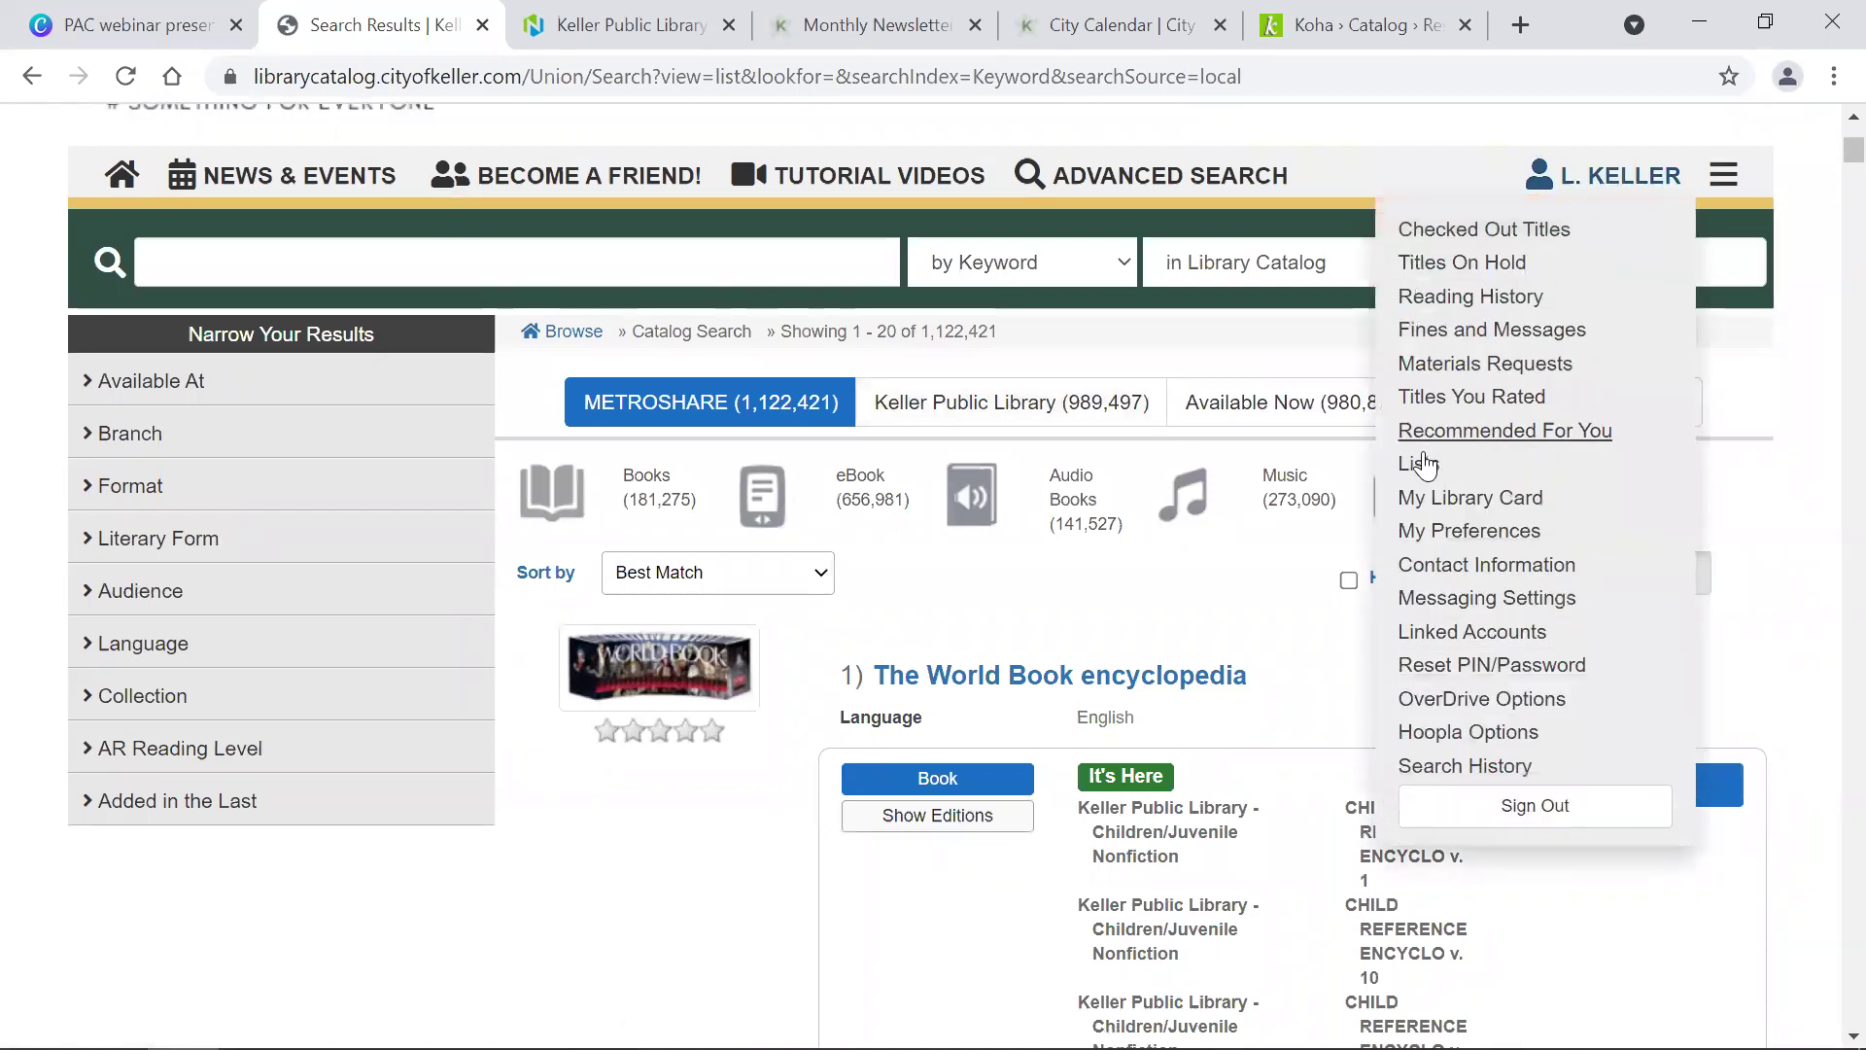
click(1420, 465)
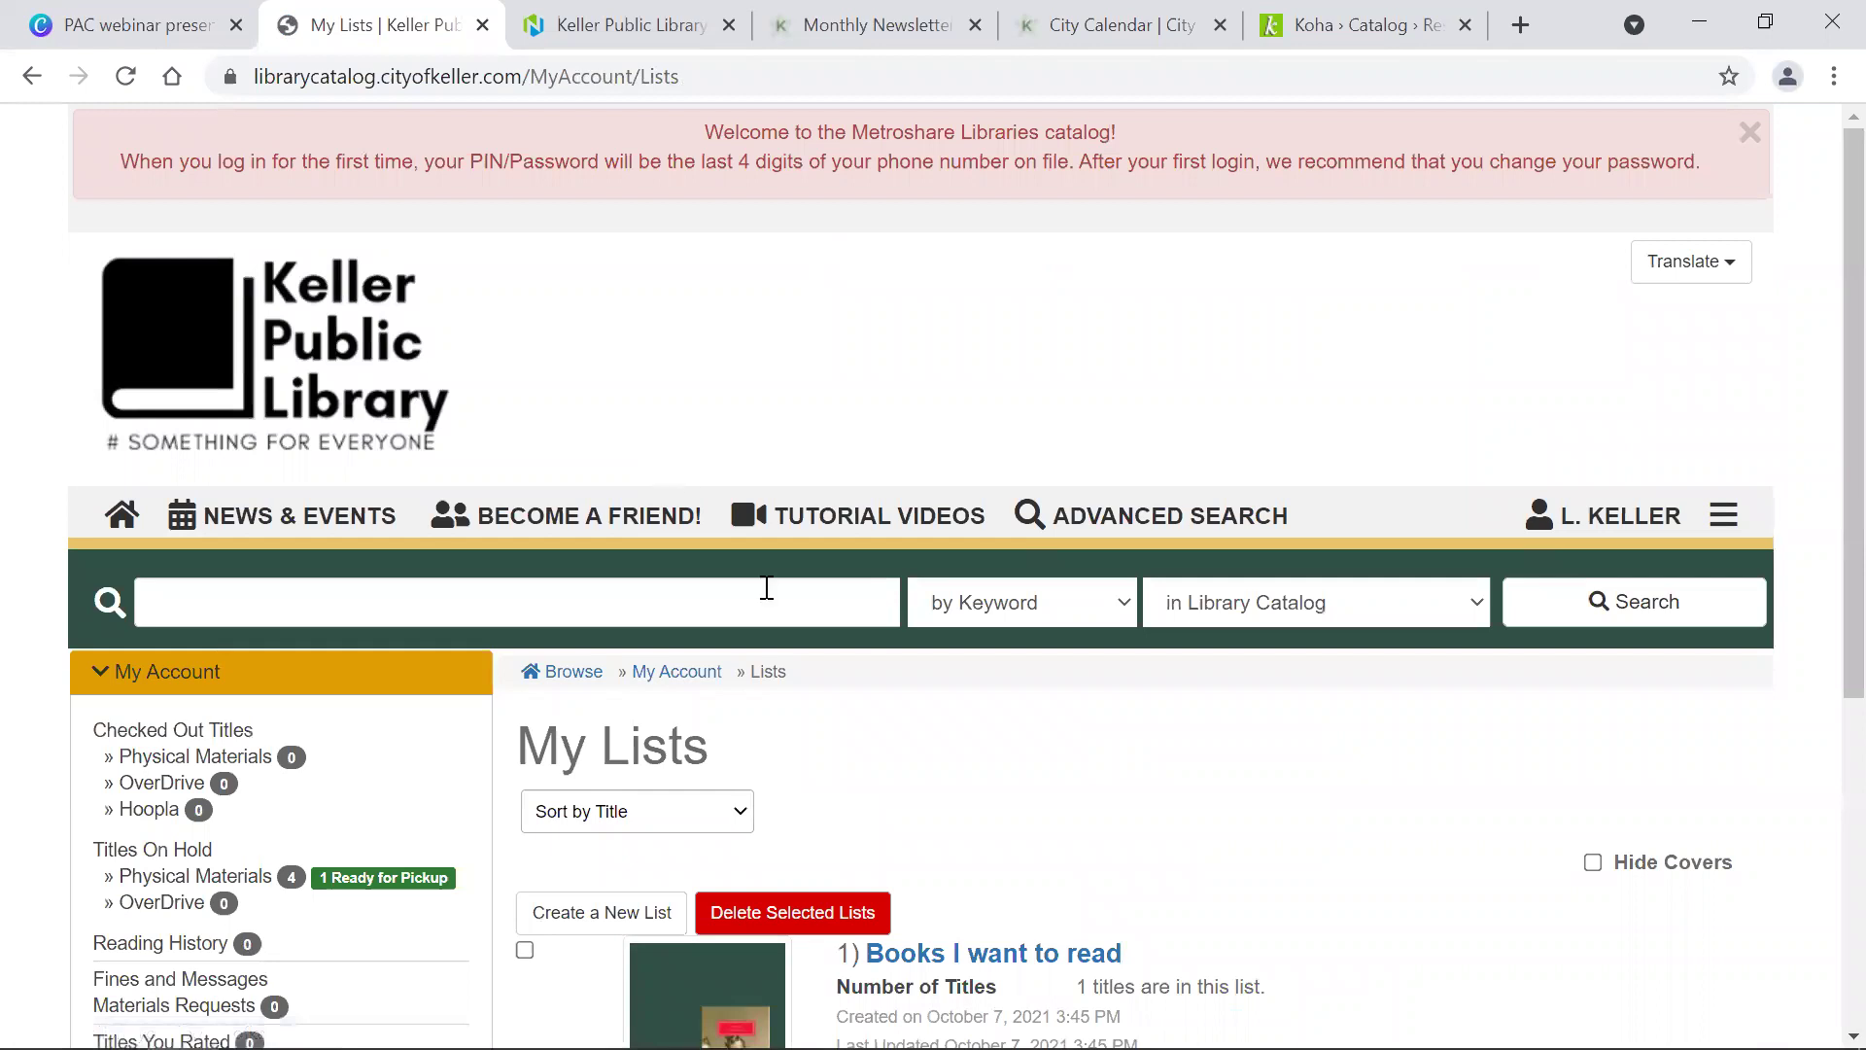
scroll(762, 583, down, 5)
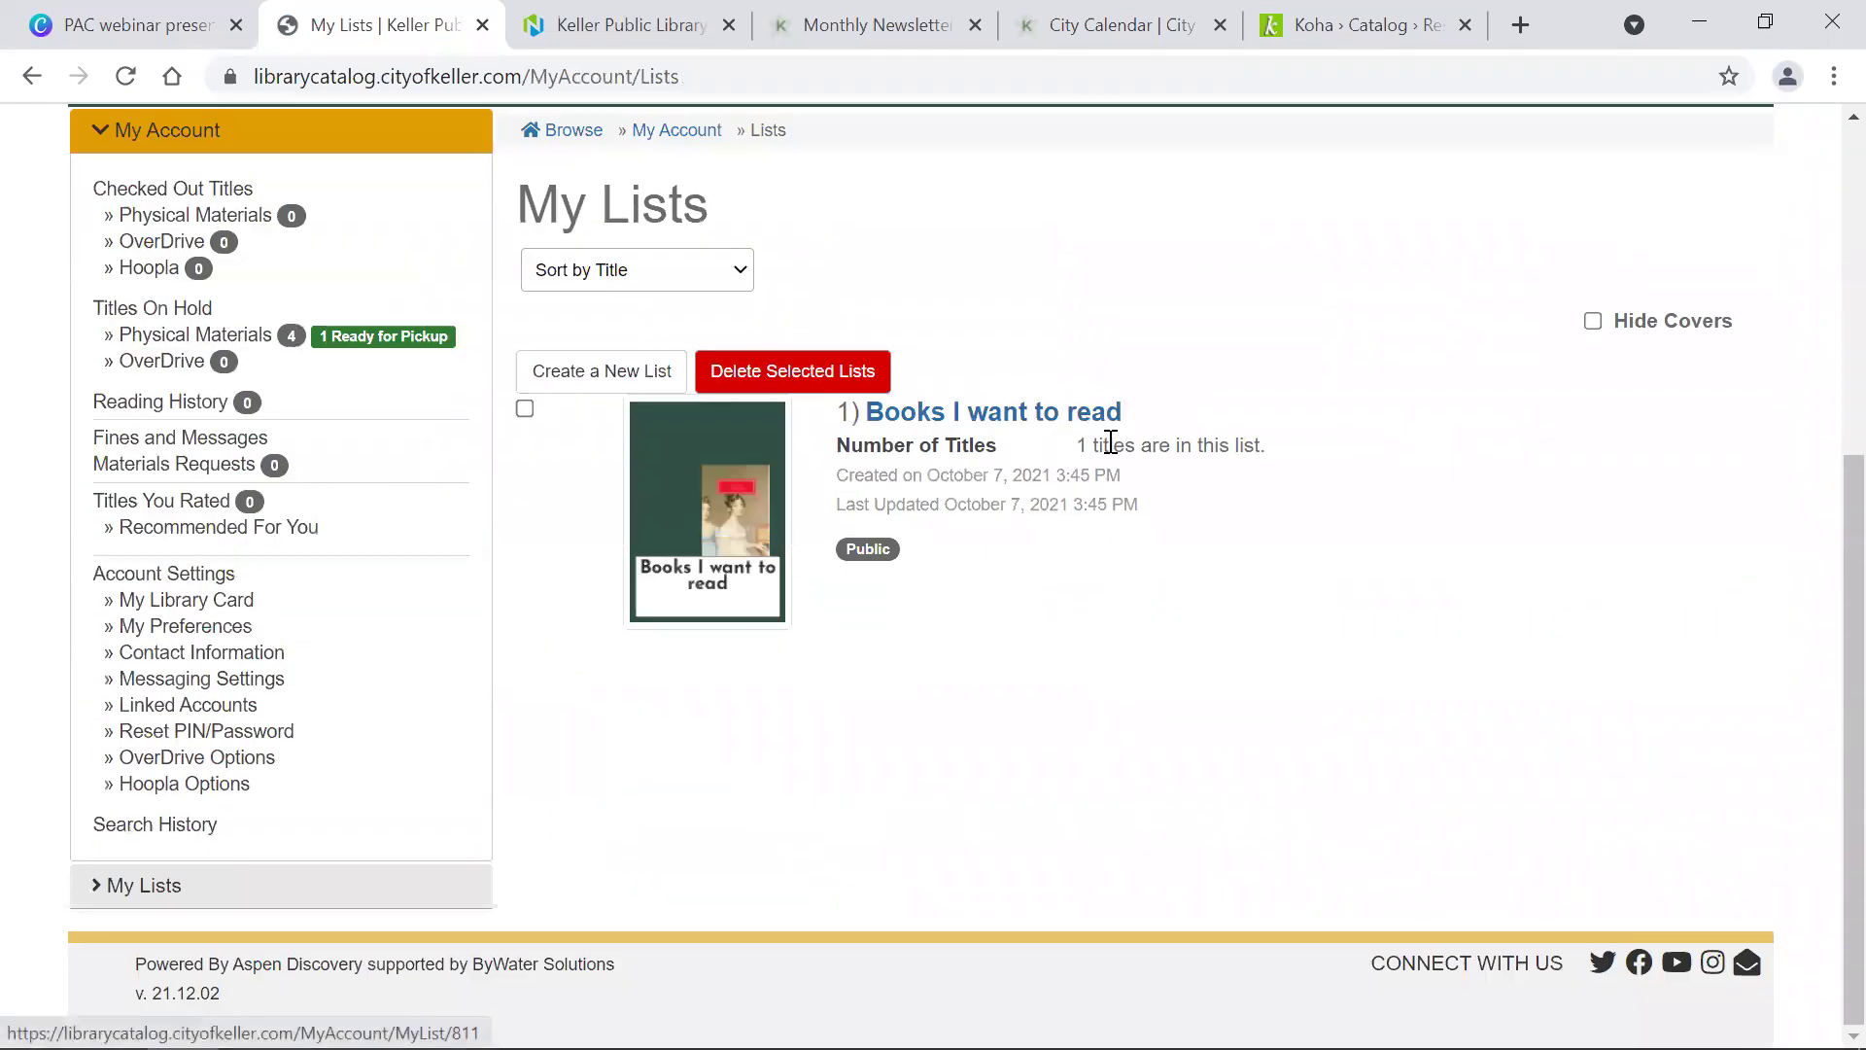
click(967, 418)
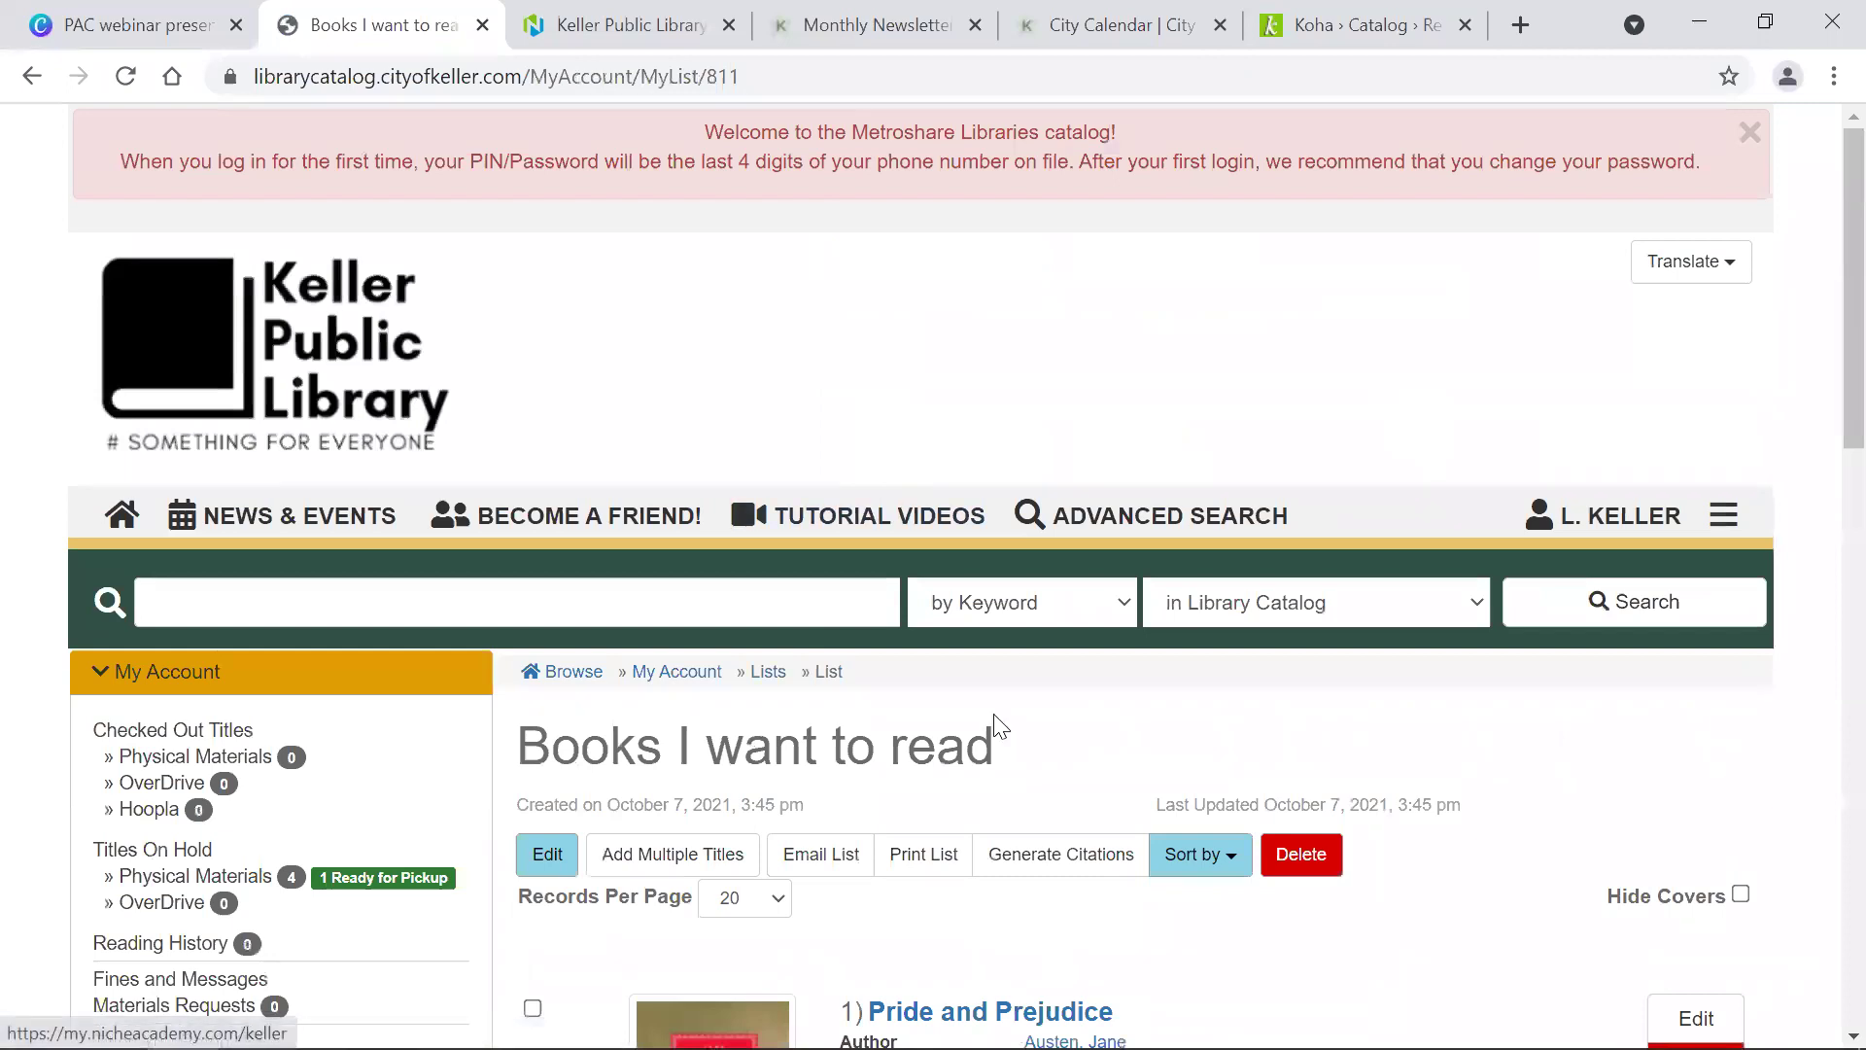
scroll(991, 719, down, 8)
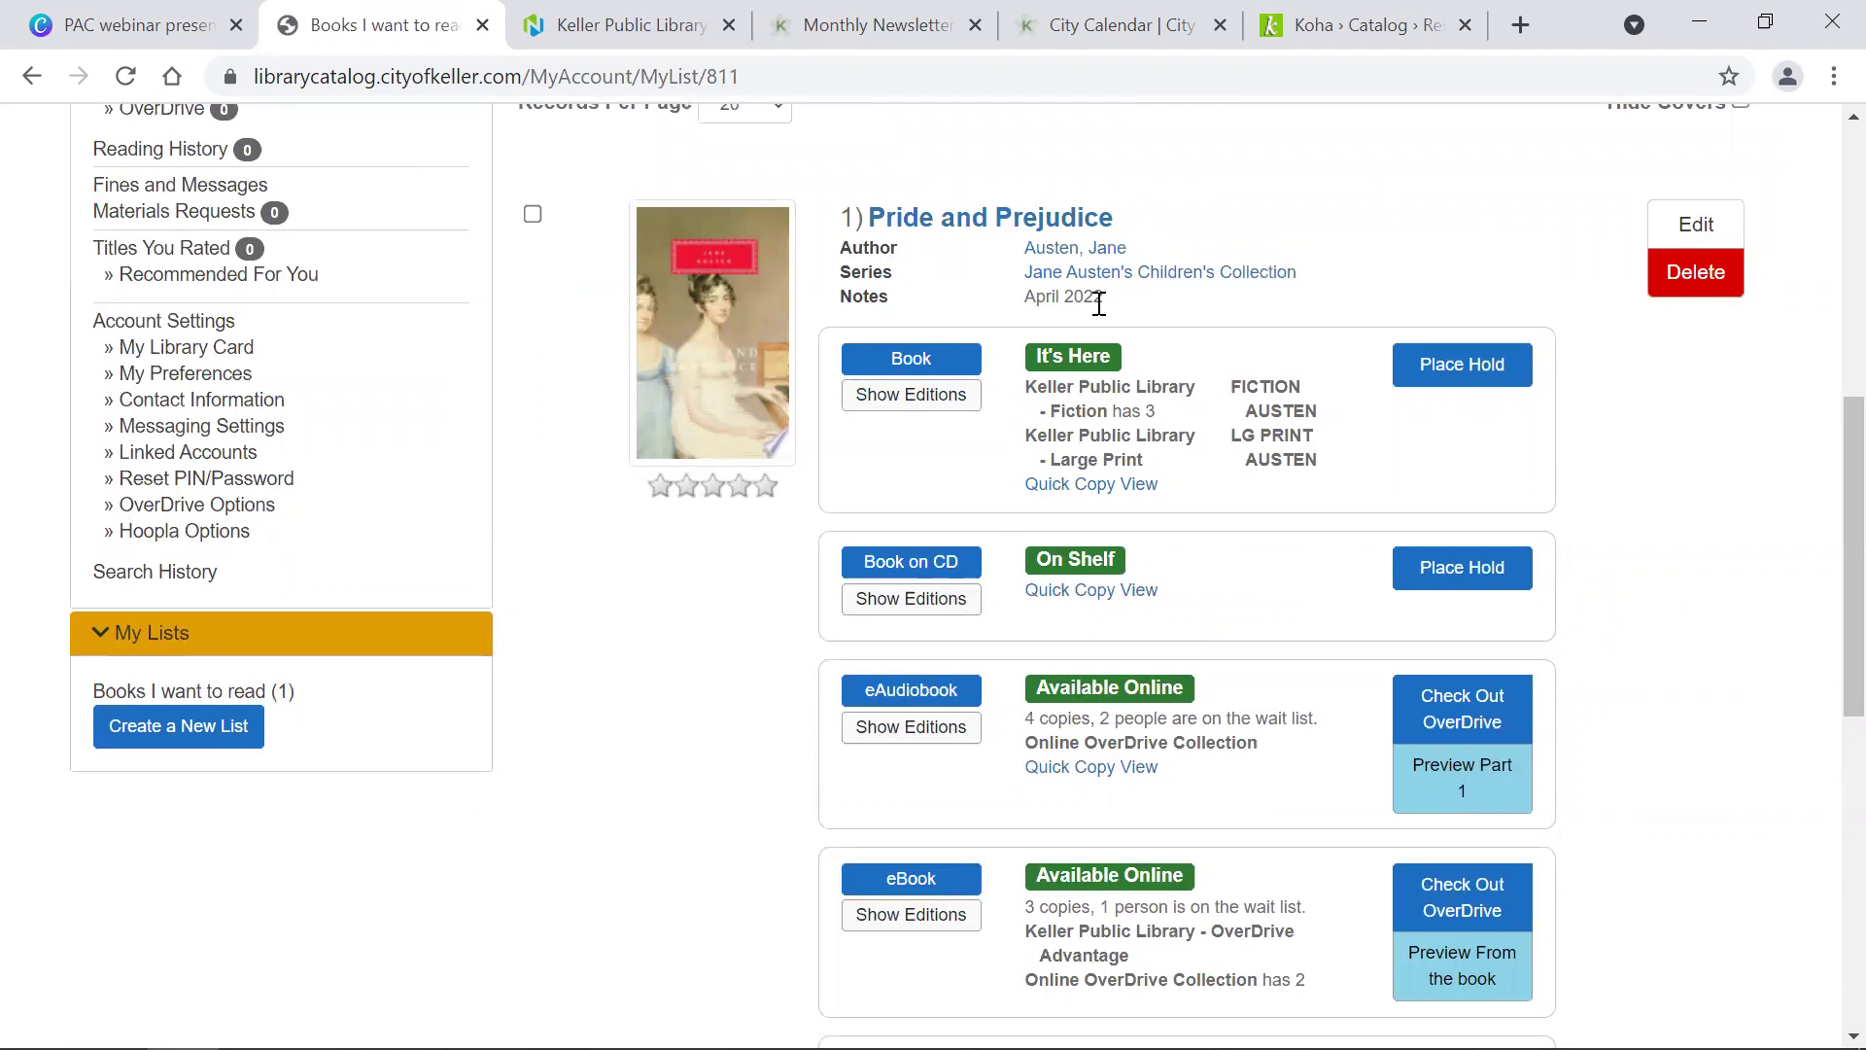
scroll(1098, 303, up, 8)
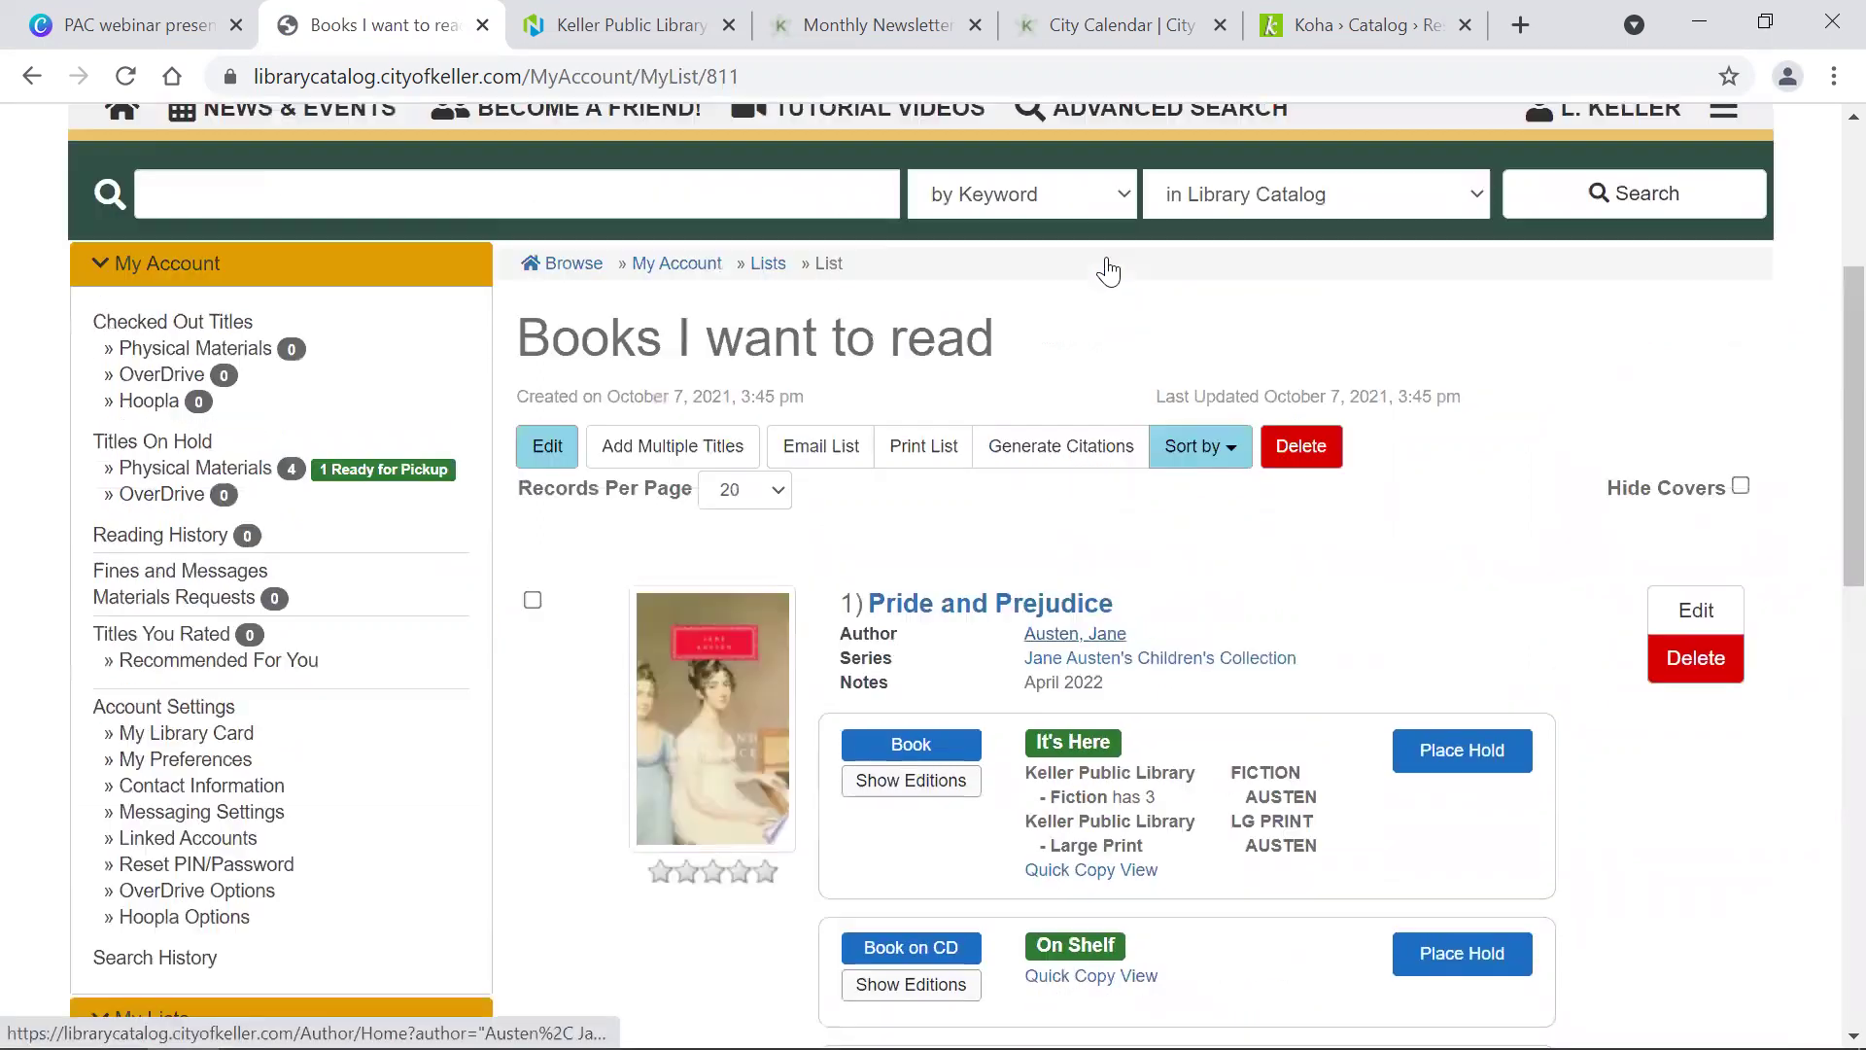
scroll(1131, 379, down, 4)
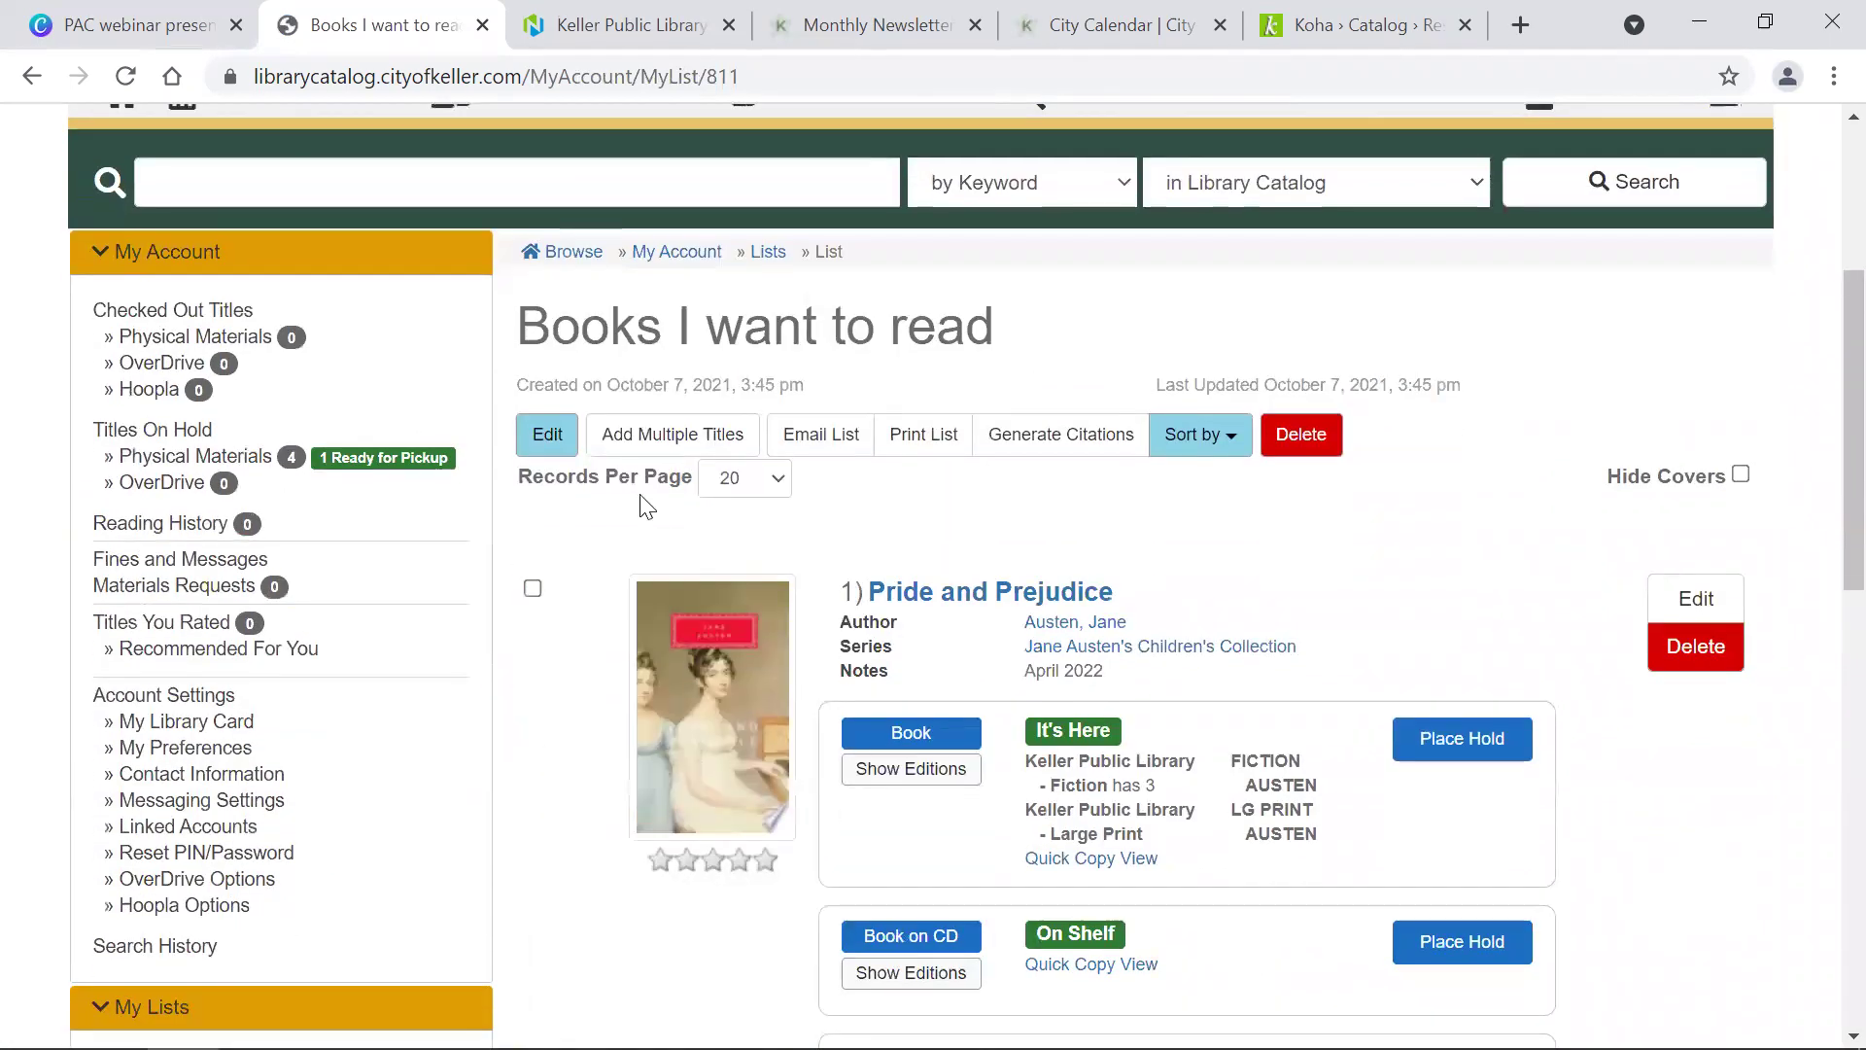
click(650, 445)
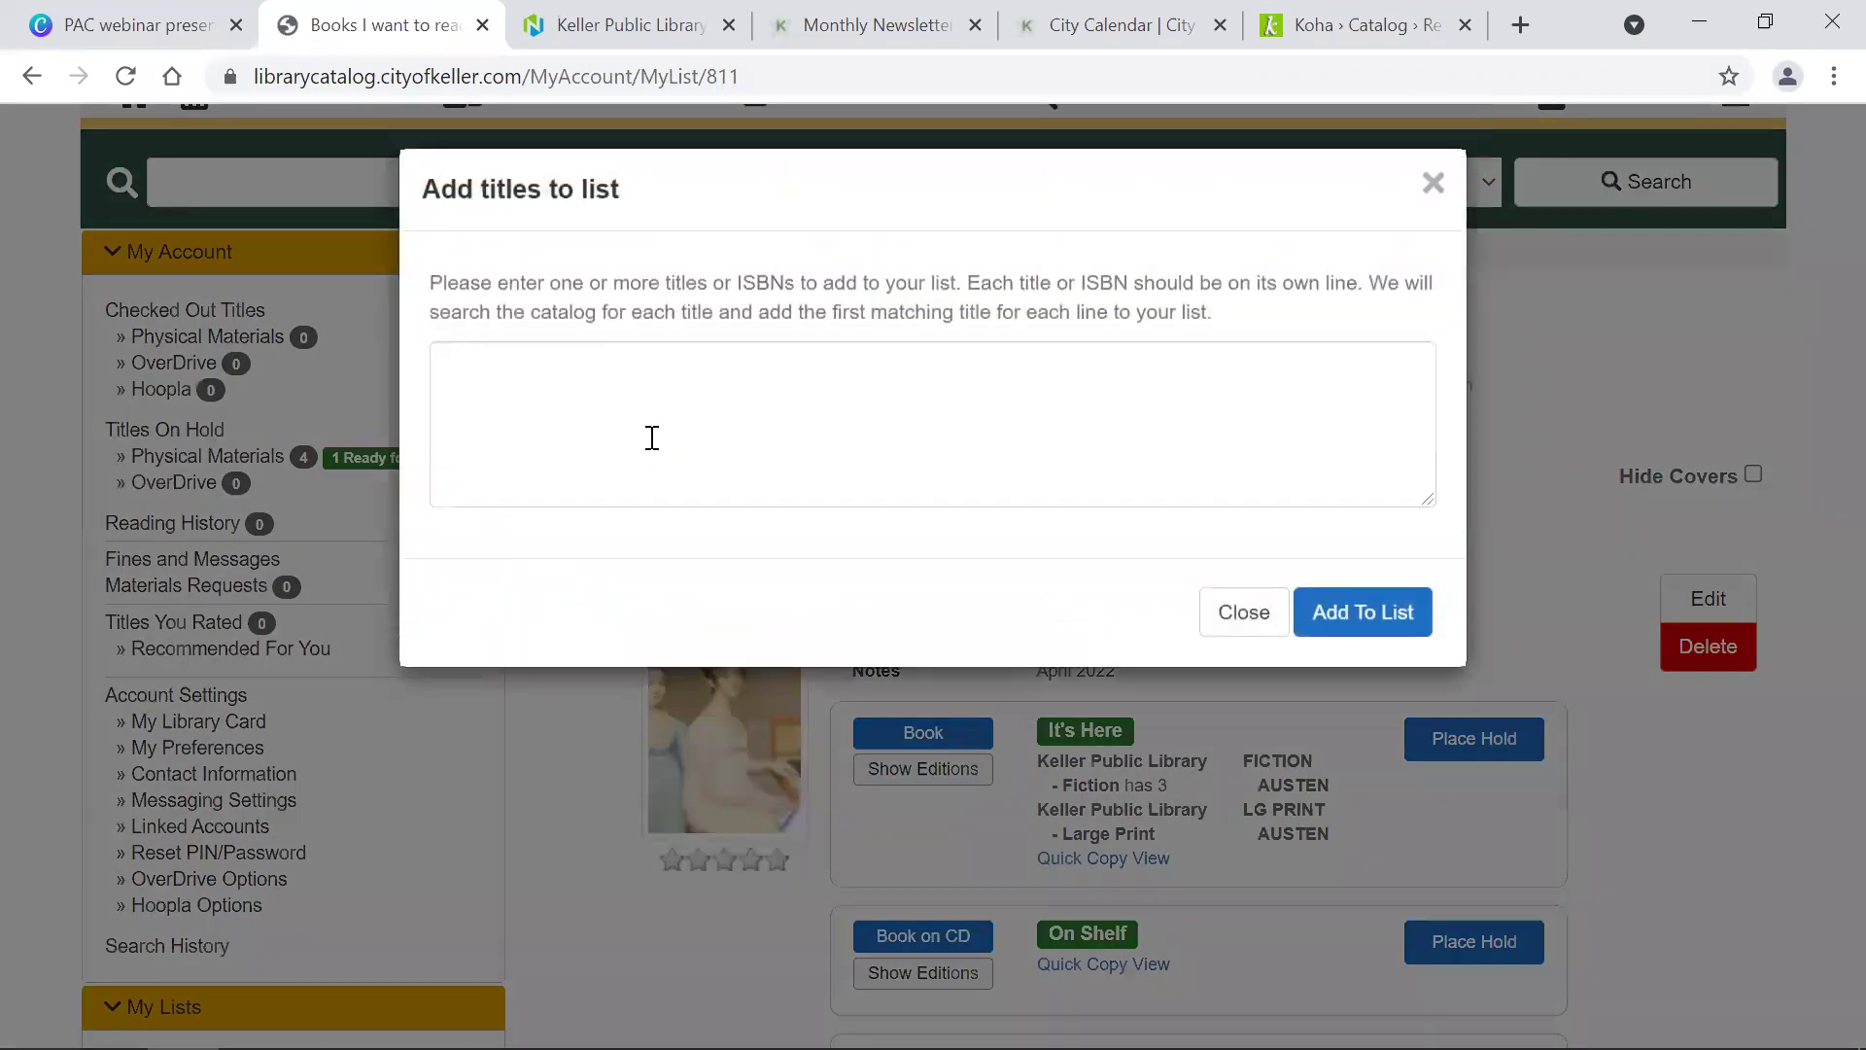
click(641, 375)
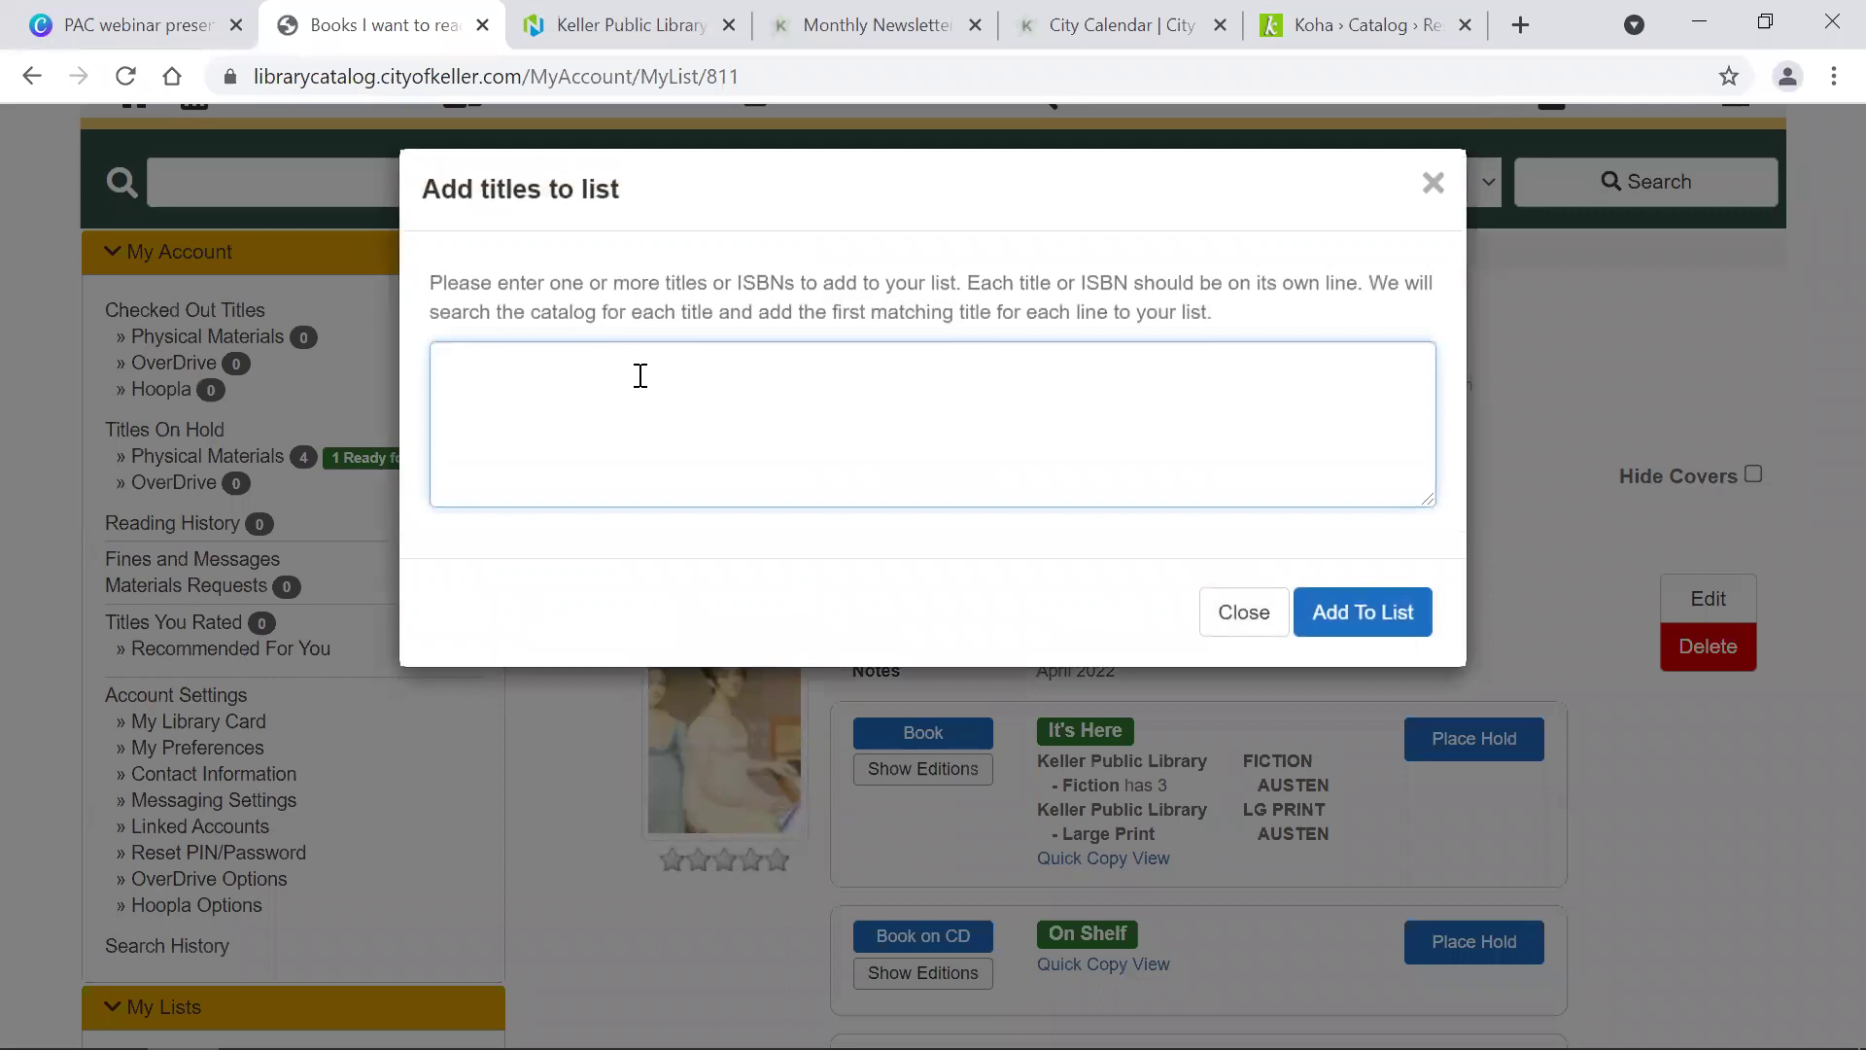
text(jurassic park by michael )
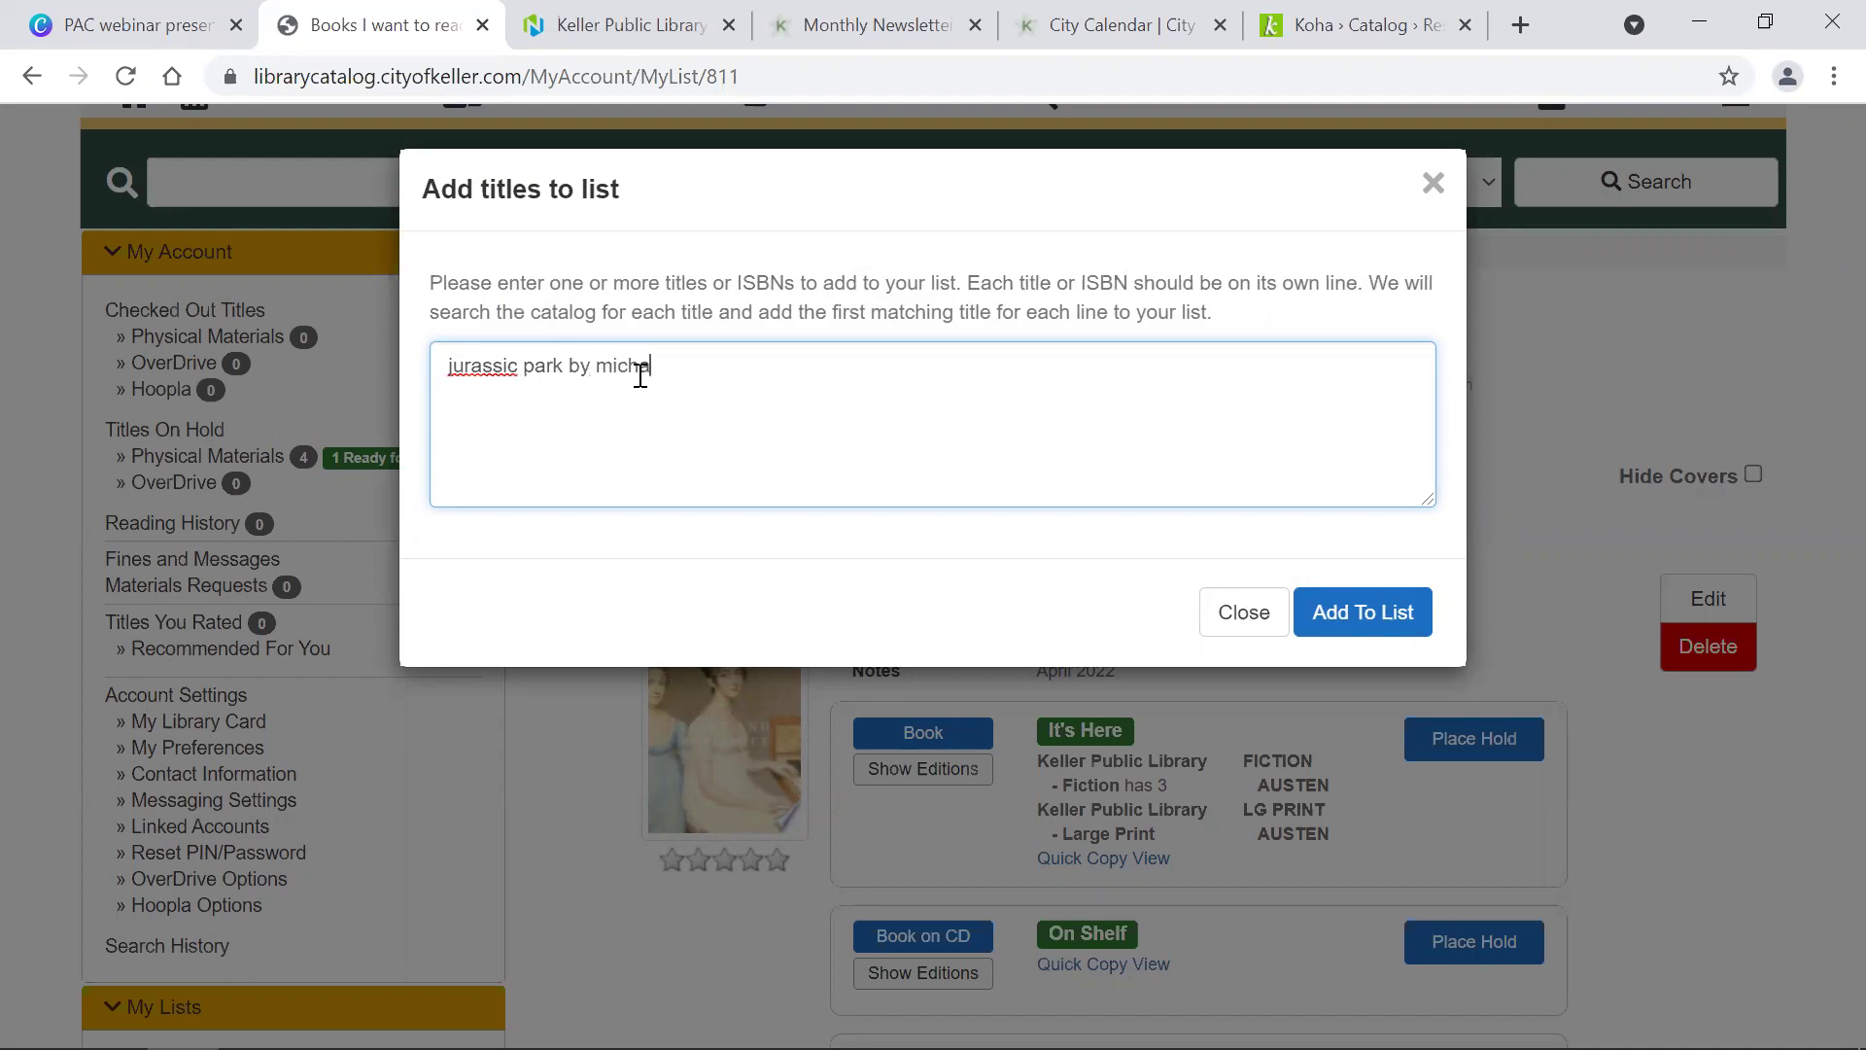
text(crichton )
text(it stephen king )
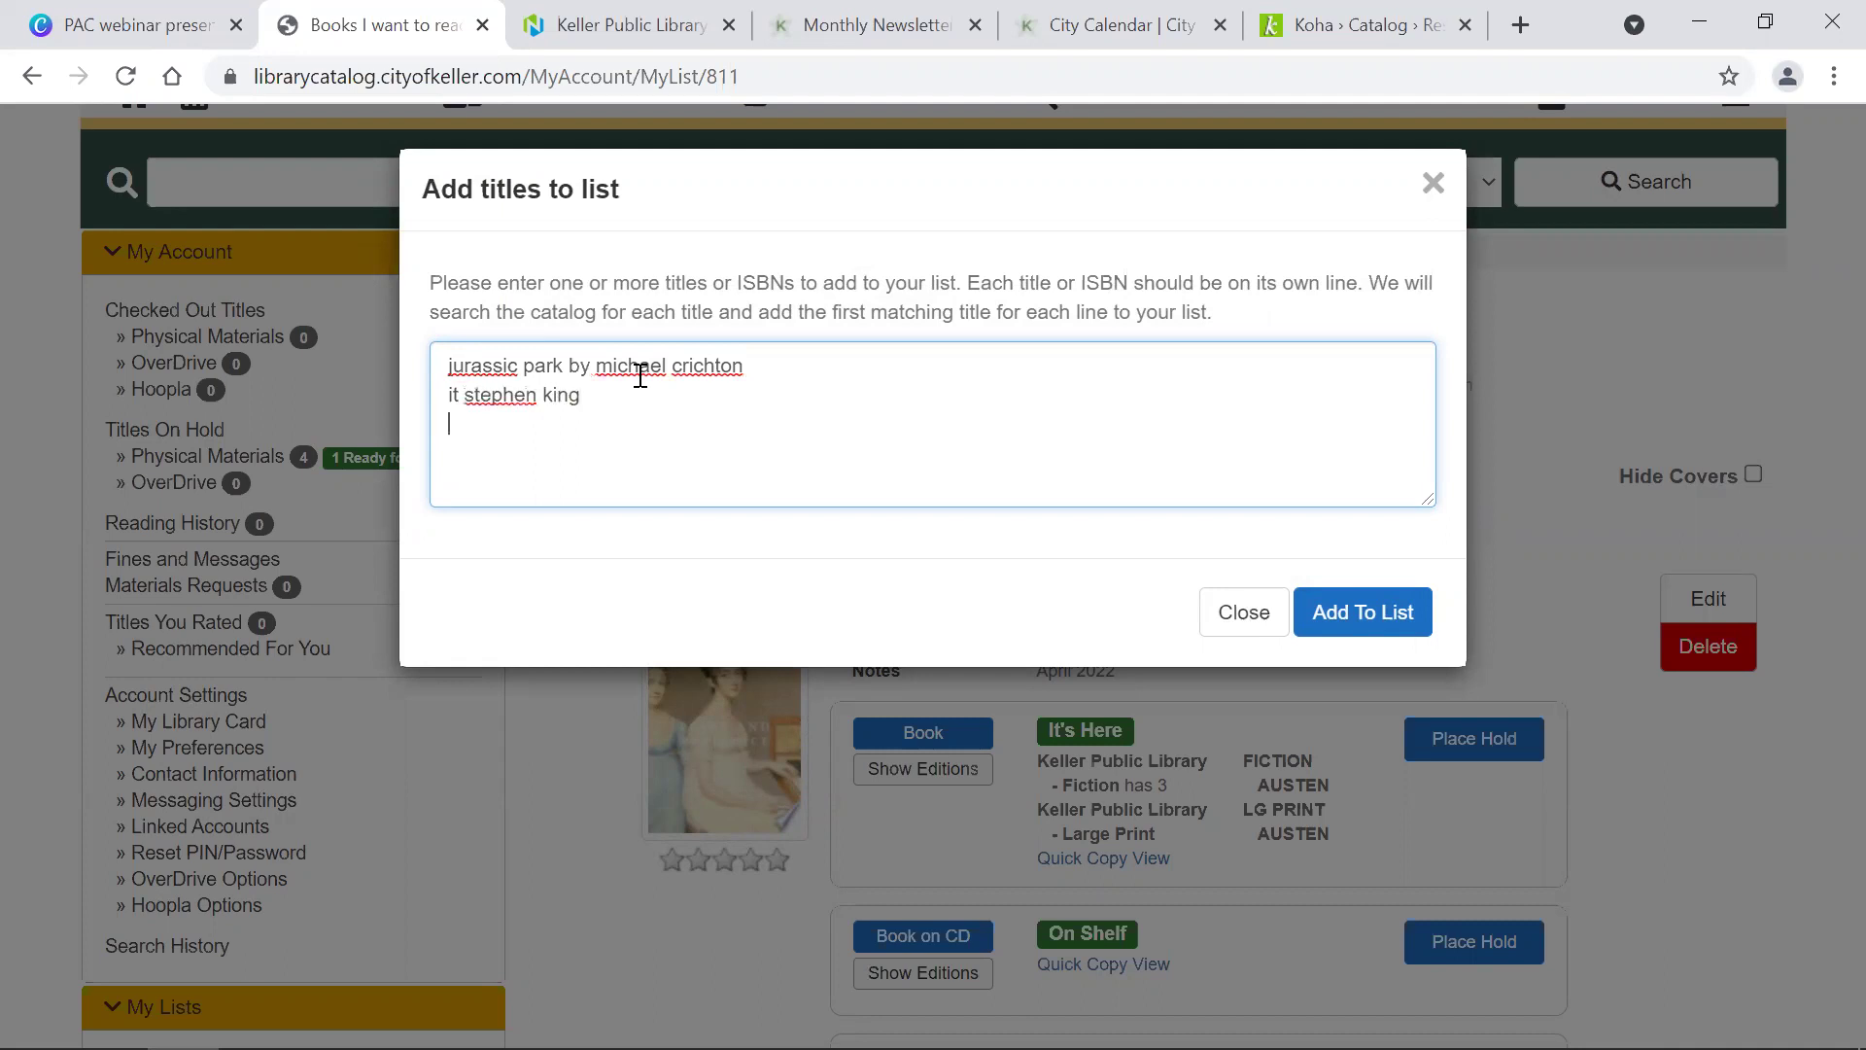
text(nutshell ian mcewan)
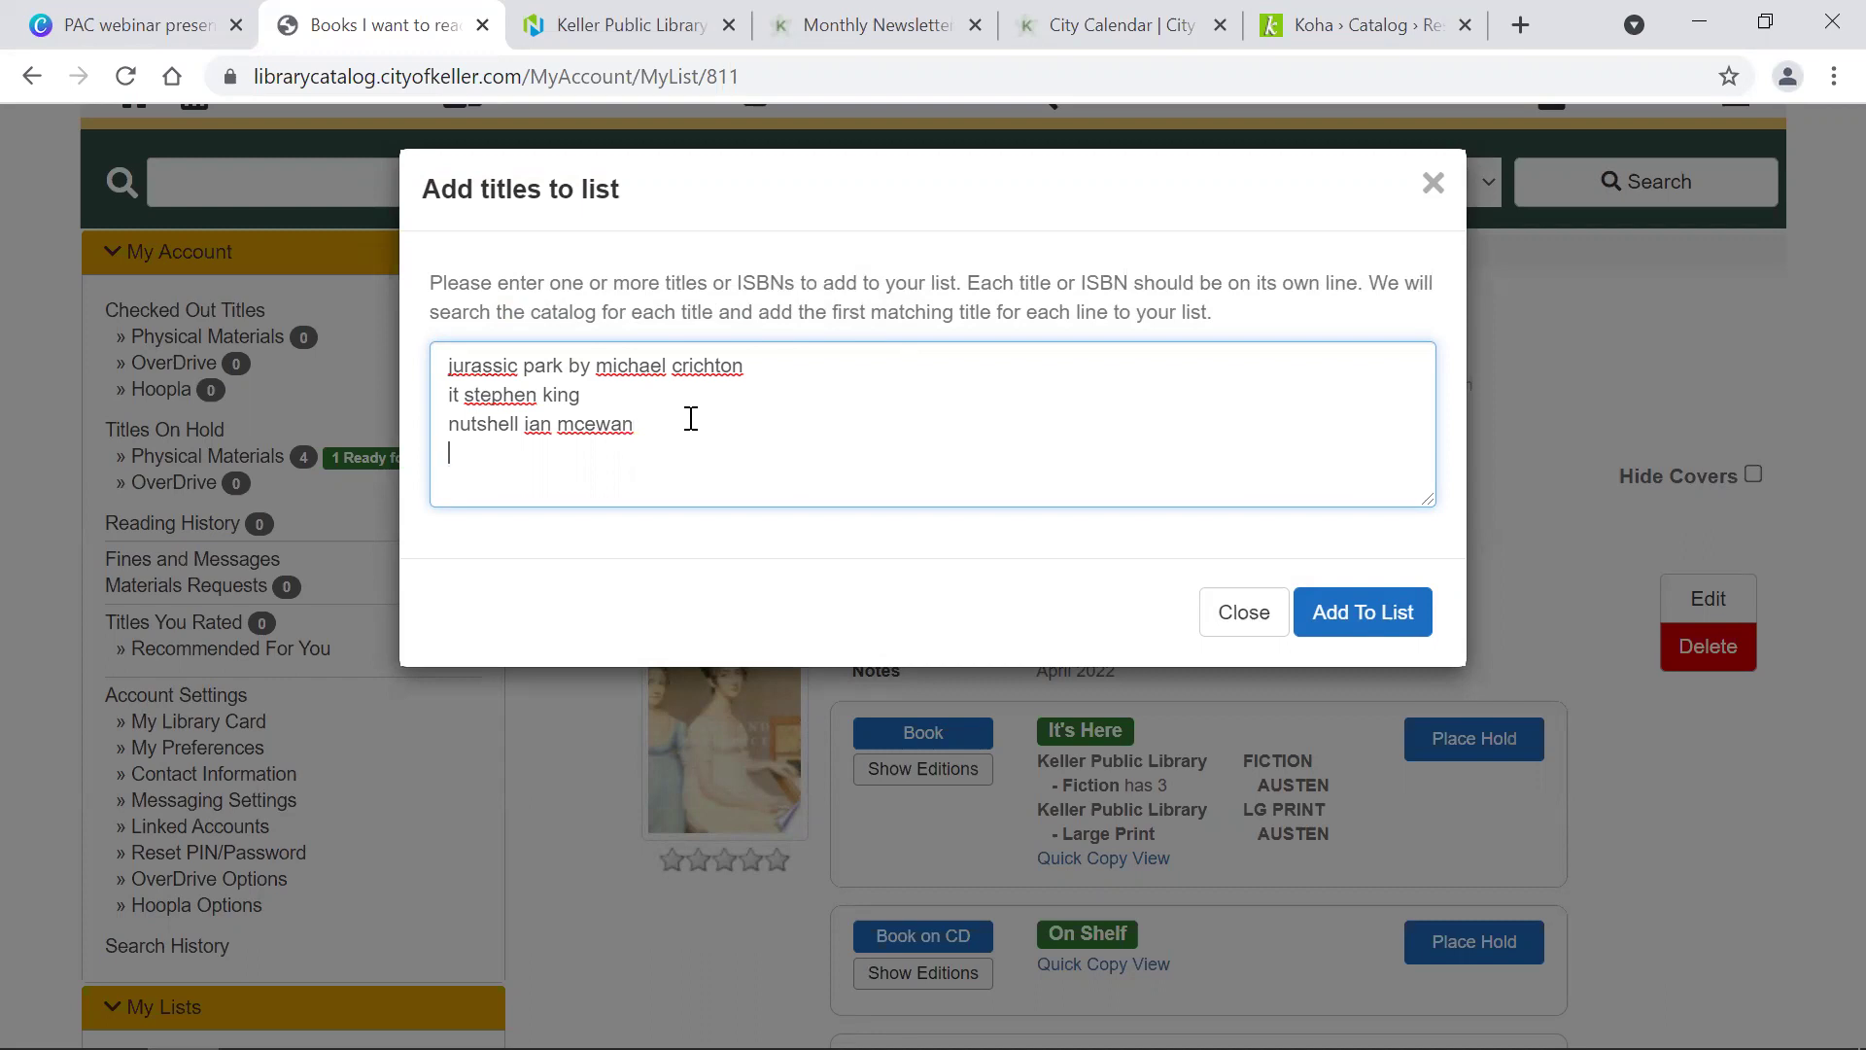
text(9780593286418)
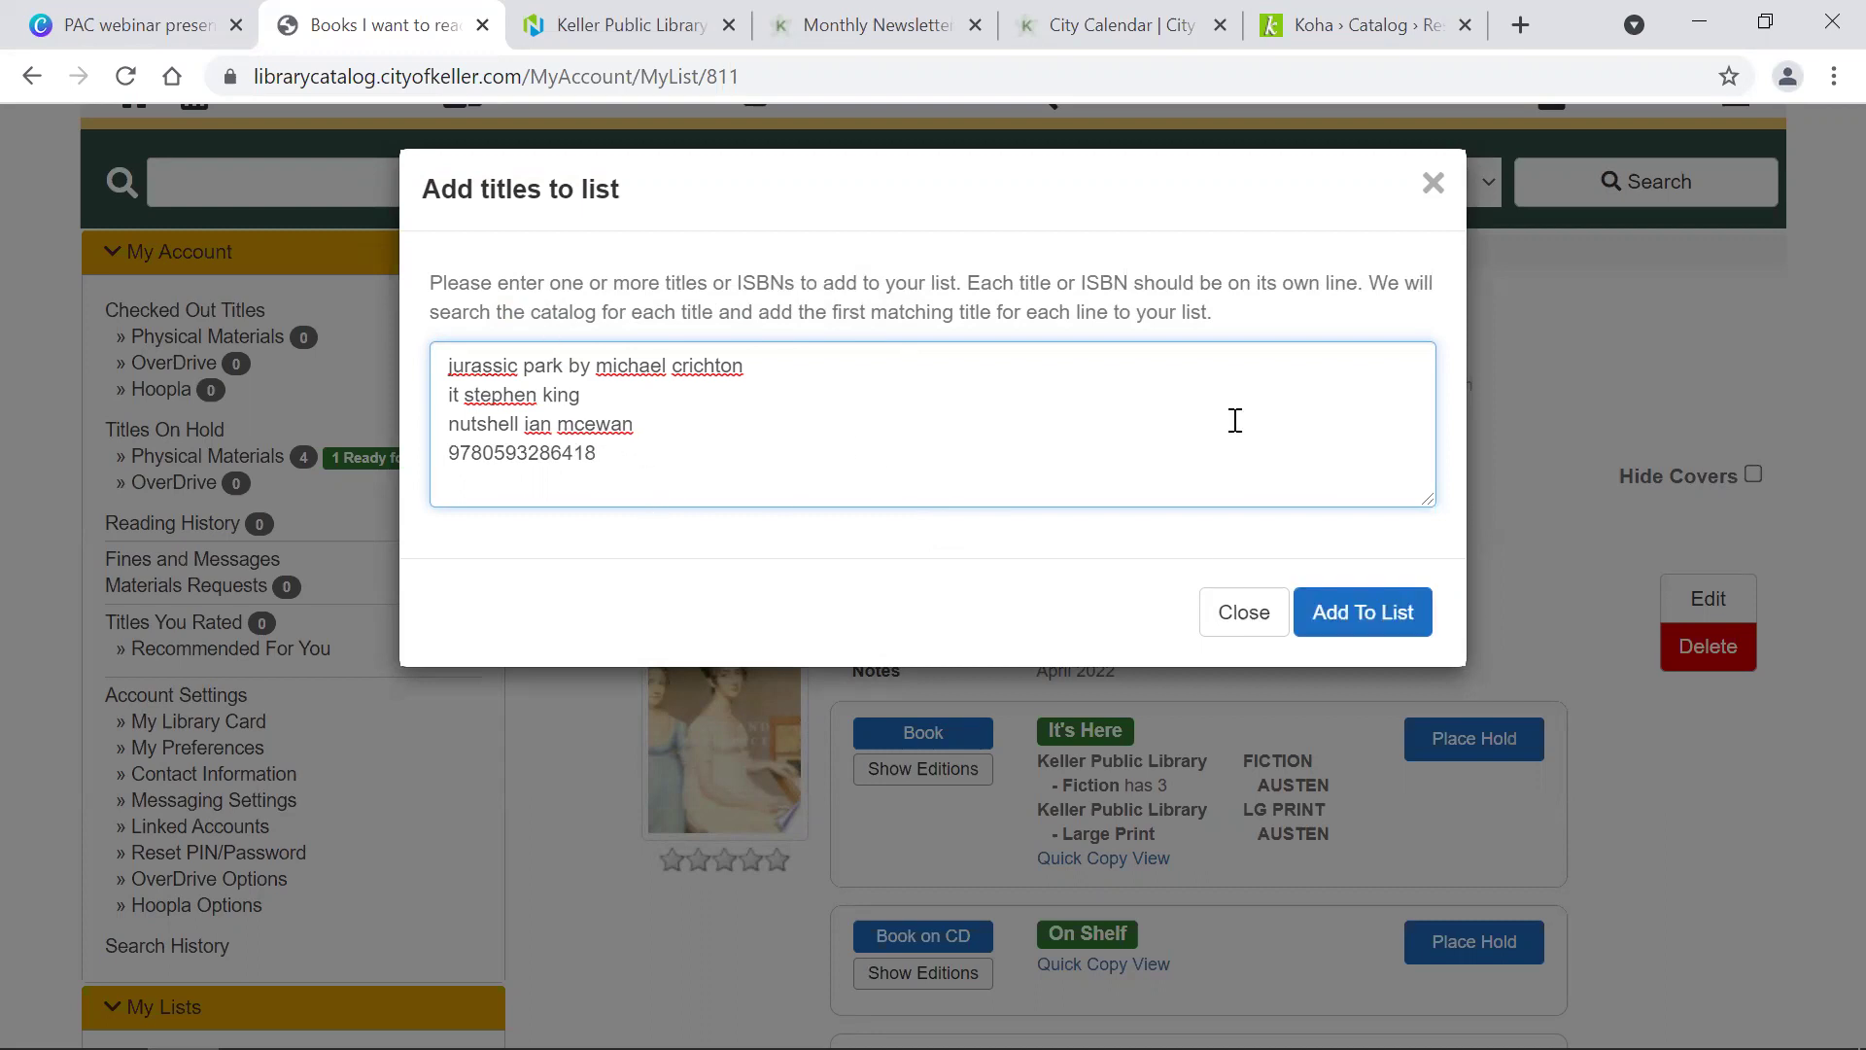
click(1358, 622)
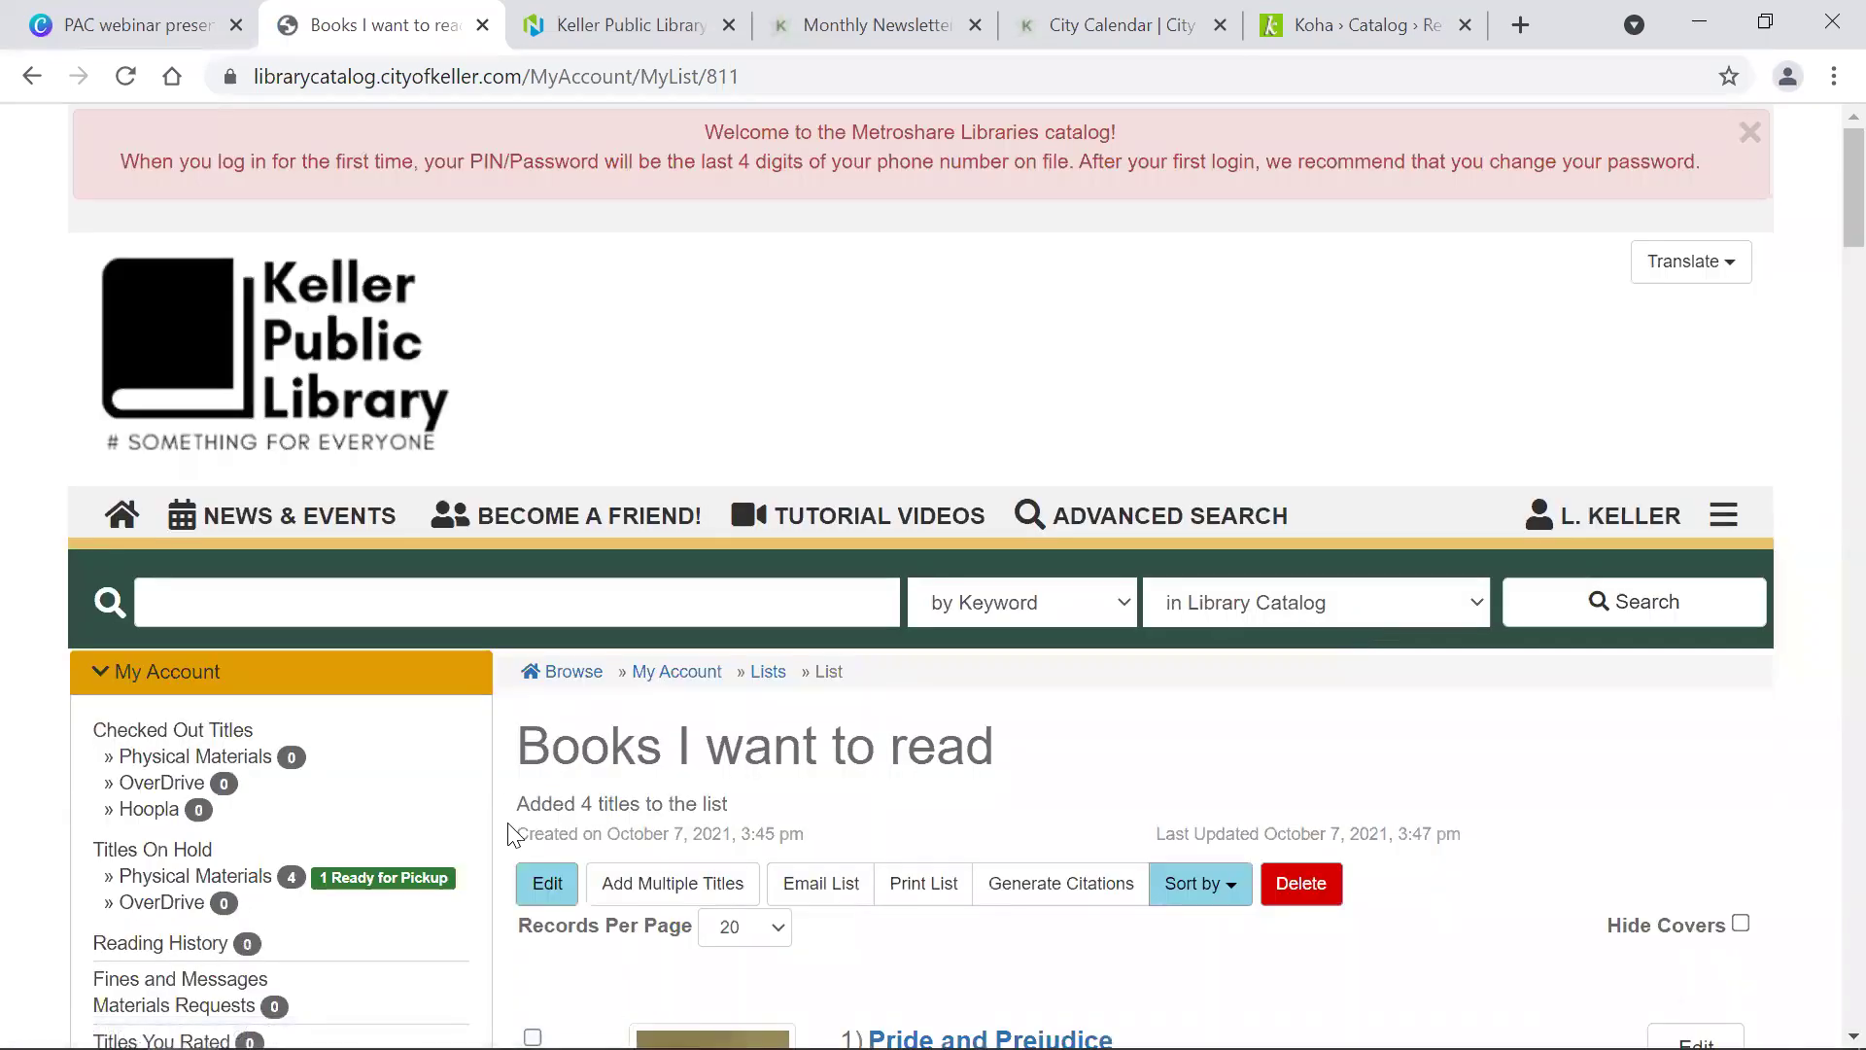
Step: Delete the Jurassic Park DVD from the list and review the four remaining titles
scroll(700, 808, down, 13)
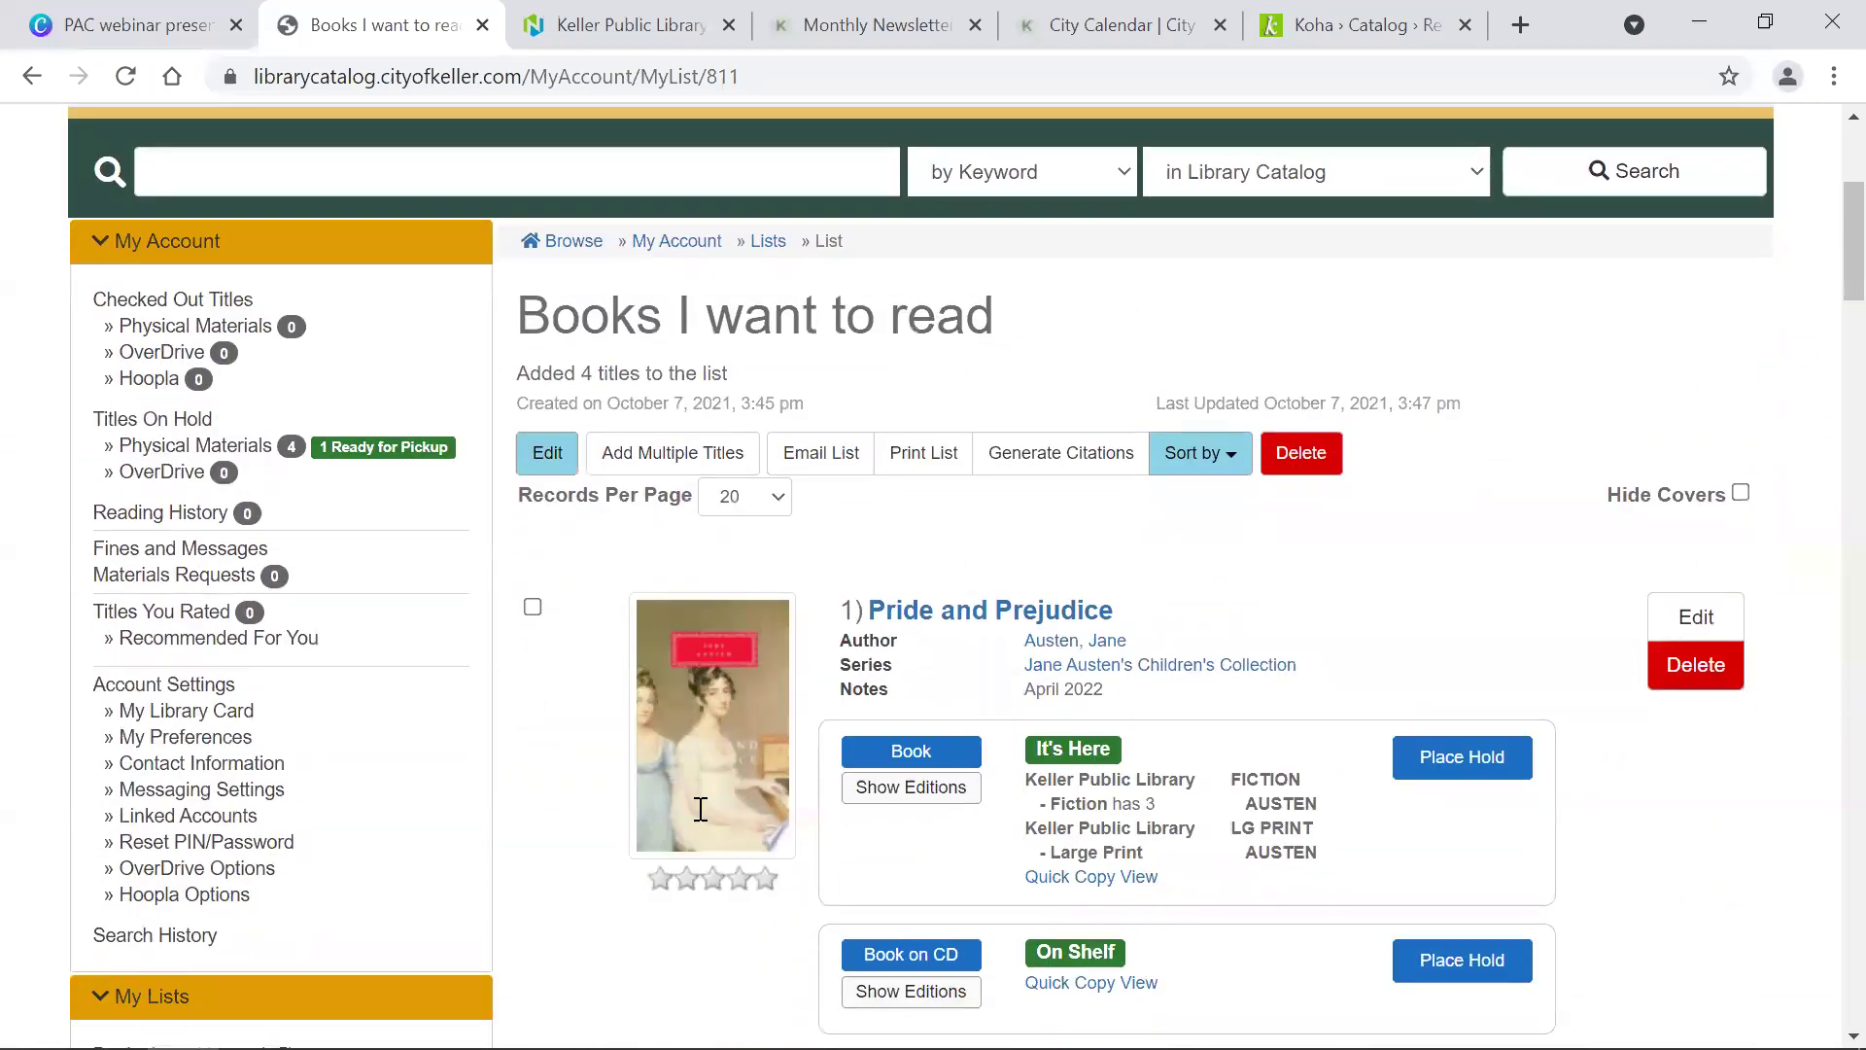
scroll(700, 824, down, 12)
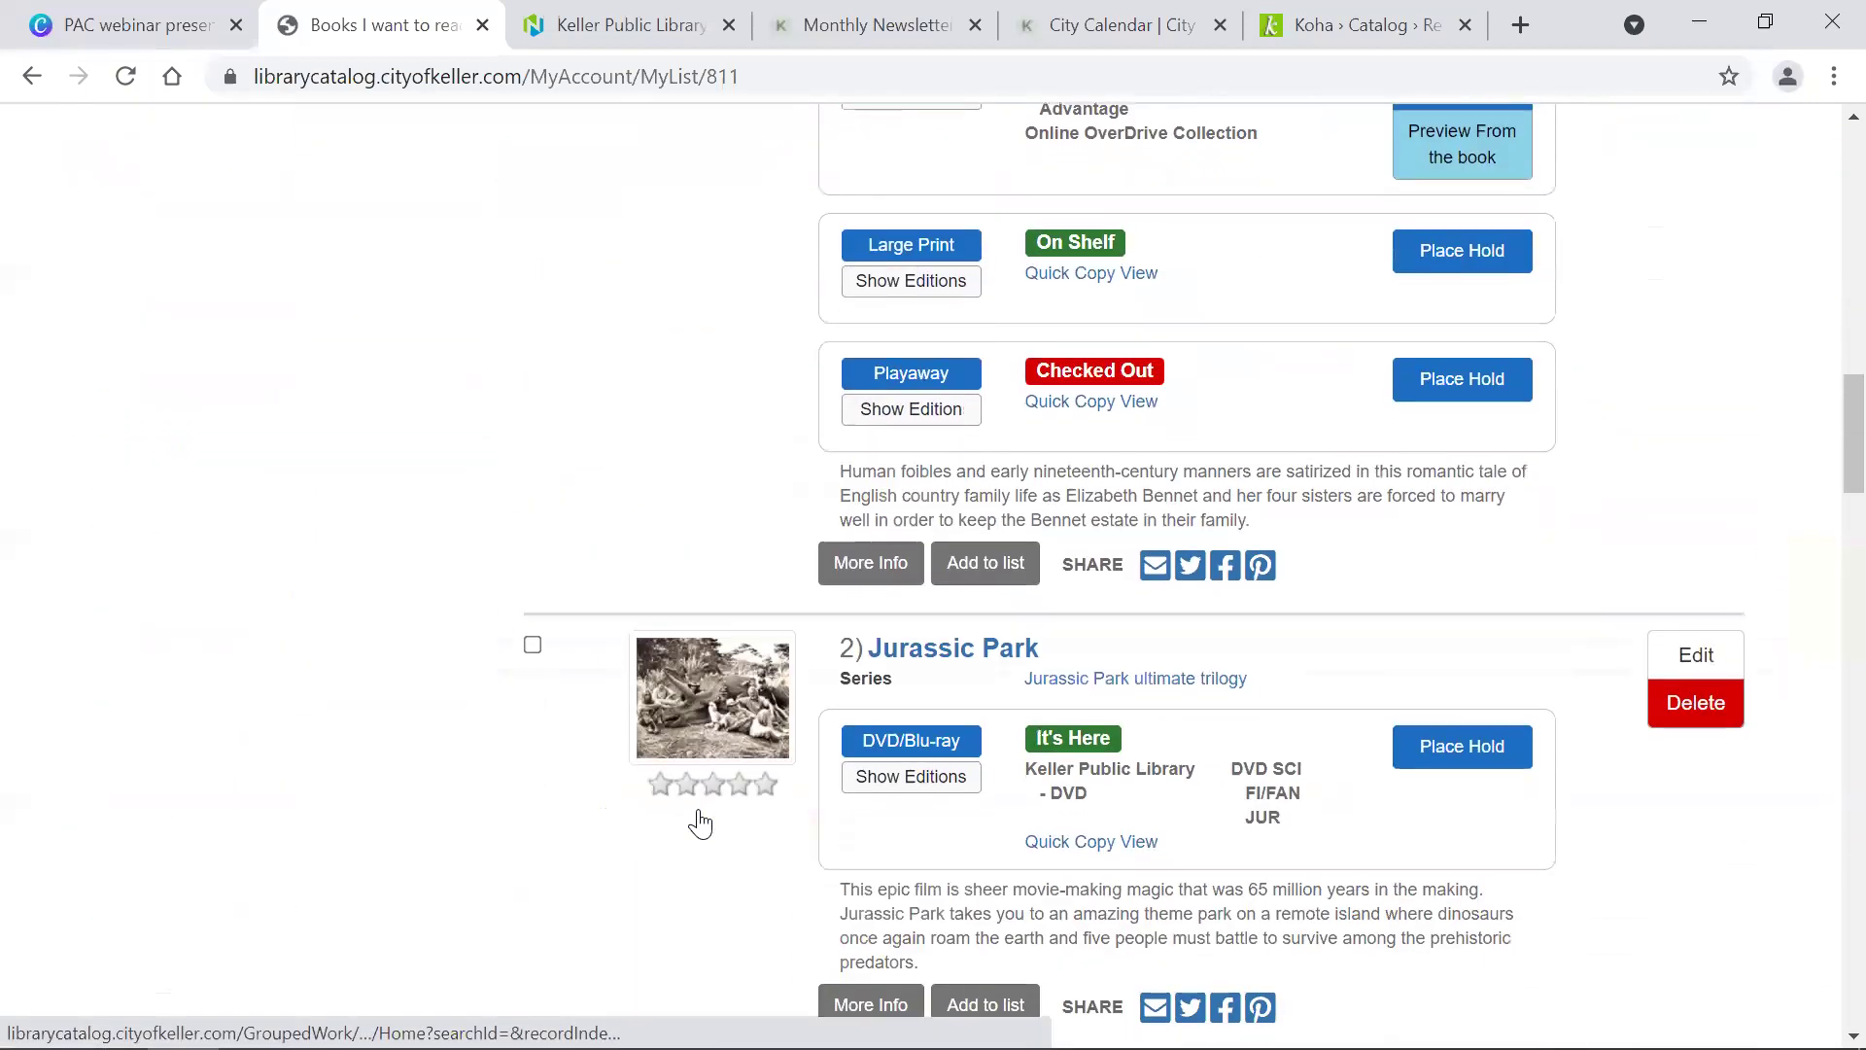
scroll(704, 822, up, 5)
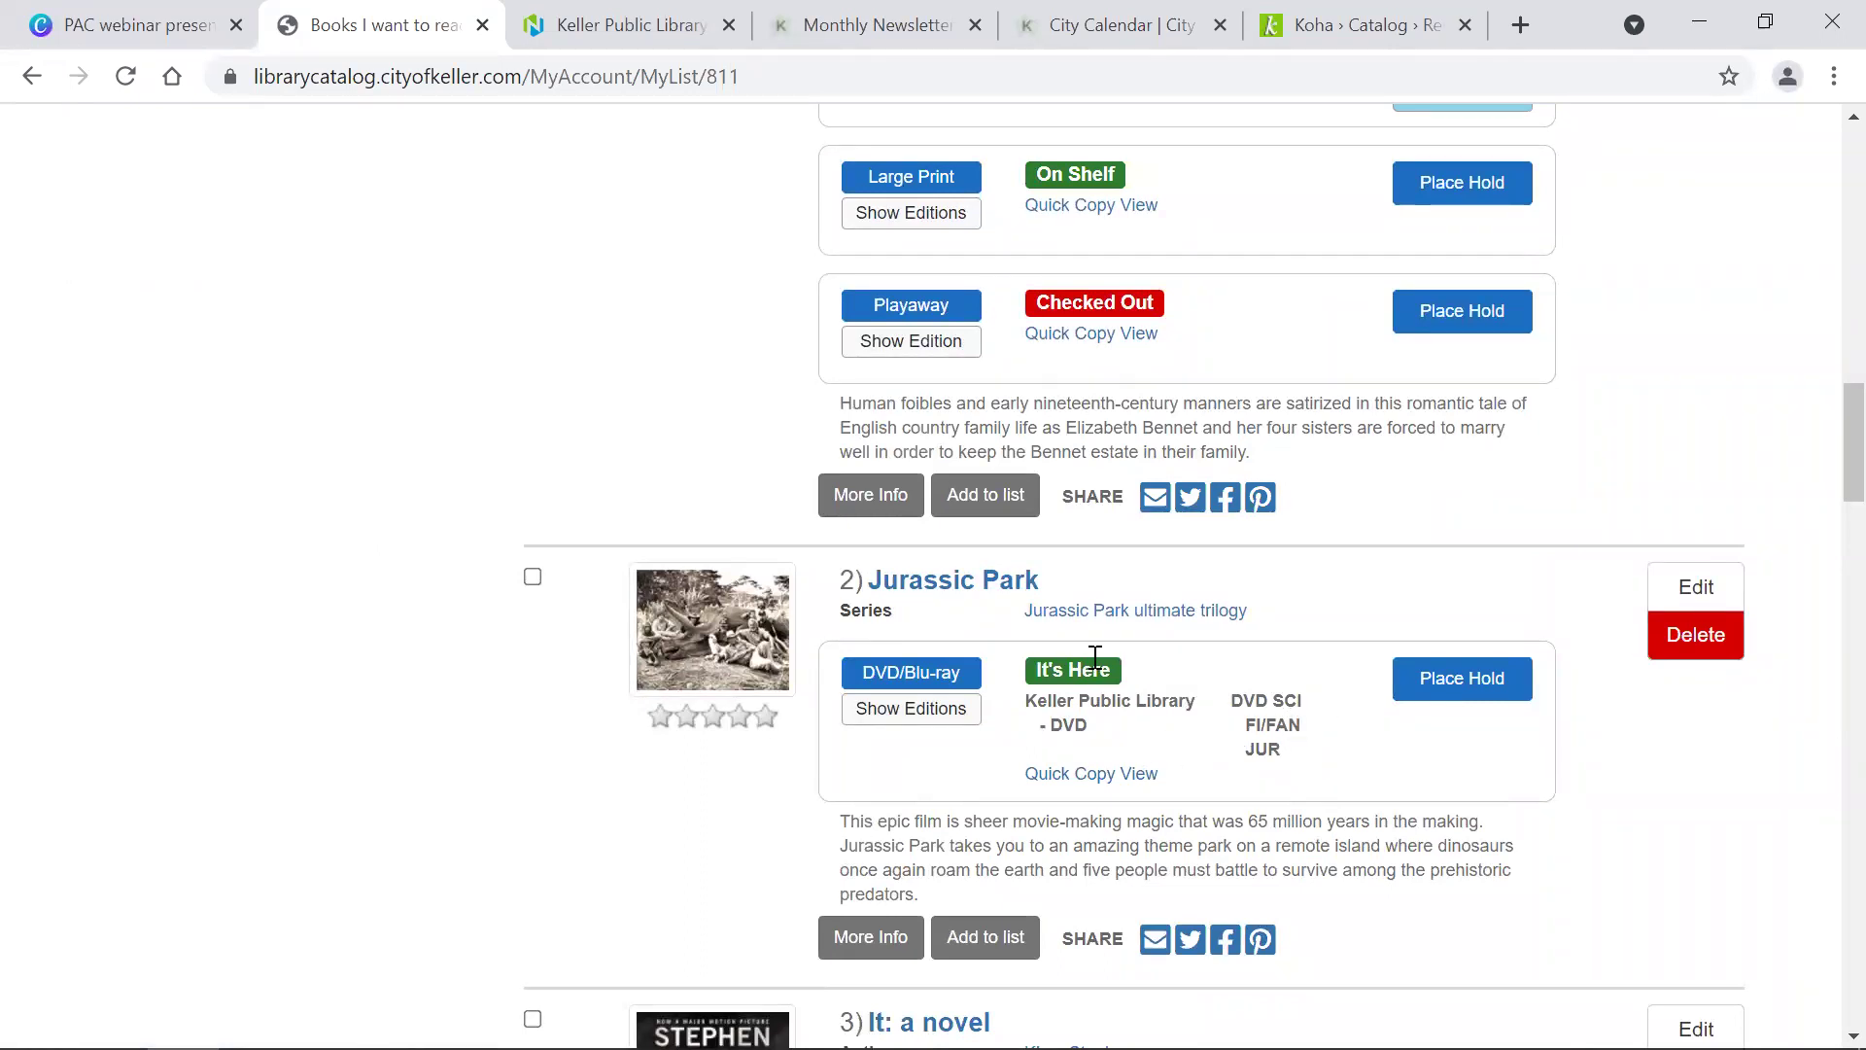
click(1696, 635)
click(1077, 251)
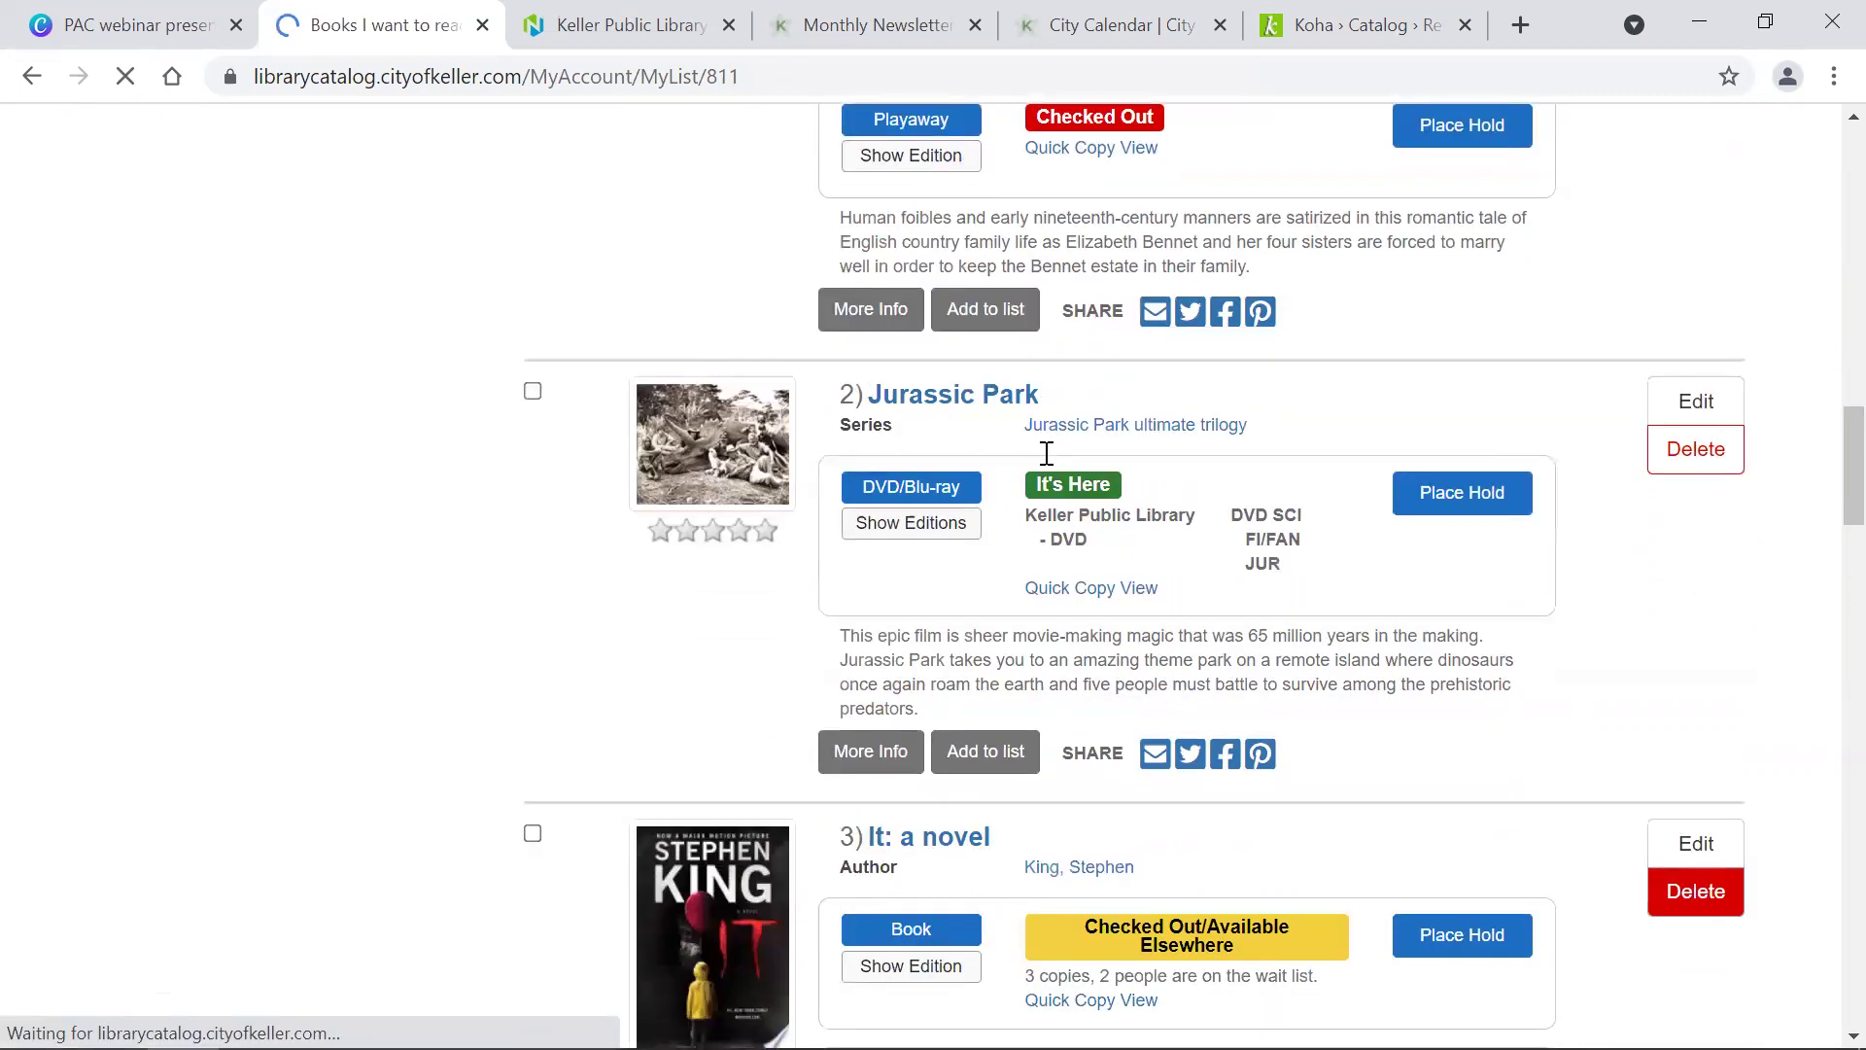
scroll(1046, 454, down, 8)
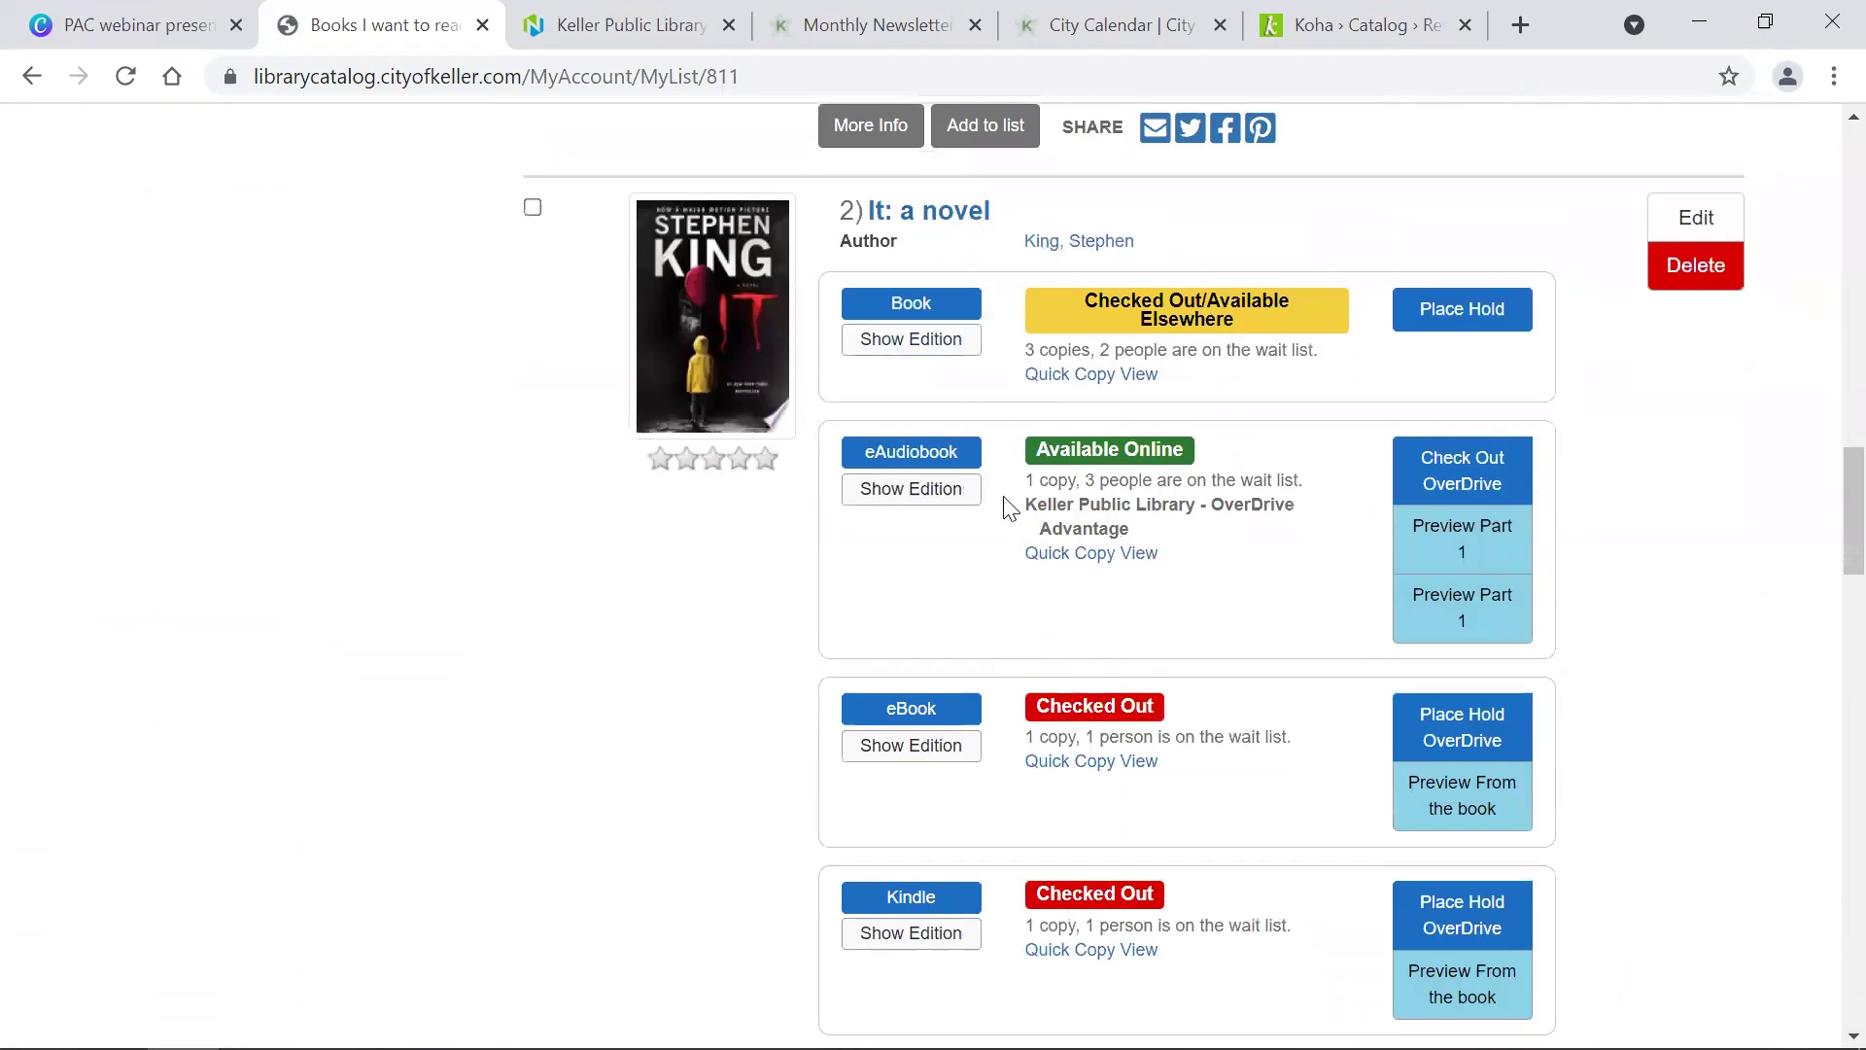
scroll(1011, 507, down, 11)
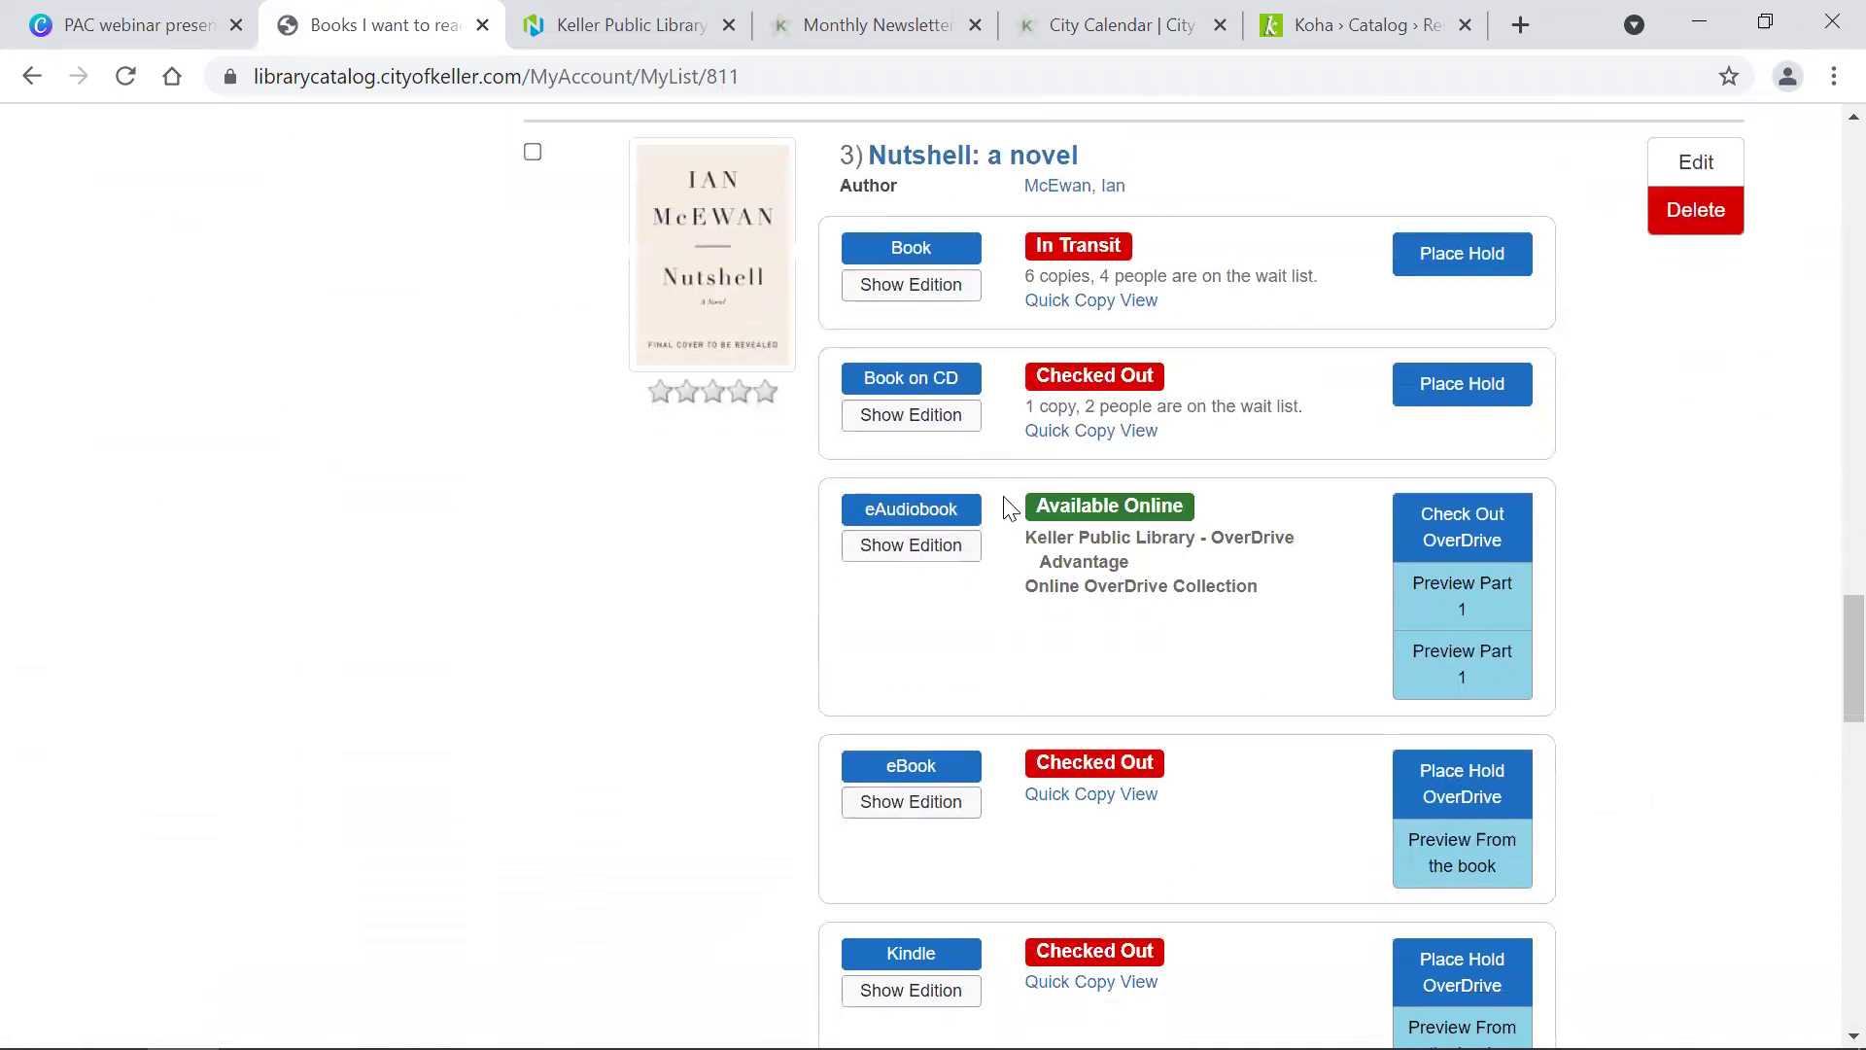
scroll(1154, 408, down, 12)
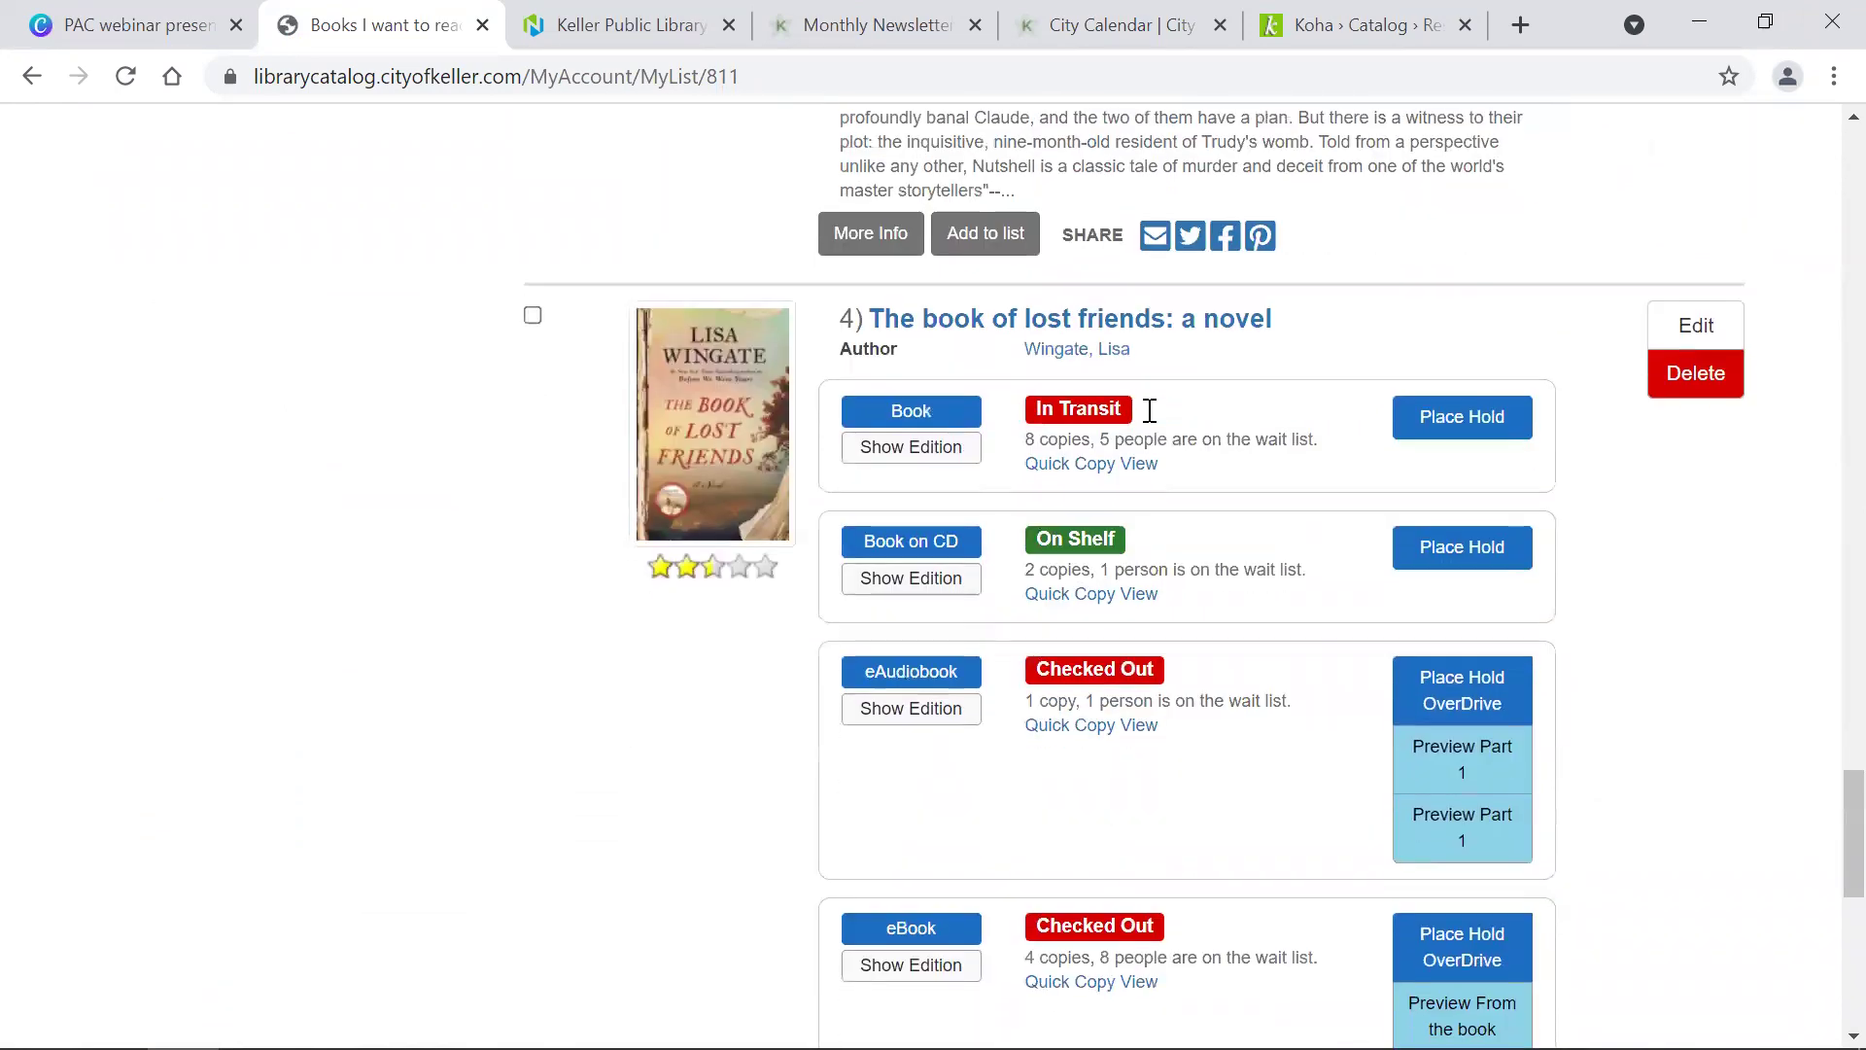
scroll(1149, 410, up, 16)
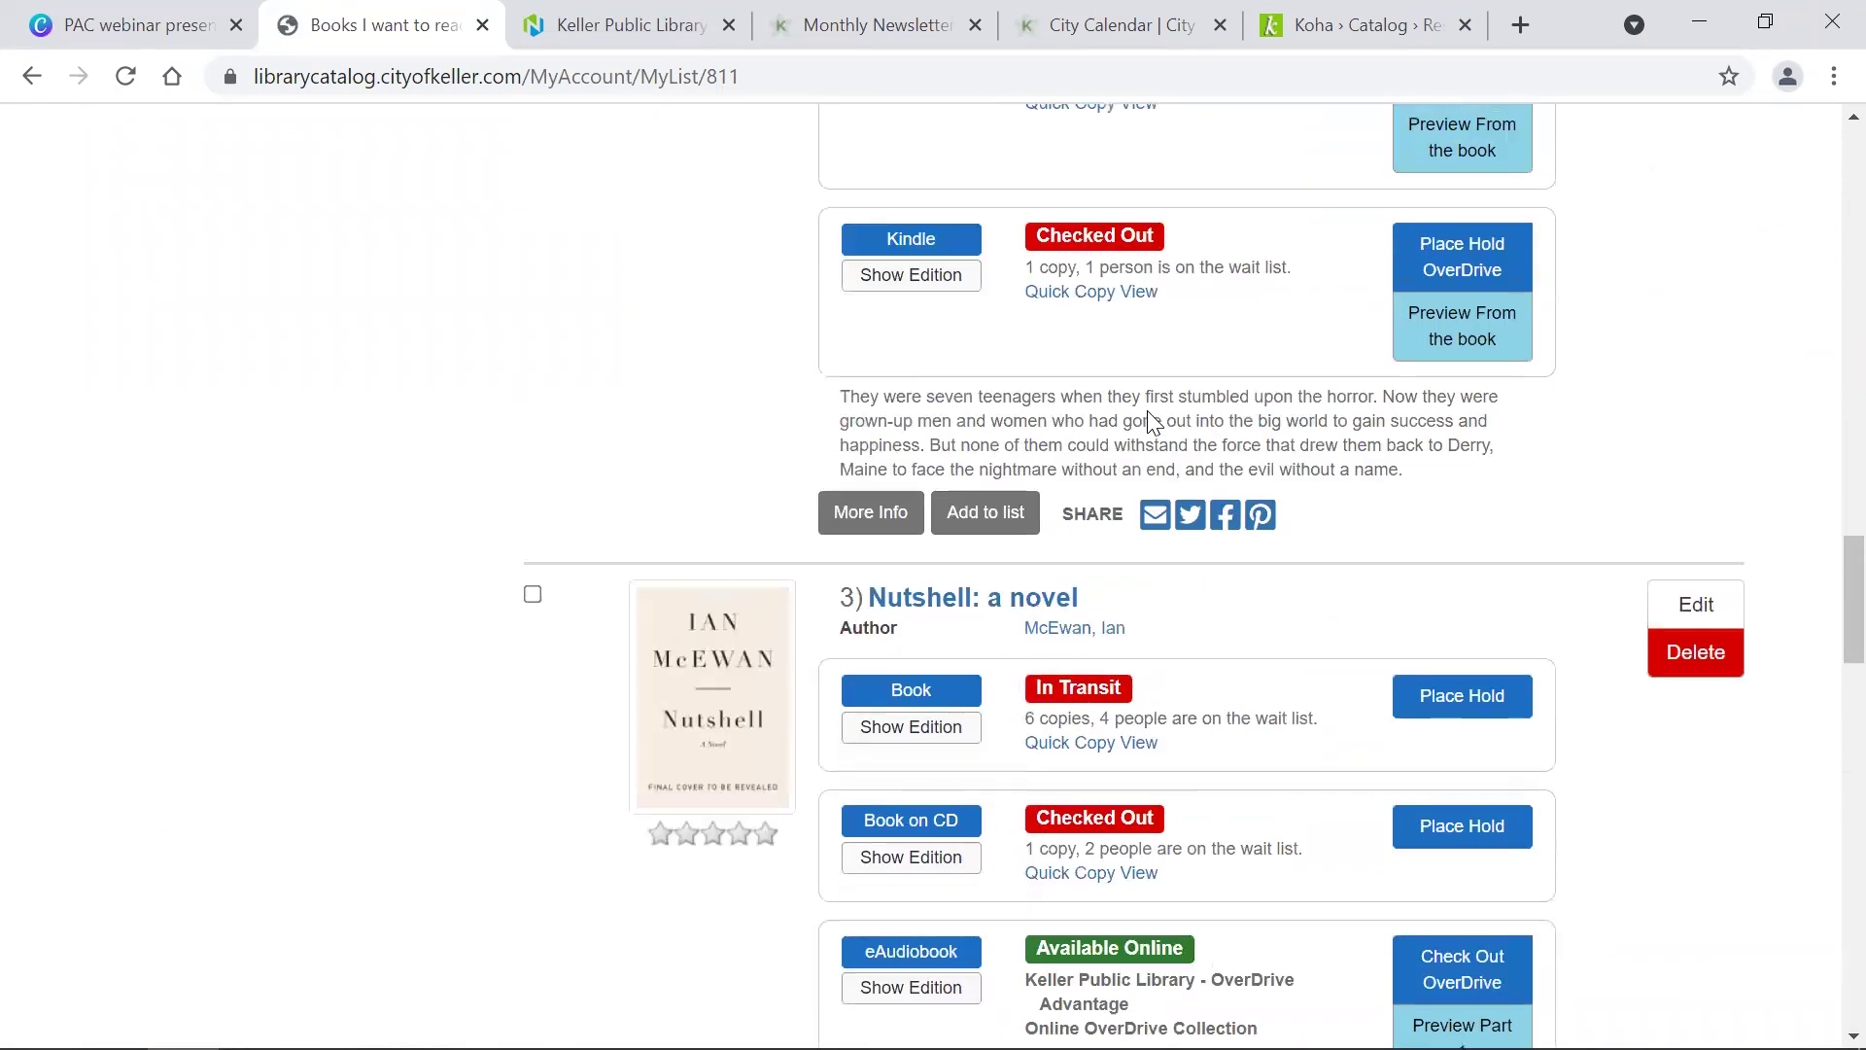
click(1699, 585)
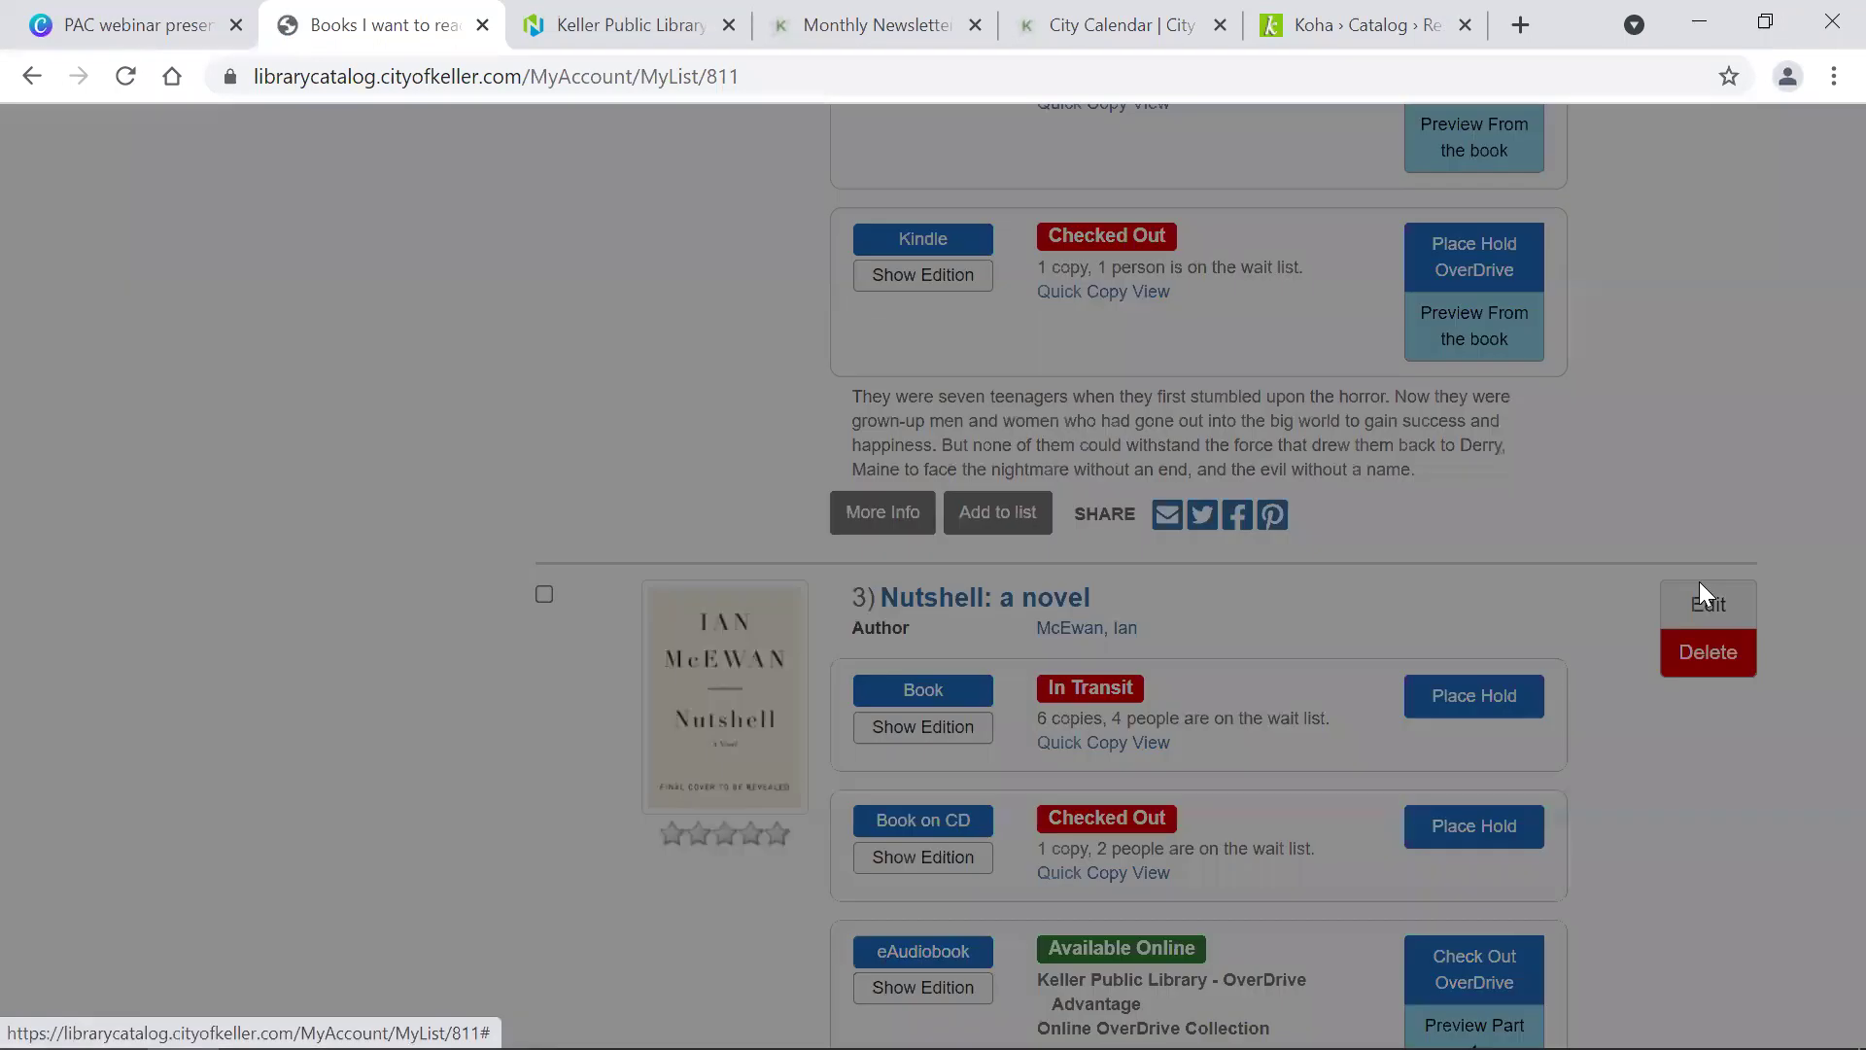
click(745, 593)
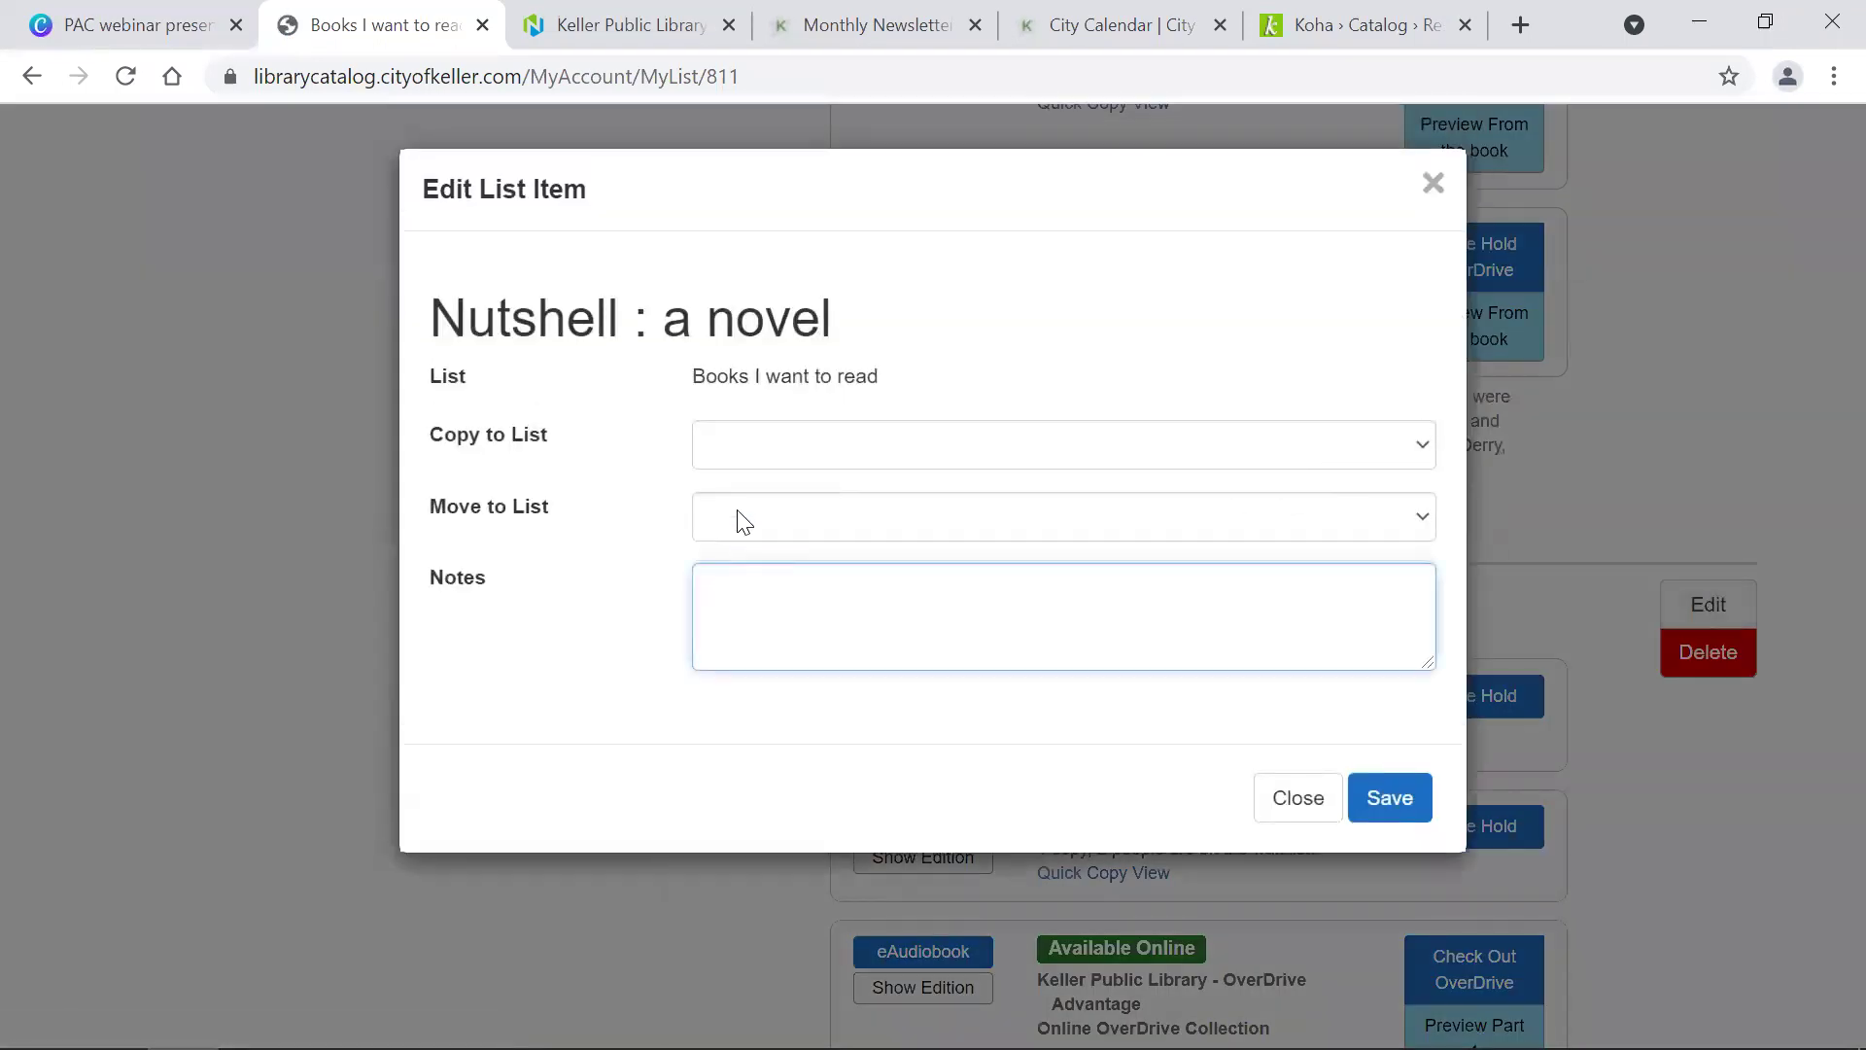
click(1299, 795)
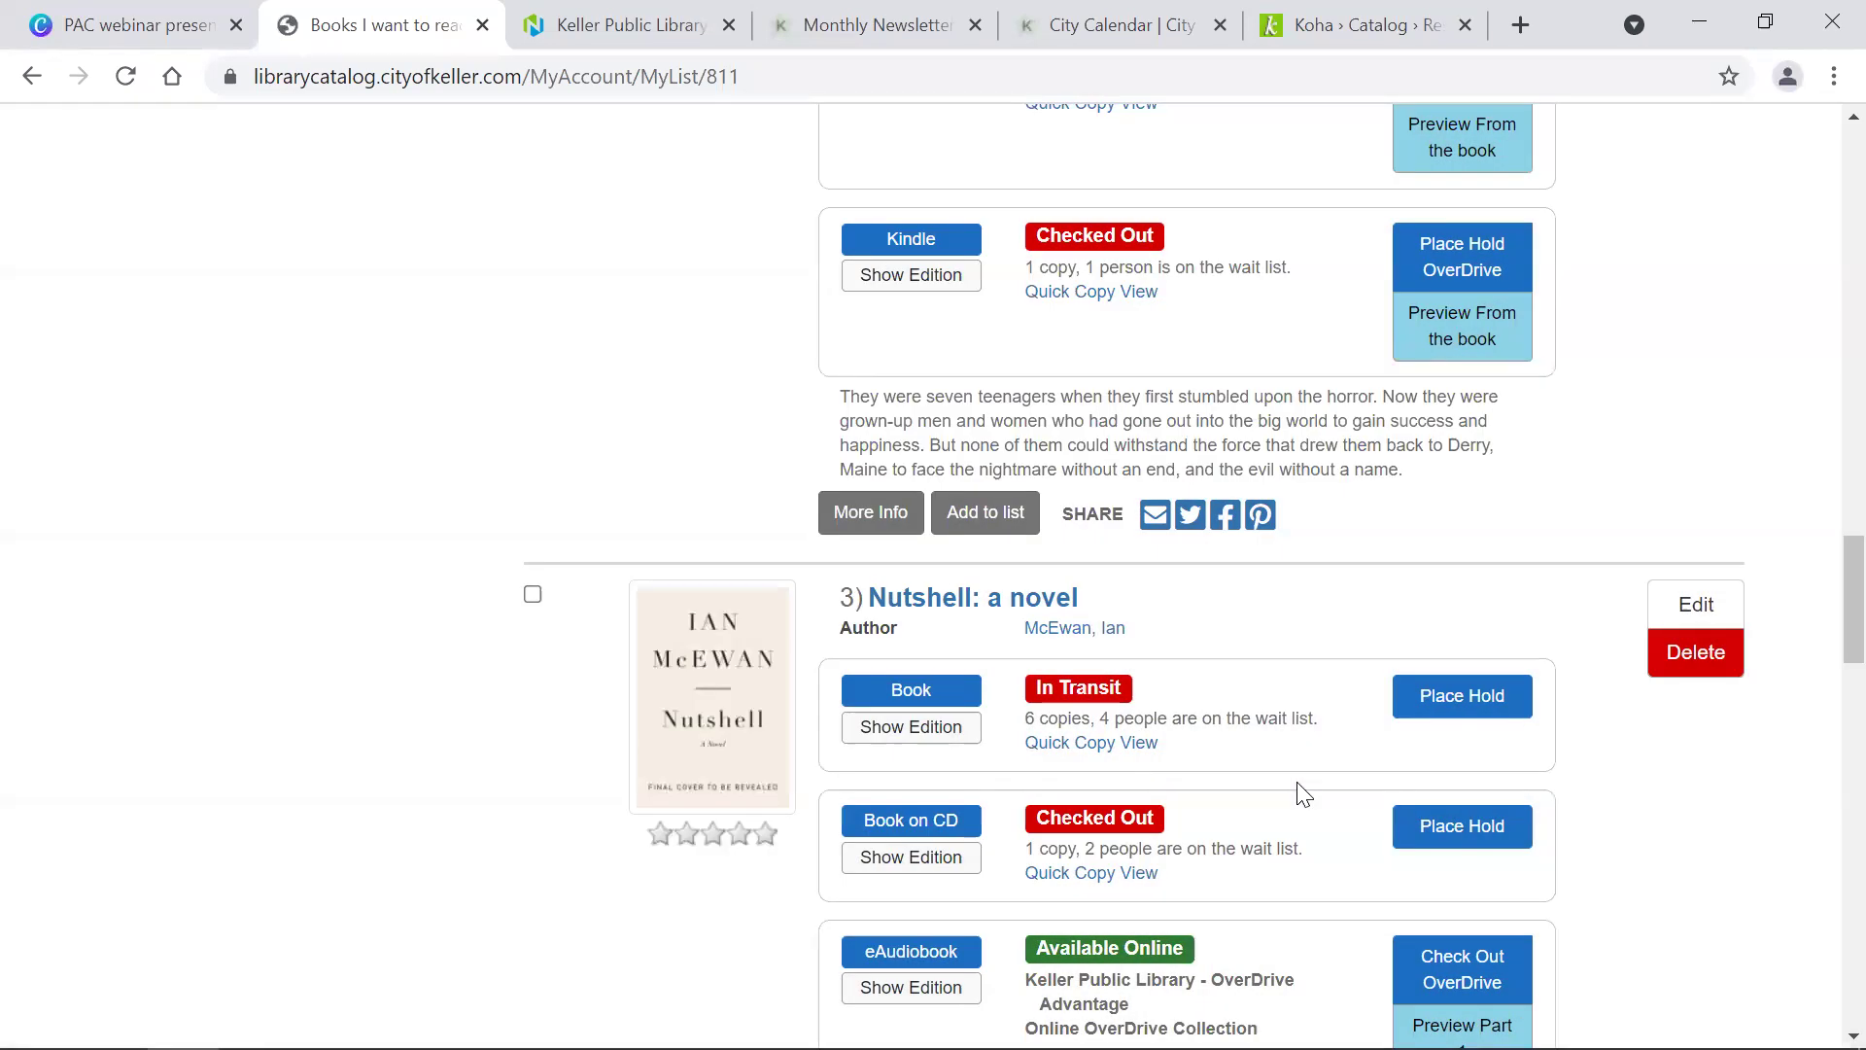
scroll(1312, 950, up, 20)
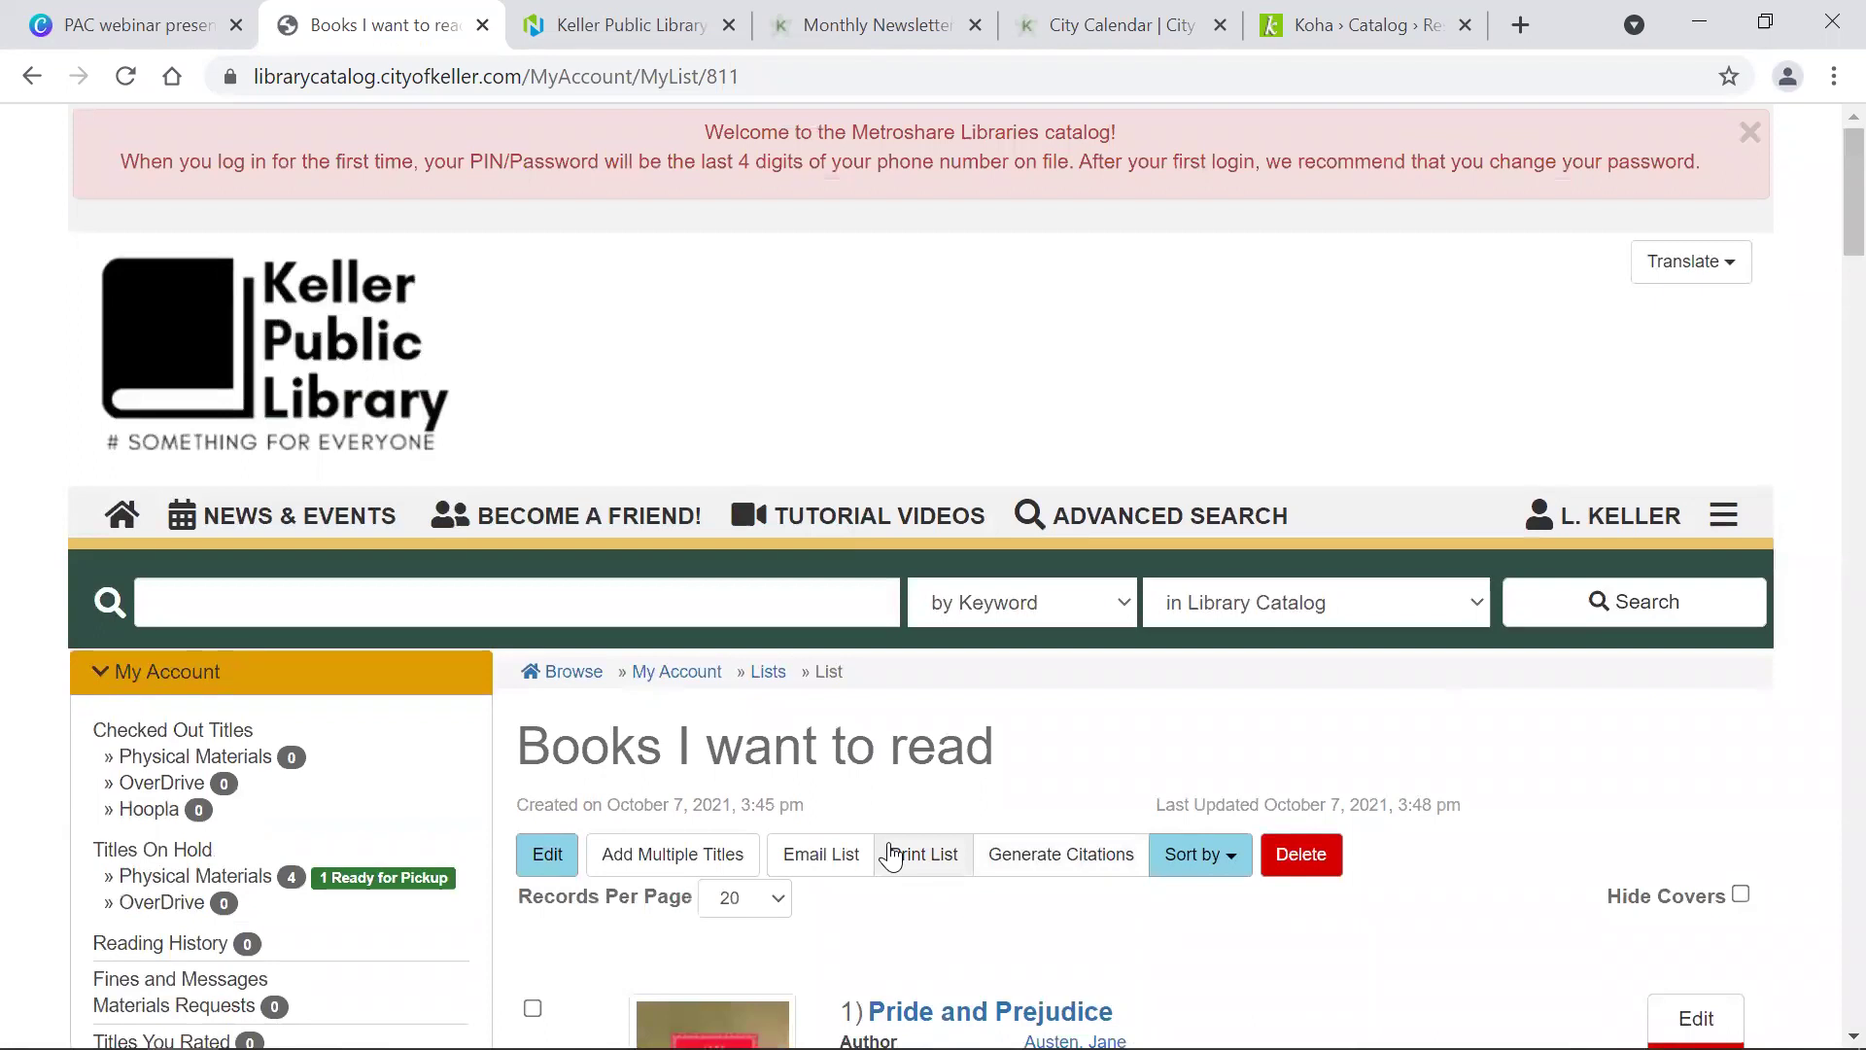
scroll(890, 856, down, 9)
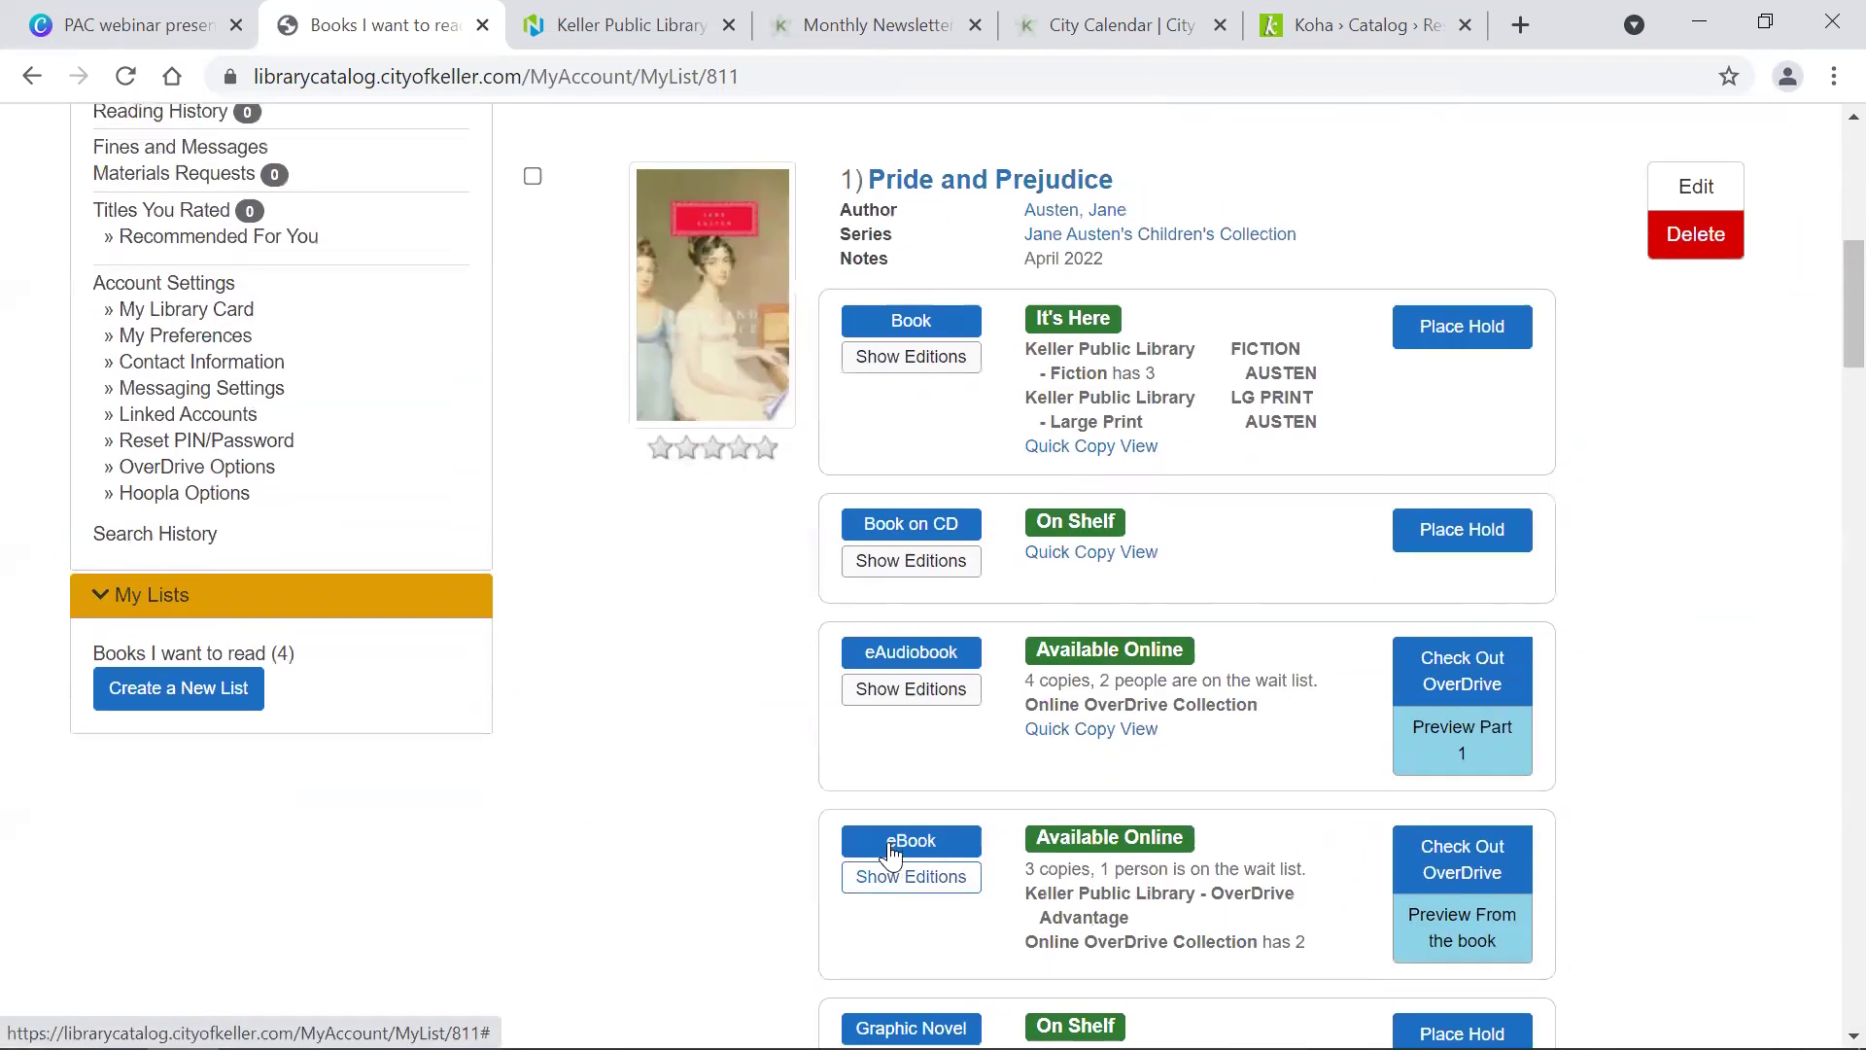
scroll(890, 853, up, 3)
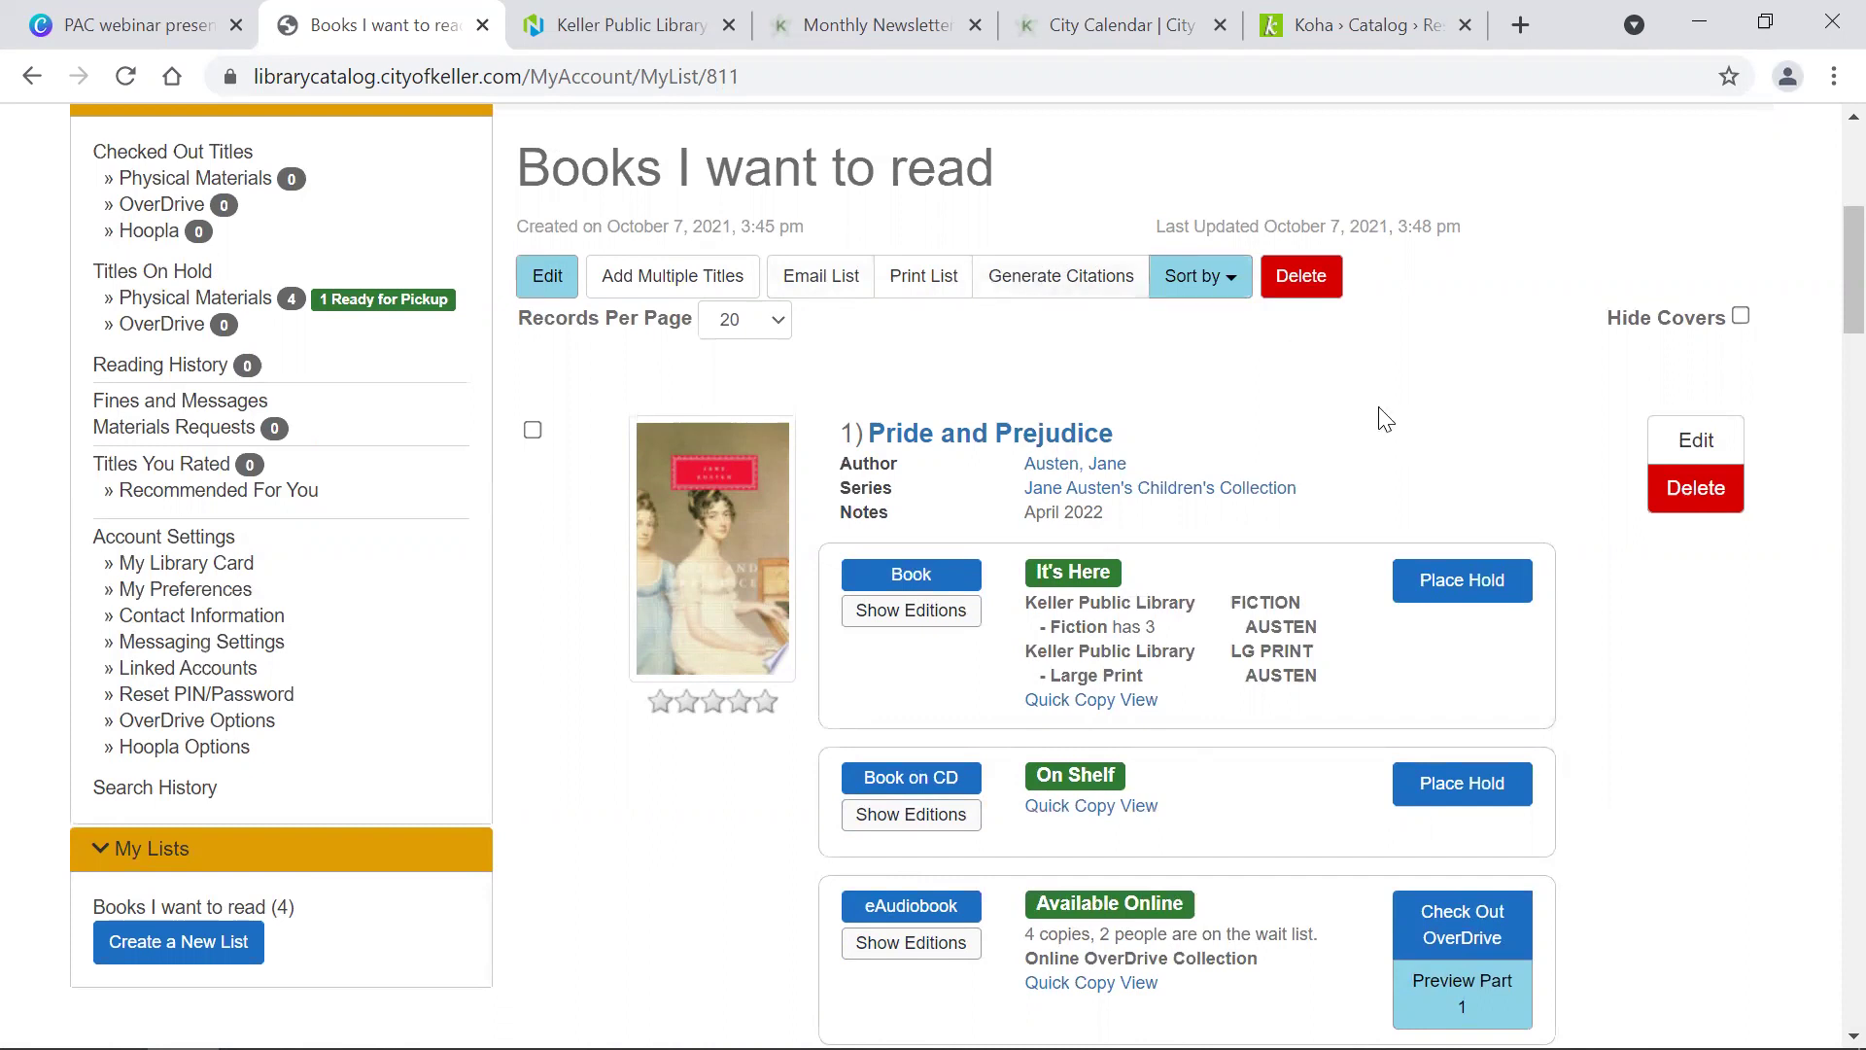
scroll(1380, 410, up, 5)
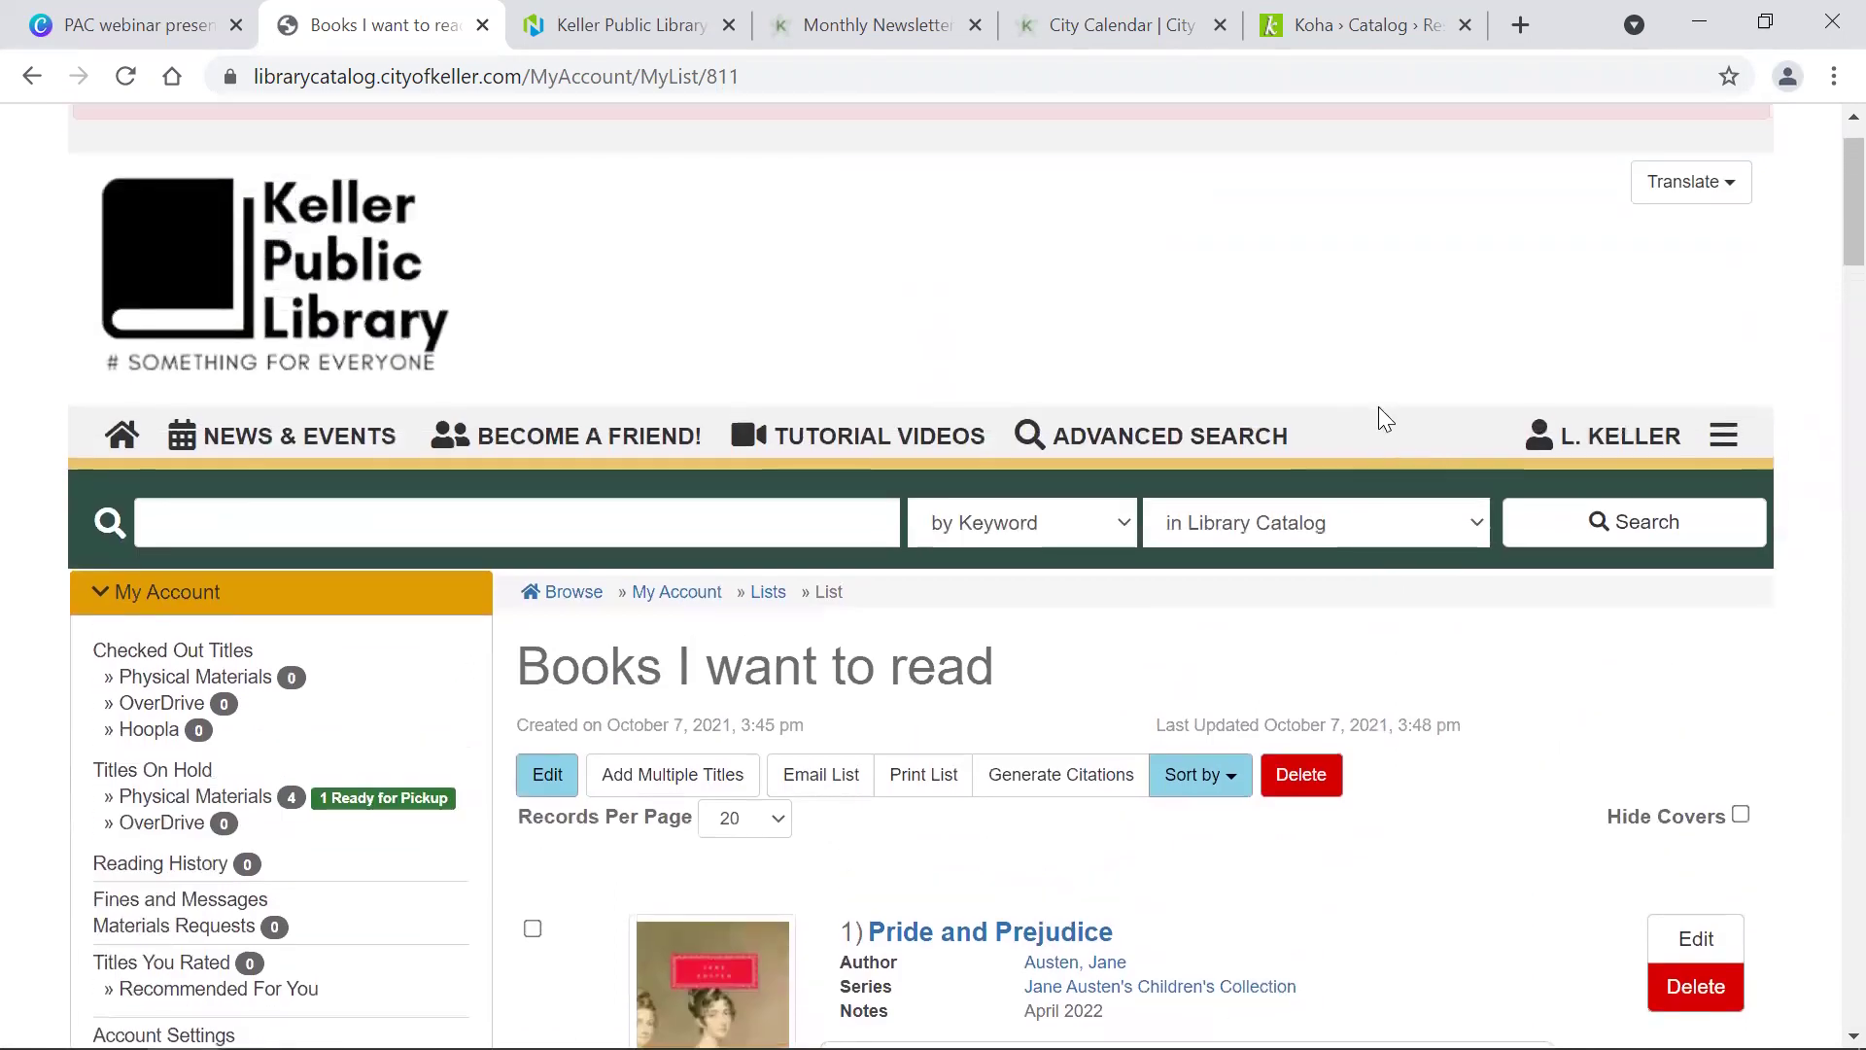
scroll(1378, 406, up, 1)
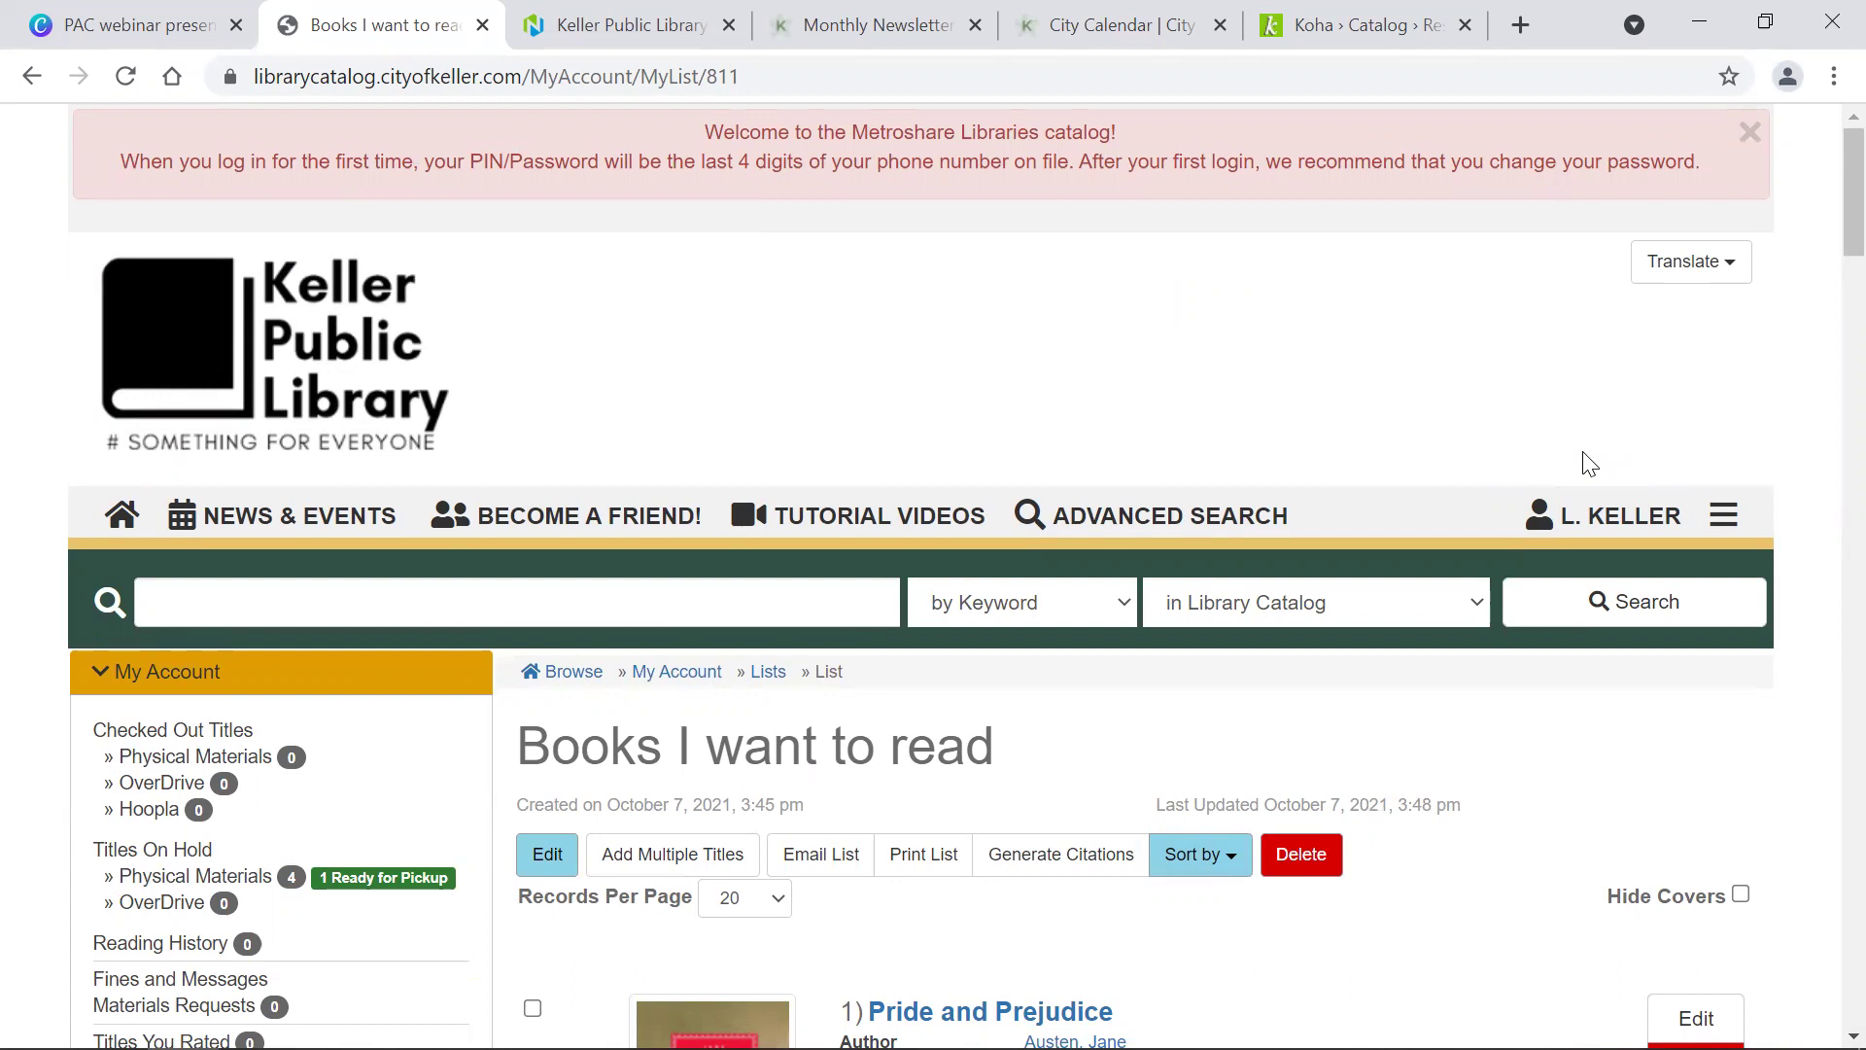
Step: Choose Sign Out from the account name dropdown in the header
click(1599, 523)
scroll(1528, 702, down, 3)
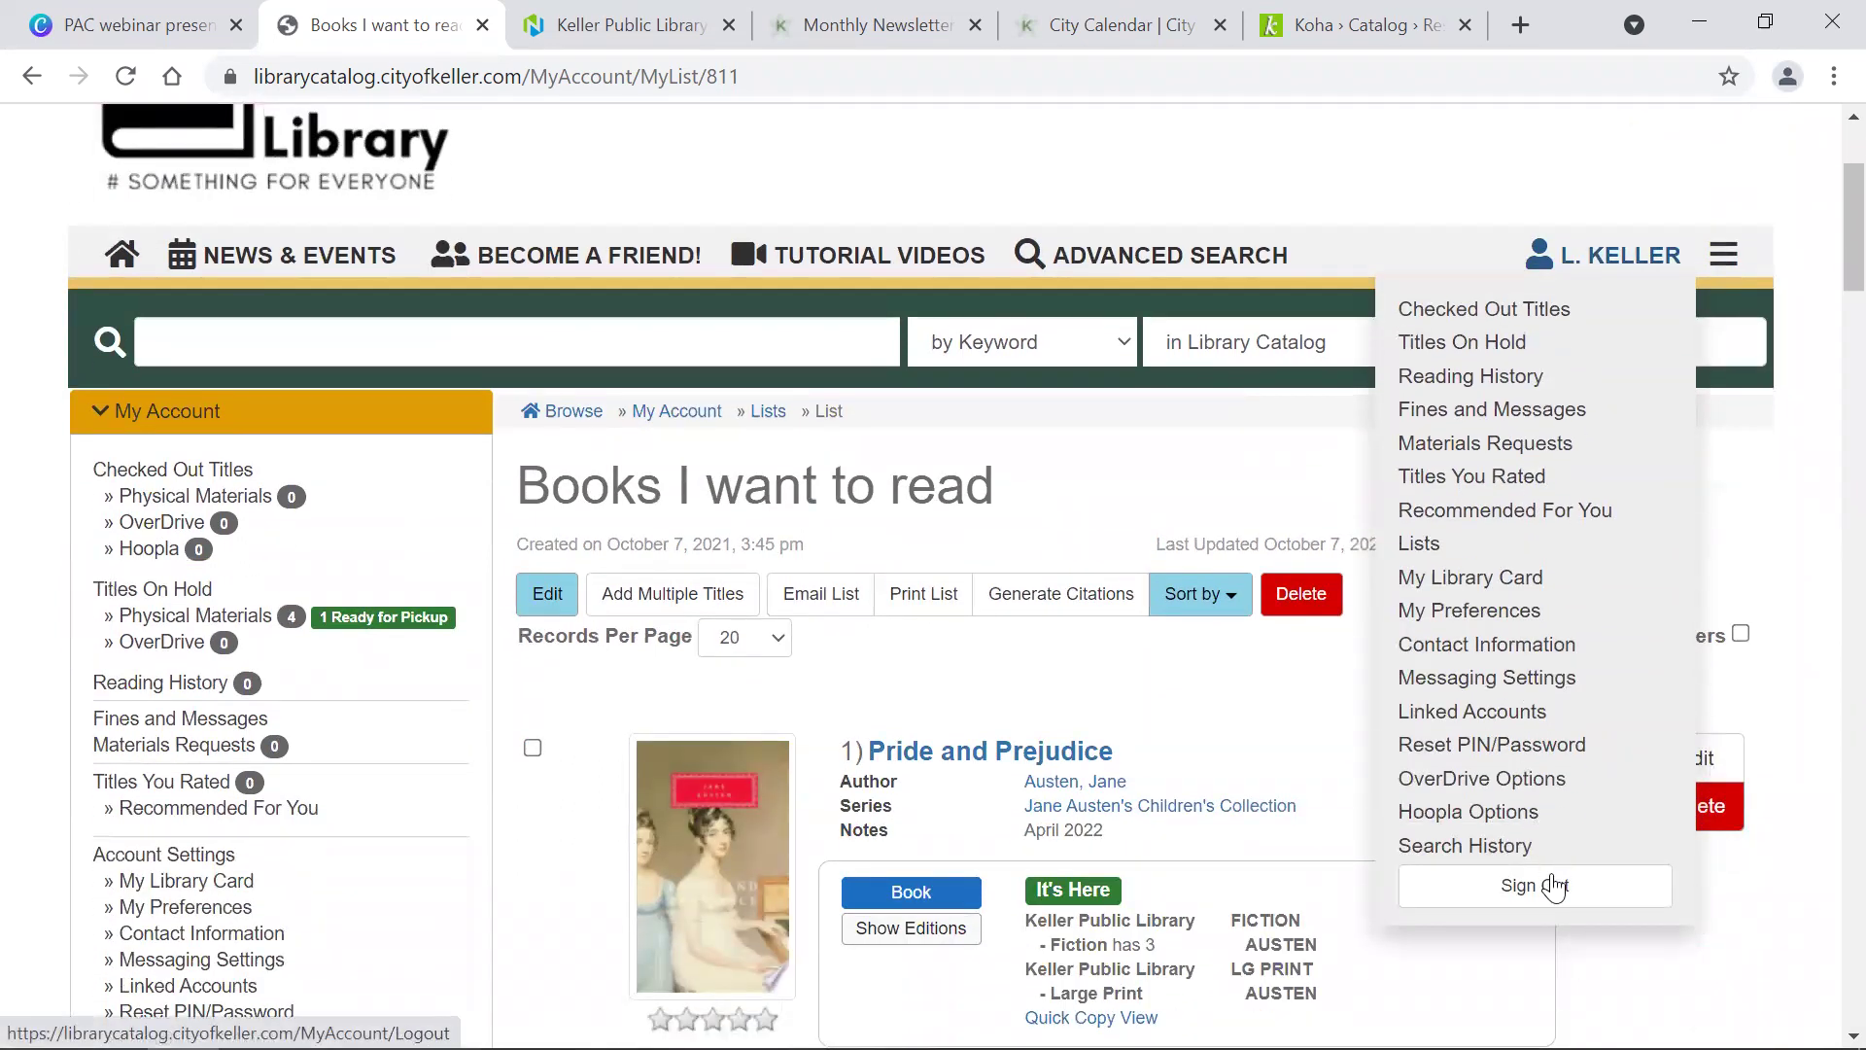
click(1554, 886)
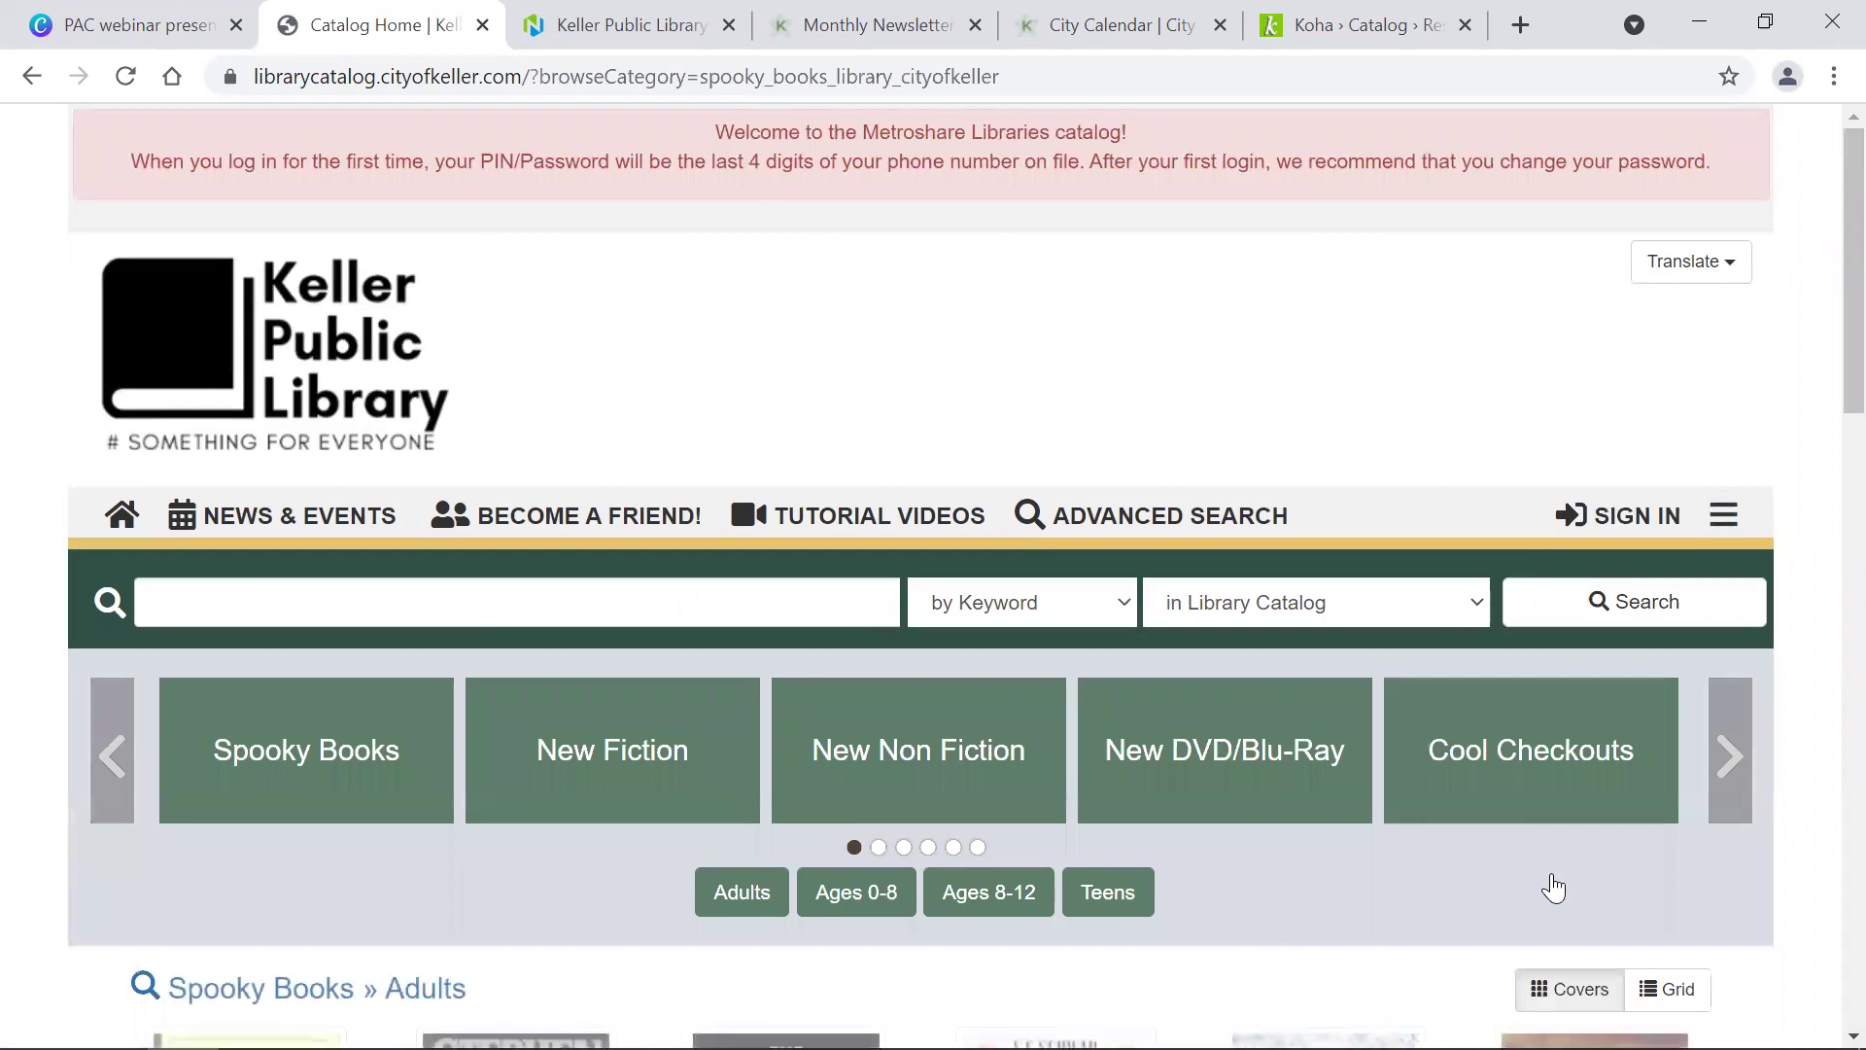